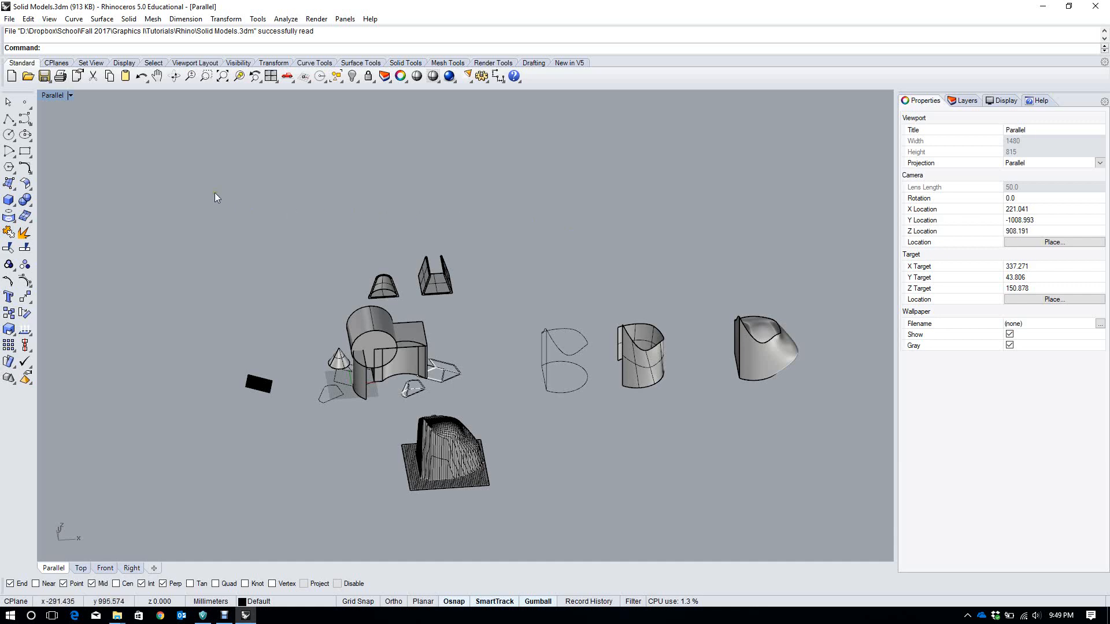
Examine the surface and solid models in the open file from several angles, close up and as a whole
{"action": "left_click_drag", "start_coordinate": [208, 187], "coordinate": [827, 531]}
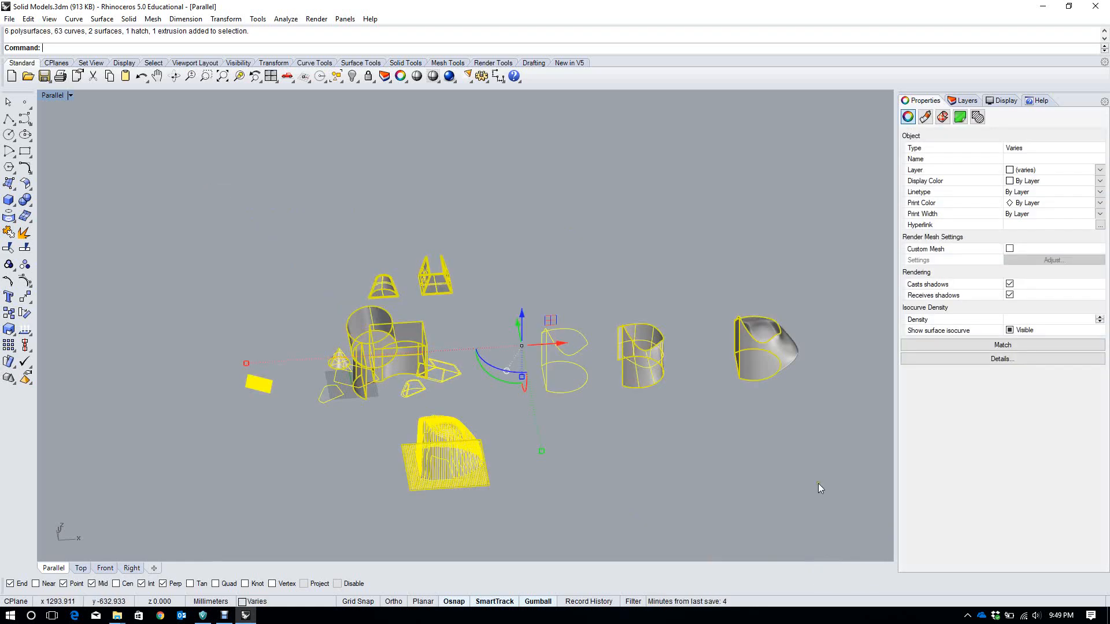
{"action": "right_click_drag", "start_coordinate": [817, 484], "coordinate": [789, 490]}
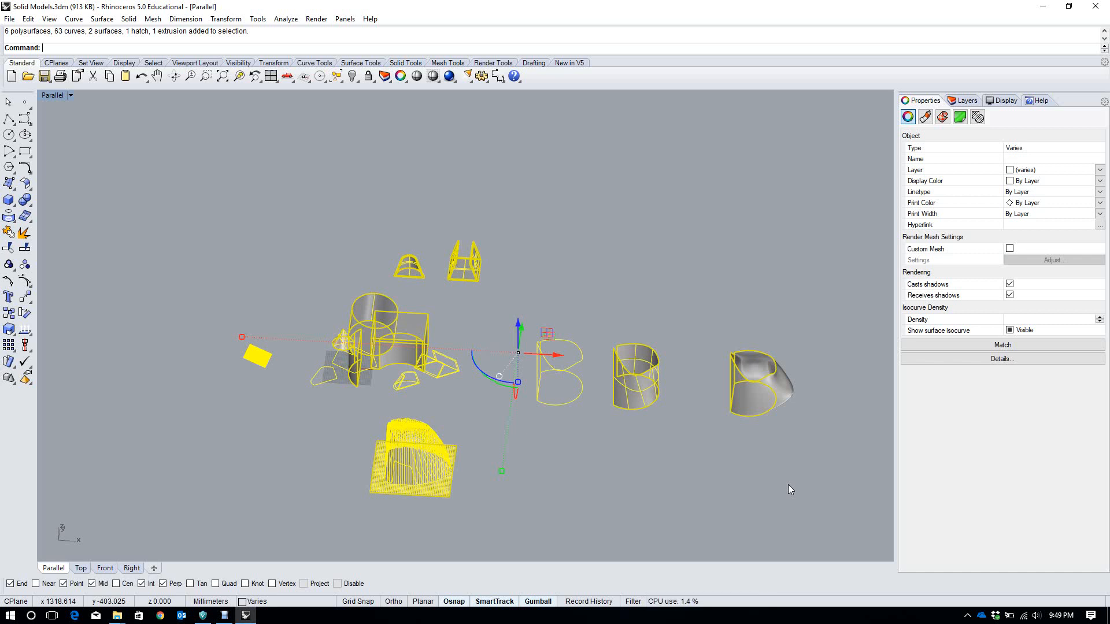
{"action": "scroll", "coordinate": [788, 456], "scroll_direction": "down", "scroll_amount": 6}
{"action": "scroll", "coordinate": [718, 385], "scroll_direction": "up", "scroll_amount": 6}
{"action": "right_click_drag", "start_coordinate": [717, 385], "coordinate": [756, 384]}
{"action": "type", "text": "zs"}
{"action": "key", "text": "Return"}
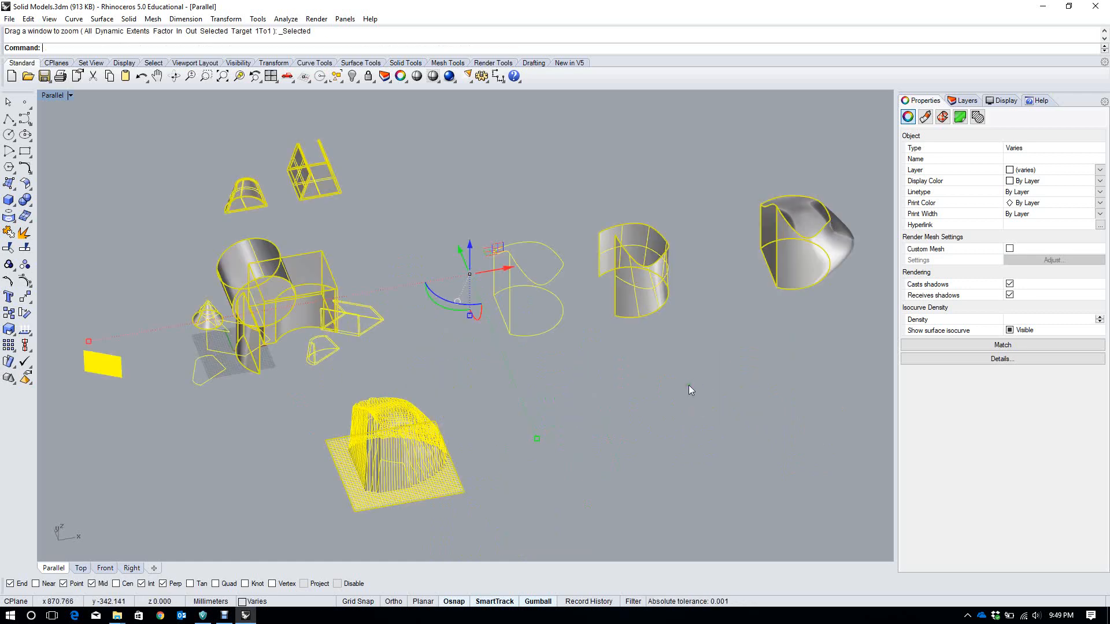
{"action": "right_click_drag", "start_coordinate": [688, 385], "coordinate": [717, 376]}
{"action": "left_click", "coordinate": [686, 367]}
{"action": "scroll", "coordinate": [627, 362], "scroll_direction": "down", "scroll_amount": 8}
{"action": "scroll", "coordinate": [457, 340], "scroll_direction": "up", "scroll_amount": 6}
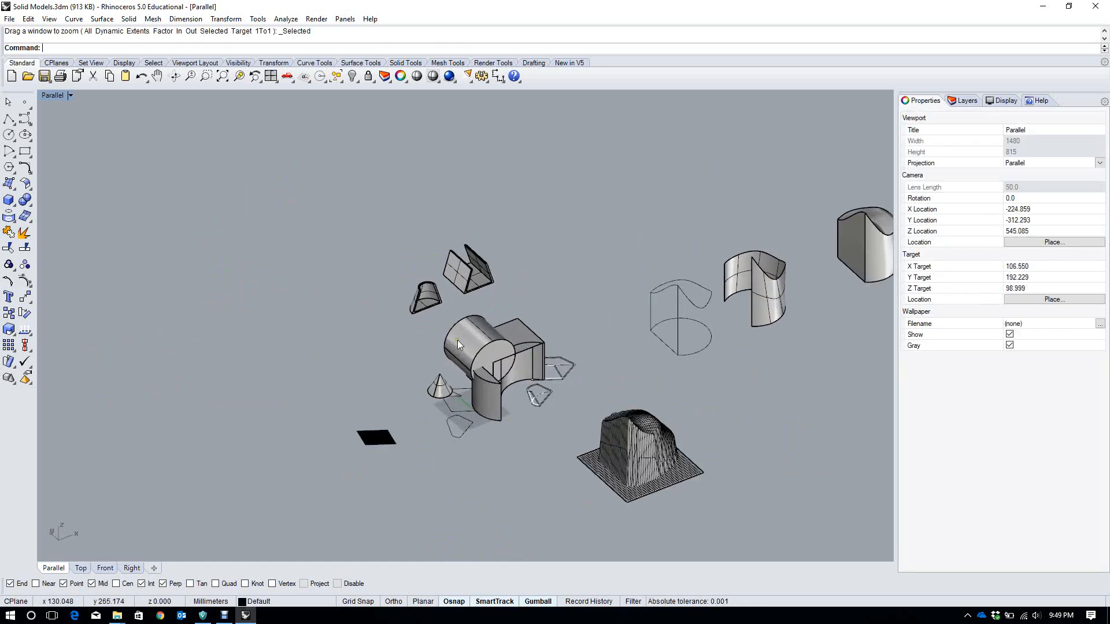
{"action": "scroll", "coordinate": [456, 339], "scroll_direction": "up", "scroll_amount": 6}
{"action": "right_click_drag", "start_coordinate": [457, 340], "coordinate": [398, 328]}
{"action": "scroll", "coordinate": [398, 327], "scroll_direction": "down", "scroll_amount": 4}
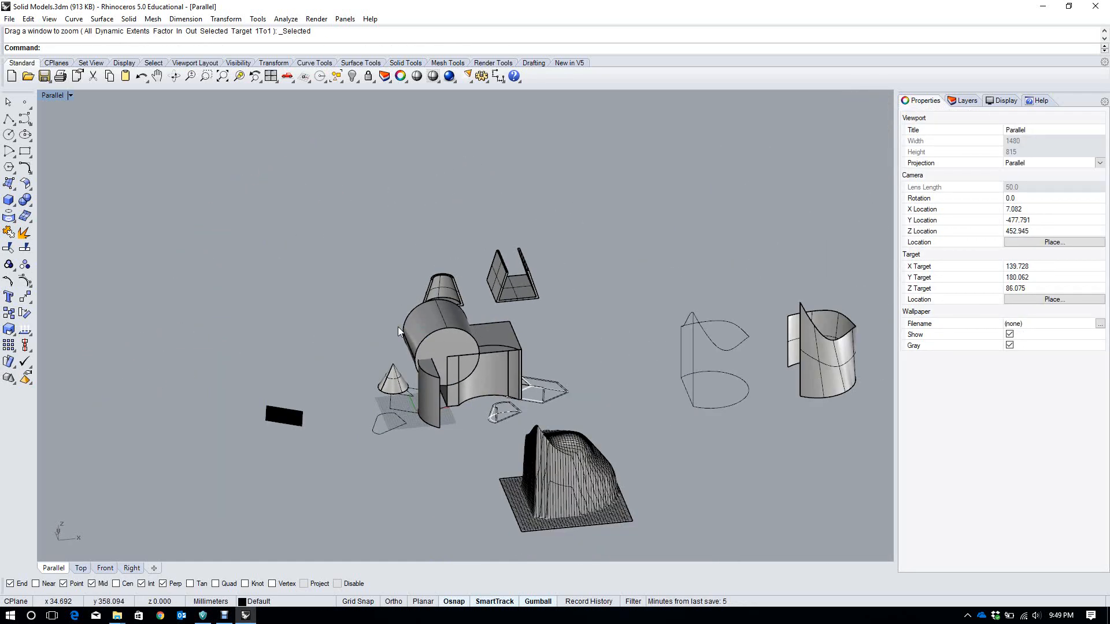
{"action": "scroll", "coordinate": [390, 334], "scroll_direction": "down", "scroll_amount": 4}
{"action": "scroll", "coordinate": [426, 336], "scroll_direction": "up", "scroll_amount": 2}
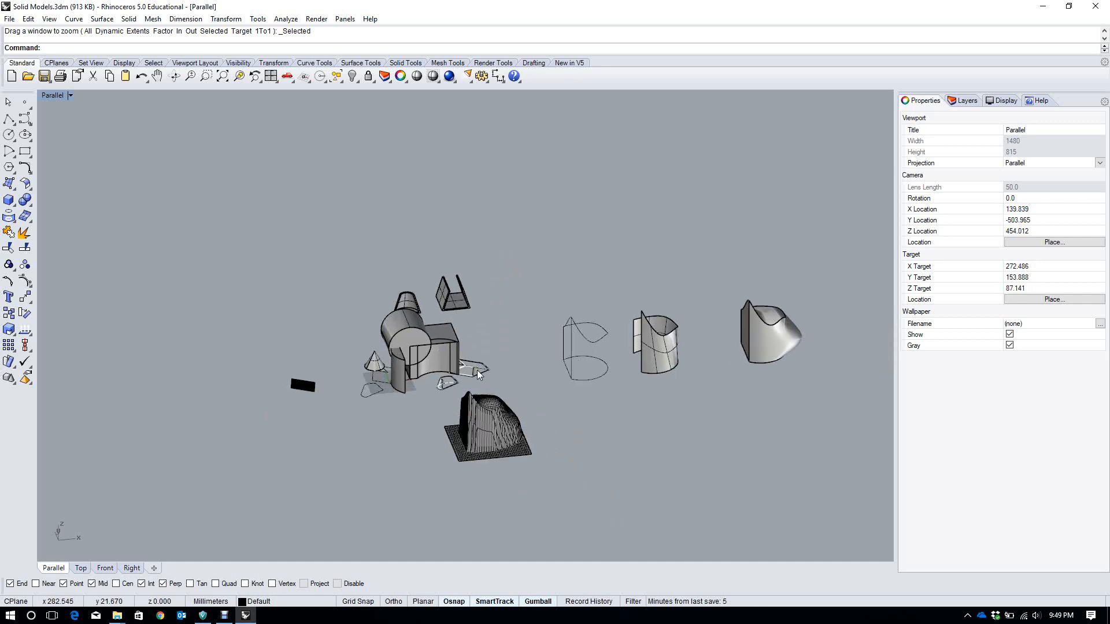
Start a new empty Rhinoceros document without choosing a template, and maximize the Perspective viewport
{"action": "left_click", "coordinate": [0, 620]}
{"action": "left_click", "coordinate": [409, 281]}
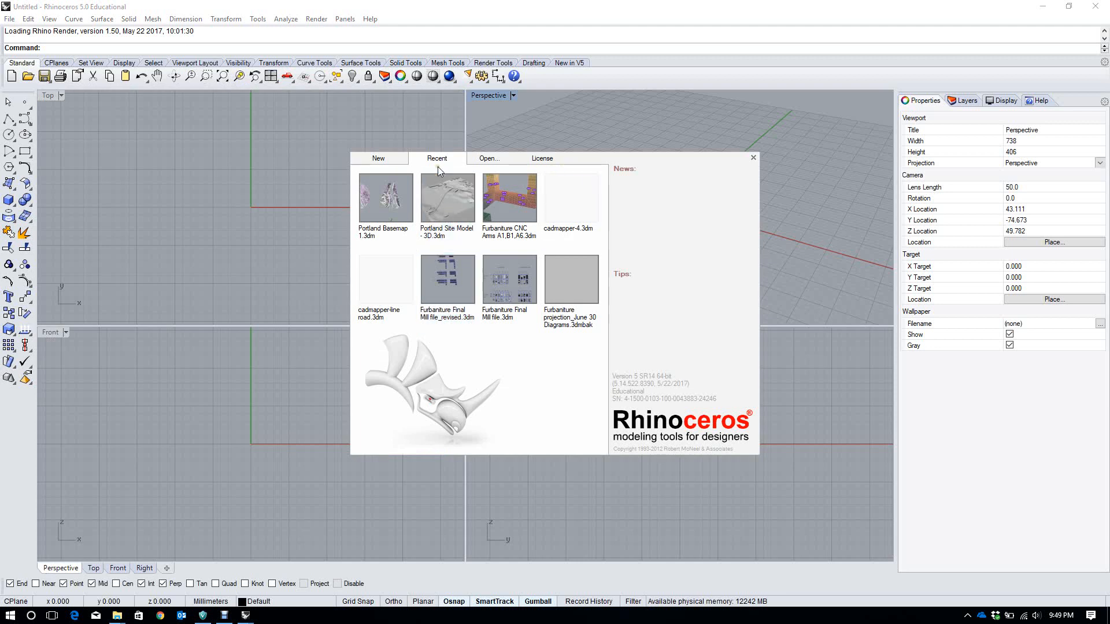
{"action": "left_click", "coordinate": [379, 160]}
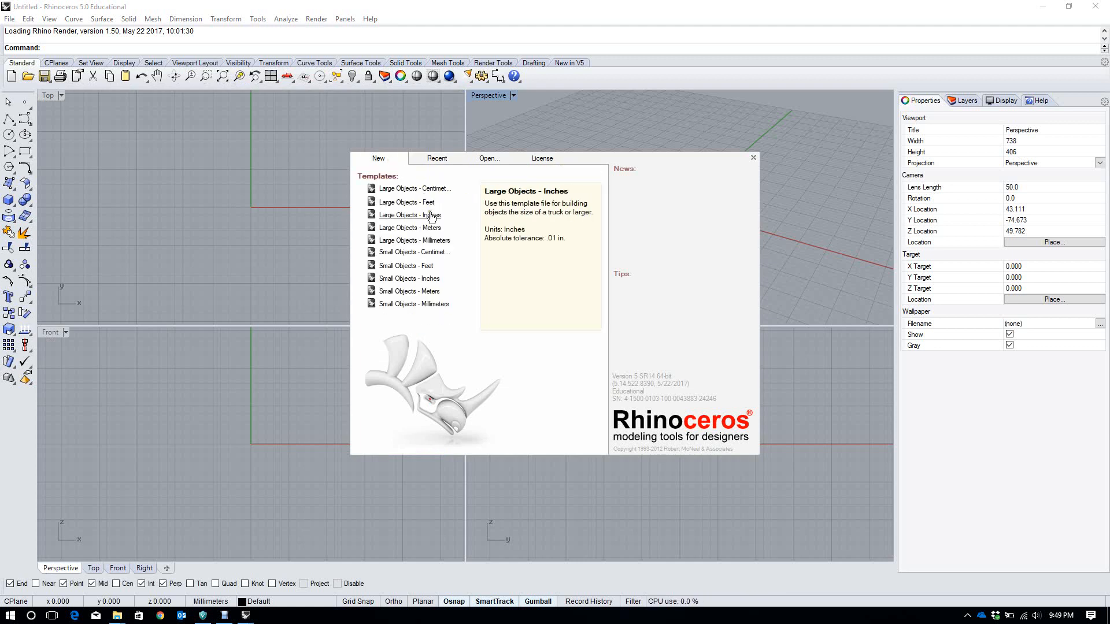
{"action": "left_click", "coordinate": [752, 158]}
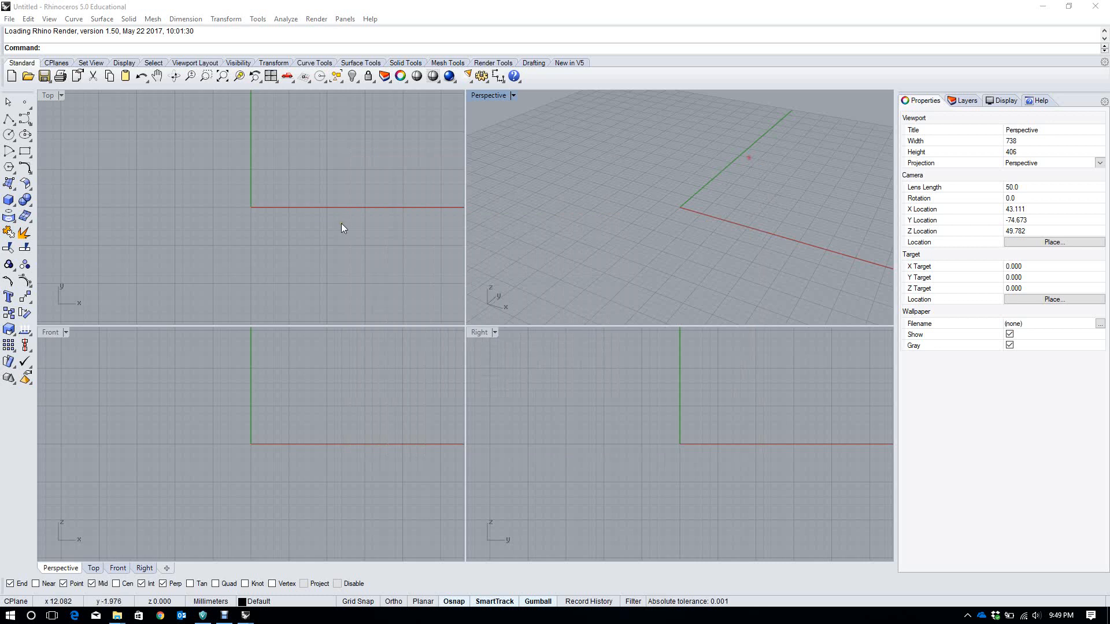
{"action": "double_click", "coordinate": [496, 96]}
{"action": "scroll", "coordinate": [393, 243], "scroll_direction": "down", "scroll_amount": 5}
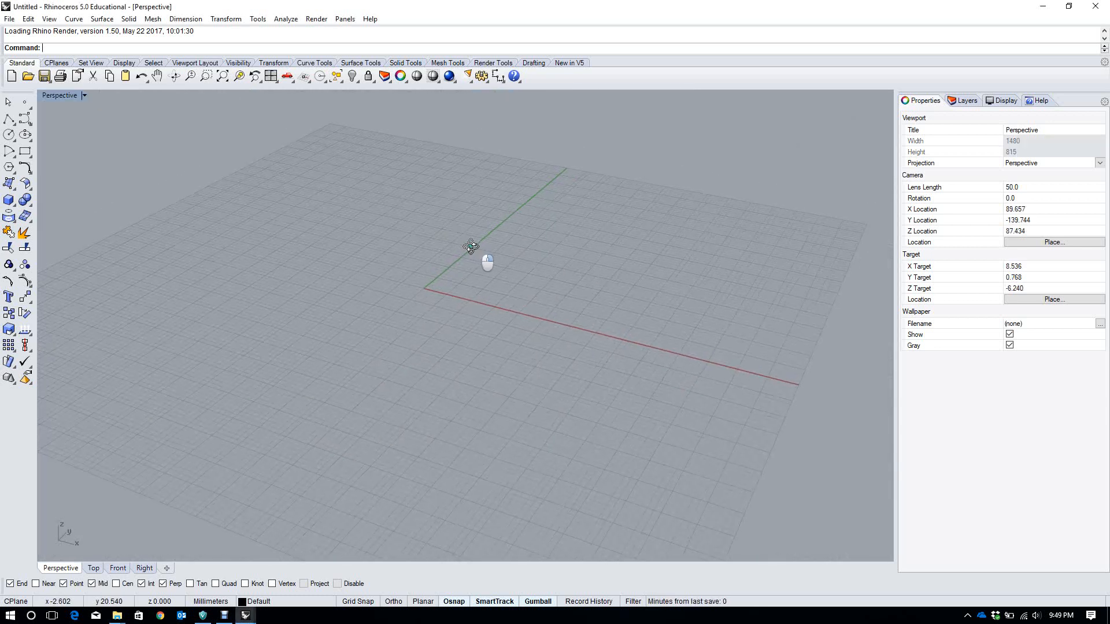
{"action": "left_click", "coordinate": [16, 193]}
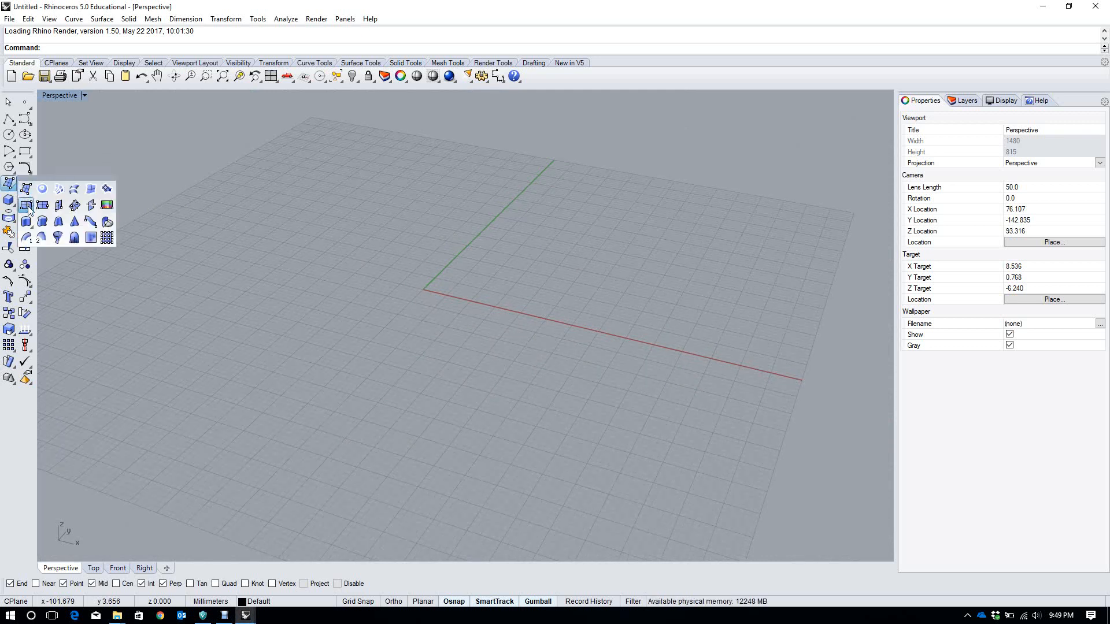
{"action": "left_click", "coordinate": [26, 206]}
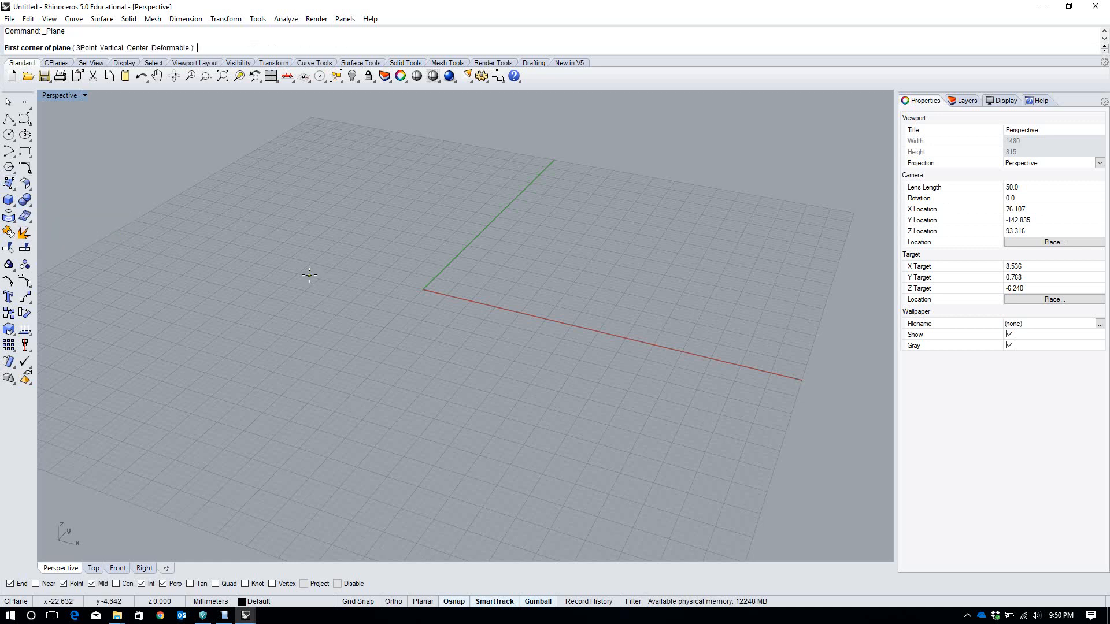
{"action": "right_click_drag", "start_coordinate": [307, 278], "coordinate": [339, 275]}
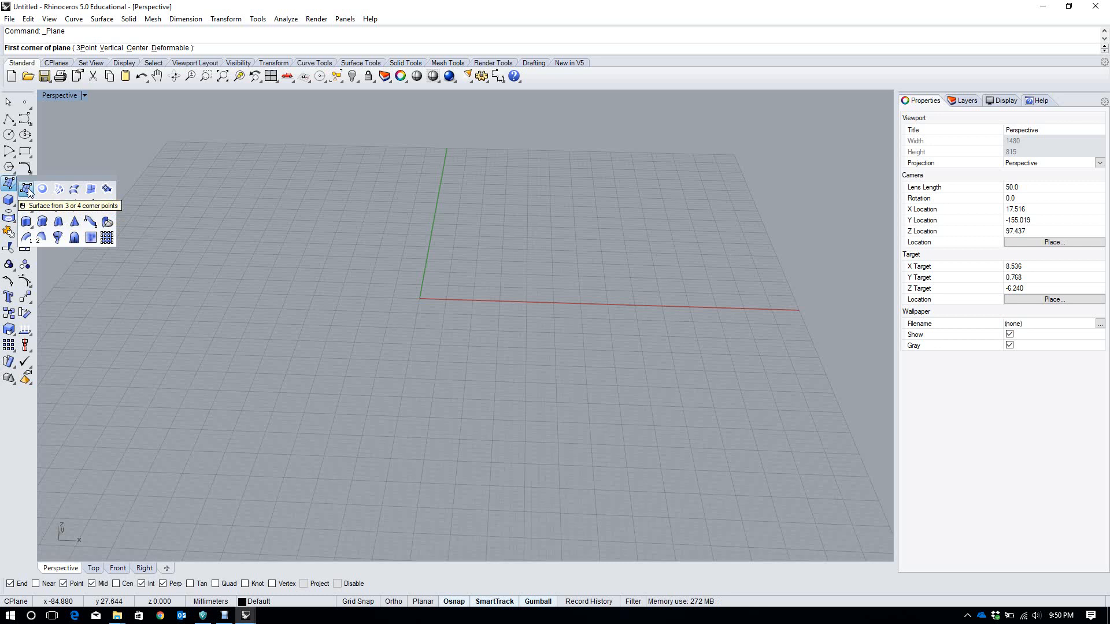
Create an irregular four-sided surface on the ground plane from four corner points around the origin
{"action": "left_click", "coordinate": [27, 189]}
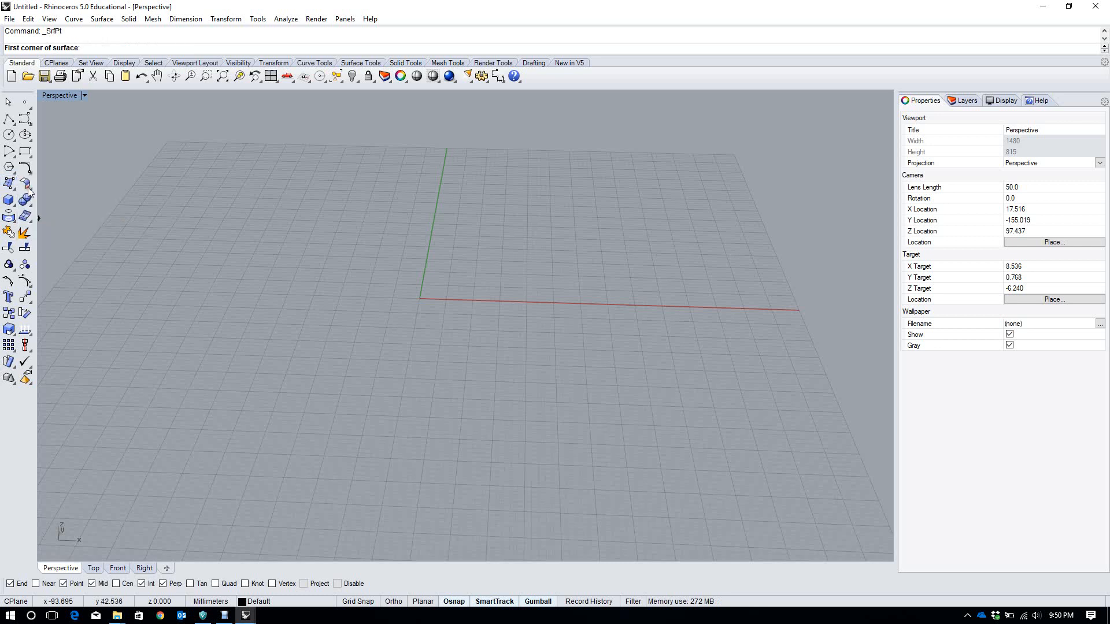
{"action": "left_click", "coordinate": [354, 238]}
{"action": "left_click", "coordinate": [229, 276]}
{"action": "left_click", "coordinate": [241, 411]}
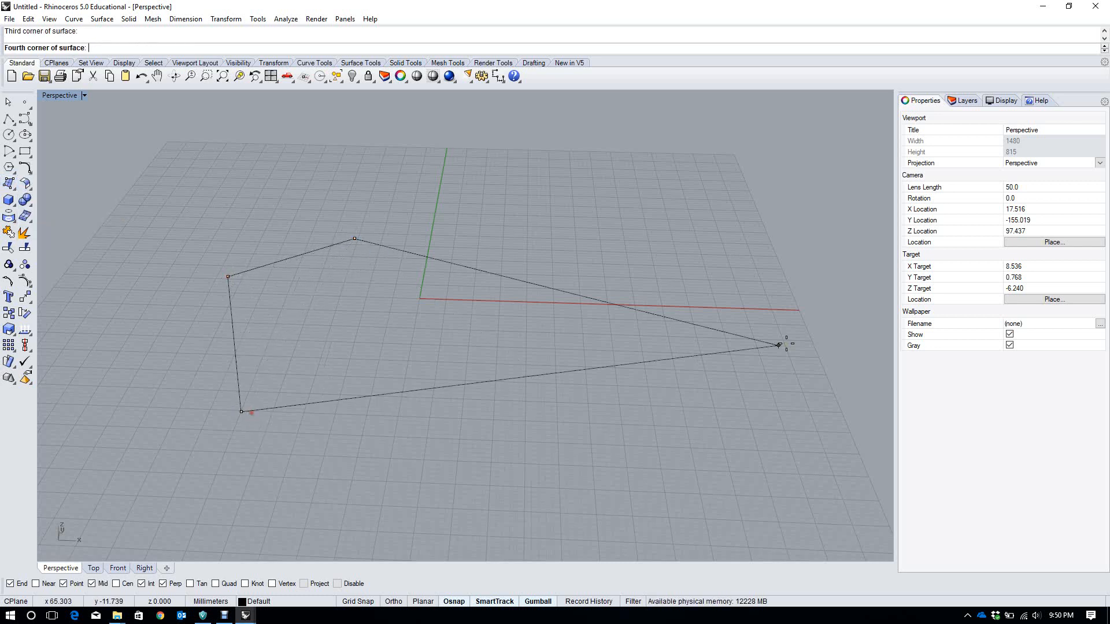
{"action": "left_click", "coordinate": [816, 284]}
{"action": "right_click_drag", "start_coordinate": [531, 376], "coordinate": [269, 272]}
{"action": "left_click_drag", "start_coordinate": [269, 269], "coordinate": [269, 270]}
{"action": "right_click_drag", "start_coordinate": [268, 270], "coordinate": [263, 283]}
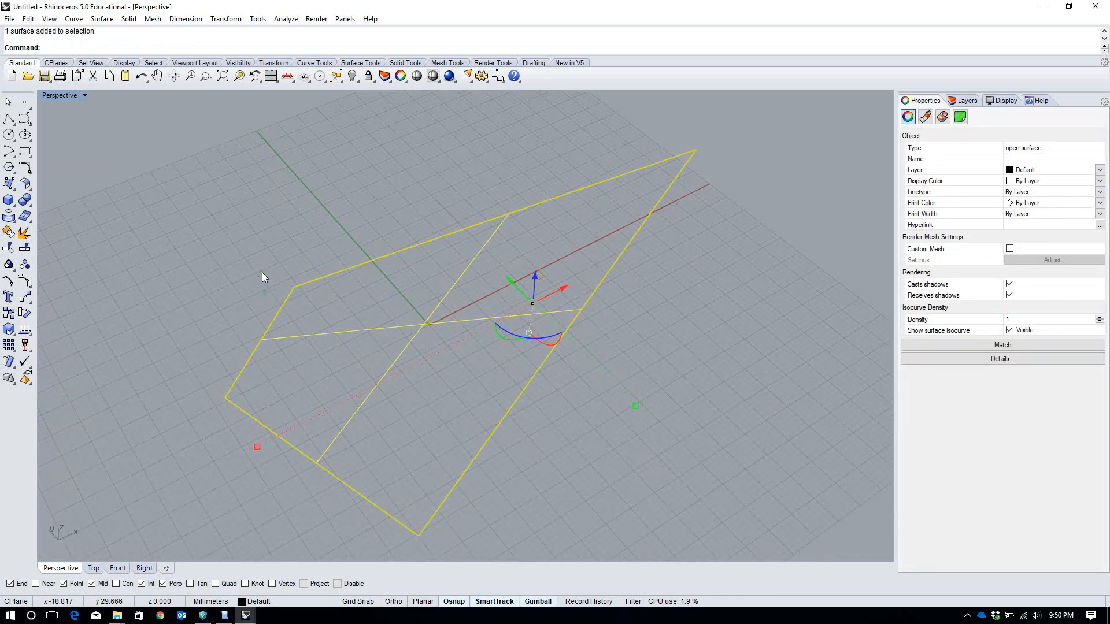
{"action": "scroll", "coordinate": [263, 273], "scroll_direction": "down", "scroll_amount": 6}
{"action": "scroll", "coordinate": [323, 282], "scroll_direction": "up", "scroll_amount": 2}
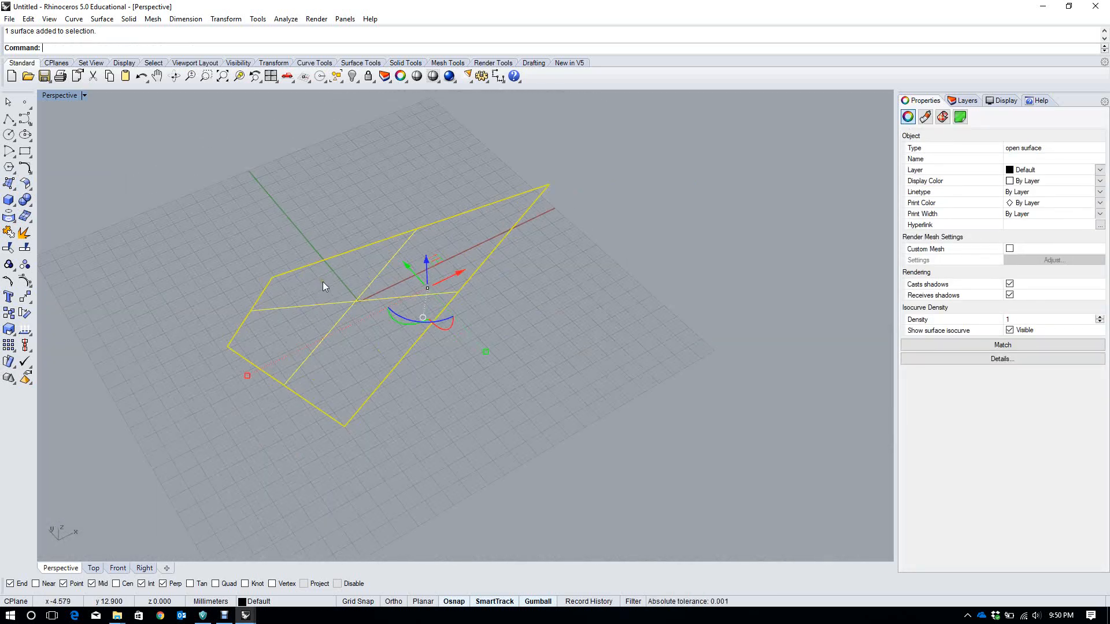
Switch the Perspective viewport to shaded display and deselect the four-sided surface
{"action": "left_click", "coordinate": [439, 82]}
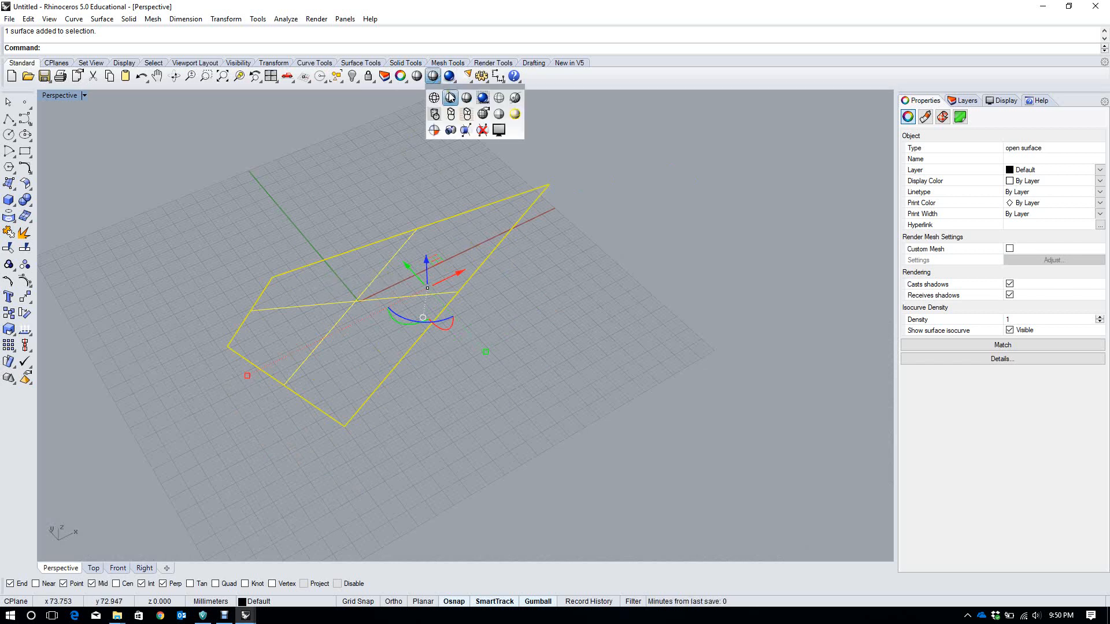
{"action": "left_click", "coordinate": [449, 95]}
{"action": "left_click", "coordinate": [432, 129]}
{"action": "mouse_move", "coordinate": [433, 131]}
{"action": "right_mouse_down"}
{"action": "mouse_move", "coordinate": [434, 164]}
{"action": "mouse_move", "coordinate": [369, 152]}
{"action": "mouse_move", "coordinate": [431, 179]}
{"action": "mouse_move", "coordinate": [374, 262]}
{"action": "right_mouse_up"}
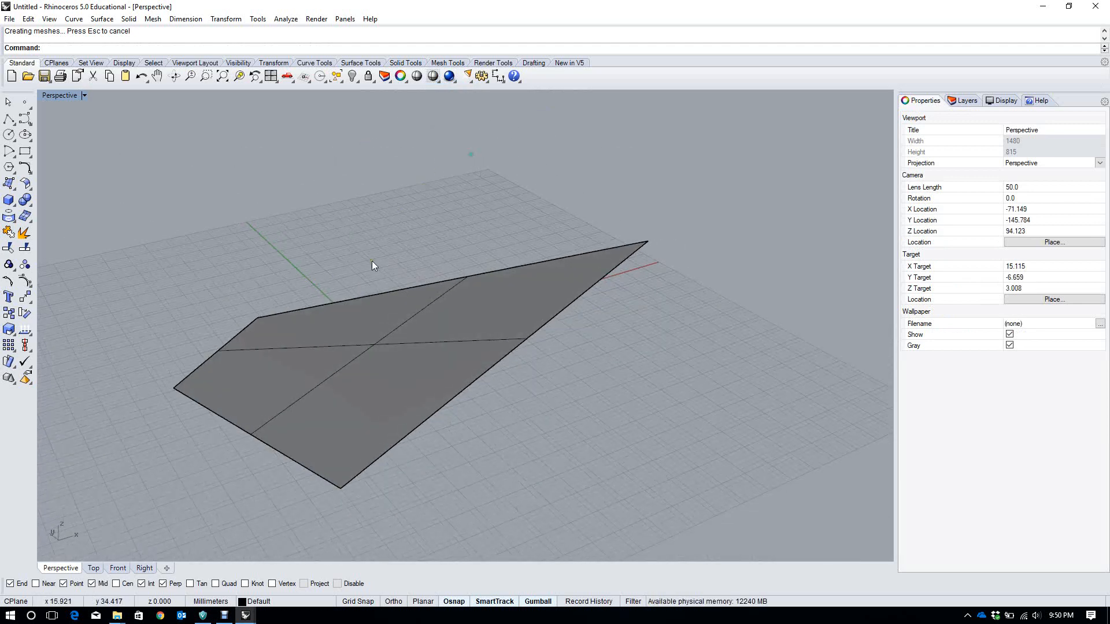
Delete the four-sided surface and draw a corner-to-corner rectangular plane on the negative X side of the origin
{"action": "left_click", "coordinate": [329, 365]}
{"action": "key", "text": "Delete"}
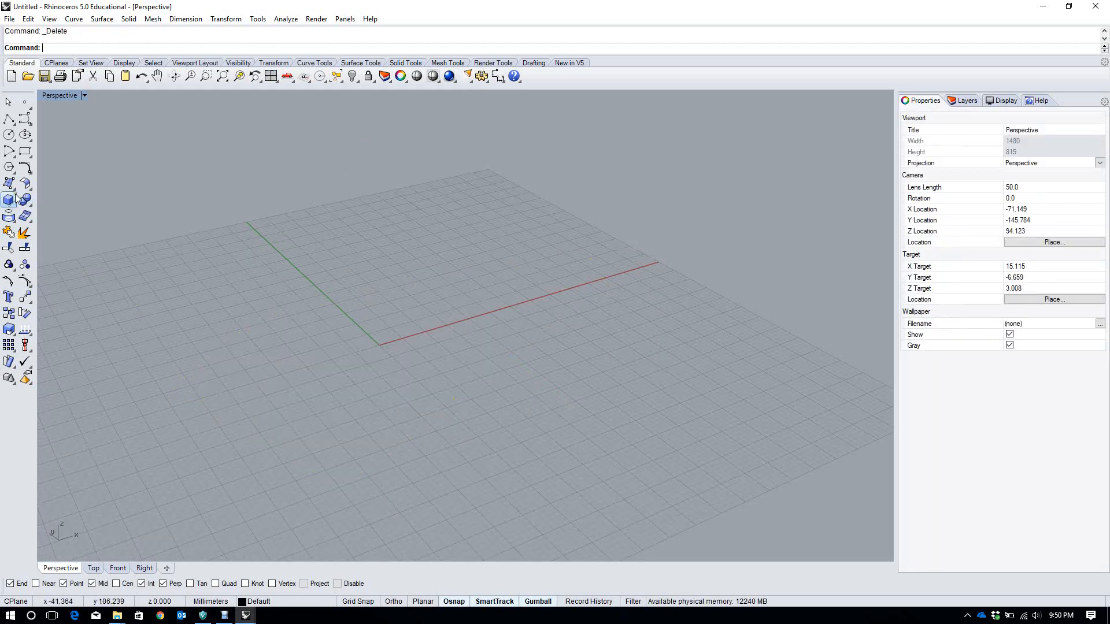
{"action": "left_click", "coordinate": [9, 184]}
{"action": "left_click", "coordinate": [27, 205]}
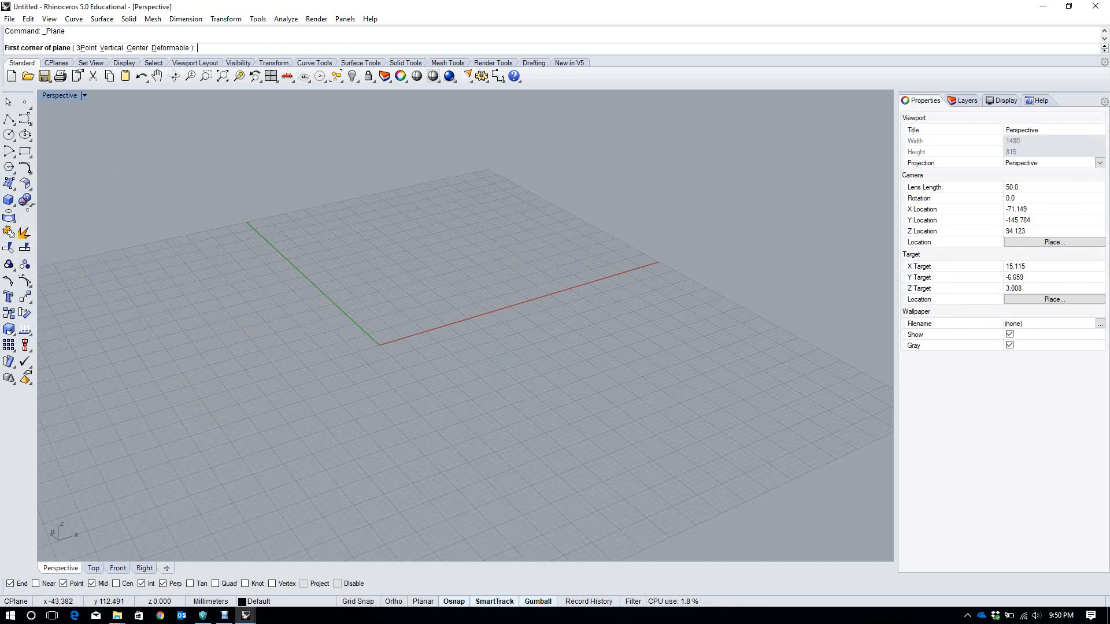
{"action": "left_click", "coordinate": [260, 262]}
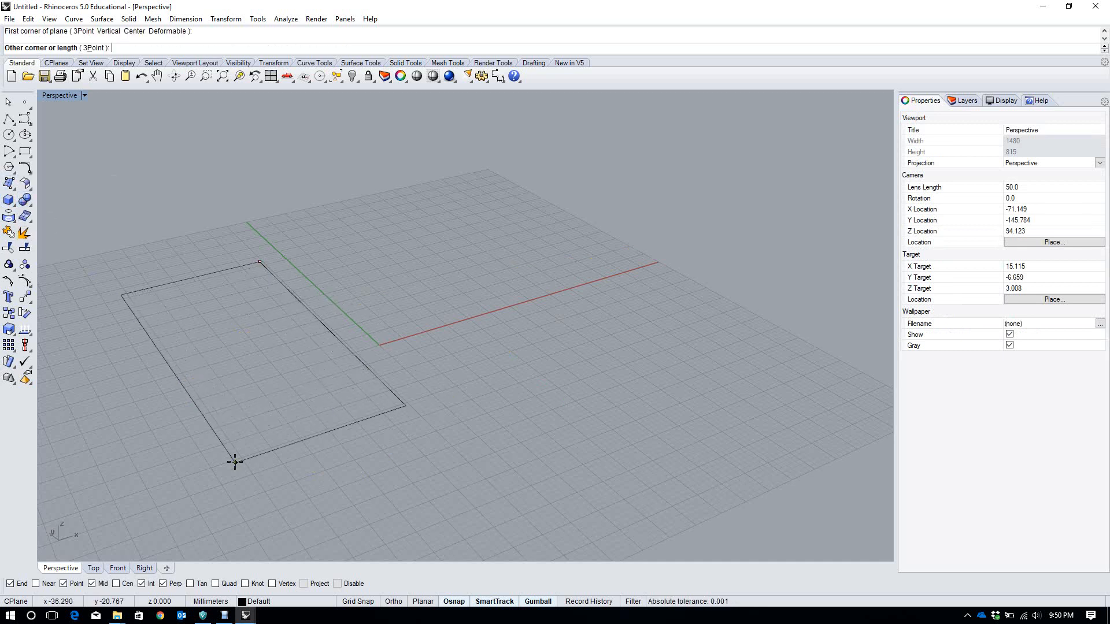
{"action": "left_click", "coordinate": [251, 492]}
{"action": "mouse_move", "coordinate": [287, 473]}
{"action": "right_mouse_down"}
{"action": "mouse_move", "coordinate": [436, 353]}
{"action": "mouse_move", "coordinate": [349, 328]}
{"action": "mouse_move", "coordinate": [498, 324]}
{"action": "mouse_move", "coordinate": [236, 300]}
{"action": "right_mouse_up"}
{"action": "left_click", "coordinate": [231, 298]}
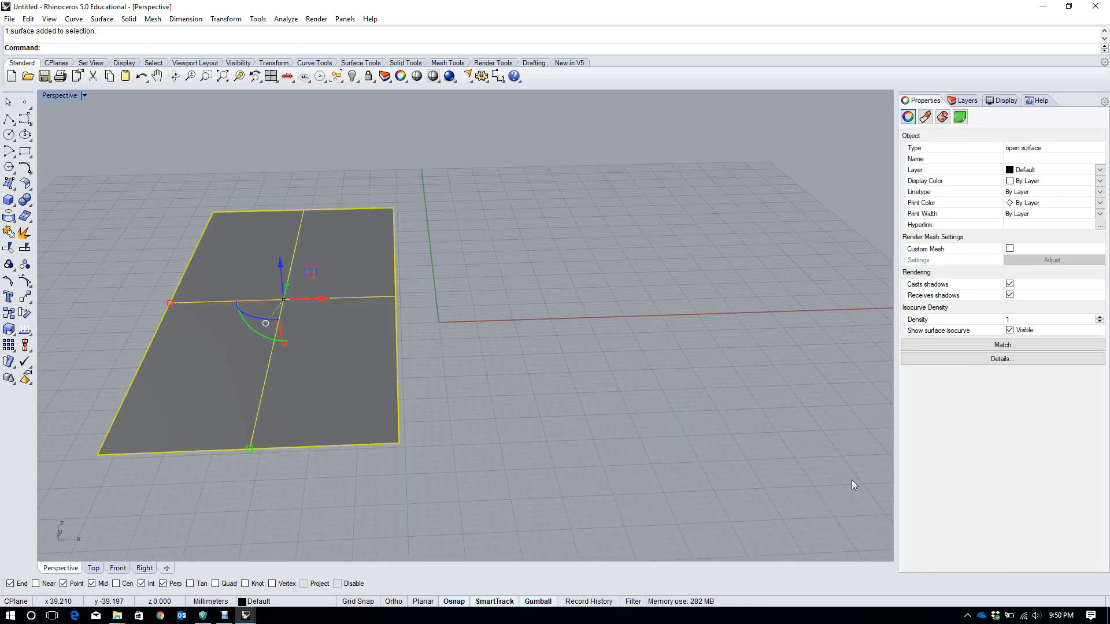
Turn on the rectangular plane's control points and try raising its far outer corner point vertically
{"action": "left_click", "coordinate": [25, 281]}
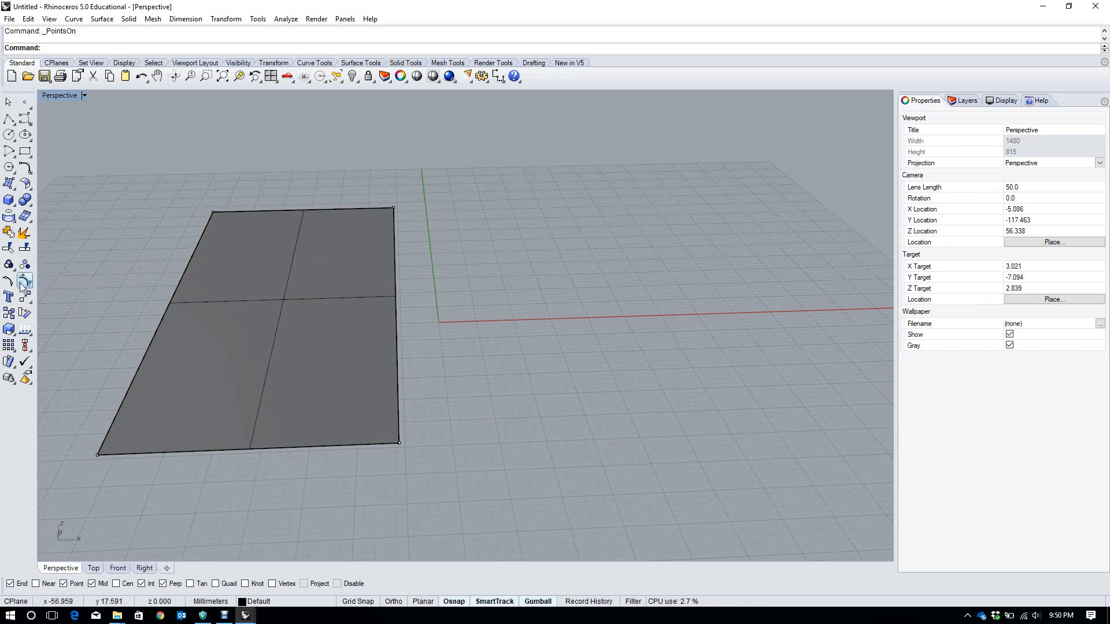
{"action": "scroll", "coordinate": [405, 294], "scroll_direction": "down", "scroll_amount": 5}
{"action": "scroll", "coordinate": [351, 276], "scroll_direction": "up", "scroll_amount": 4}
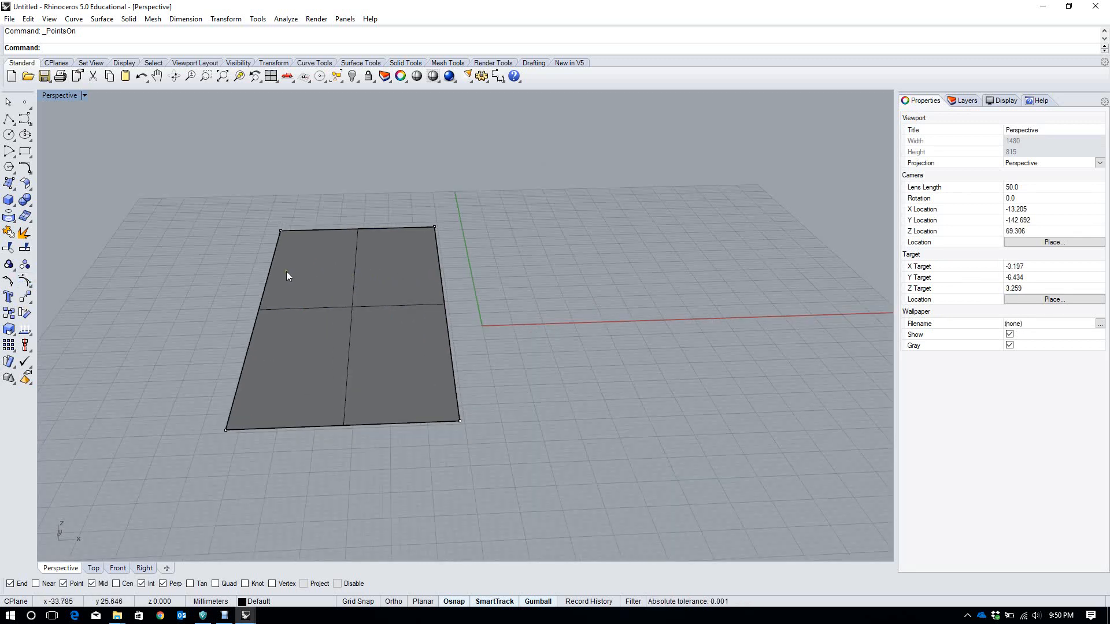
{"action": "left_click_drag", "start_coordinate": [230, 228], "coordinate": [293, 270]}
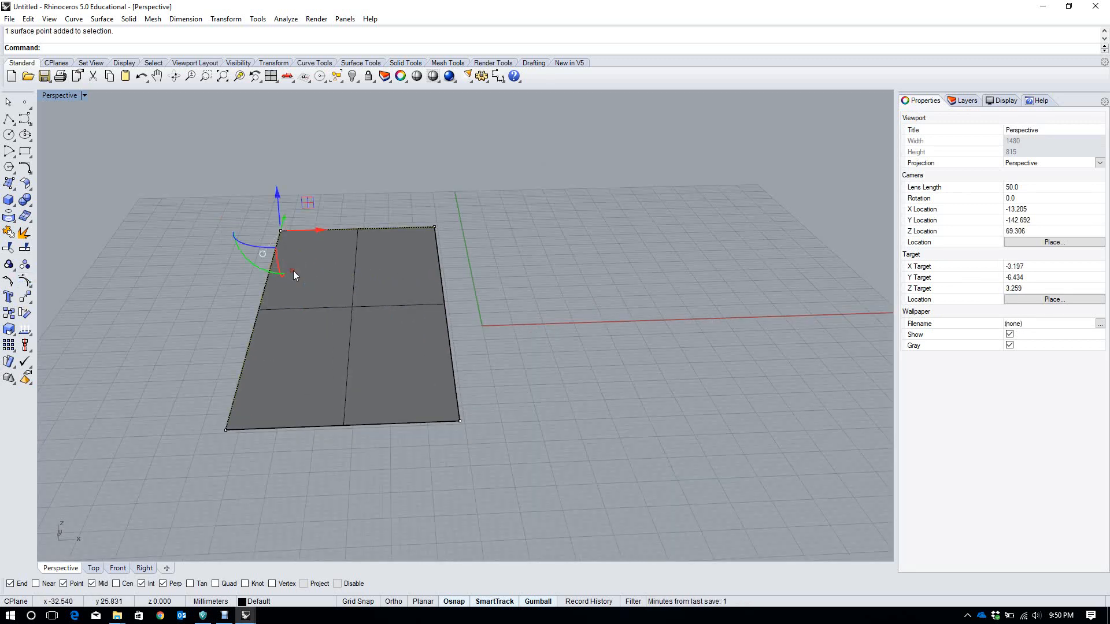
{"action": "left_click_drag", "start_coordinate": [277, 207], "coordinate": [277, 165]}
{"action": "right_click_drag", "start_coordinate": [235, 258], "coordinate": [311, 261]}
{"action": "key", "text": "ctrl+z"}
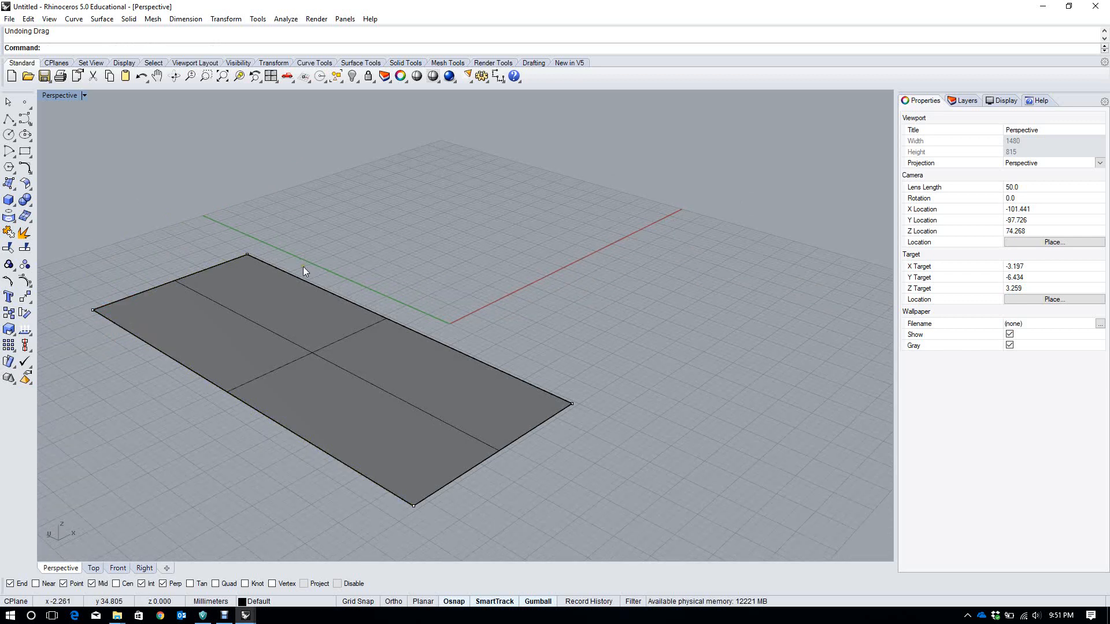
Copy the rectangular plane along the X axis to the positive side of the origin and zoom to the copy
{"action": "left_click", "coordinate": [301, 290]}
{"action": "right_click_drag", "start_coordinate": [301, 290], "coordinate": [365, 313]}
{"action": "left_click_drag", "start_coordinate": [365, 311], "coordinate": [659, 292]}
{"action": "right_click_drag", "start_coordinate": [556, 287], "coordinate": [473, 275]}
{"action": "type", "text": "zs"}
{"action": "key", "text": "Return"}
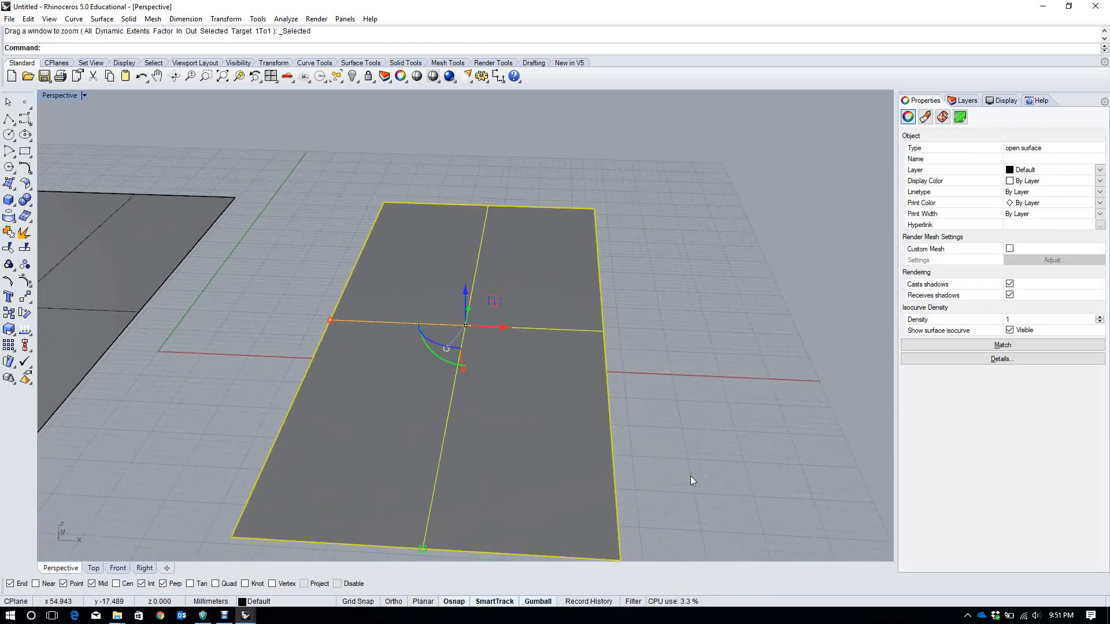
Rebuild the copied plane with a point count of 4 in U and V and degree 3 in both directions
{"action": "type", "text": "Rebuild"}
{"action": "key", "text": "Return"}
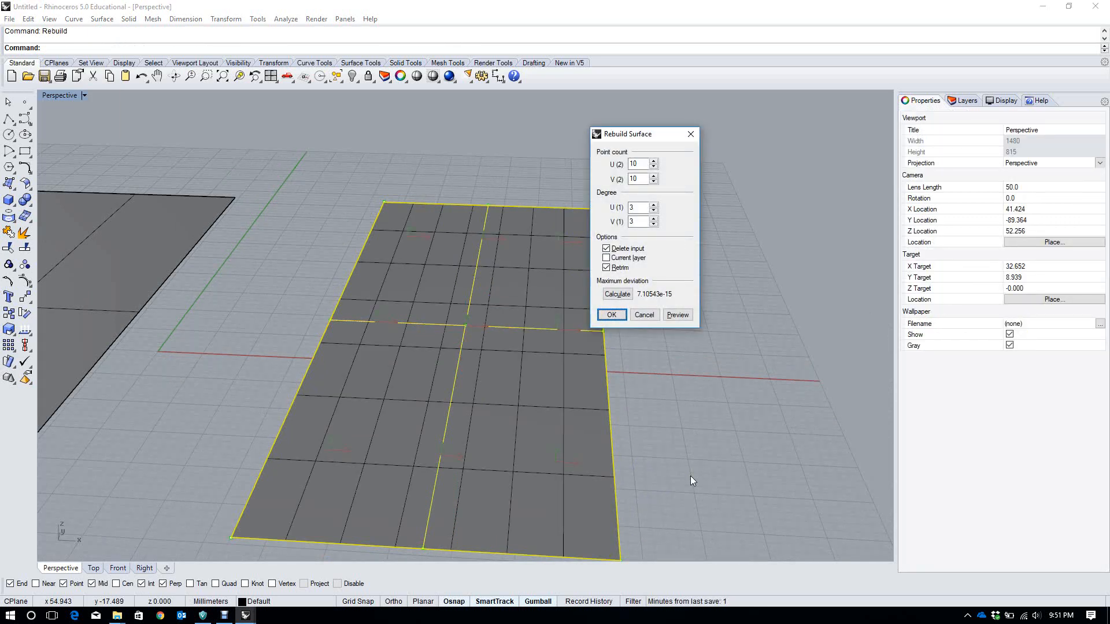
{"action": "scroll", "coordinate": [375, 170], "scroll_direction": "down", "scroll_amount": 4}
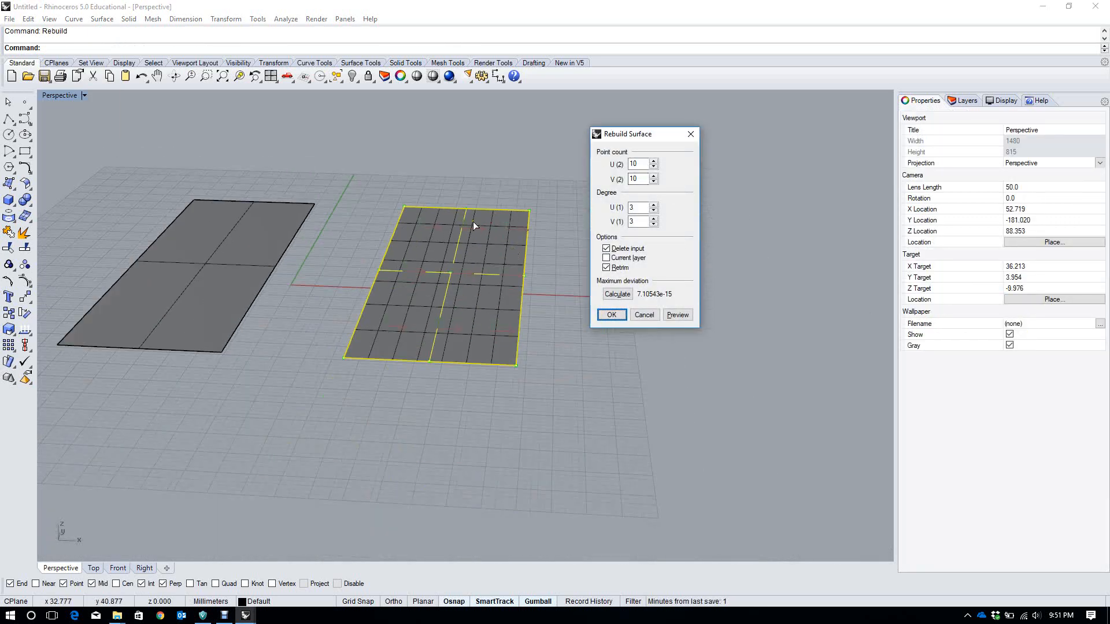
{"action": "left_click_drag", "start_coordinate": [644, 146], "coordinate": [703, 154]}
{"action": "double_click", "coordinate": [704, 173]}
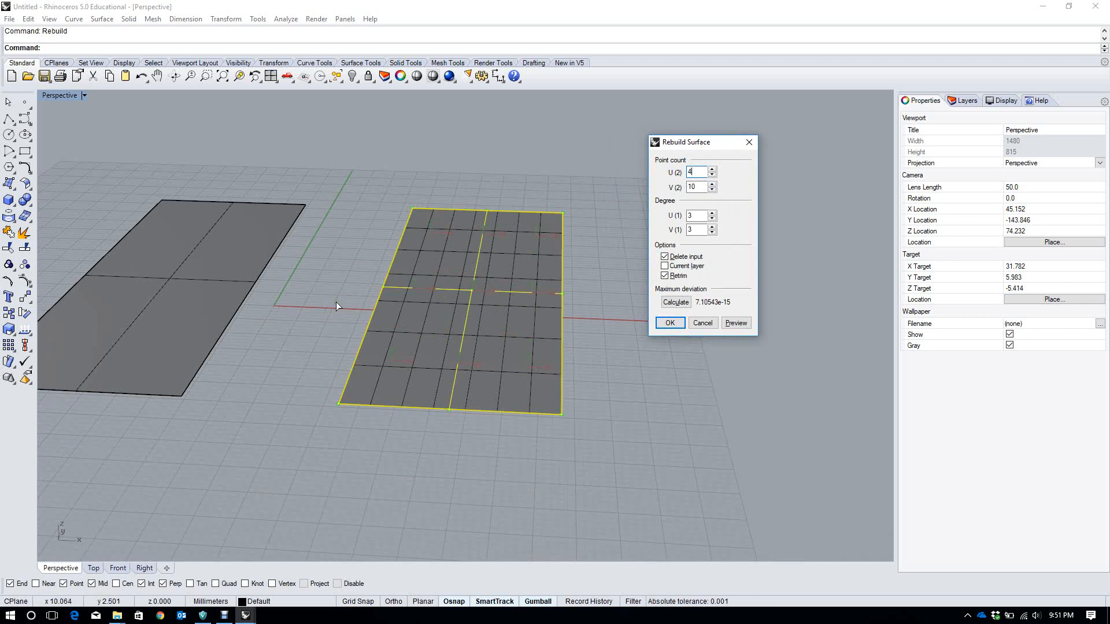
{"action": "key", "text": "Tab"}
{"action": "type", "text": "4"}
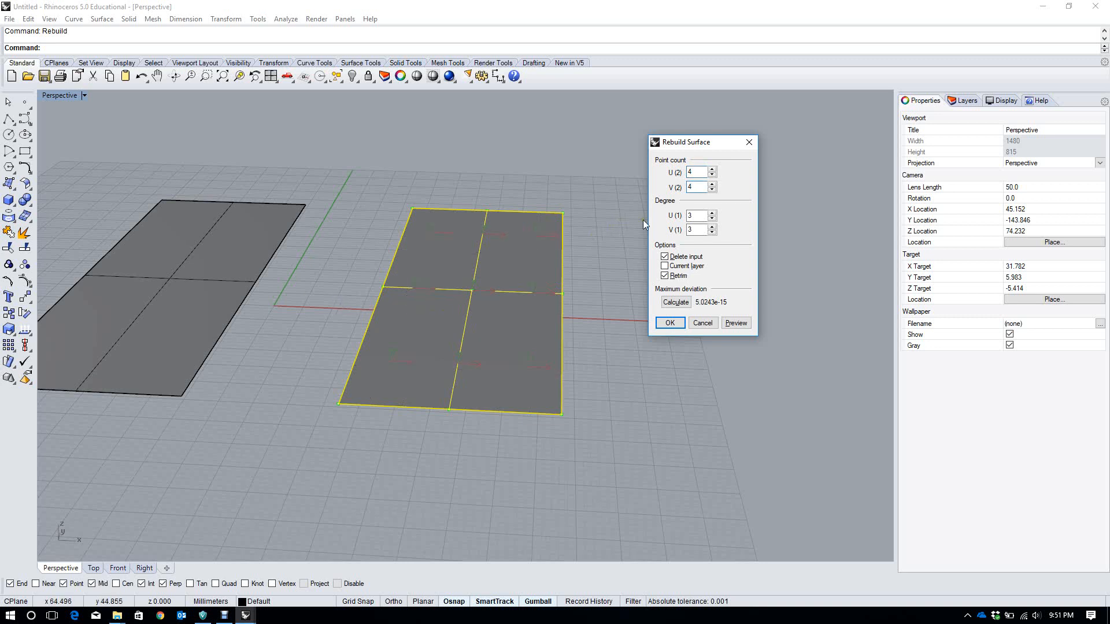
{"action": "key", "text": "Tab"}
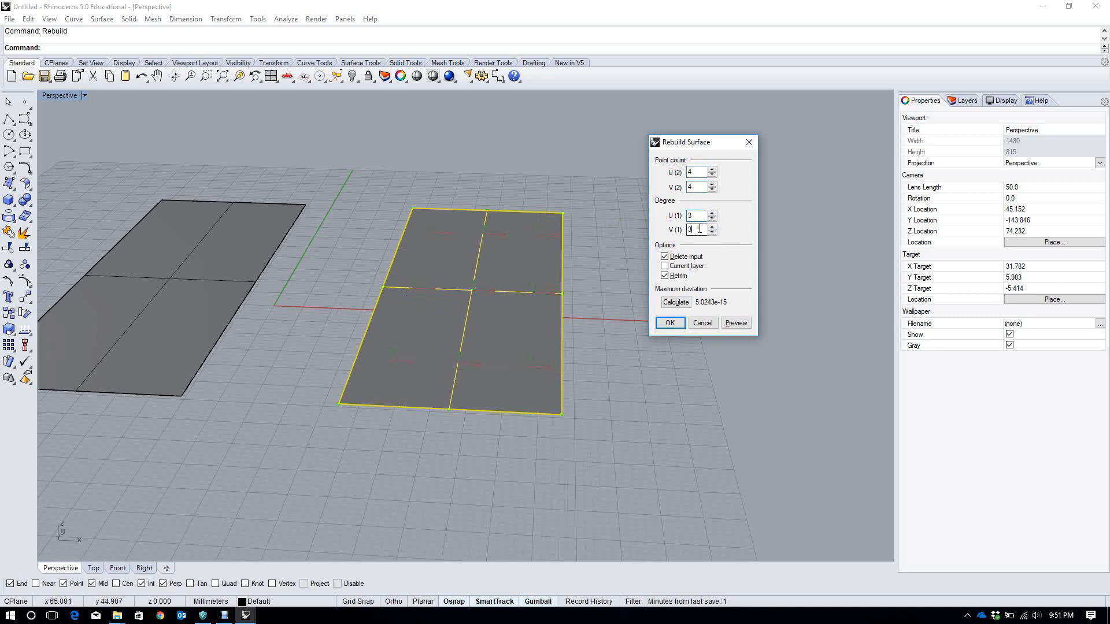
{"action": "left_click", "coordinate": [669, 323]}
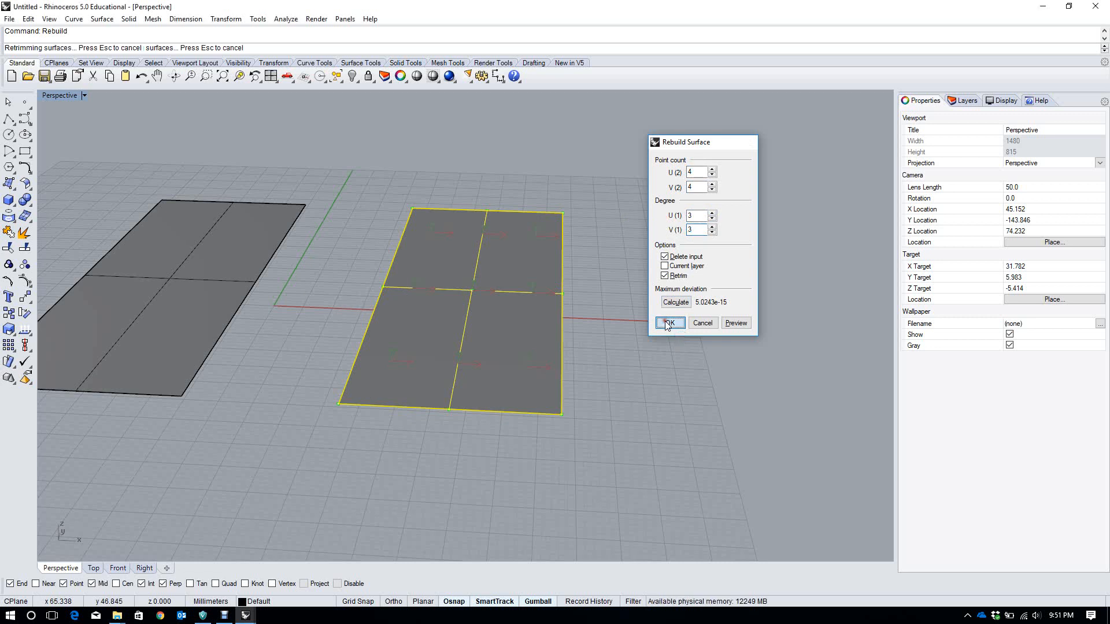
Turn on the rebuilt plane's control points and raise one interior point vertically to bulge the surface upward
{"action": "left_click", "coordinate": [25, 281]}
{"action": "mouse_move", "coordinate": [449, 279]}
{"action": "right_mouse_down"}
{"action": "mouse_move", "coordinate": [479, 269]}
{"action": "mouse_move", "coordinate": [438, 262]}
{"action": "right_mouse_up"}
{"action": "scroll", "coordinate": [463, 269], "scroll_direction": "up", "scroll_amount": 5}
{"action": "left_click", "coordinate": [432, 256]}
{"action": "scroll", "coordinate": [434, 271], "scroll_direction": "down", "scroll_amount": 5}
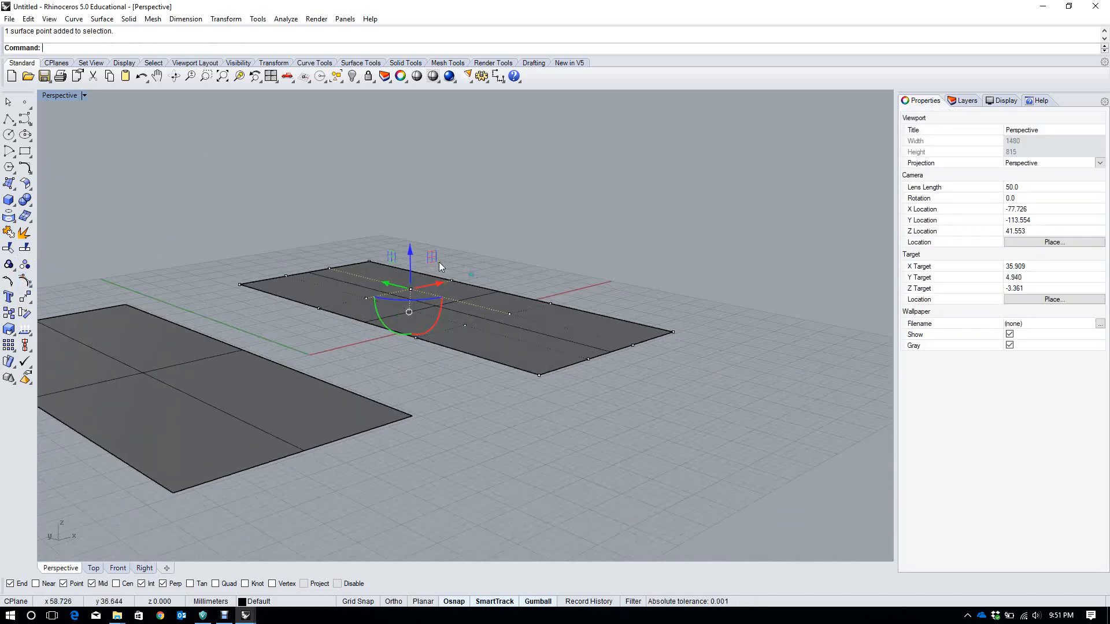
{"action": "scroll", "coordinate": [439, 261], "scroll_direction": "up", "scroll_amount": 5}
{"action": "left_click_drag", "start_coordinate": [378, 293], "coordinate": [481, 129]}
{"action": "right_click_drag", "start_coordinate": [438, 251], "coordinate": [316, 245]}
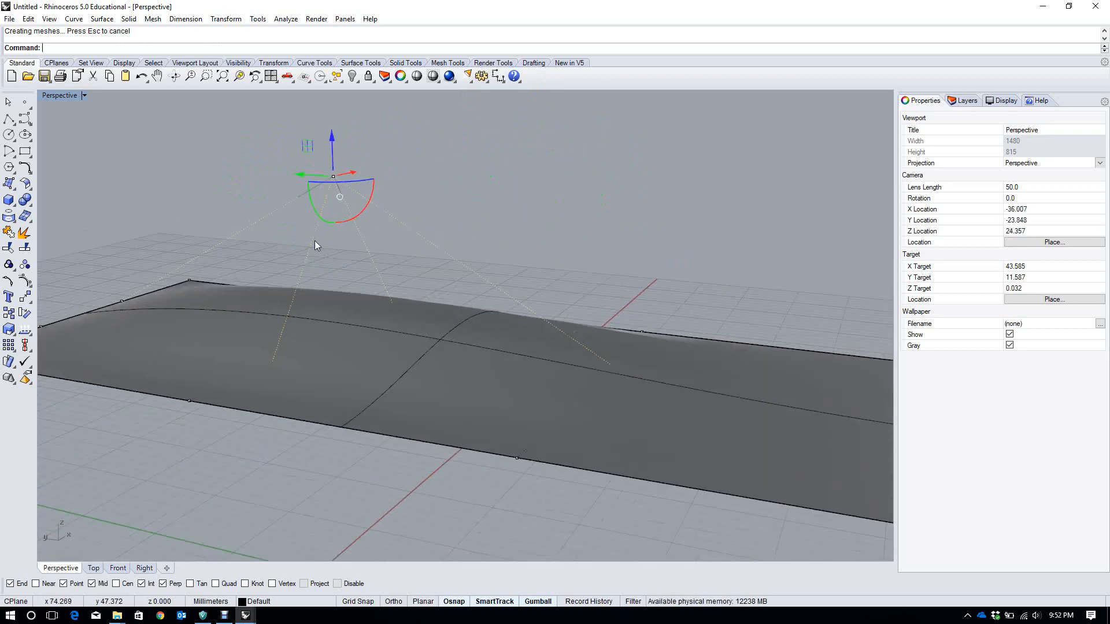
{"action": "right_click_drag", "start_coordinate": [413, 321], "coordinate": [278, 274]}
{"action": "scroll", "coordinate": [324, 254], "scroll_direction": "down", "scroll_amount": 3}
{"action": "scroll", "coordinate": [278, 276], "scroll_direction": "down", "scroll_amount": 5}
Lower the edge control point next to the near corner on the rebuilt plane's side facing the origin
{"action": "left_click_drag", "start_coordinate": [180, 346], "coordinate": [208, 363]}
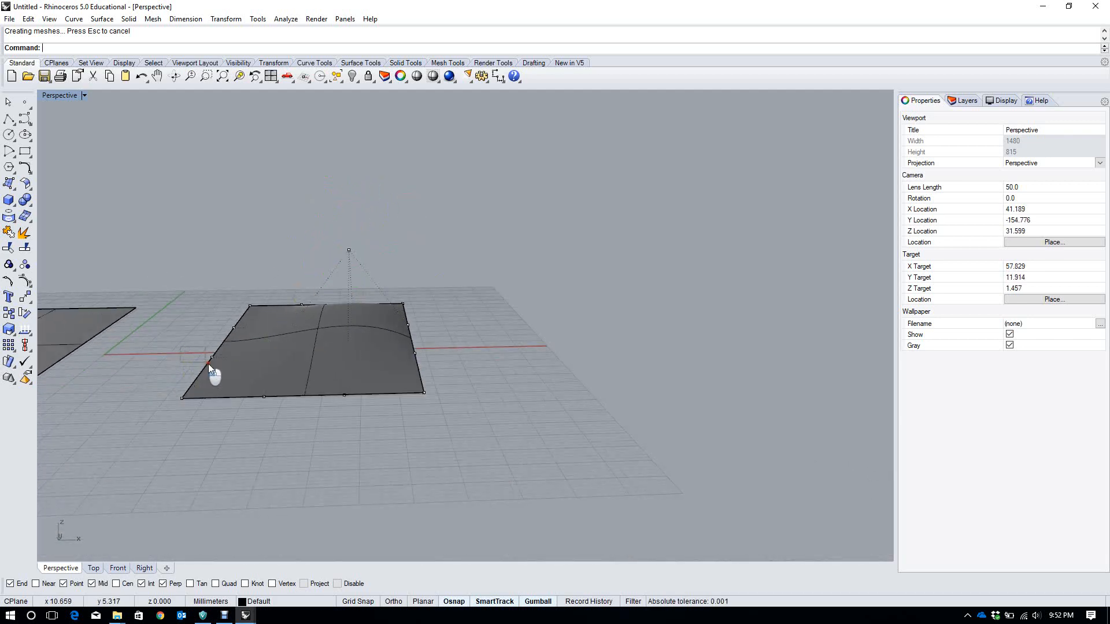
{"action": "left_click", "coordinate": [218, 360]}
{"action": "right_click_drag", "start_coordinate": [322, 342], "coordinate": [196, 313]}
{"action": "left_click_drag", "start_coordinate": [197, 313], "coordinate": [200, 363]}
{"action": "right_click_drag", "start_coordinate": [393, 331], "coordinate": [223, 359]}
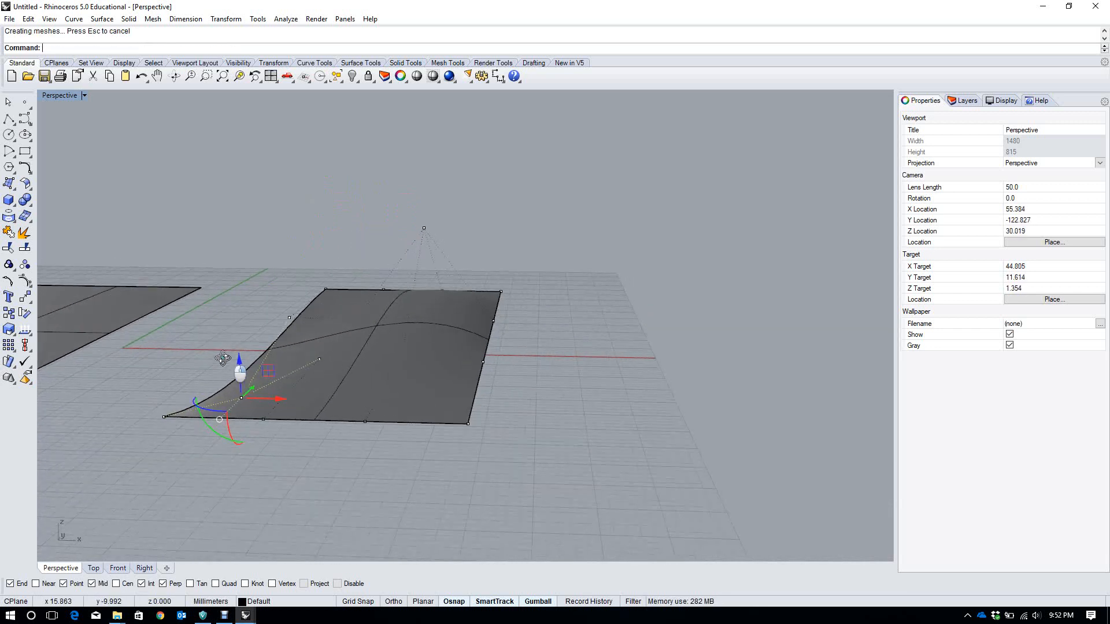
Pull the rebuilt plane's near corner point on the origin side downward and turn off its control points
{"action": "left_click", "coordinate": [183, 439]}
{"action": "left_click_drag", "start_coordinate": [162, 400], "coordinate": [172, 422]}
{"action": "left_click_drag", "start_coordinate": [164, 379], "coordinate": [174, 466]}
{"action": "right_click_drag", "start_coordinate": [175, 465], "coordinate": [508, 370]}
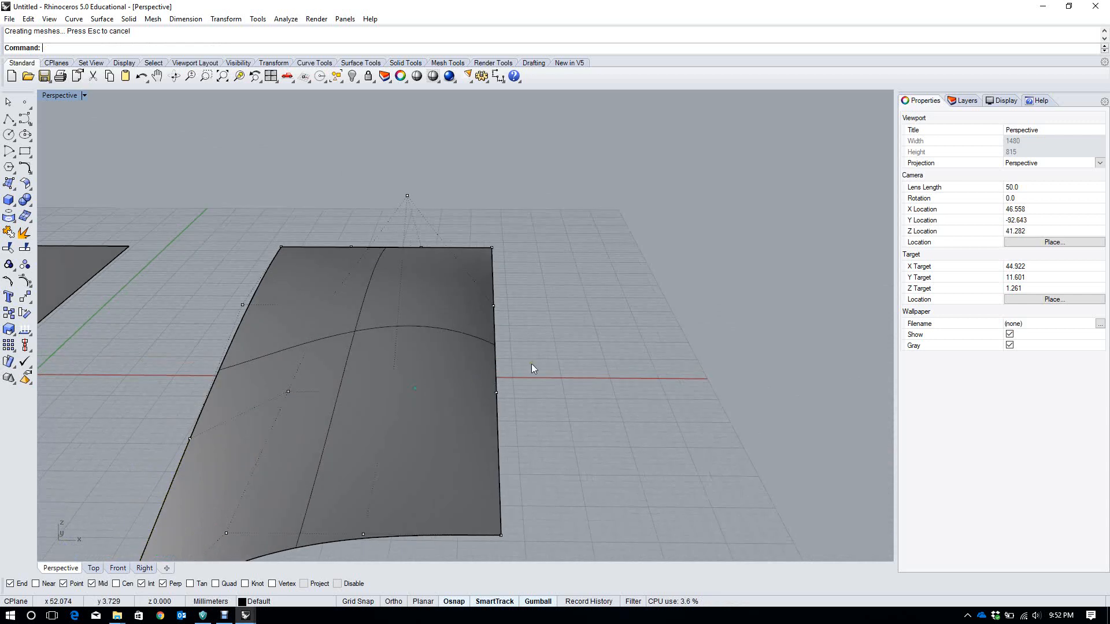
{"action": "key", "text": "Escape"}
Copy the flat original plane along the X axis to the far side of the deformed surface
{"action": "scroll", "coordinate": [463, 334], "scroll_direction": "down", "scroll_amount": 6}
{"action": "scroll", "coordinate": [376, 335], "scroll_direction": "up", "scroll_amount": 2}
{"action": "left_click", "coordinate": [227, 340]}
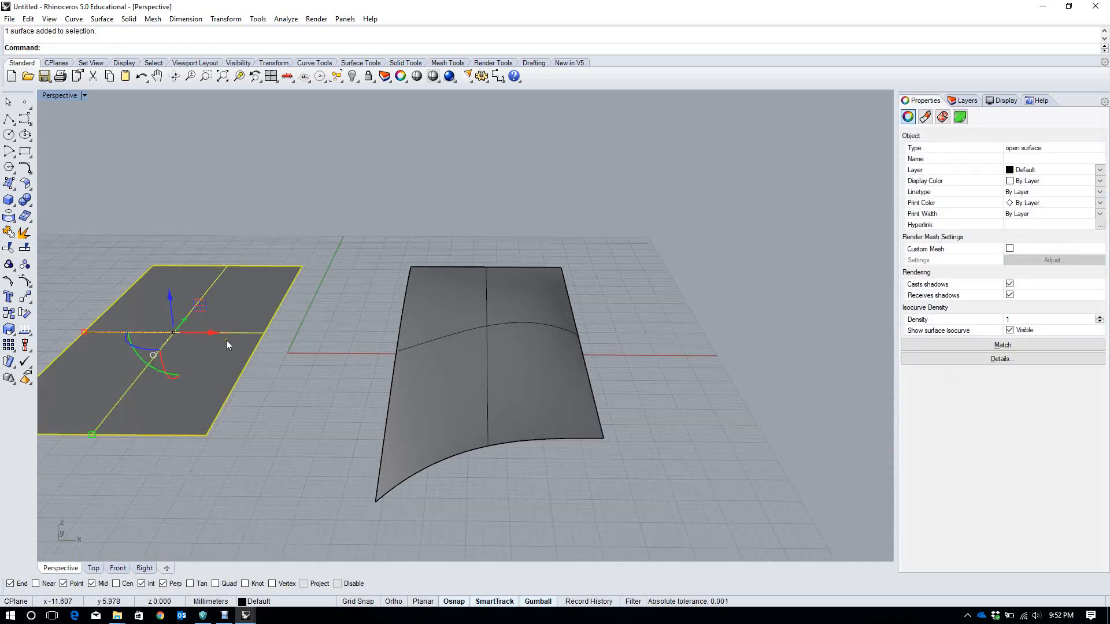
{"action": "left_click_drag", "start_coordinate": [212, 333], "coordinate": [793, 366], "text": "alt"}
{"action": "scroll", "coordinate": [584, 350], "scroll_direction": "down", "scroll_amount": 8}
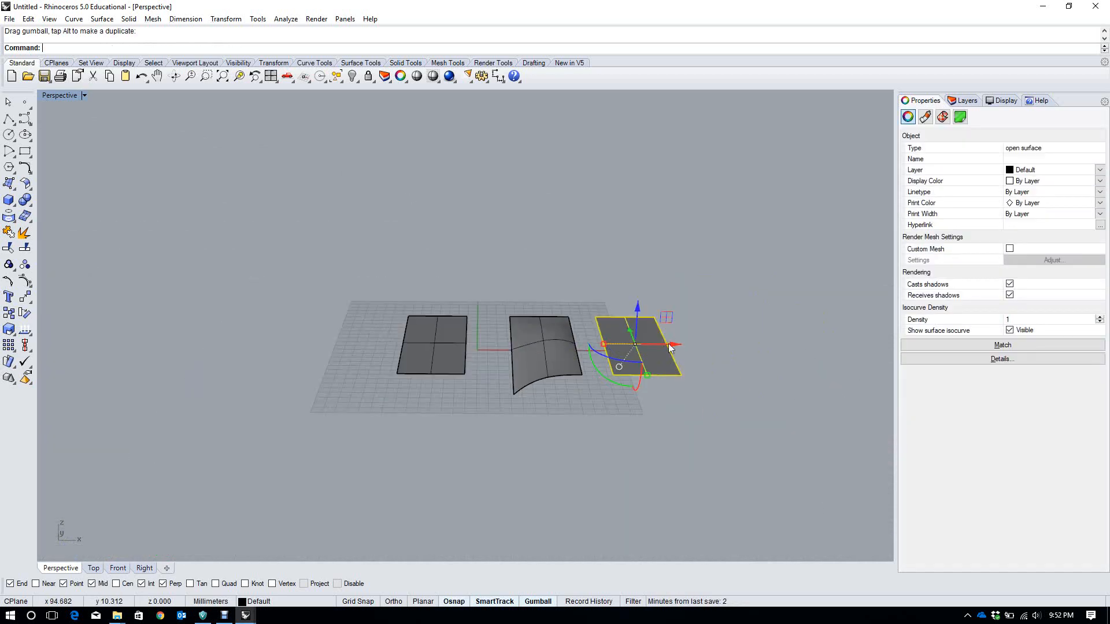
{"action": "scroll", "coordinate": [692, 338], "scroll_direction": "up", "scroll_amount": 3}
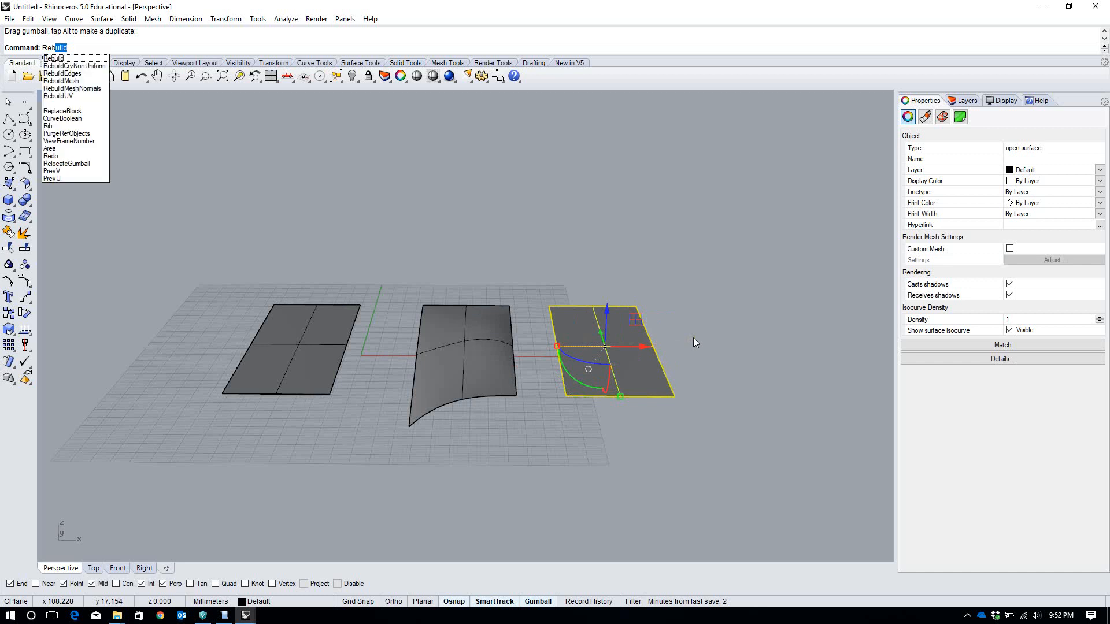
Rebuild the new plane copy with a point count of 4 and degree 1 in both U and V
{"action": "key", "text": "Return"}
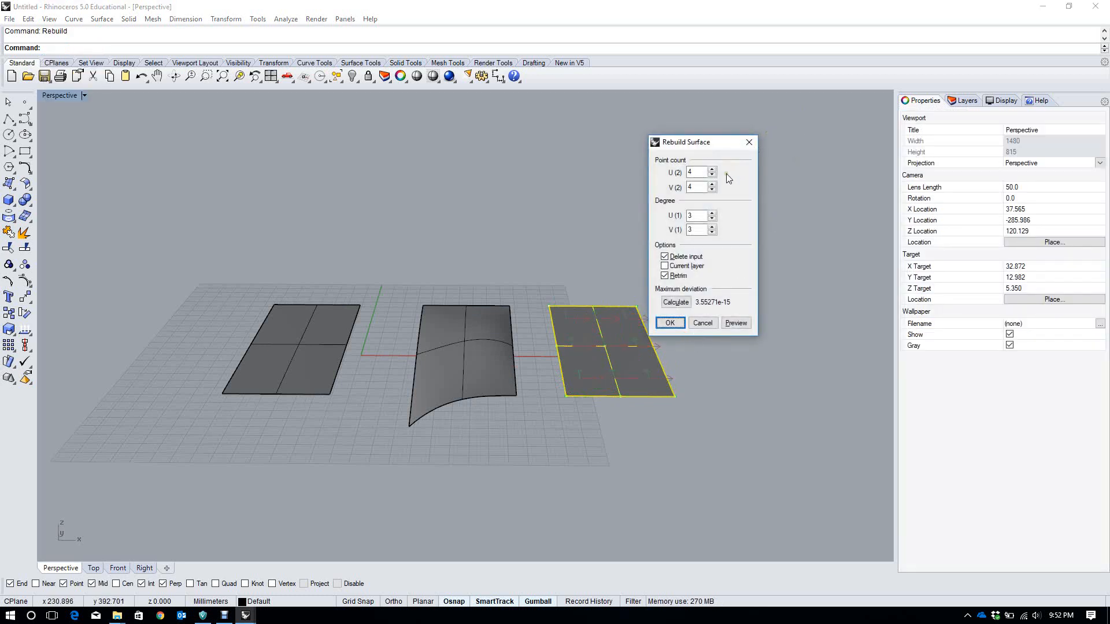
{"action": "mouse_move", "coordinate": [696, 214]}
{"action": "left_mouse_down"}
{"action": "mouse_move", "coordinate": [675, 220]}
{"action": "mouse_move", "coordinate": [683, 232]}
{"action": "left_mouse_up"}
{"action": "type", "text": "1"}
{"action": "left_click", "coordinate": [670, 322]}
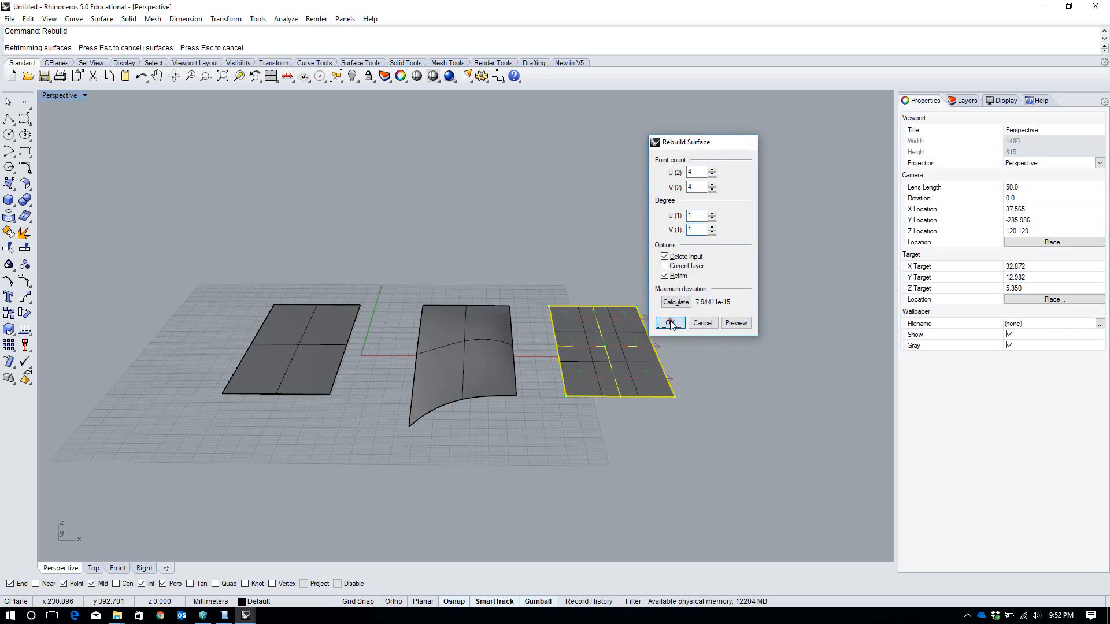
{"action": "scroll", "coordinate": [659, 322], "scroll_direction": "up", "scroll_amount": 3}
{"action": "left_click", "coordinate": [674, 302]}
{"action": "right_click_drag", "start_coordinate": [673, 303], "coordinate": [664, 327]}
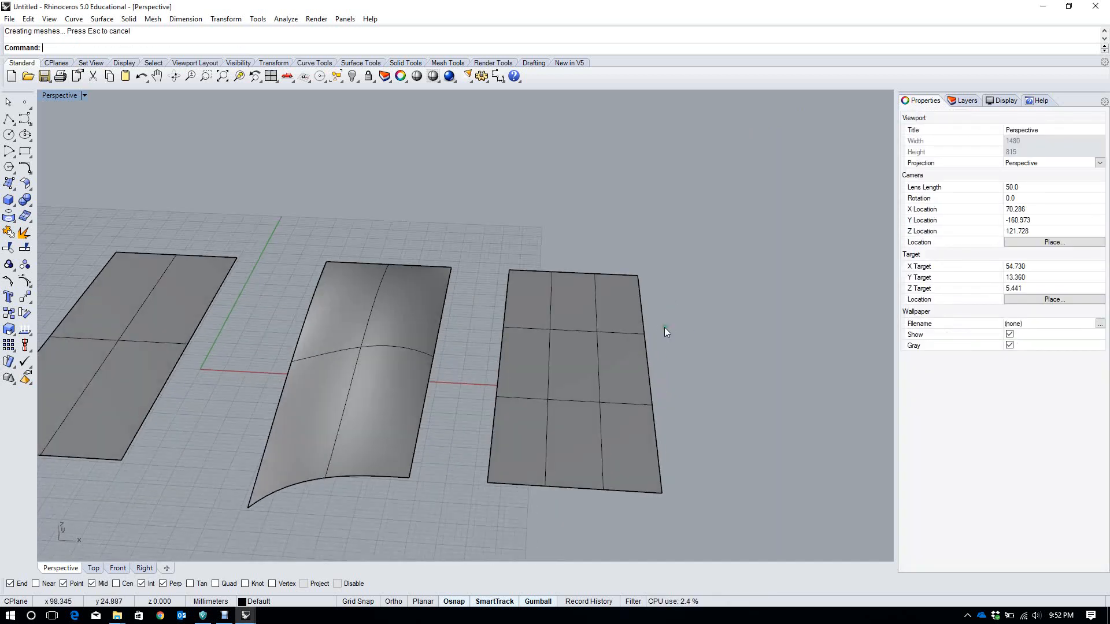
Turn on the degree 1 plane's control points and raise its far interior point on the origin side vertically
{"action": "left_click", "coordinate": [635, 282]}
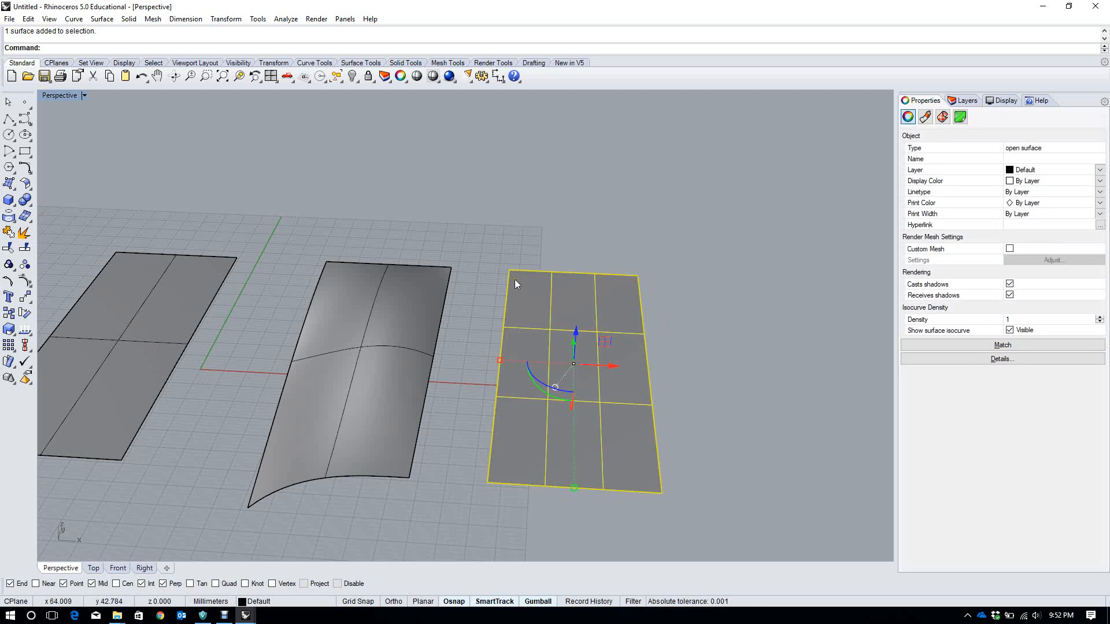
{"action": "left_click", "coordinate": [25, 282]}
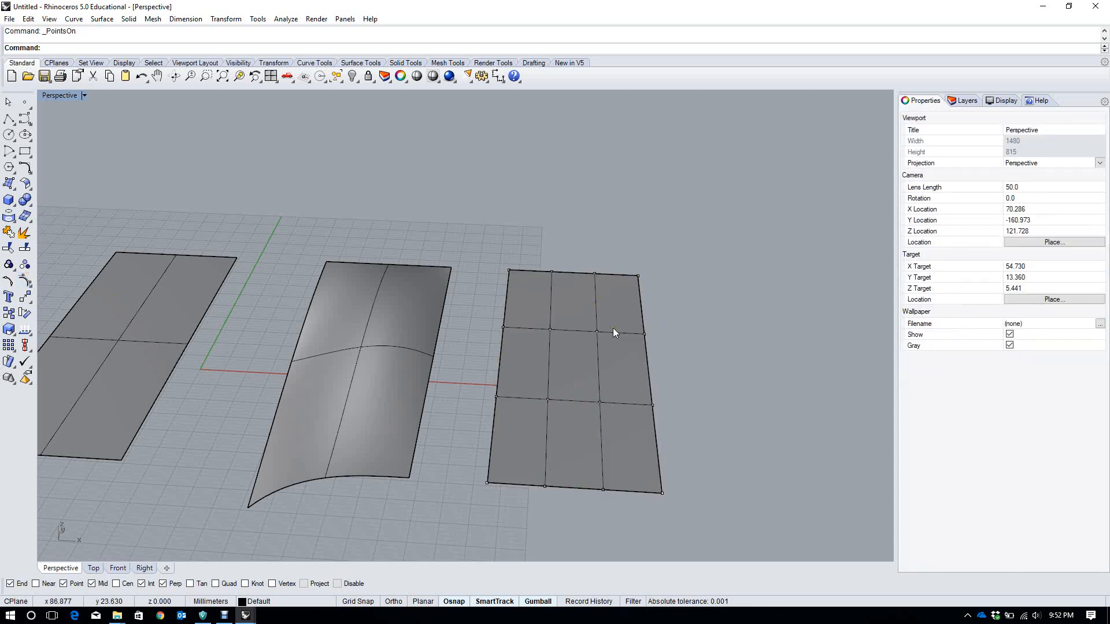
{"action": "left_click", "coordinate": [549, 327]}
{"action": "mouse_move", "coordinate": [552, 321]}
{"action": "right_mouse_down"}
{"action": "mouse_move", "coordinate": [574, 284]}
{"action": "mouse_move", "coordinate": [533, 318]}
{"action": "right_mouse_up"}
{"action": "left_click_drag", "start_coordinate": [533, 318], "coordinate": [530, 259]}
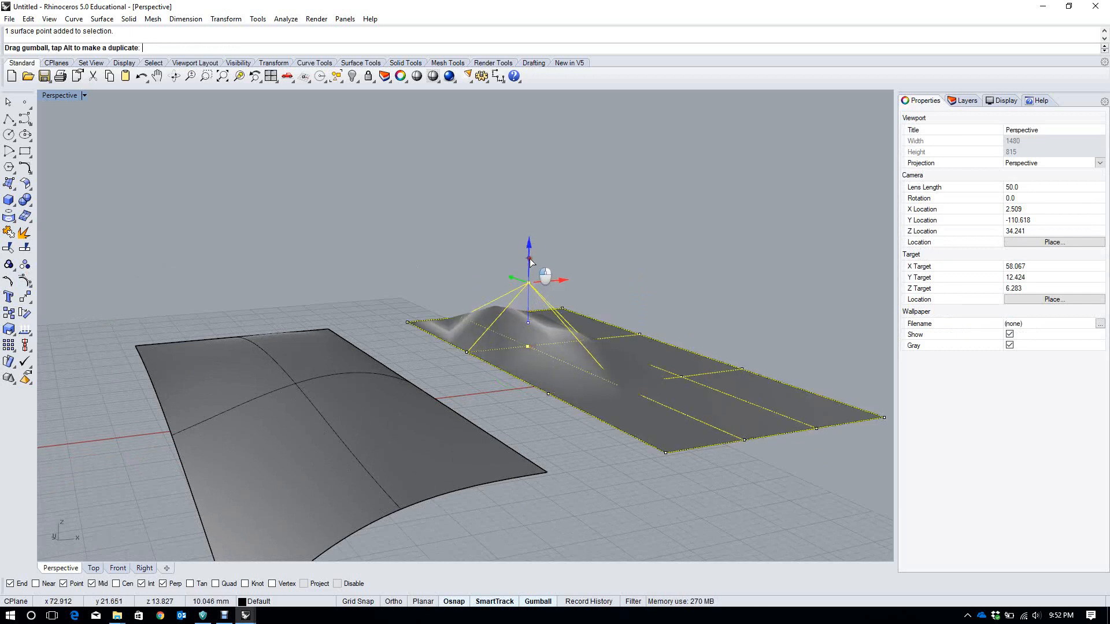
{"action": "mouse_move", "coordinate": [530, 258]}
{"action": "right_mouse_down"}
{"action": "mouse_move", "coordinate": [637, 268]}
{"action": "mouse_move", "coordinate": [540, 270]}
{"action": "right_mouse_up"}
Lower the diagonally opposite interior point of the degree 1 plane and turn off its control points
{"action": "left_click", "coordinate": [603, 422]}
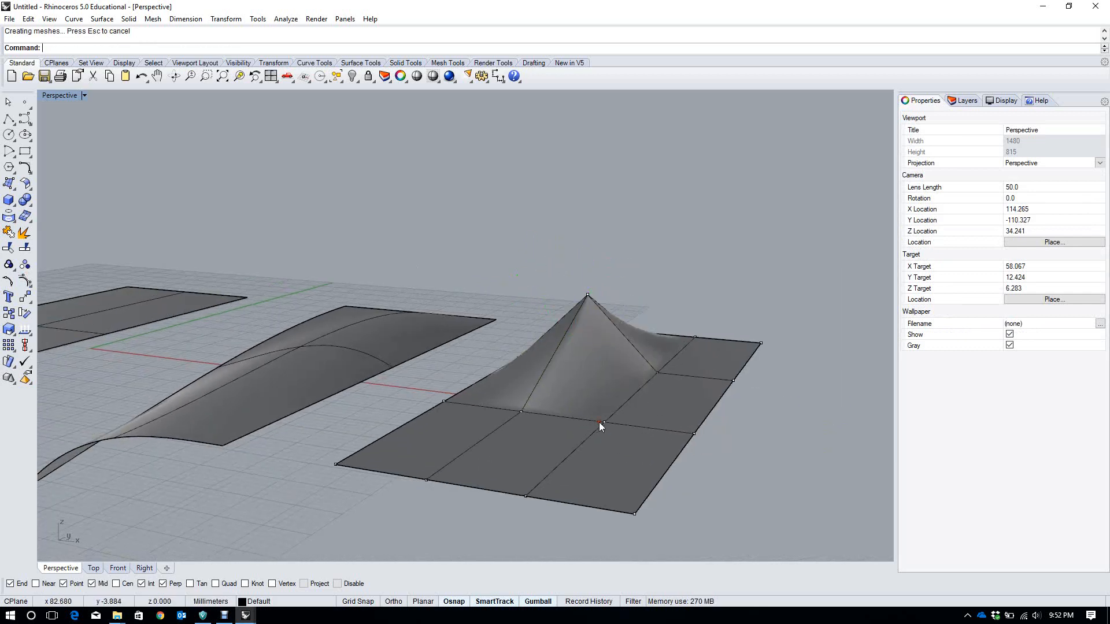
{"action": "left_click_drag", "start_coordinate": [613, 426], "coordinate": [639, 435]}
{"action": "right_click_drag", "start_coordinate": [639, 435], "coordinate": [675, 427]}
{"action": "key", "text": "Escape"}
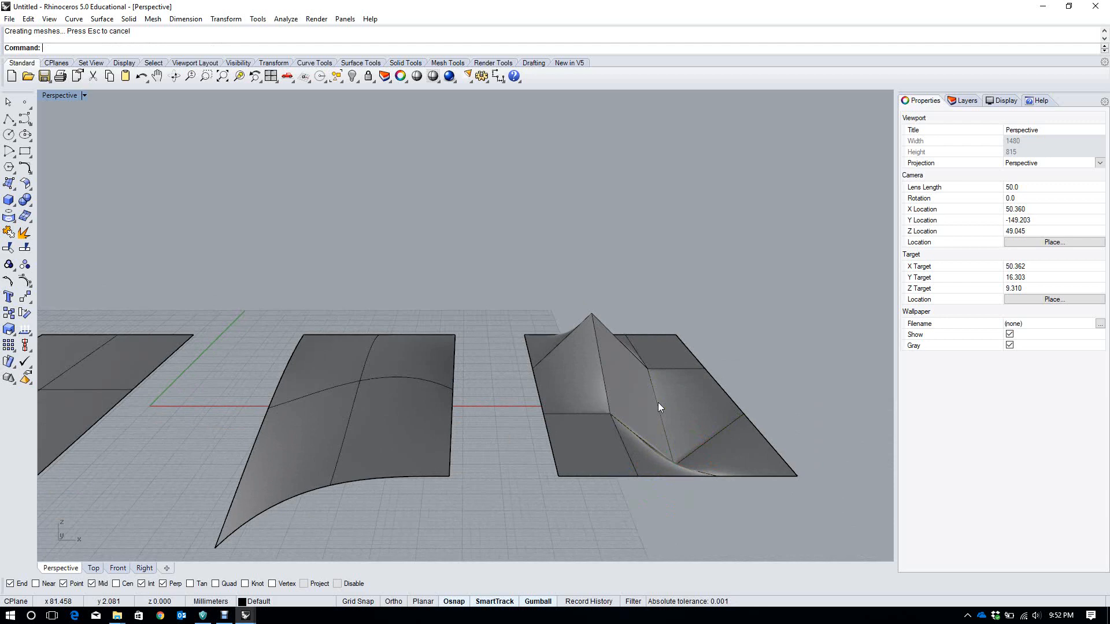
Draw a corner-to-corner box with a freehand height in front of the flat original plane
{"action": "right_click_drag", "start_coordinate": [658, 402], "coordinate": [676, 271]}
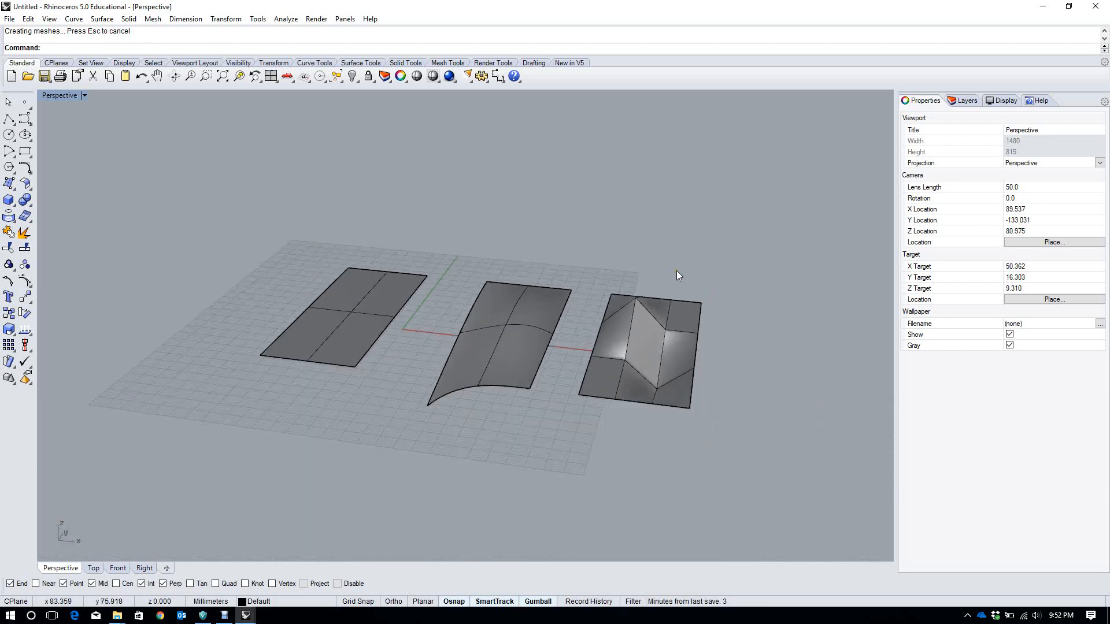
{"action": "scroll", "coordinate": [678, 266], "scroll_direction": "up", "scroll_amount": 3}
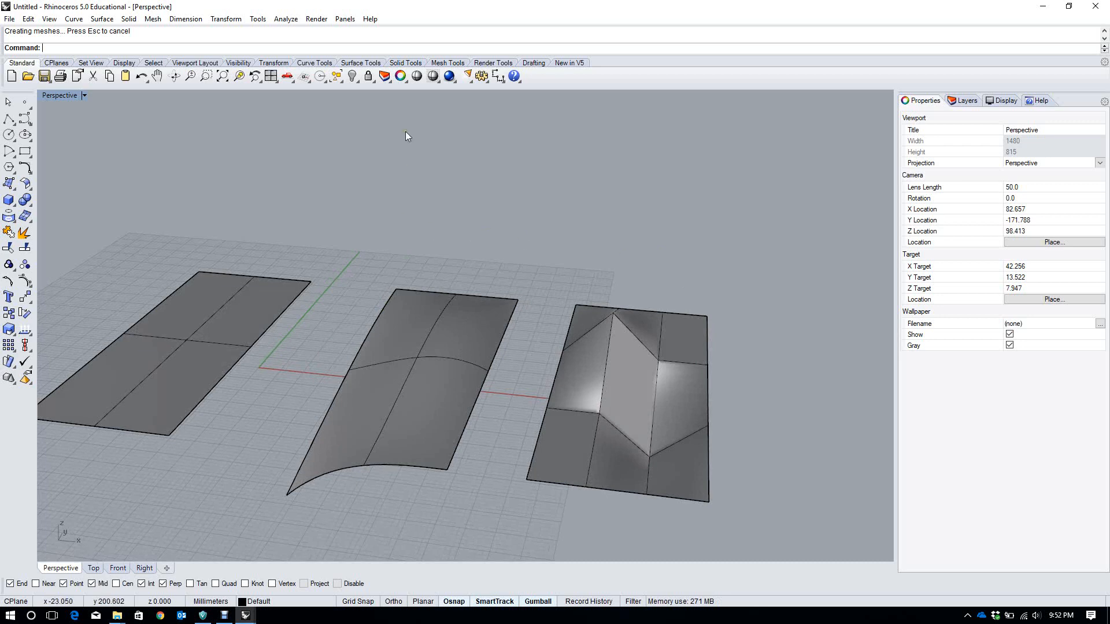
{"action": "left_click", "coordinate": [8, 199]}
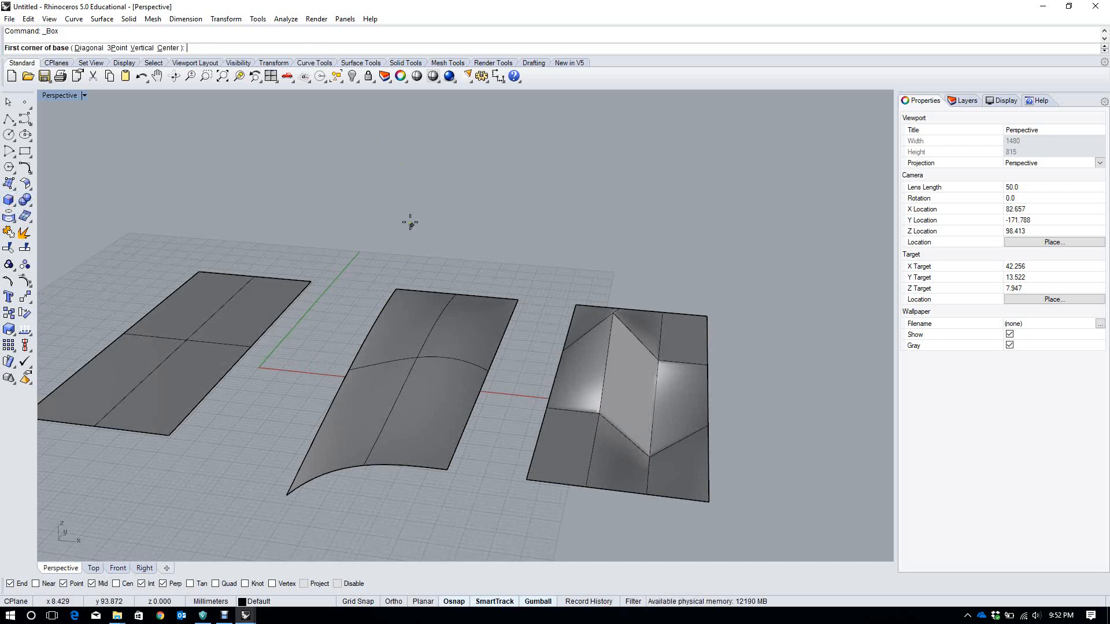
{"action": "scroll", "coordinate": [600, 381], "scroll_direction": "down", "scroll_amount": 6}
{"action": "scroll", "coordinate": [545, 391], "scroll_direction": "up", "scroll_amount": 4}
{"action": "scroll", "coordinate": [651, 268], "scroll_direction": "down", "scroll_amount": 5}
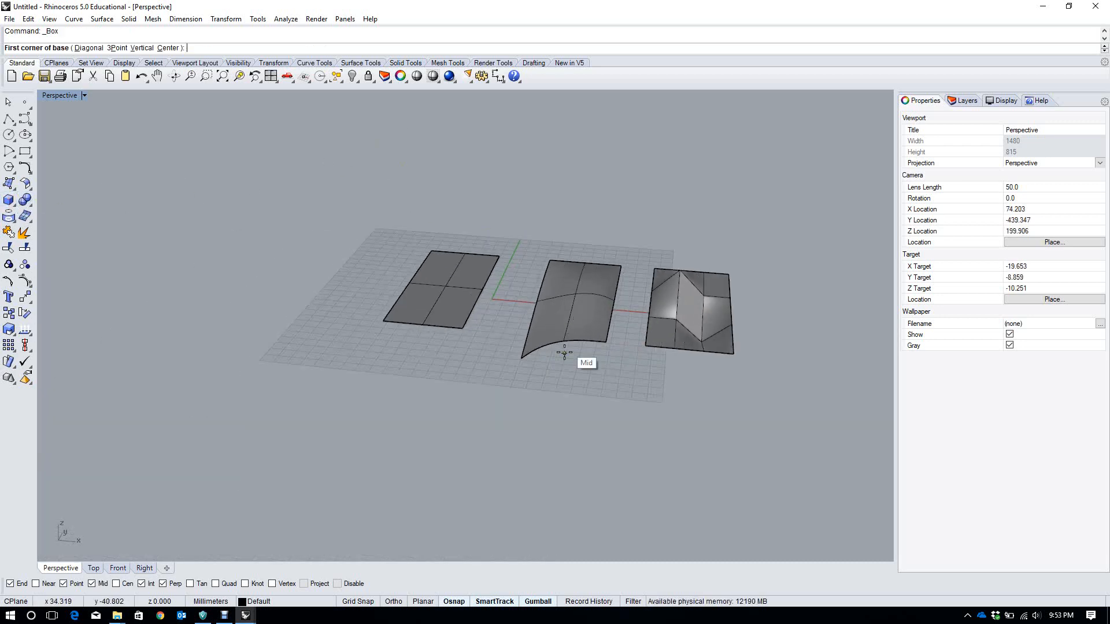
{"action": "right_click_drag", "start_coordinate": [443, 414], "coordinate": [471, 416]}
{"action": "scroll", "coordinate": [408, 389], "scroll_direction": "up", "scroll_amount": 3}
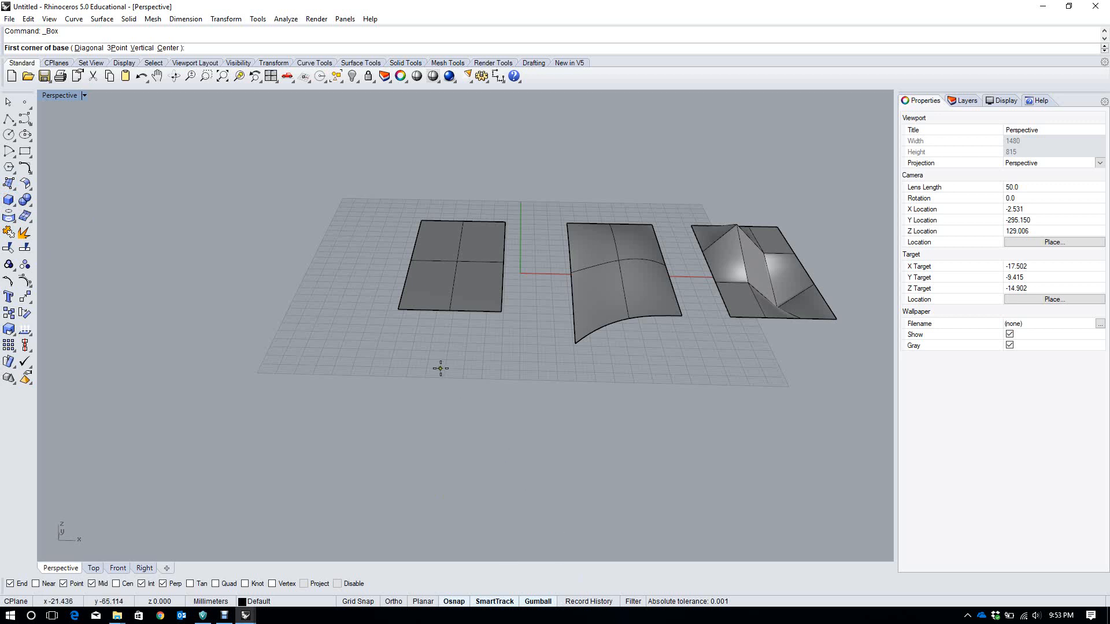
{"action": "left_click", "coordinate": [388, 382]}
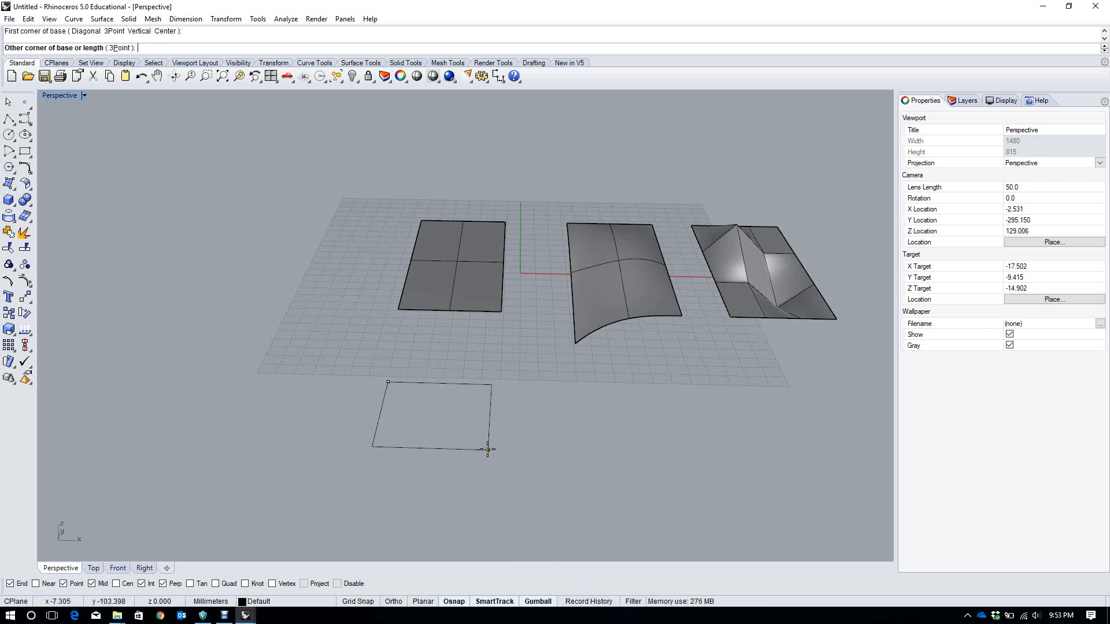
{"action": "left_click", "coordinate": [489, 452]}
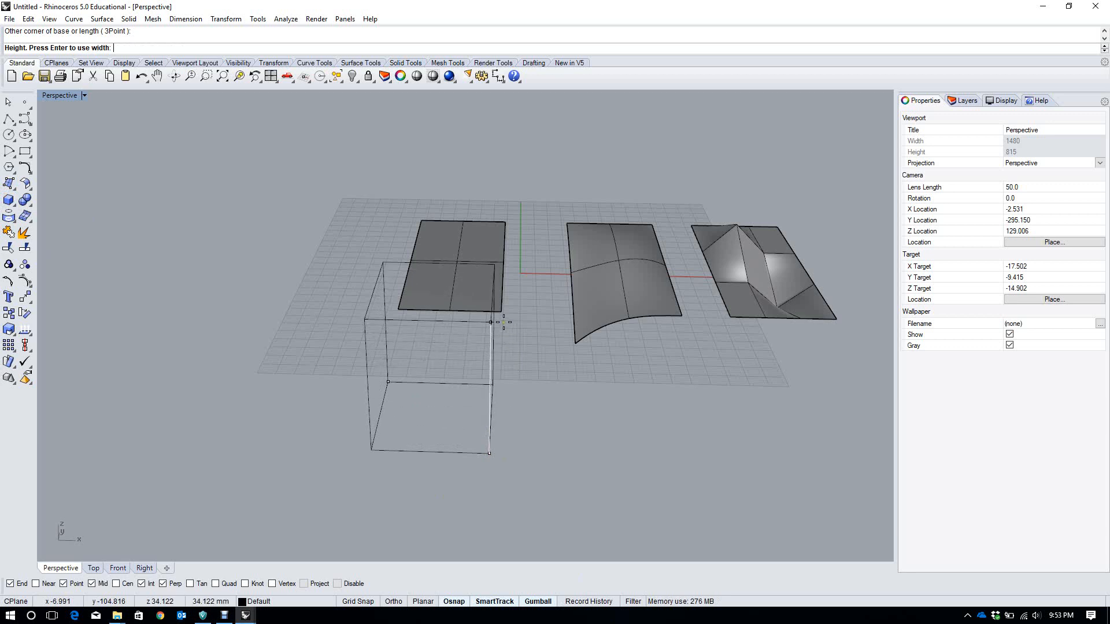
{"action": "left_click", "coordinate": [509, 368]}
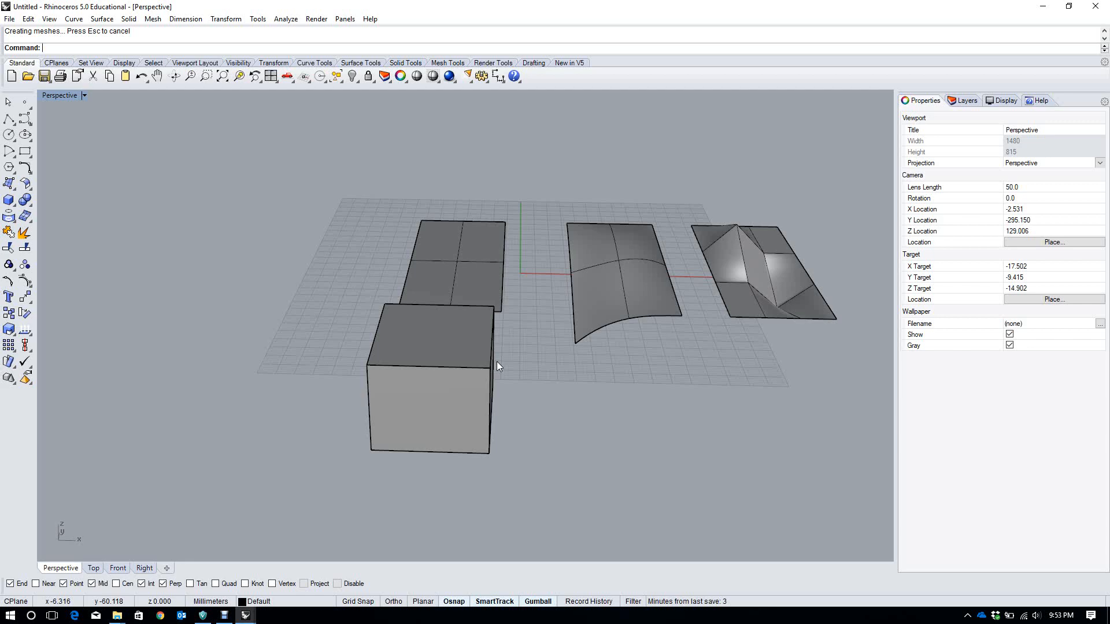
Zoom to the box and start CageEdit on it, using its bounding box in World coordinates as control object
{"action": "right_click_drag", "start_coordinate": [541, 310], "coordinate": [445, 378]}
{"action": "left_click", "coordinate": [494, 372]}
{"action": "type", "text": "zs"}
{"action": "key", "text": "Return"}
{"action": "scroll", "coordinate": [446, 378], "scroll_direction": "down", "scroll_amount": 9}
{"action": "scroll", "coordinate": [498, 332], "scroll_direction": "up", "scroll_amount": 4}
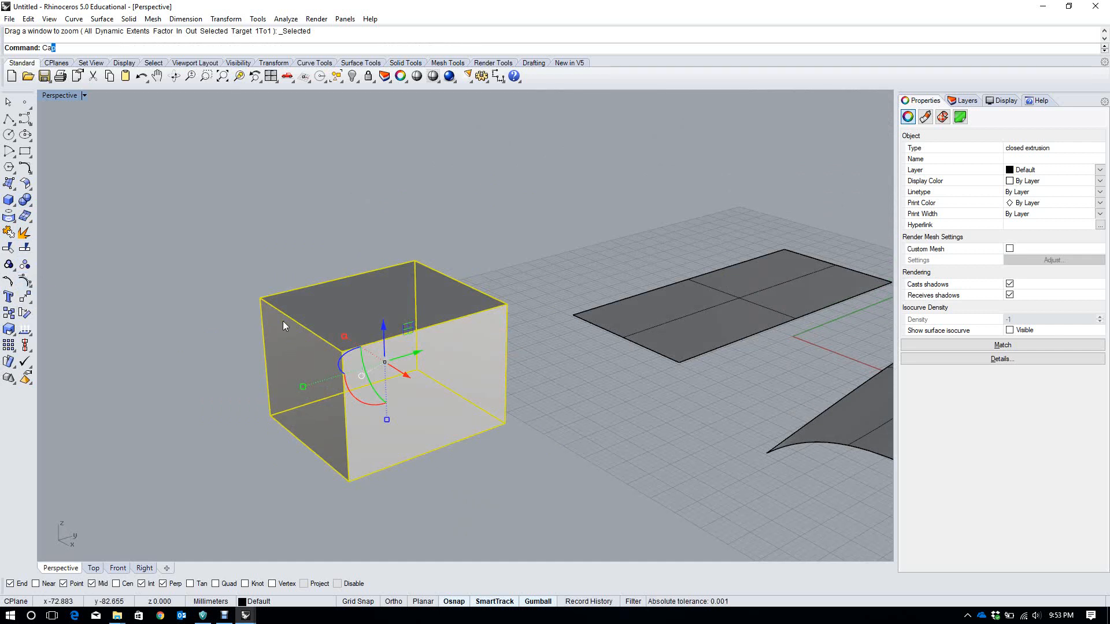
{"action": "type", "text": "geEdit"}
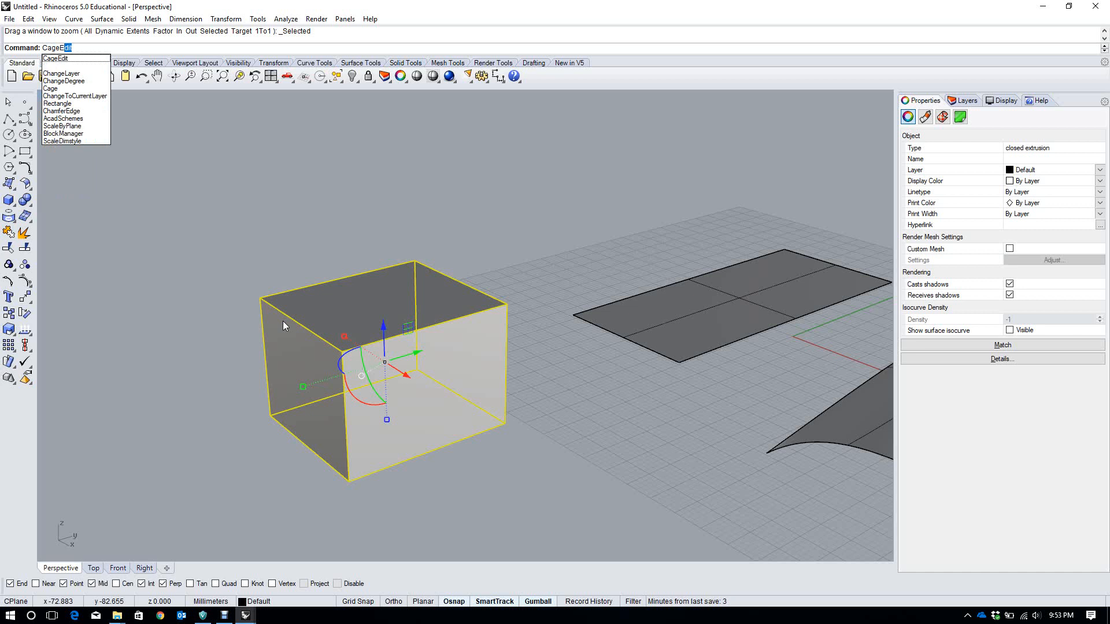
{"action": "key", "text": "Return"}
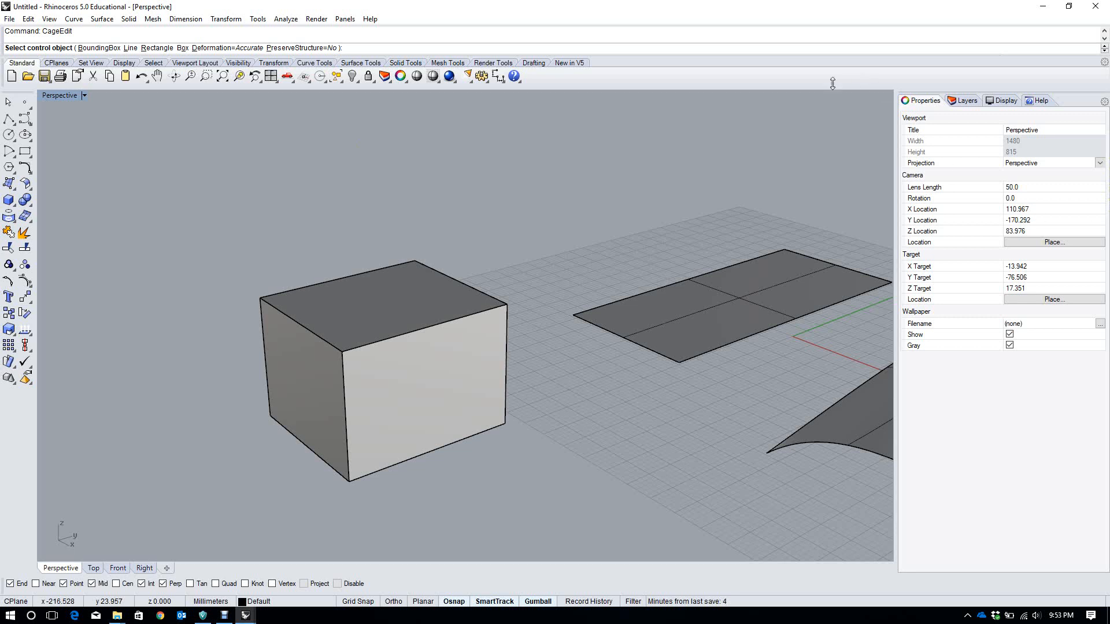
{"action": "left_click", "coordinate": [98, 48]}
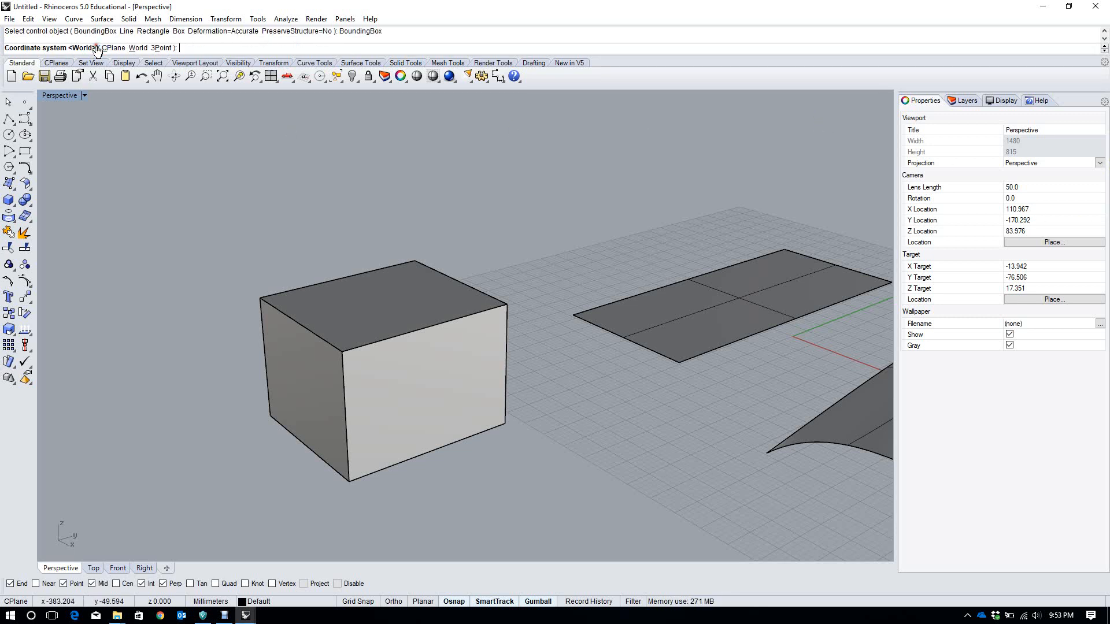
{"action": "left_click", "coordinate": [135, 49]}
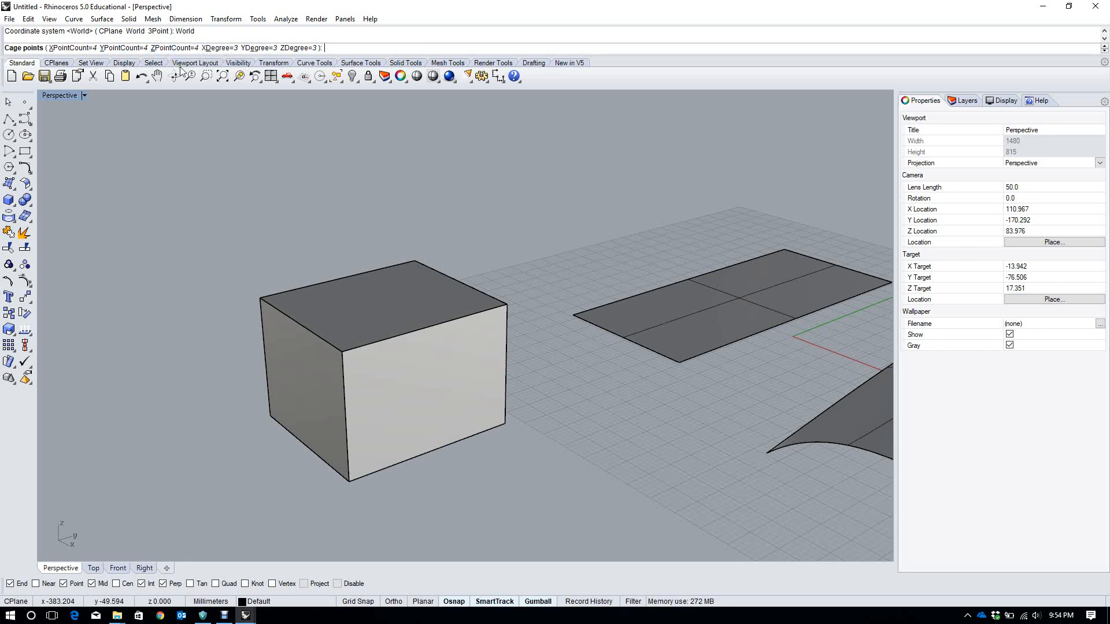
Accept 4 cage points and degree 3 in X, Y and Z, with a Local edit region and falloff distance 1
{"action": "key", "text": "Return"}
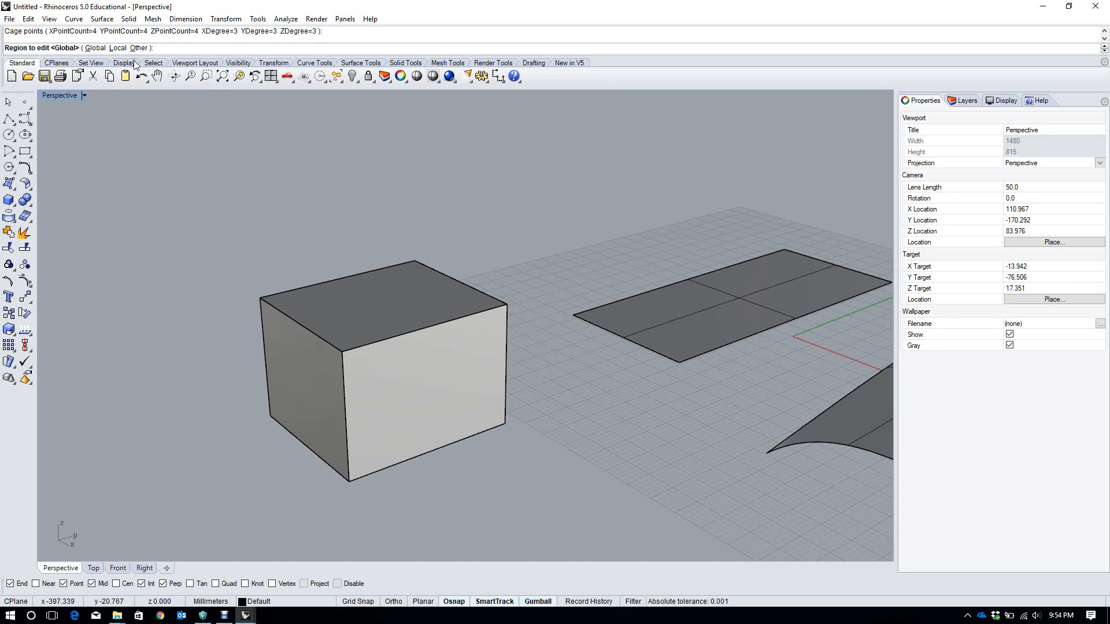
{"action": "left_click", "coordinate": [118, 48]}
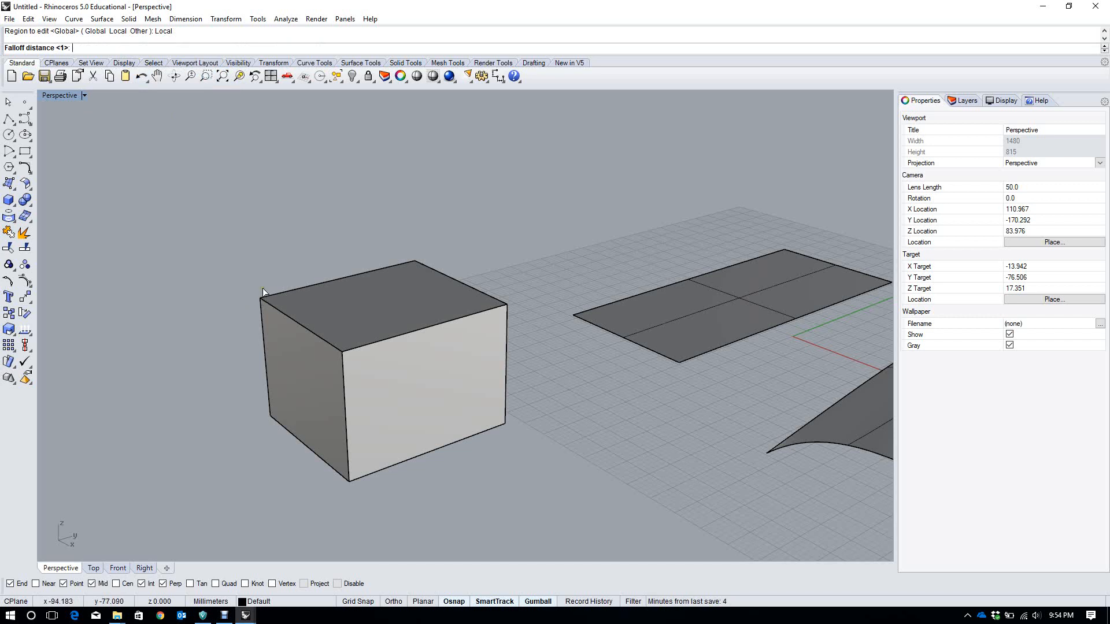
{"action": "key", "text": "Return"}
Raise one interior cage point on the box's top face vertically to bulge the face
{"action": "scroll", "coordinate": [389, 370], "scroll_direction": "up", "scroll_amount": 4}
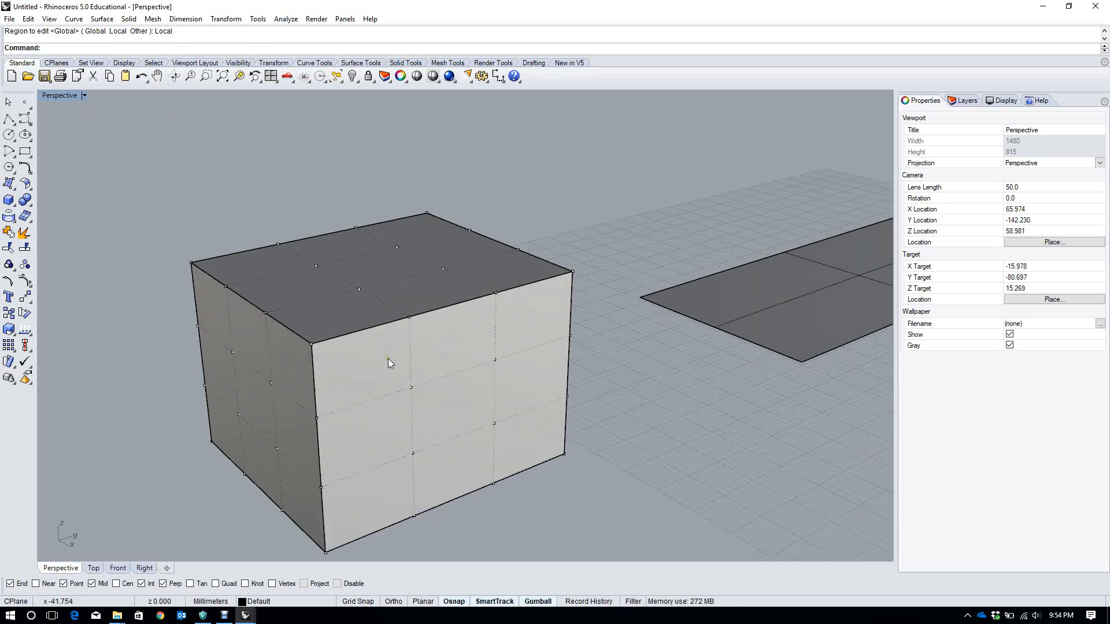
{"action": "right_click_drag", "start_coordinate": [387, 358], "coordinate": [389, 252]}
{"action": "scroll", "coordinate": [444, 326], "scroll_direction": "down", "scroll_amount": 4}
{"action": "scroll", "coordinate": [444, 326], "scroll_direction": "up", "scroll_amount": 2}
{"action": "left_click", "coordinate": [358, 275]}
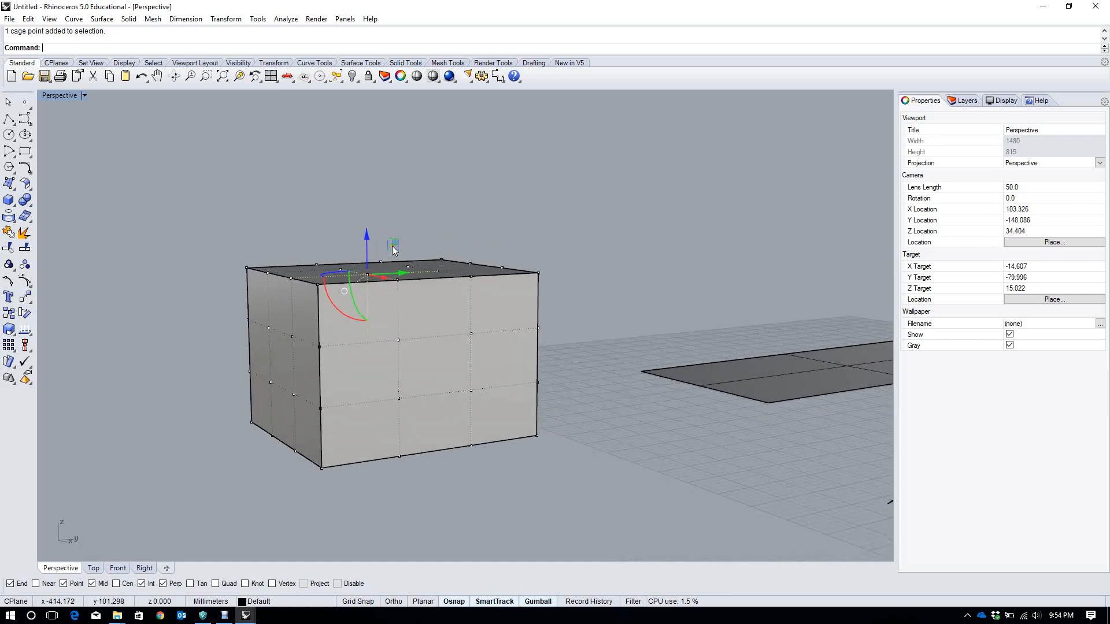
{"action": "scroll", "coordinate": [364, 256], "scroll_direction": "up", "scroll_amount": 4}
{"action": "left_click_drag", "start_coordinate": [362, 259], "coordinate": [370, 178]}
{"action": "right_click_drag", "start_coordinate": [360, 231], "coordinate": [351, 292]}
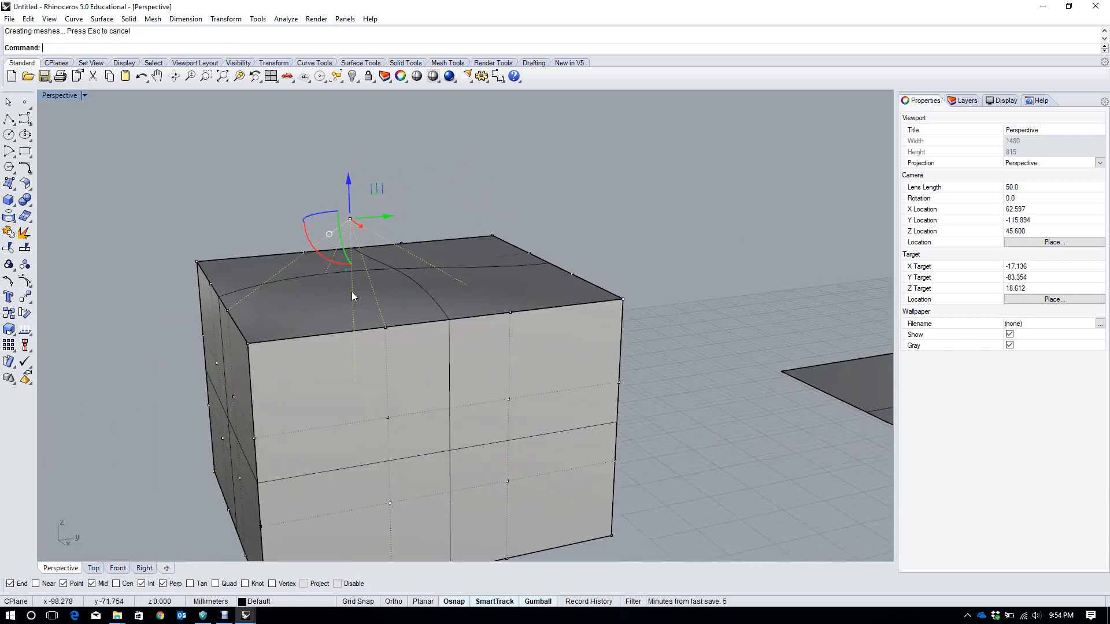
Try pulling a cage point on the box's front top edge outward along X, and undo the cage deformations
{"action": "left_click", "coordinate": [386, 328]}
{"action": "scroll", "coordinate": [386, 330], "scroll_direction": "down", "scroll_amount": 3}
{"action": "right_click_drag", "start_coordinate": [386, 332], "coordinate": [433, 348]}
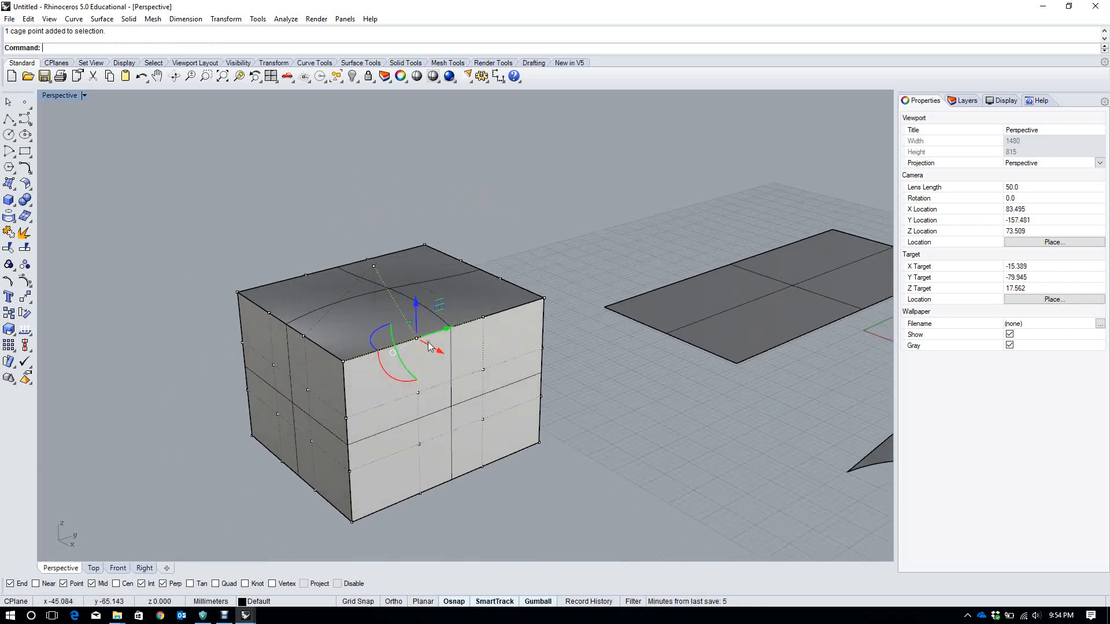
{"action": "left_click_drag", "start_coordinate": [440, 354], "coordinate": [570, 435]}
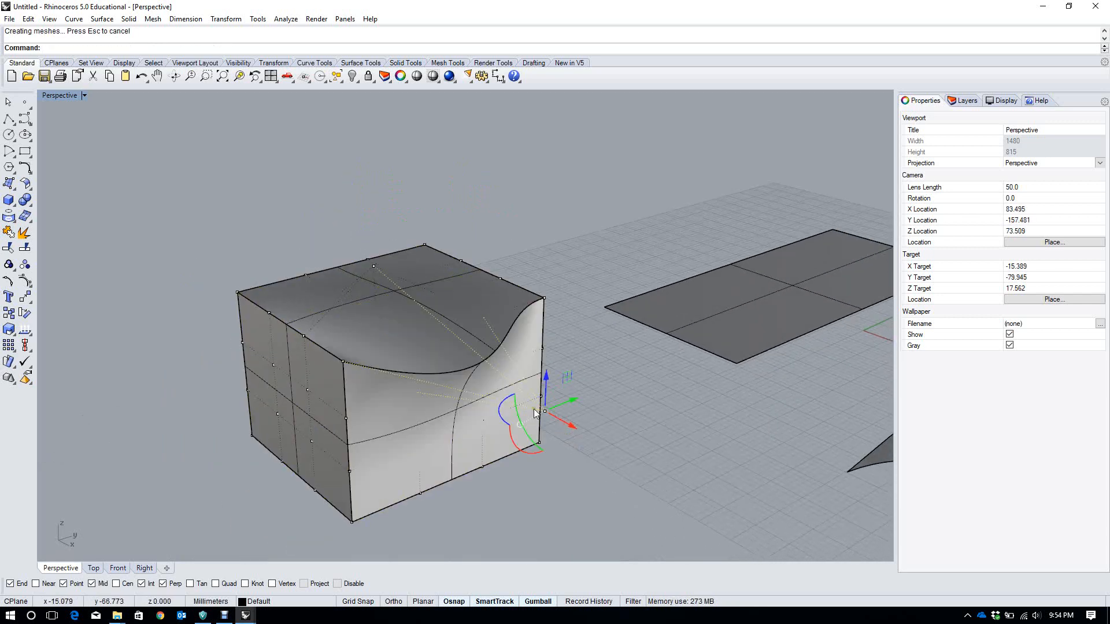
{"action": "right_click_drag", "start_coordinate": [570, 435], "coordinate": [457, 360]}
{"action": "key", "text": "ctrl+z"}
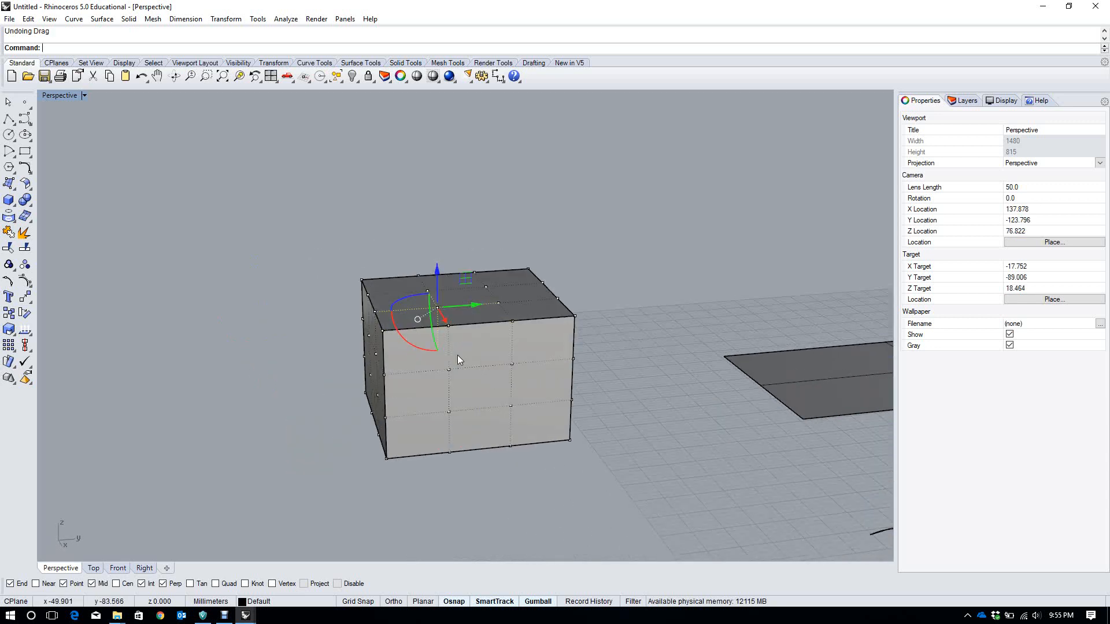
Run CageEdit on the box using its World bounding box, 4 points and degree 3 in every direction, and a Global edit region
{"action": "key", "text": "Escape"}
{"action": "left_click", "coordinate": [460, 356]}
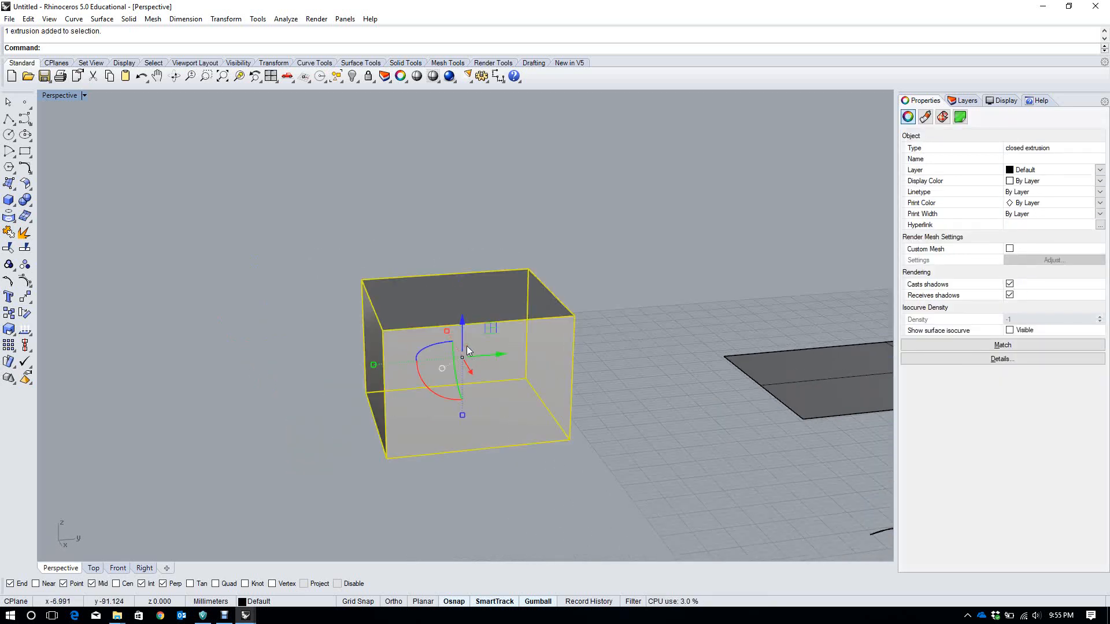
{"action": "type", "text": "CageEdit"}
{"action": "key", "text": "Return"}
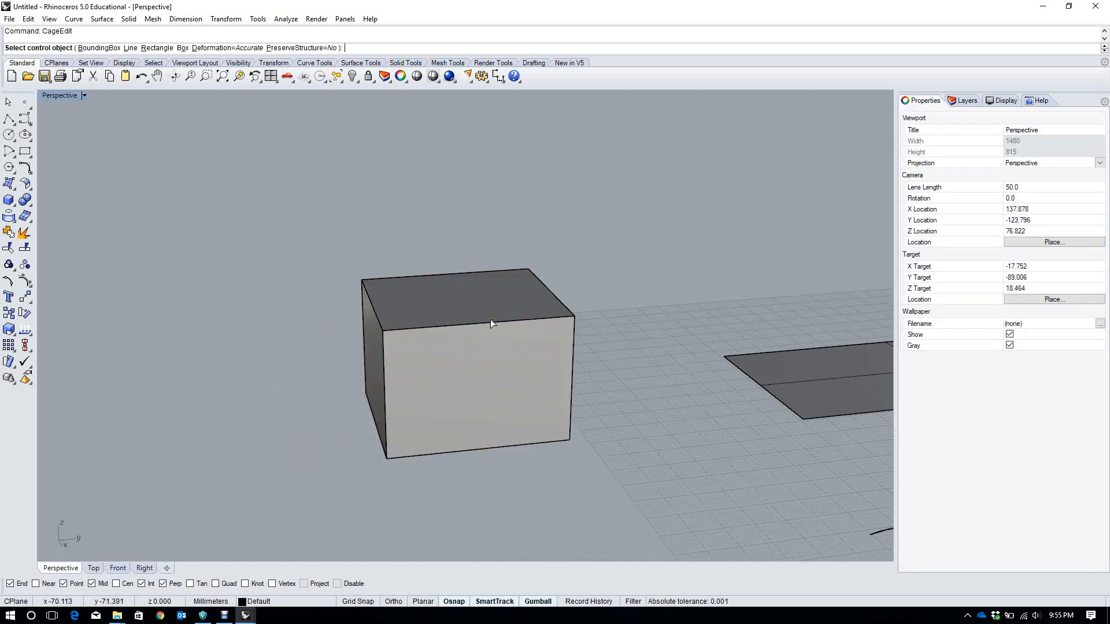
{"action": "left_click", "coordinate": [110, 49]}
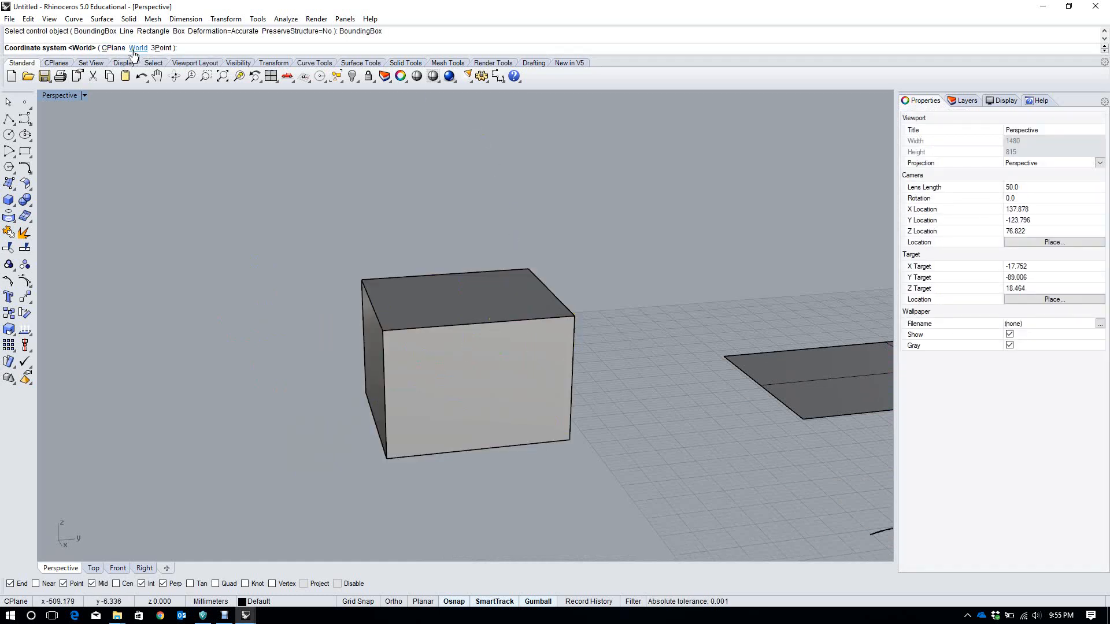
{"action": "left_click", "coordinate": [135, 49]}
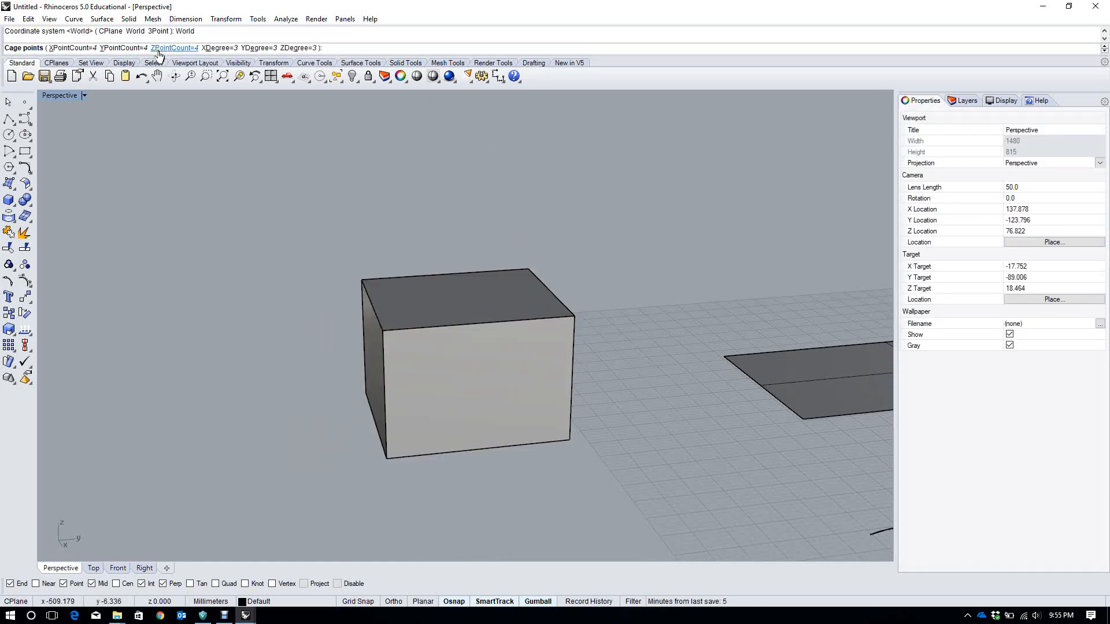
{"action": "key", "text": "Return"}
{"action": "left_click", "coordinate": [98, 50]}
Raise one interior row of cage points on the box's top face vertically, leaving out the point below that face
{"action": "right_click_drag", "start_coordinate": [405, 300], "coordinate": [436, 258]}
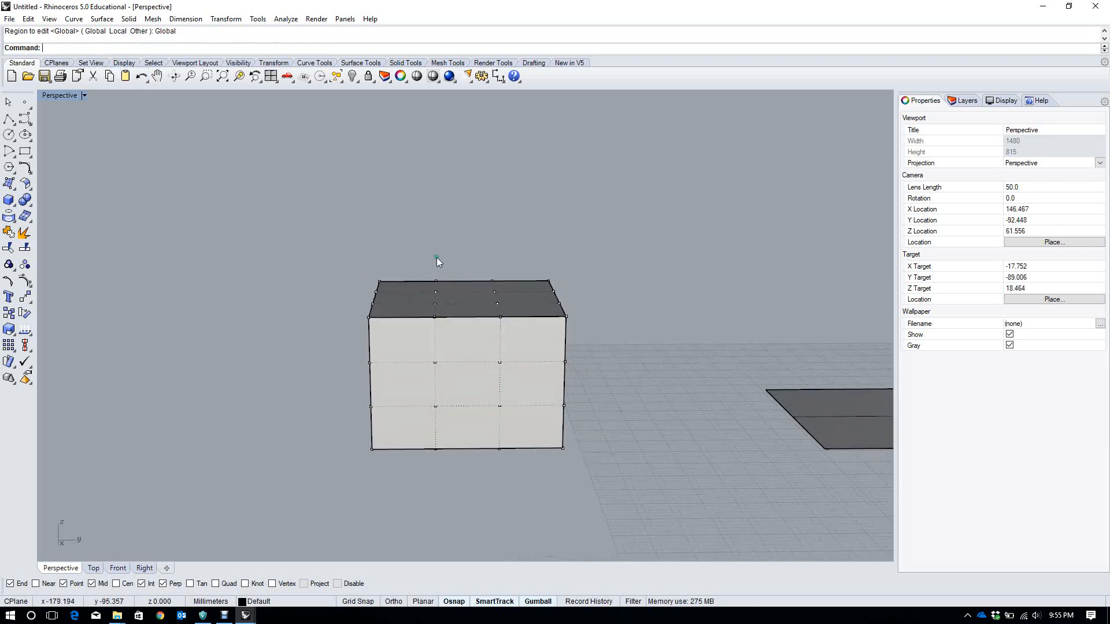
{"action": "left_click_drag", "start_coordinate": [427, 255], "coordinate": [442, 323]}
{"action": "right_click_drag", "start_coordinate": [441, 324], "coordinate": [416, 341]}
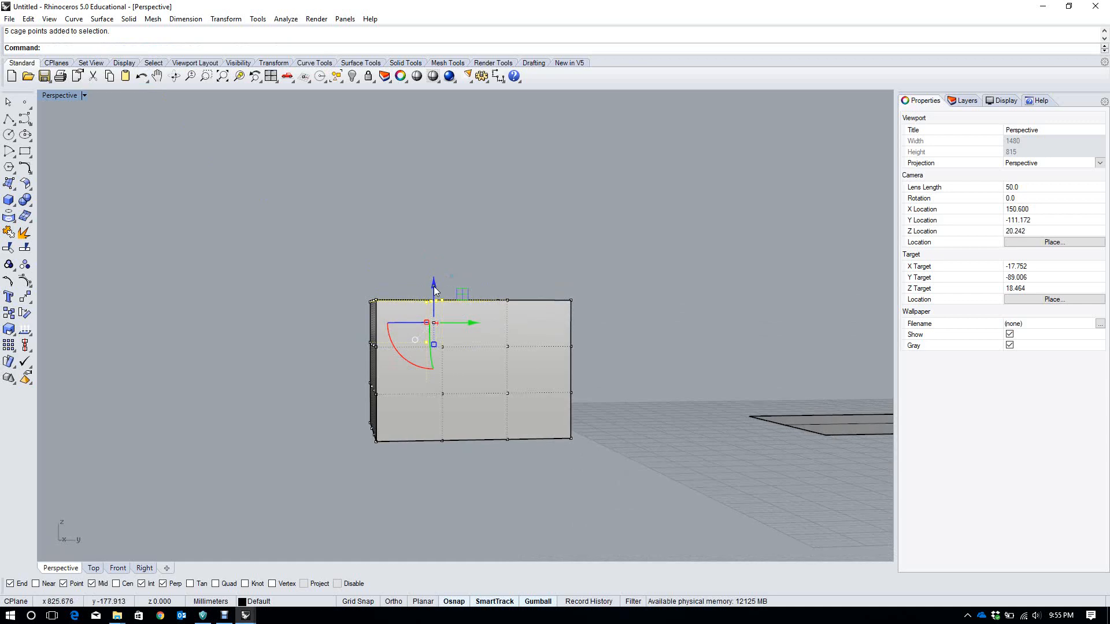
{"action": "left_click_drag", "start_coordinate": [407, 354], "coordinate": [456, 331], "text": "ctrl"}
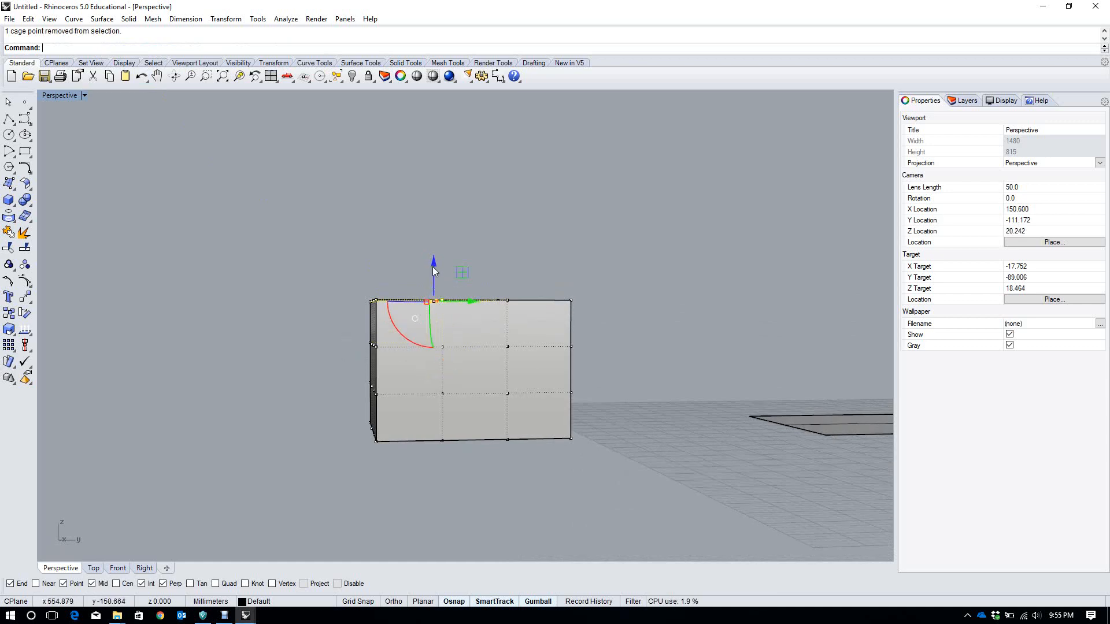
{"action": "left_click_drag", "start_coordinate": [434, 266], "coordinate": [476, 158]}
Pull the upper interior row of cage points on the box's front face outward along X
{"action": "right_click_drag", "start_coordinate": [463, 198], "coordinate": [320, 295]}
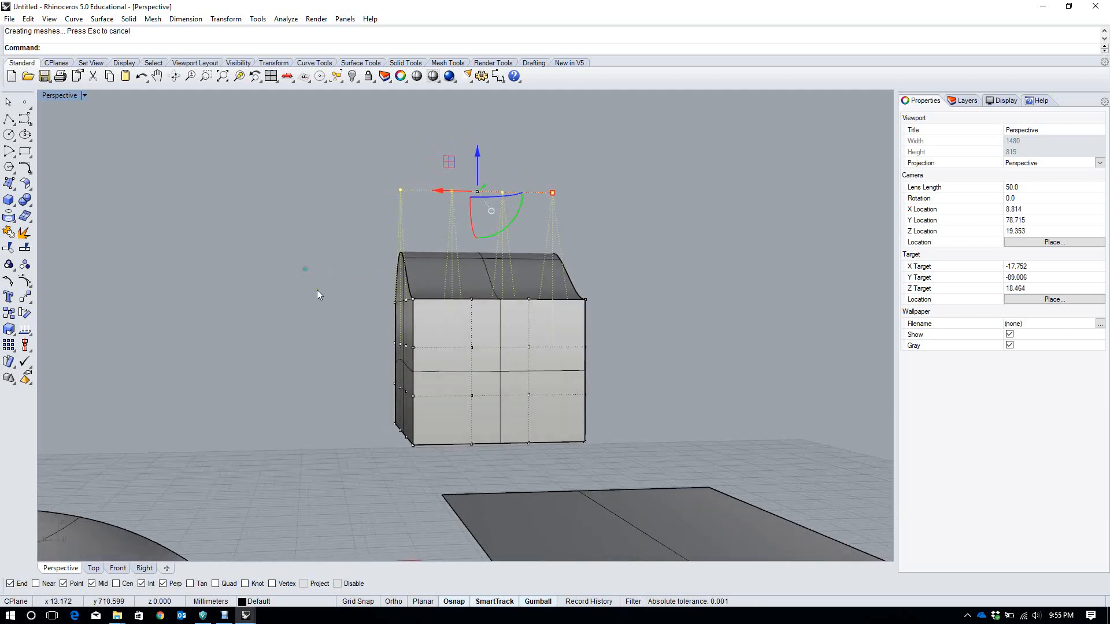
{"action": "left_click", "coordinate": [371, 320]}
{"action": "left_click_drag", "start_coordinate": [415, 345], "coordinate": [312, 347]}
Pull a single upper interior cage point on the adjacent side face outward along Y
{"action": "right_click_drag", "start_coordinate": [315, 346], "coordinate": [412, 351]}
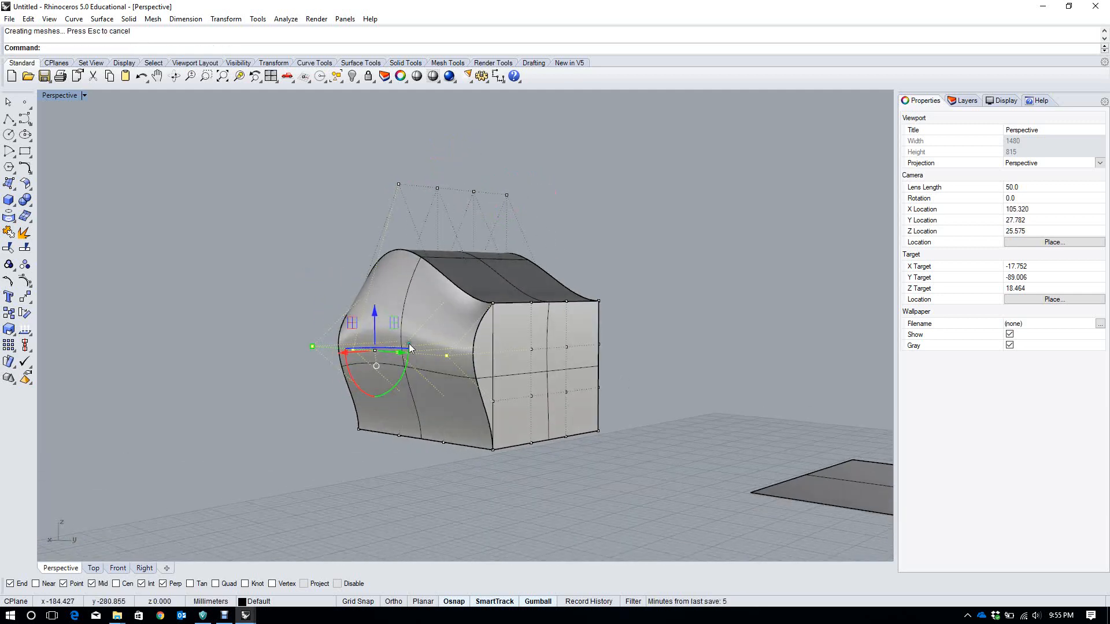
{"action": "left_click", "coordinate": [566, 347]}
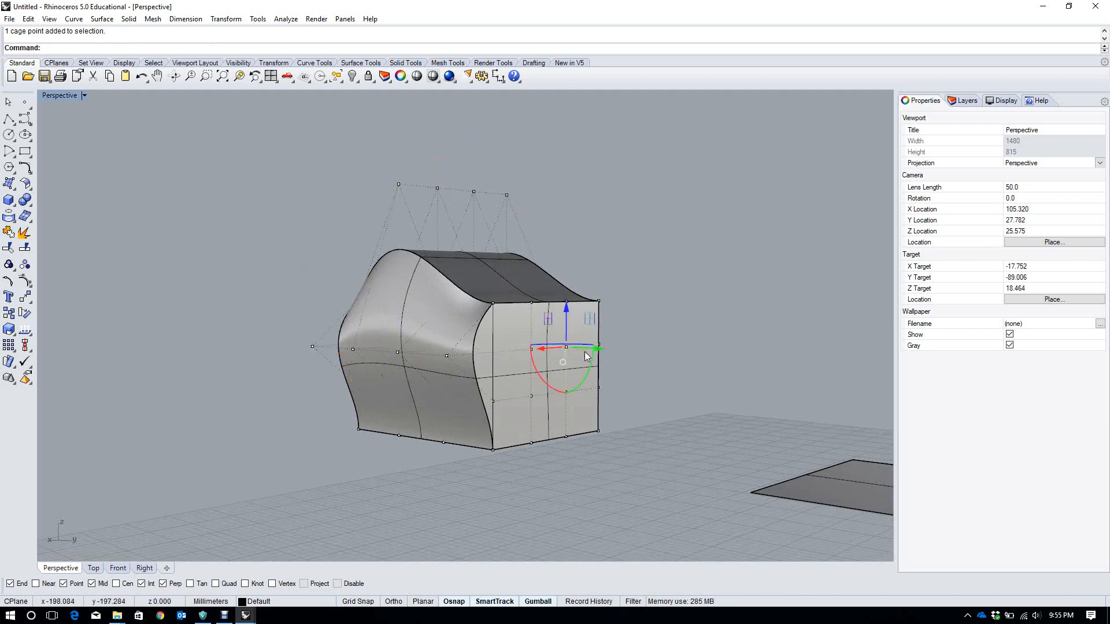
{"action": "right_click_drag", "start_coordinate": [587, 356], "coordinate": [633, 353]}
{"action": "left_click_drag", "start_coordinate": [578, 350], "coordinate": [705, 344]}
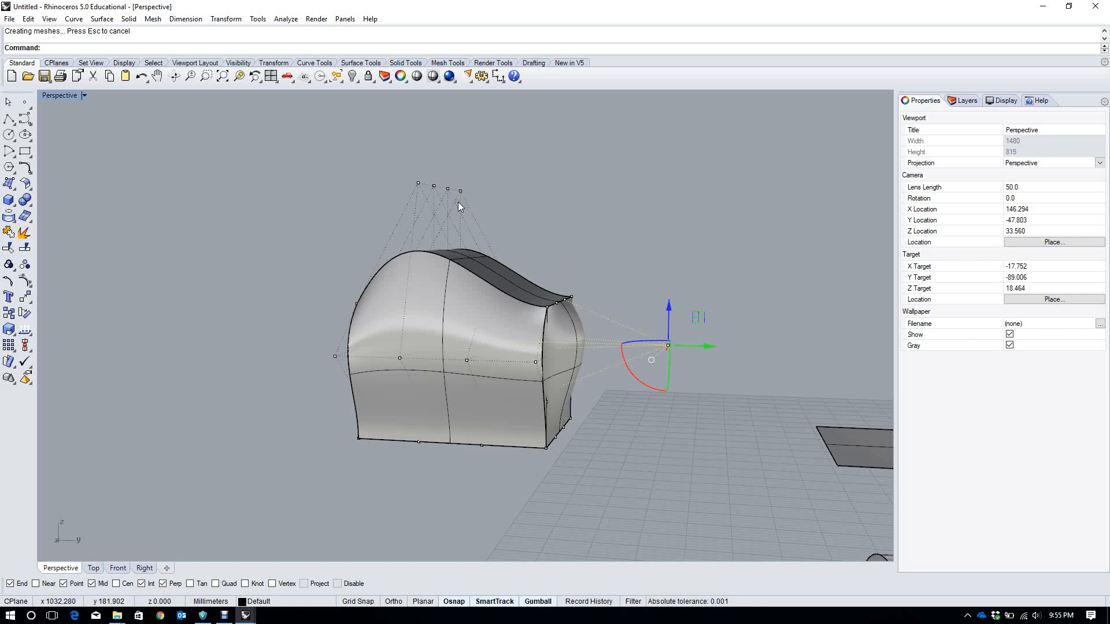
Lower the front end point of the raised cage row below the top edge, and hide the cage points
{"action": "left_click", "coordinate": [417, 183]}
{"action": "left_click_drag", "start_coordinate": [422, 147], "coordinate": [426, 315]}
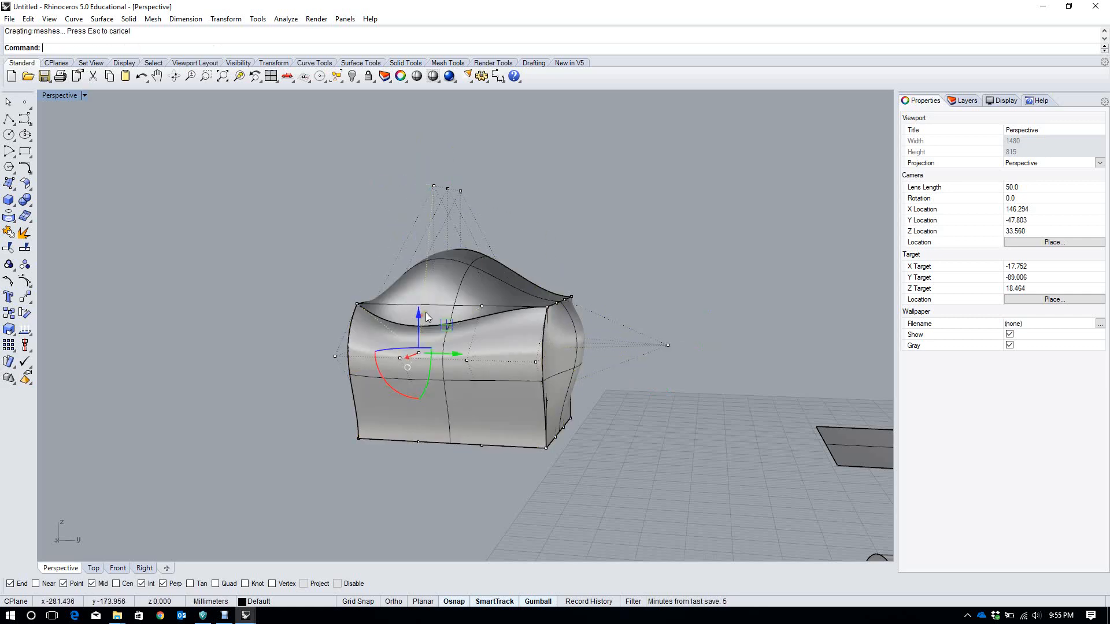
{"action": "right_click_drag", "start_coordinate": [425, 312], "coordinate": [539, 272]}
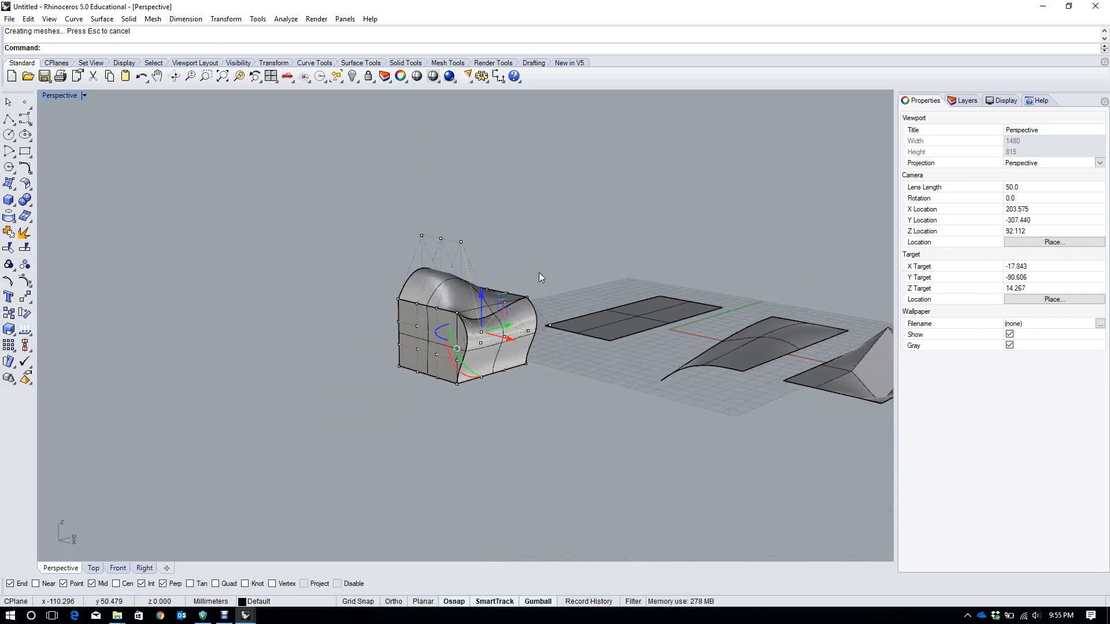
{"action": "scroll", "coordinate": [538, 278], "scroll_direction": "up", "scroll_amount": 4}
{"action": "key", "text": "Escape"}
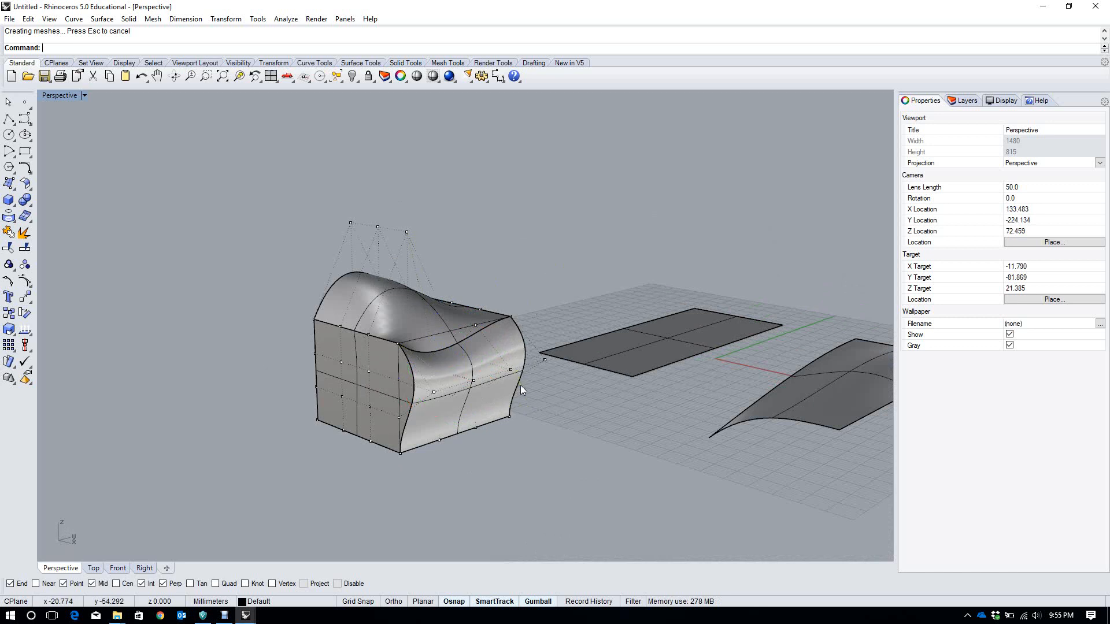
{"action": "right_click_drag", "start_coordinate": [520, 385], "coordinate": [476, 359]}
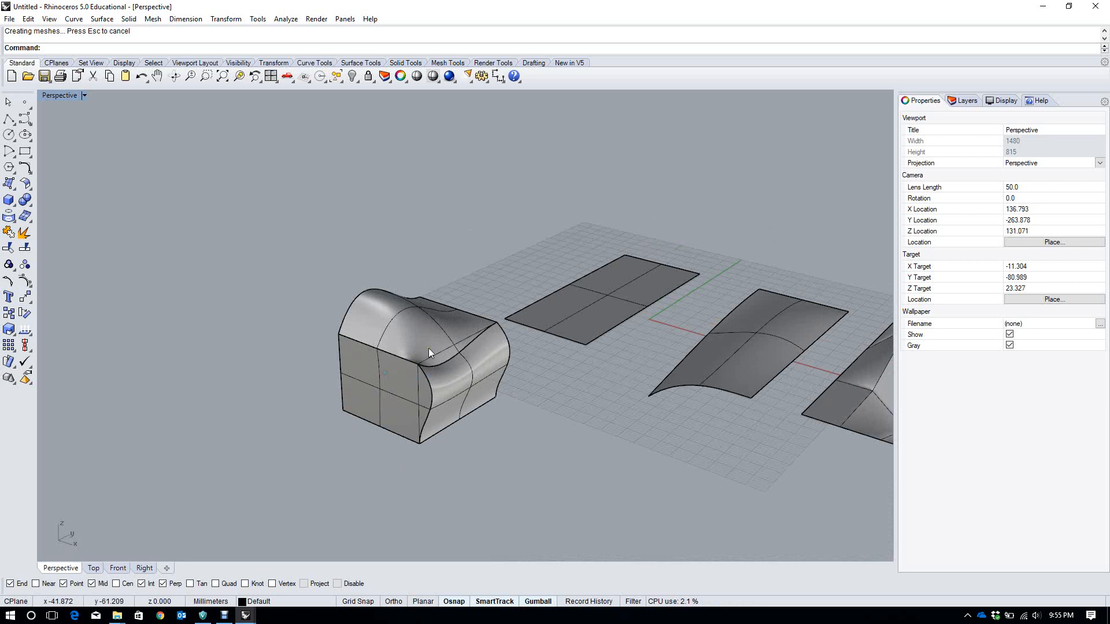
Explode the deformed box into separate surfaces
{"action": "left_click", "coordinate": [429, 349]}
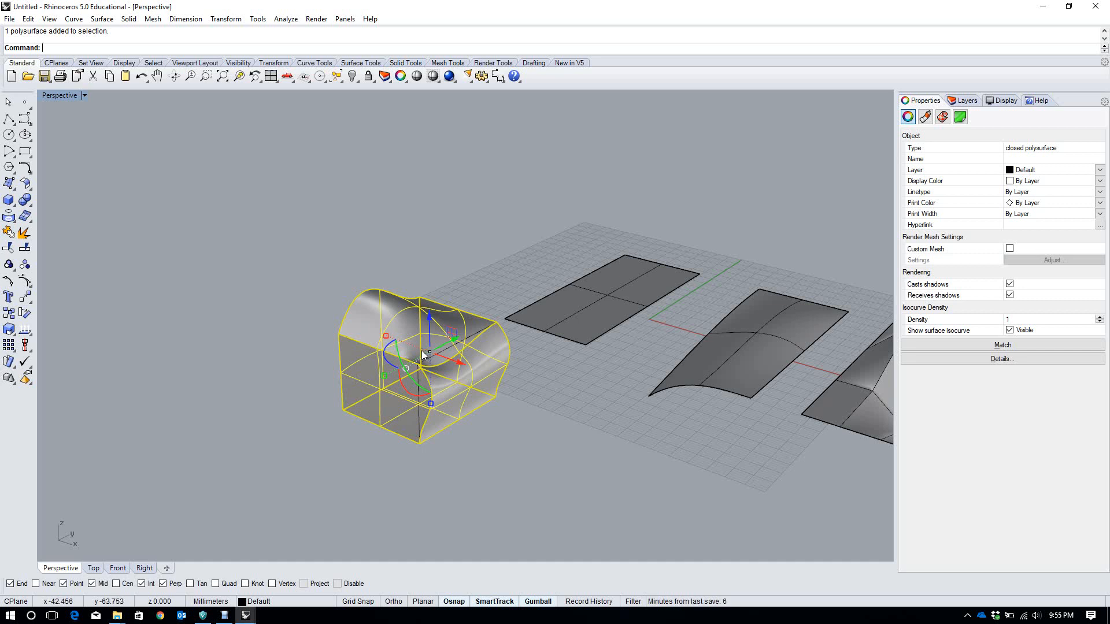
{"action": "scroll", "coordinate": [419, 351], "scroll_direction": "up", "scroll_amount": 2}
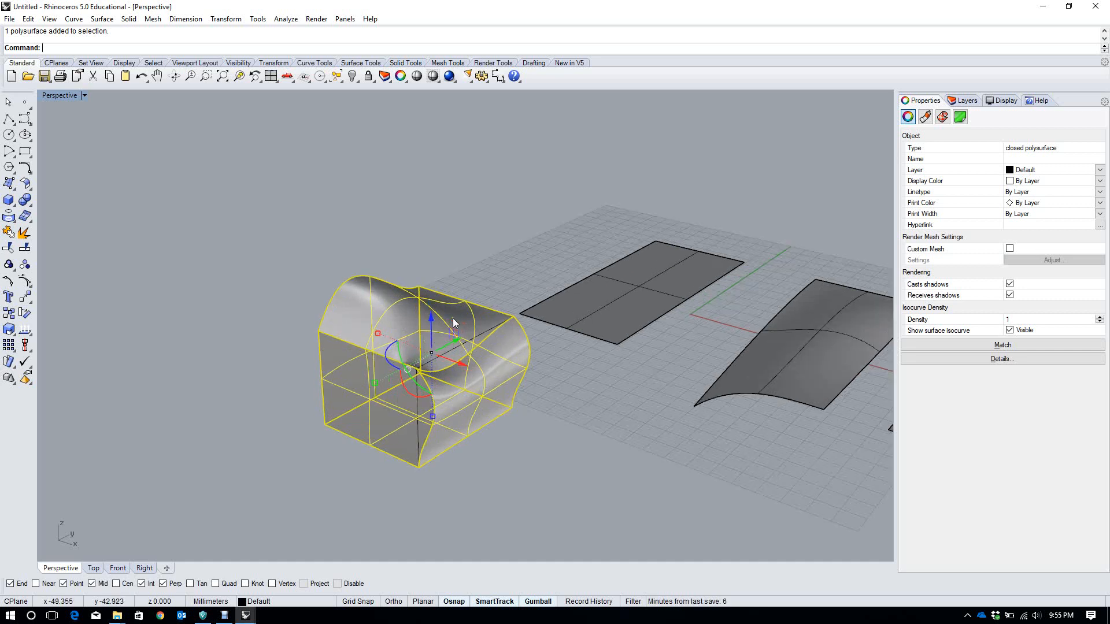
{"action": "left_click", "coordinate": [518, 286]}
{"action": "left_click", "coordinate": [486, 316]}
{"action": "type", "text": "Ex"}
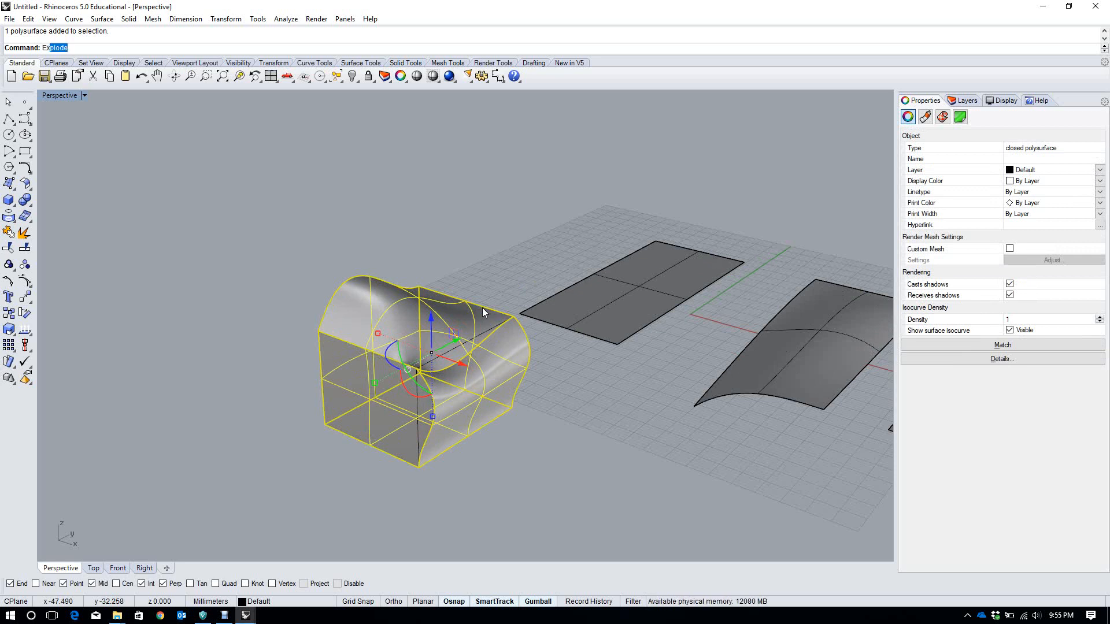
{"action": "type", "text": "pl"}
{"action": "key", "text": "Return"}
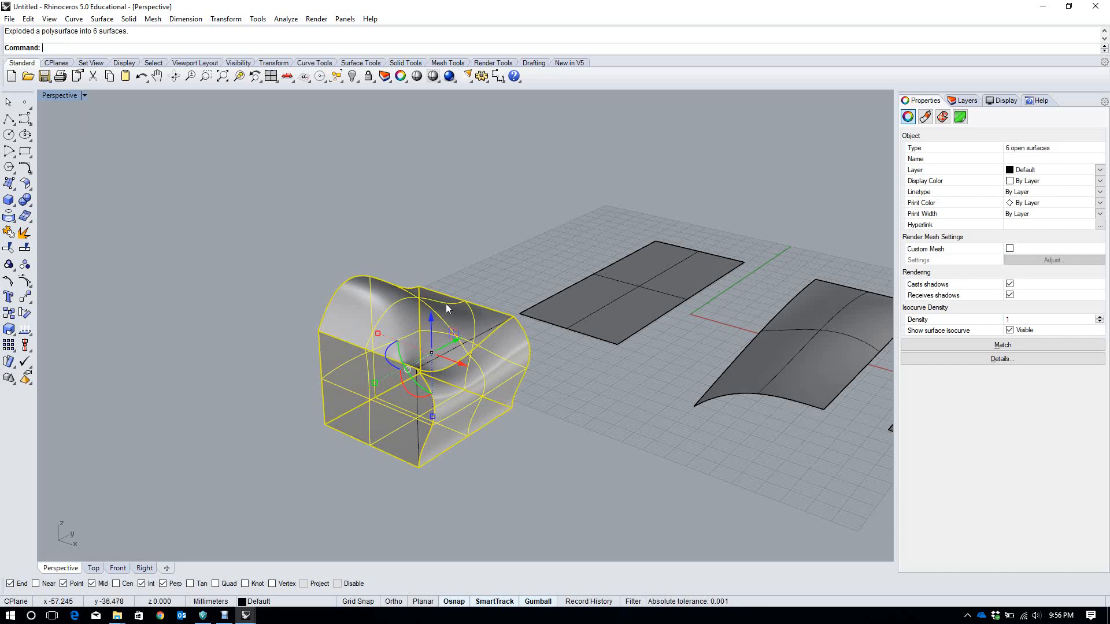
Move the wavy top surface straight up, away from the rest of the exploded box
{"action": "right_click_drag", "start_coordinate": [446, 303], "coordinate": [282, 290]}
{"action": "type", "text": "zs"}
{"action": "key", "text": "Return"}
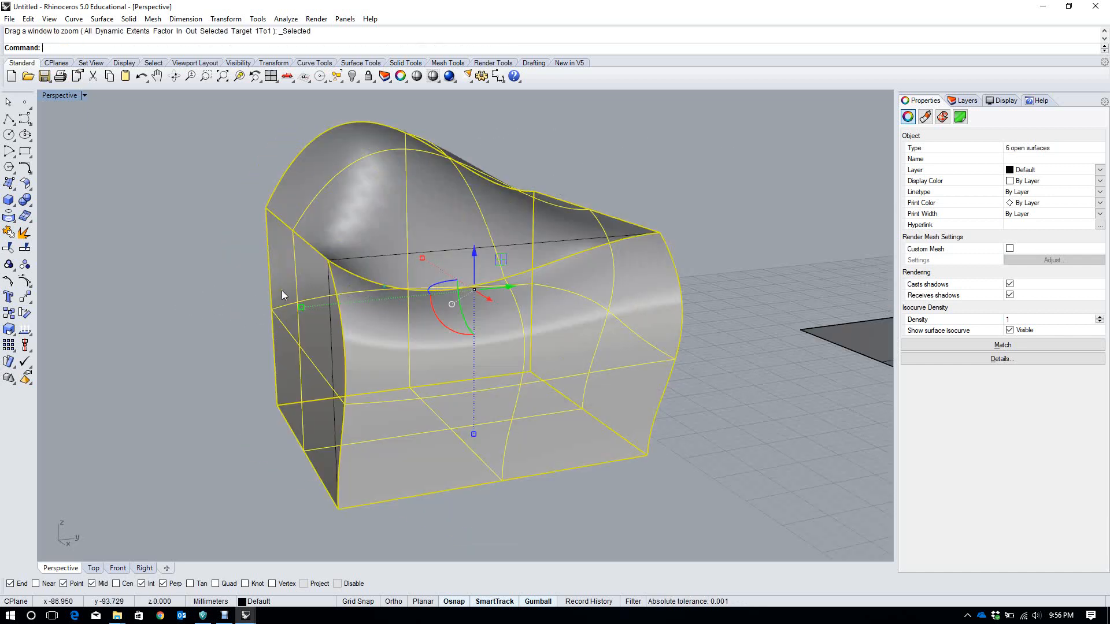
{"action": "key", "text": "Escape"}
{"action": "mouse_move", "coordinate": [632, 296]}
{"action": "right_mouse_down"}
{"action": "mouse_move", "coordinate": [523, 205]}
{"action": "mouse_move", "coordinate": [364, 303]}
{"action": "mouse_move", "coordinate": [552, 315]}
{"action": "right_mouse_up"}
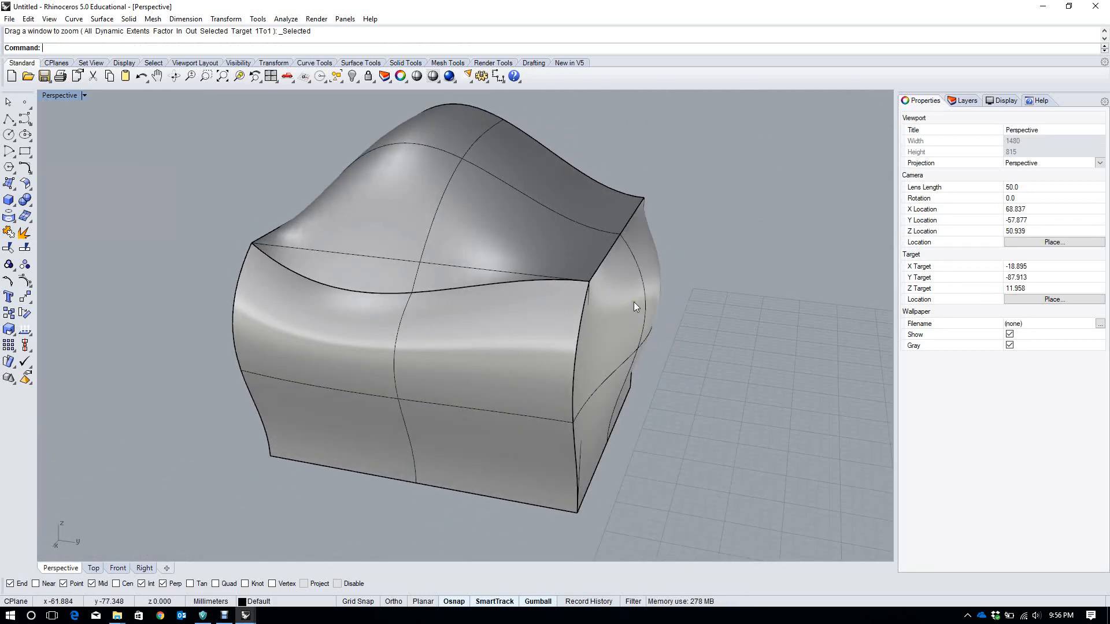
{"action": "left_click", "coordinate": [490, 215]}
{"action": "scroll", "coordinate": [463, 338], "scroll_direction": "down", "scroll_amount": 2}
{"action": "right_click_drag", "start_coordinate": [464, 334], "coordinate": [465, 298]}
{"action": "left_click_drag", "start_coordinate": [463, 221], "coordinate": [461, 127]}
Move the flat rear surface with the humped top edge away from the box along X
{"action": "right_click_drag", "start_coordinate": [486, 325], "coordinate": [512, 247]}
{"action": "left_click", "coordinate": [511, 247]}
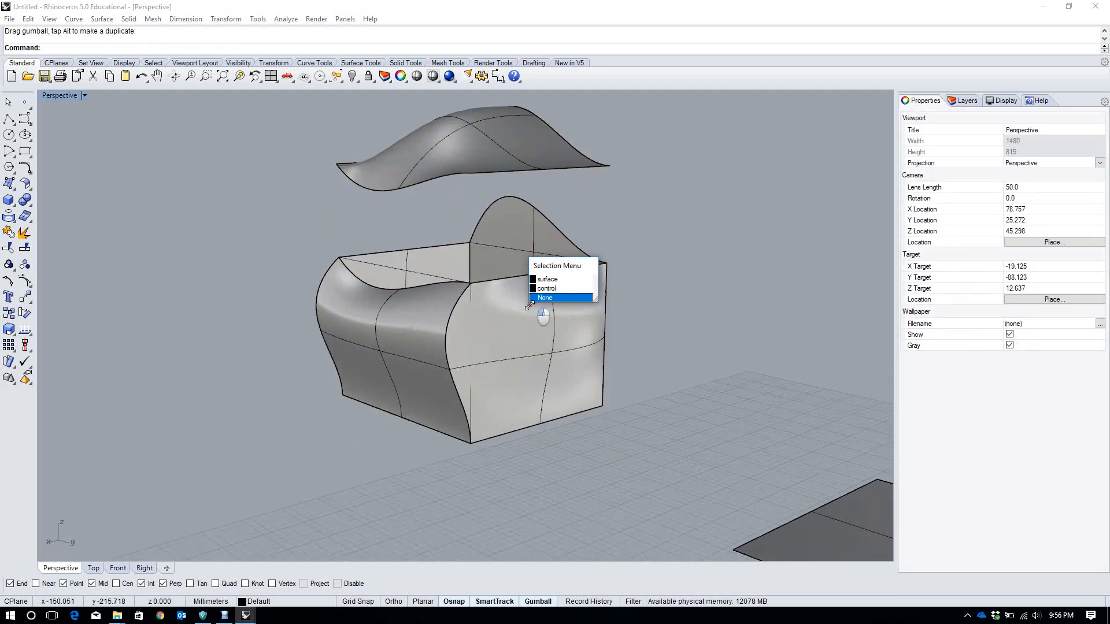
{"action": "left_click", "coordinate": [544, 280]}
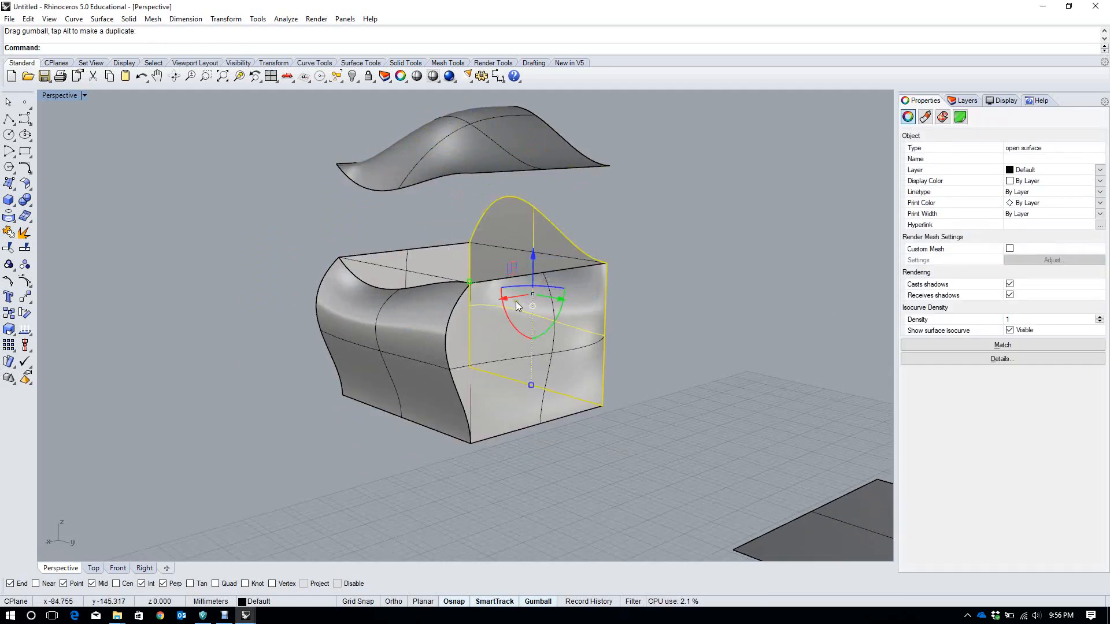
{"action": "left_click_drag", "start_coordinate": [517, 305], "coordinate": [627, 286]}
{"action": "left_click", "coordinate": [541, 252]}
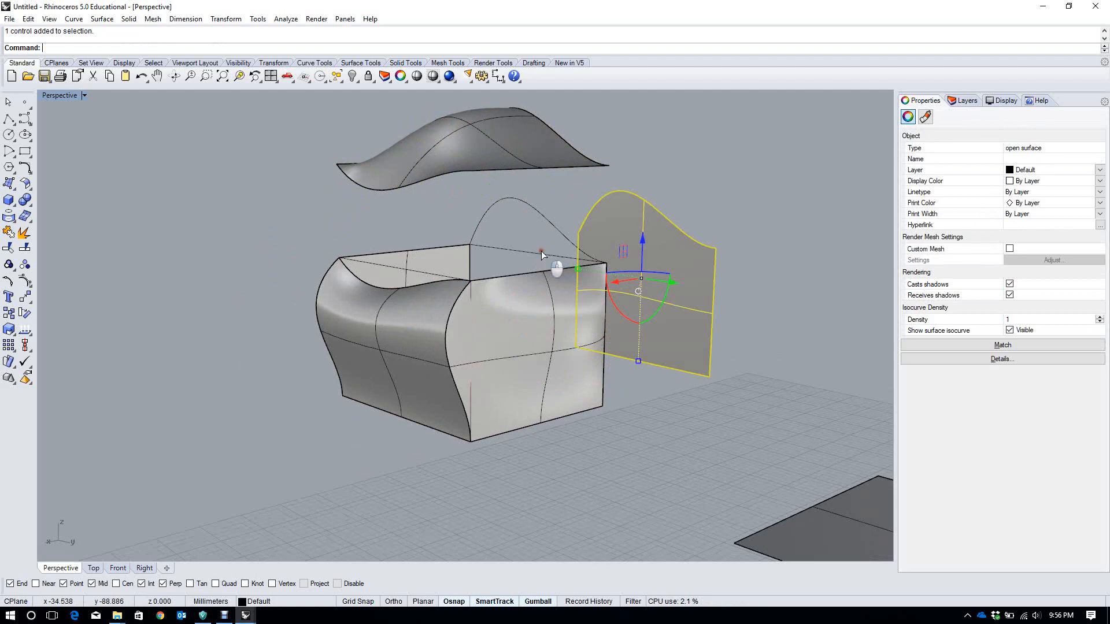
{"action": "right_click_drag", "start_coordinate": [541, 253], "coordinate": [515, 270]}
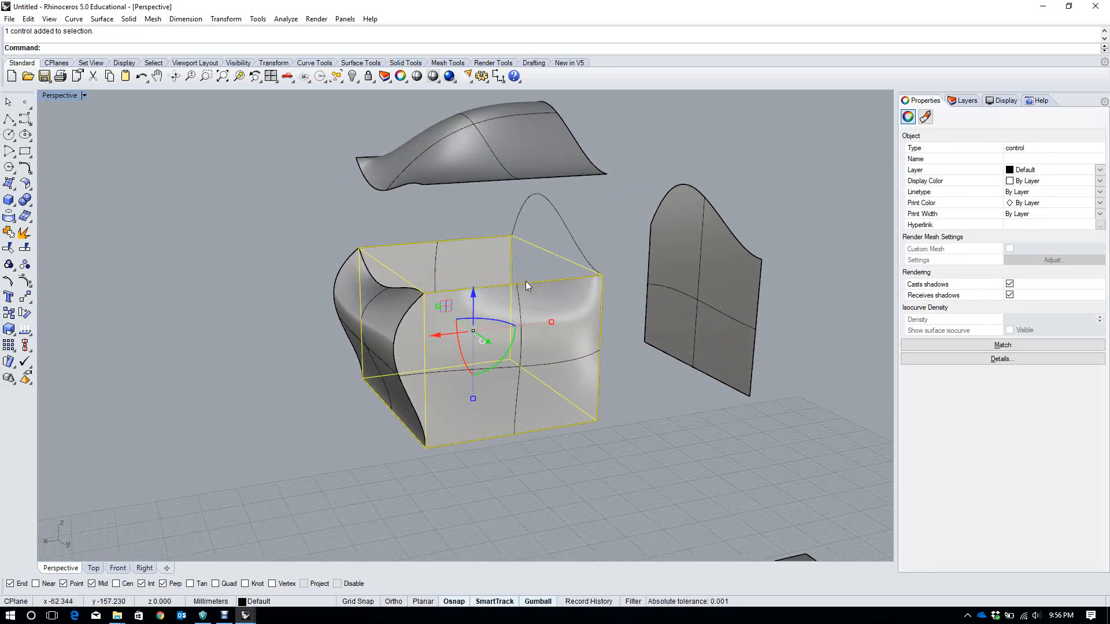
Move the bulged side surface away from the box along Y
{"action": "right_click_drag", "start_coordinate": [502, 320], "coordinate": [518, 338]}
{"action": "left_click", "coordinate": [606, 307]}
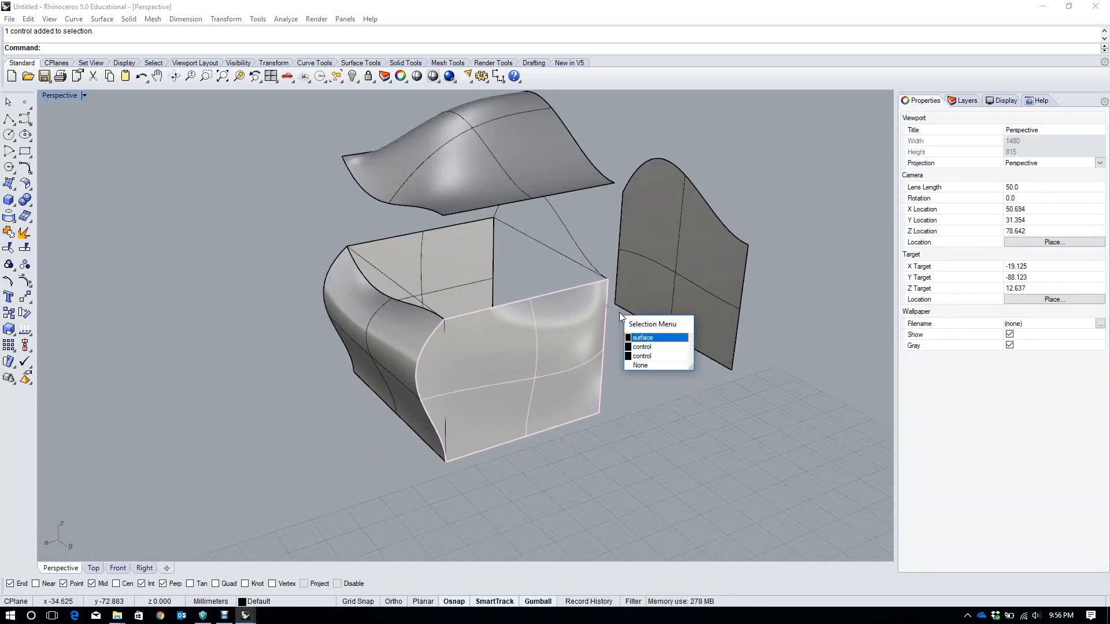
{"action": "left_click", "coordinate": [642, 339]}
{"action": "left_click_drag", "start_coordinate": [575, 344], "coordinate": [613, 455]}
{"action": "right_click_drag", "start_coordinate": [613, 454], "coordinate": [692, 398]}
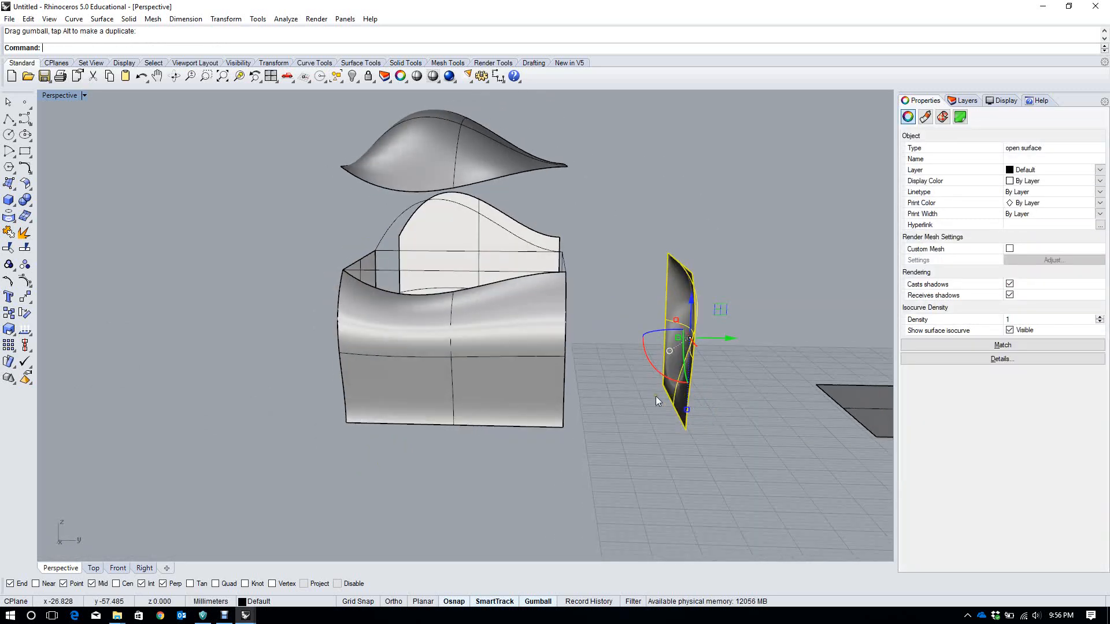
Select the detached bulged side surface and set the model basepoint at its bottom front corner
{"action": "right_click_drag", "start_coordinate": [639, 400], "coordinate": [556, 453]}
{"action": "left_click", "coordinate": [556, 453]}
{"action": "left_click", "coordinate": [621, 446]}
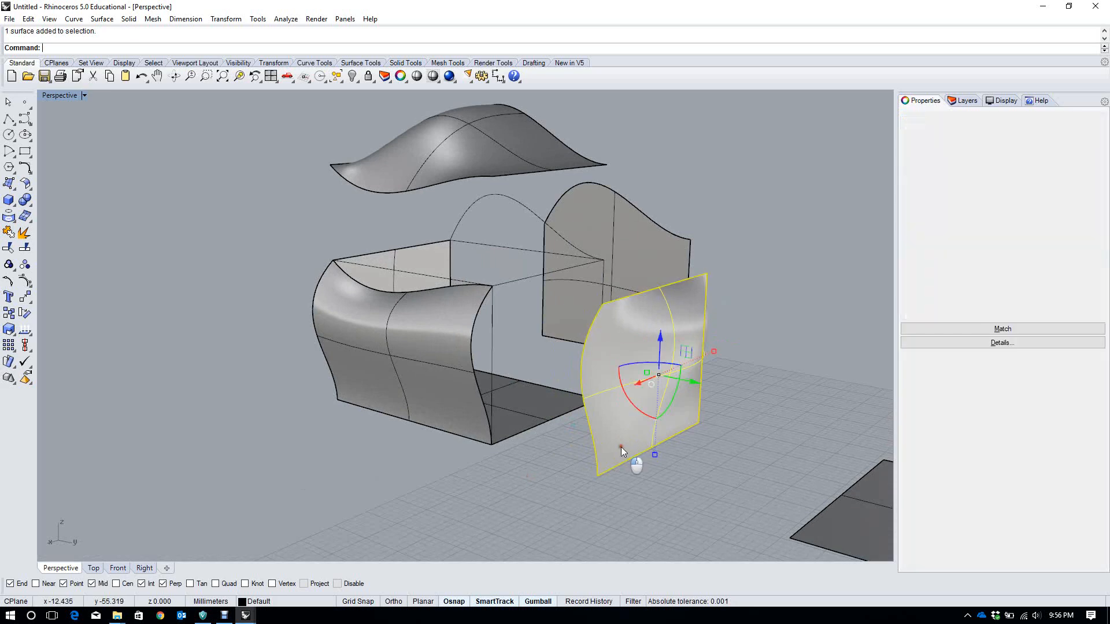
{"action": "type", "text": "ModelBasepoint"}
{"action": "key", "text": "Return"}
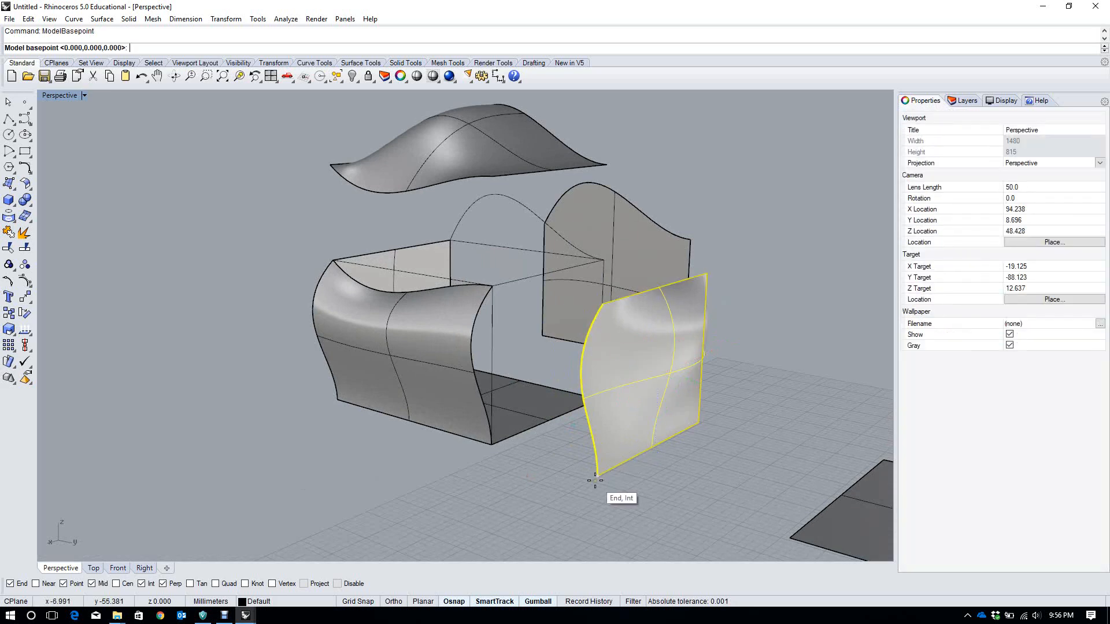
{"action": "scroll", "coordinate": [599, 473], "scroll_direction": "up", "scroll_amount": 5}
{"action": "scroll", "coordinate": [590, 481], "scroll_direction": "up", "scroll_amount": 4}
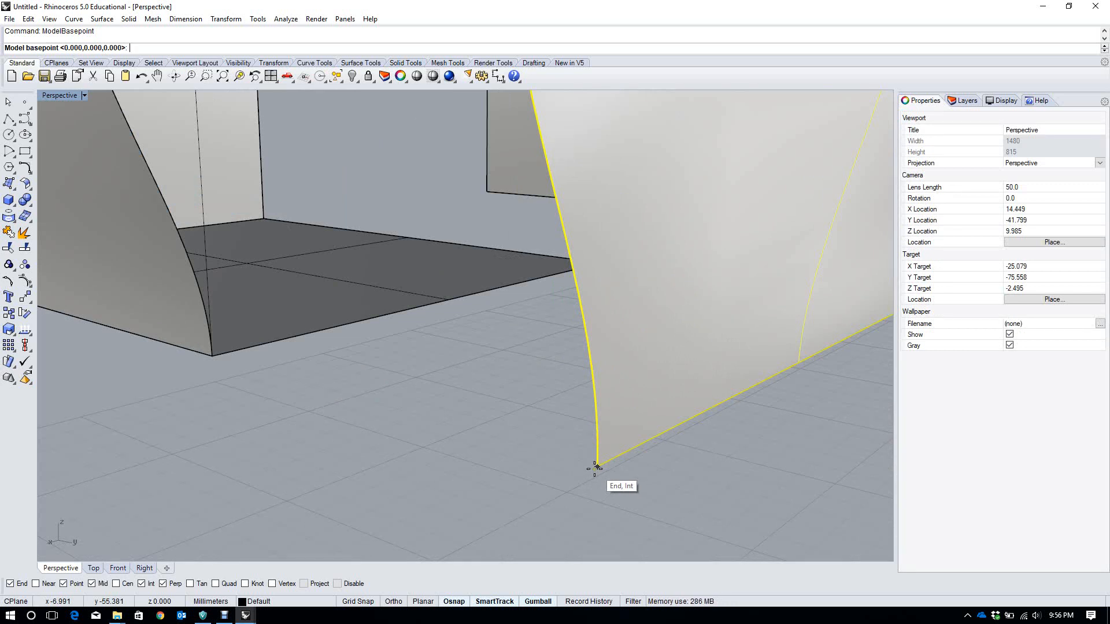
{"action": "left_click", "coordinate": [597, 466]}
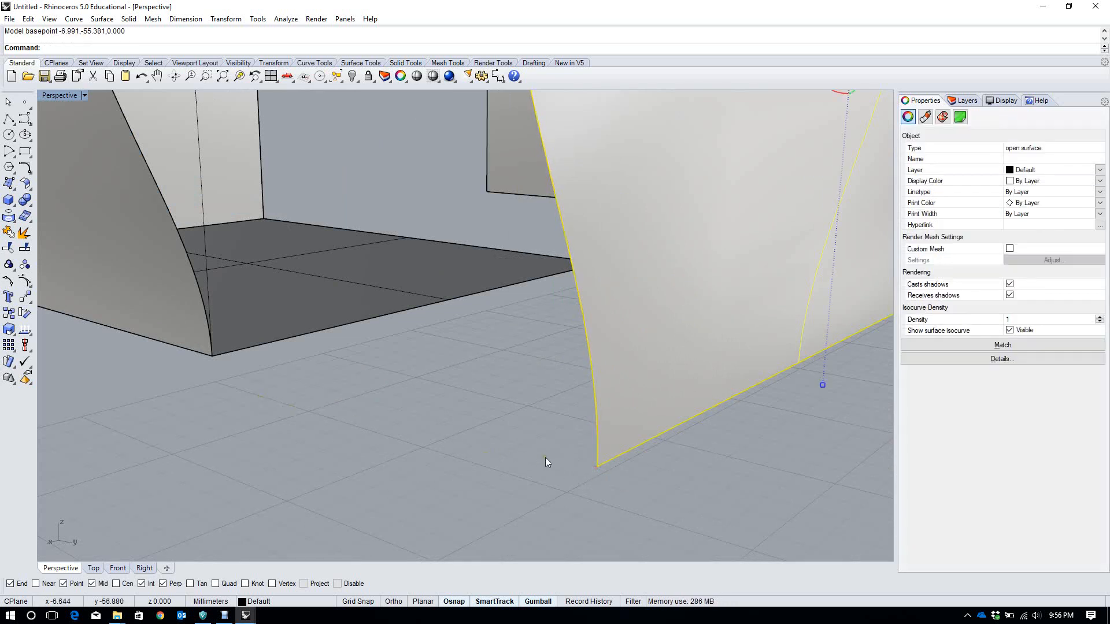
Reset the model basepoint to the origin with a value of 0
{"action": "type", "text": "ModelBasepoint"}
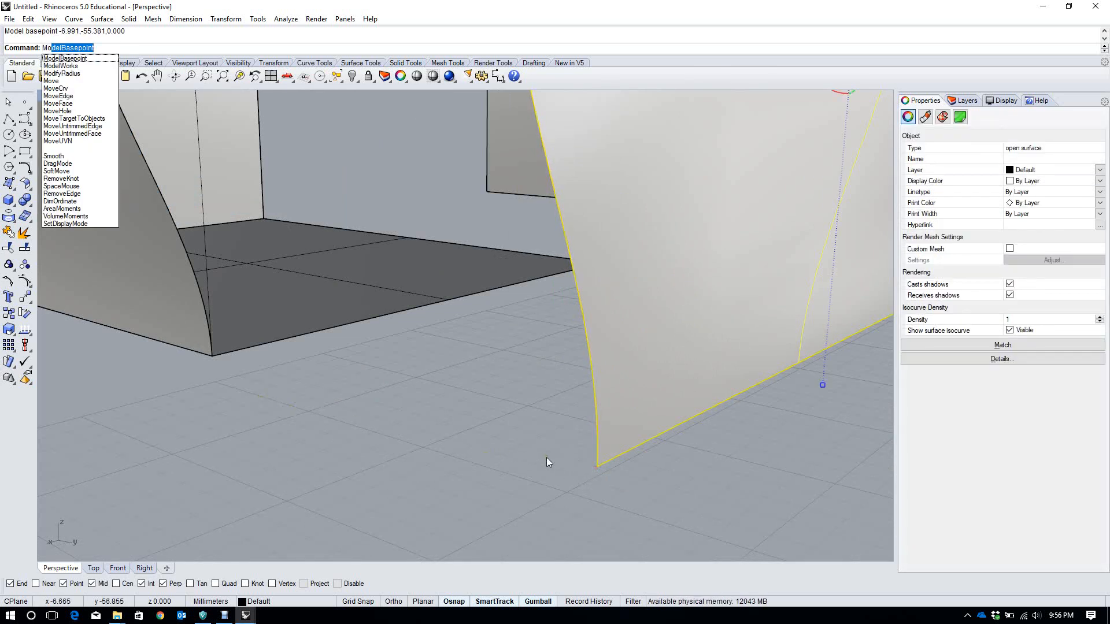
{"action": "key", "text": "Return"}
{"action": "type", "text": "0"}
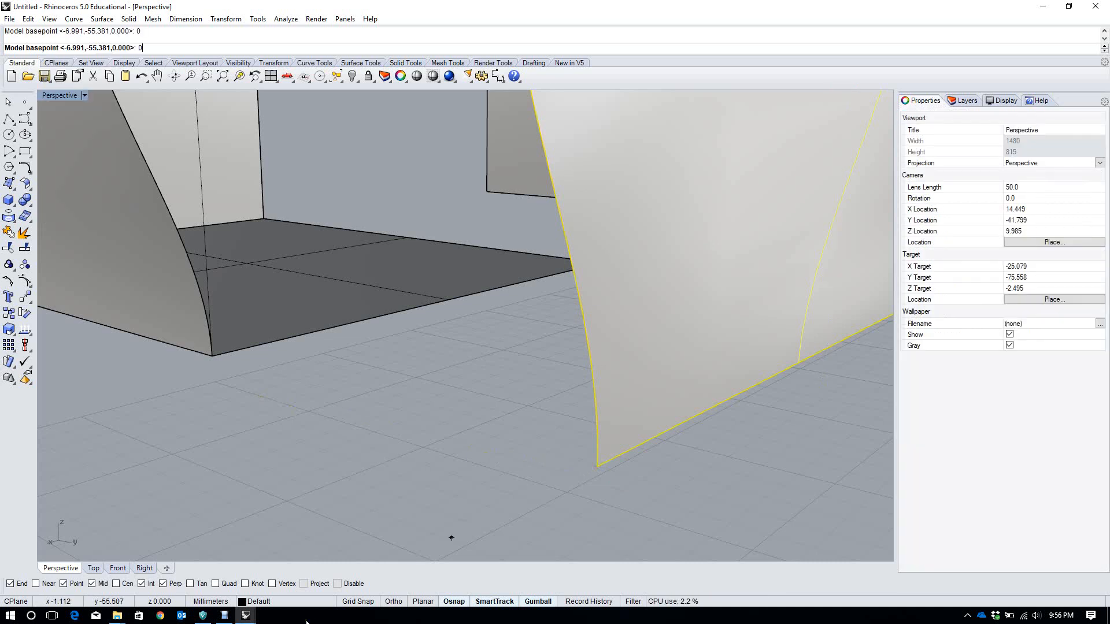
{"action": "key", "text": "Return"}
Move the bulged side surface back onto the box, from its bottom front corner to the matching corner of the box
{"action": "right_click_drag", "start_coordinate": [579, 553], "coordinate": [577, 552]}
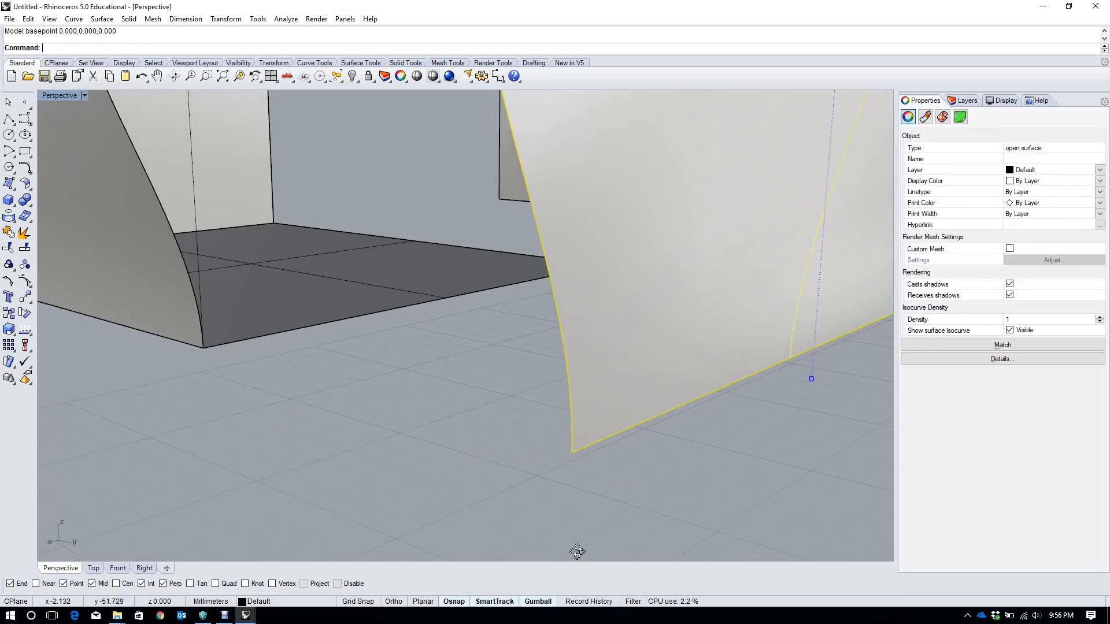
{"action": "type", "text": "Move"}
{"action": "key", "text": "Return"}
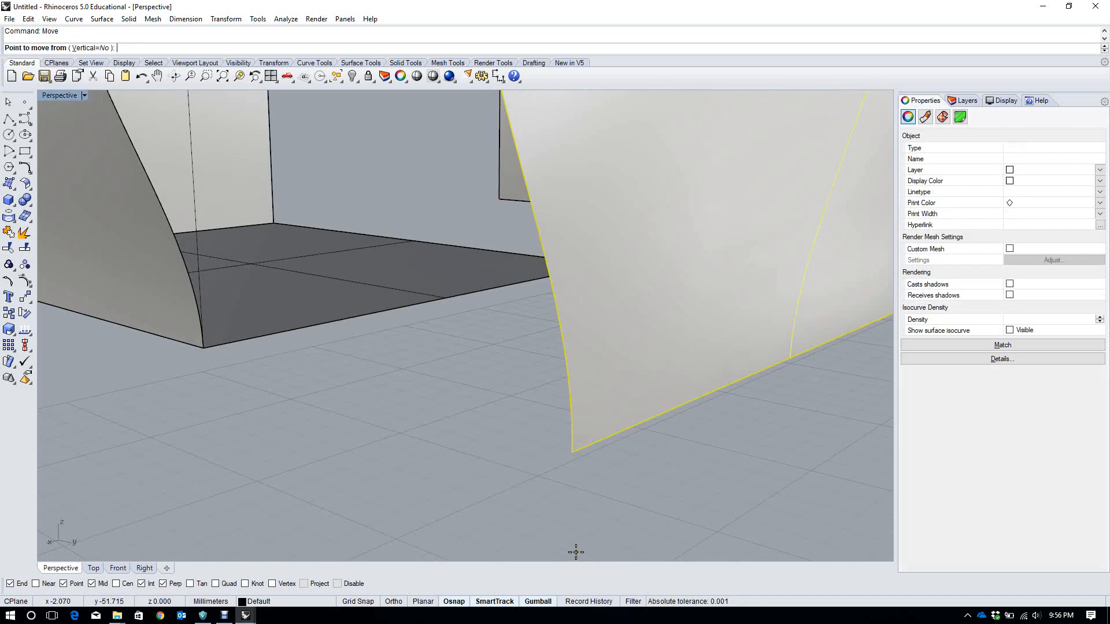
{"action": "left_click", "coordinate": [573, 456]}
{"action": "scroll", "coordinate": [397, 460], "scroll_direction": "up", "scroll_amount": 8}
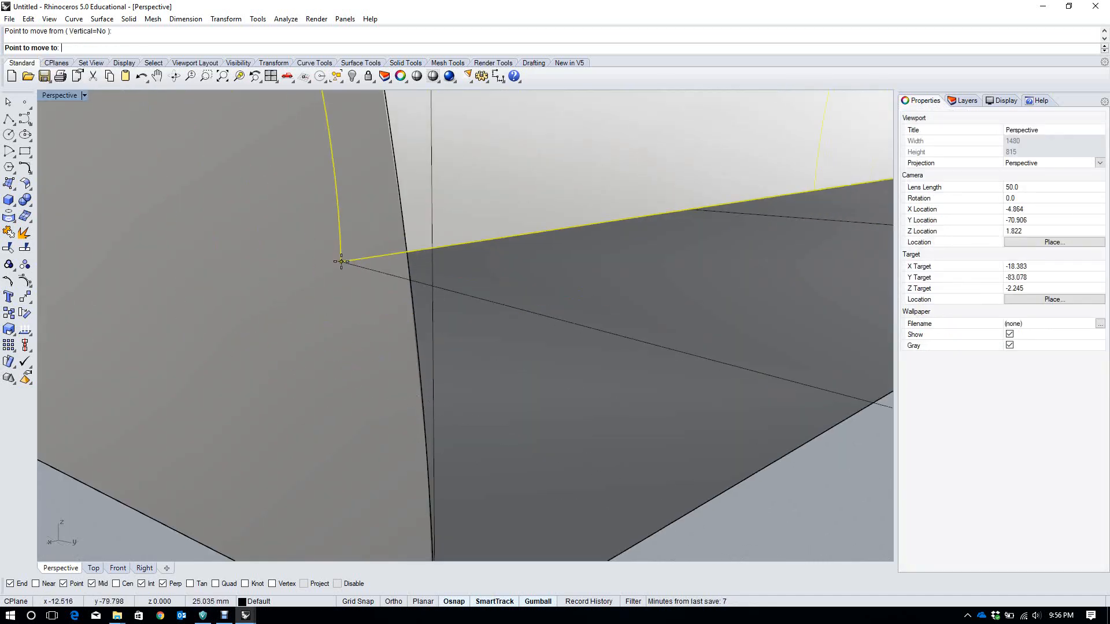
{"action": "scroll", "coordinate": [341, 261], "scroll_direction": "down", "scroll_amount": 5}
{"action": "left_click", "coordinate": [357, 328]}
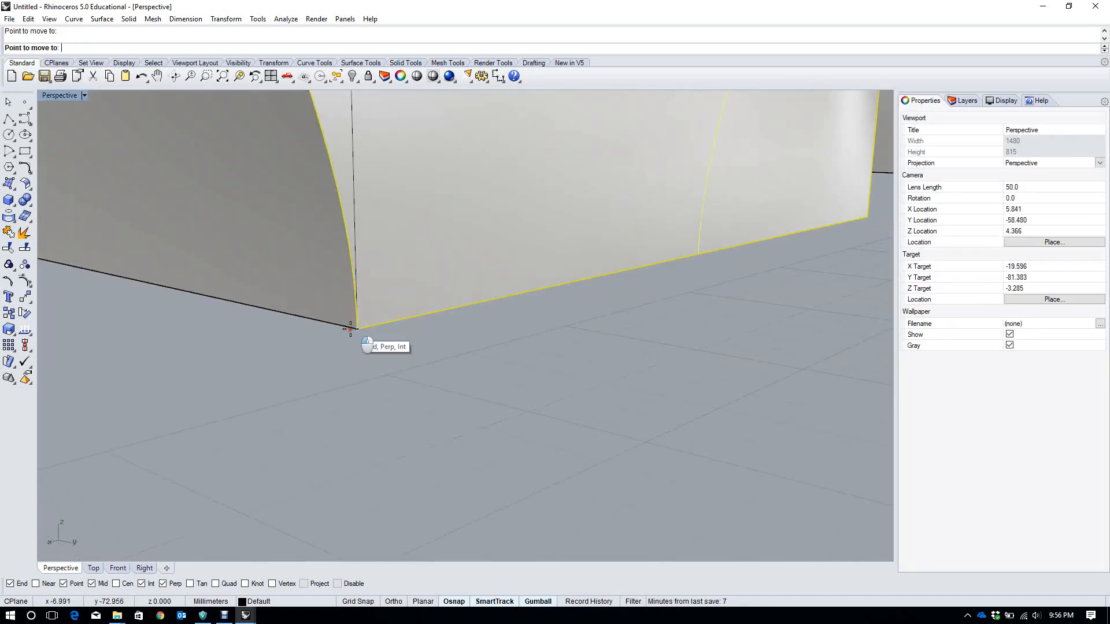
Move the flat rear surface with the humped top edge back onto the box, snapping its bottom corner to the box's bottom corner
{"action": "scroll", "coordinate": [286, 370], "scroll_direction": "down", "scroll_amount": 4}
{"action": "right_click_drag", "start_coordinate": [286, 370], "coordinate": [577, 264]}
{"action": "left_click", "coordinate": [610, 237]}
{"action": "type", "text": "zs"}
{"action": "key", "text": "Return"}
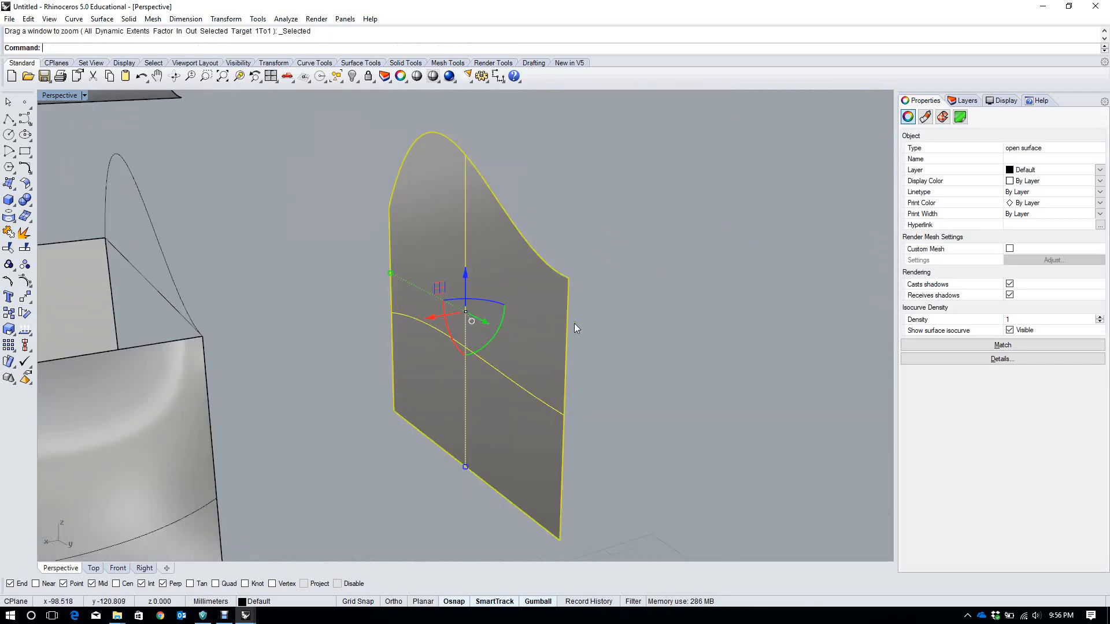
{"action": "right_click_drag", "start_coordinate": [574, 324], "coordinate": [407, 324]}
{"action": "scroll", "coordinate": [408, 324], "scroll_direction": "down", "scroll_amount": 5}
{"action": "scroll", "coordinate": [416, 417], "scroll_direction": "up", "scroll_amount": 5}
{"action": "right_click_drag", "start_coordinate": [408, 416], "coordinate": [404, 473]}
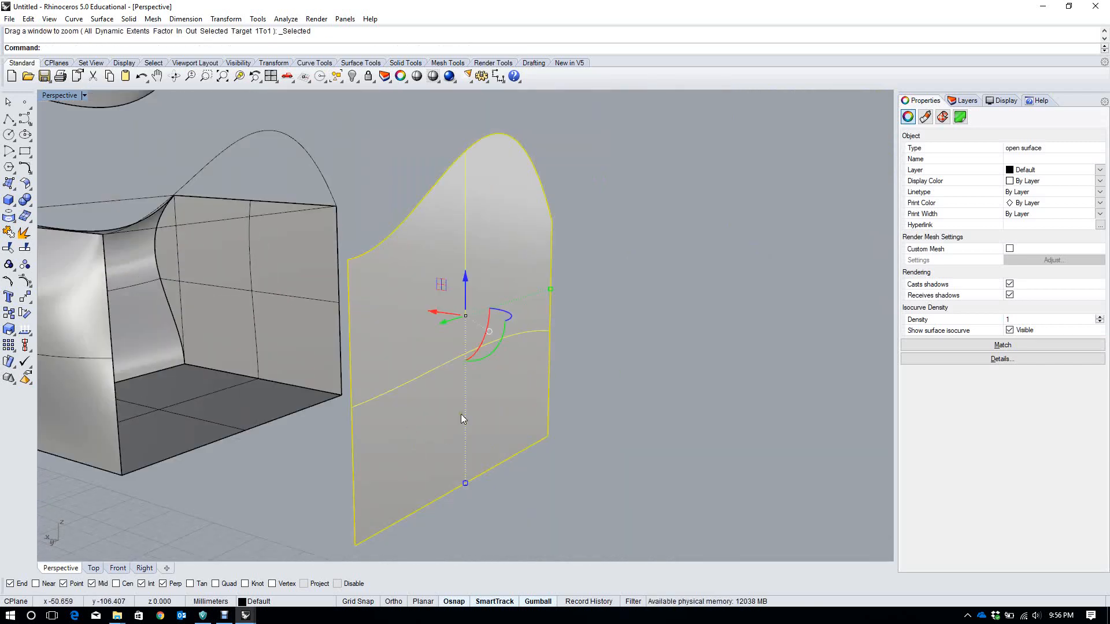
{"action": "scroll", "coordinate": [394, 431], "scroll_direction": "down", "scroll_amount": 3}
{"action": "type", "text": "Move"}
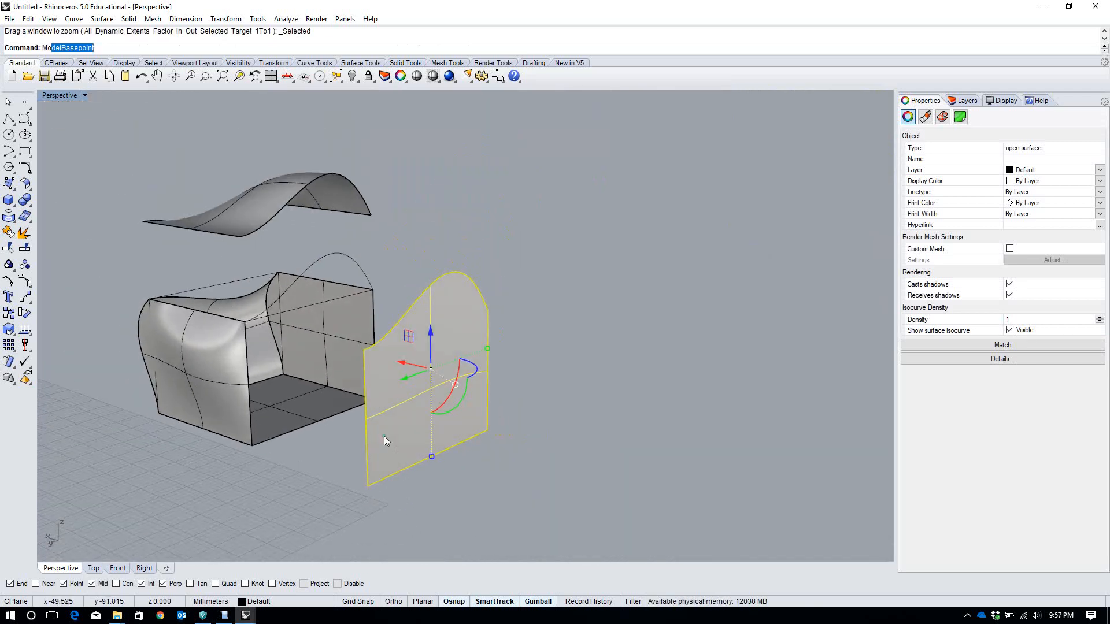
{"action": "key", "text": "Return"}
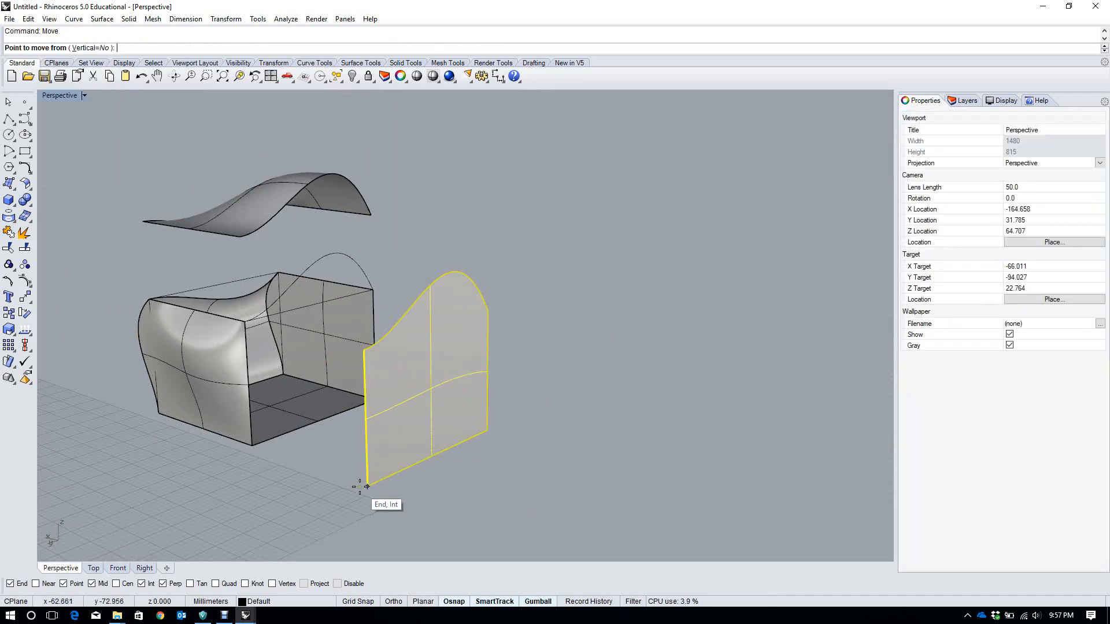
{"action": "left_click", "coordinate": [368, 485]}
{"action": "scroll", "coordinate": [368, 485], "scroll_direction": "up", "scroll_amount": 5}
{"action": "scroll", "coordinate": [246, 458], "scroll_direction": "up", "scroll_amount": 5}
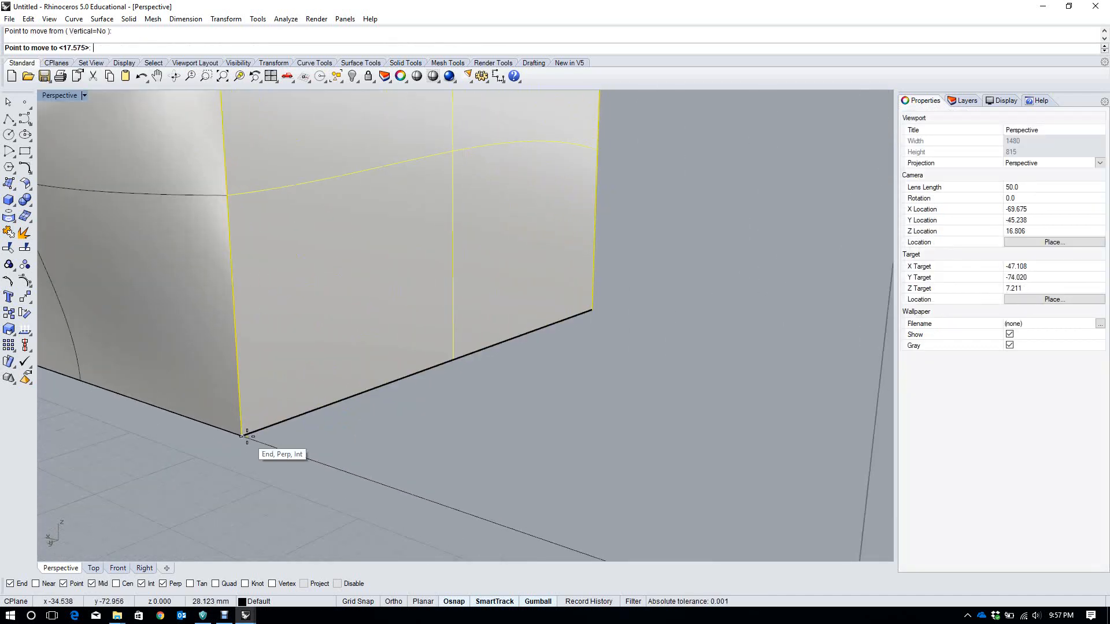
{"action": "left_click", "coordinate": [246, 435]}
Move the wavy top surface back down onto the box, snapping its corner to the box's matching upper corner
{"action": "right_click_drag", "start_coordinate": [287, 418], "coordinate": [584, 250]}
{"action": "scroll", "coordinate": [402, 360], "scroll_direction": "down", "scroll_amount": 5}
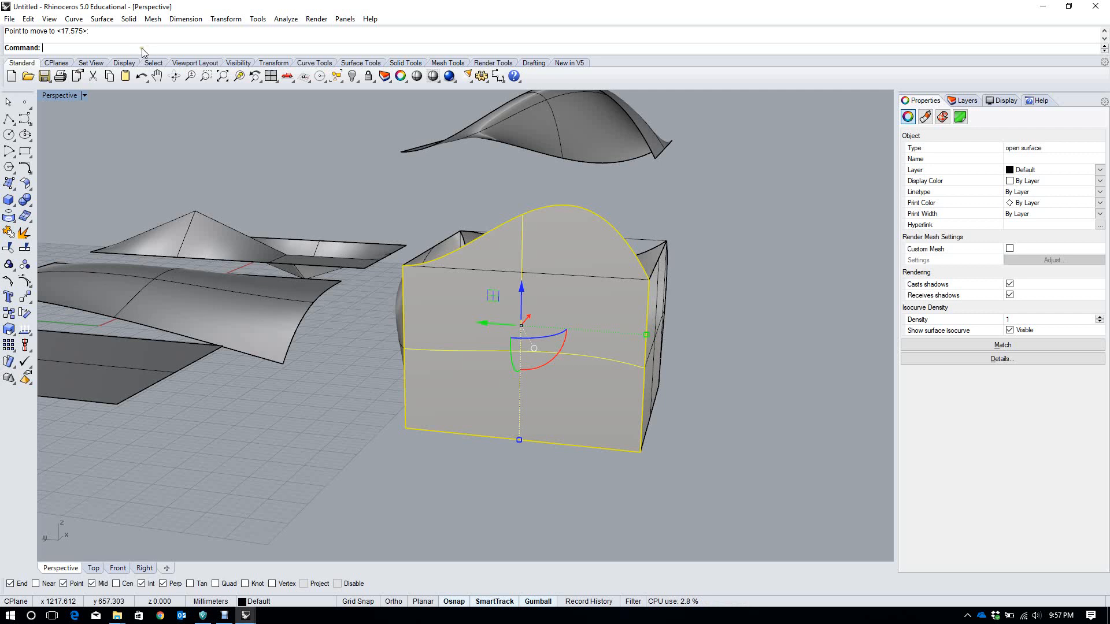
{"action": "left_click", "coordinate": [617, 164]}
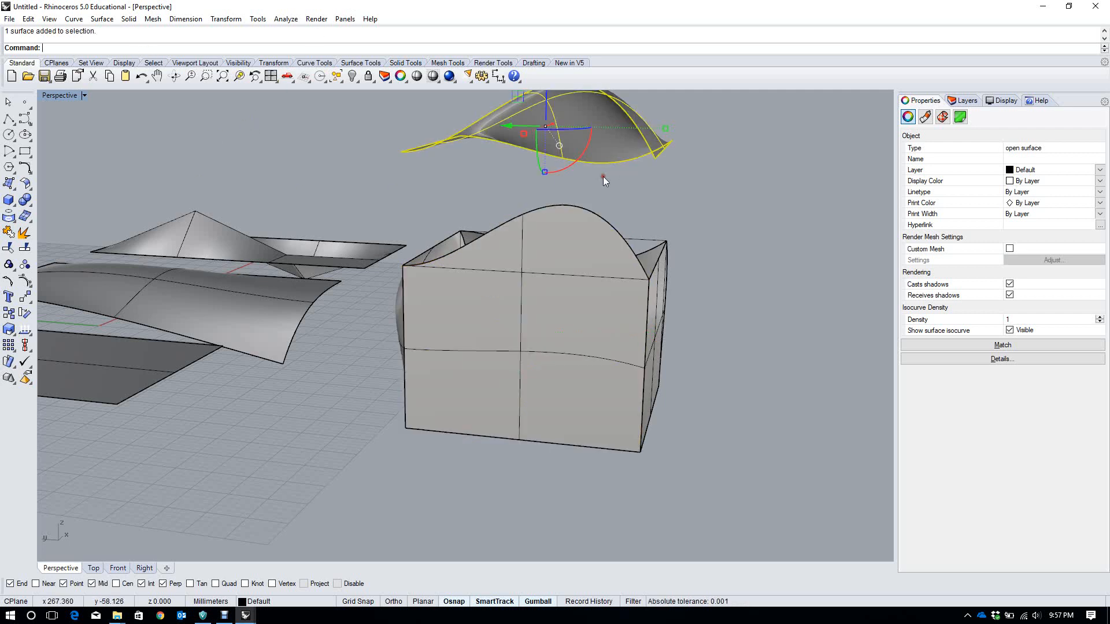
{"action": "right_click_drag", "start_coordinate": [586, 175], "coordinate": [608, 169]}
{"action": "type", "text": "M"}
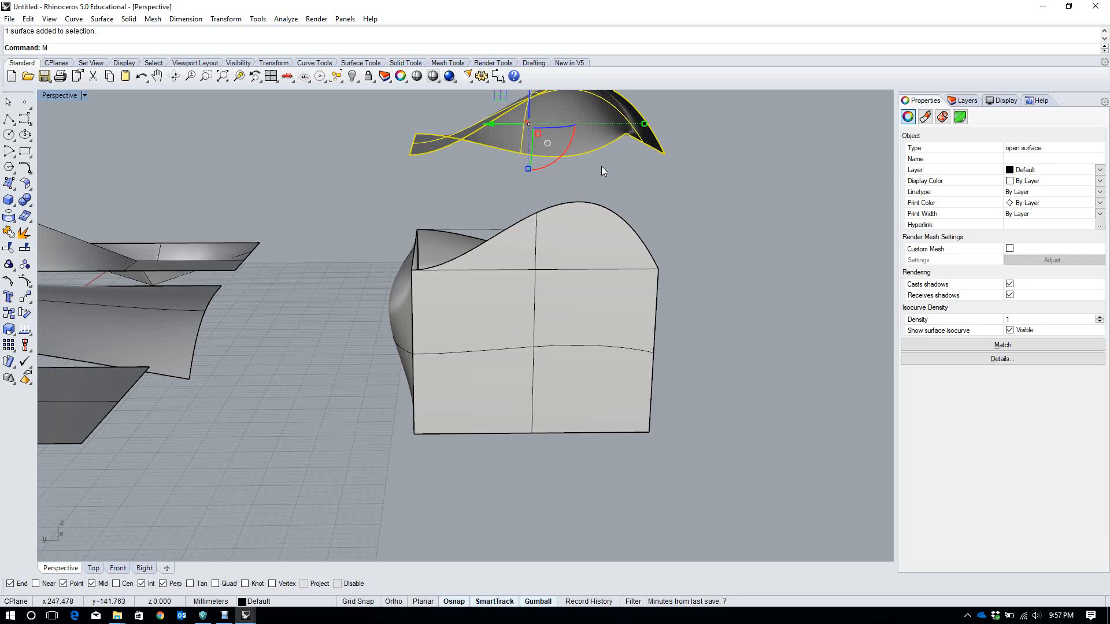
{"action": "type", "text": "ove"}
{"action": "key", "text": "Return"}
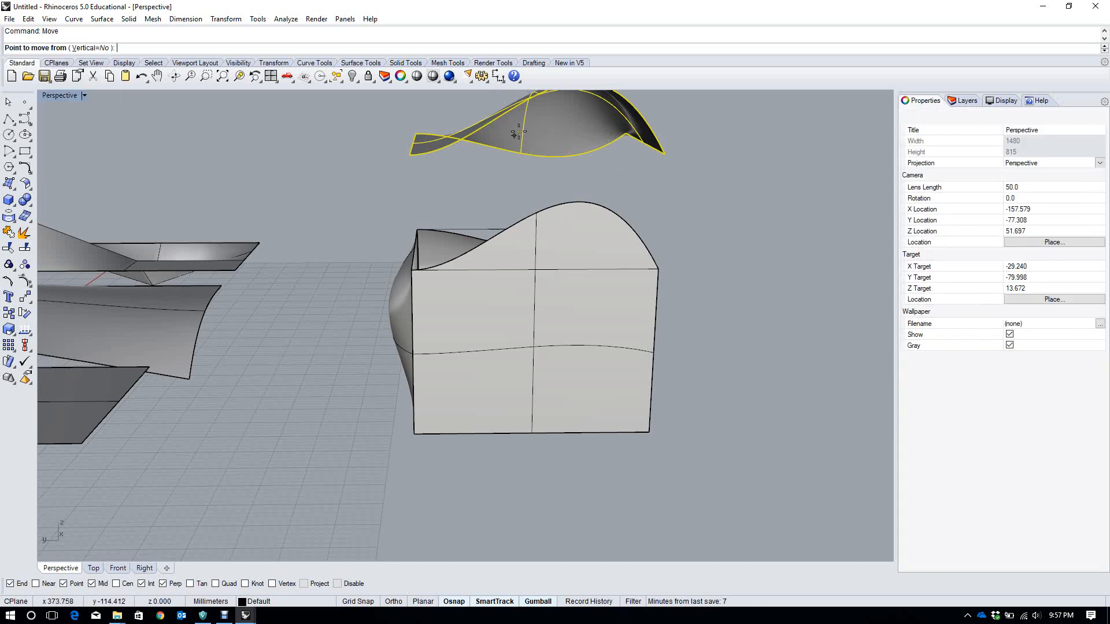
{"action": "right_click_drag", "start_coordinate": [619, 170], "coordinate": [672, 186]}
{"action": "scroll", "coordinate": [439, 176], "scroll_direction": "up", "scroll_amount": 4}
{"action": "left_click", "coordinate": [405, 154]}
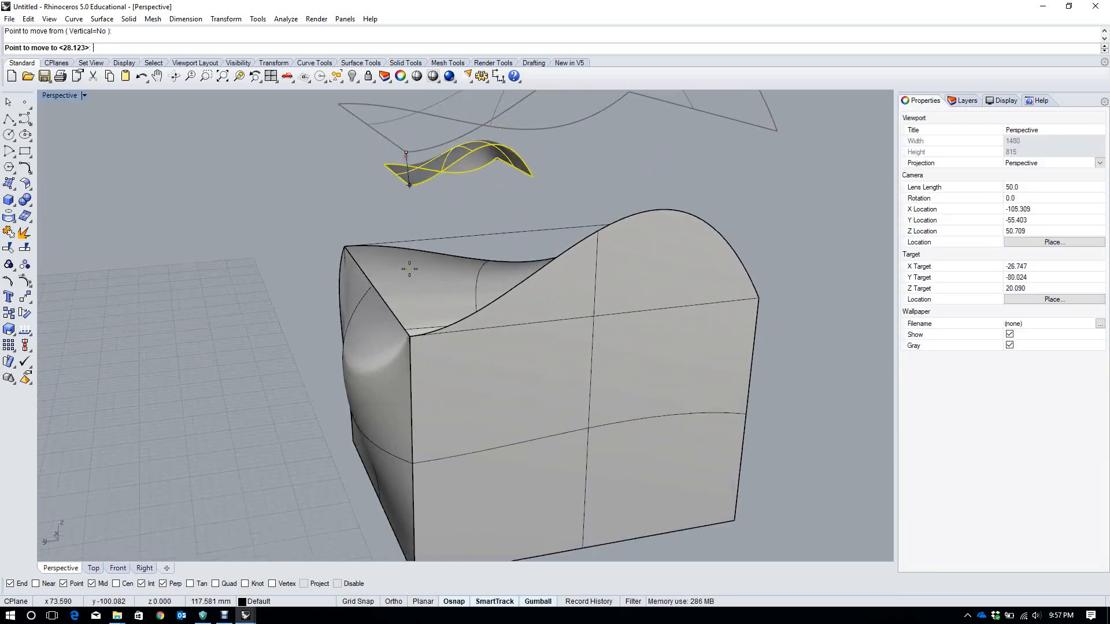
{"action": "scroll", "coordinate": [410, 370], "scroll_direction": "up", "scroll_amount": 3}
{"action": "left_click", "coordinate": [408, 314]}
{"action": "scroll", "coordinate": [394, 289], "scroll_direction": "down", "scroll_amount": 3}
{"action": "right_click_drag", "start_coordinate": [379, 238], "coordinate": [633, 245]}
{"action": "key", "text": "Escape"}
{"action": "key", "text": "ctrl+a"}
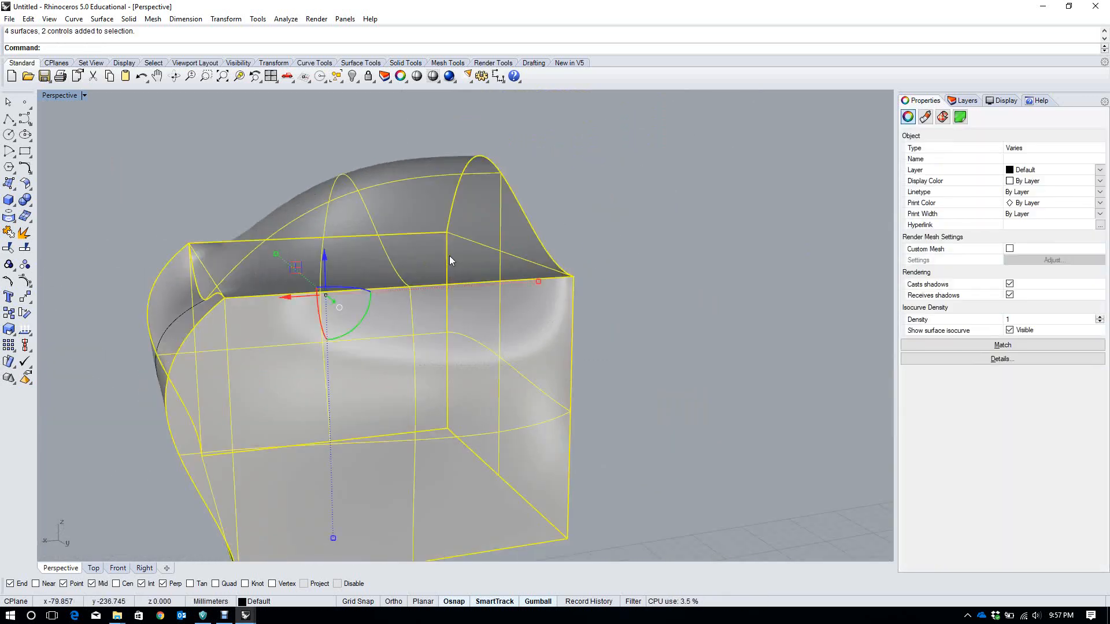
{"action": "left_click", "coordinate": [199, 256], "text": "ctrl"}
{"action": "left_click", "coordinate": [204, 265]}
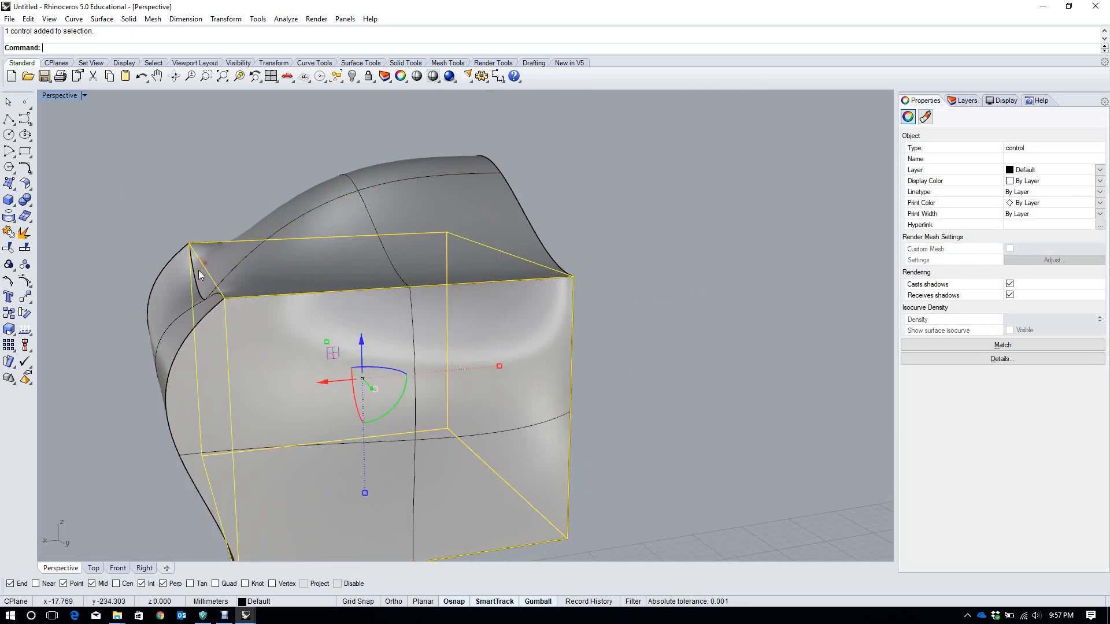
Select all six surfaces of the deformed box, excluding the control cages, and join them into one closed polysurface
{"action": "left_click", "coordinate": [185, 276]}
{"action": "left_click", "coordinate": [288, 255], "text": "shift"}
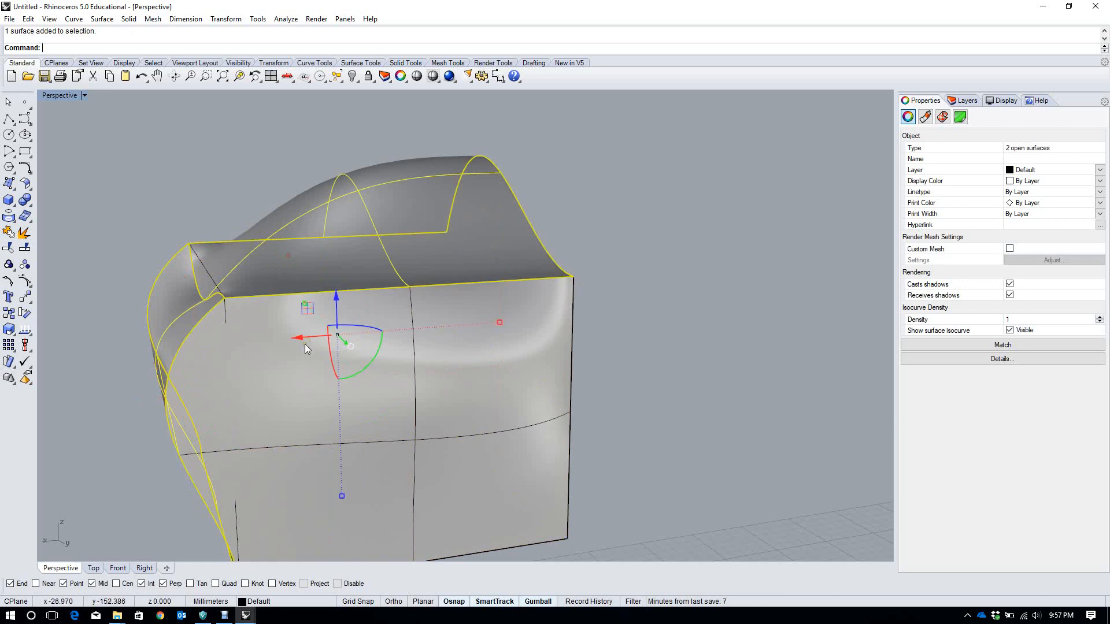
{"action": "left_click", "coordinate": [306, 344], "text": "shift"}
{"action": "right_click_drag", "start_coordinate": [380, 343], "coordinate": [520, 311]}
{"action": "scroll", "coordinate": [274, 289], "scroll_direction": "down", "scroll_amount": 2}
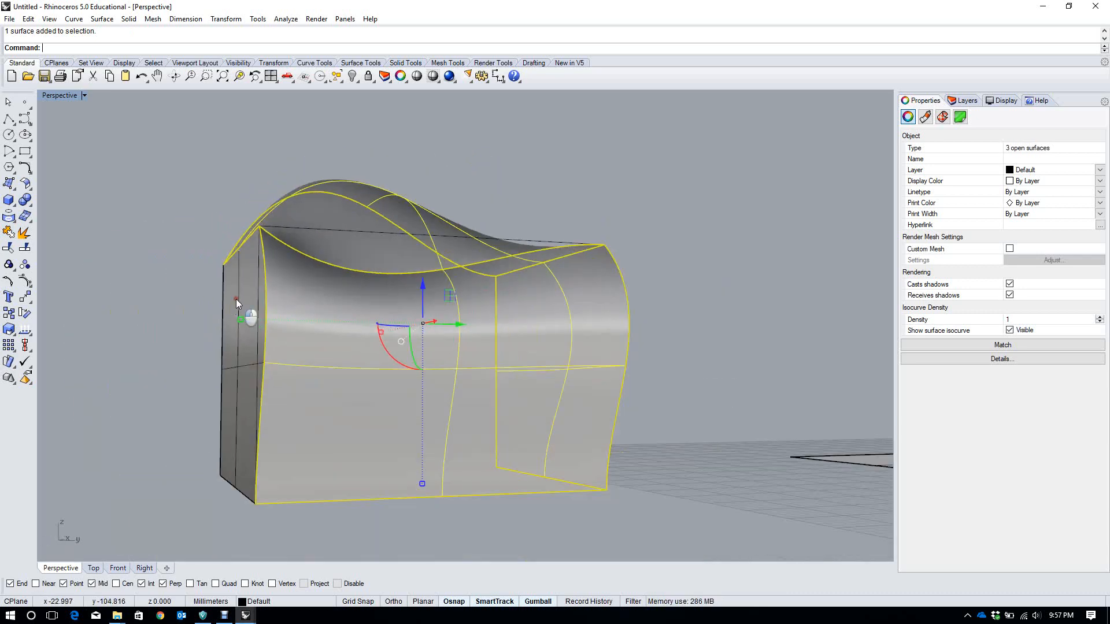
{"action": "left_click", "coordinate": [236, 300], "text": "shift"}
{"action": "right_click_drag", "start_coordinate": [235, 299], "coordinate": [428, 265]}
{"action": "left_click", "coordinate": [483, 260], "text": "shift"}
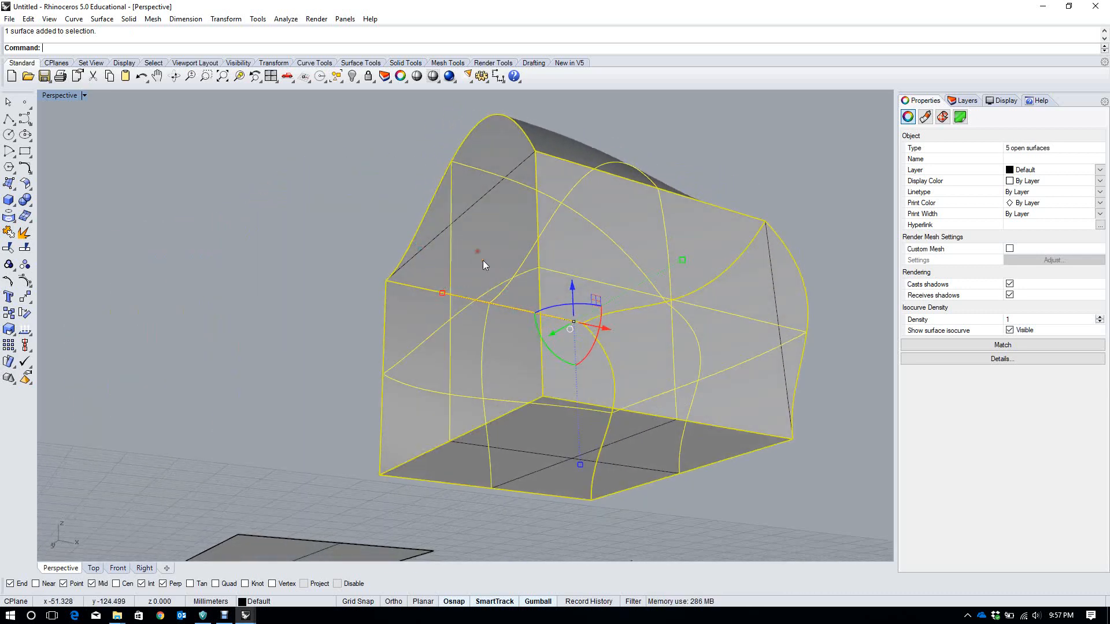
{"action": "left_click", "coordinate": [518, 440], "text": "shift"}
{"action": "right_click_drag", "start_coordinate": [413, 344], "coordinate": [543, 383]}
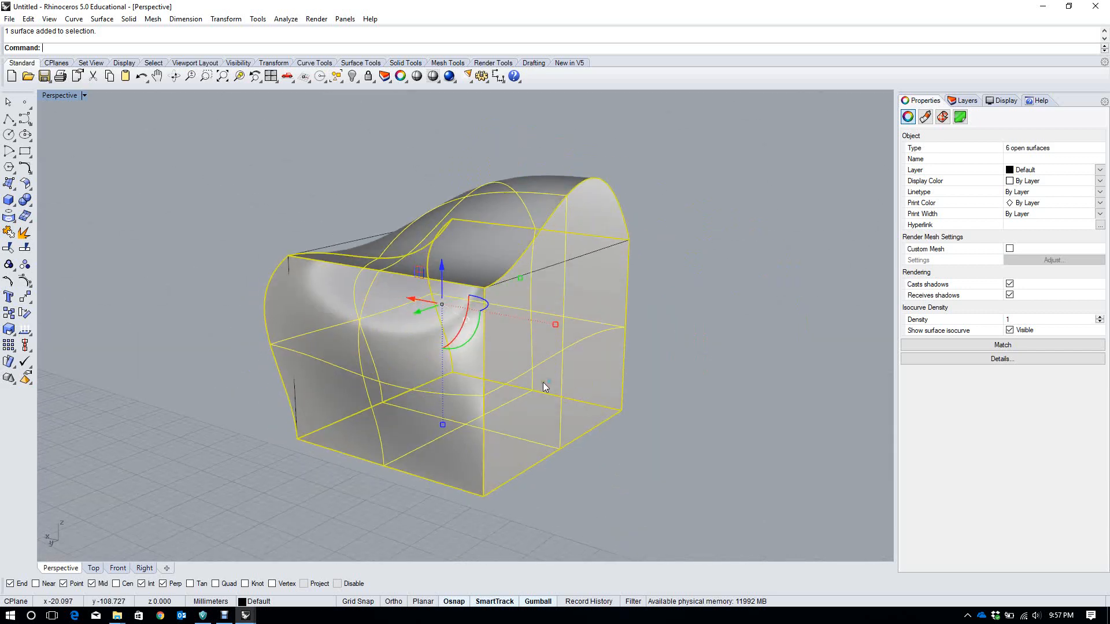
{"action": "key", "text": "Return"}
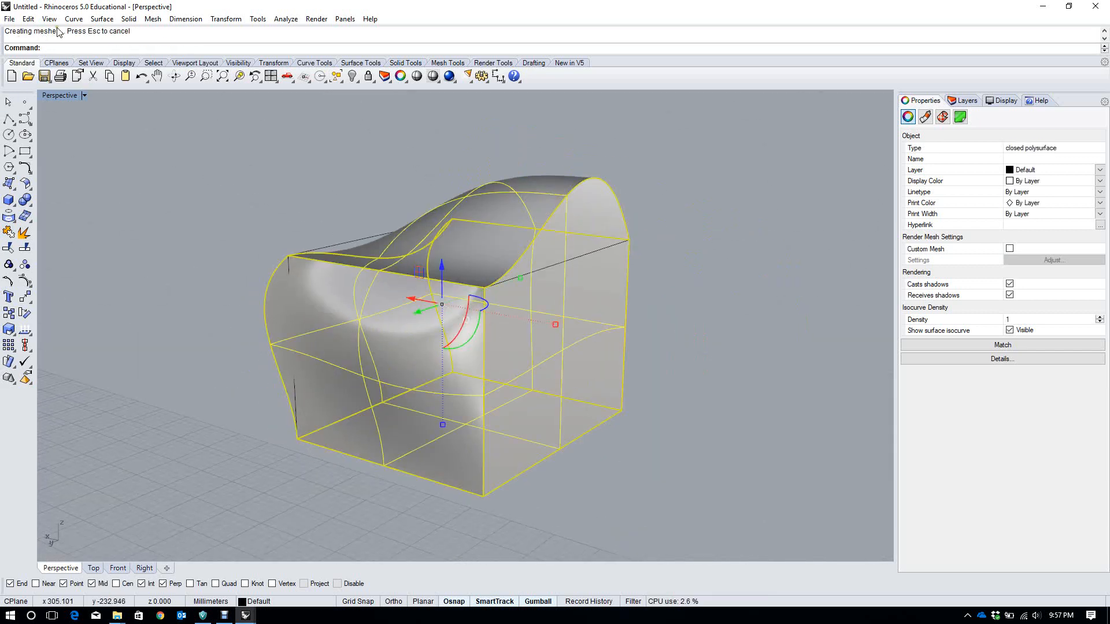
Try moving the joined solid along X away from its control cages, and undo the move
{"action": "right_click_drag", "start_coordinate": [634, 286], "coordinate": [516, 275]}
{"action": "left_click", "coordinate": [543, 266]}
{"action": "left_click", "coordinate": [352, 289]}
{"action": "left_click_drag", "start_coordinate": [302, 346], "coordinate": [672, 318]}
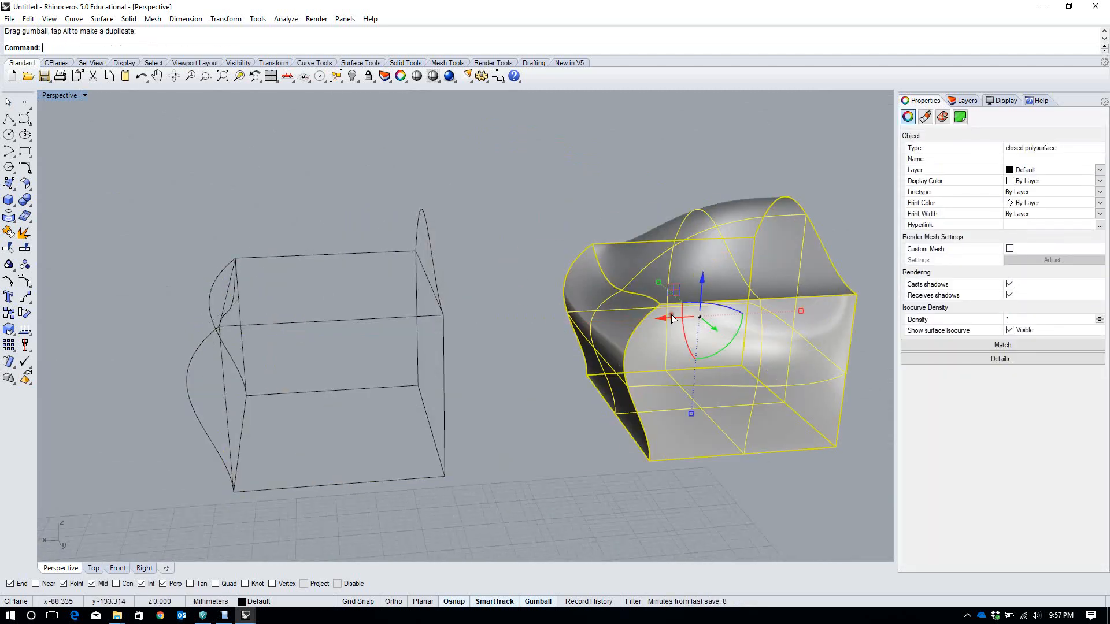
{"action": "key", "text": "ctrl+z"}
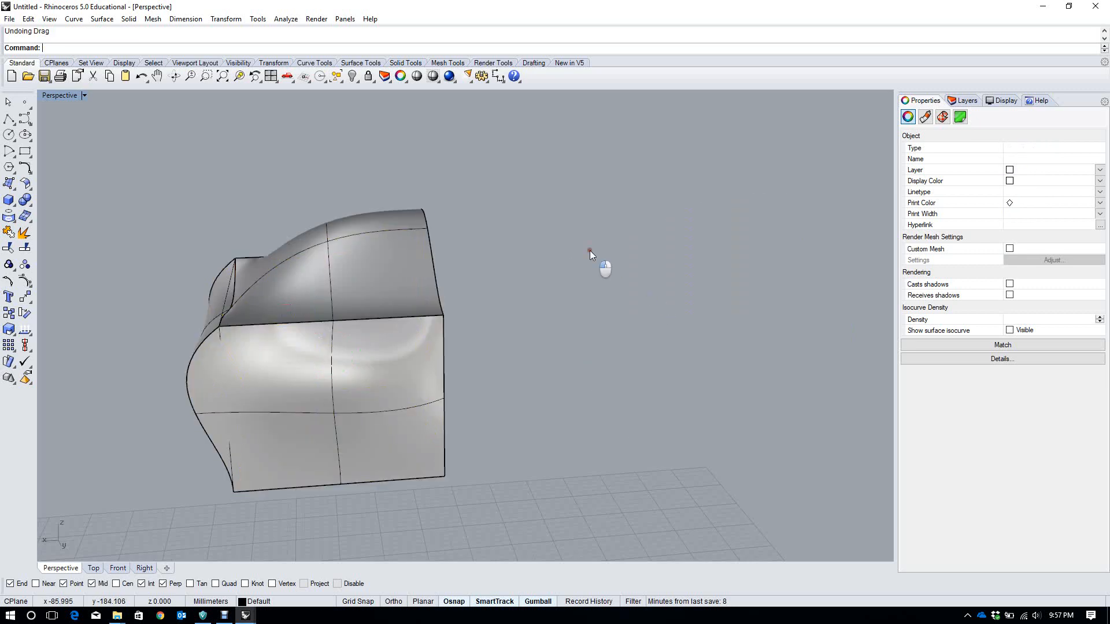
{"action": "scroll", "coordinate": [452, 285], "scroll_direction": "down", "scroll_amount": 4}
{"action": "scroll", "coordinate": [452, 285], "scroll_direction": "down", "scroll_amount": 6}
{"action": "right_click_drag", "start_coordinate": [452, 285], "coordinate": [463, 308]}
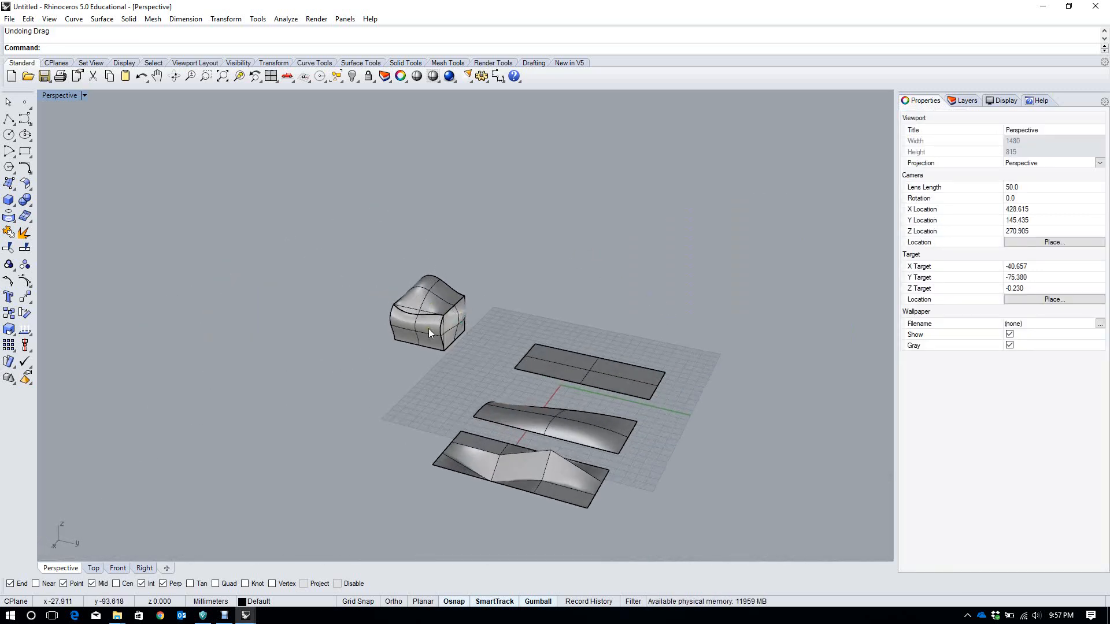
{"action": "right_click_drag", "start_coordinate": [429, 328], "coordinate": [488, 327]}
{"action": "scroll", "coordinate": [515, 300], "scroll_direction": "up", "scroll_amount": 8}
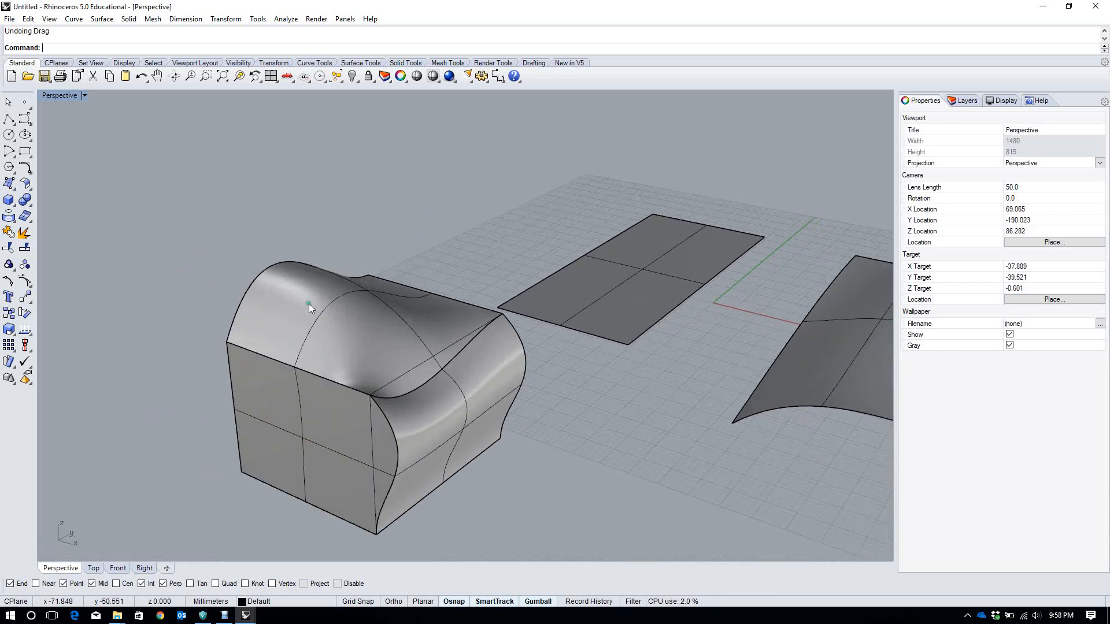
Create a solid box on the ground plane beside the deformed solid, in front of the flat surface
{"action": "scroll", "coordinate": [159, 257], "scroll_direction": "down", "scroll_amount": 8}
{"action": "scroll", "coordinate": [125, 281], "scroll_direction": "up", "scroll_amount": 4}
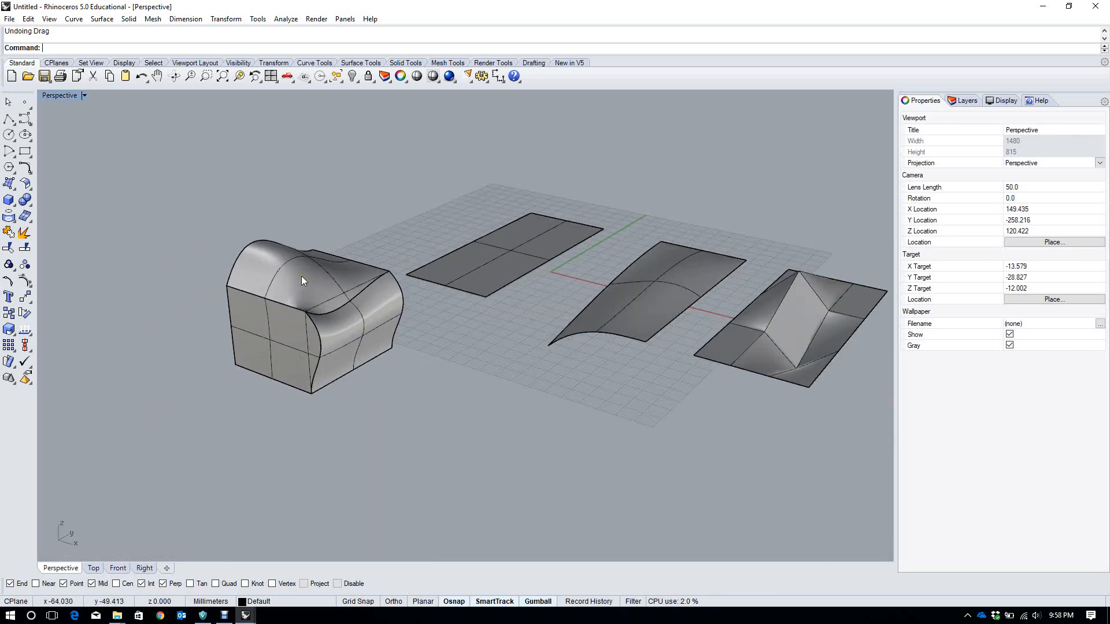
{"action": "left_click", "coordinate": [8, 200]}
{"action": "left_click", "coordinate": [436, 372]}
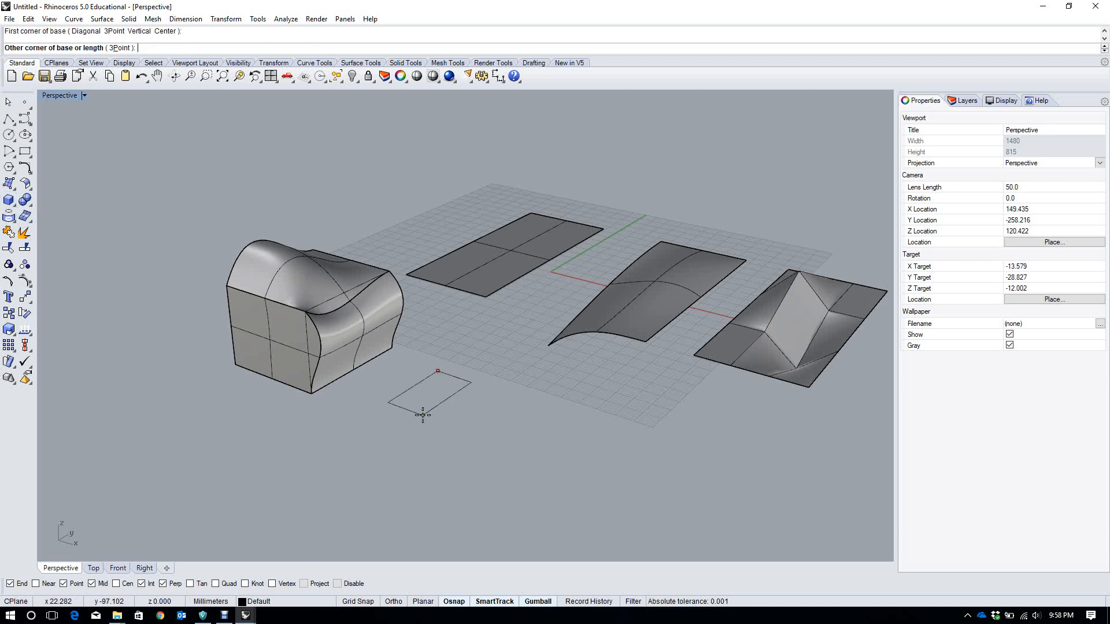
{"action": "left_click", "coordinate": [460, 452]}
{"action": "left_click", "coordinate": [465, 363]}
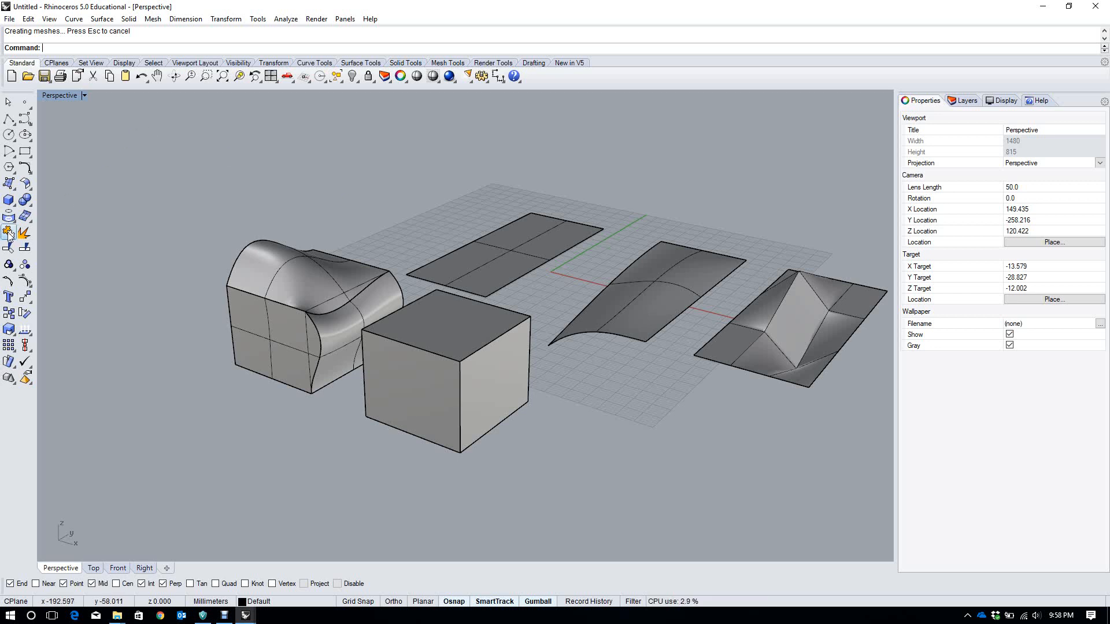
Create a solid vertical truncated cone beside the new box, with the top radius smaller than the base radius
{"action": "left_click", "coordinate": [12, 205]}
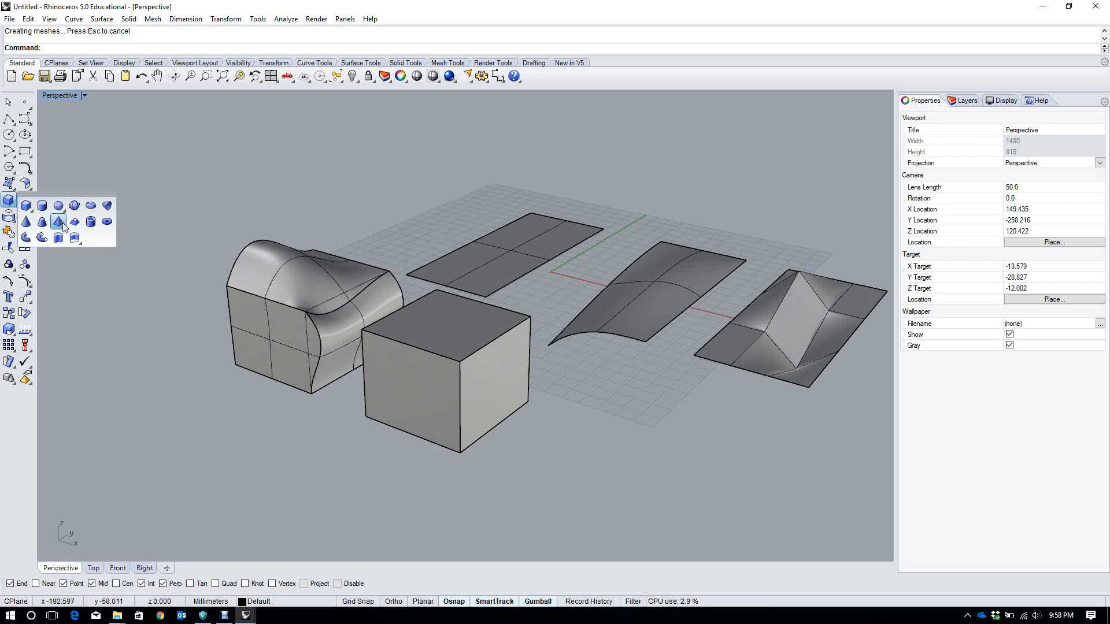
{"action": "left_click", "coordinate": [44, 224]}
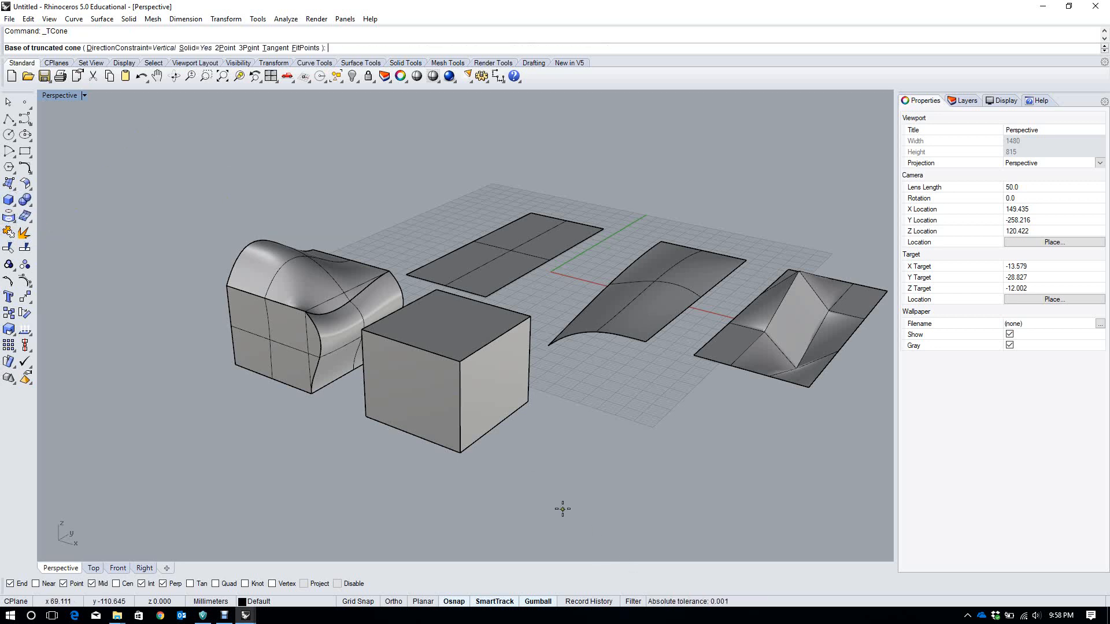
{"action": "left_click", "coordinate": [552, 456]}
{"action": "left_click", "coordinate": [582, 466]}
{"action": "left_click", "coordinate": [555, 391]}
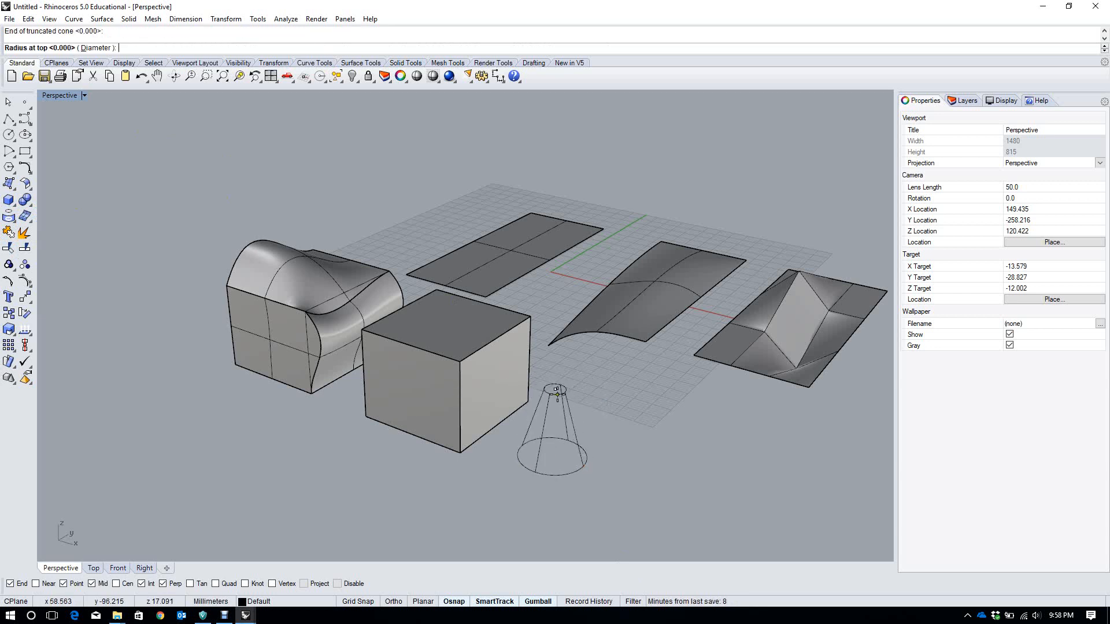
{"action": "left_click", "coordinate": [574, 391]}
Select the truncated cone and move it along X closer to the new box
{"action": "left_click", "coordinate": [571, 418]}
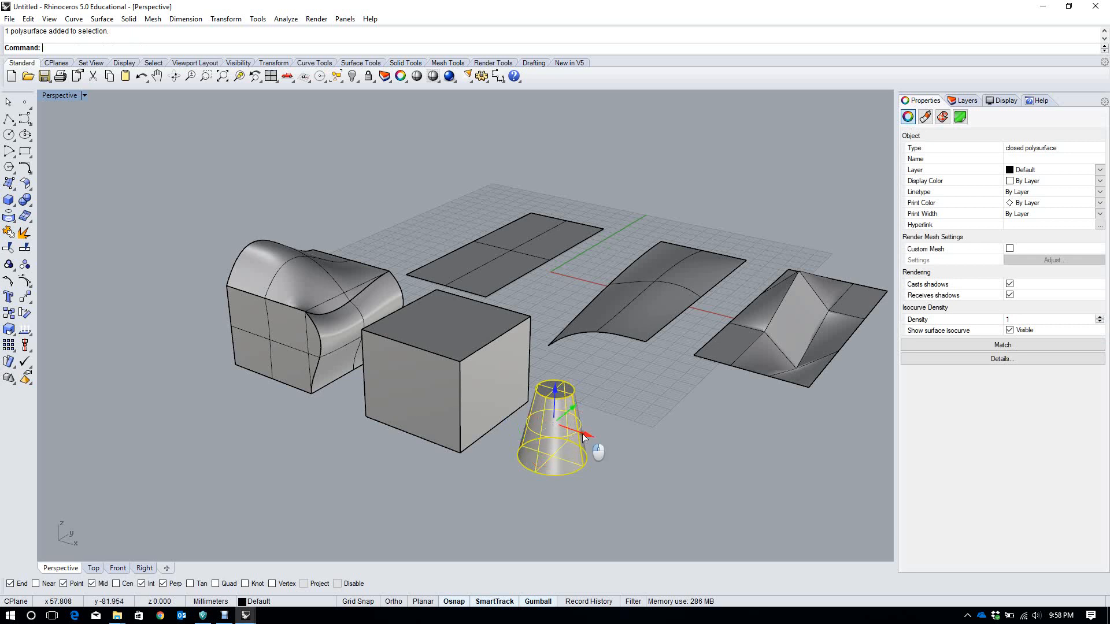
{"action": "left_click_drag", "start_coordinate": [581, 434], "coordinate": [520, 415]}
{"action": "type", "text": "zs"}
{"action": "key", "text": "Return"}
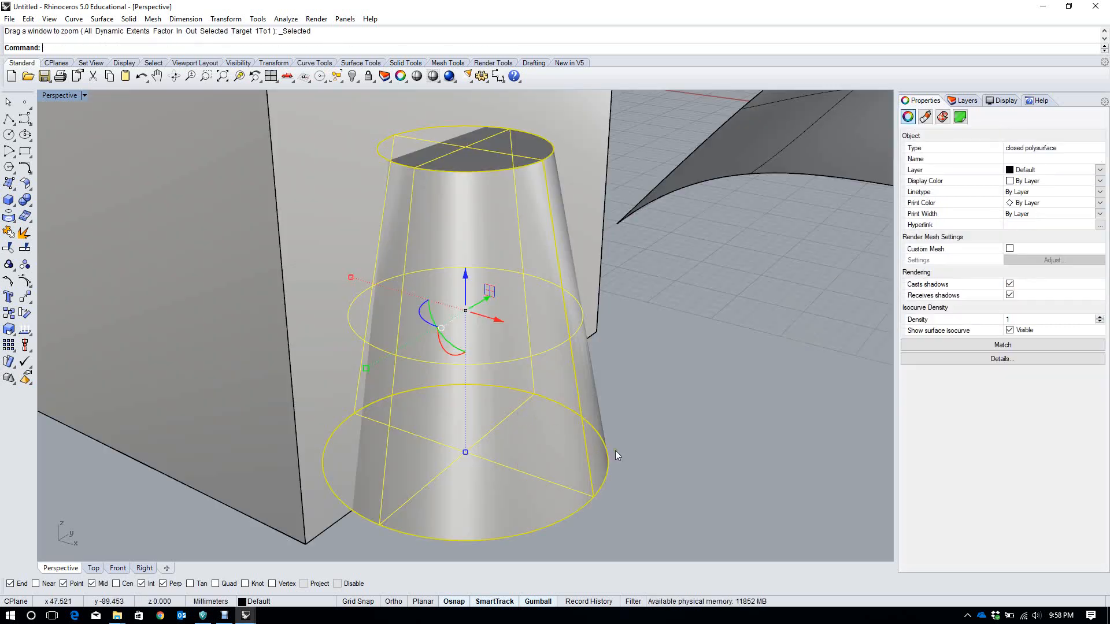
Try subtracting the truncated cone from the new box with BooleanDifference, and undo the operation
{"action": "left_click", "coordinate": [615, 450]}
{"action": "scroll", "coordinate": [501, 490], "scroll_direction": "down", "scroll_amount": 8}
{"action": "type", "text": "B"}
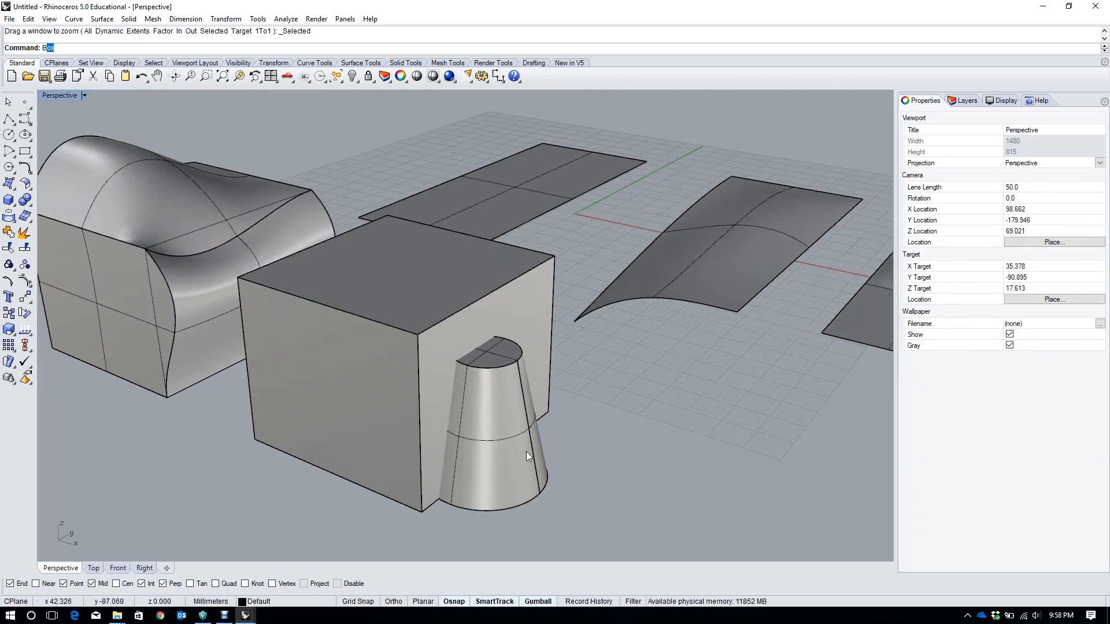
{"action": "type", "text": "oo"}
{"action": "key", "text": "Return"}
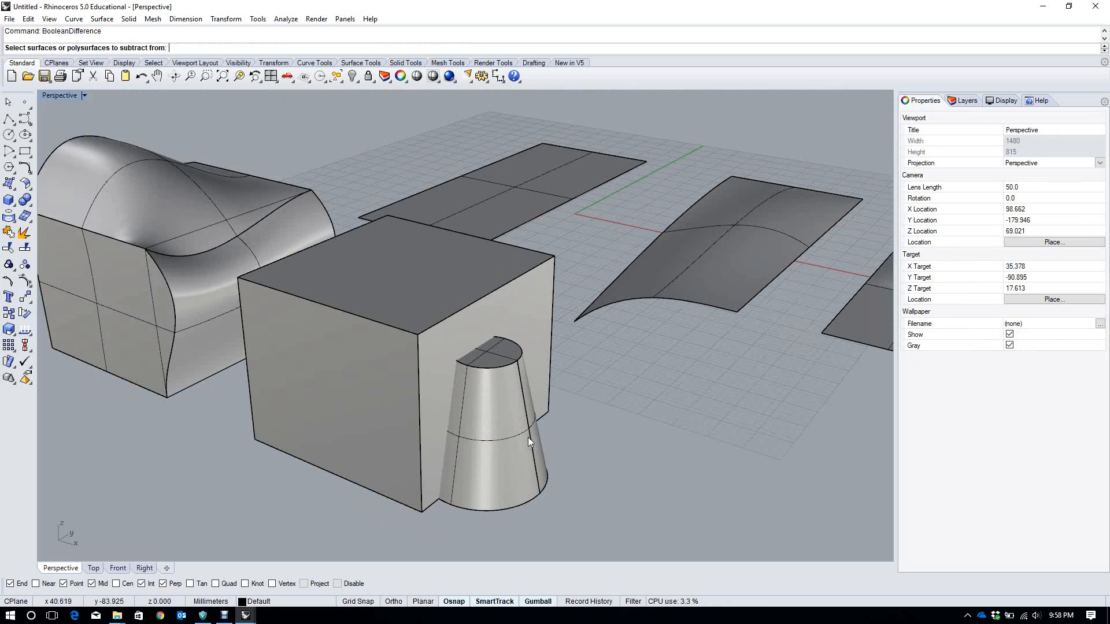
{"action": "left_click", "coordinate": [418, 422]}
{"action": "key", "text": "Return"}
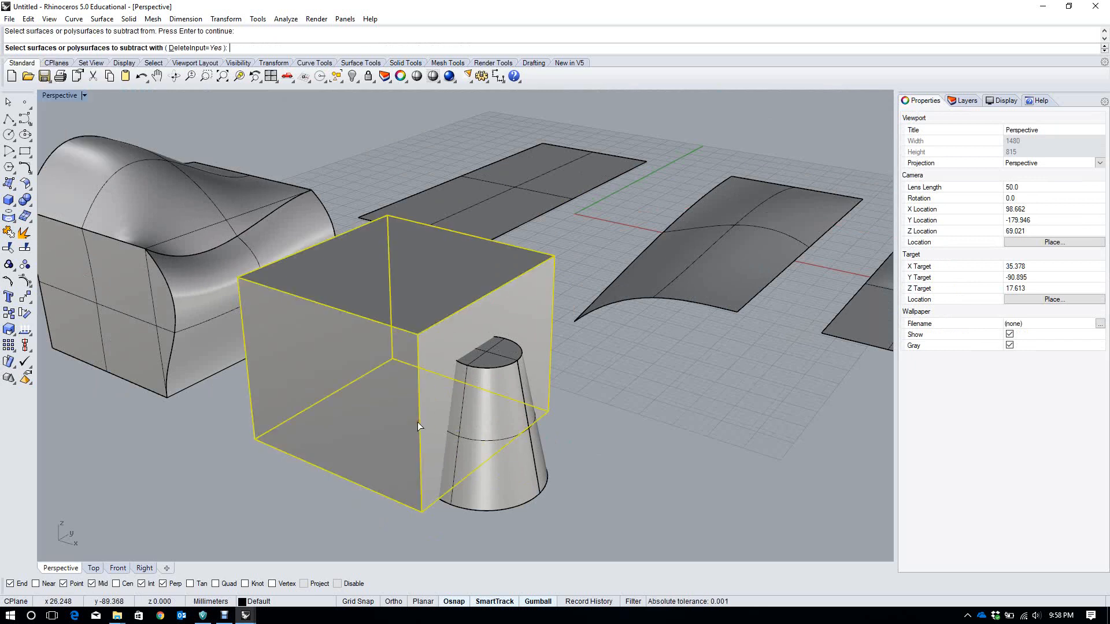
{"action": "left_click", "coordinate": [502, 435]}
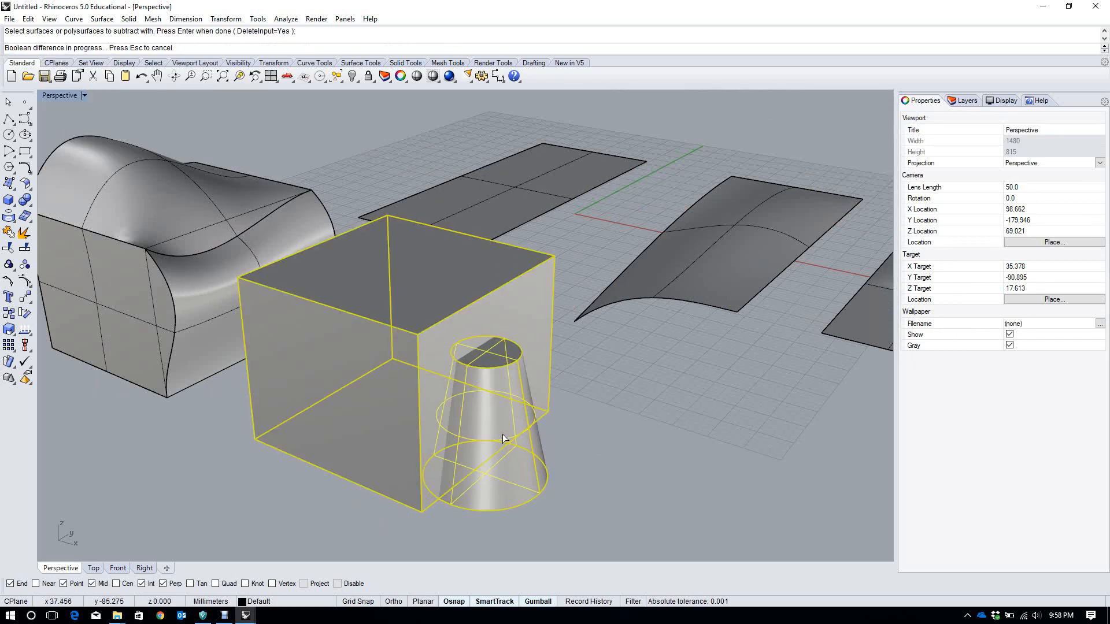
{"action": "key", "text": "Return"}
{"action": "right_click_drag", "start_coordinate": [521, 434], "coordinate": [544, 454]}
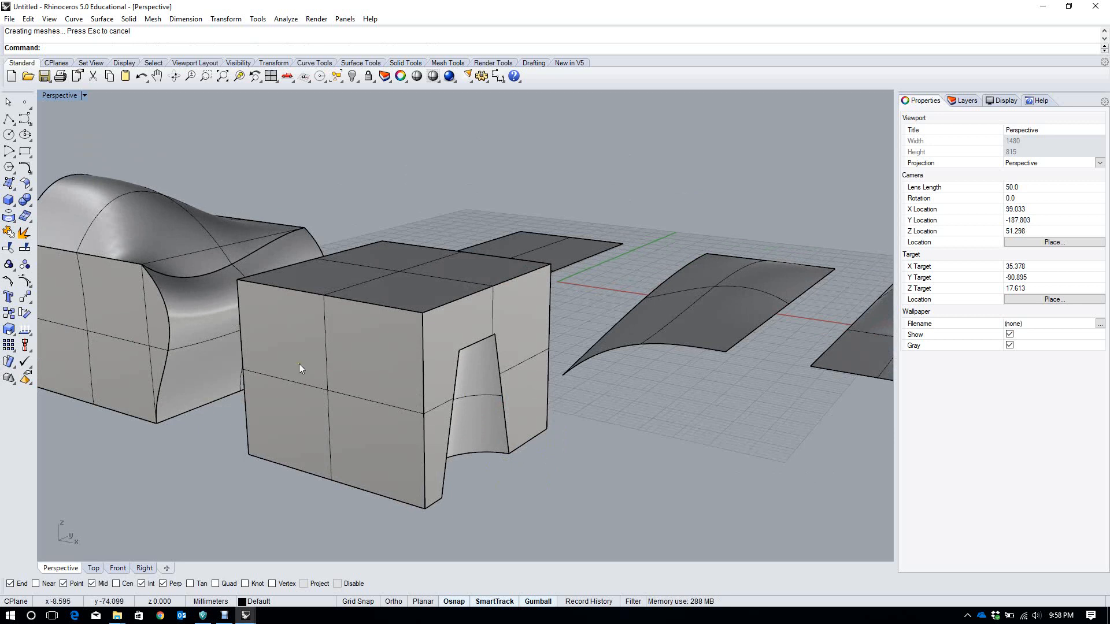
{"action": "key", "text": "ctrl+z"}
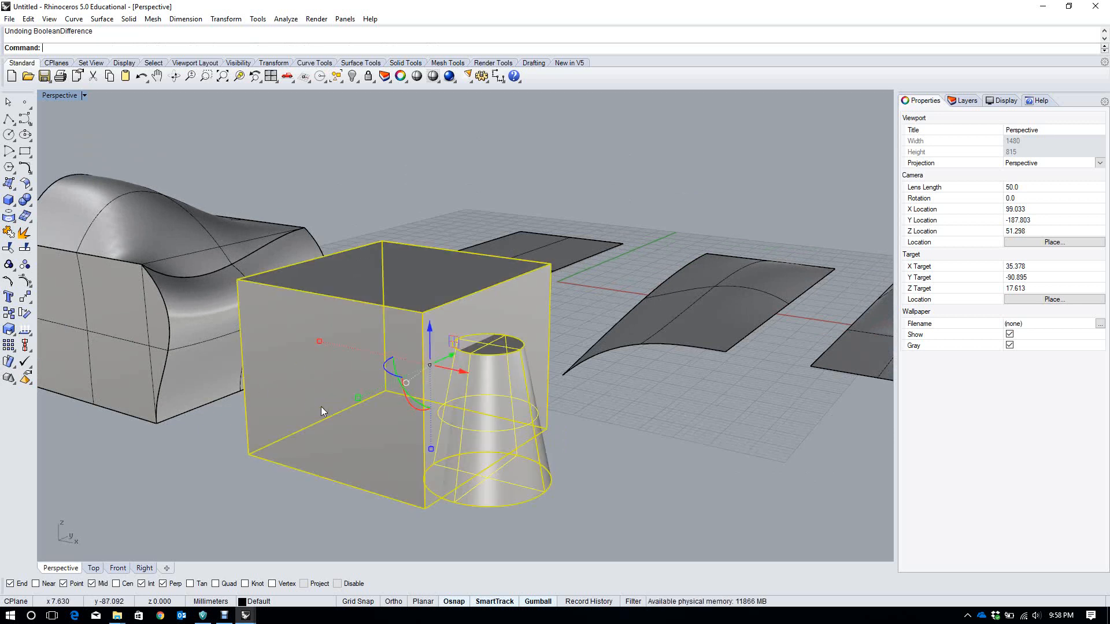
Repeat the BooleanDifference with the box as the base solid and the cone as the cutter, inspect the cavity, and undo it
{"action": "left_click", "coordinate": [351, 511]}
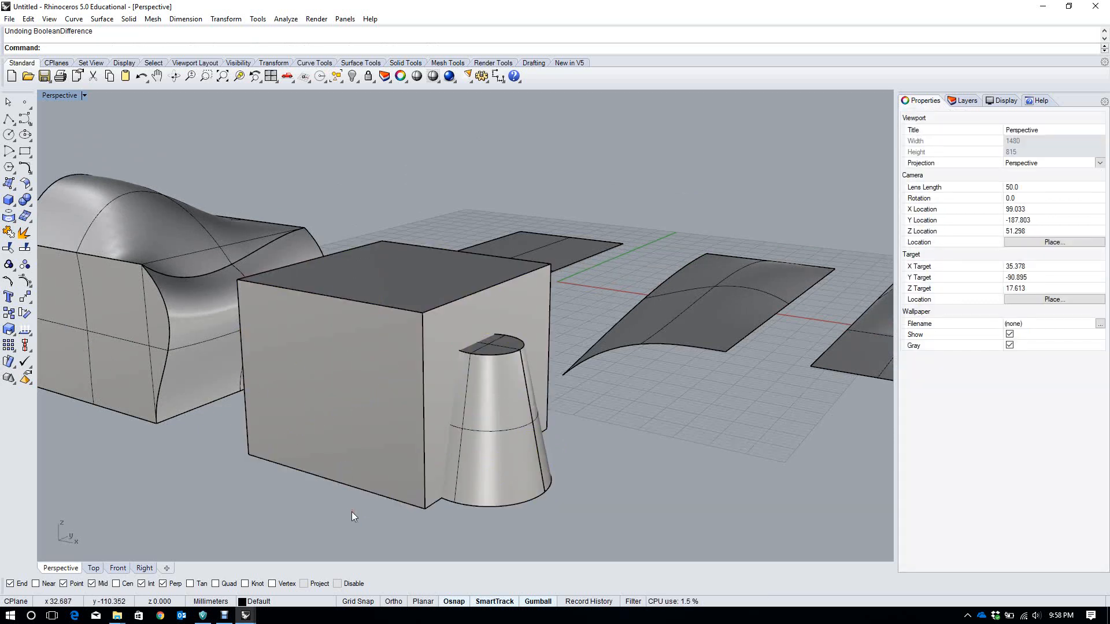
{"action": "type", "text": "BooleanDifference"}
{"action": "key", "text": "Return"}
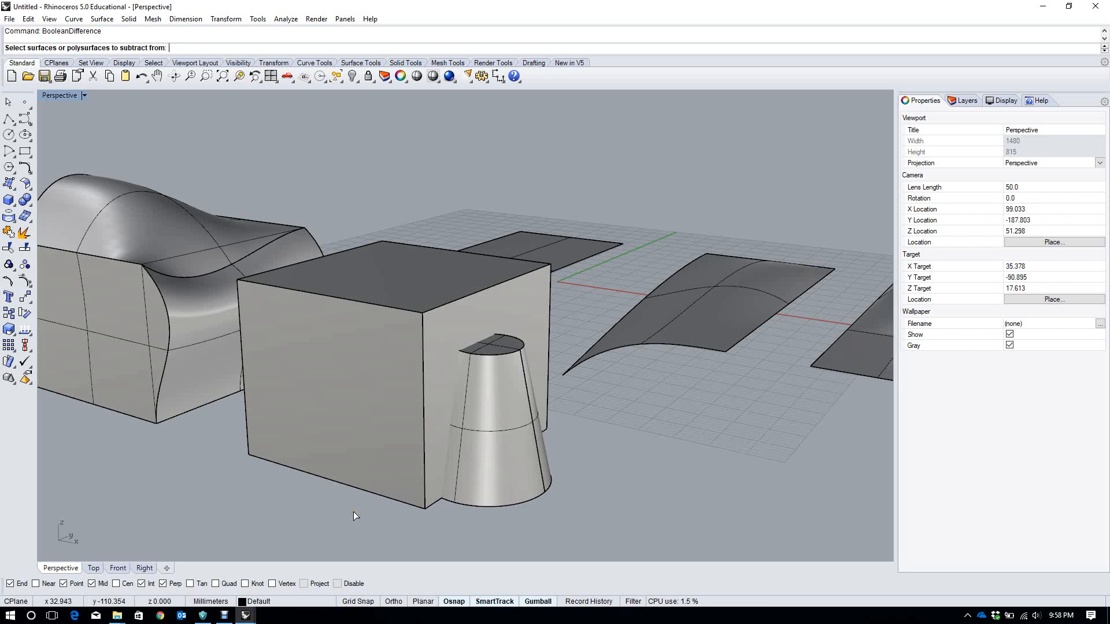
{"action": "left_click", "coordinate": [397, 387]}
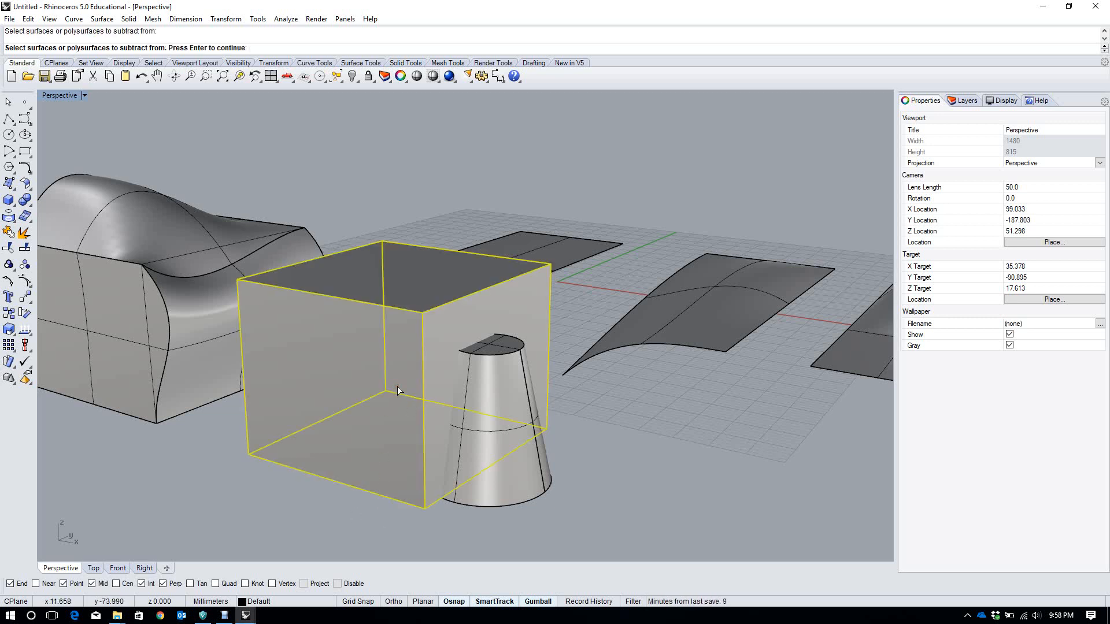
{"action": "key", "text": "Return"}
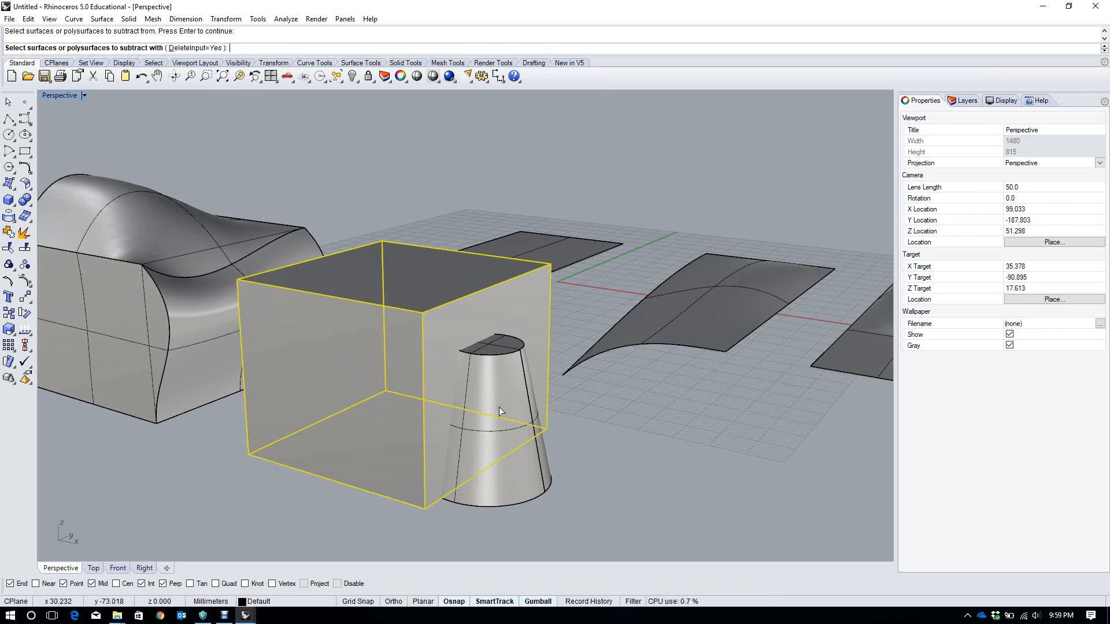
{"action": "left_click", "coordinate": [504, 429]}
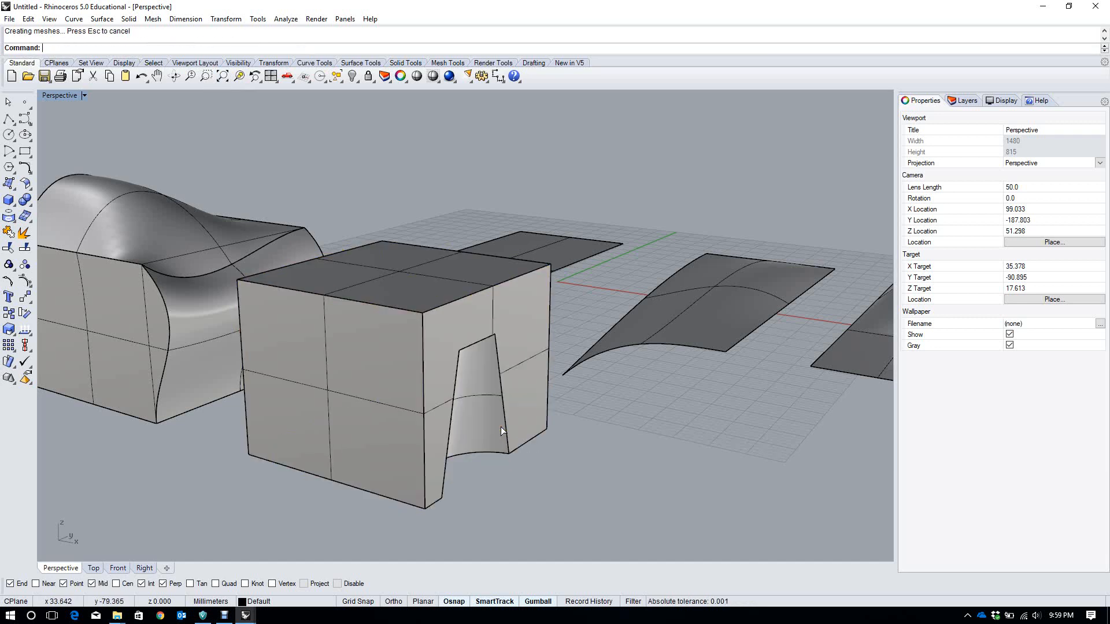
{"action": "right_click_drag", "start_coordinate": [538, 424], "coordinate": [487, 428]}
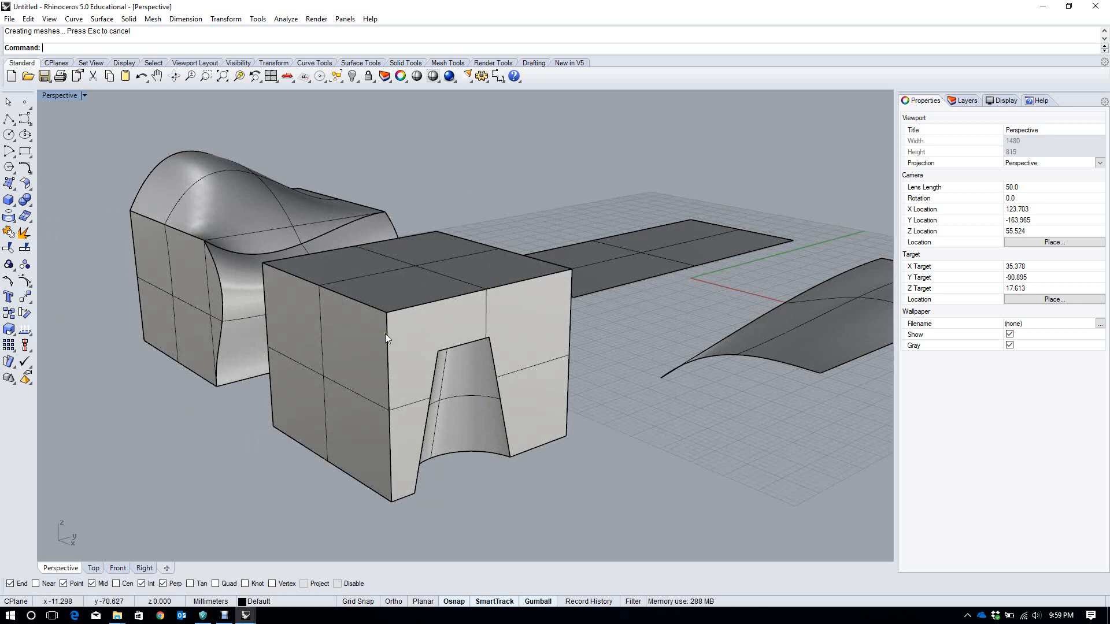
{"action": "right_click_drag", "start_coordinate": [497, 433], "coordinate": [475, 428]}
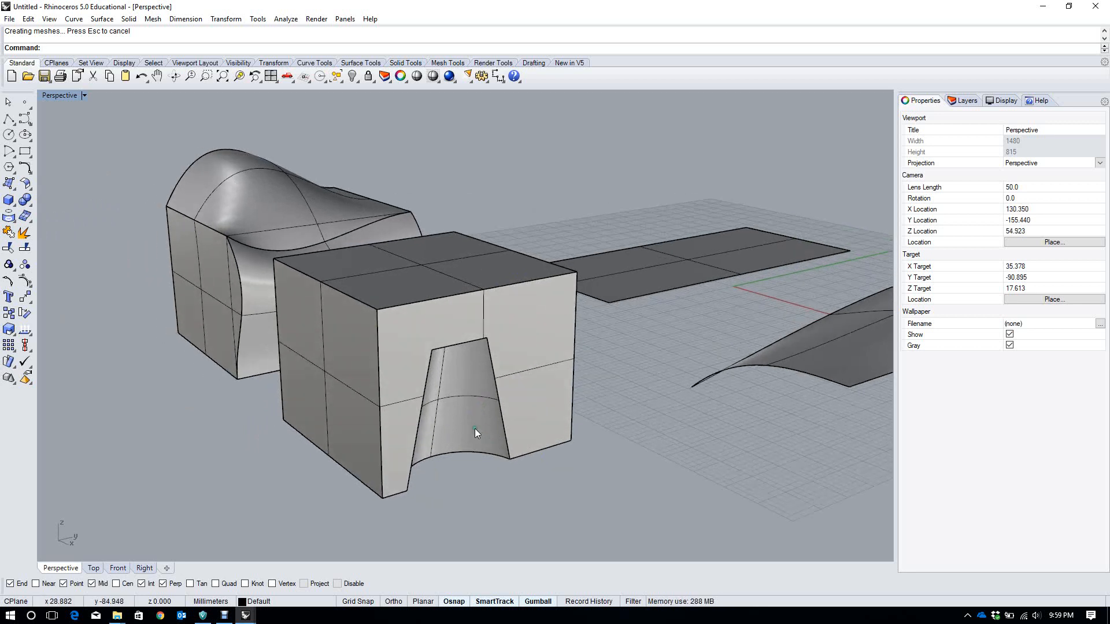
{"action": "key", "text": "ctrl+z"}
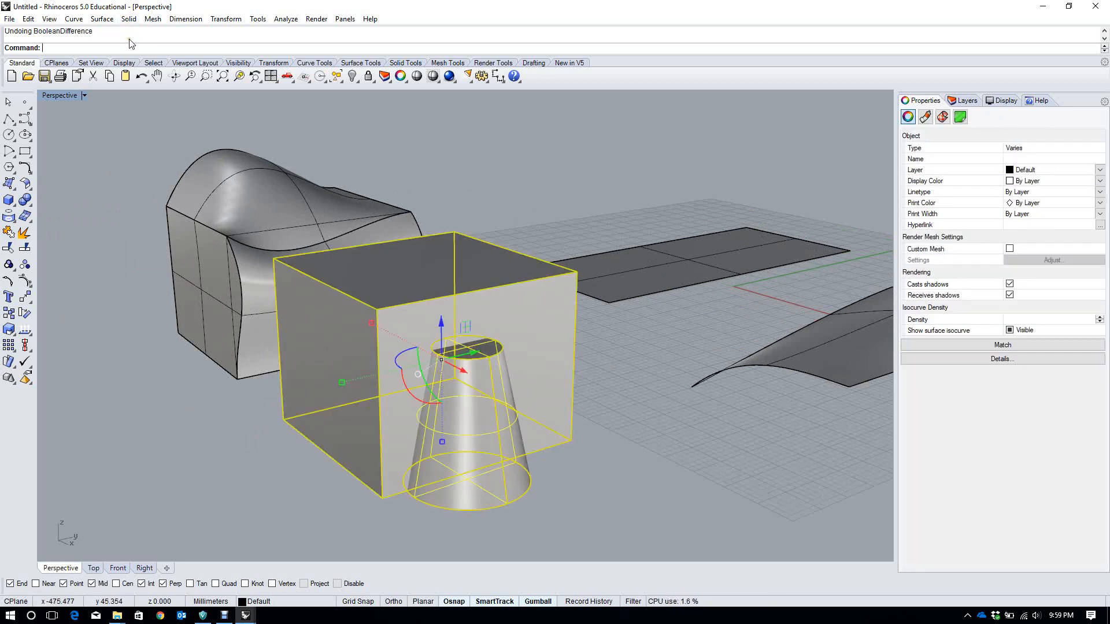
Try a BooleanSplit on the selected box and truncated cone with the box as the cutter, inspect the pieces, and undo it
{"action": "type", "text": "BooleanDifference"}
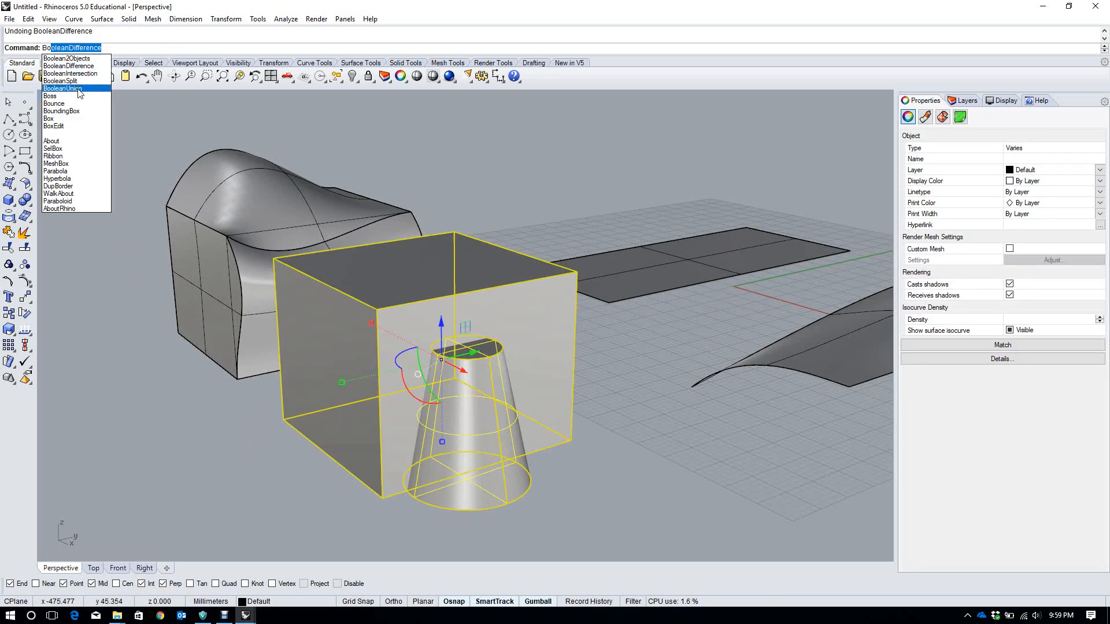
{"action": "left_click", "coordinate": [80, 81]}
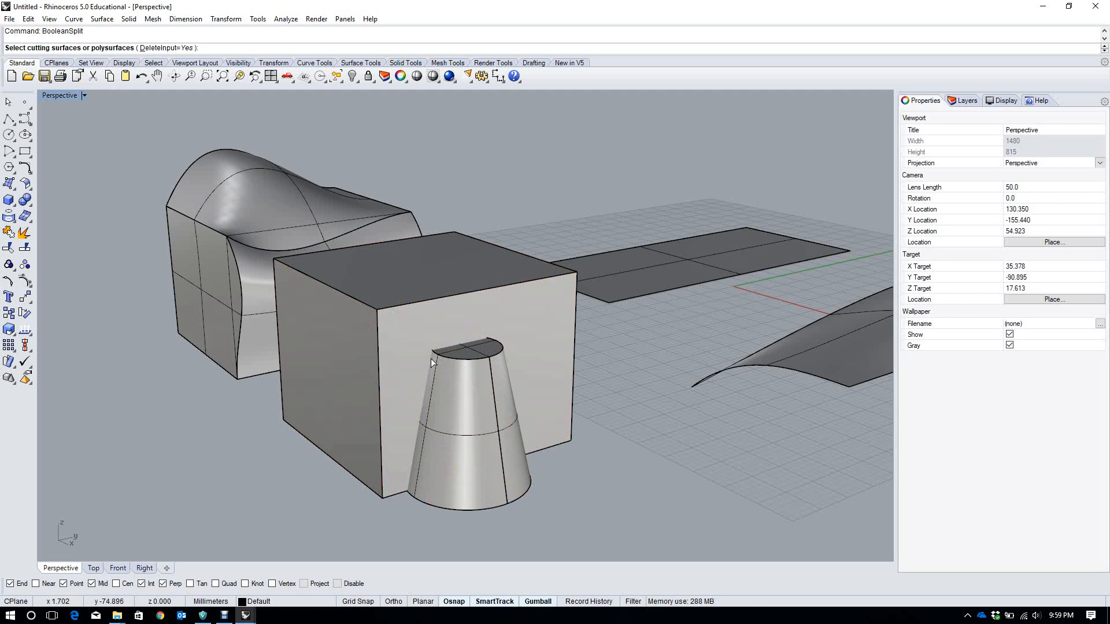
{"action": "left_click", "coordinate": [381, 362]}
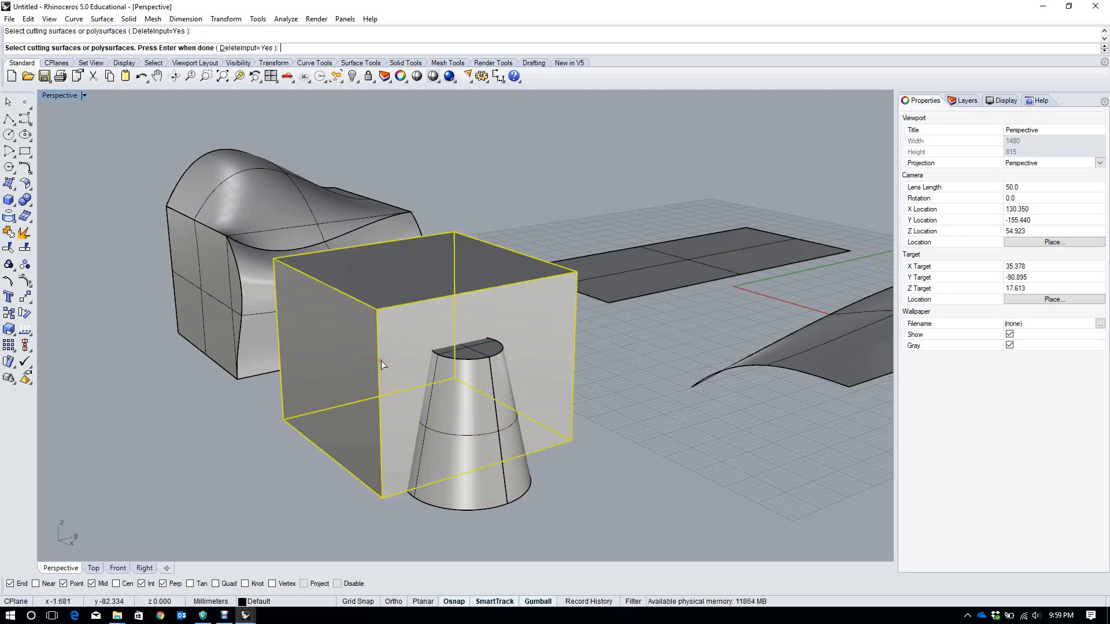
{"action": "key", "text": "Return"}
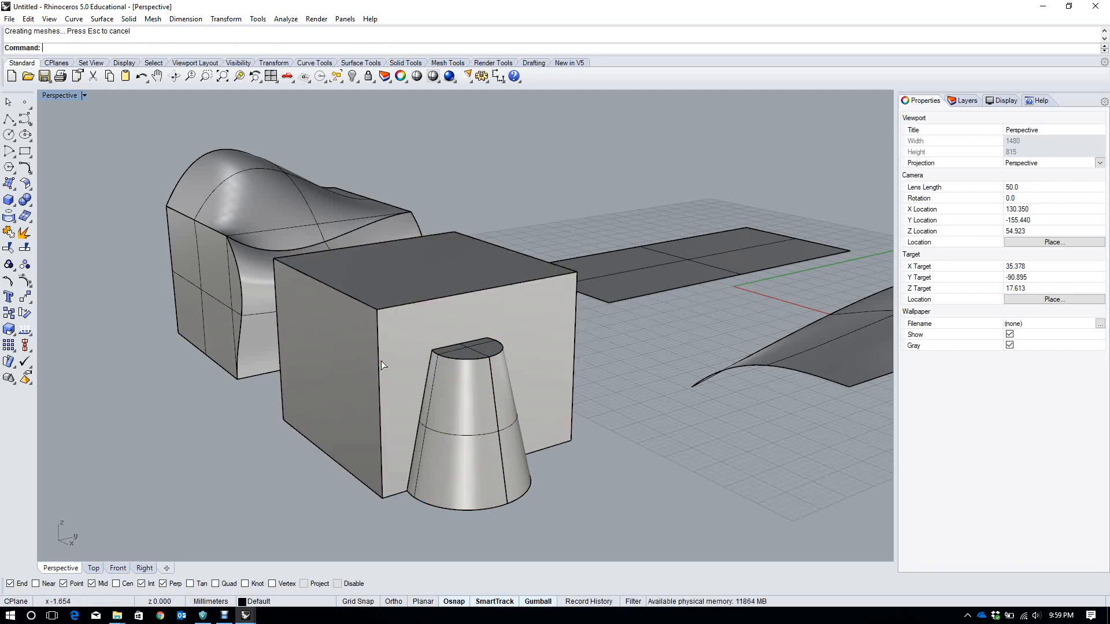
{"action": "left_click", "coordinate": [425, 397]}
{"action": "left_click", "coordinate": [500, 437]}
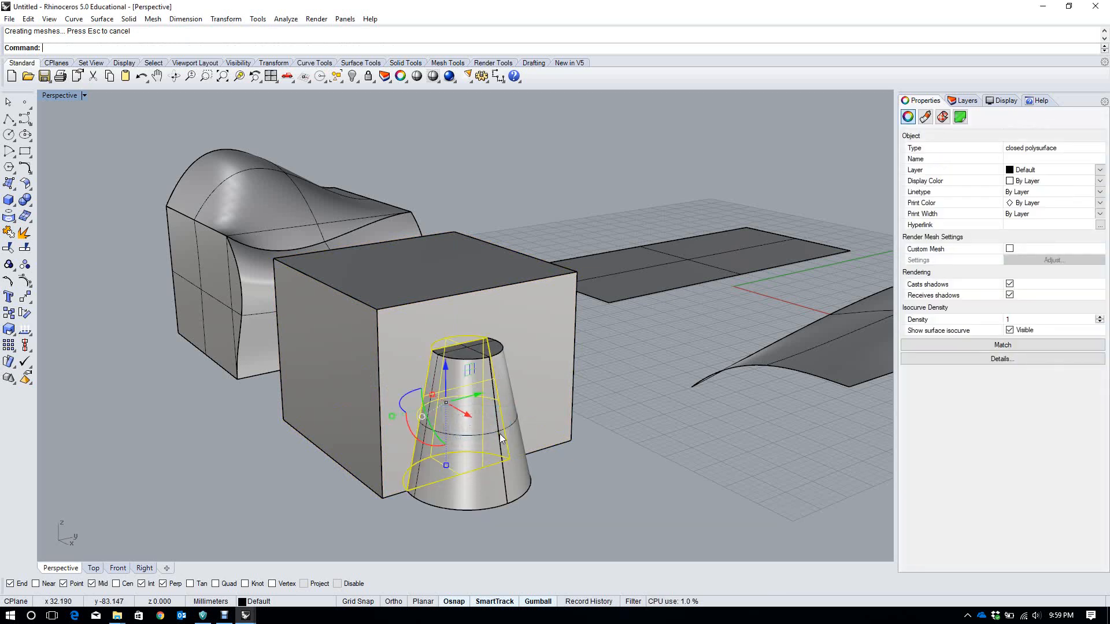
{"action": "left_click", "coordinate": [588, 477]}
{"action": "left_click", "coordinate": [473, 276]}
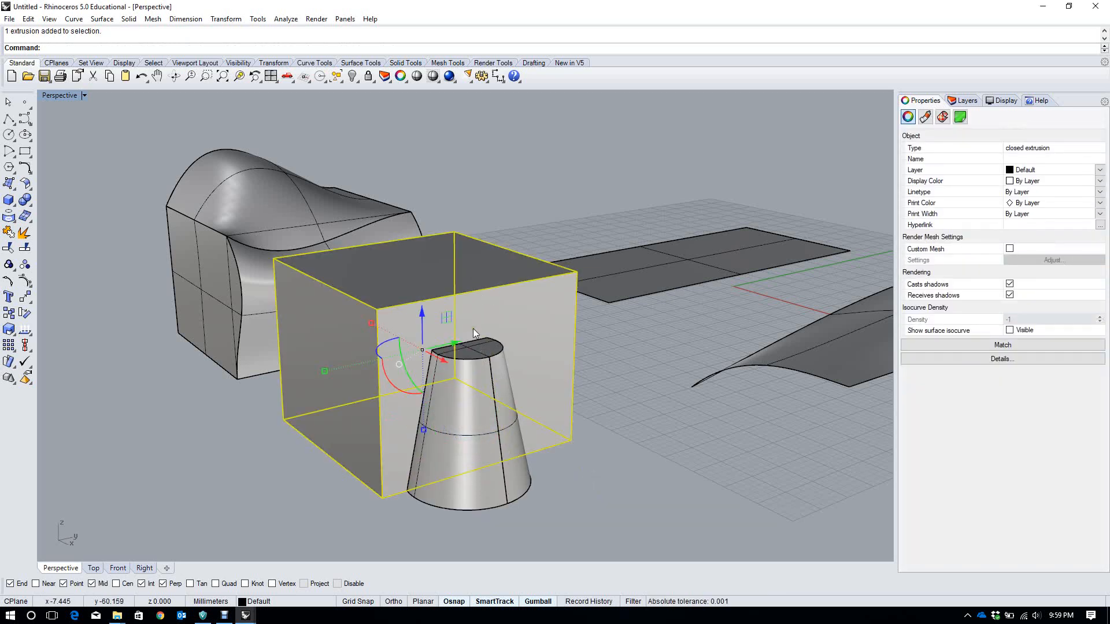
{"action": "right_click_drag", "start_coordinate": [473, 329], "coordinate": [574, 345]}
{"action": "key", "text": "ctrl+z"}
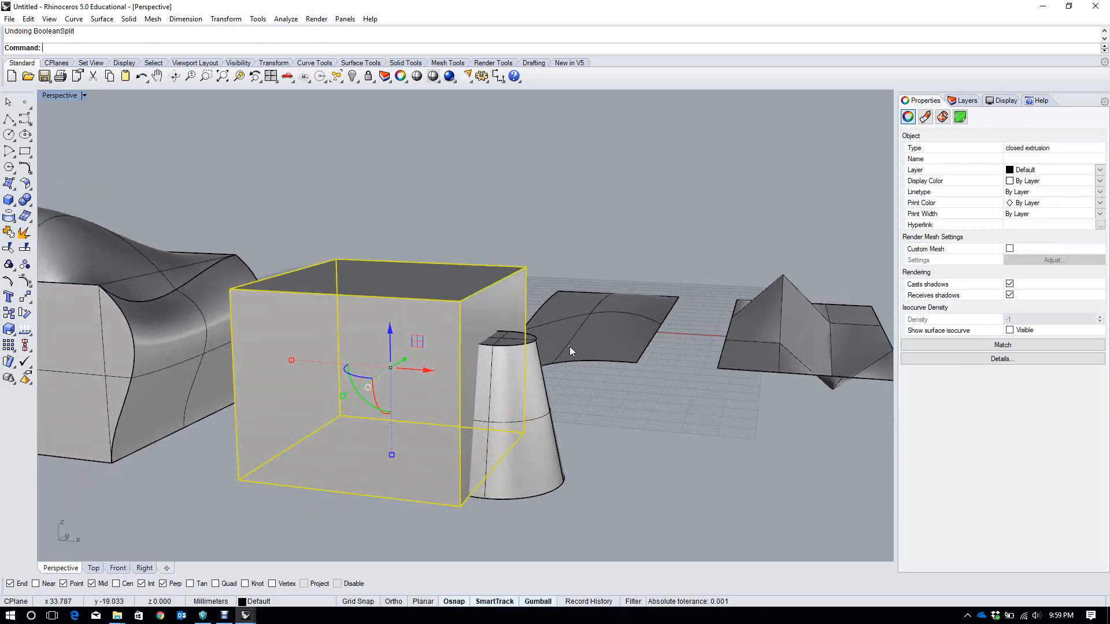
Split the box with BooleanSplit, using the truncated cone as the cutting solid
{"action": "left_click", "coordinate": [581, 411]}
{"action": "type", "text": "Bl"}
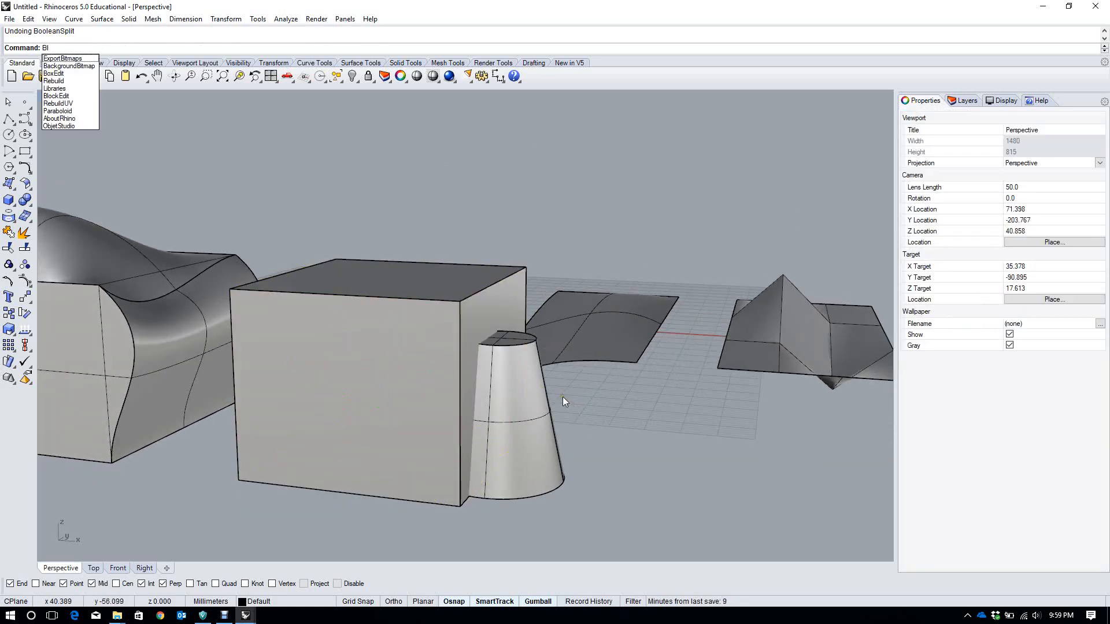
{"action": "key", "text": "BackSpace"}
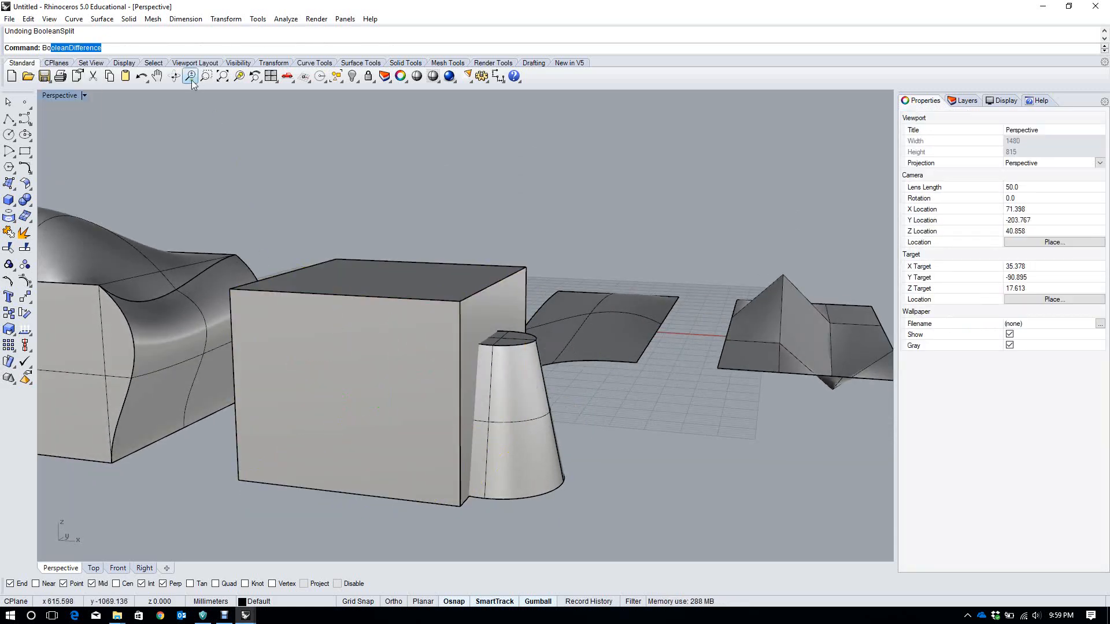
{"action": "type", "text": "o"}
{"action": "left_click", "coordinate": [63, 81]}
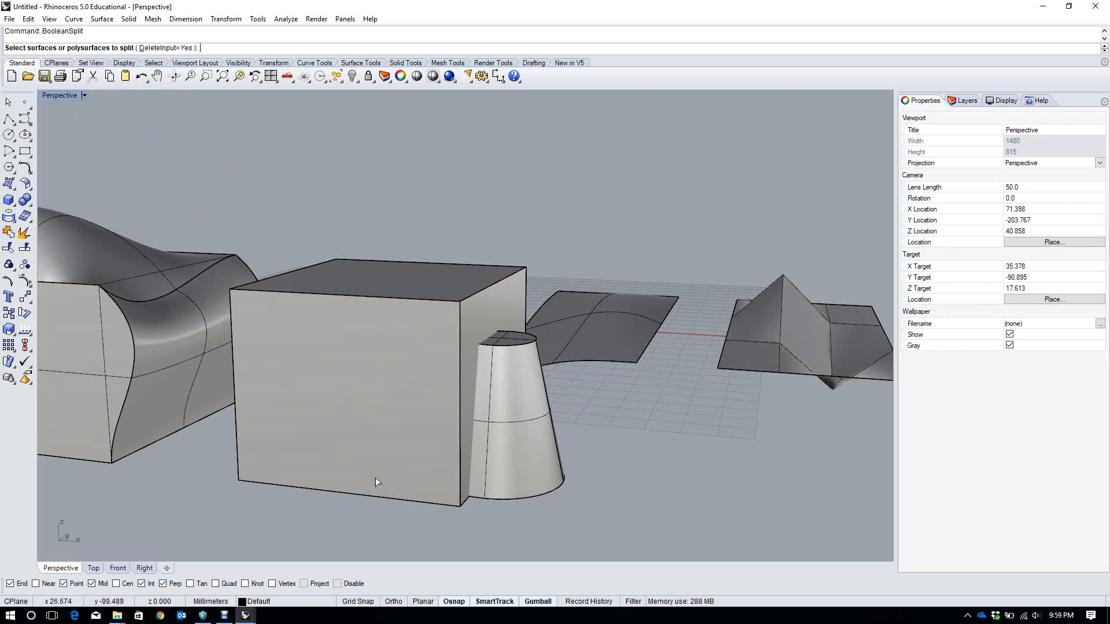
{"action": "left_click", "coordinate": [376, 477]}
{"action": "key", "text": "Return"}
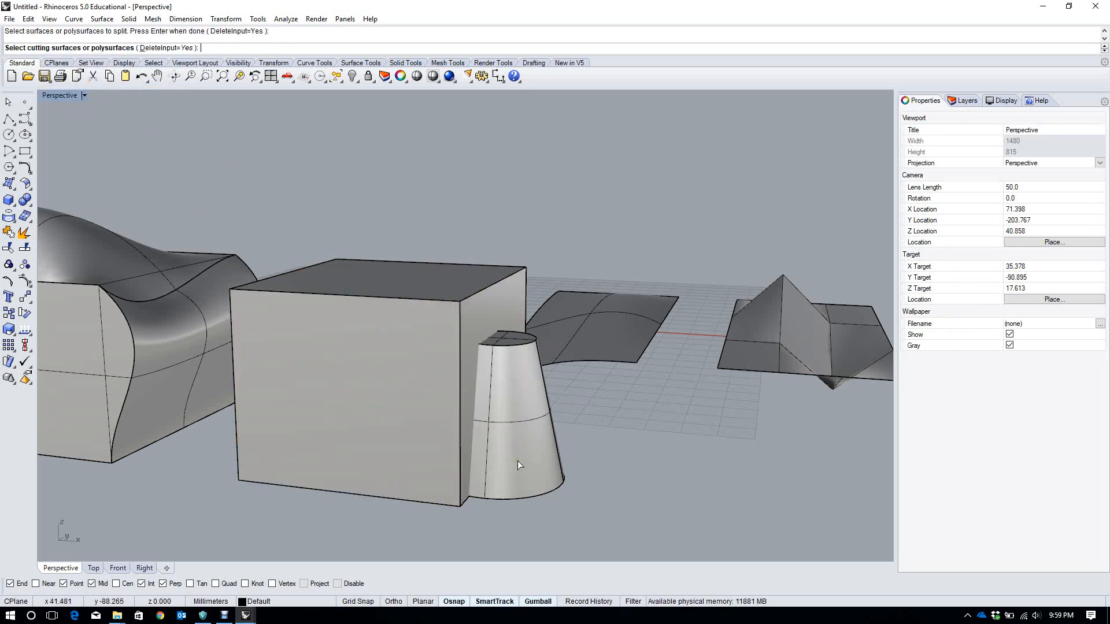
{"action": "left_click", "coordinate": [518, 460]}
{"action": "key", "text": "Return"}
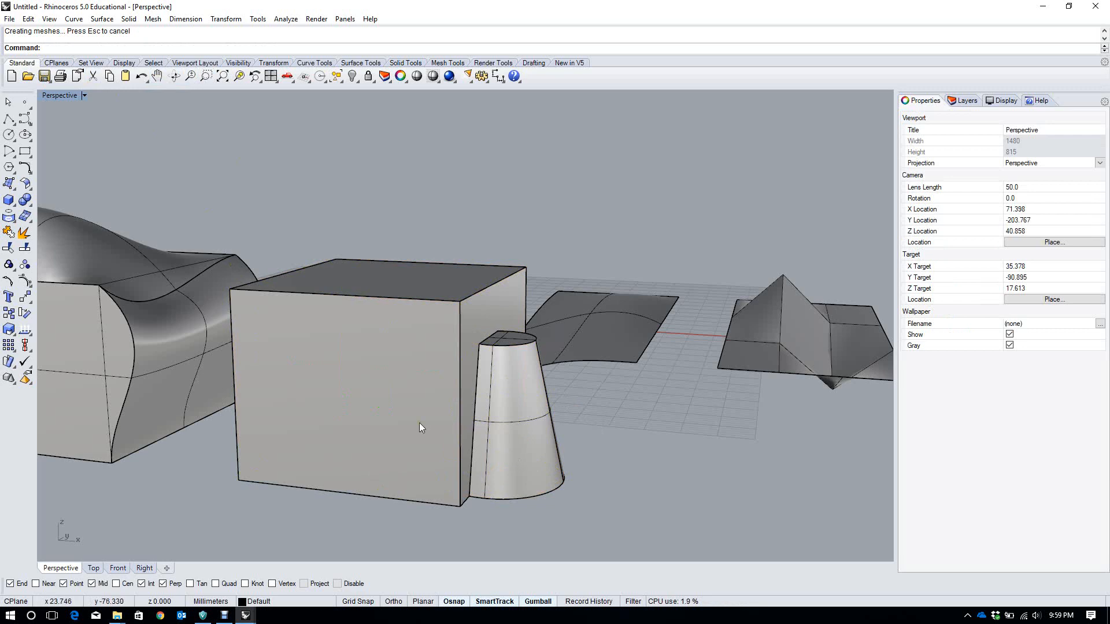
Select the truncated cone and move it along X away from the box
{"action": "left_click", "coordinate": [429, 418]}
{"action": "right_click_drag", "start_coordinate": [429, 418], "coordinate": [463, 413]}
{"action": "left_click", "coordinate": [504, 467]}
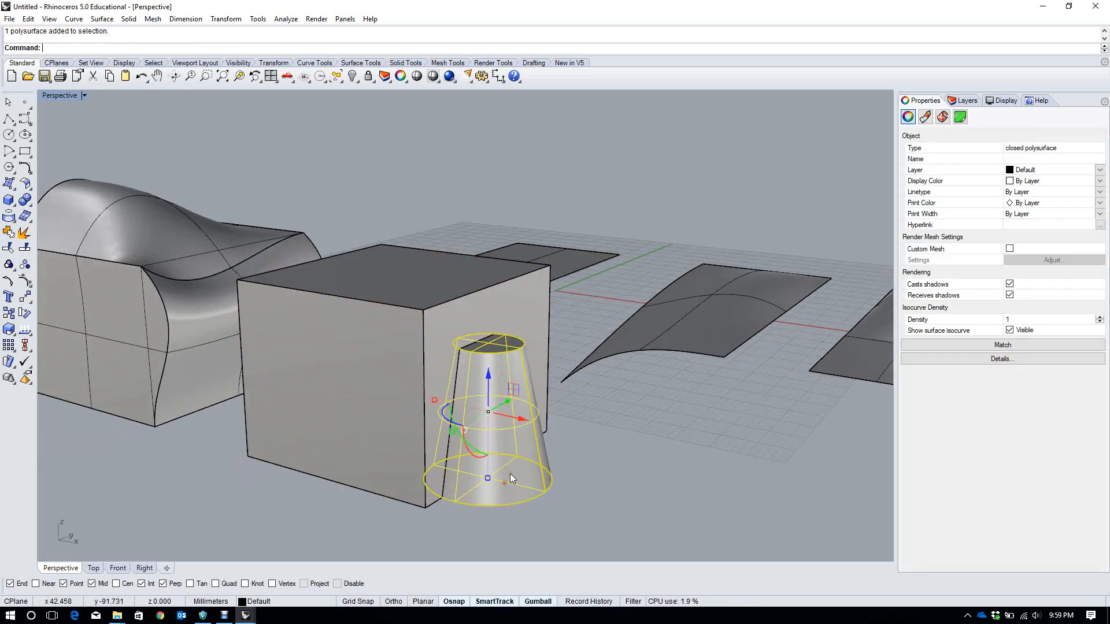
{"action": "left_click_drag", "start_coordinate": [512, 421], "coordinate": [648, 460]}
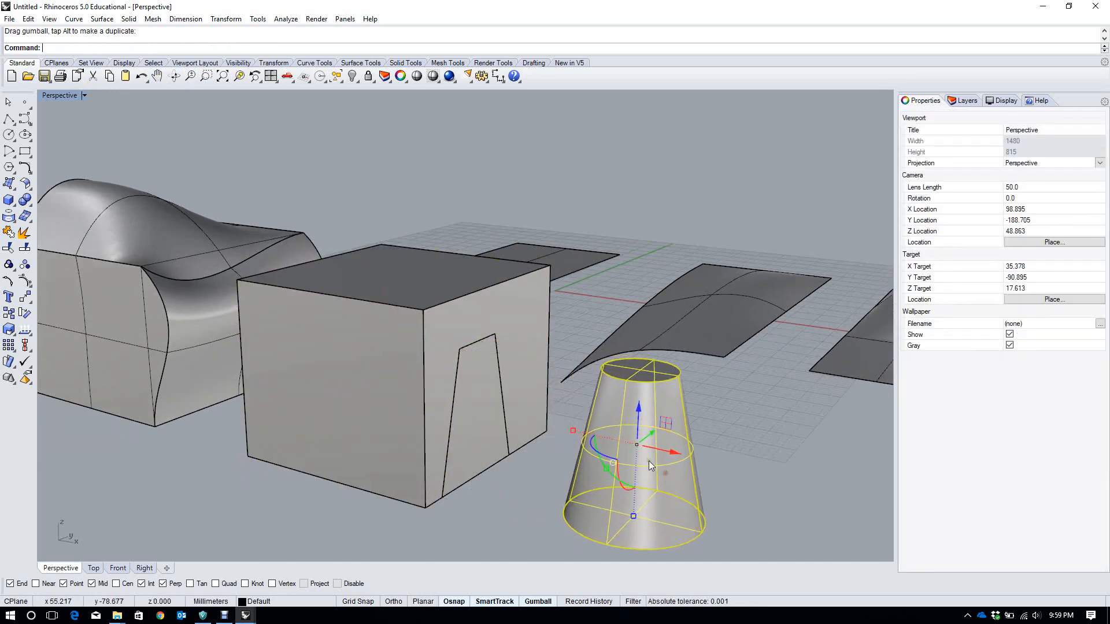
Try moving the wedge cut from the box out along X, and undo the moves and the split
{"action": "left_click", "coordinate": [487, 445]}
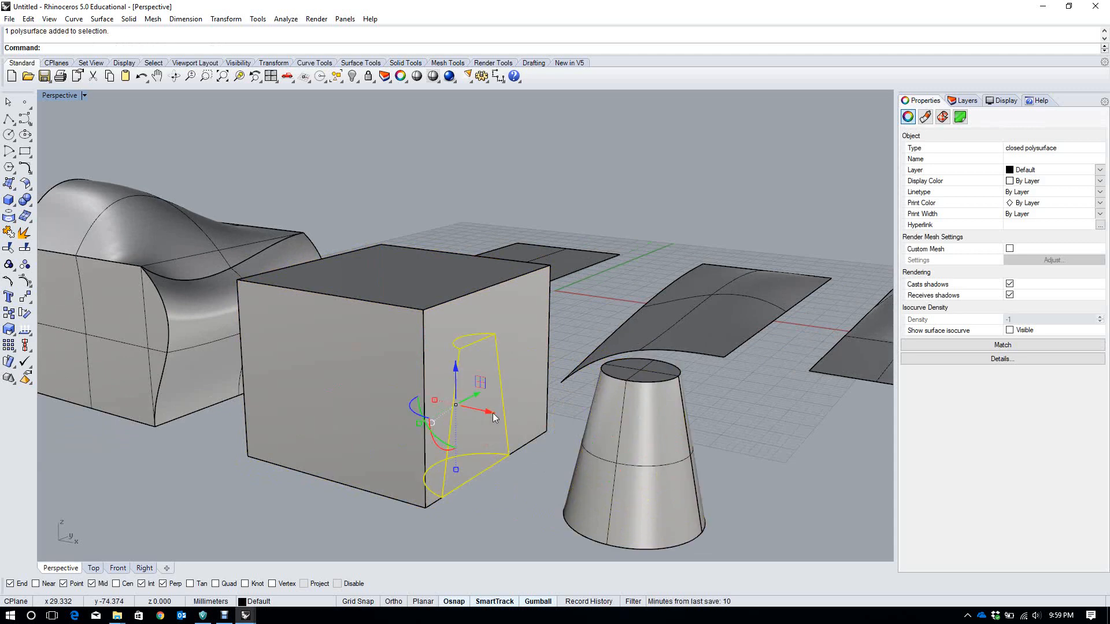
{"action": "left_click_drag", "start_coordinate": [492, 412], "coordinate": [525, 427]}
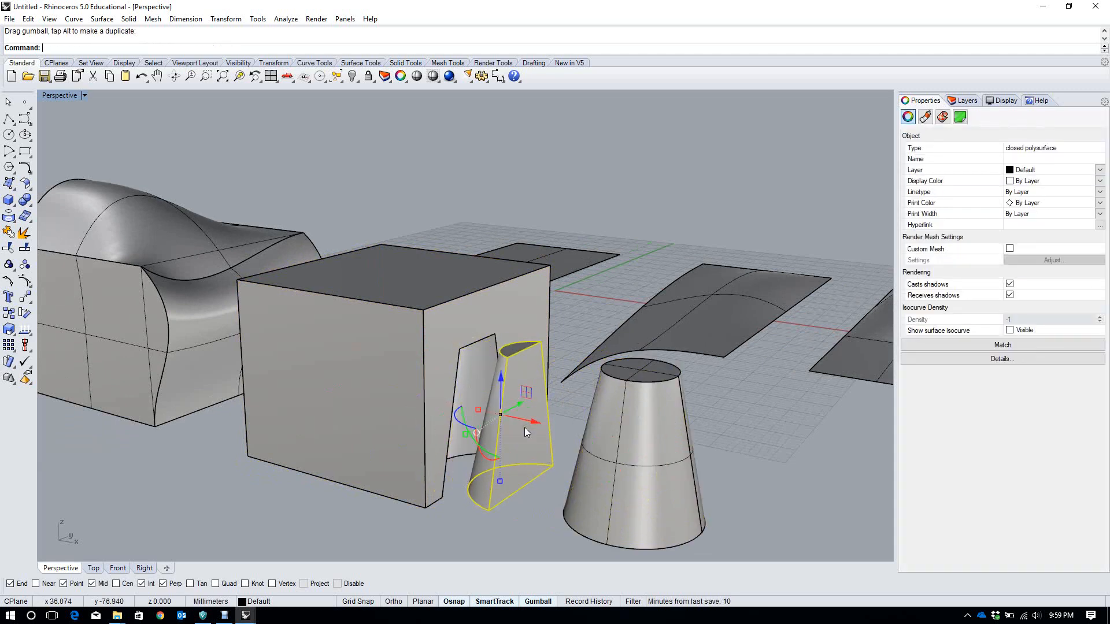
{"action": "key", "text": "ctrl+z"}
{"action": "right_click_drag", "start_coordinate": [518, 432], "coordinate": [528, 413]}
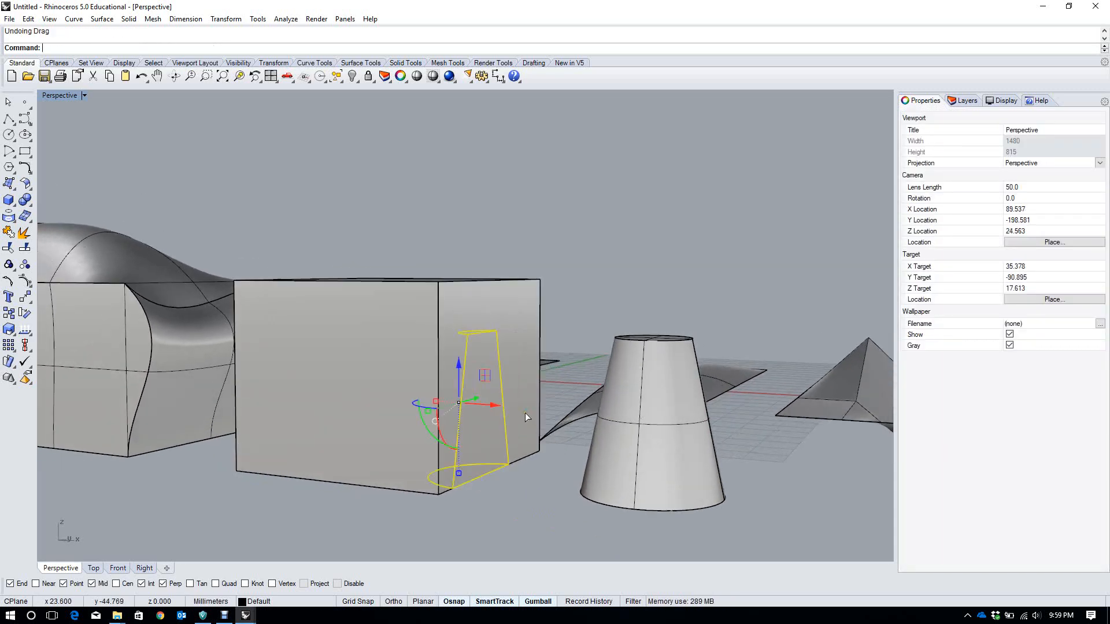
{"action": "left_click_drag", "start_coordinate": [489, 408], "coordinate": [549, 511]}
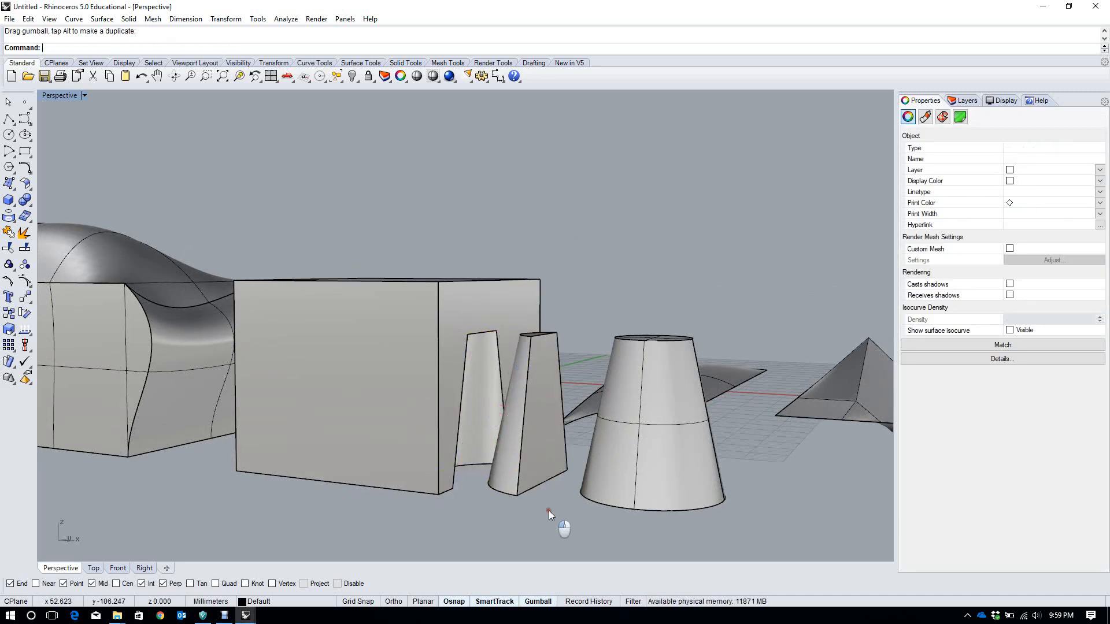
{"action": "right_click_drag", "start_coordinate": [549, 511], "coordinate": [467, 421]}
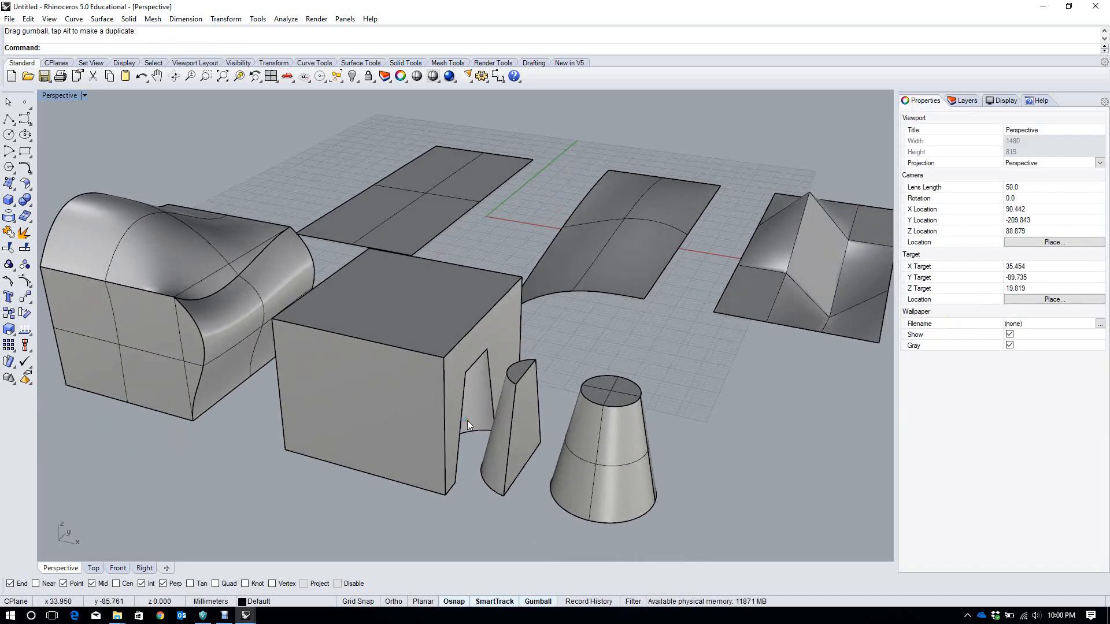
{"action": "key", "text": "ctrl+z"}
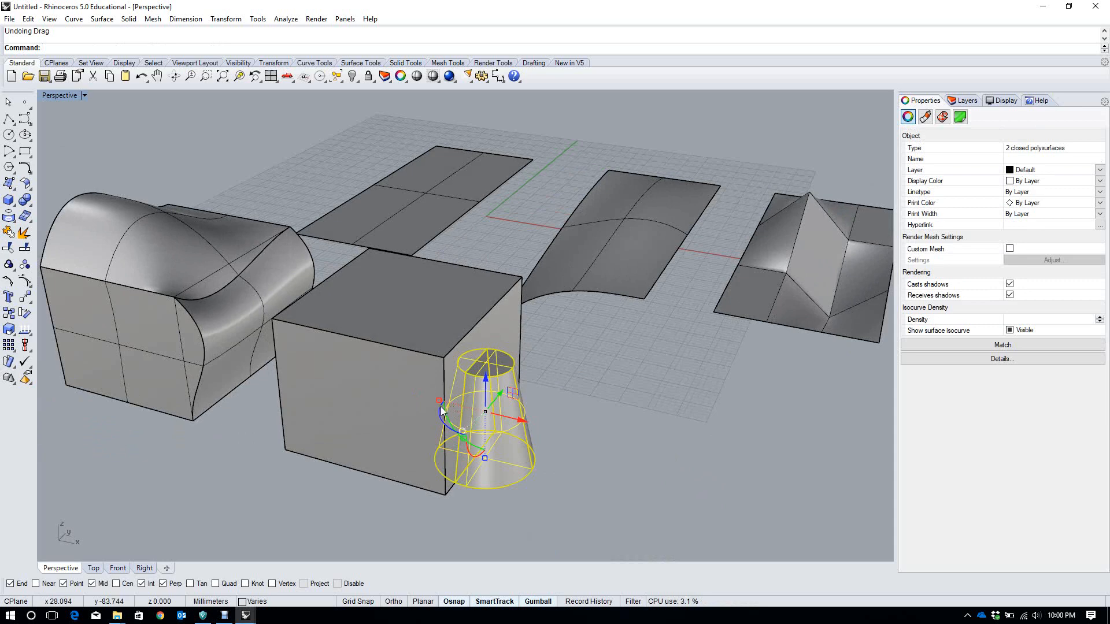
{"action": "key", "text": "ctrl+z"}
{"action": "left_click", "coordinate": [485, 422]}
{"action": "right_click", "coordinate": [481, 425]}
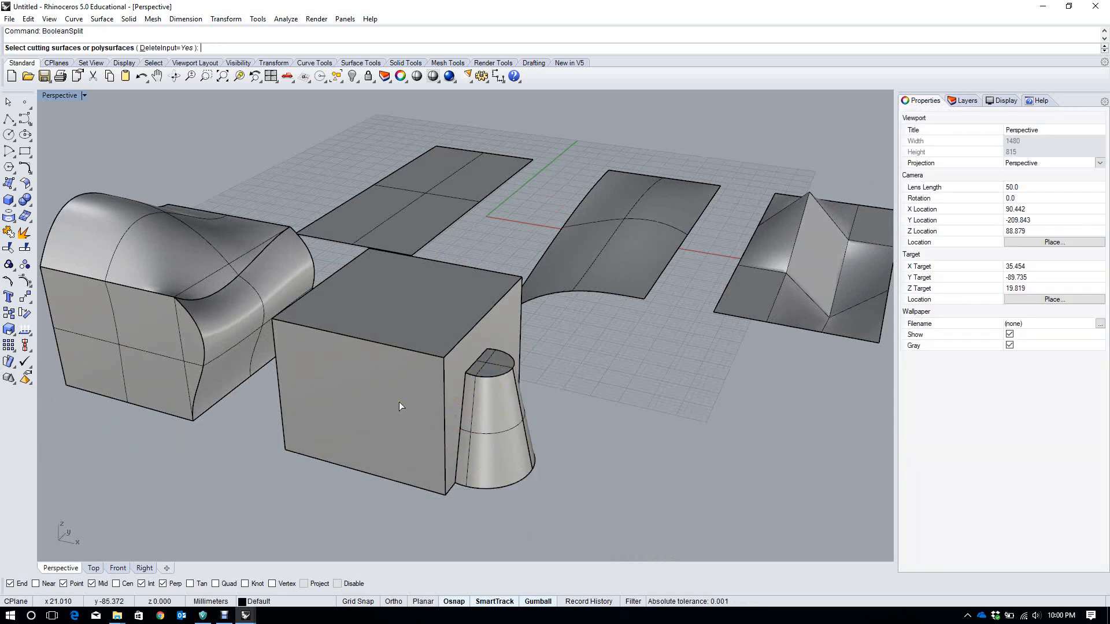
{"action": "left_click", "coordinate": [374, 408]}
{"action": "left_click", "coordinate": [422, 407]}
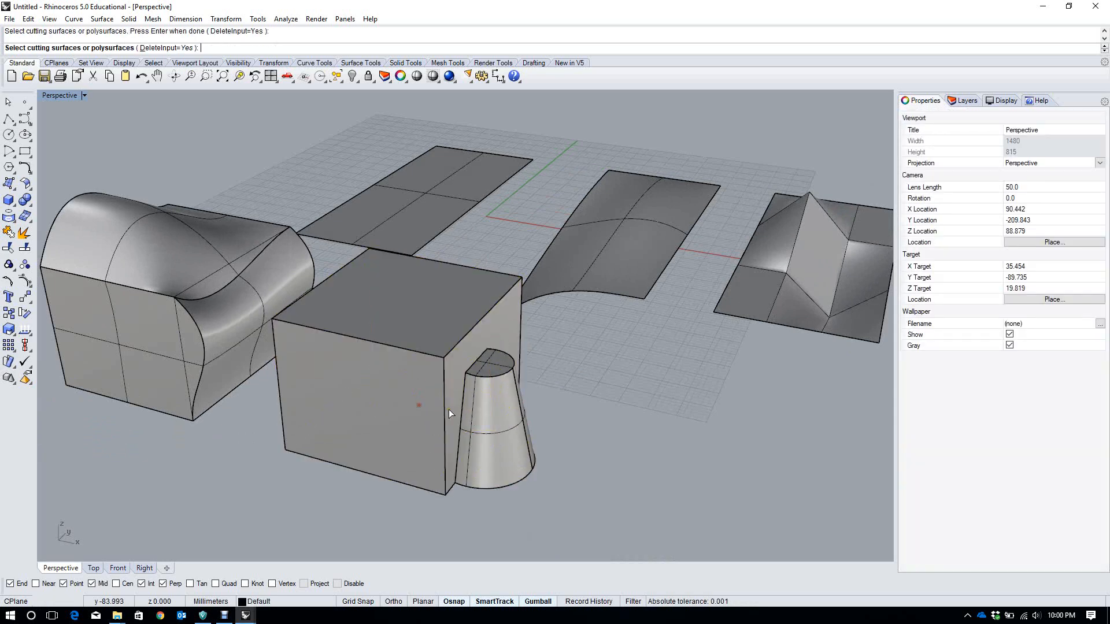
{"action": "left_click", "coordinate": [451, 410]}
{"action": "key", "text": "Return"}
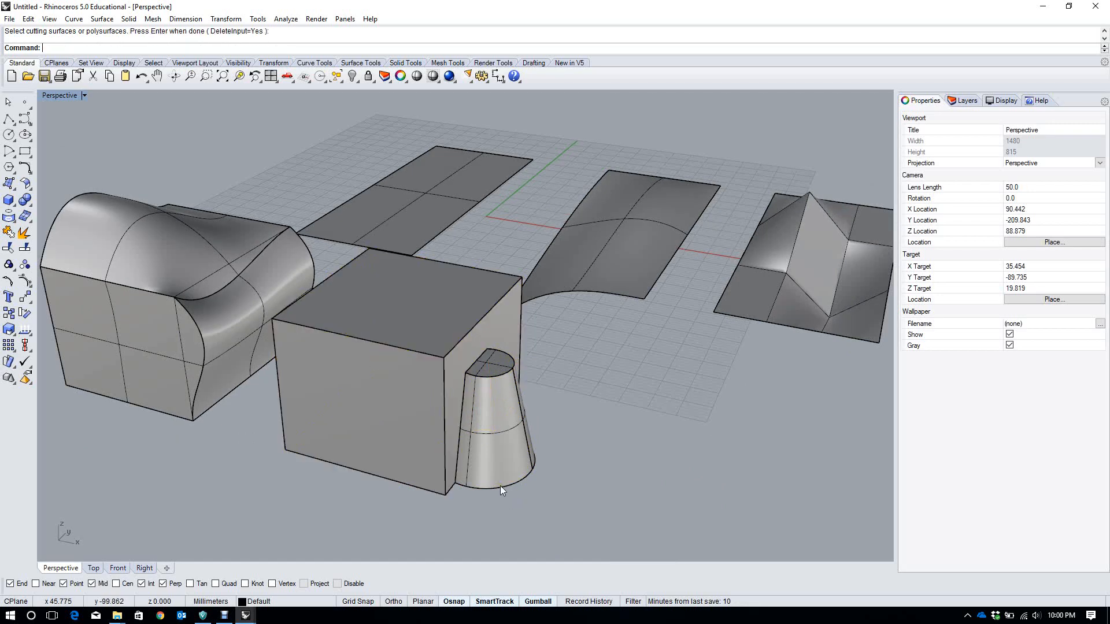
Subtract the wedge overlapping the truncated cone from the cone with BooleanDifference, deleting the input solids
{"action": "type", "text": "Bo"}
{"action": "key", "text": "Return"}
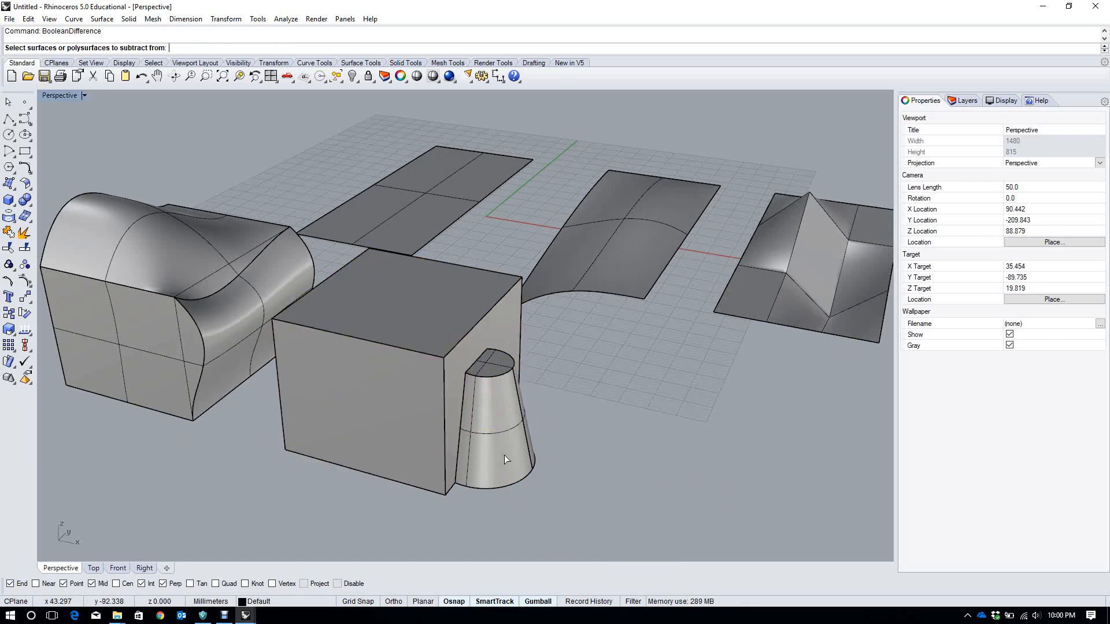
{"action": "left_click", "coordinate": [504, 455]}
{"action": "scroll", "coordinate": [483, 460], "scroll_direction": "up", "scroll_amount": 8}
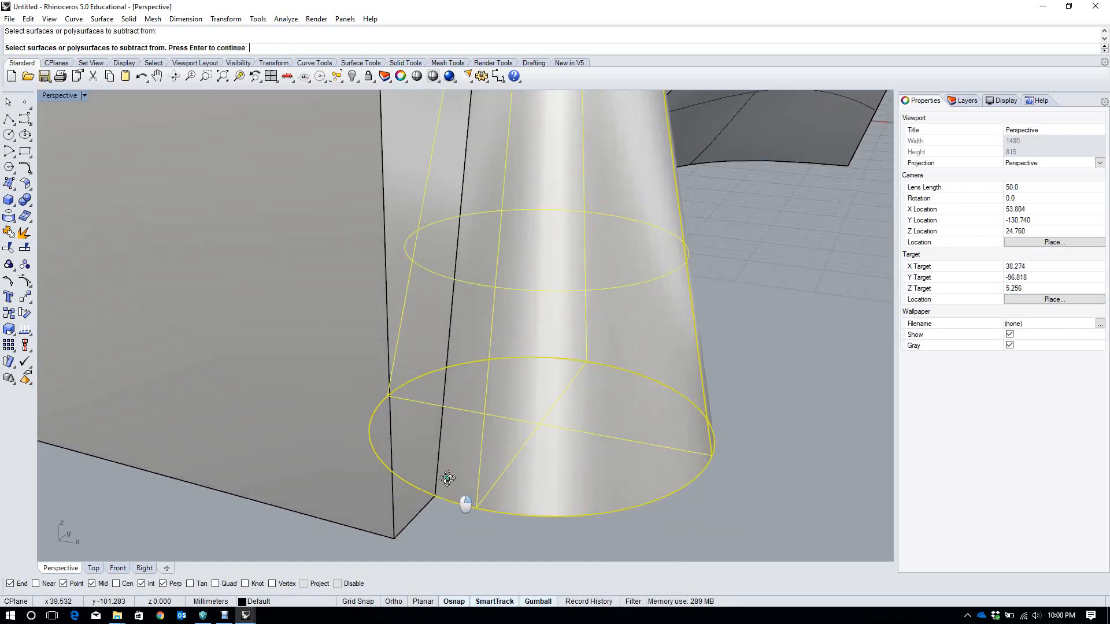
{"action": "right_click_drag", "start_coordinate": [458, 504], "coordinate": [460, 435]}
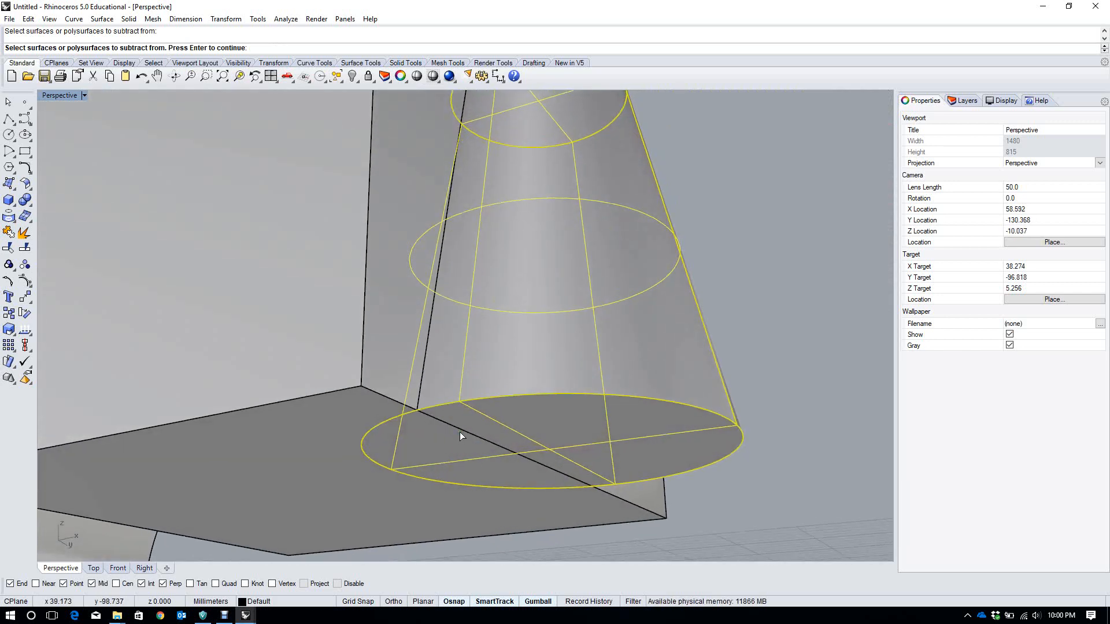
{"action": "key", "text": "Return"}
{"action": "scroll", "coordinate": [460, 431], "scroll_direction": "down", "scroll_amount": 4}
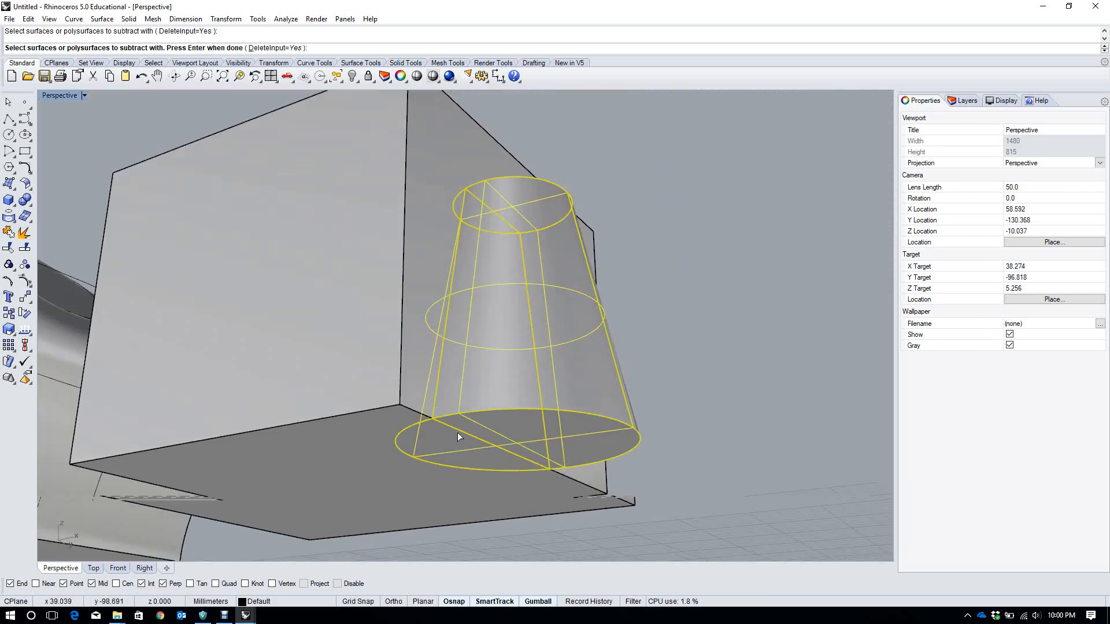
{"action": "scroll", "coordinate": [456, 432], "scroll_direction": "down", "scroll_amount": 5}
{"action": "scroll", "coordinate": [457, 428], "scroll_direction": "up", "scroll_amount": 5}
{"action": "key", "text": "Return"}
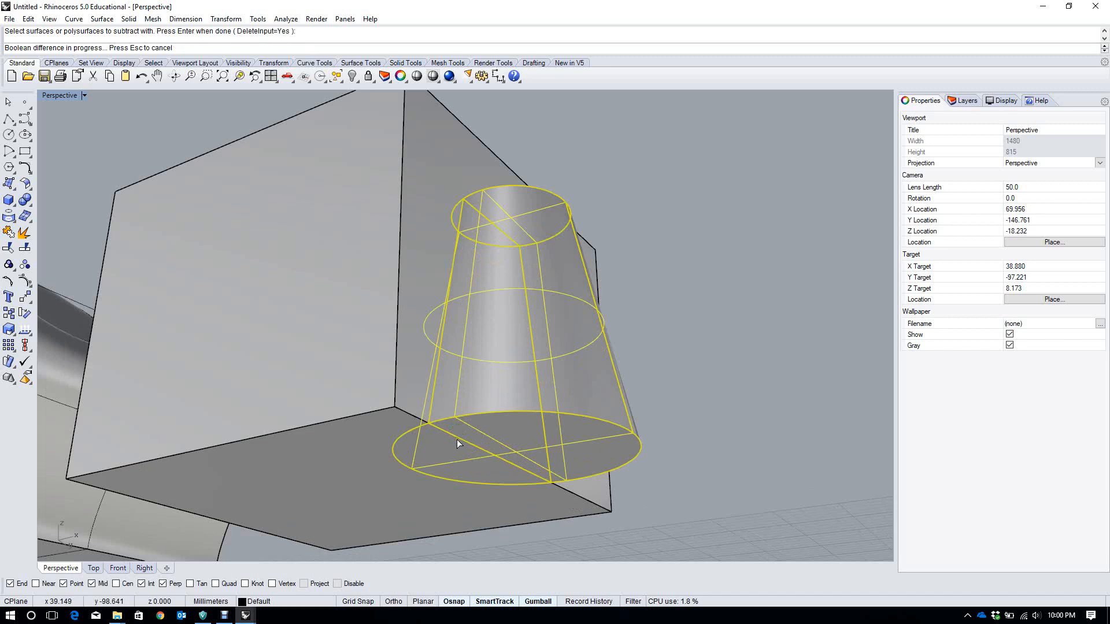
Try moving the trimmed cone along X away from the box, and inspect its cut side
{"action": "scroll", "coordinate": [518, 406], "scroll_direction": "down", "scroll_amount": 5}
{"action": "left_click", "coordinate": [528, 422]}
{"action": "scroll", "coordinate": [537, 426], "scroll_direction": "up", "scroll_amount": 2}
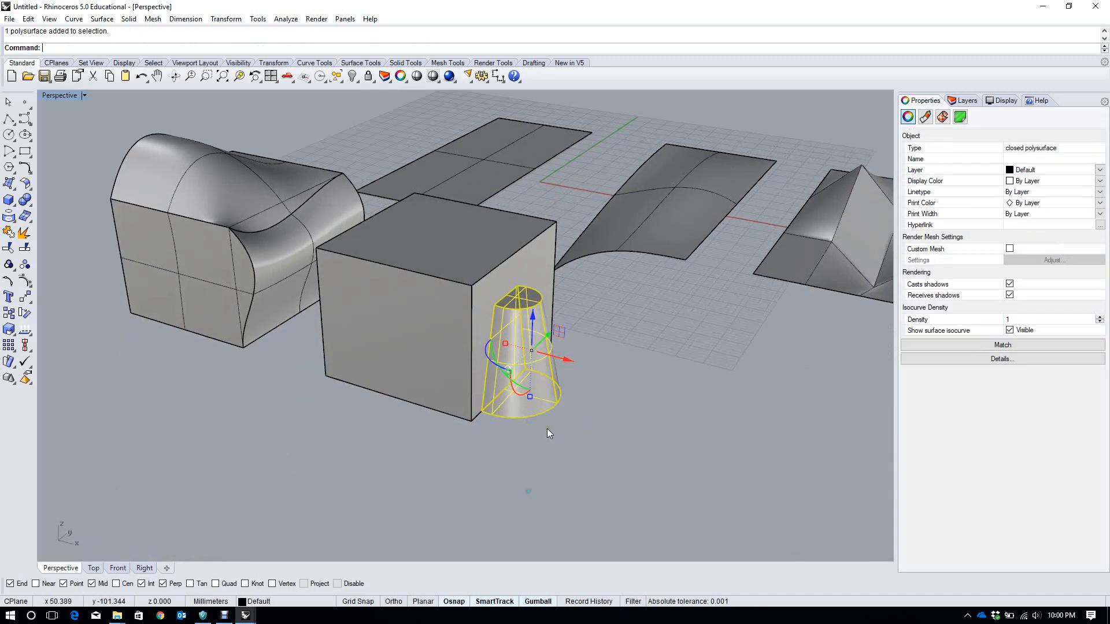
{"action": "left_click_drag", "start_coordinate": [566, 352], "coordinate": [648, 401]}
{"action": "left_click", "coordinate": [702, 424]}
{"action": "right_click_drag", "start_coordinate": [702, 424], "coordinate": [504, 410]}
Undo back to the whole truncated cone standing clear of the box, and redo its move into the box
{"action": "key", "text": "ctrl+z"}
{"action": "key", "text": "ctrl+z"}
{"action": "key", "text": "ctrl+z"}
{"action": "key", "text": "ctrl+z"}
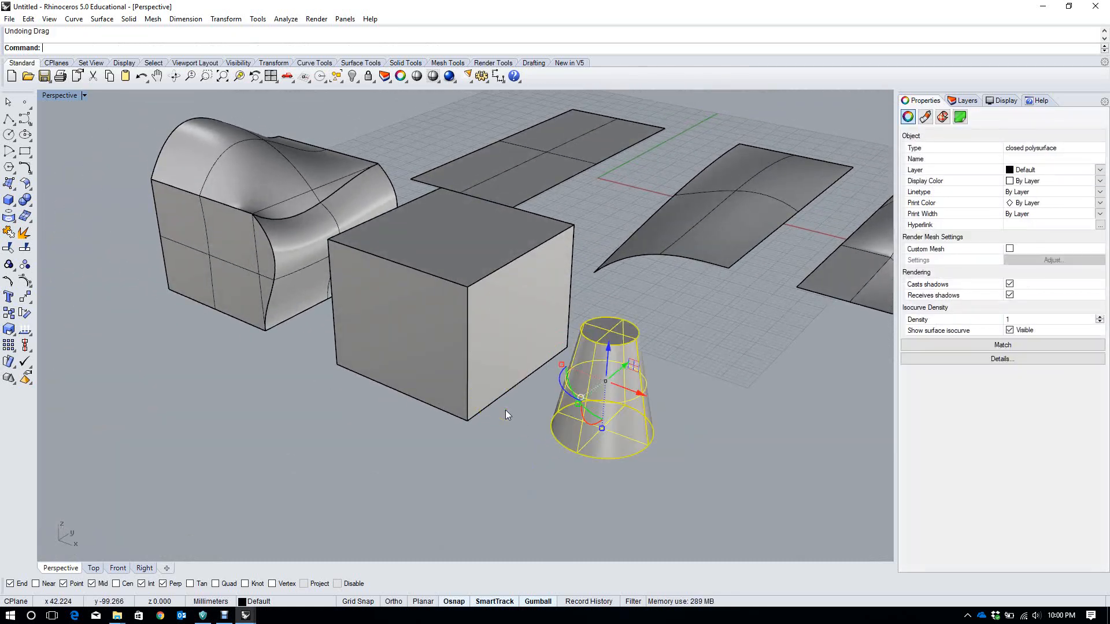
{"action": "key", "text": "ctrl+y"}
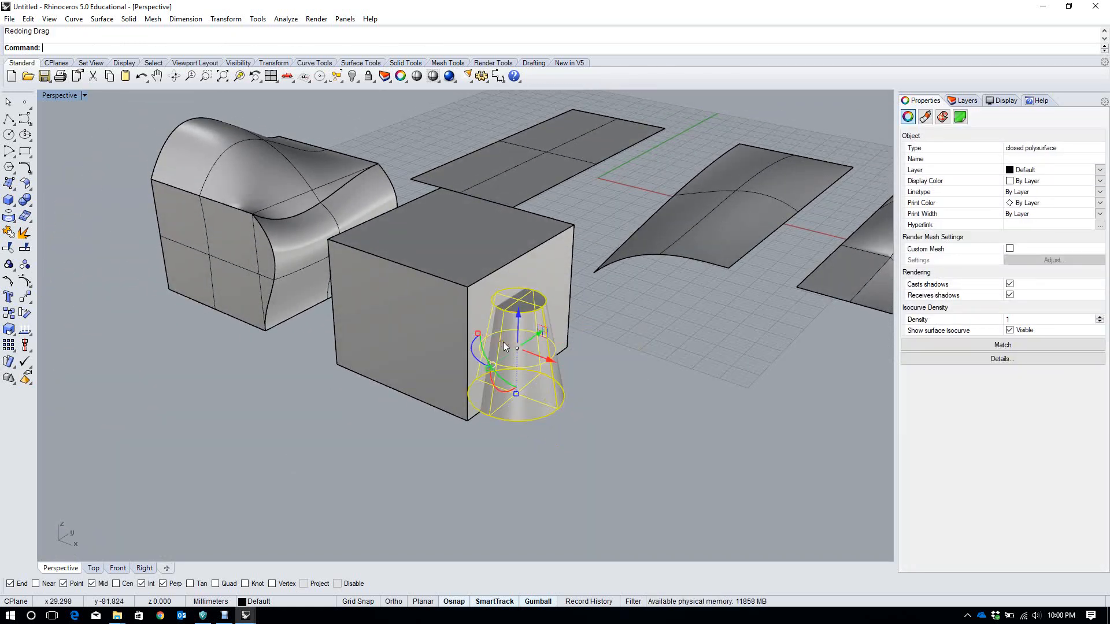
{"action": "left_click", "coordinate": [139, 113]}
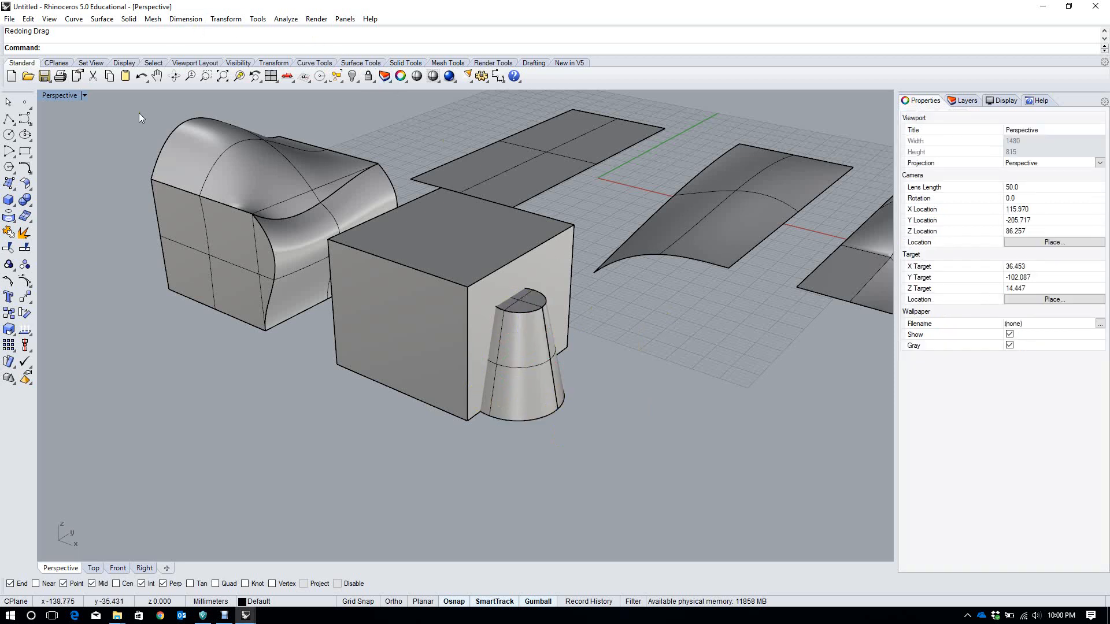
Try a BooleanIntersection with the box as first set and the truncated cone as second set, inspect the piece, and undo it
{"action": "type", "text": "BooleanDifference"}
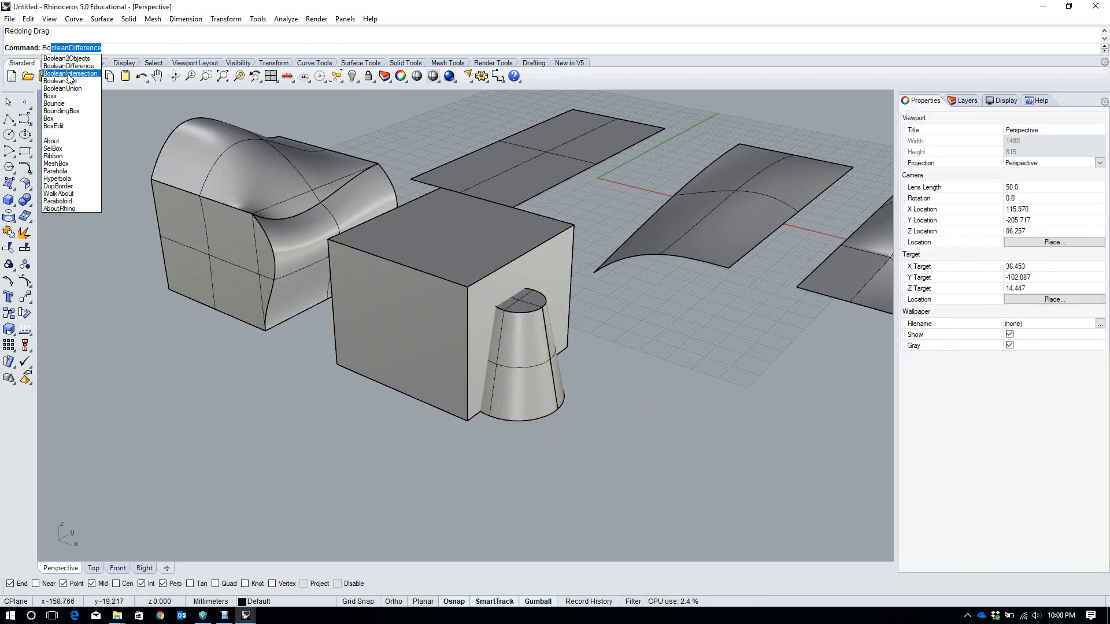
{"action": "left_click", "coordinate": [69, 74]}
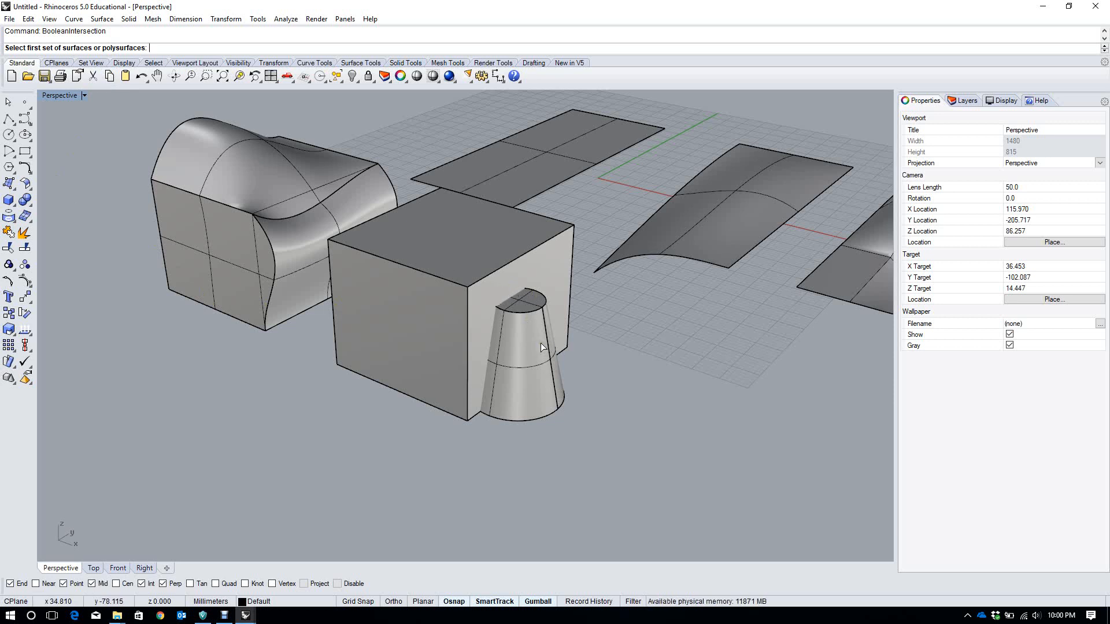
{"action": "left_click", "coordinate": [429, 348]}
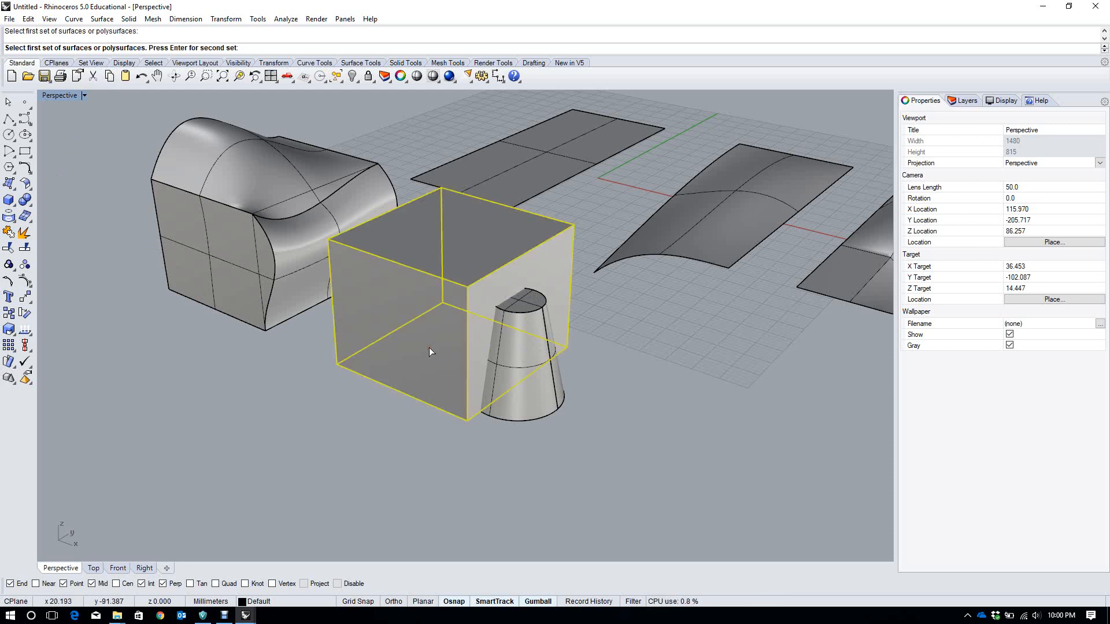
{"action": "key", "text": "Return"}
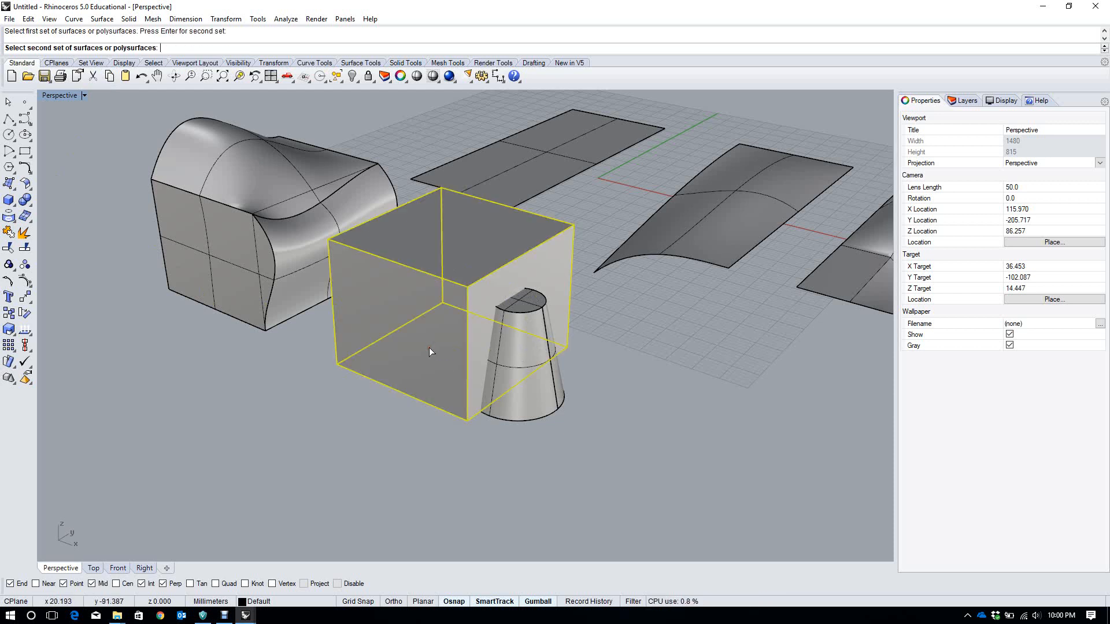
{"action": "left_click", "coordinate": [519, 371]}
{"action": "key", "text": "Return"}
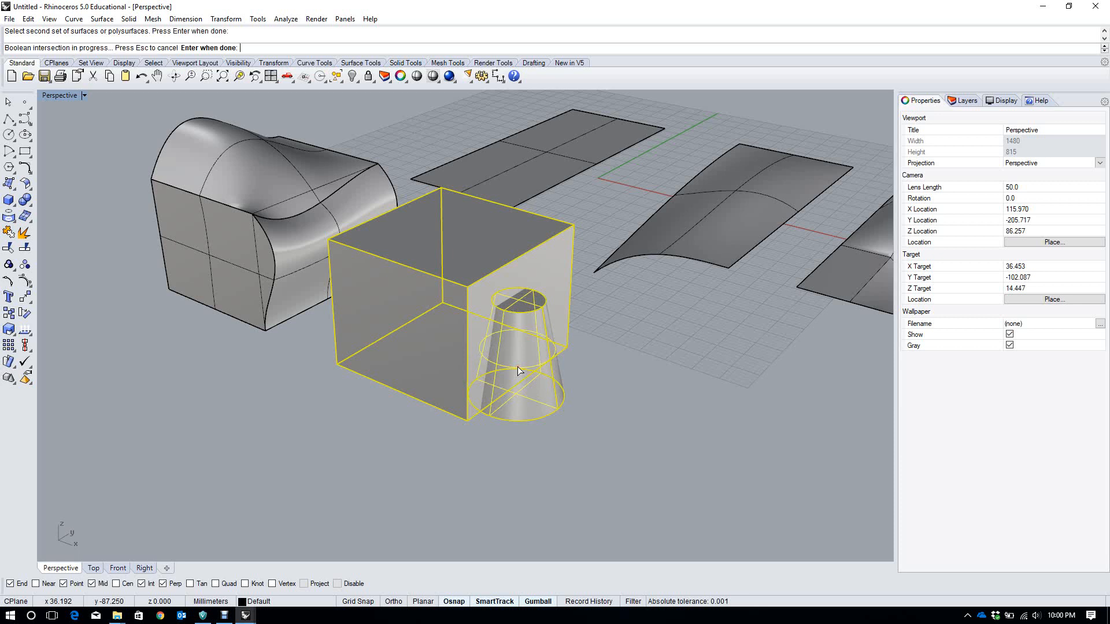
{"action": "right_click_drag", "start_coordinate": [526, 387], "coordinate": [543, 400]}
{"action": "left_click_drag", "start_coordinate": [542, 396], "coordinate": [439, 348]}
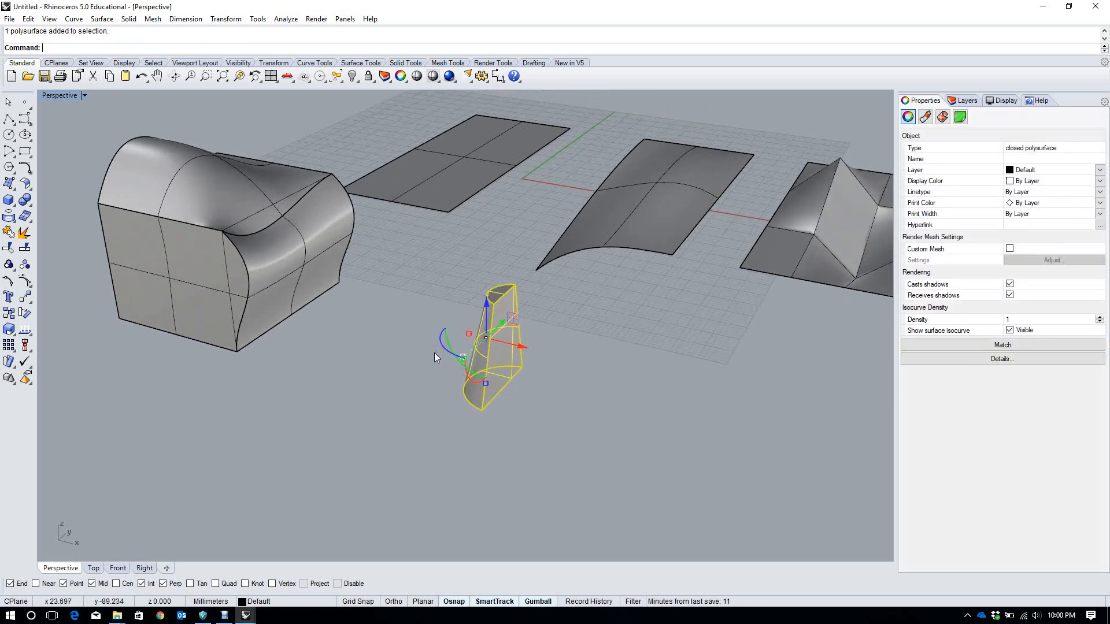
{"action": "key", "text": "ctrl+z"}
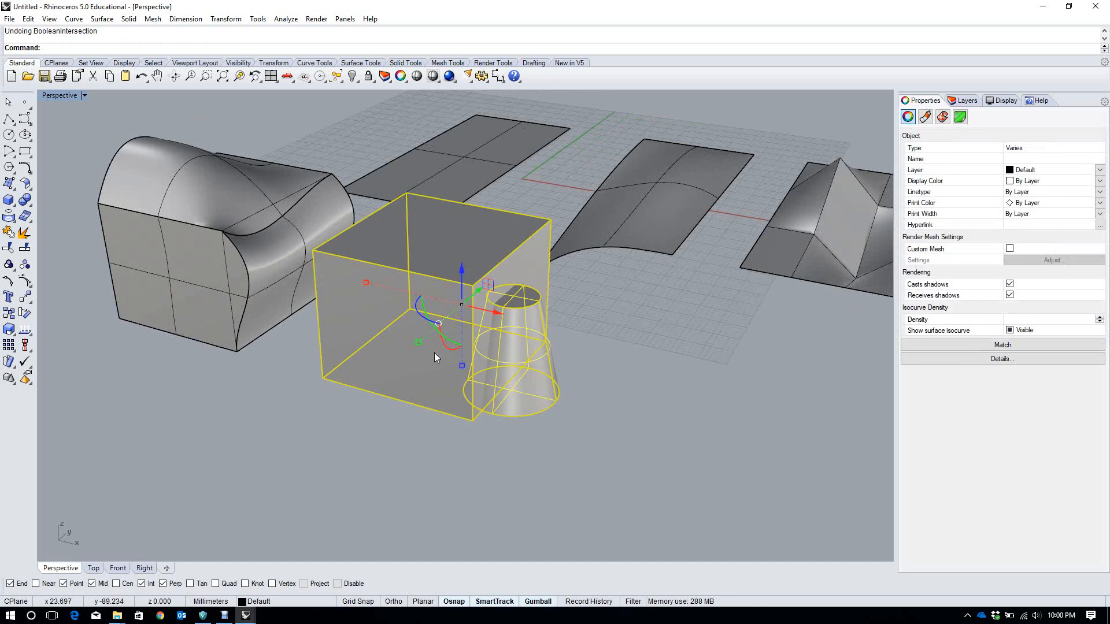
Merge the selected box and truncated cone with BooleanUnion, and select the merged solid
{"action": "type", "text": "BooleanDifference"}
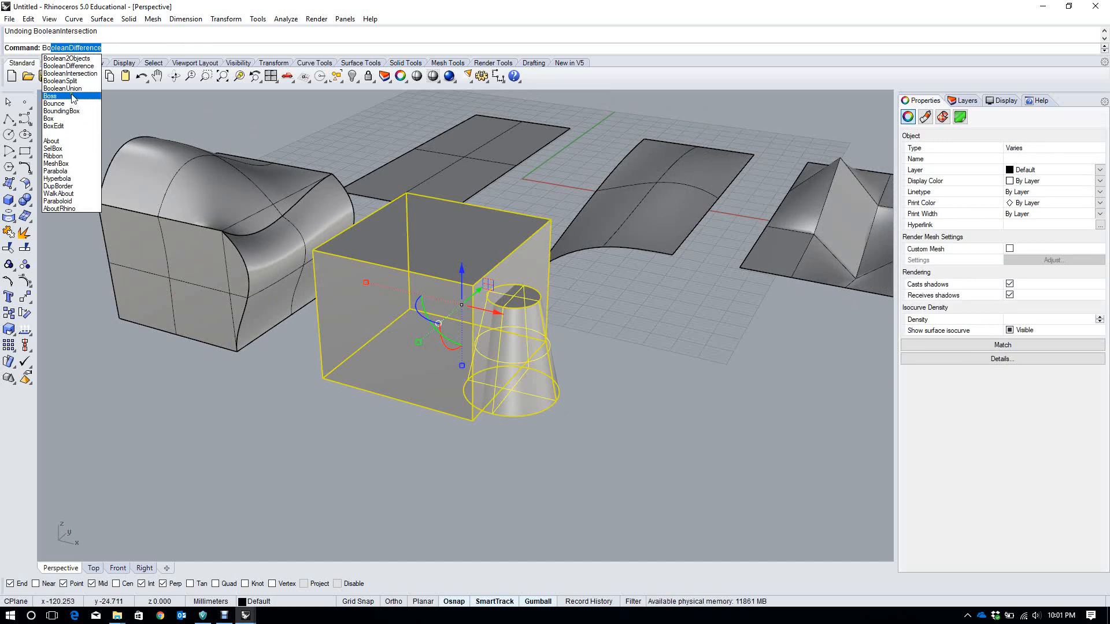
{"action": "left_click", "coordinate": [73, 95]}
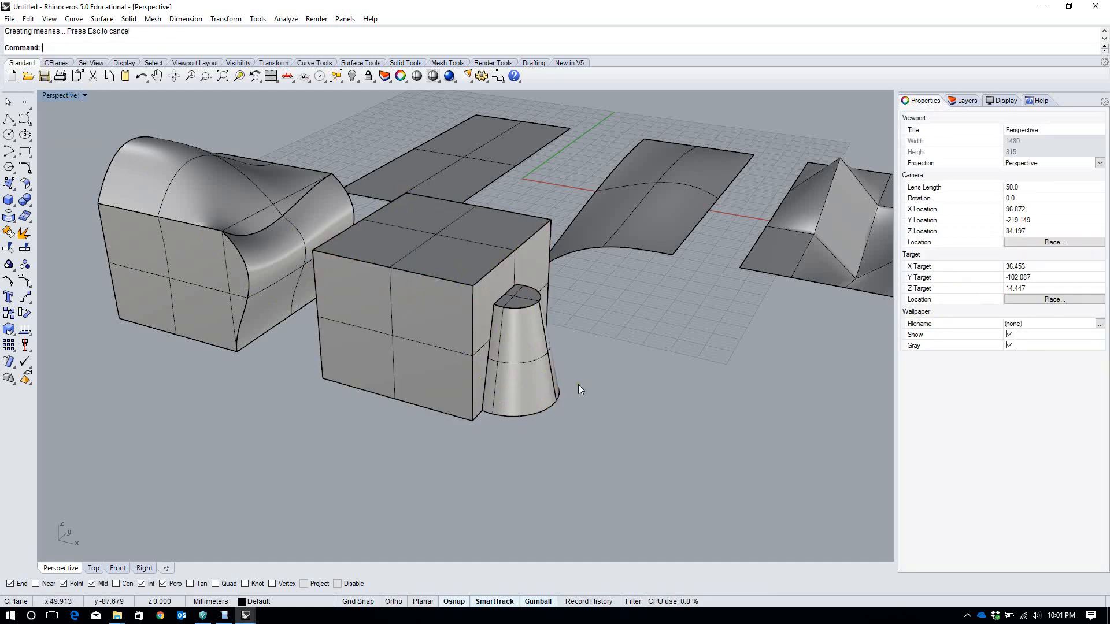
{"action": "left_click", "coordinate": [559, 386]}
Move the merged solid along X away from the deformed box, shift it partway back, and deselect it
{"action": "left_click_drag", "start_coordinate": [485, 318], "coordinate": [757, 436]}
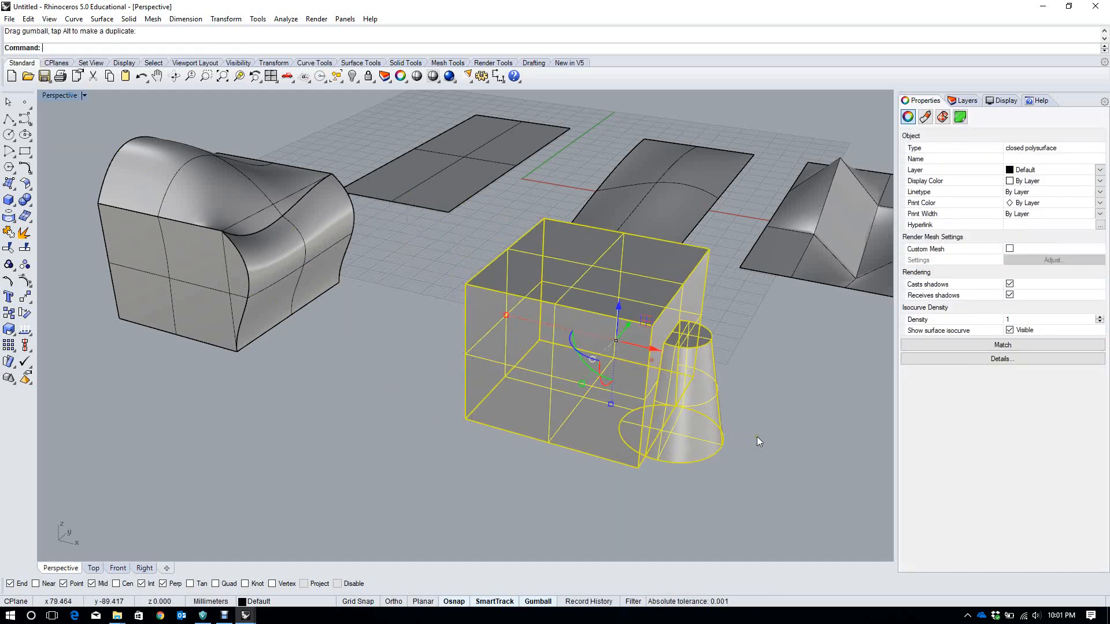
{"action": "left_click", "coordinate": [767, 433]}
{"action": "left_click", "coordinate": [685, 413]}
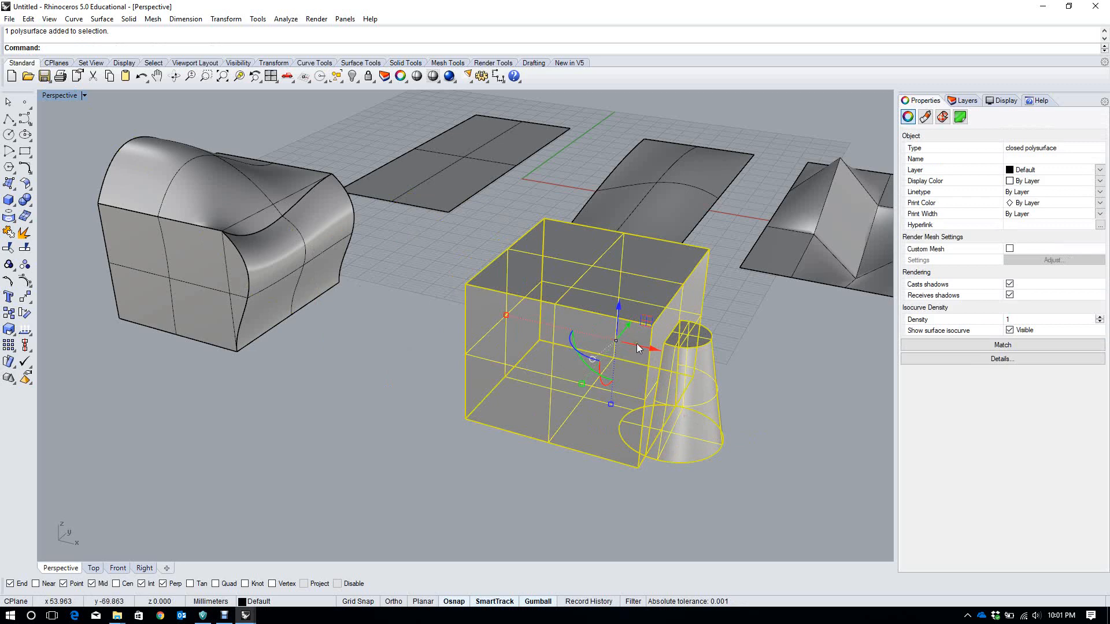
{"action": "left_click_drag", "start_coordinate": [636, 343], "coordinate": [575, 343]}
{"action": "right_click_drag", "start_coordinate": [615, 389], "coordinate": [512, 392]}
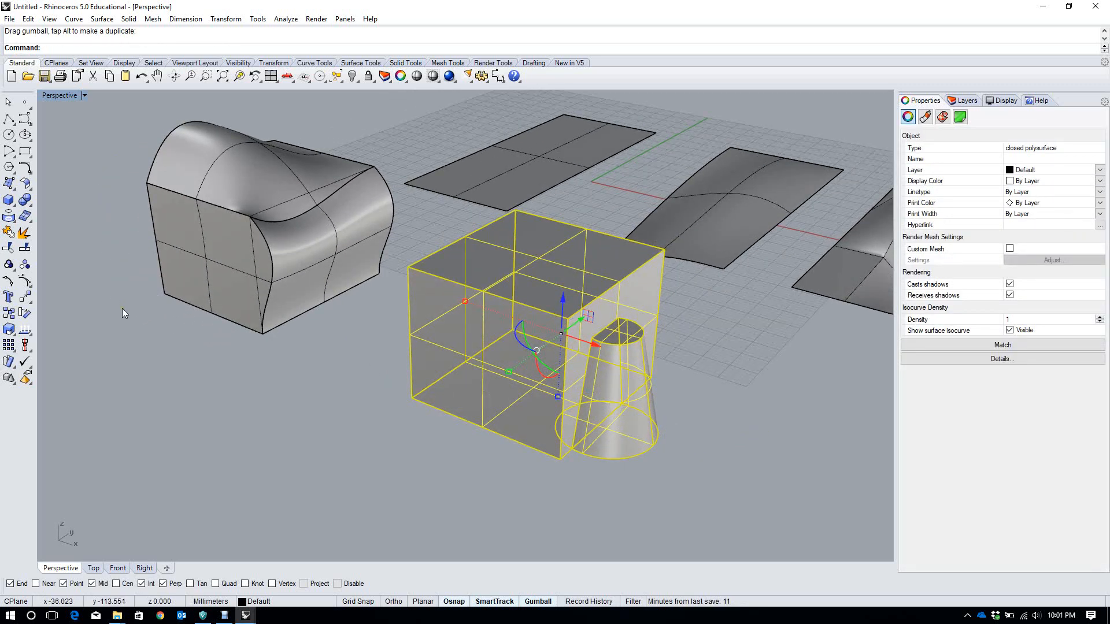
{"action": "left_click", "coordinate": [199, 369]}
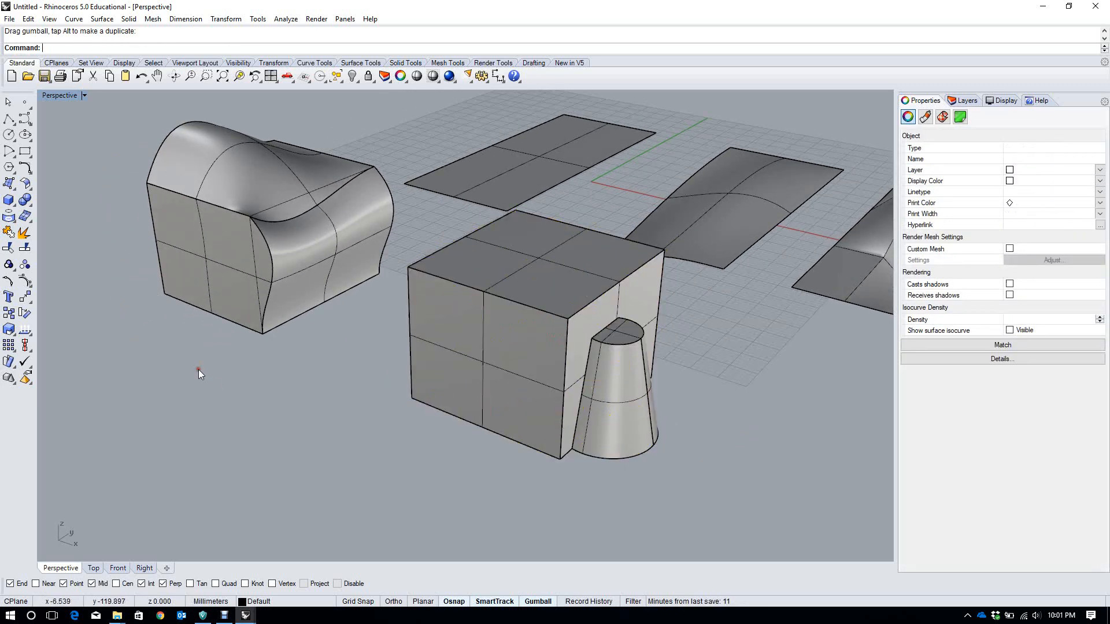
Draw a solid vertical truncated cone about 18.9 mm high in the empty area beside the merged solid
{"action": "left_click", "coordinate": [12, 205]}
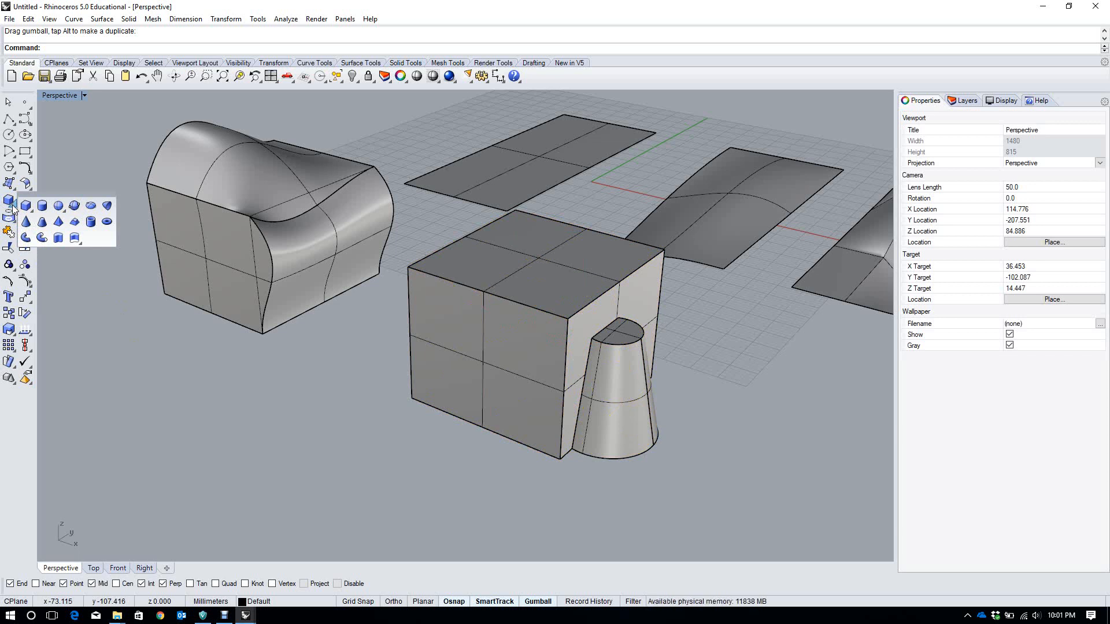
{"action": "left_click", "coordinate": [41, 222]}
{"action": "scroll", "coordinate": [268, 496], "scroll_direction": "down", "scroll_amount": 4}
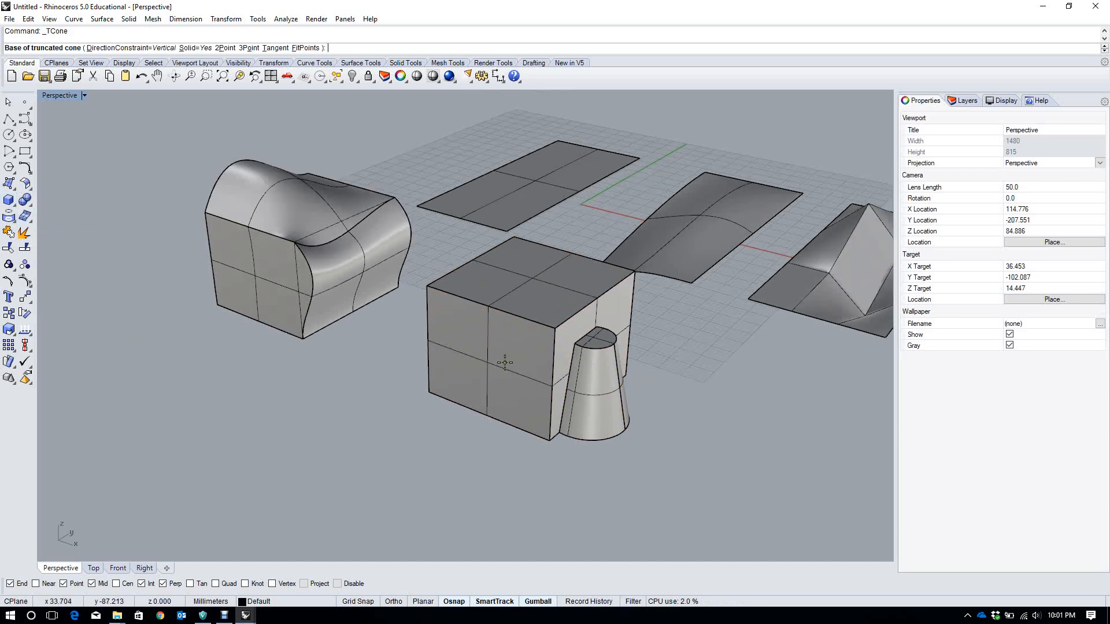
{"action": "scroll", "coordinate": [550, 485], "scroll_direction": "up", "scroll_amount": 1}
{"action": "scroll", "coordinate": [551, 484], "scroll_direction": "up", "scroll_amount": 2}
{"action": "left_click", "coordinate": [564, 454]}
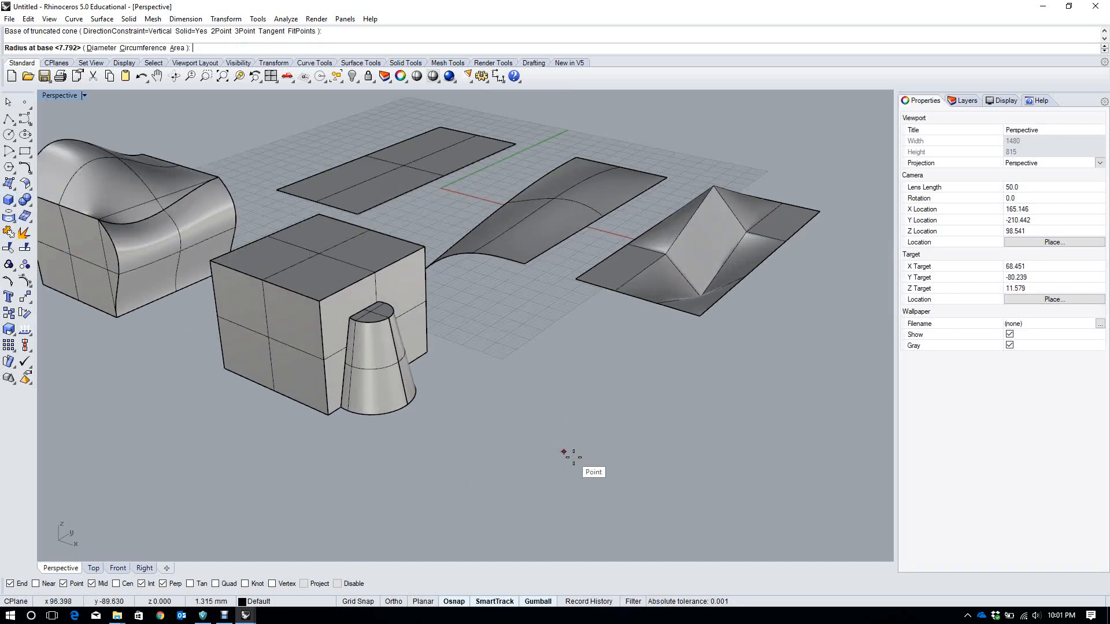
{"action": "left_click", "coordinate": [607, 477]}
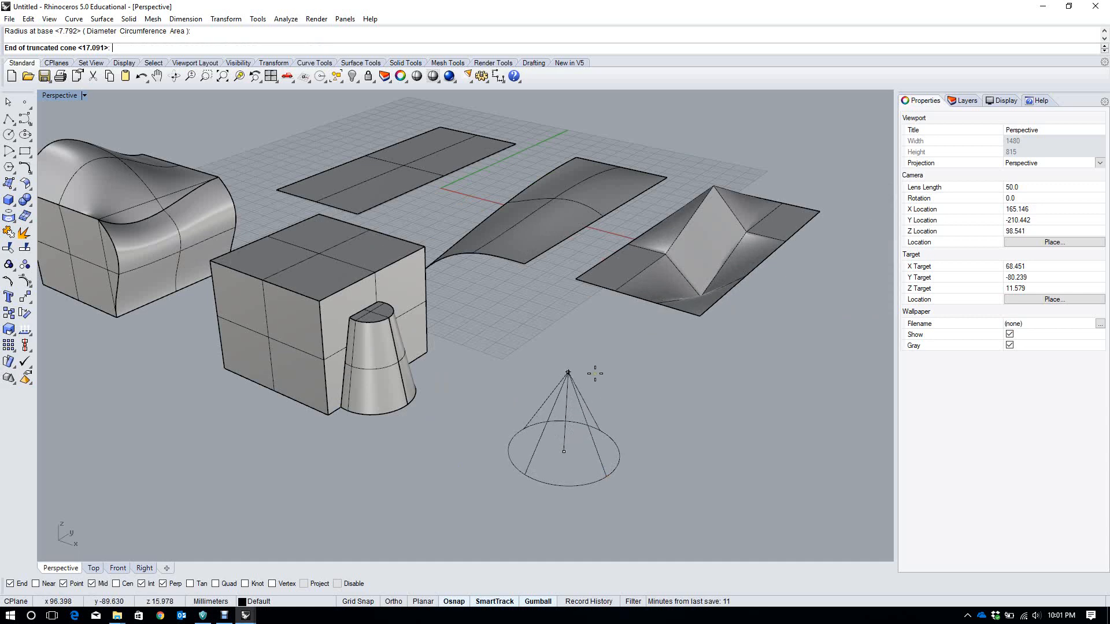
{"action": "left_click", "coordinate": [568, 356]}
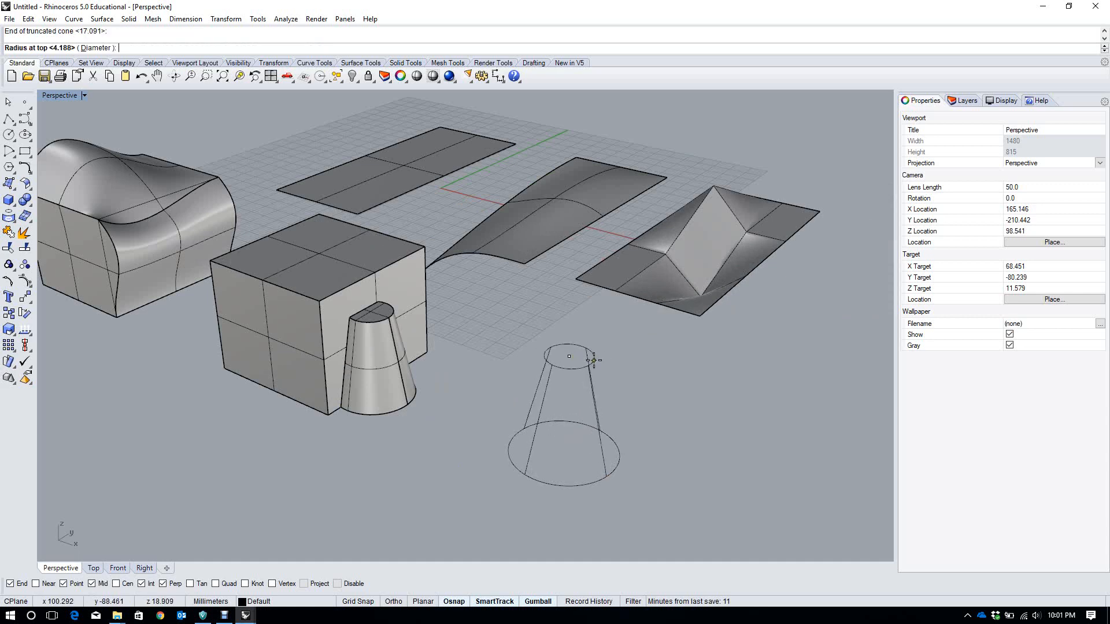
{"action": "left_click", "coordinate": [594, 361]}
Pick the top radius to complete the new truncated cone, then deselect it and frame it beside the merged solid
{"action": "left_click", "coordinate": [581, 387]}
{"action": "type", "text": "zs"}
{"action": "key", "text": "Return"}
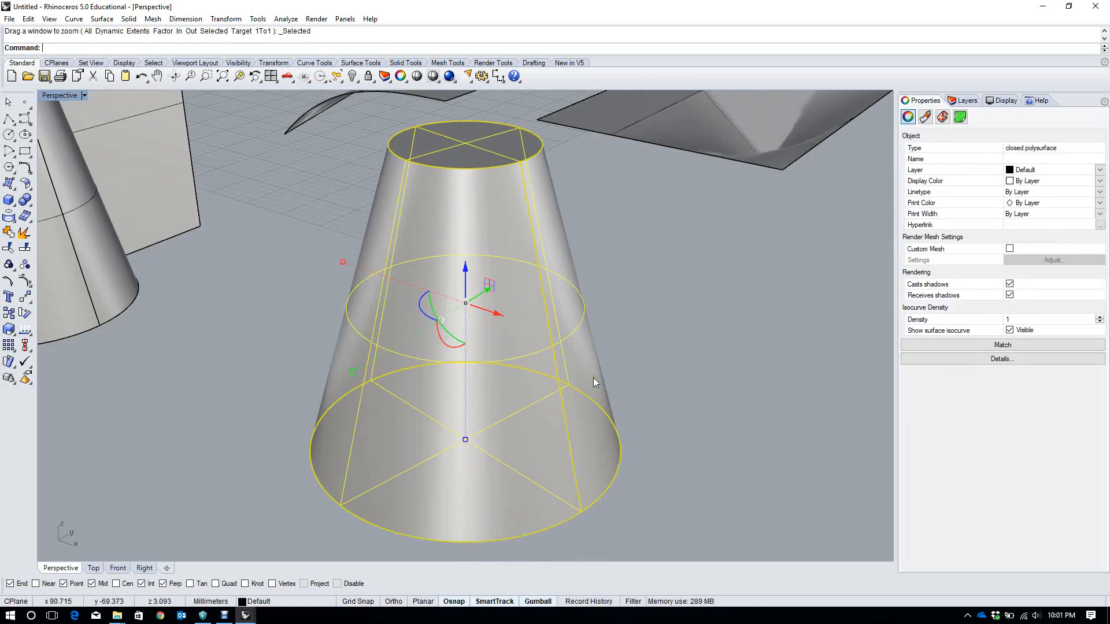
{"action": "left_click", "coordinate": [630, 389]}
{"action": "scroll", "coordinate": [613, 381], "scroll_direction": "down", "scroll_amount": 8}
{"action": "scroll", "coordinate": [585, 341], "scroll_direction": "up", "scroll_amount": 4}
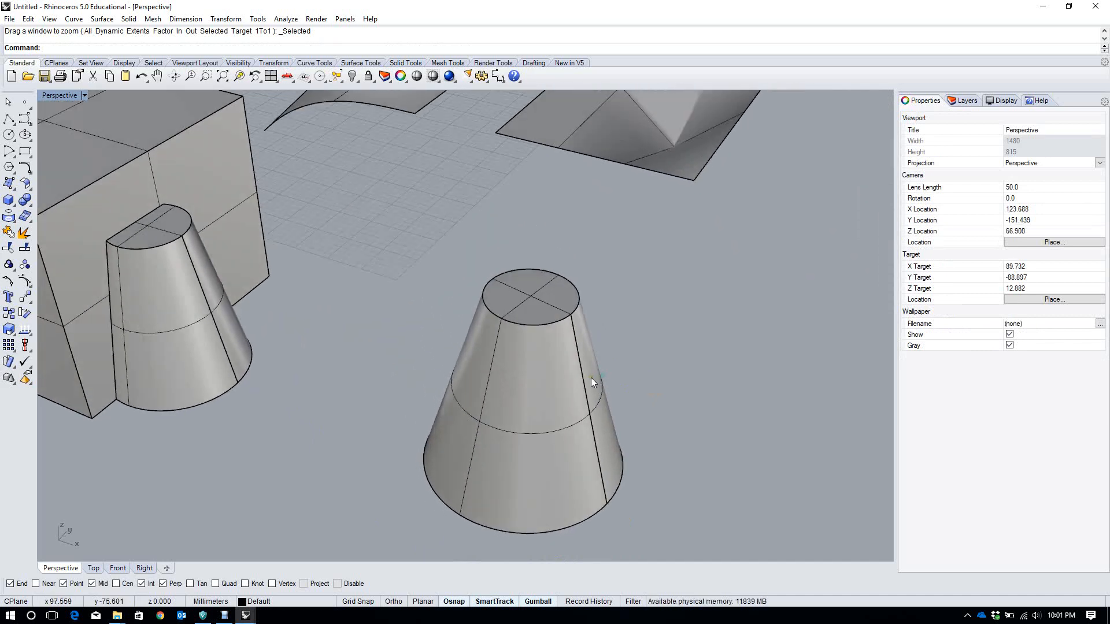
Extract the new truncated cone's top face with ExtractSrf and delete it, leaving the cone open
{"action": "type", "text": "ExtractSrf"}
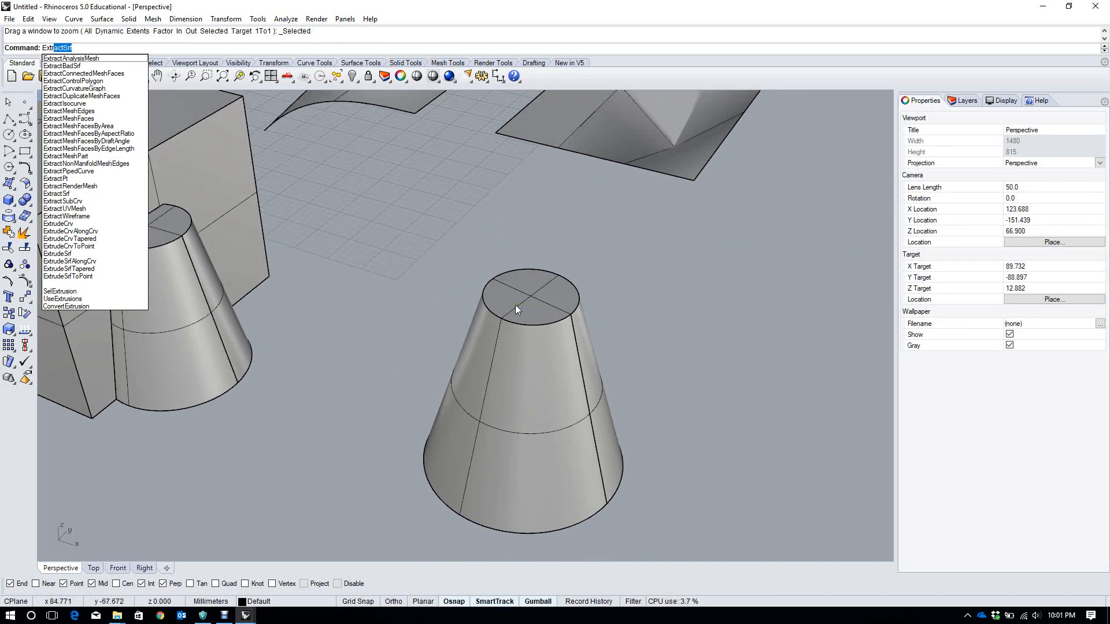
{"action": "key", "text": "Return"}
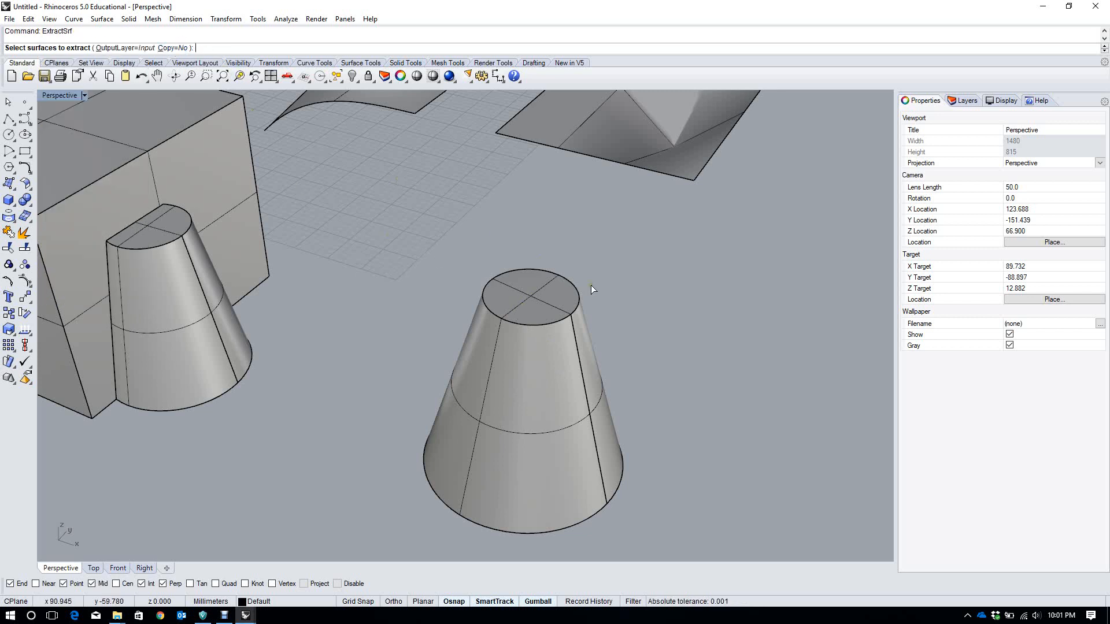
{"action": "left_click", "coordinate": [538, 298]}
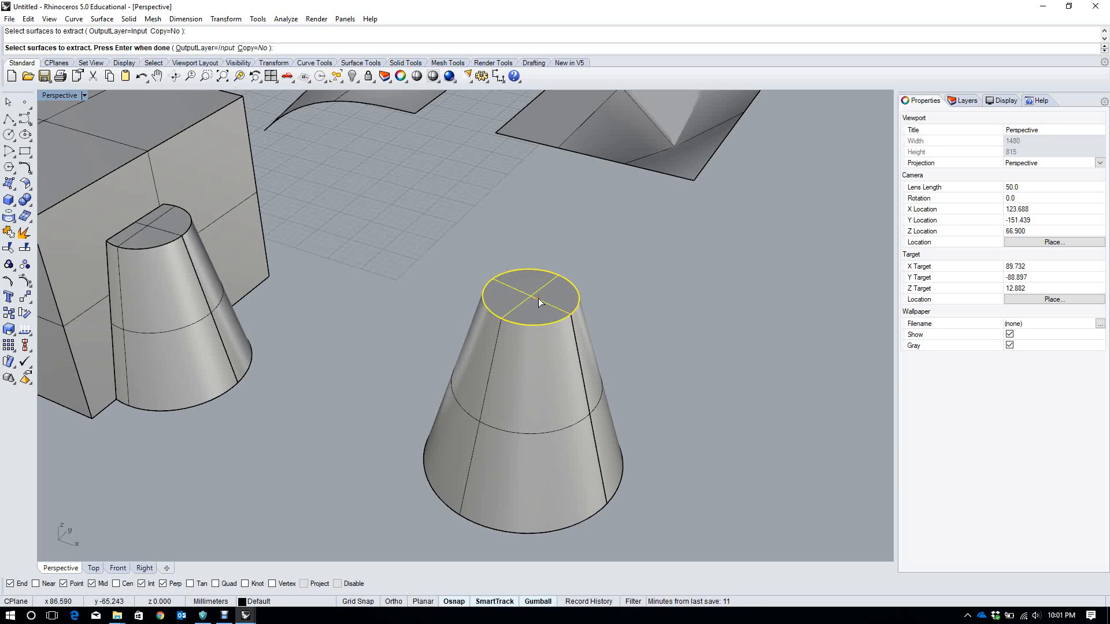
{"action": "key", "text": "Return"}
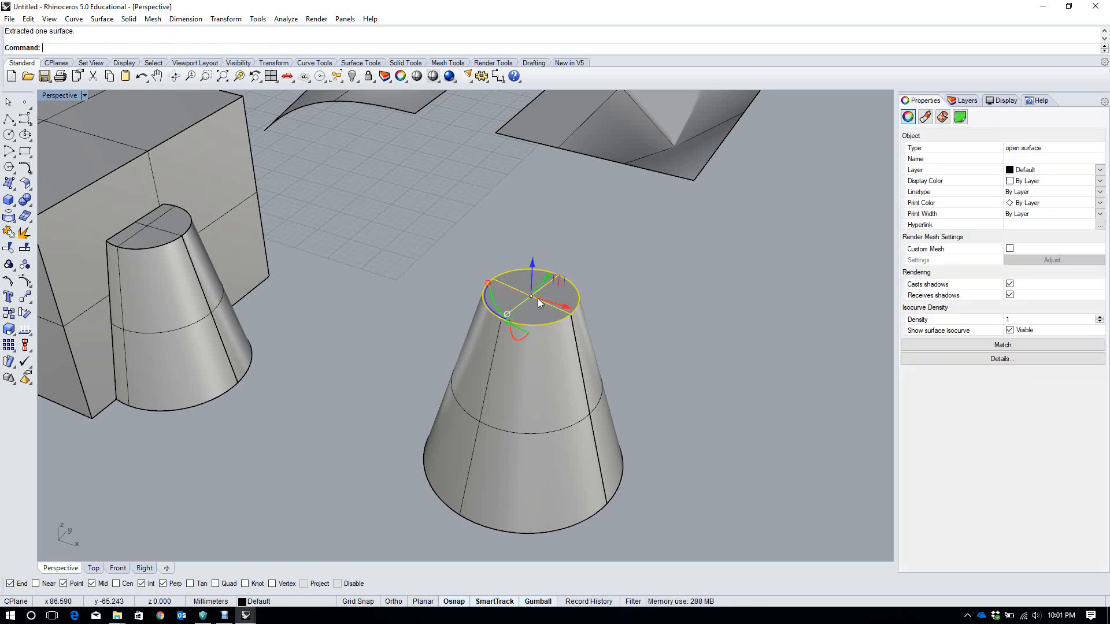
{"action": "key", "text": "Delete"}
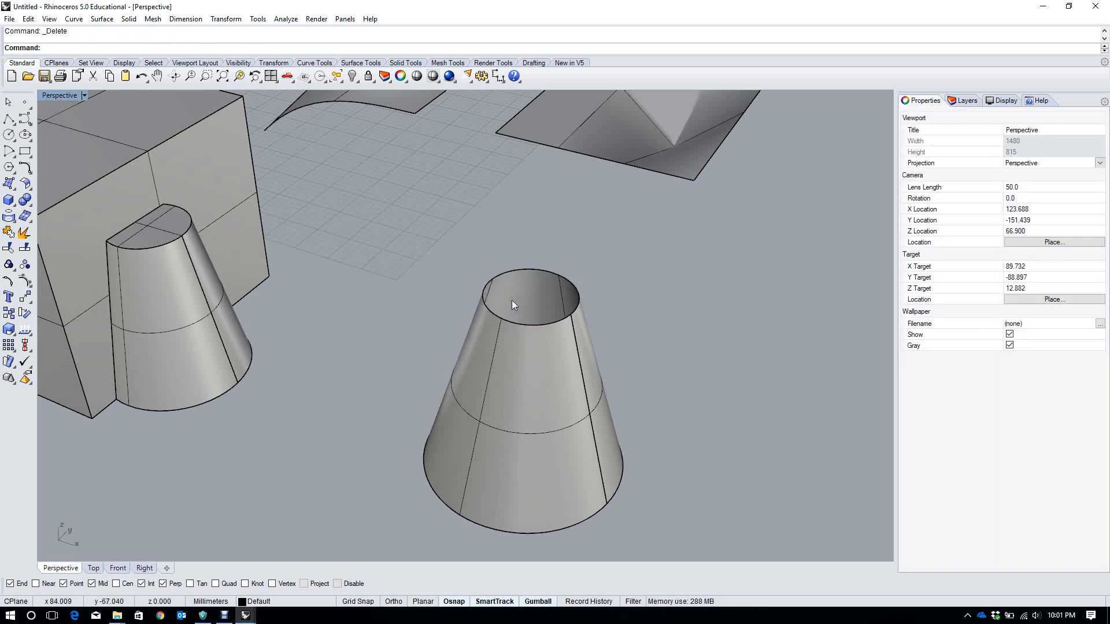
Try an OffsetSrf of the open cone as a solid with all directions flipped inward at distance 3, and undo it
{"action": "type", "text": "O"}
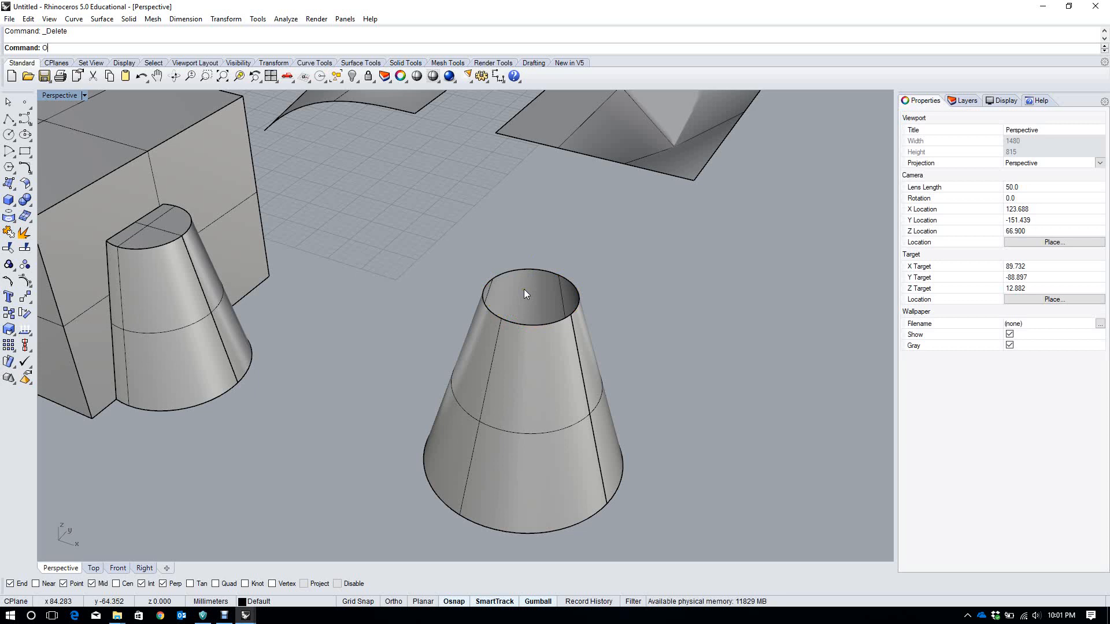
{"action": "type", "text": "ffsetSrf"}
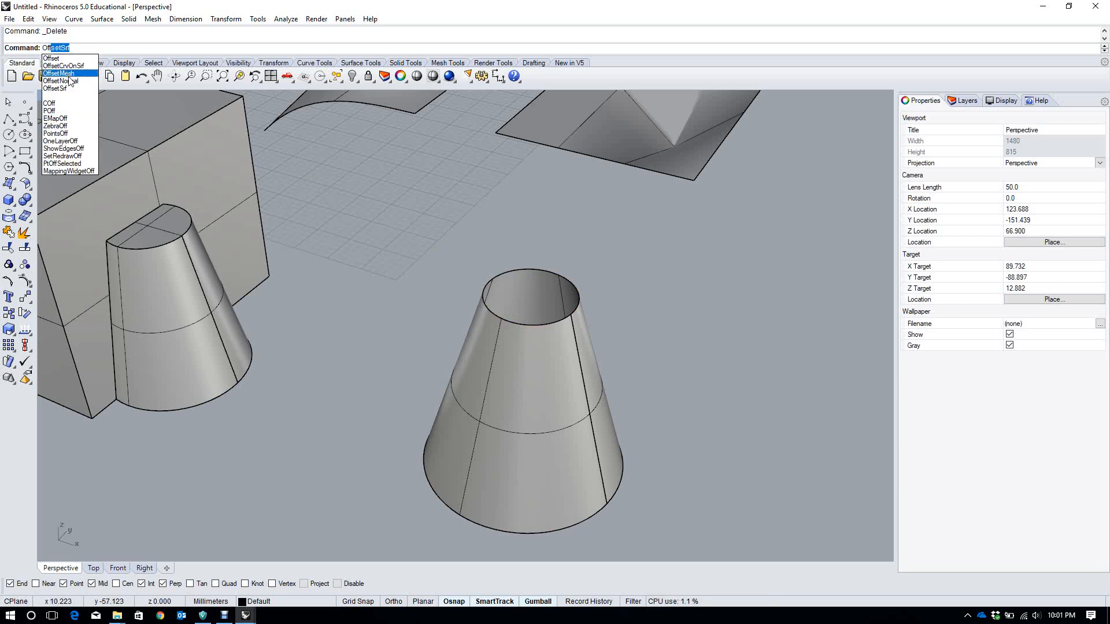
{"action": "left_click", "coordinate": [72, 90]}
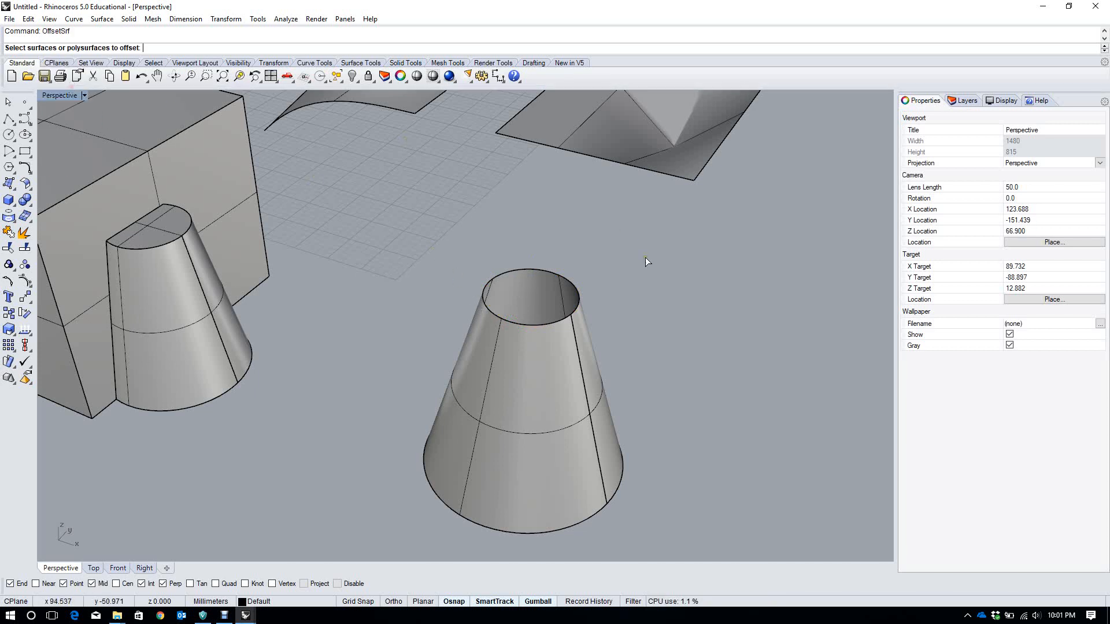
{"action": "left_click", "coordinate": [532, 359]}
{"action": "key", "text": "Return"}
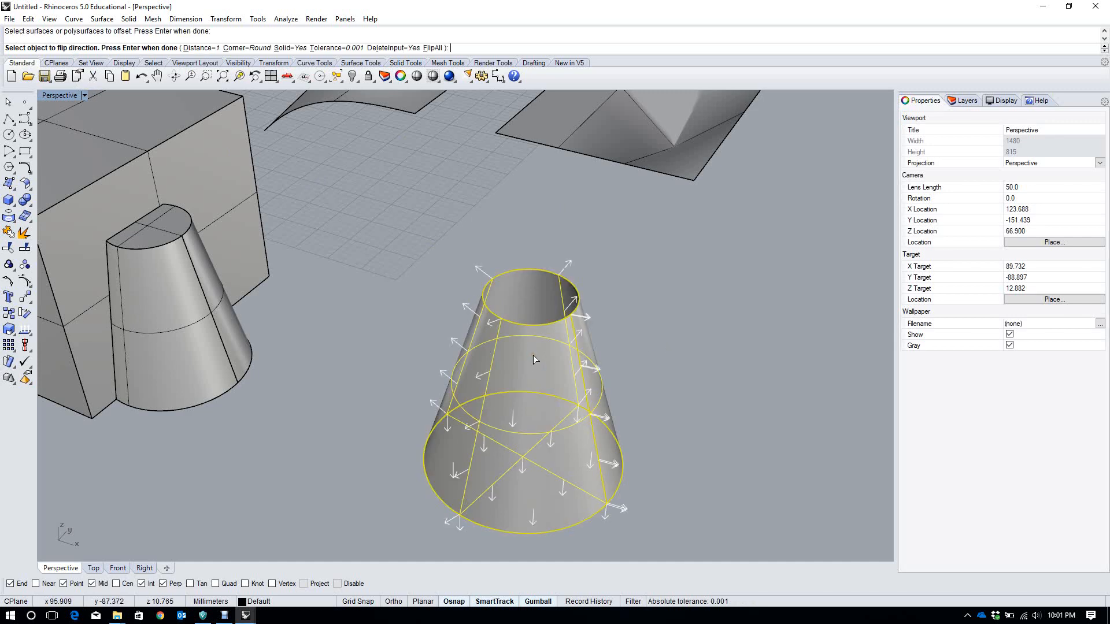
{"action": "right_click_drag", "start_coordinate": [533, 355], "coordinate": [640, 331]}
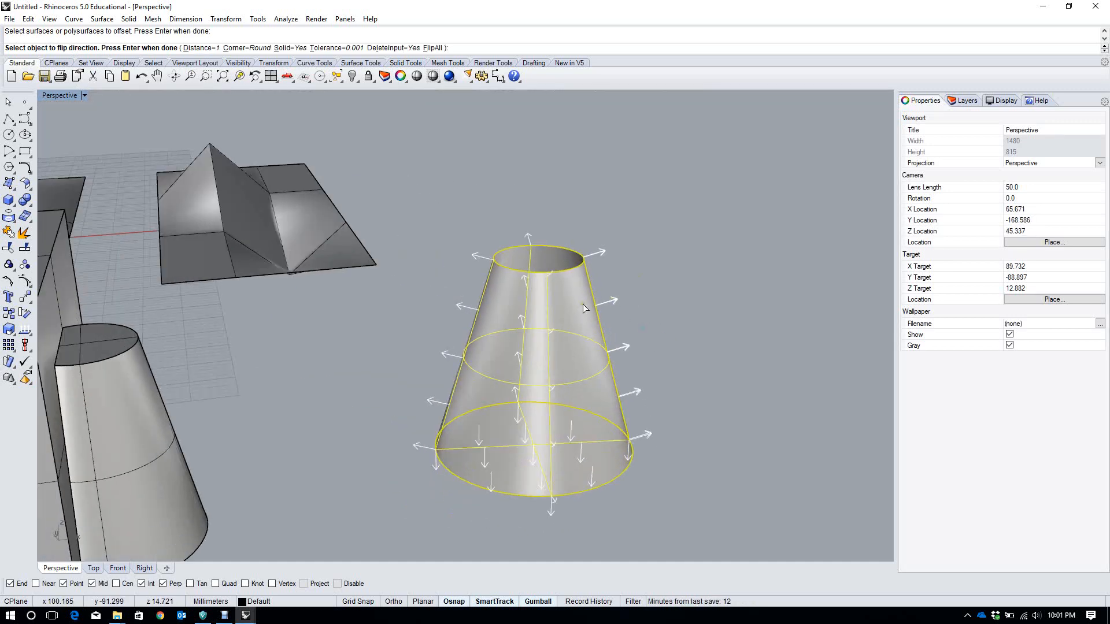
{"action": "right_click_drag", "start_coordinate": [469, 320], "coordinate": [452, 370]}
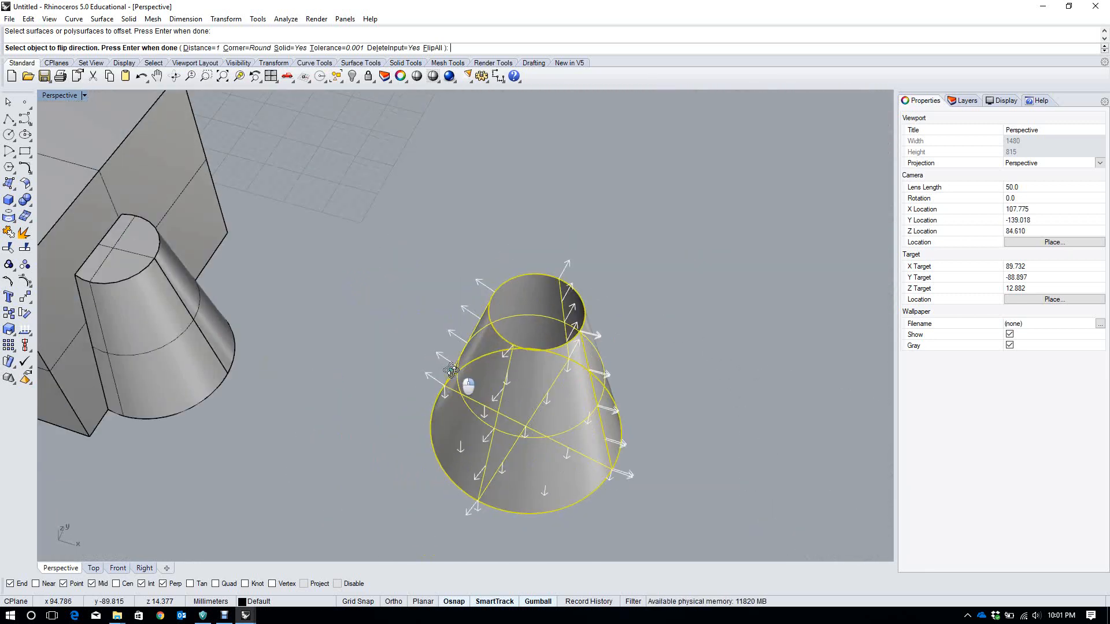
{"action": "right_click_drag", "start_coordinate": [452, 370], "coordinate": [459, 341]}
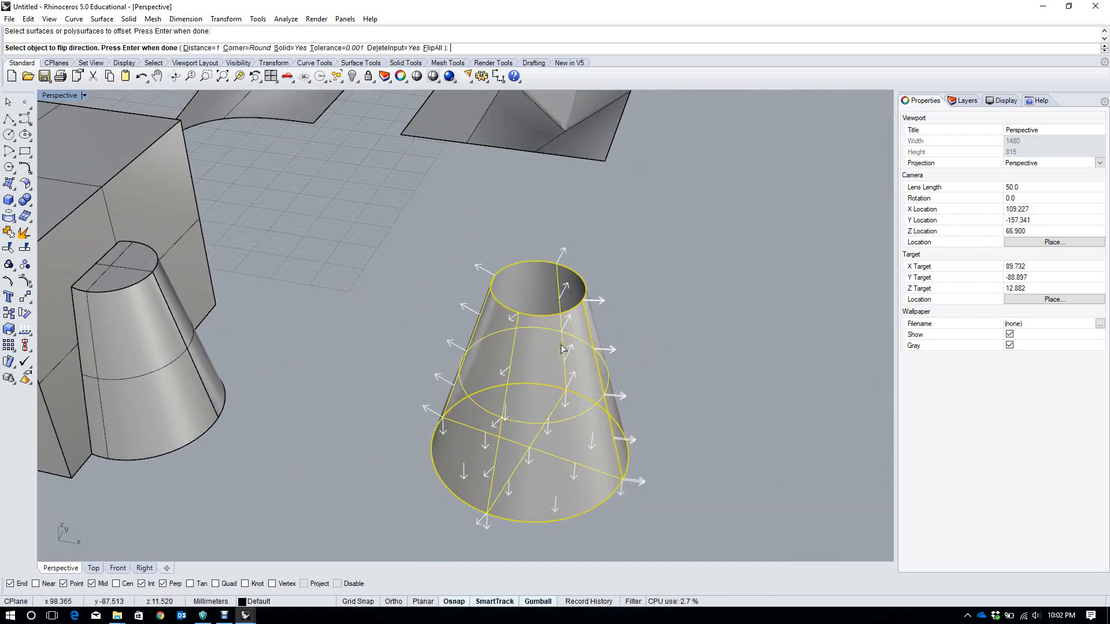
{"action": "left_click", "coordinate": [432, 49]}
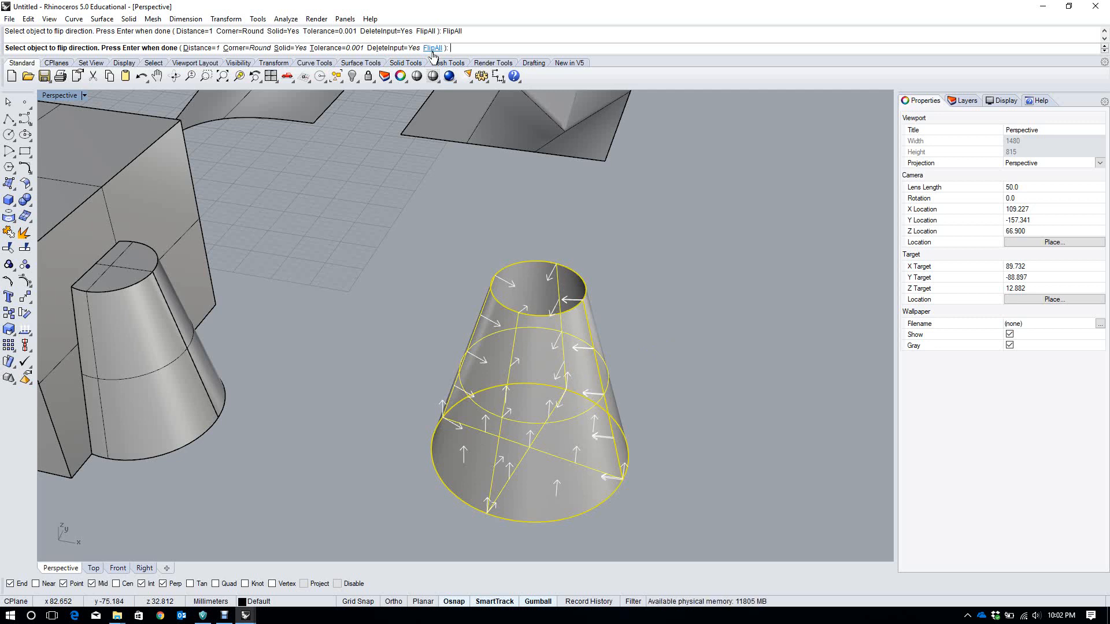
{"action": "key", "text": "Return"}
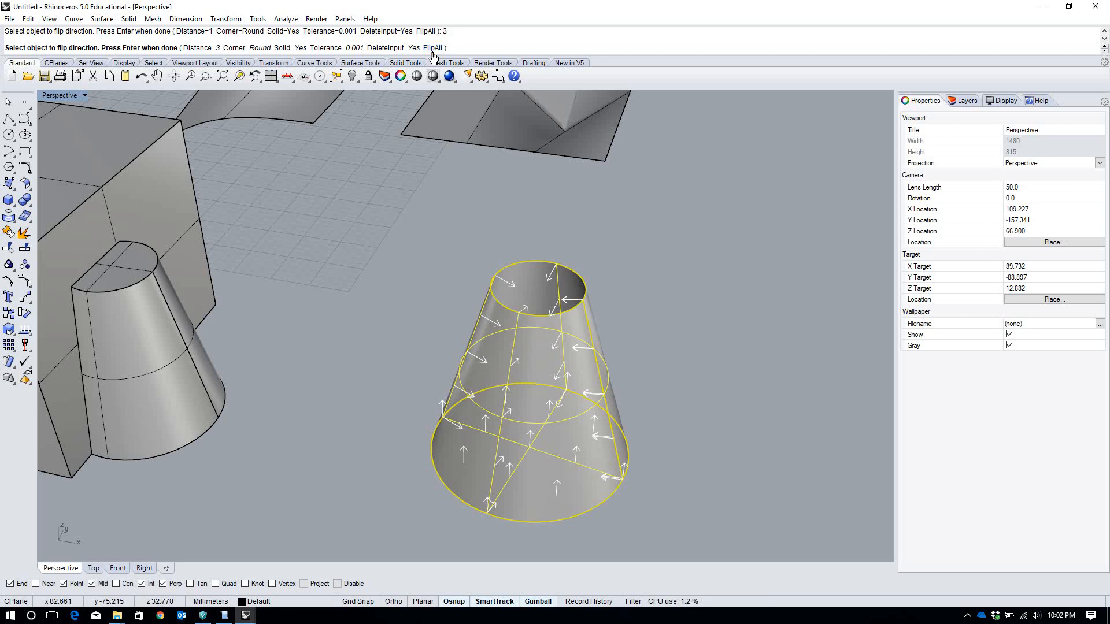
{"action": "key", "text": "Return"}
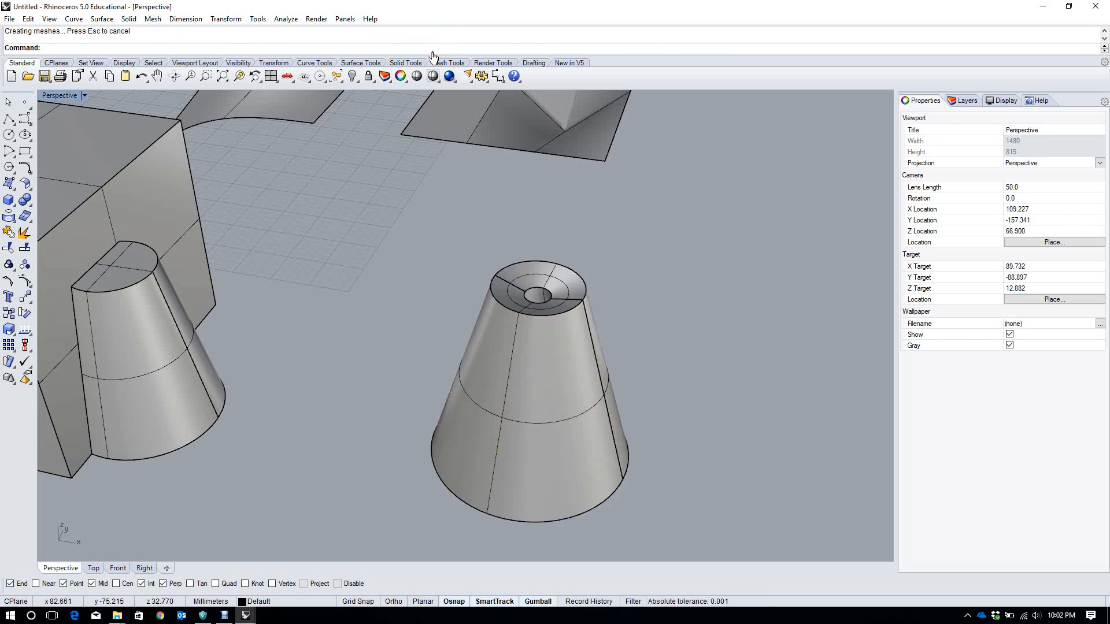
{"action": "key", "text": "ctrl+z"}
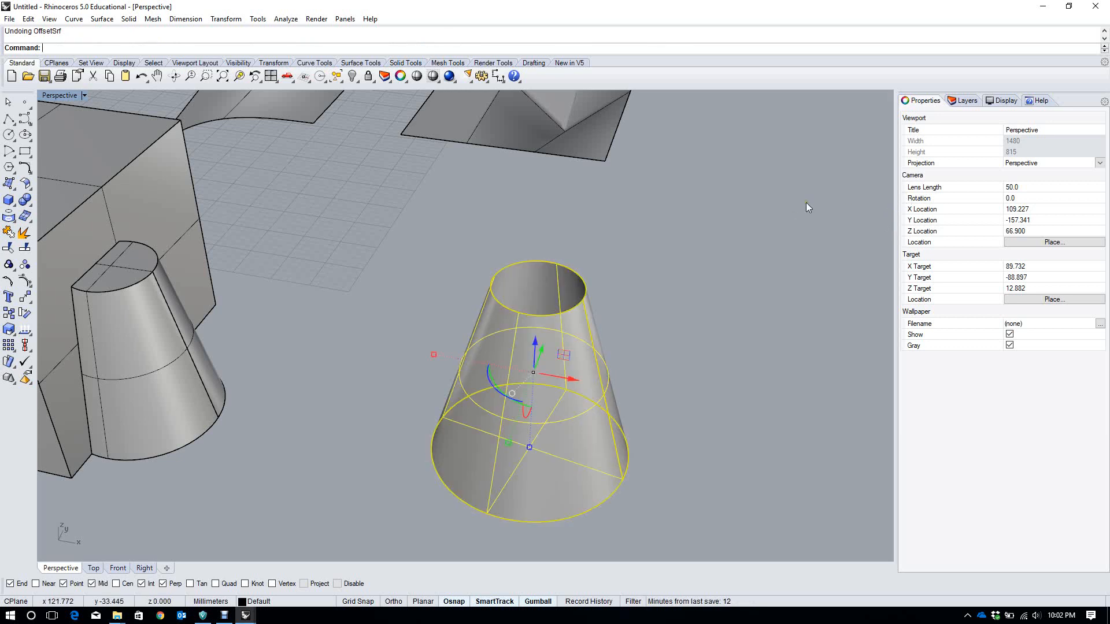
Offset the open cone inward as a solid with OffsetSrf at distance 1, inspect the wall thickness, and deselect it
{"action": "key", "text": "Return"}
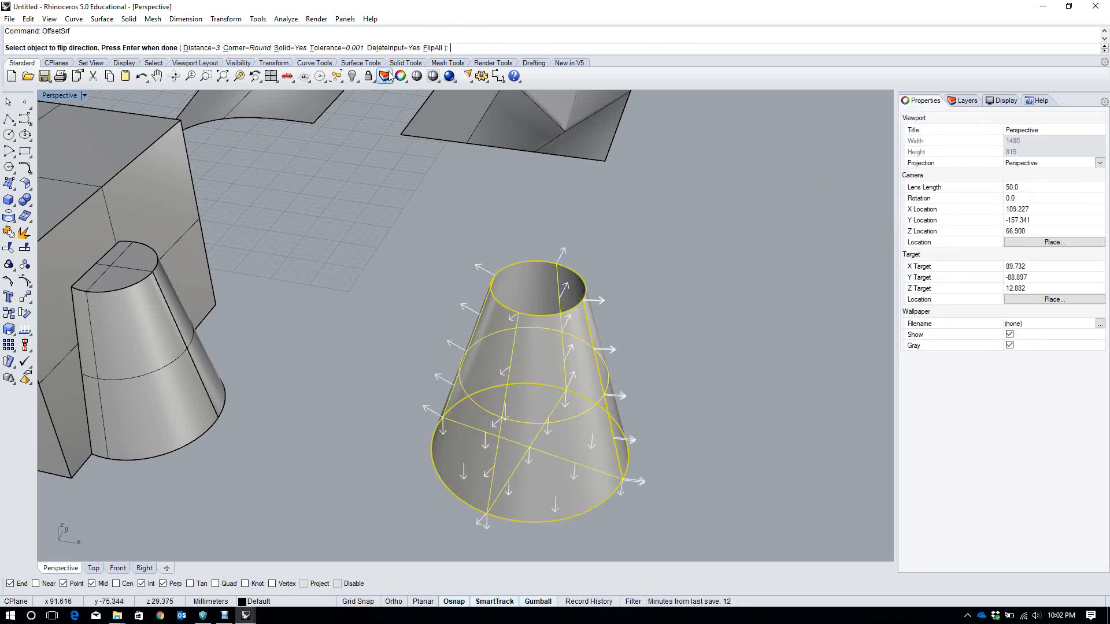
{"action": "left_click", "coordinate": [426, 49]}
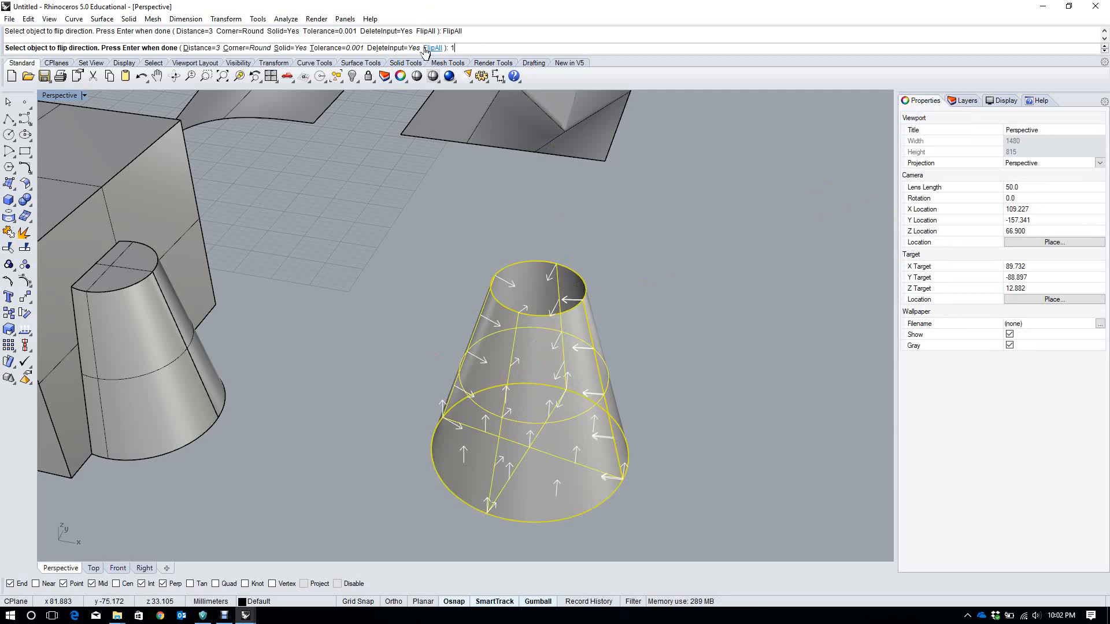
{"action": "key", "text": "Return"}
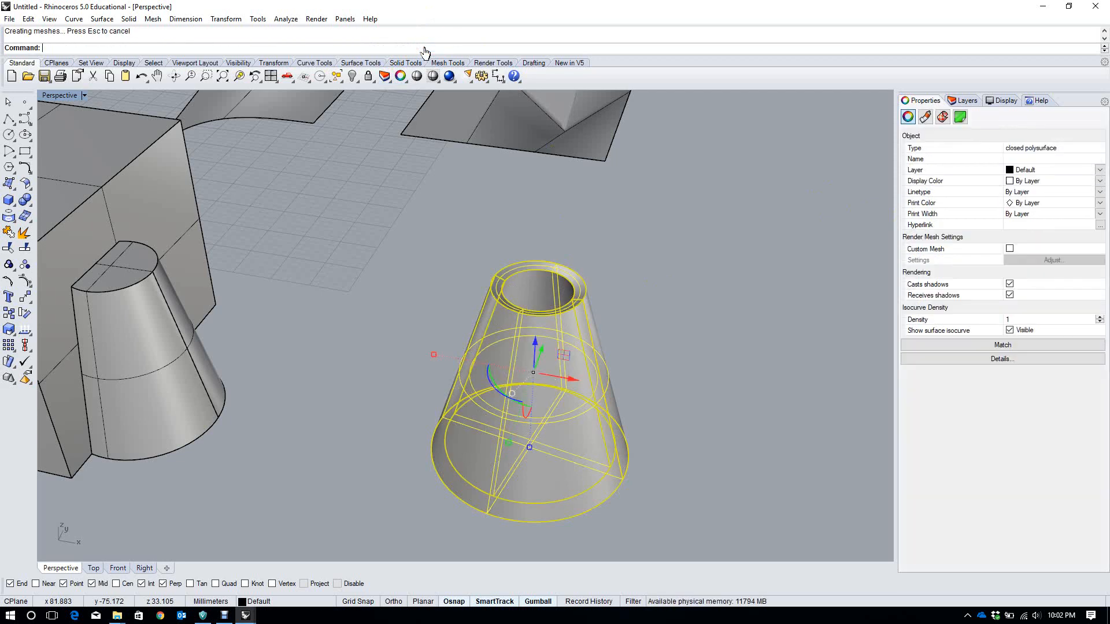
{"action": "scroll", "coordinate": [544, 289], "scroll_direction": "up", "scroll_amount": 4}
{"action": "right_click_drag", "start_coordinate": [543, 289], "coordinate": [578, 346]}
{"action": "type", "text": "zs"}
{"action": "key", "text": "Return"}
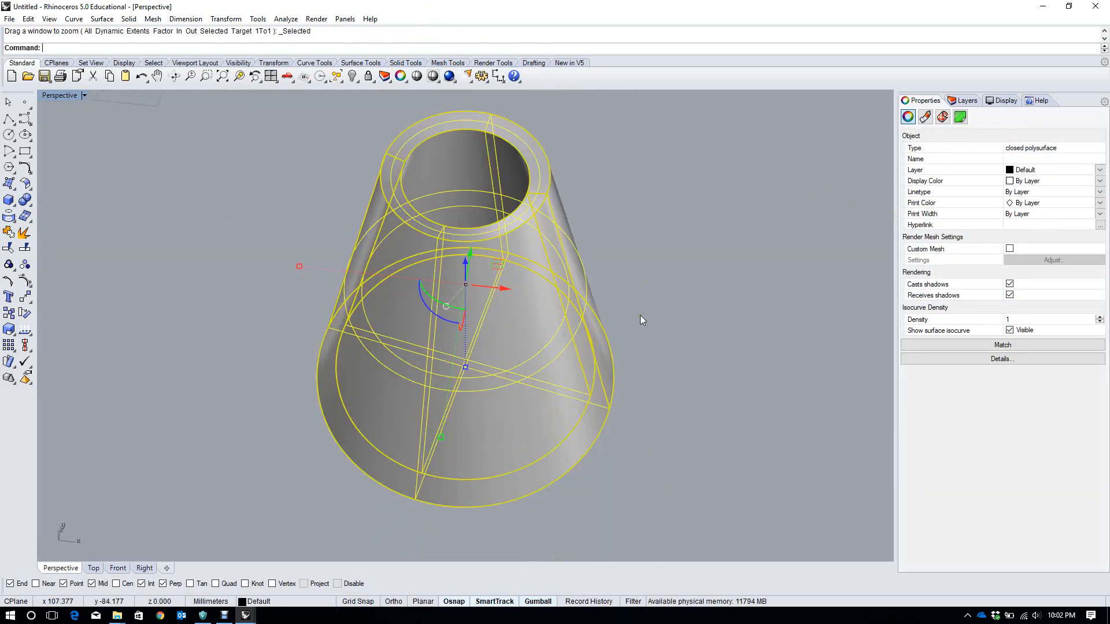
{"action": "left_click", "coordinate": [843, 296]}
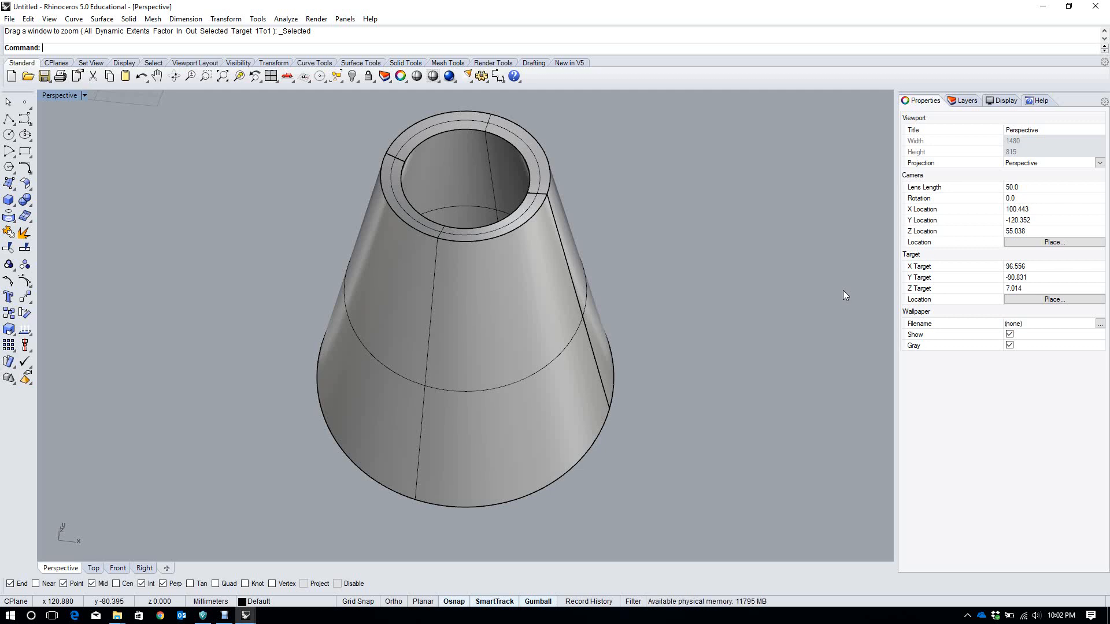
Select the deformed box and move it in the negative X direction, clear of the wireframe curves at its original place
{"action": "scroll", "coordinate": [760, 301], "scroll_direction": "down", "scroll_amount": 4}
{"action": "right_click_drag", "start_coordinate": [754, 301], "coordinate": [706, 297]}
{"action": "scroll", "coordinate": [651, 258], "scroll_direction": "down", "scroll_amount": 6}
{"action": "scroll", "coordinate": [682, 286], "scroll_direction": "down", "scroll_amount": 5}
{"action": "scroll", "coordinate": [409, 248], "scroll_direction": "up", "scroll_amount": 6}
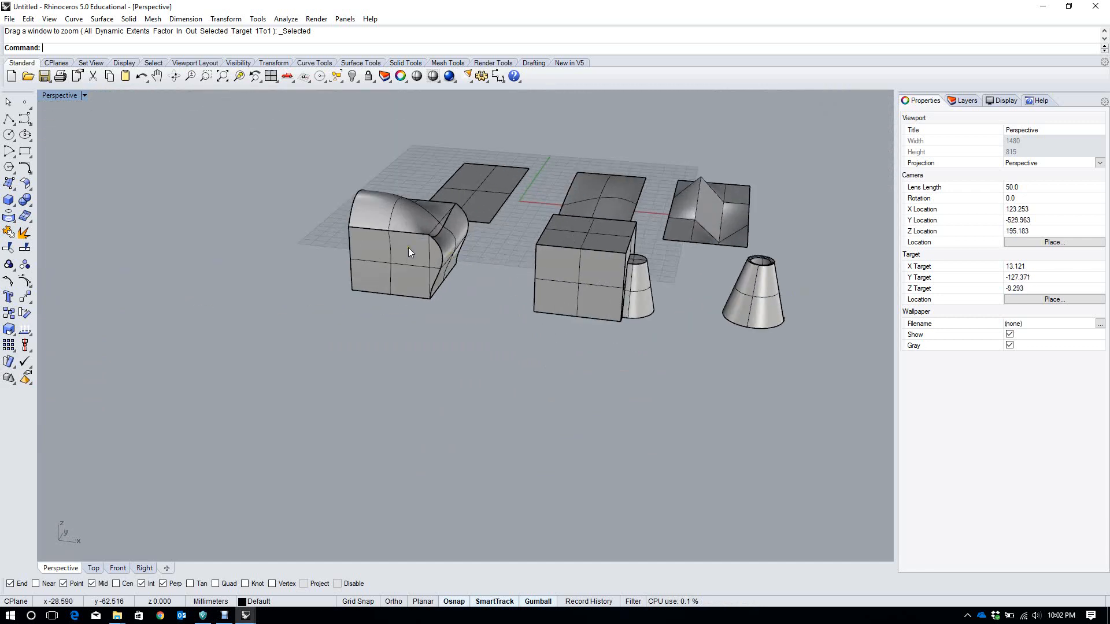
{"action": "left_click", "coordinate": [517, 200]}
{"action": "scroll", "coordinate": [529, 203], "scroll_direction": "up", "scroll_amount": 2}
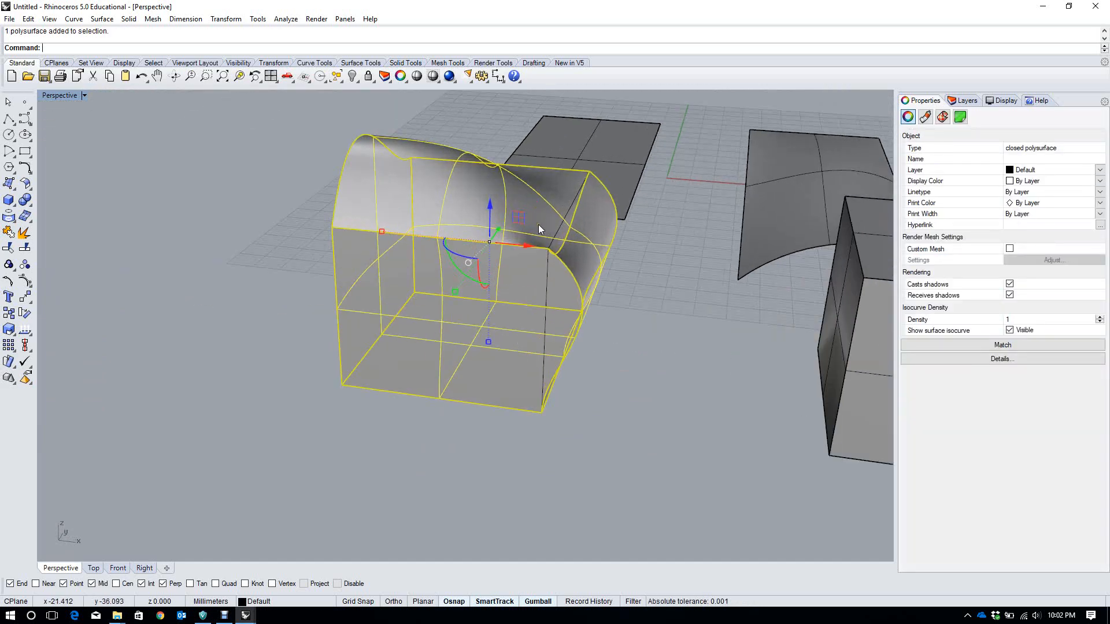
{"action": "left_click_drag", "start_coordinate": [516, 242], "coordinate": [178, 301]}
{"action": "type", "text": "zs"}
{"action": "key", "text": "Return"}
{"action": "right_click_drag", "start_coordinate": [472, 294], "coordinate": [429, 289]}
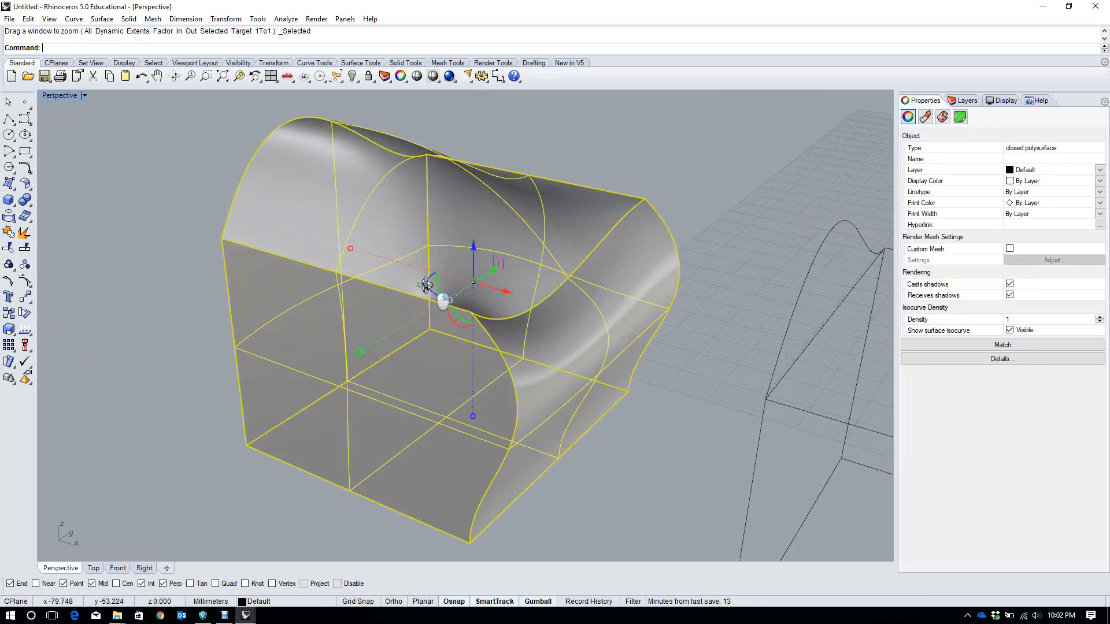
{"action": "scroll", "coordinate": [409, 290], "scroll_direction": "down", "scroll_amount": 7}
{"action": "scroll", "coordinate": [535, 295], "scroll_direction": "up", "scroll_amount": 4}
{"action": "right_click_drag", "start_coordinate": [535, 295], "coordinate": [528, 269]}
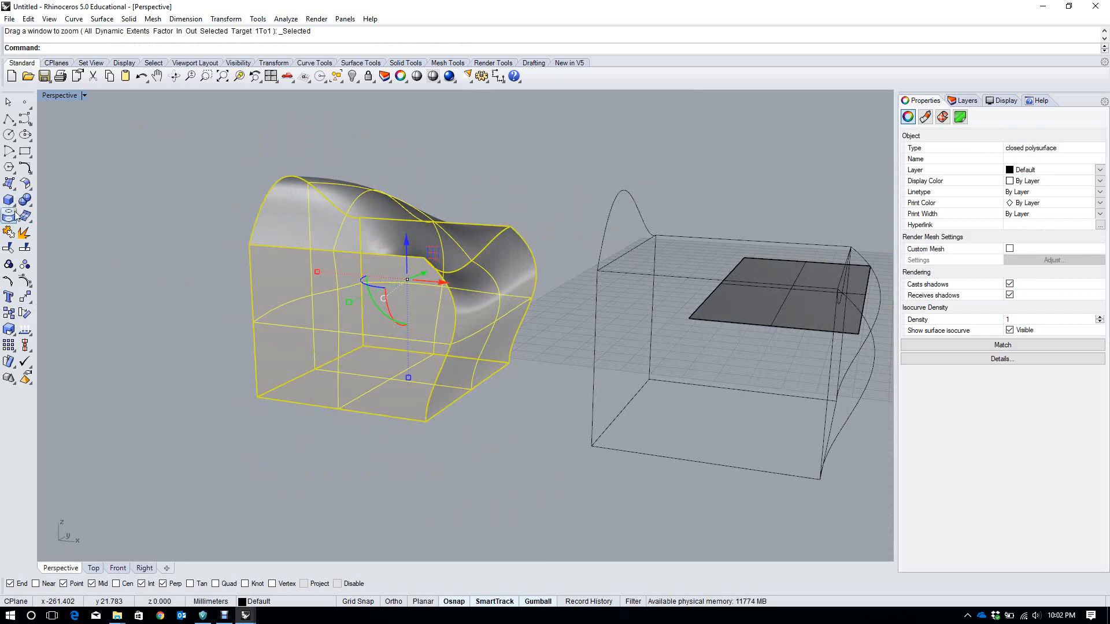
Extract the wireframe curves of the deformed box, keeping OutputLayer at Current and GroupOutput at No
{"action": "left_click", "coordinate": [16, 192]}
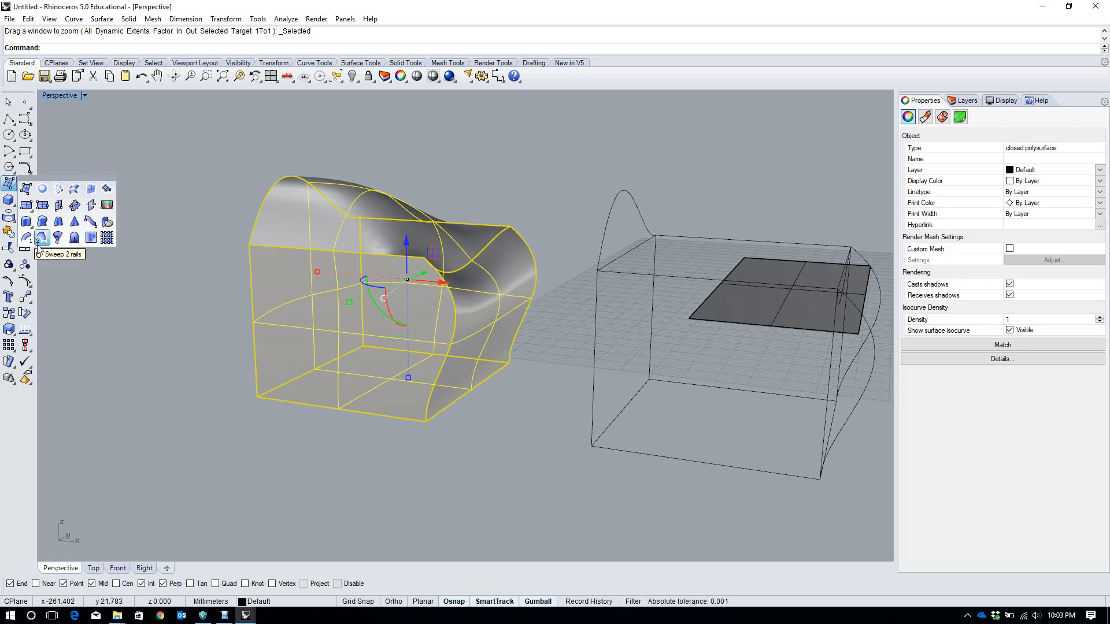
{"action": "left_click", "coordinate": [11, 230]}
{"action": "left_click", "coordinate": [13, 219]}
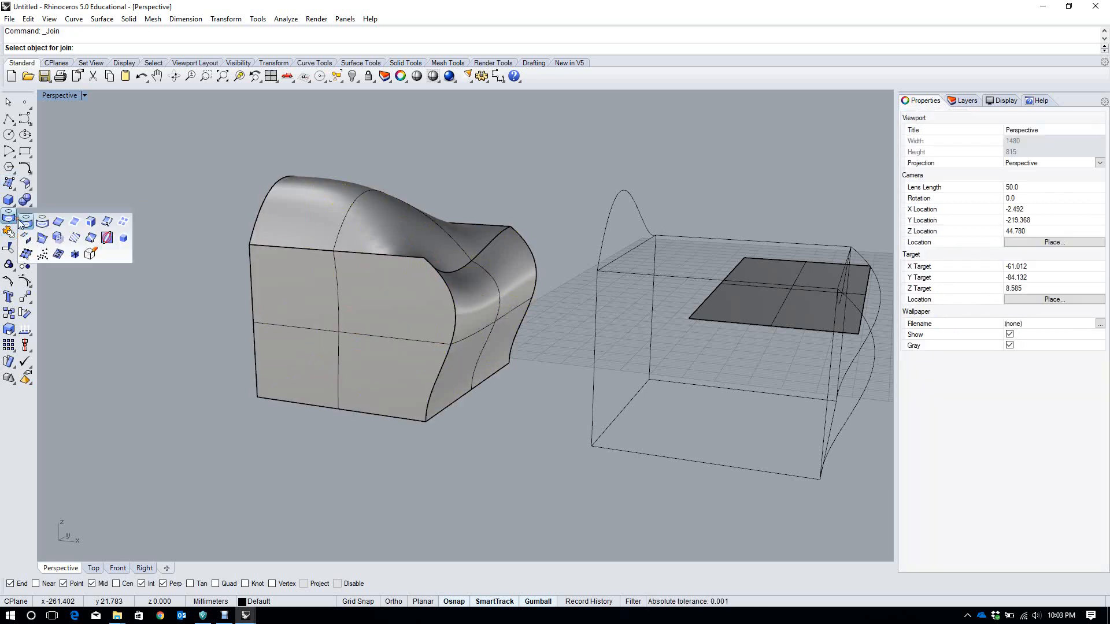
{"action": "left_click", "coordinate": [122, 227]}
{"action": "left_click", "coordinate": [413, 312]}
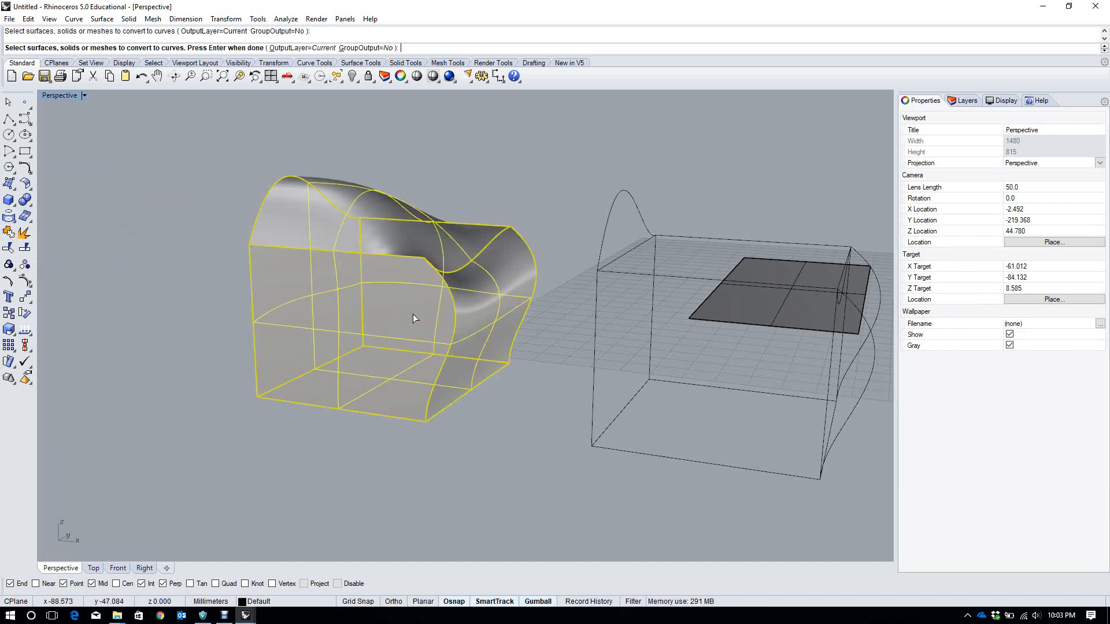
{"action": "key", "text": "Return"}
Move the extracted wireframe curves in the negative X direction away from the deformed box, and deselect them
{"action": "left_click_drag", "start_coordinate": [439, 288], "coordinate": [135, 286]}
{"action": "key", "text": "ctrl+alt+e"}
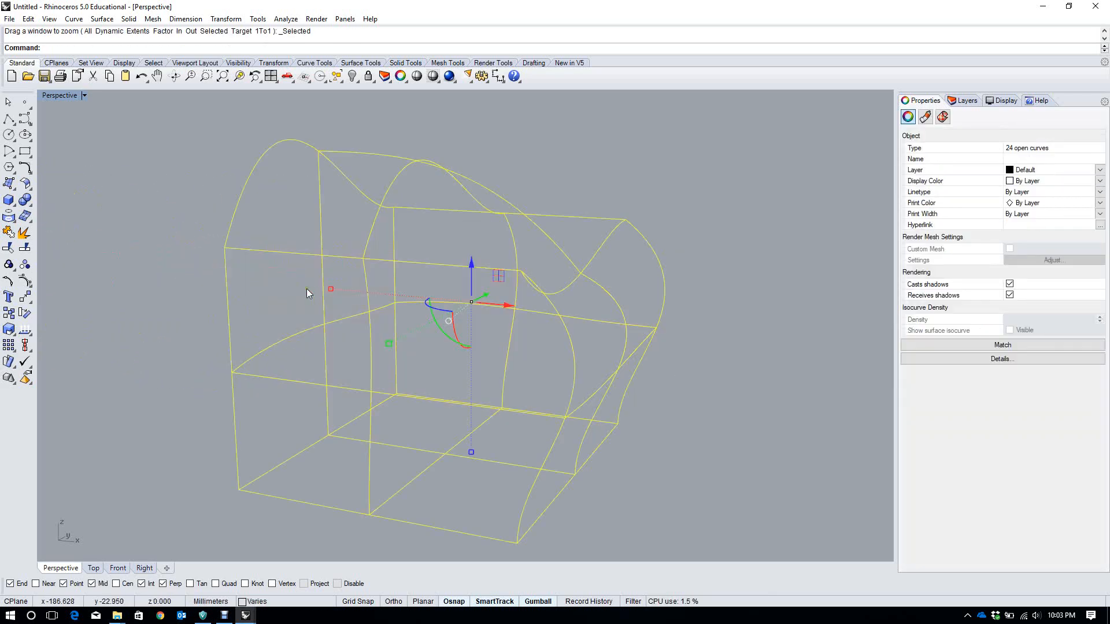
{"action": "left_click", "coordinate": [149, 334]}
{"action": "right_click_drag", "start_coordinate": [149, 334], "coordinate": [354, 374]}
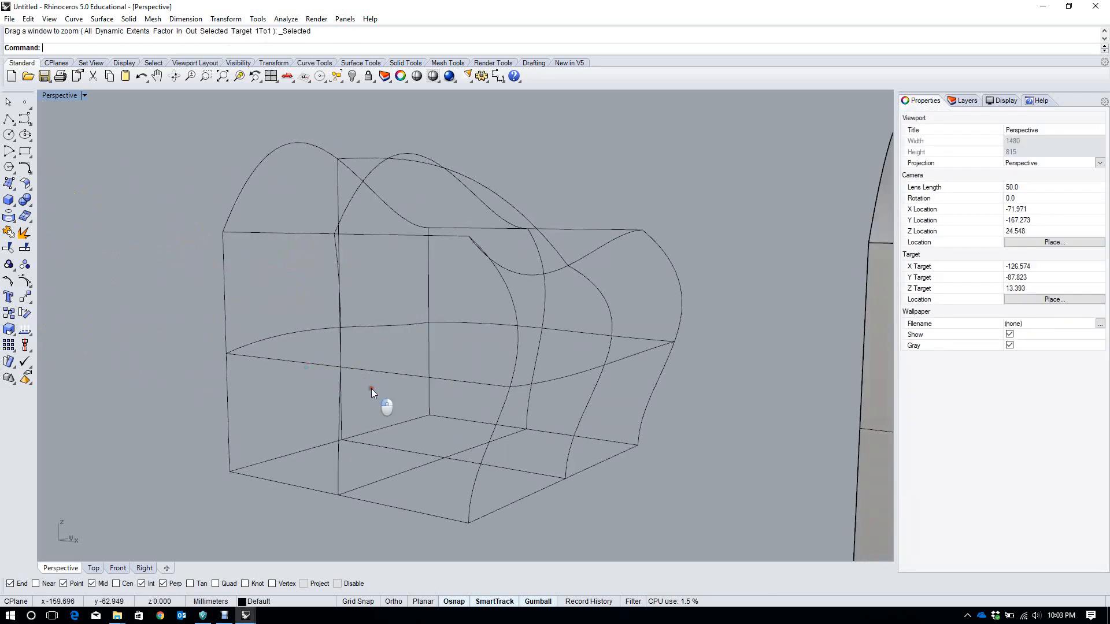
Delete the interior isocurves from the side and top faces of the extracted wireframe
{"action": "left_click", "coordinate": [330, 296]}
{"action": "key", "text": "Delete"}
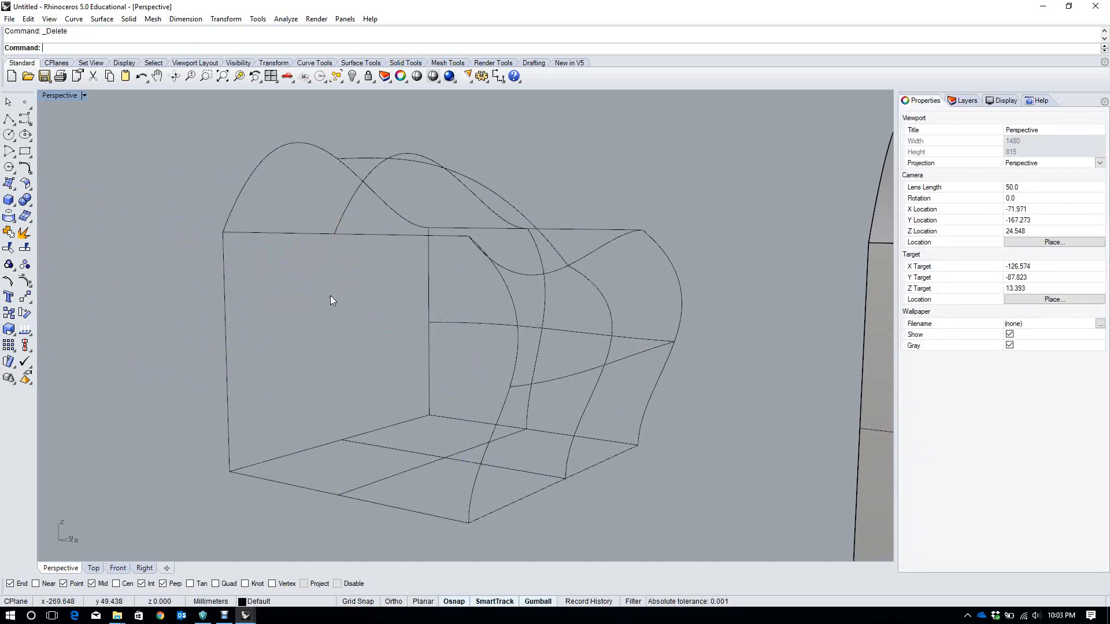
{"action": "left_click", "coordinate": [422, 172]}
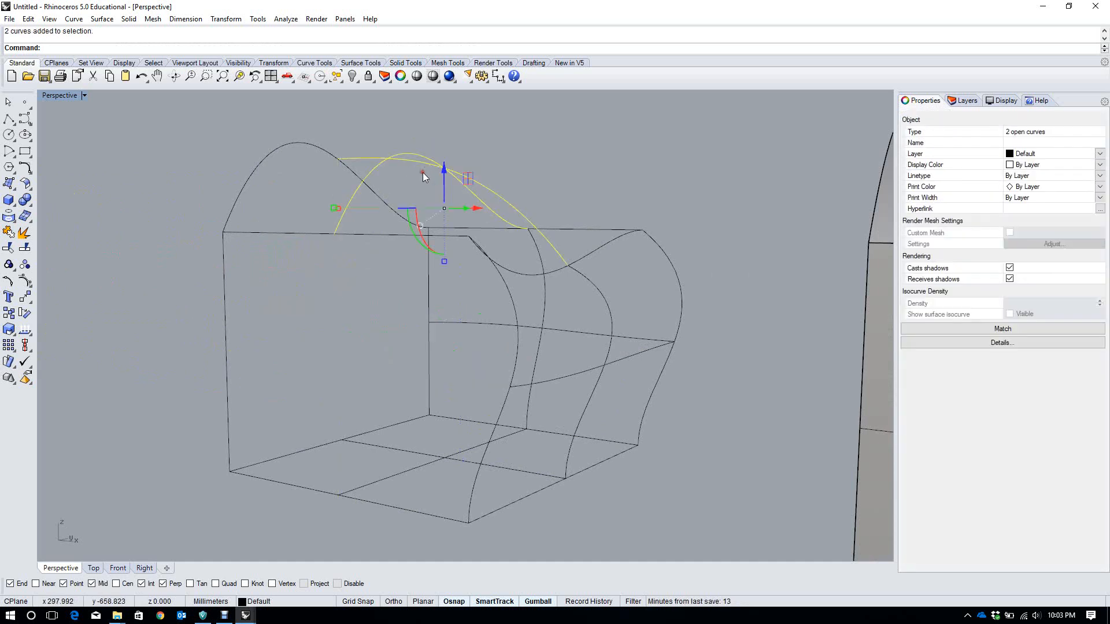
{"action": "key", "text": "Delete"}
{"action": "right_click_drag", "start_coordinate": [582, 291], "coordinate": [608, 390]}
{"action": "left_click_drag", "start_coordinate": [536, 313], "coordinate": [529, 307]}
{"action": "key", "text": "Delete"}
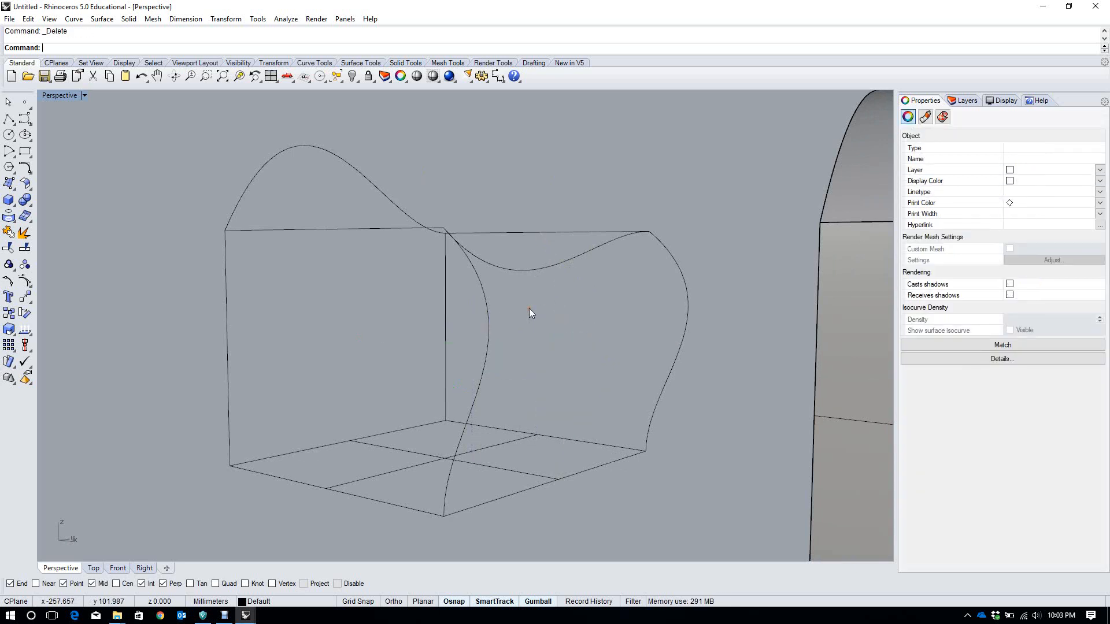
Delete the crossing interior isocurves from the bottom face of the extracted wireframe
{"action": "right_click_drag", "start_coordinate": [233, 519], "coordinate": [487, 426]}
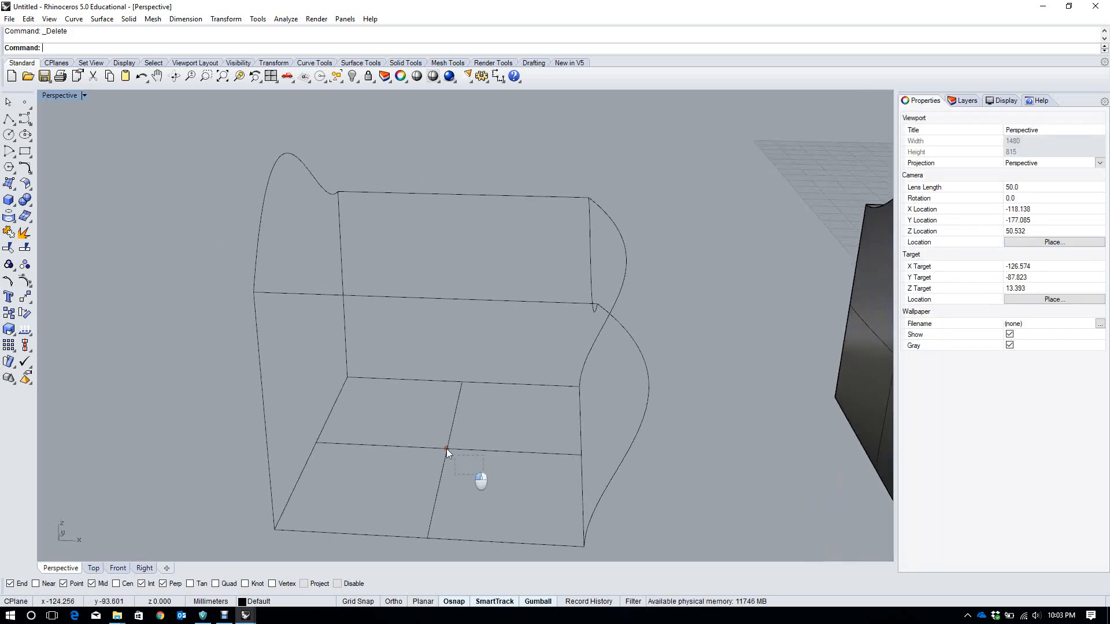
{"action": "left_click_drag", "start_coordinate": [447, 453], "coordinate": [447, 453]}
{"action": "key", "text": "Delete"}
Select the wireframe's two wavy vertical edges and the straight vertical back edge between the flat faces, and start a Loft through them
{"action": "right_click_drag", "start_coordinate": [539, 387], "coordinate": [450, 385]}
{"action": "left_click", "coordinate": [473, 354]}
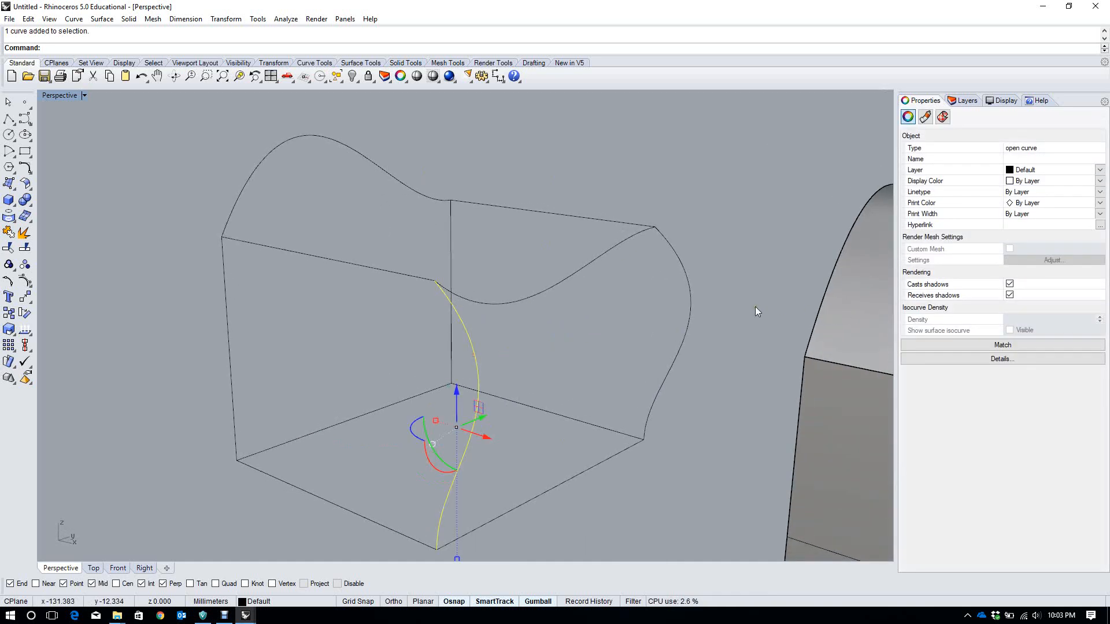
{"action": "left_click", "coordinate": [690, 316], "text": "shift"}
{"action": "right_click_drag", "start_coordinate": [690, 316], "coordinate": [721, 278]}
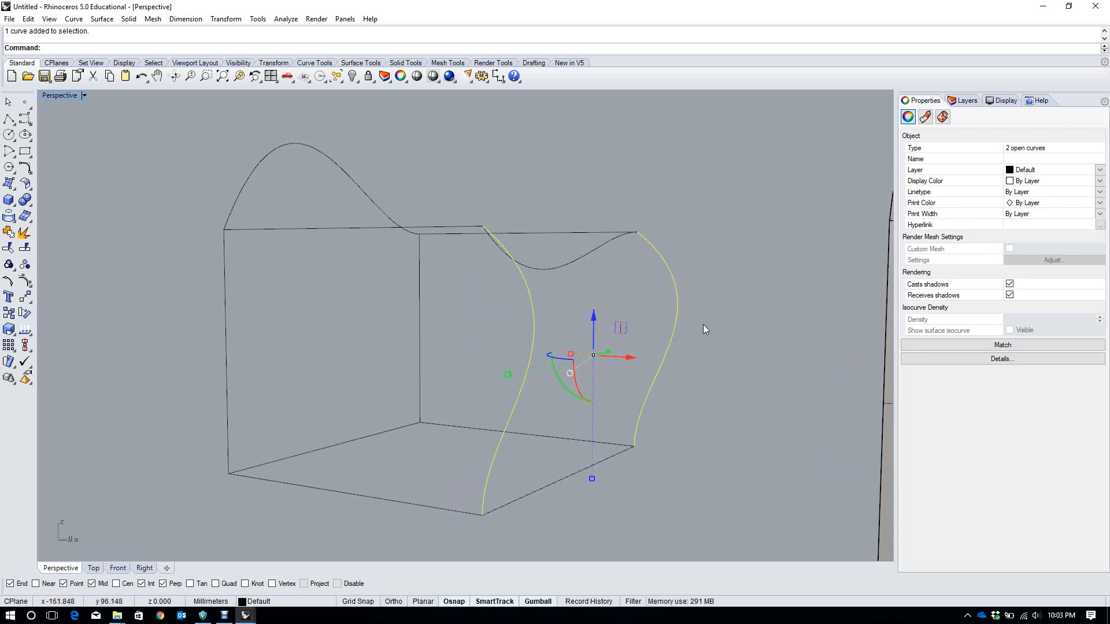
{"action": "left_click", "coordinate": [536, 298]}
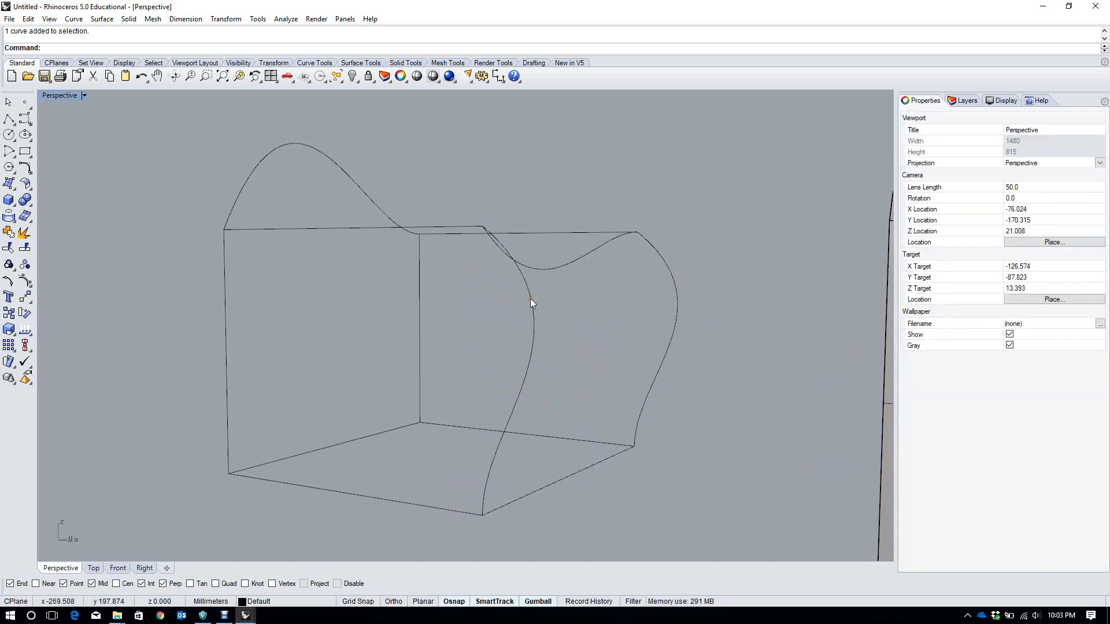
{"action": "left_click", "coordinate": [530, 298]}
{"action": "left_click", "coordinate": [677, 316], "text": "shift"}
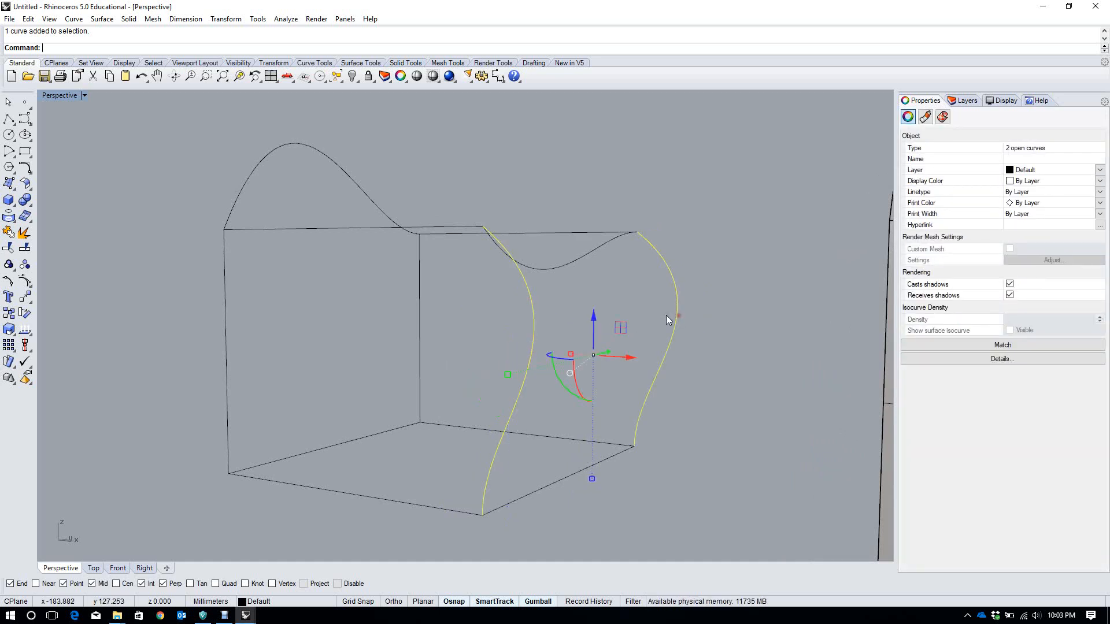
{"action": "left_click", "coordinate": [425, 286], "text": "shift"}
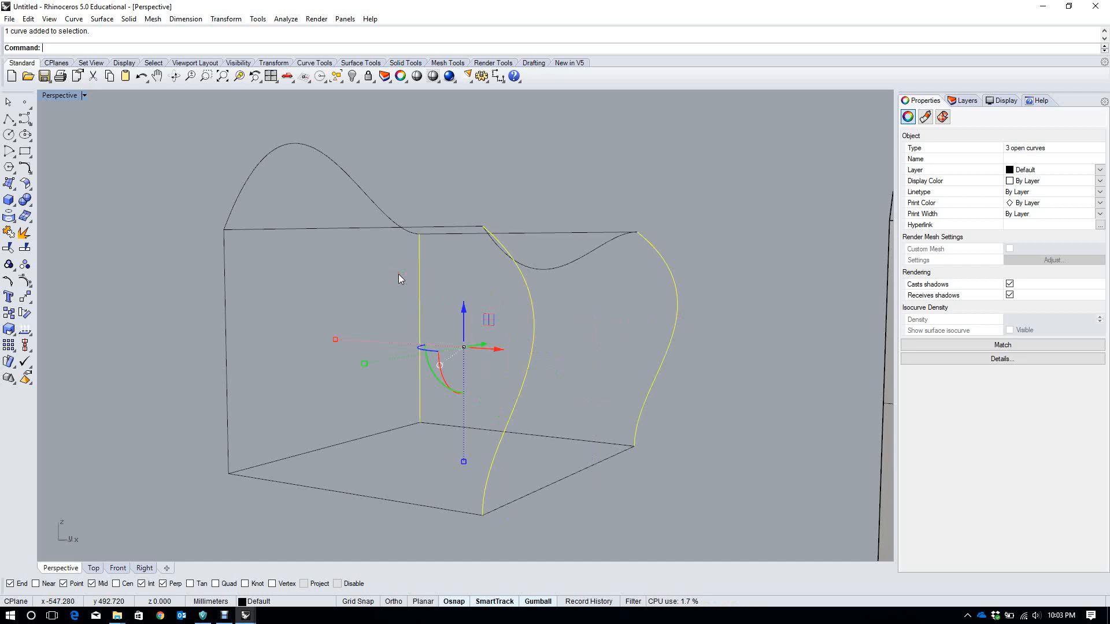
{"action": "type", "text": "Loft"}
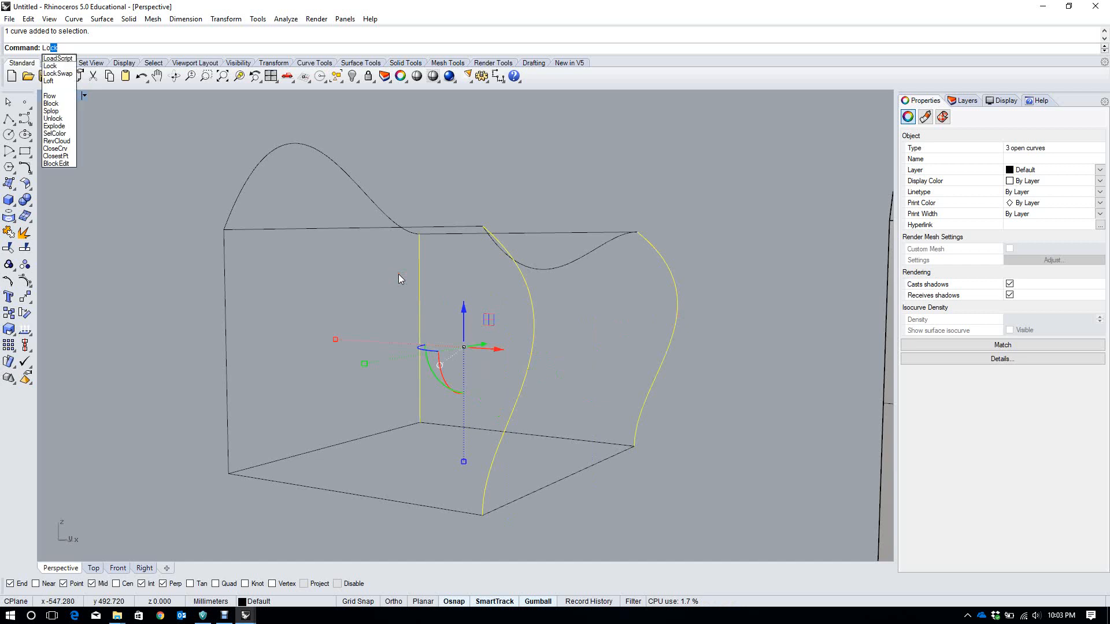
{"action": "key", "text": "Return"}
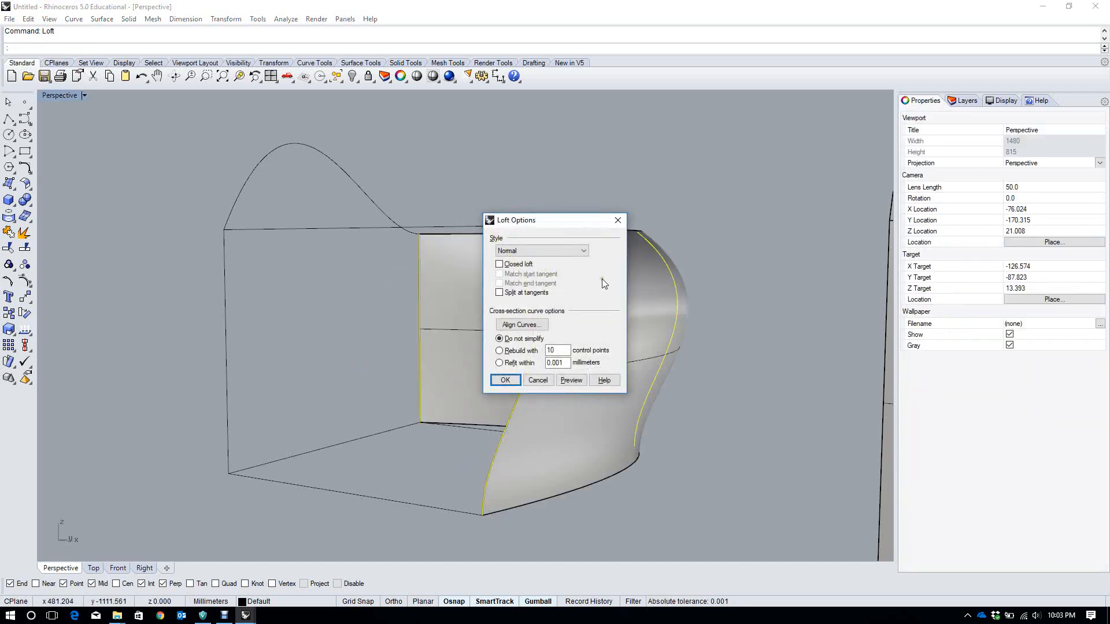
Inspect the Normal loft around the three curves, and preview it with the Straight sections style
{"action": "right_click_drag", "start_coordinate": [602, 279], "coordinate": [326, 297]}
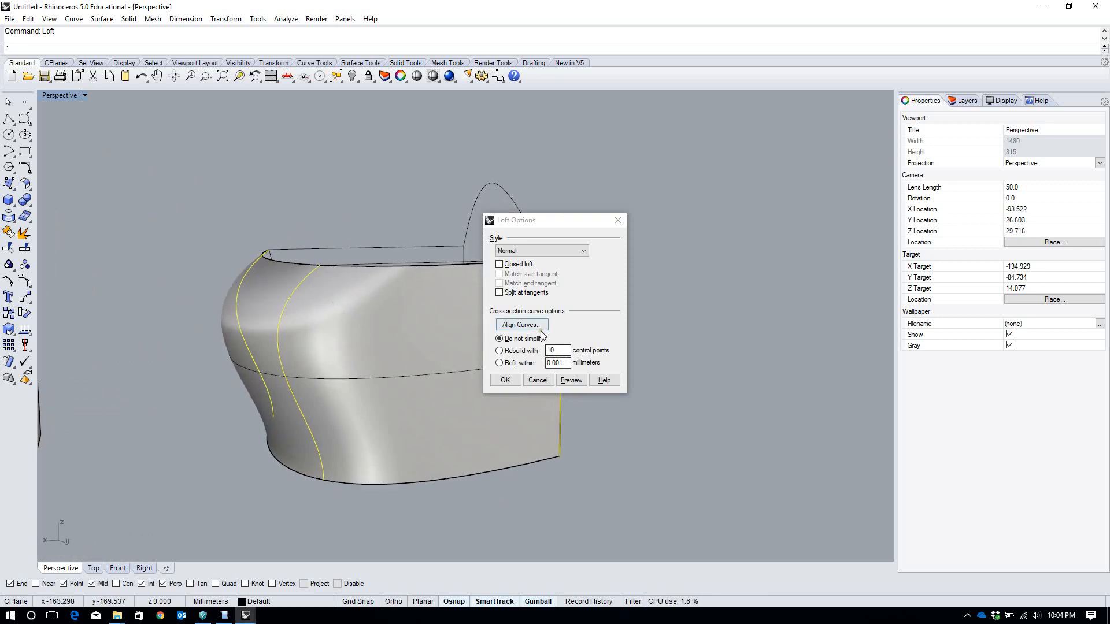
{"action": "right_click_drag", "start_coordinate": [381, 308], "coordinate": [266, 215]}
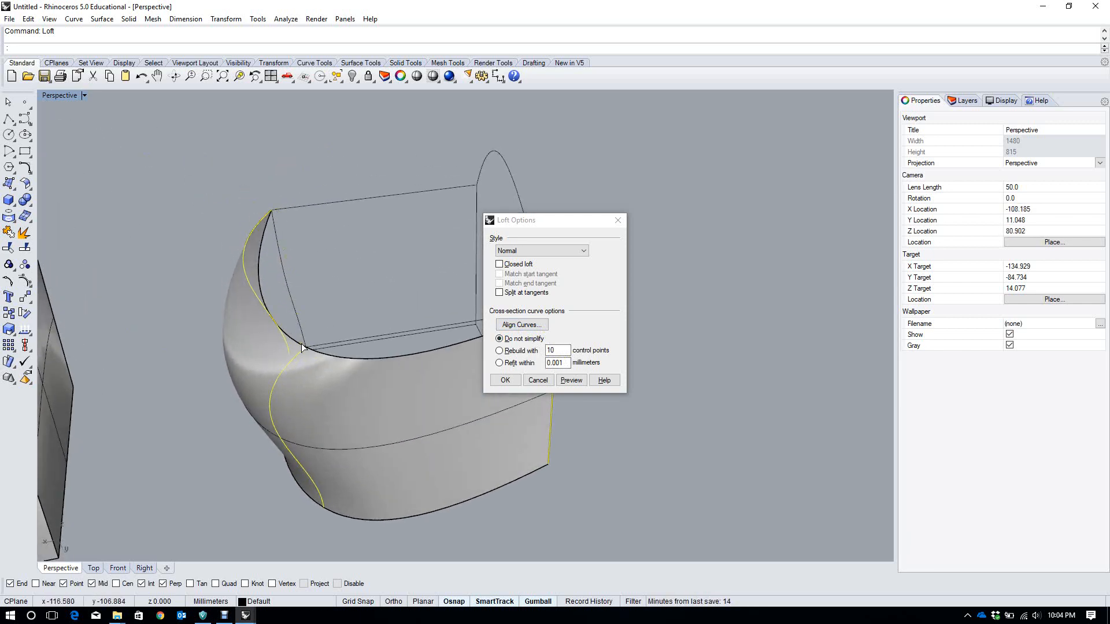
{"action": "right_click_drag", "start_coordinate": [304, 349], "coordinate": [295, 289]}
{"action": "right_click_drag", "start_coordinate": [286, 390], "coordinate": [333, 381]}
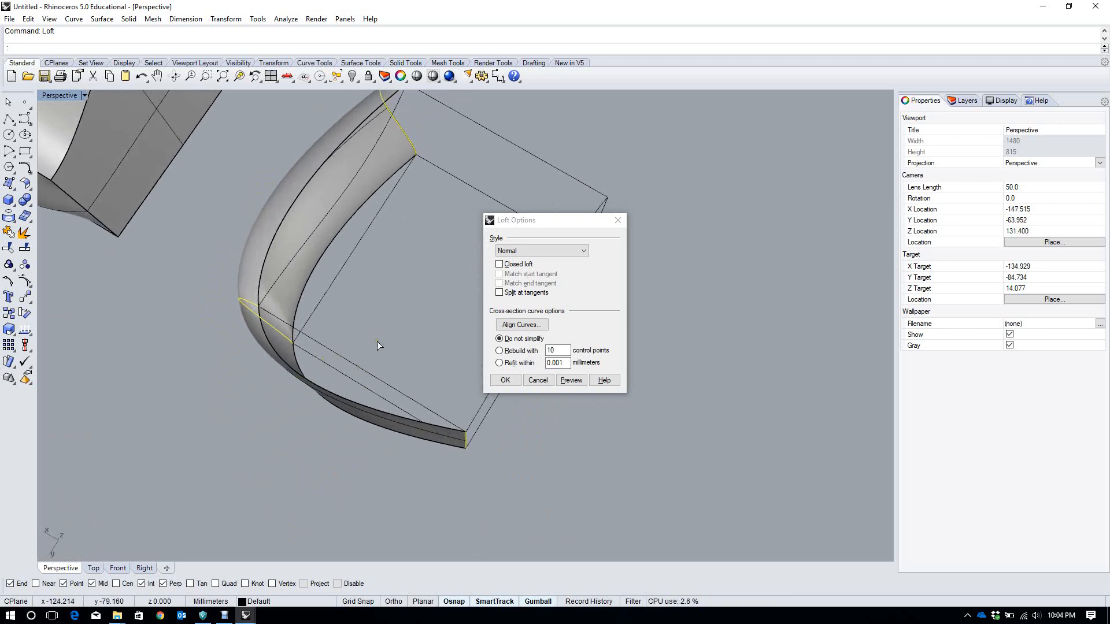
{"action": "left_click", "coordinate": [537, 251]}
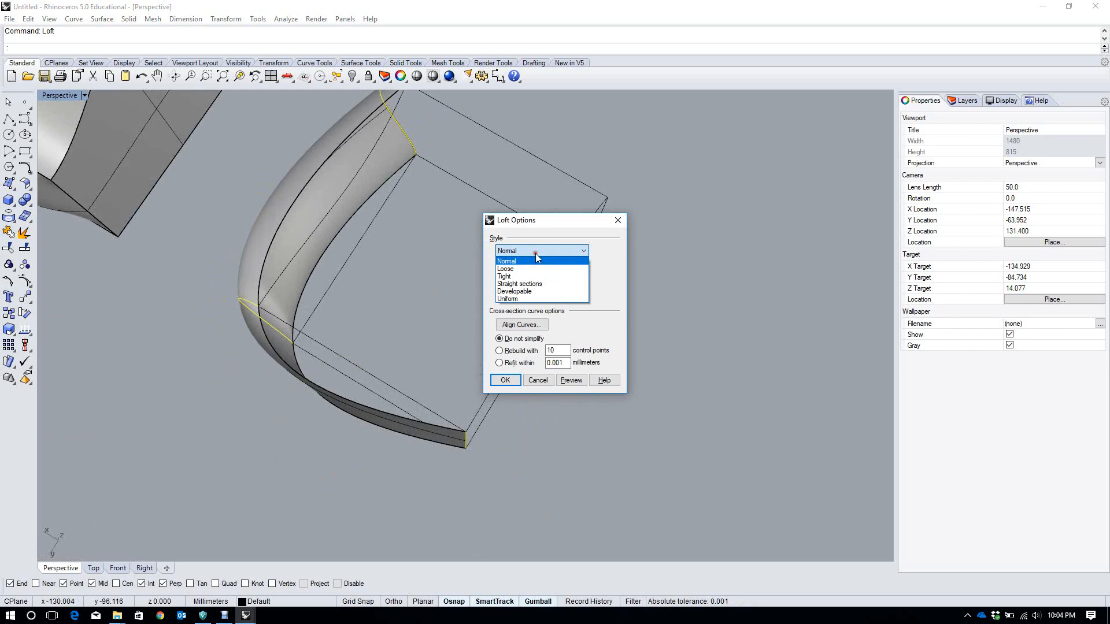
{"action": "left_click", "coordinate": [540, 284]}
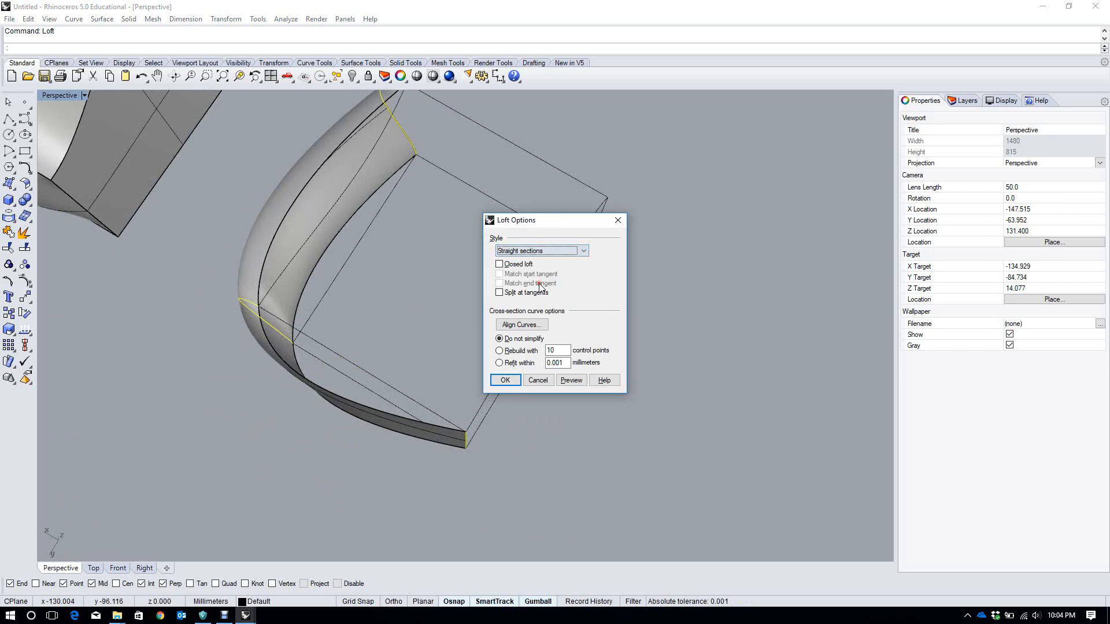
{"action": "left_click", "coordinate": [573, 382]}
Examine the Straight sections loft preview from several angles and compare it with the original deformed box
{"action": "right_click_drag", "start_coordinate": [255, 370], "coordinate": [304, 225]}
{"action": "scroll", "coordinate": [303, 225], "scroll_direction": "down", "scroll_amount": 1}
{"action": "scroll", "coordinate": [201, 285], "scroll_direction": "down", "scroll_amount": 3}
{"action": "scroll", "coordinate": [201, 288], "scroll_direction": "up", "scroll_amount": 4}
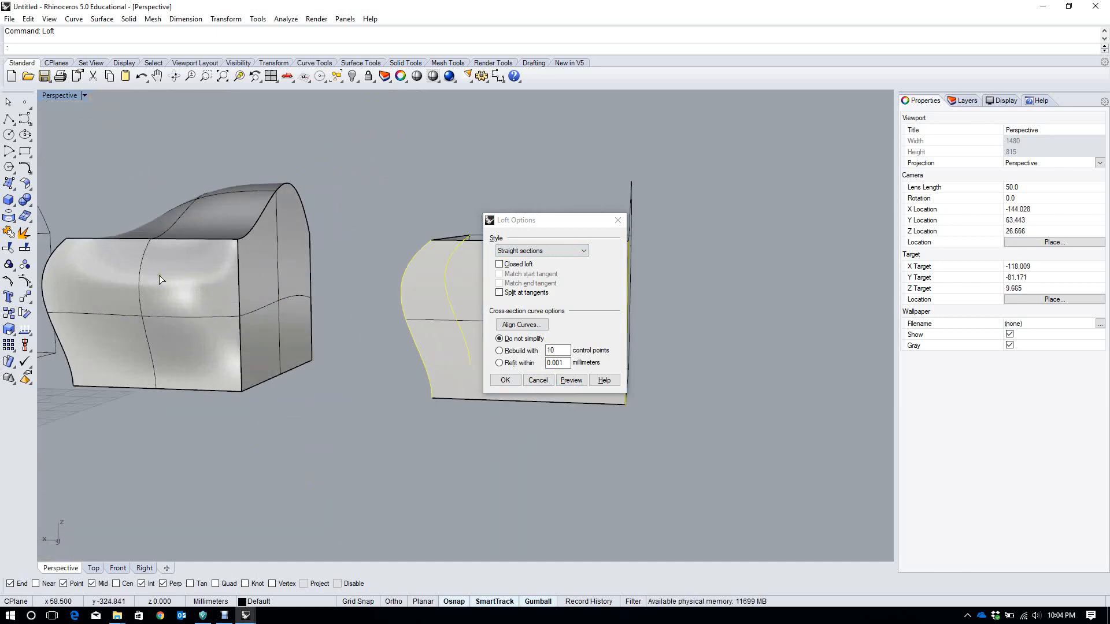
{"action": "right_click_drag", "start_coordinate": [158, 275], "coordinate": [252, 344]}
{"action": "right_click_drag", "start_coordinate": [299, 536], "coordinate": [272, 362]}
{"action": "scroll", "coordinate": [397, 312], "scroll_direction": "up", "scroll_amount": 5}
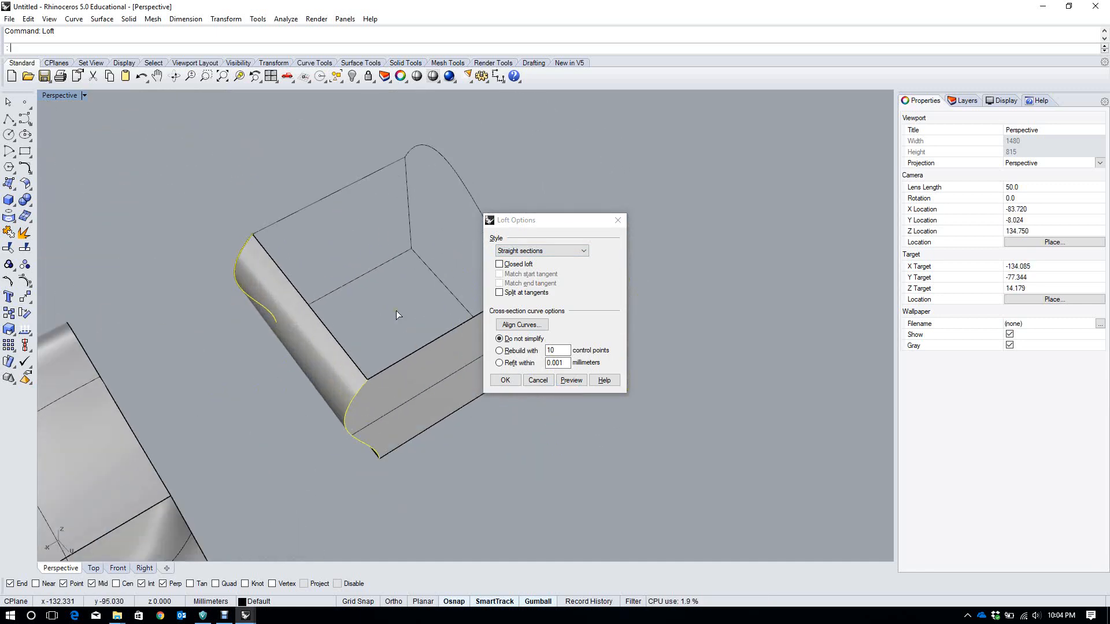
{"action": "right_click_drag", "start_coordinate": [396, 312], "coordinate": [369, 274]}
{"action": "scroll", "coordinate": [271, 348], "scroll_direction": "down", "scroll_amount": 5}
{"action": "scroll", "coordinate": [278, 338], "scroll_direction": "up", "scroll_amount": 7}
{"action": "right_click_drag", "start_coordinate": [289, 335], "coordinate": [289, 300]}
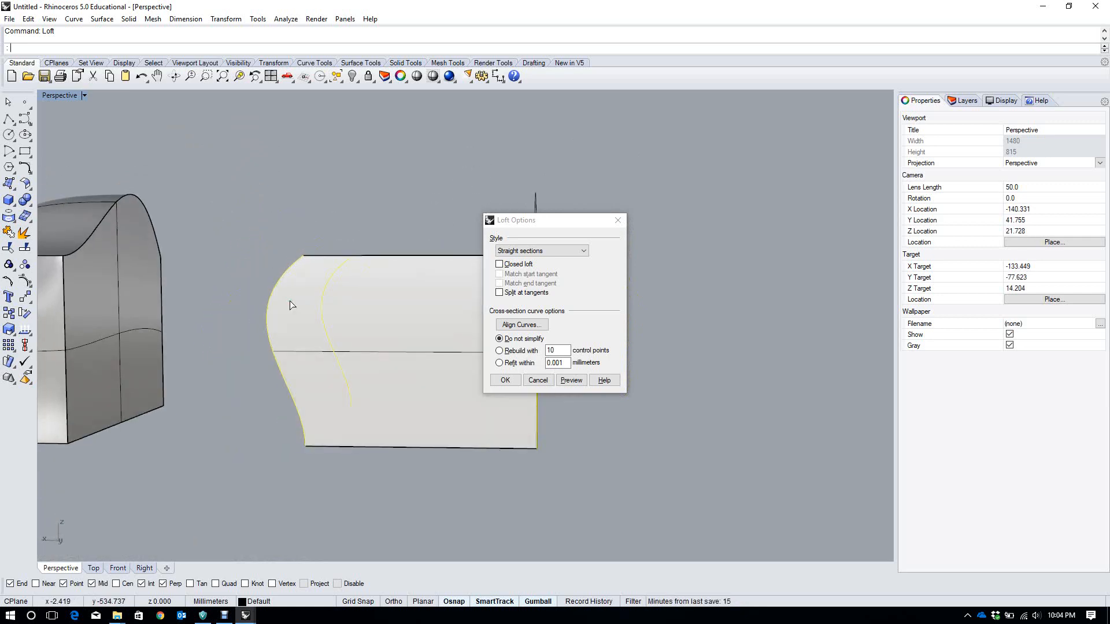
{"action": "right_click_drag", "start_coordinate": [398, 312], "coordinate": [221, 293]}
{"action": "right_click_drag", "start_coordinate": [528, 386], "coordinate": [542, 238]}
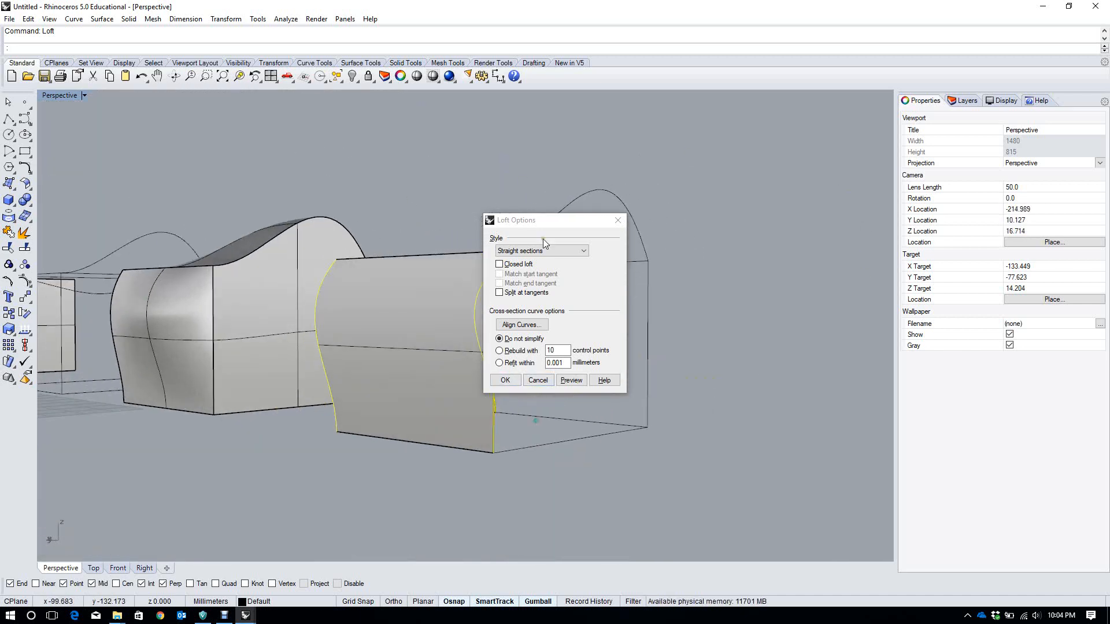
Preview the loft in Normal style with the cross-section curves rebuilt with 10 control points
{"action": "left_click", "coordinate": [538, 251]}
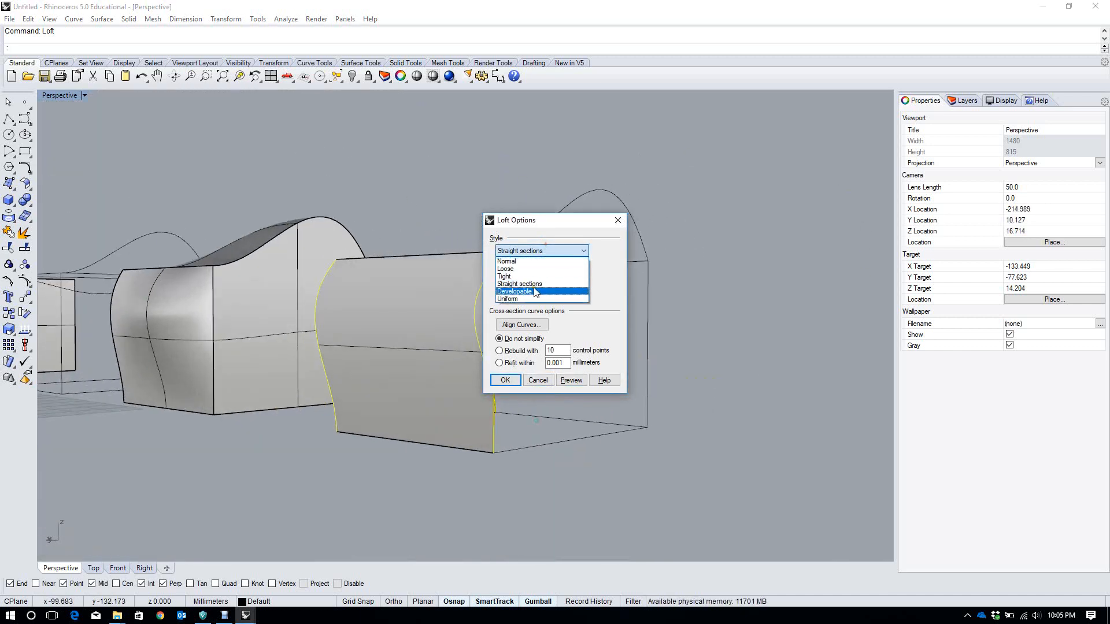
{"action": "left_click", "coordinate": [520, 284]}
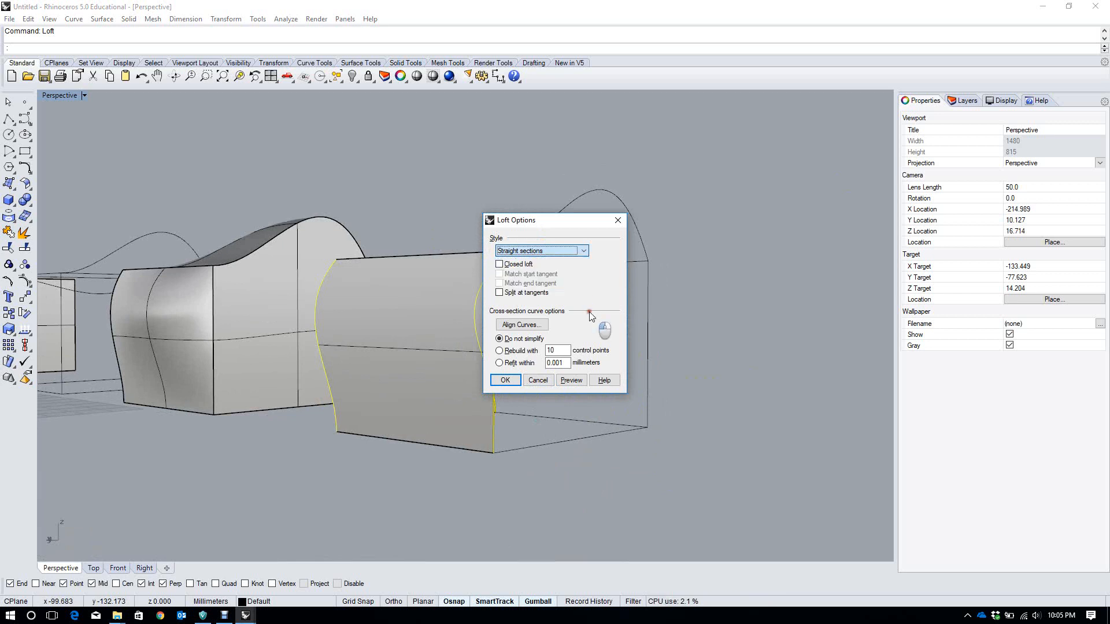
{"action": "left_click", "coordinate": [523, 354]}
{"action": "right_click_drag", "start_coordinate": [359, 366], "coordinate": [416, 367]}
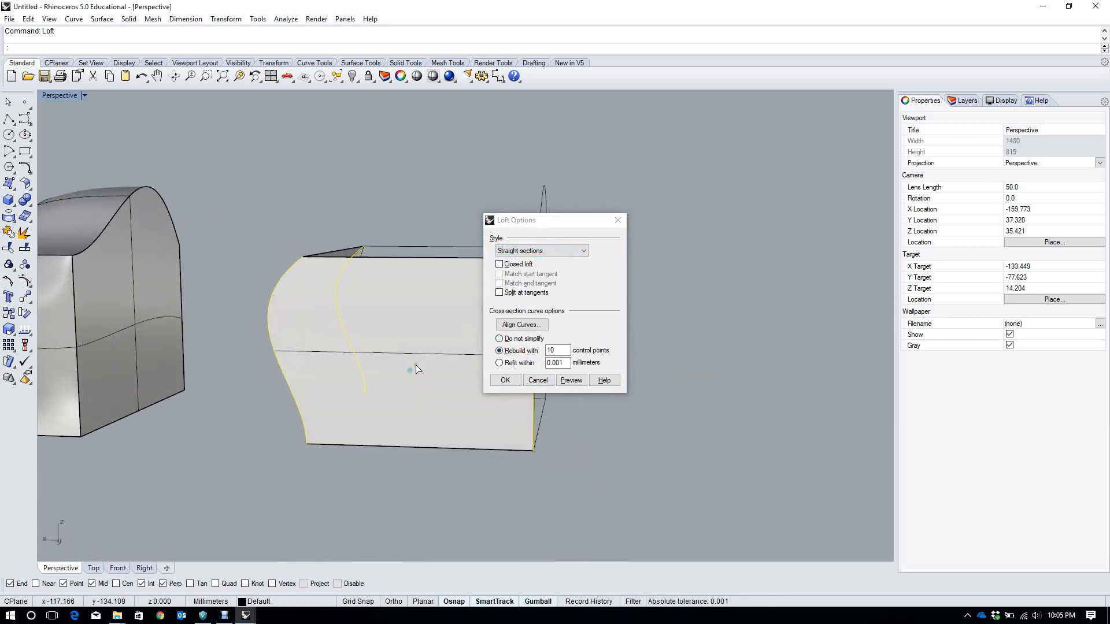
{"action": "left_click", "coordinate": [538, 251]}
{"action": "left_click", "coordinate": [546, 268]}
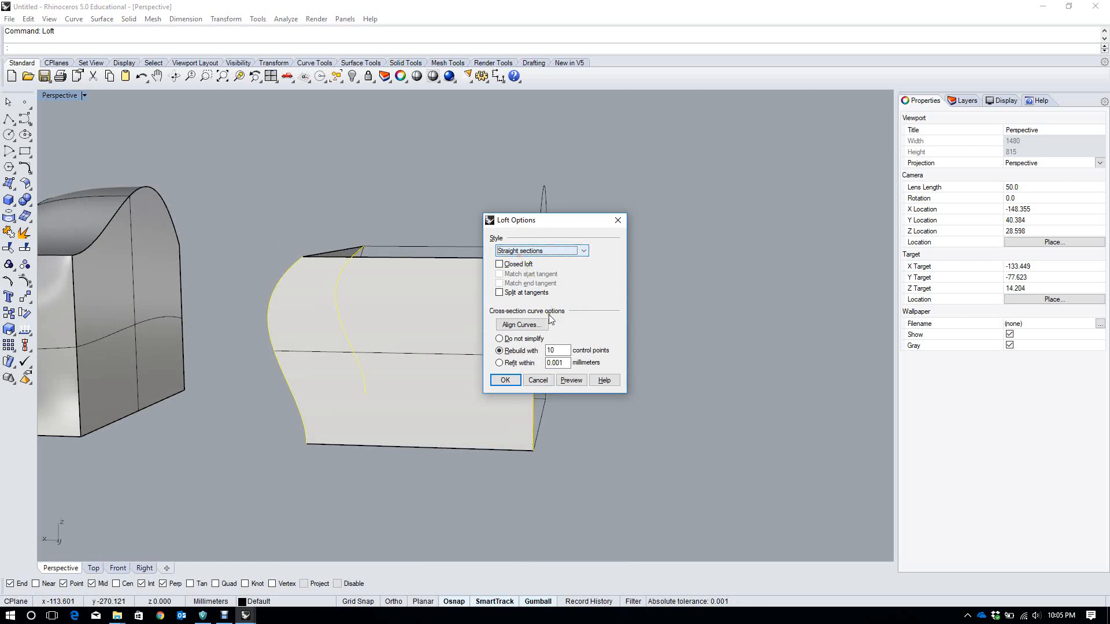
{"action": "left_click", "coordinate": [555, 251]}
{"action": "left_click", "coordinate": [556, 260]}
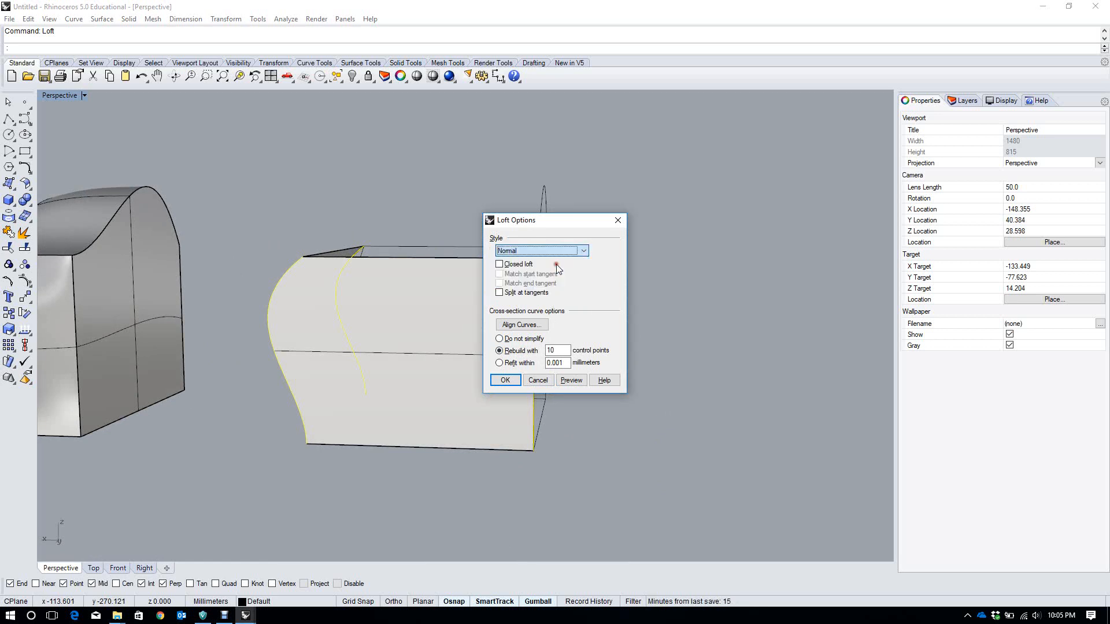
{"action": "left_click", "coordinate": [572, 381]}
{"action": "right_click_drag", "start_coordinate": [425, 351], "coordinate": [425, 366]}
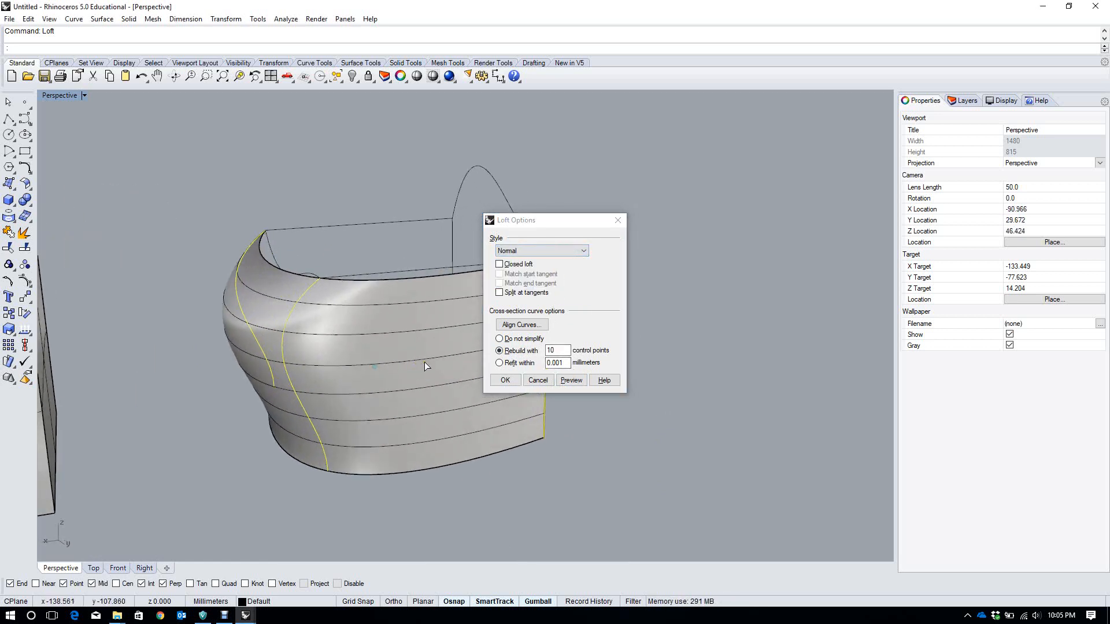
Preview the loft with the cross-section curves rebuilt with 80 control points and inspect the isocurve density
{"action": "left_click_drag", "start_coordinate": [567, 352], "coordinate": [526, 336]}
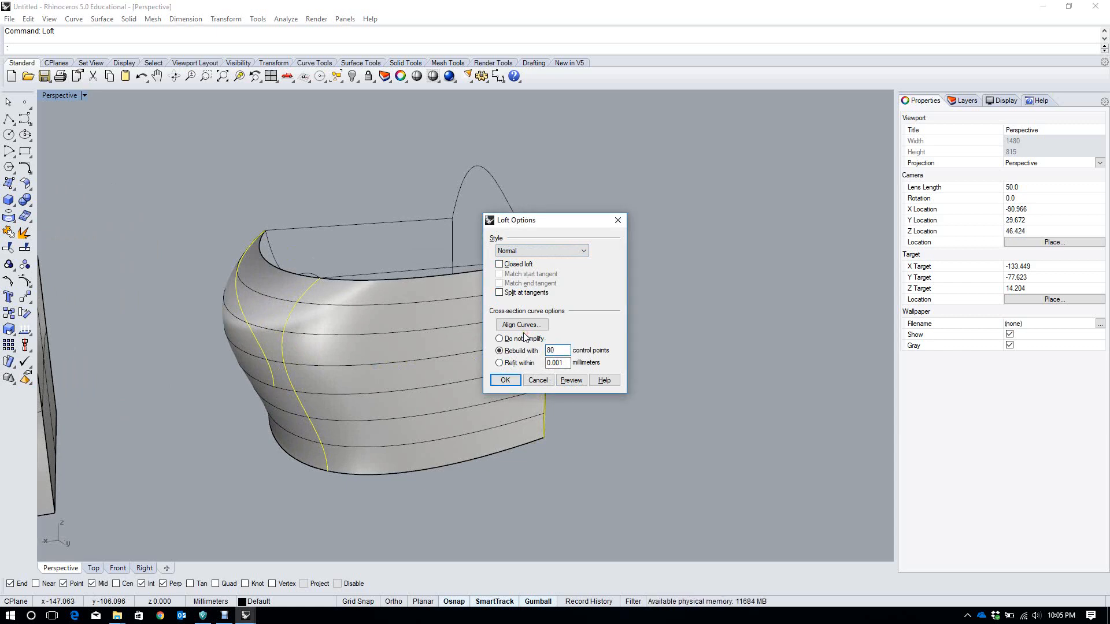
{"action": "type", "text": "80"}
{"action": "left_click", "coordinate": [570, 380]}
{"action": "right_click_drag", "start_coordinate": [411, 357], "coordinate": [409, 286]}
{"action": "scroll", "coordinate": [410, 286], "scroll_direction": "up", "scroll_amount": 6}
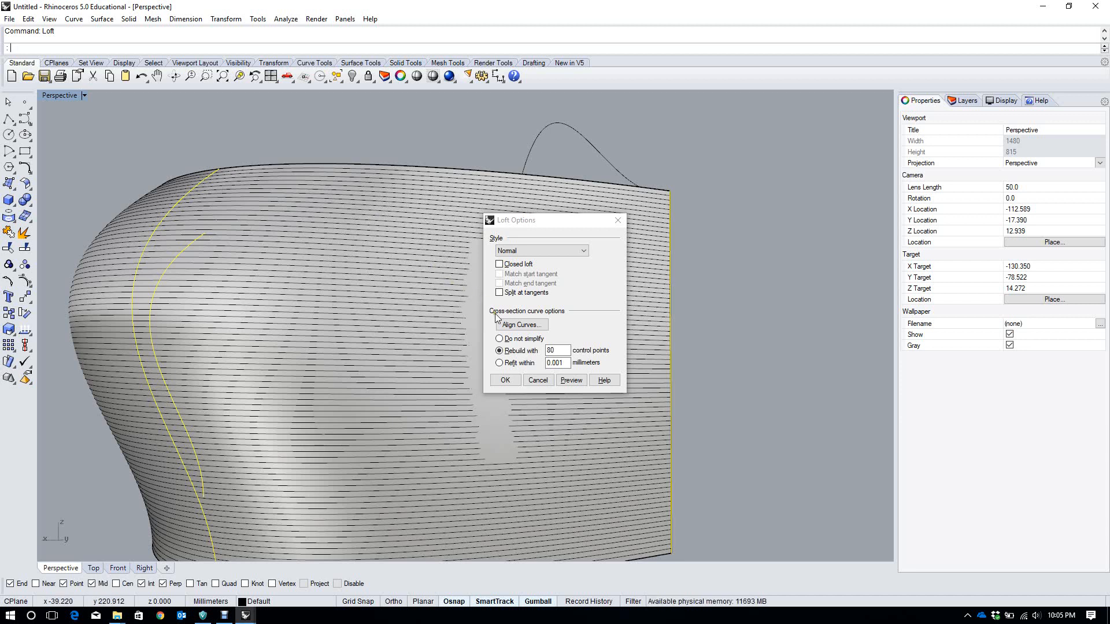
Set the cross-section curves to Do not simplify, preview the Normal loft and create it
{"action": "left_click", "coordinate": [517, 339]}
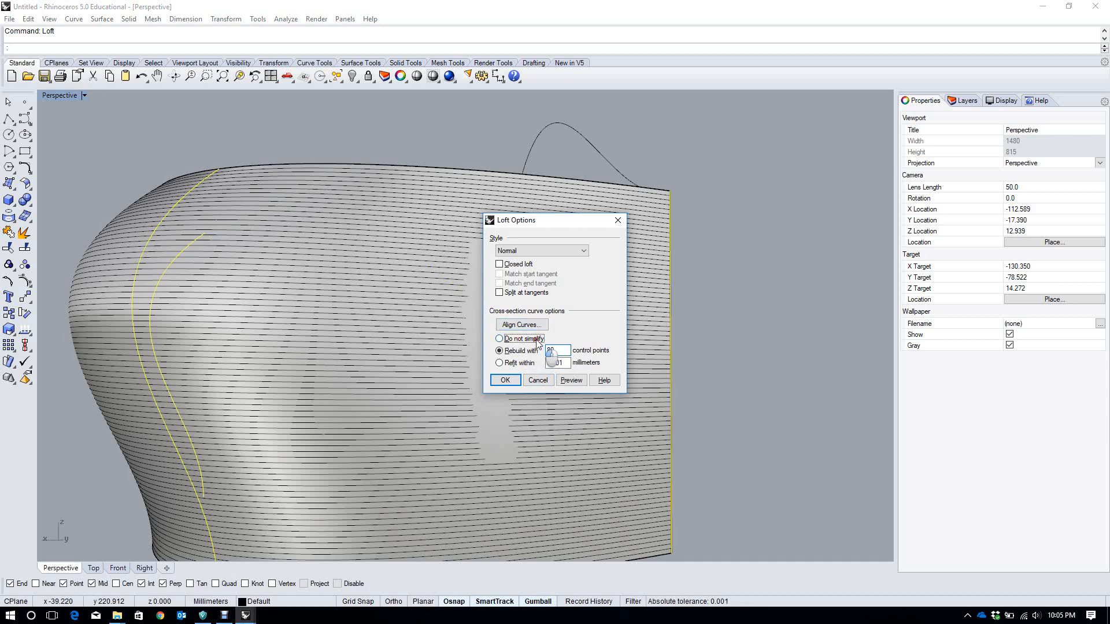
{"action": "left_click", "coordinate": [571, 380]}
{"action": "left_click", "coordinate": [503, 382]}
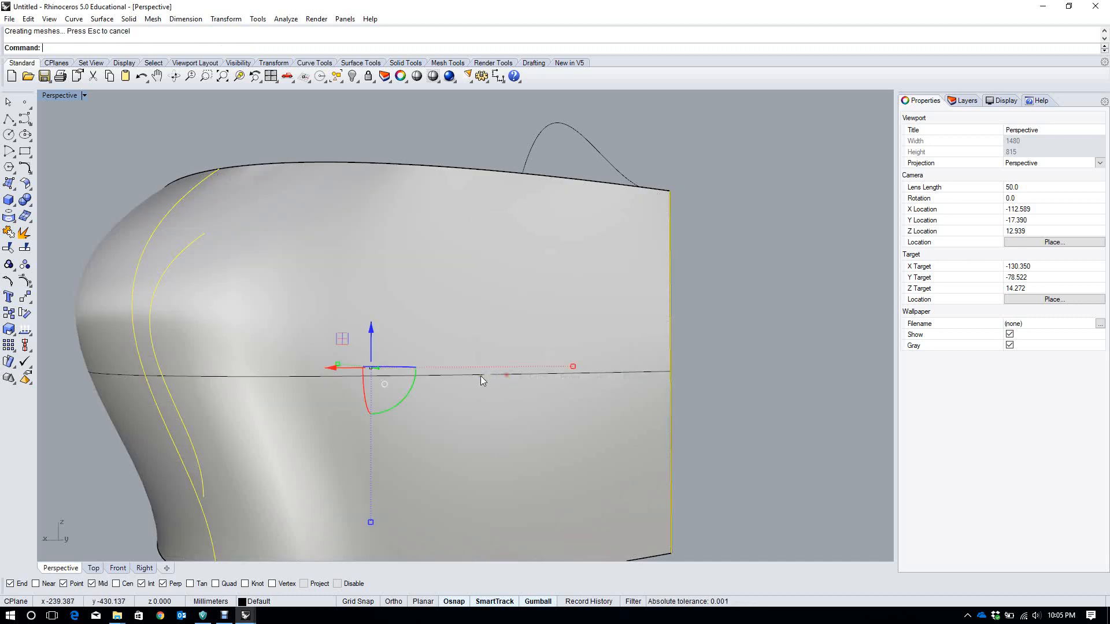
Turn on the lofted surface's control points, pull the outermost bulge point outward along X, and hide the points
{"action": "right_click_drag", "start_coordinate": [477, 352], "coordinate": [519, 348]}
{"action": "left_click", "coordinate": [517, 347]}
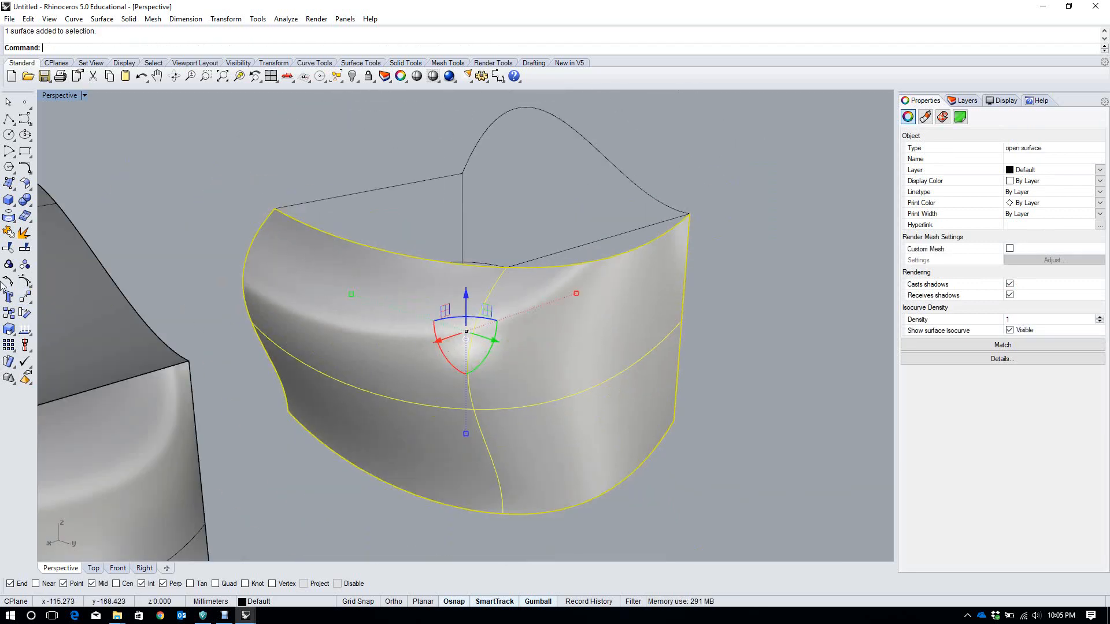
{"action": "left_click", "coordinate": [25, 281]}
{"action": "right_click_drag", "start_coordinate": [756, 342], "coordinate": [665, 335]}
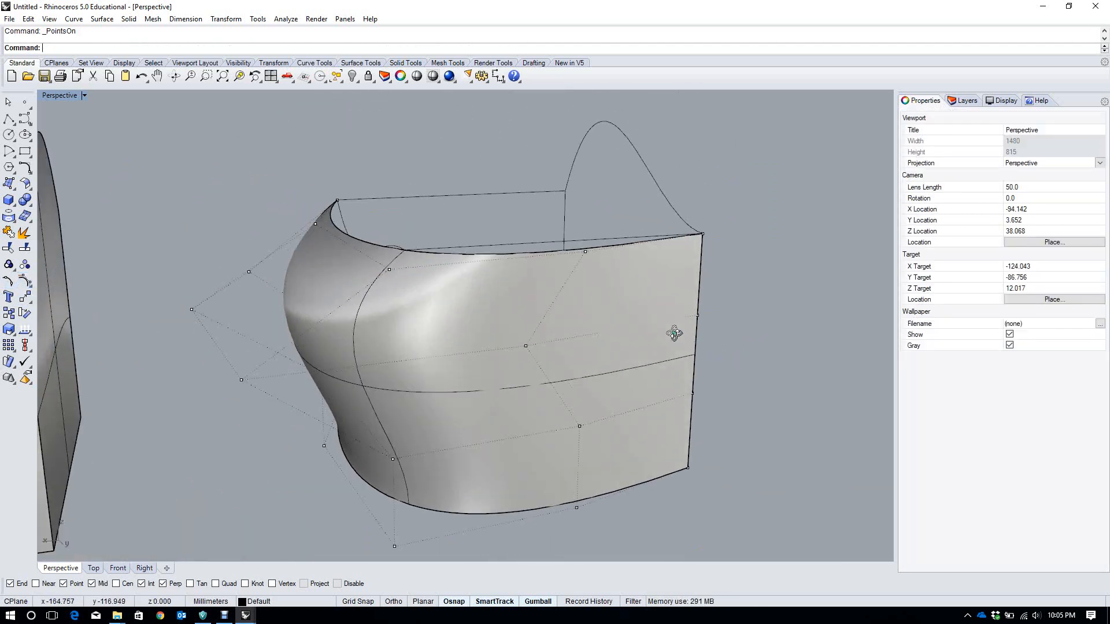
{"action": "left_click_drag", "start_coordinate": [168, 307], "coordinate": [92, 333]}
{"action": "right_click_drag", "start_coordinate": [97, 327], "coordinate": [694, 337]}
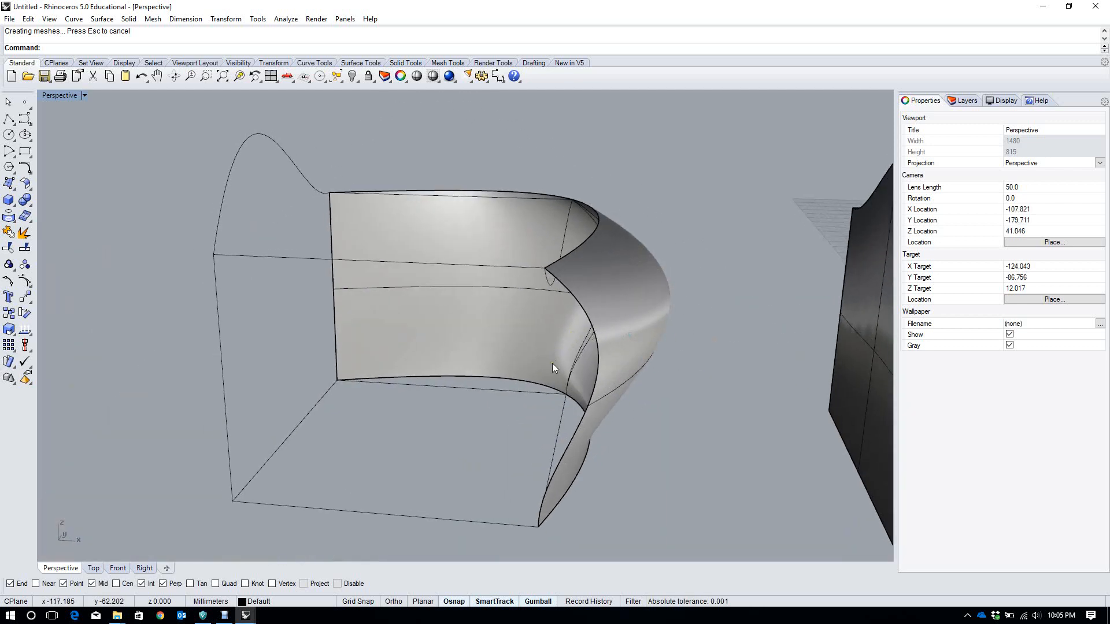
Move the lofted surface in the negative X direction, clear of the wireframe curves
{"action": "left_click", "coordinate": [619, 357]}
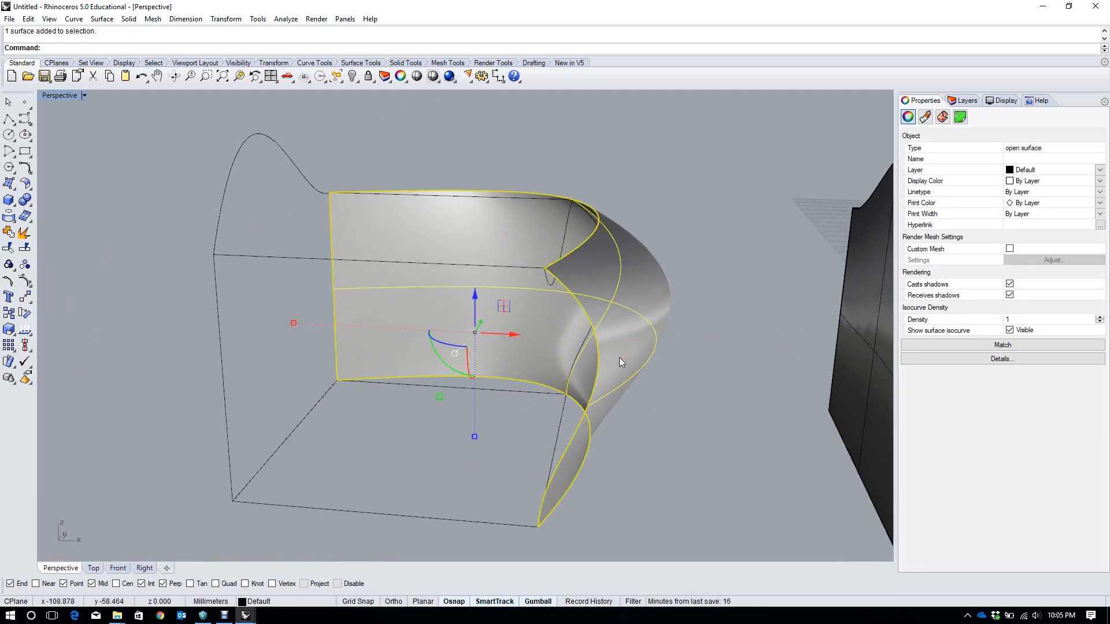
{"action": "scroll", "coordinate": [493, 317], "scroll_direction": "down", "scroll_amount": 5}
{"action": "left_click_drag", "start_coordinate": [511, 329], "coordinate": [283, 352]}
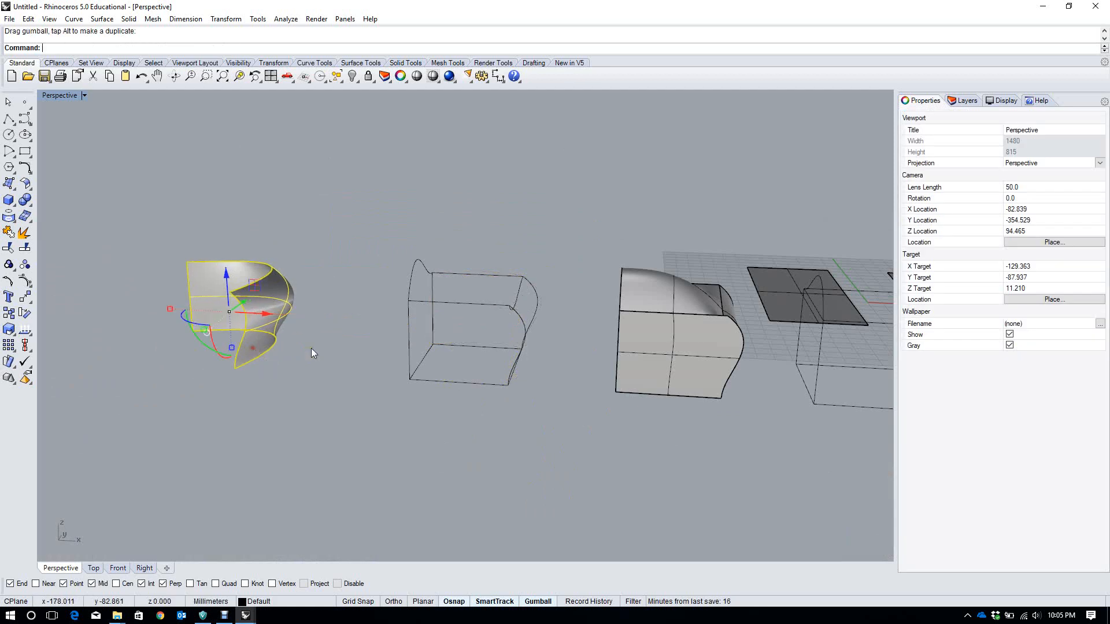
Create a Sweep1 surface from the rear S-shaped side curve along the adjoining straight bottom edge, using Freeform style and Do not simplify
{"action": "scroll", "coordinate": [560, 305], "scroll_direction": "up", "scroll_amount": 9}
{"action": "right_click_drag", "start_coordinate": [559, 304], "coordinate": [494, 315]}
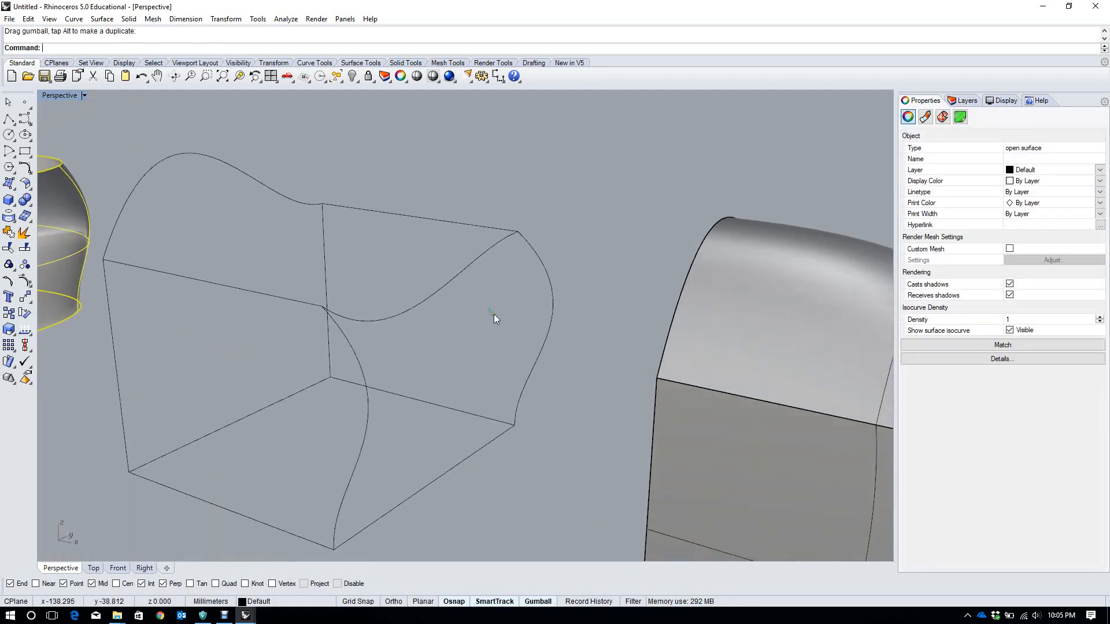
{"action": "type", "text": "Sweep1"}
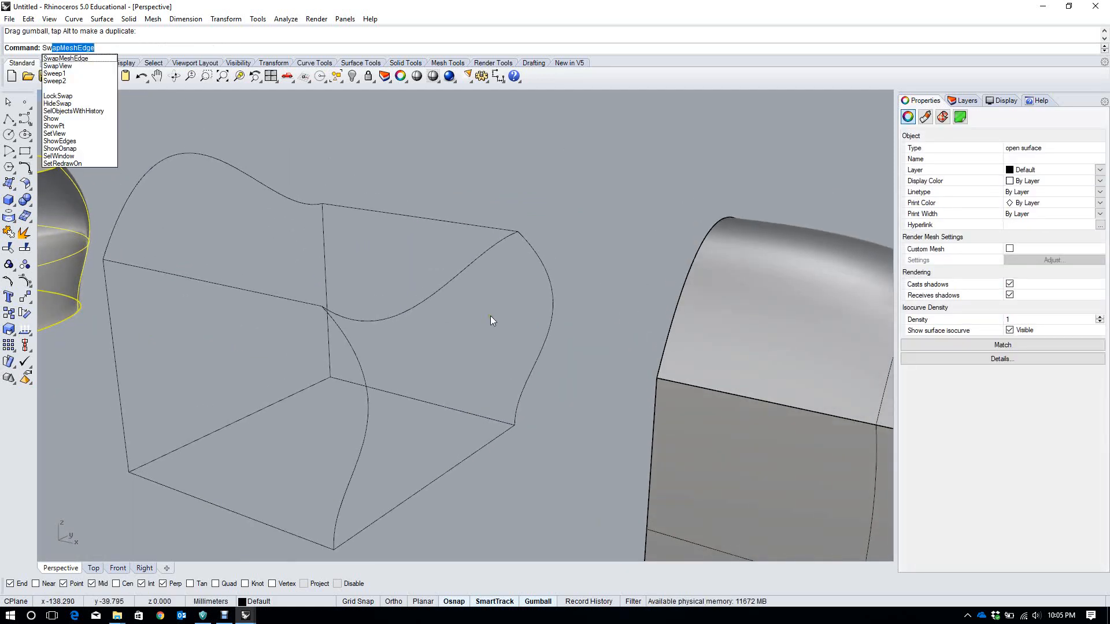
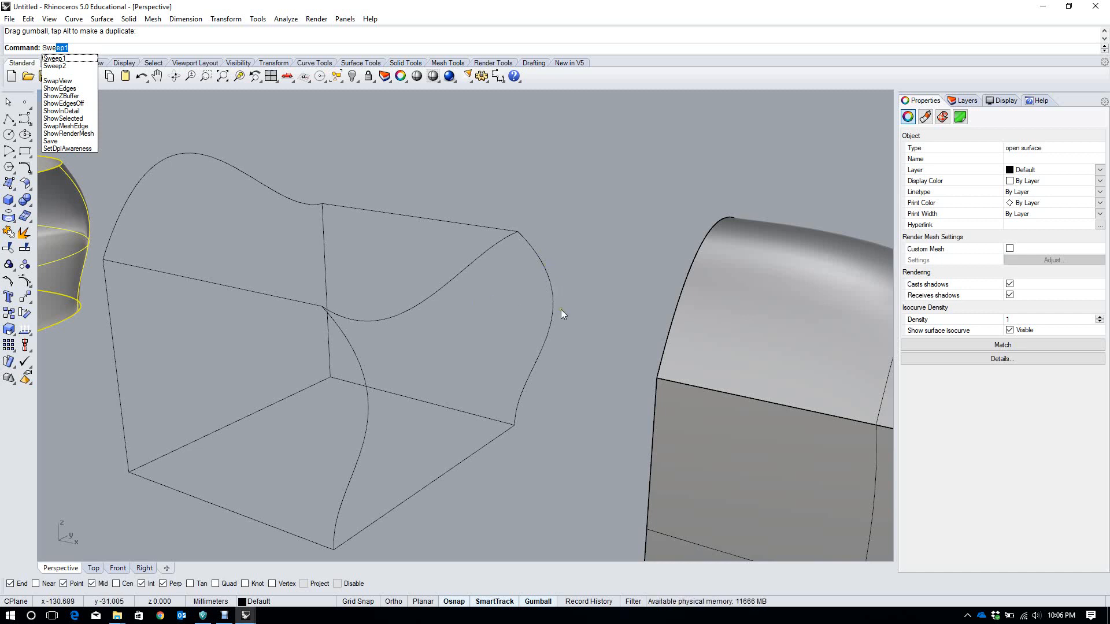
{"action": "left_click", "coordinate": [532, 373]}
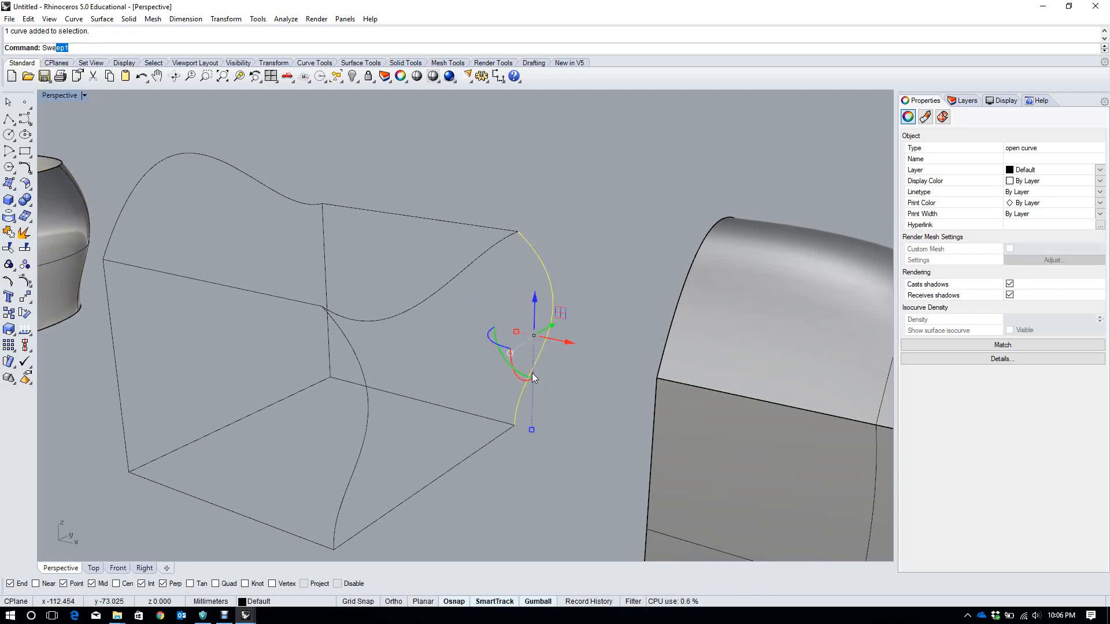
{"action": "scroll", "coordinate": [532, 324], "scroll_direction": "down", "scroll_amount": 4}
{"action": "scroll", "coordinate": [543, 365], "scroll_direction": "up", "scroll_amount": 4}
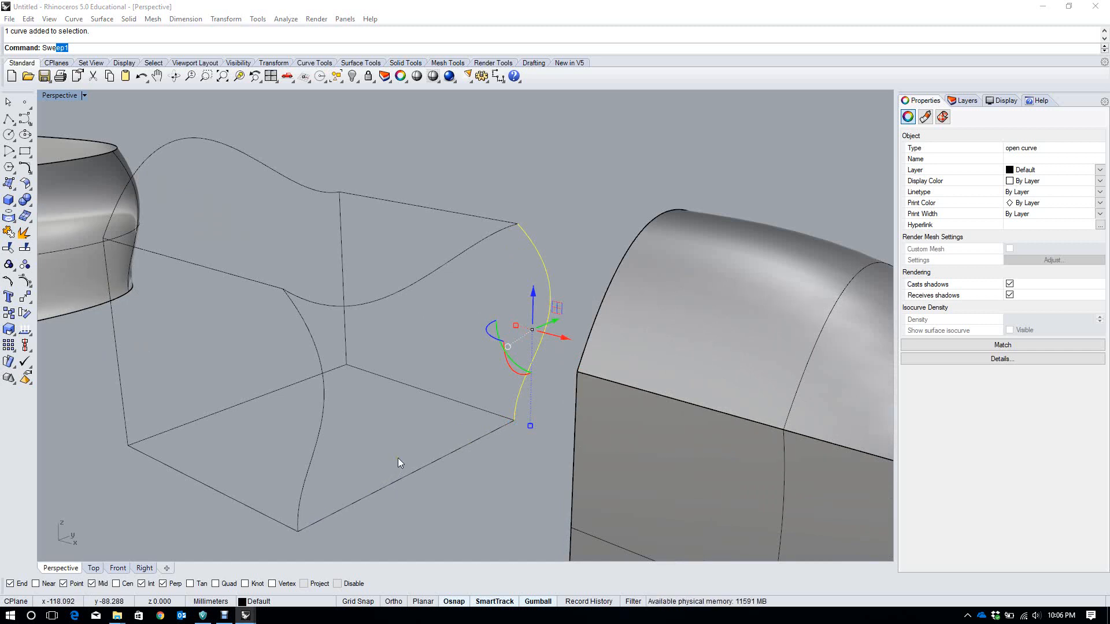
{"action": "left_click", "coordinate": [456, 376]}
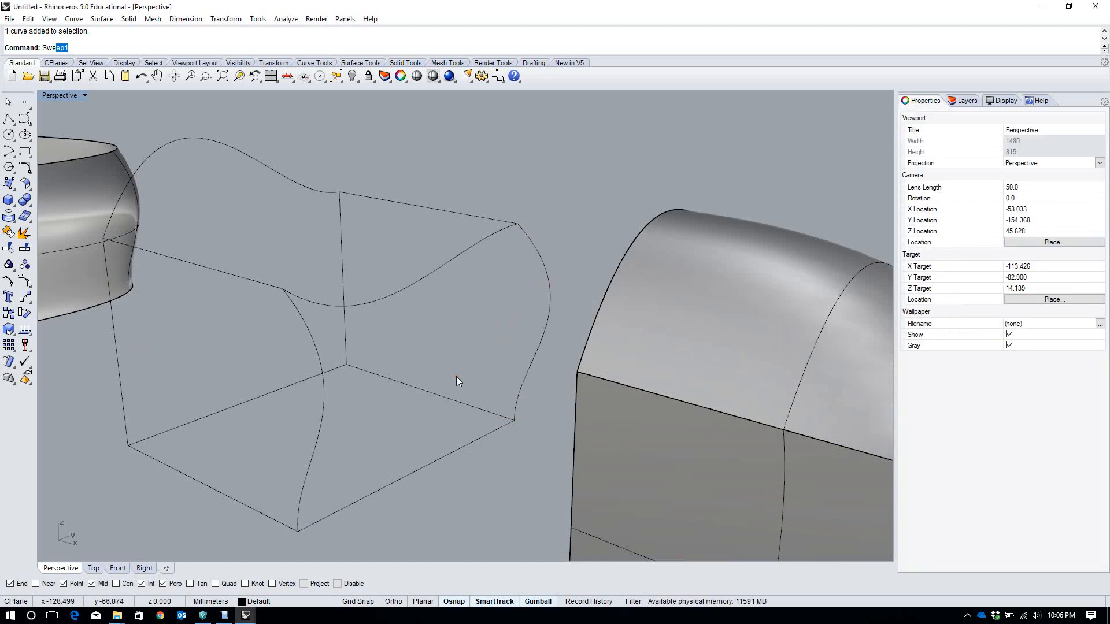
{"action": "type", "text": "Swe"}
{"action": "key", "text": "Return"}
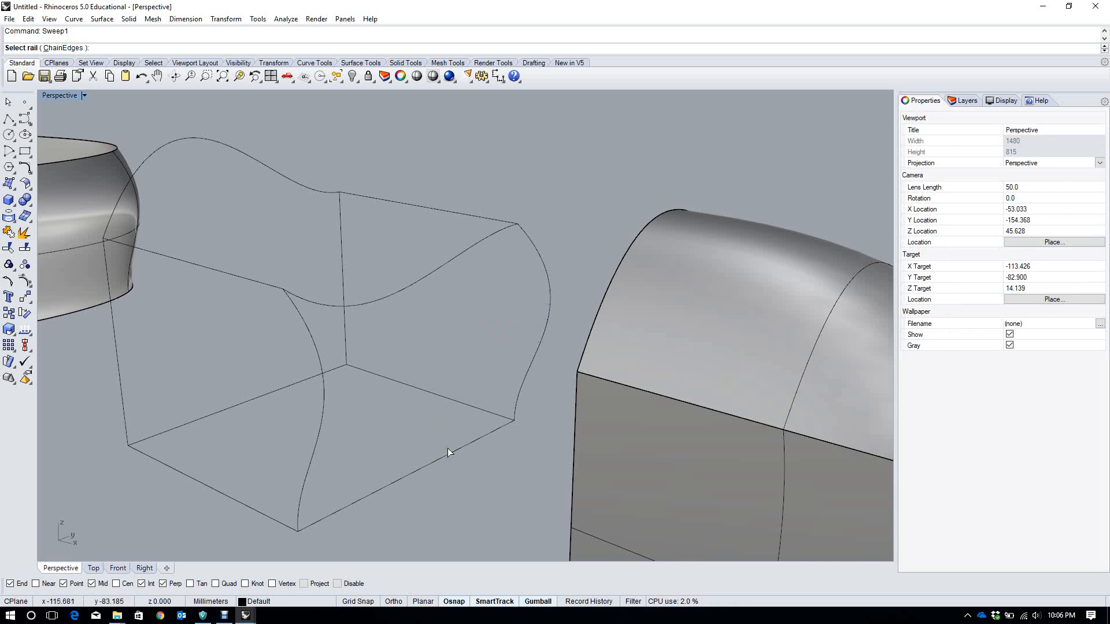
{"action": "left_click", "coordinate": [416, 470]}
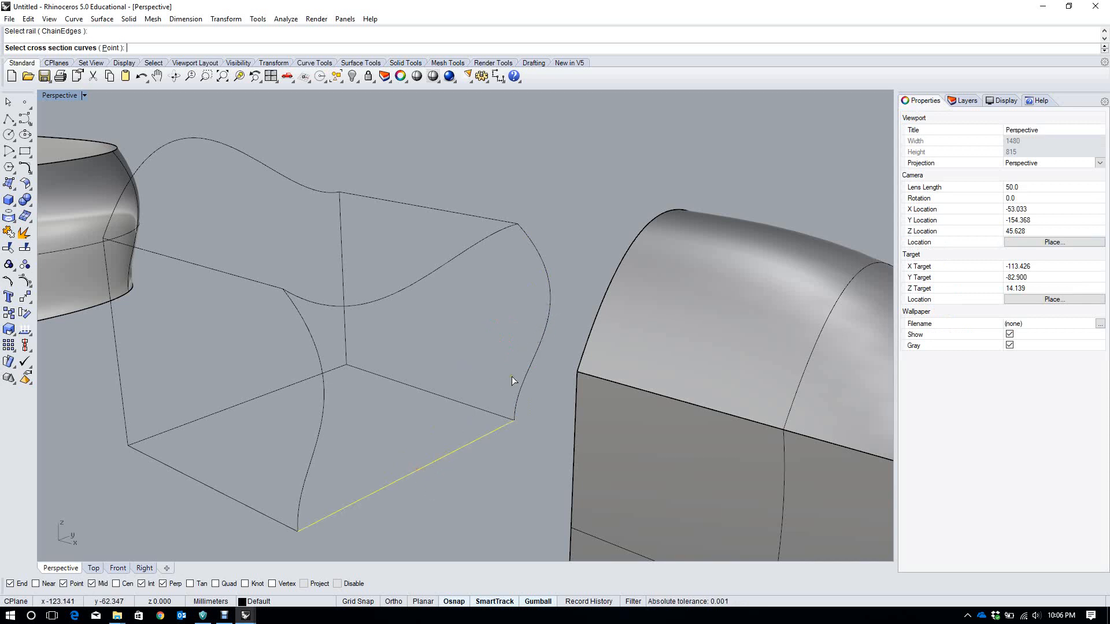
{"action": "left_click", "coordinate": [529, 371]}
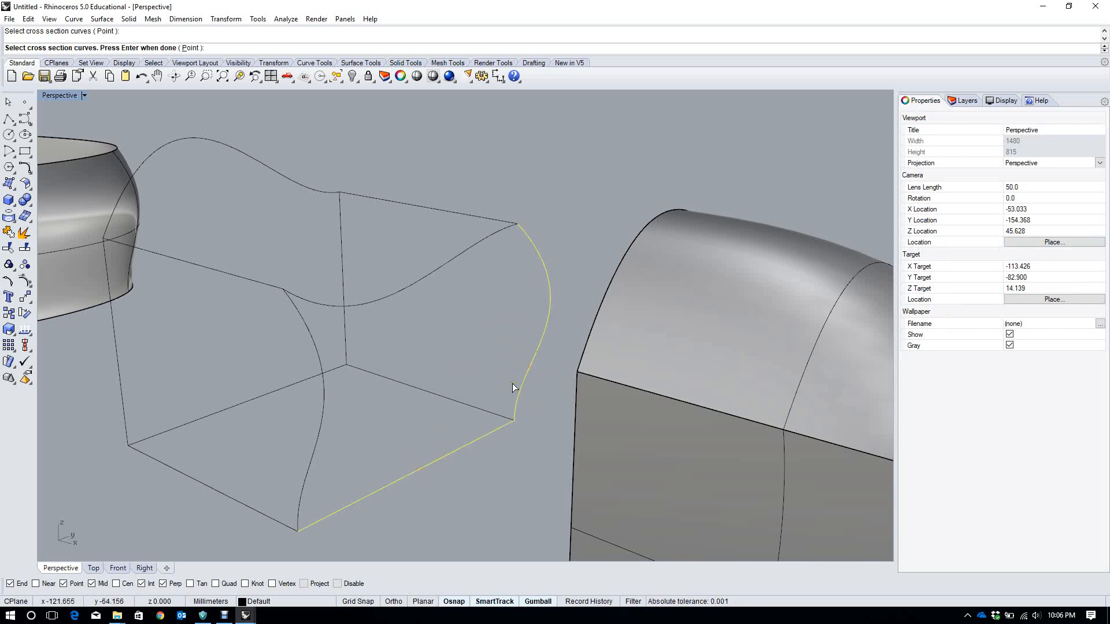
{"action": "key", "text": "Return"}
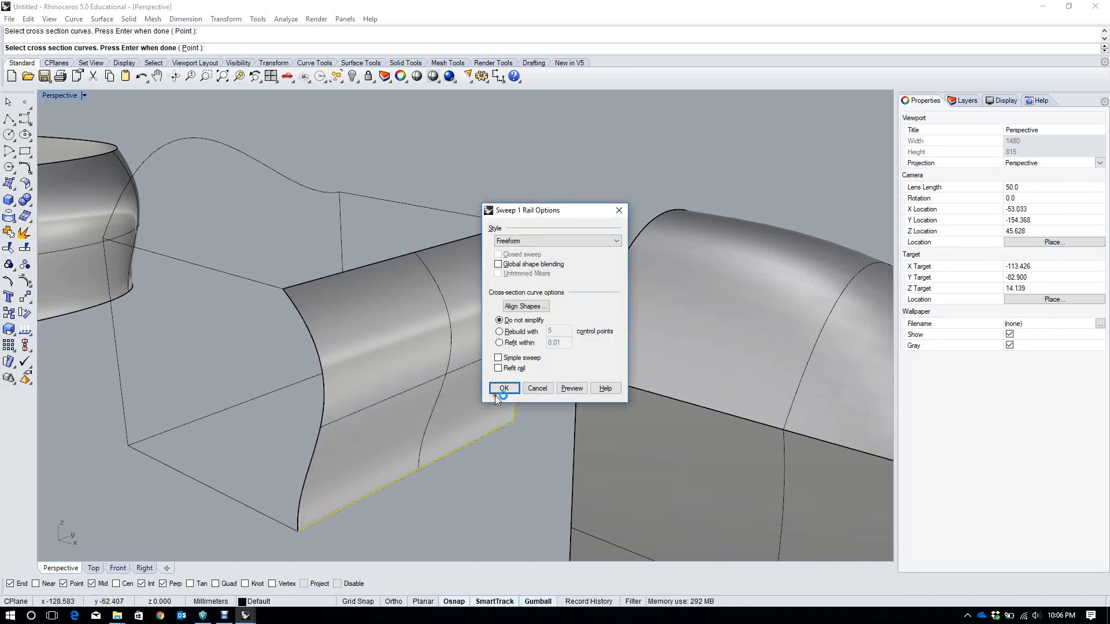
{"action": "left_click", "coordinate": [497, 392]}
Inspect how the one-rail sweep fits the front side curve and undo the sweep
{"action": "right_click_drag", "start_coordinate": [434, 376], "coordinate": [460, 339]}
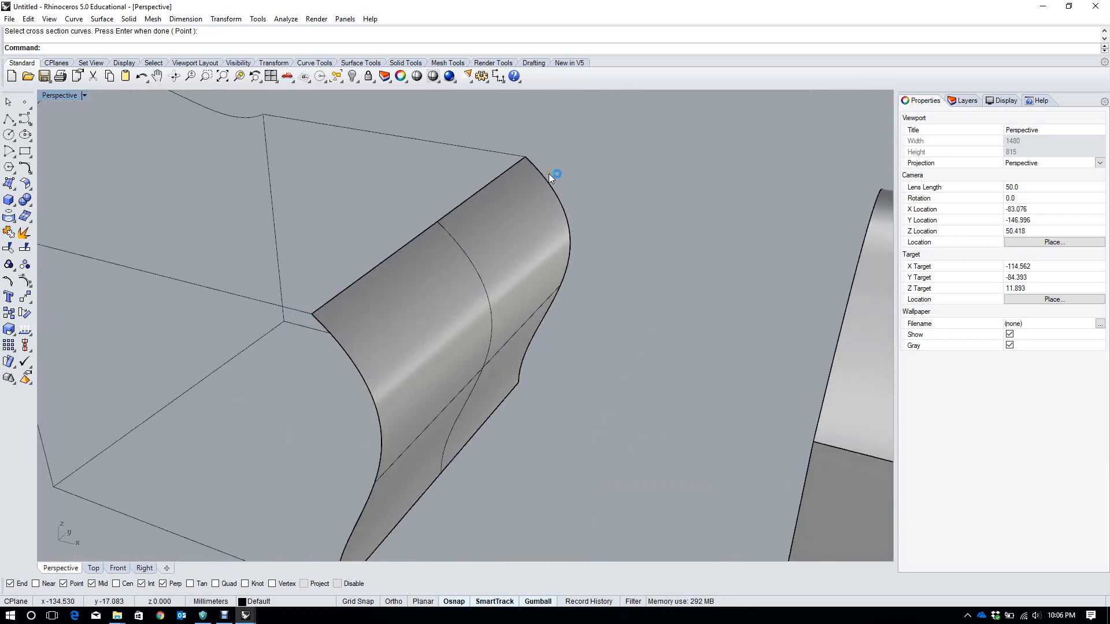
{"action": "right_click_drag", "start_coordinate": [445, 421], "coordinate": [350, 407]}
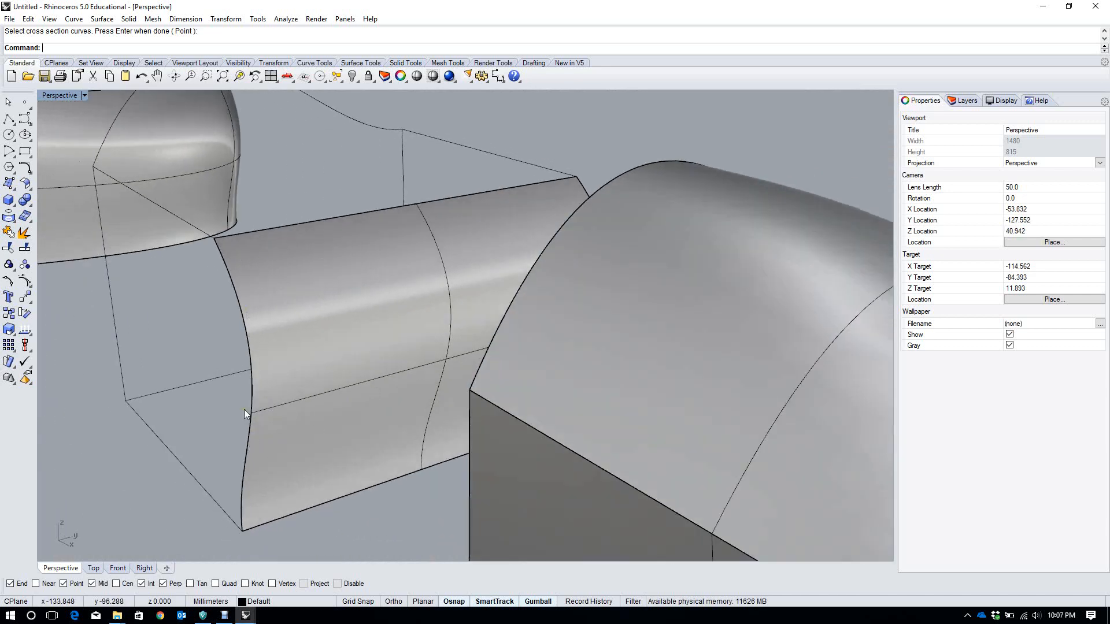
{"action": "right_click_drag", "start_coordinate": [243, 516], "coordinate": [246, 504]}
{"action": "key", "text": "ctrl+z"}
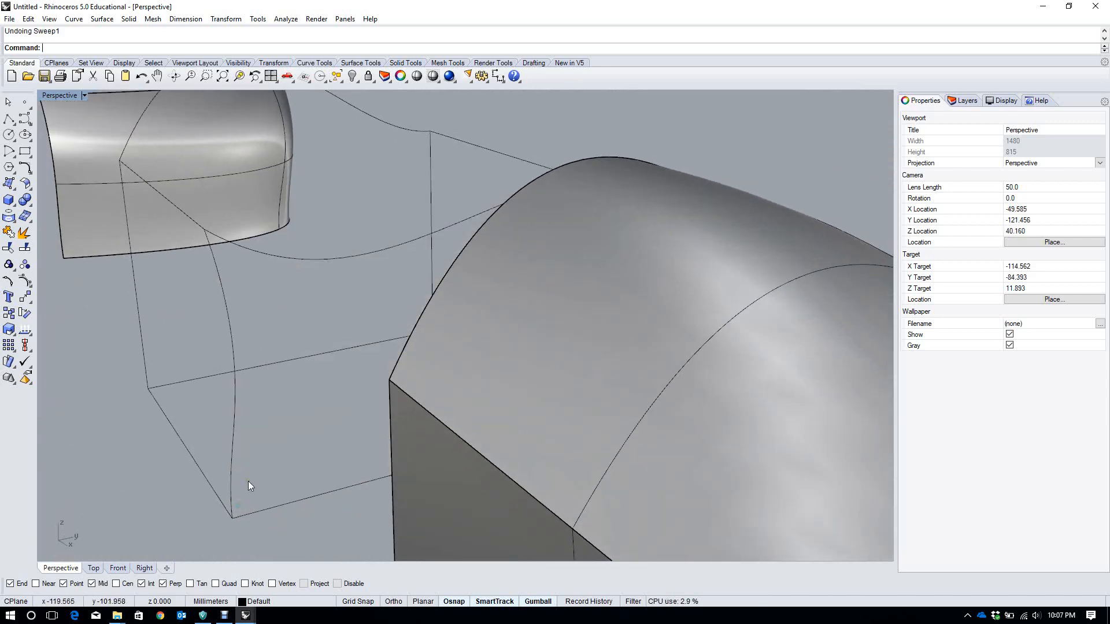
Turn on the front side curve's control points, pull its bulge point outward along X and upward, and hide the points
{"action": "left_click", "coordinate": [233, 421]}
{"action": "right_click_drag", "start_coordinate": [233, 418], "coordinate": [87, 301]}
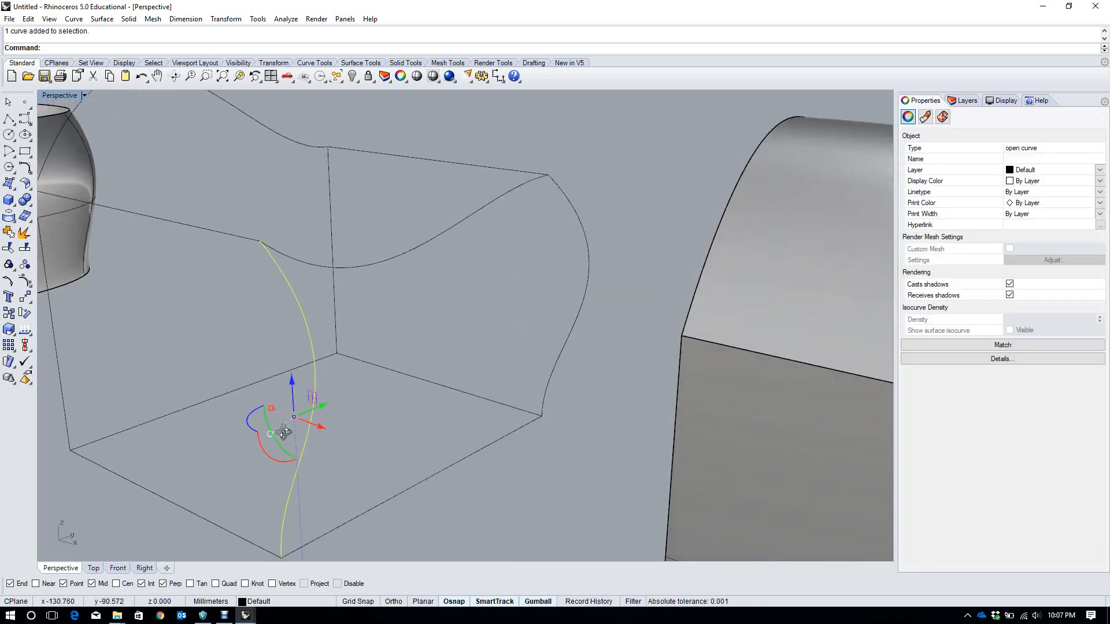
{"action": "left_click", "coordinate": [25, 296]}
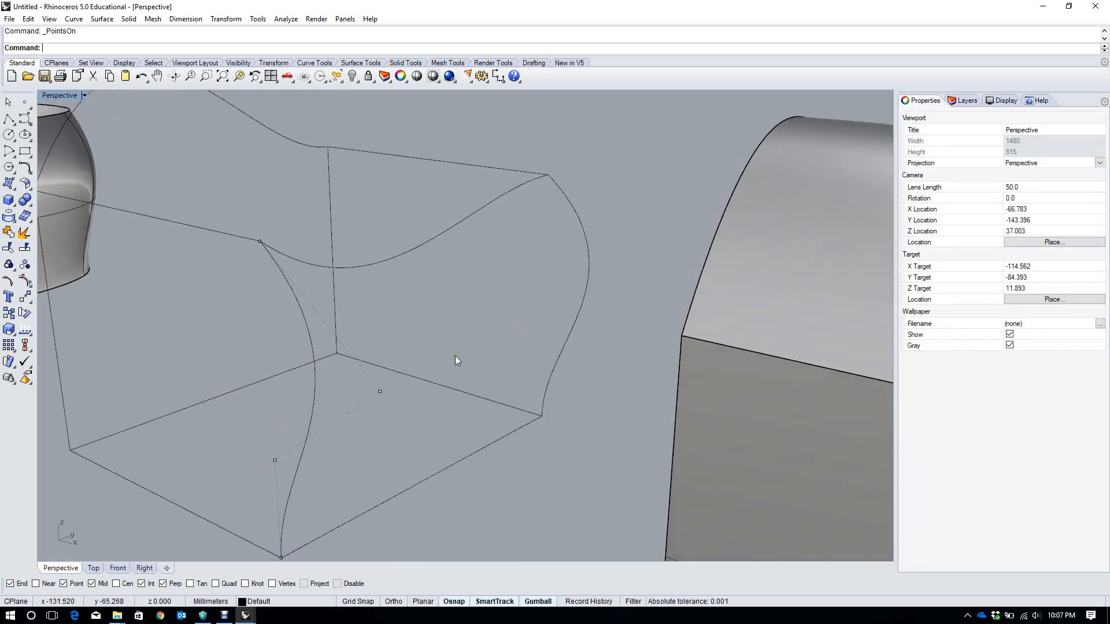
{"action": "right_click_drag", "start_coordinate": [456, 356], "coordinate": [401, 414]}
{"action": "left_click_drag", "start_coordinate": [424, 374], "coordinate": [425, 376]}
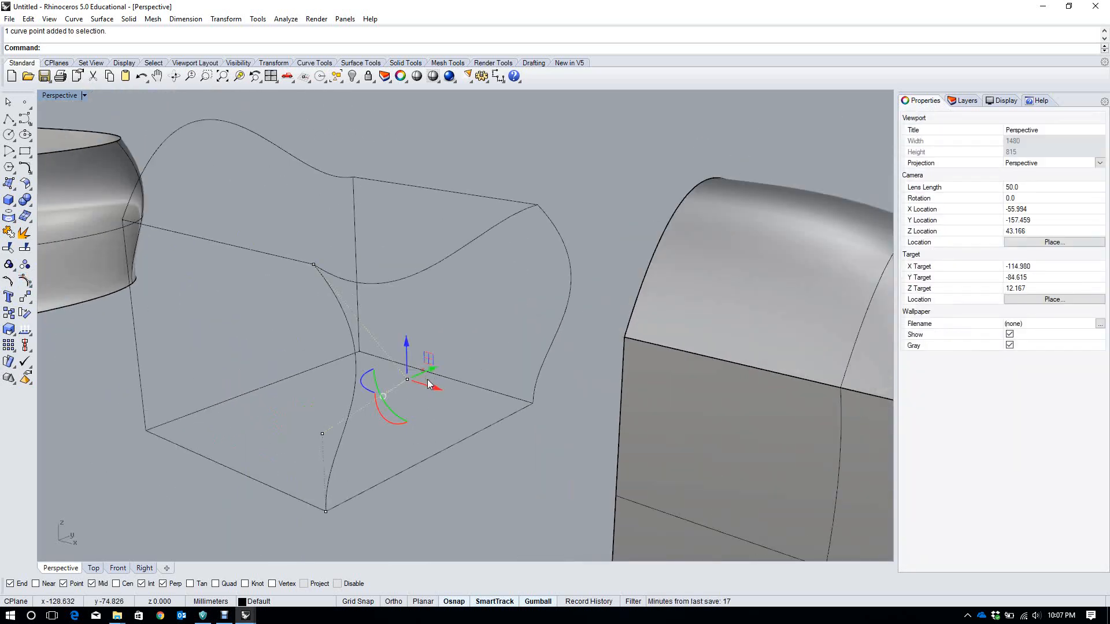
{"action": "right_click_drag", "start_coordinate": [439, 386], "coordinate": [515, 462]}
{"action": "left_click_drag", "start_coordinate": [553, 482], "coordinate": [641, 501]}
{"action": "right_click_drag", "start_coordinate": [642, 500], "coordinate": [588, 449]}
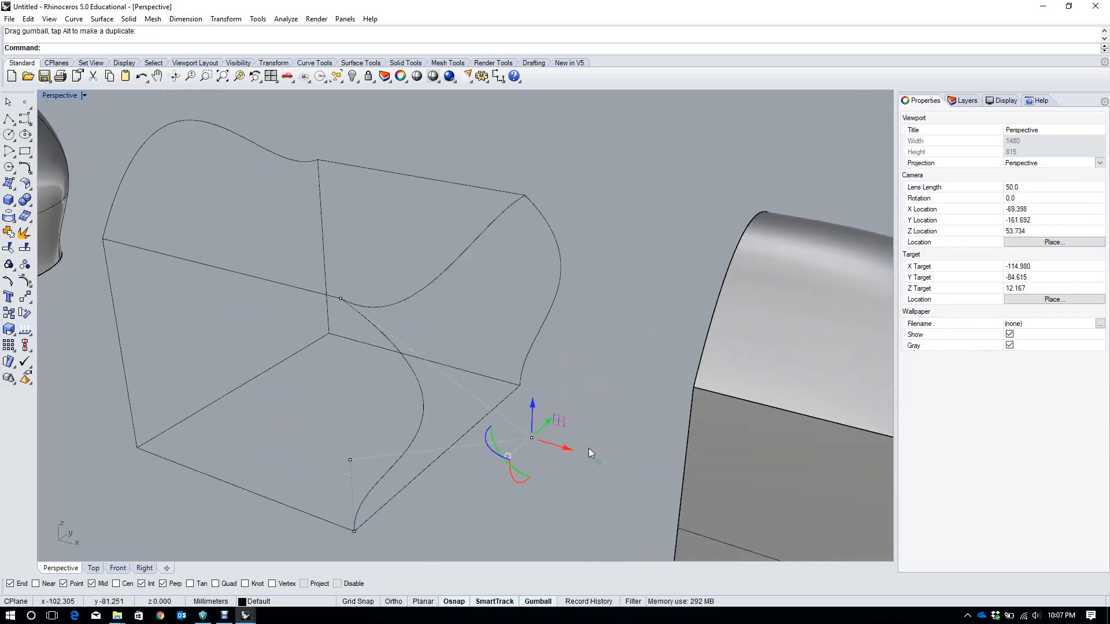
{"action": "left_click_drag", "start_coordinate": [560, 454], "coordinate": [553, 349]}
{"action": "mouse_move", "coordinate": [547, 361]}
{"action": "right_mouse_down"}
{"action": "mouse_move", "coordinate": [559, 336]}
{"action": "mouse_move", "coordinate": [536, 371]}
{"action": "right_mouse_up"}
{"action": "key", "text": "Escape"}
{"action": "key", "text": "Escape"}
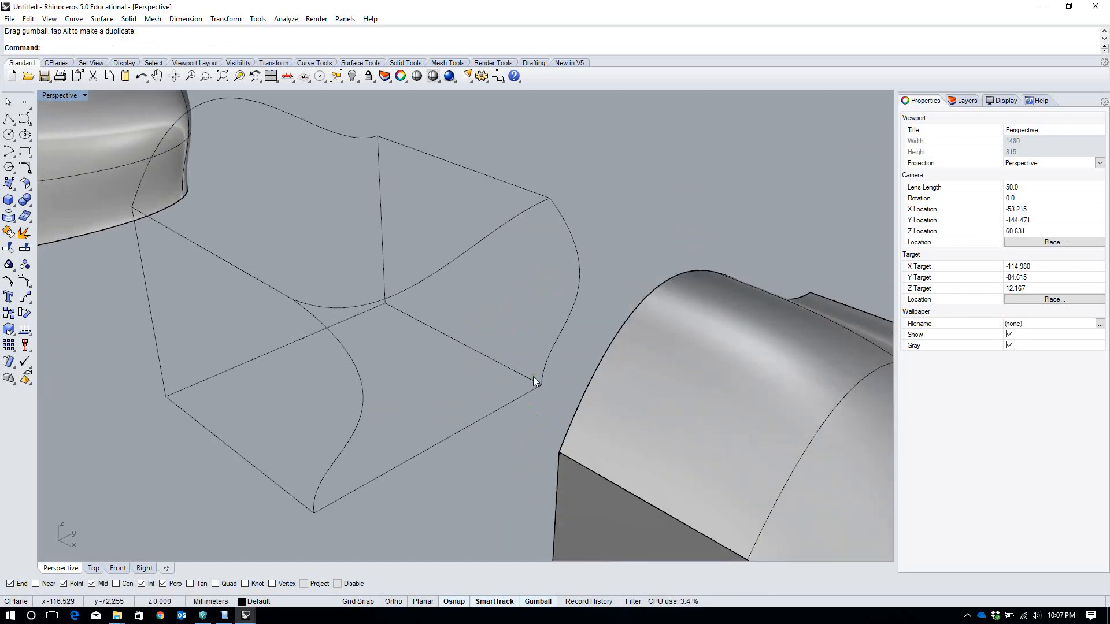
Try Sweep1 again with the rear side curve along the bottom edge, compare it with the reshaped front curve, and undo it
{"action": "type", "text": "Sweep1"}
{"action": "key", "text": "Return"}
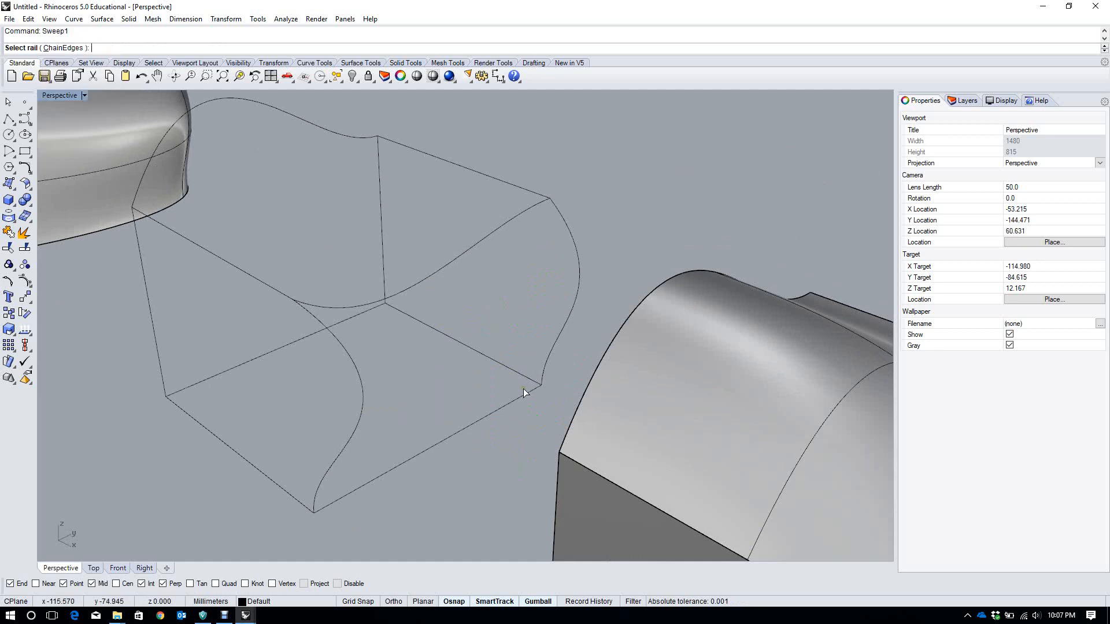
{"action": "left_click", "coordinate": [523, 391]}
{"action": "left_click", "coordinate": [561, 334]}
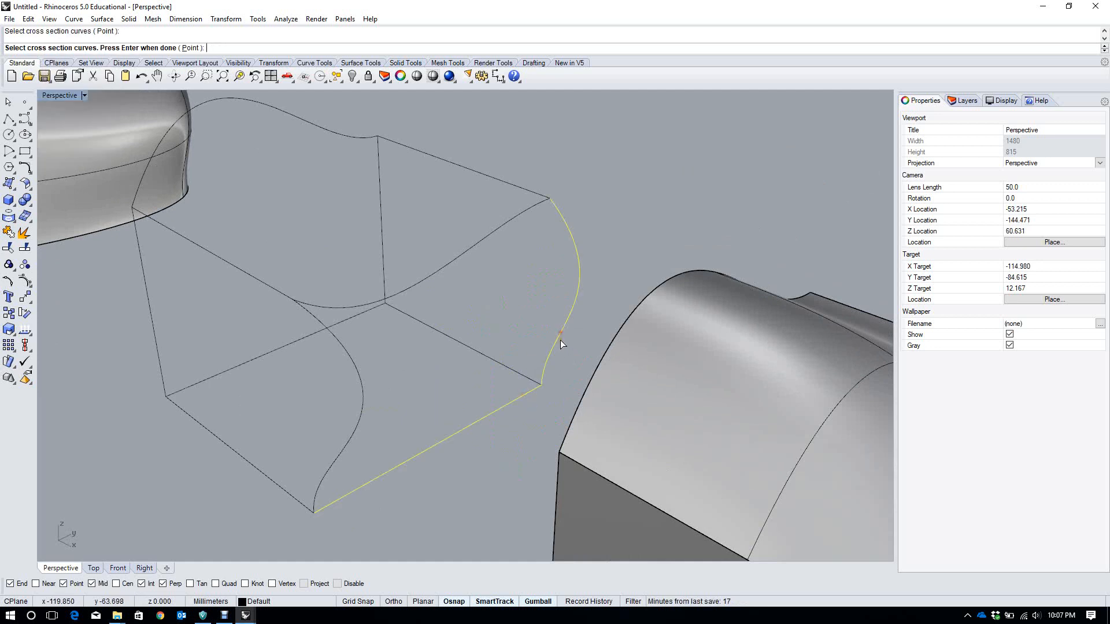
{"action": "key", "text": "Return"}
{"action": "key", "text": "Return"}
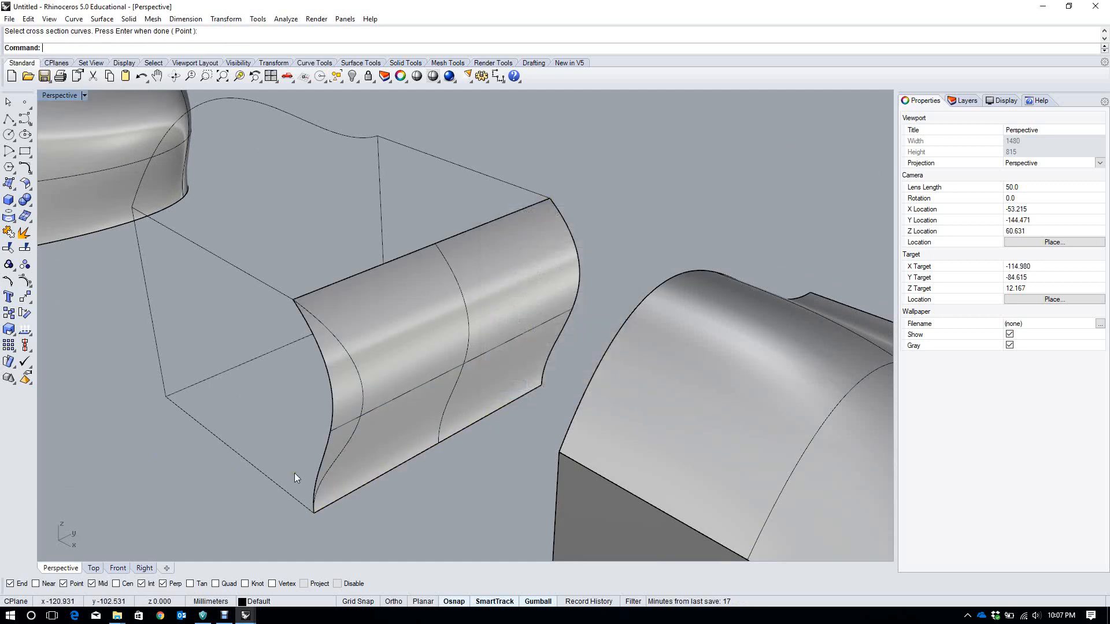
{"action": "right_click_drag", "start_coordinate": [293, 473], "coordinate": [439, 353]}
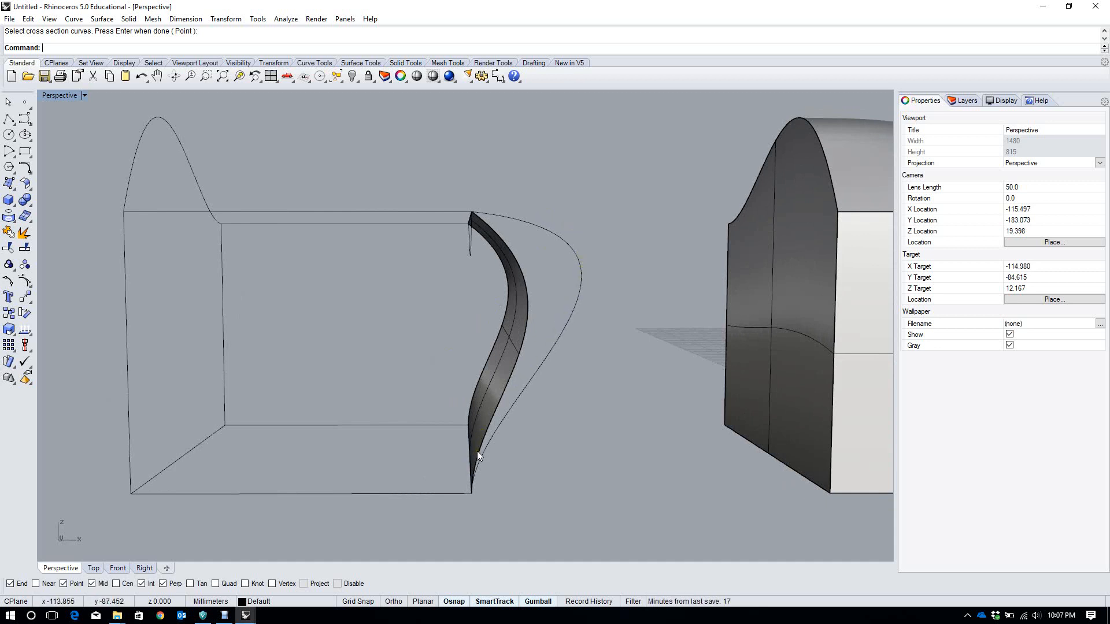
{"action": "key", "text": "ctrl+z"}
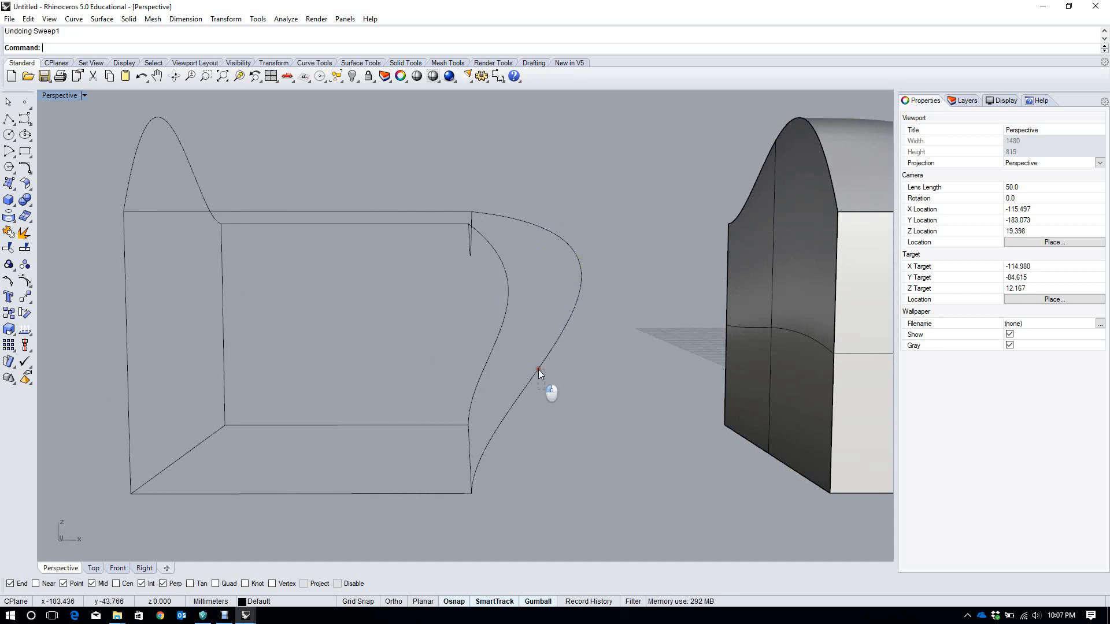
{"action": "left_click", "coordinate": [539, 370]}
{"action": "right_click_drag", "start_coordinate": [537, 349], "coordinate": [488, 365]}
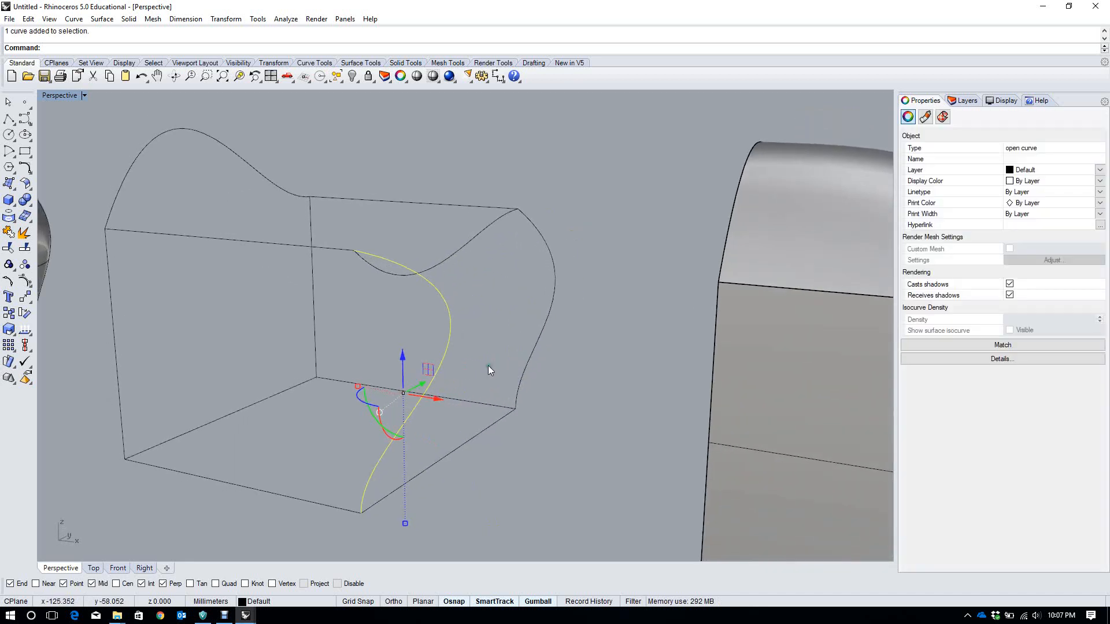
{"action": "left_click", "coordinate": [549, 317], "text": "shift"}
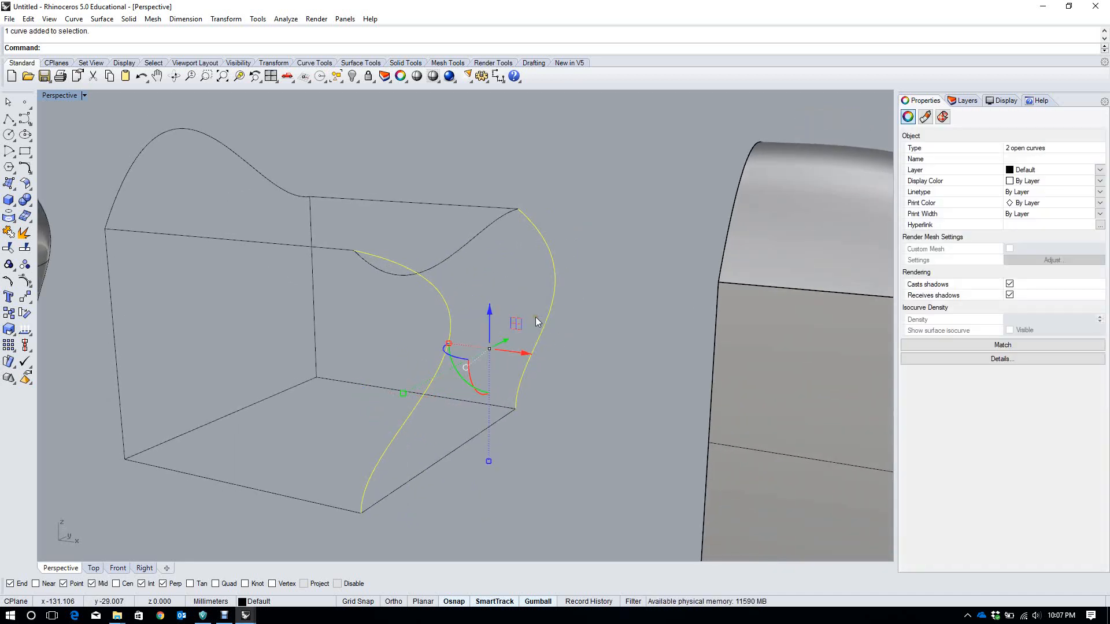
{"action": "left_click", "coordinate": [479, 445]}
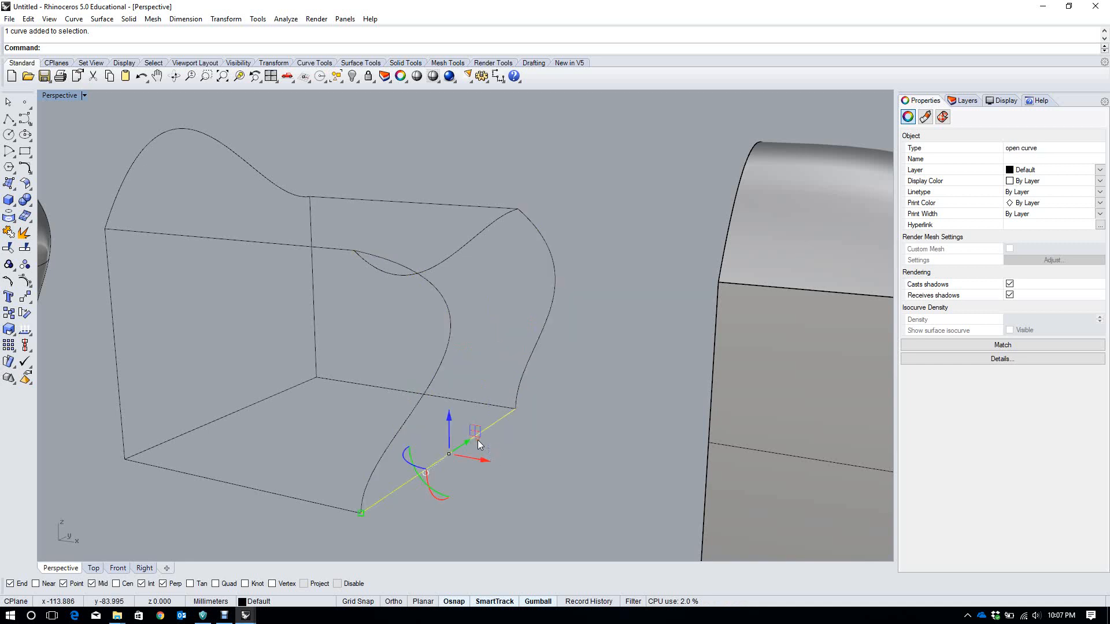
{"action": "type", "text": "Sweep1"}
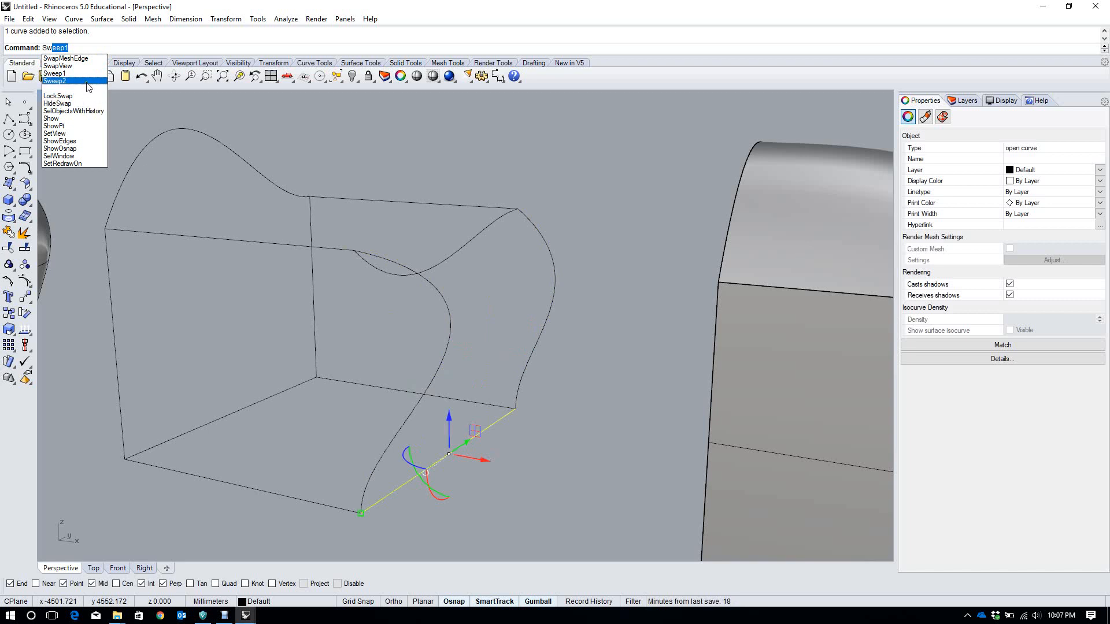
{"action": "left_click", "coordinate": [87, 81]}
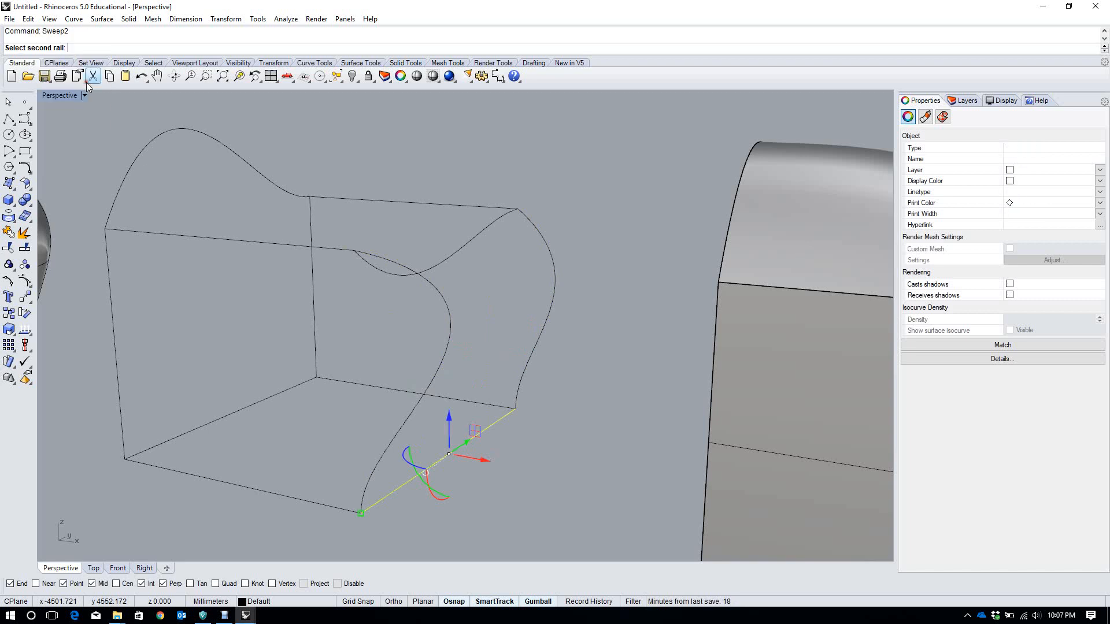
{"action": "key", "text": "Escape"}
{"action": "key", "text": "Escape"}
Create a Sweep2 surface with the front and rear side curves as rails and the straight bottom edge as cross section, set to Do not simplify
{"action": "right_click", "coordinate": [442, 357]}
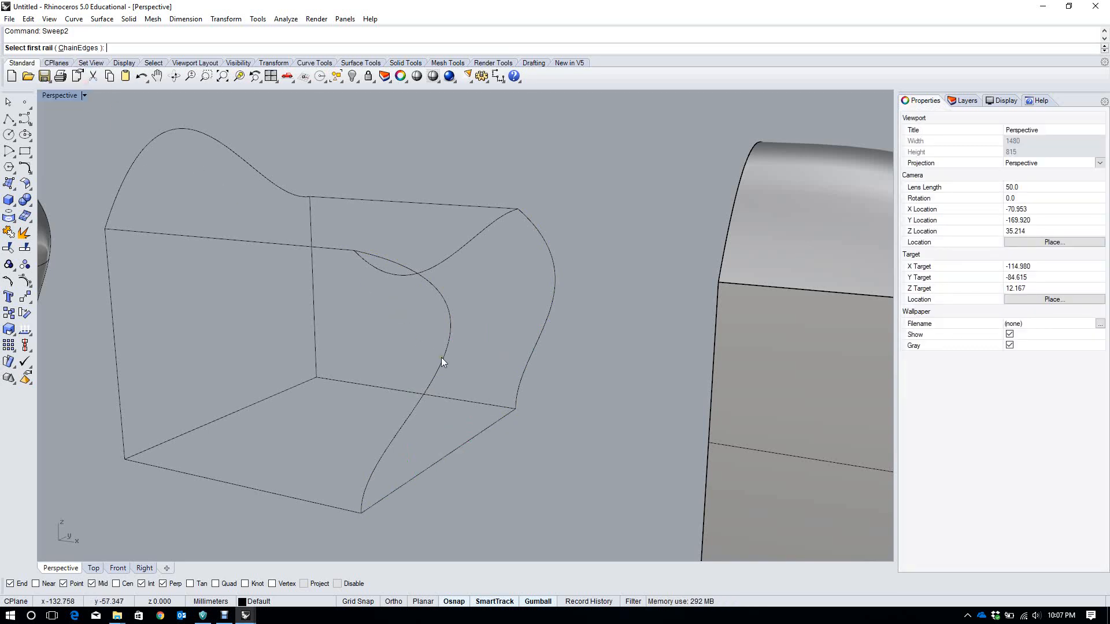
{"action": "left_click", "coordinate": [442, 359]}
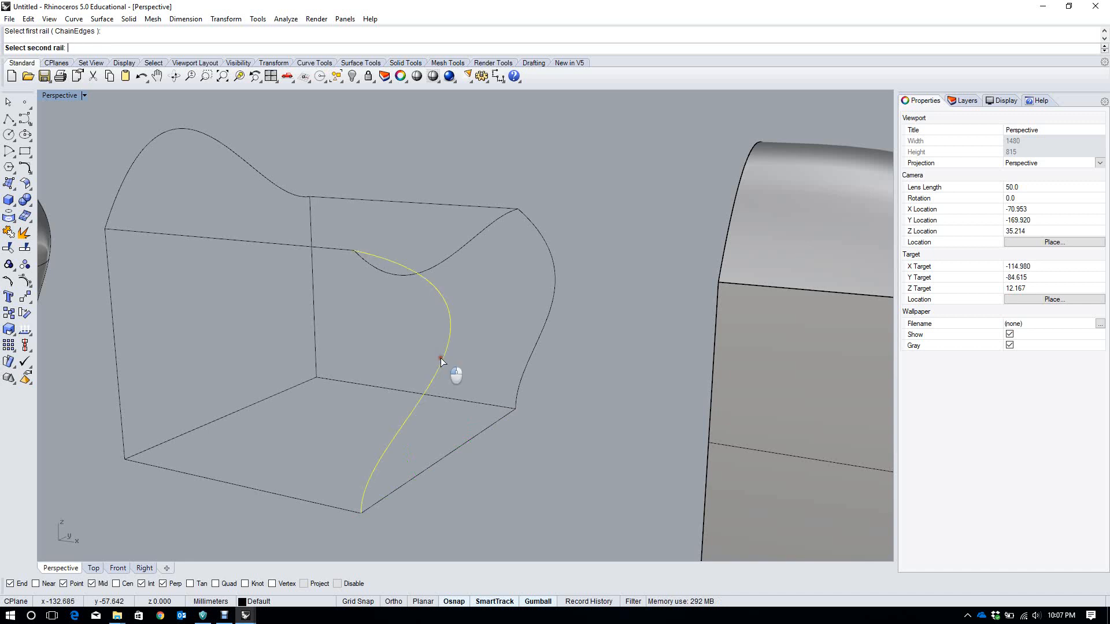
{"action": "left_click", "coordinate": [549, 304]}
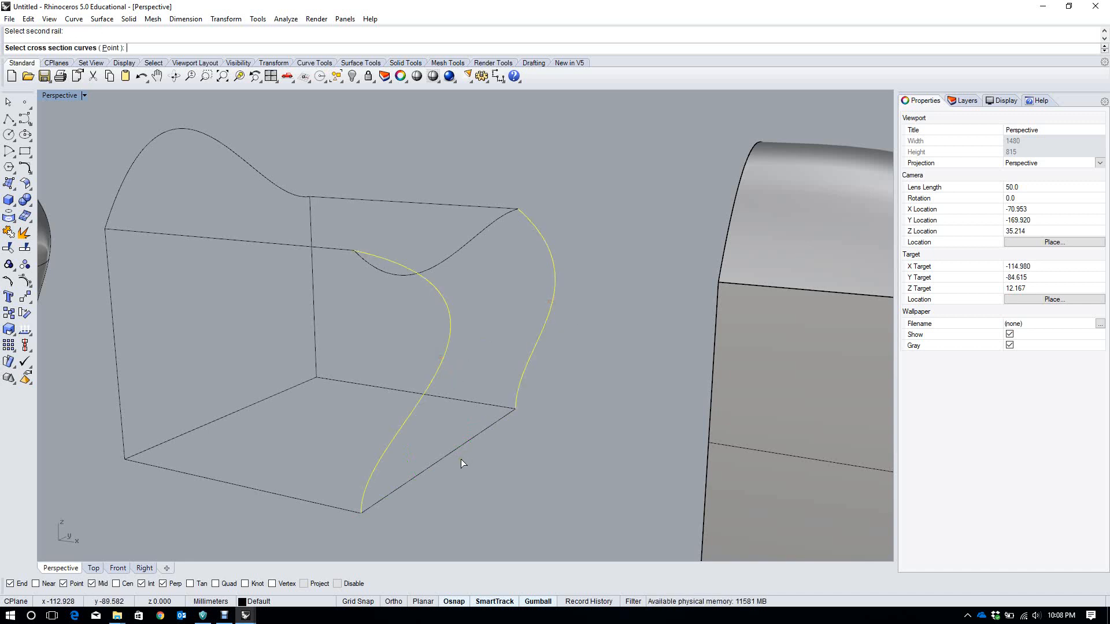
{"action": "left_click", "coordinate": [467, 441]}
{"action": "right_click", "coordinate": [467, 441]}
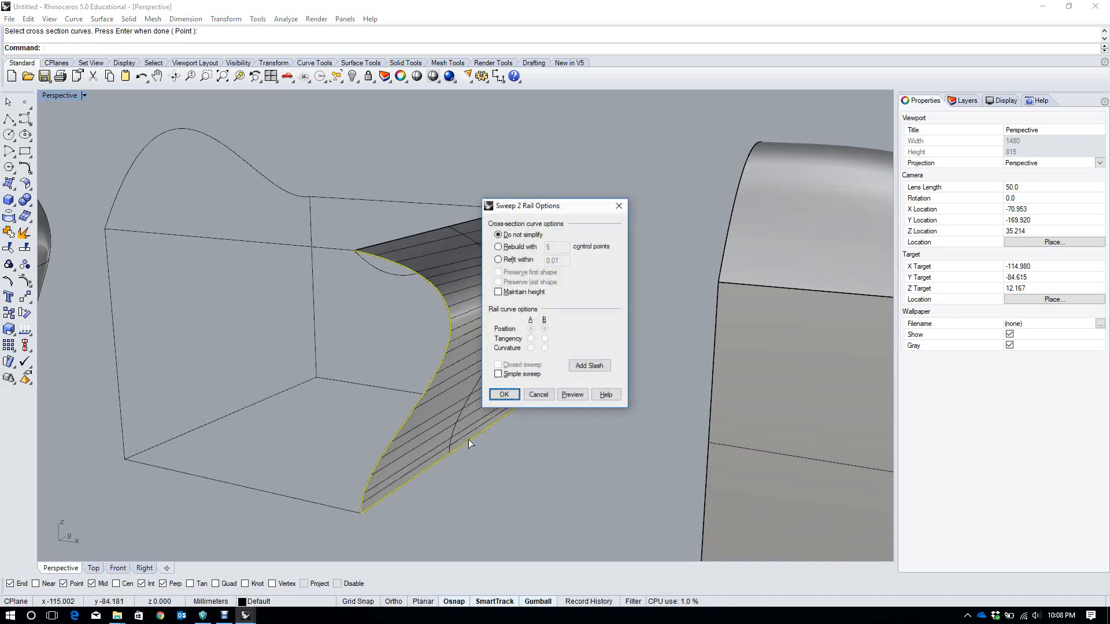
{"action": "left_click", "coordinate": [503, 394]}
Inspect how the two-rail sweep follows its front and rear side curves by selecting both rails and viewing the surface from several angles
{"action": "right_click_drag", "start_coordinate": [504, 394], "coordinate": [249, 312]}
{"action": "left_click", "coordinate": [353, 307]}
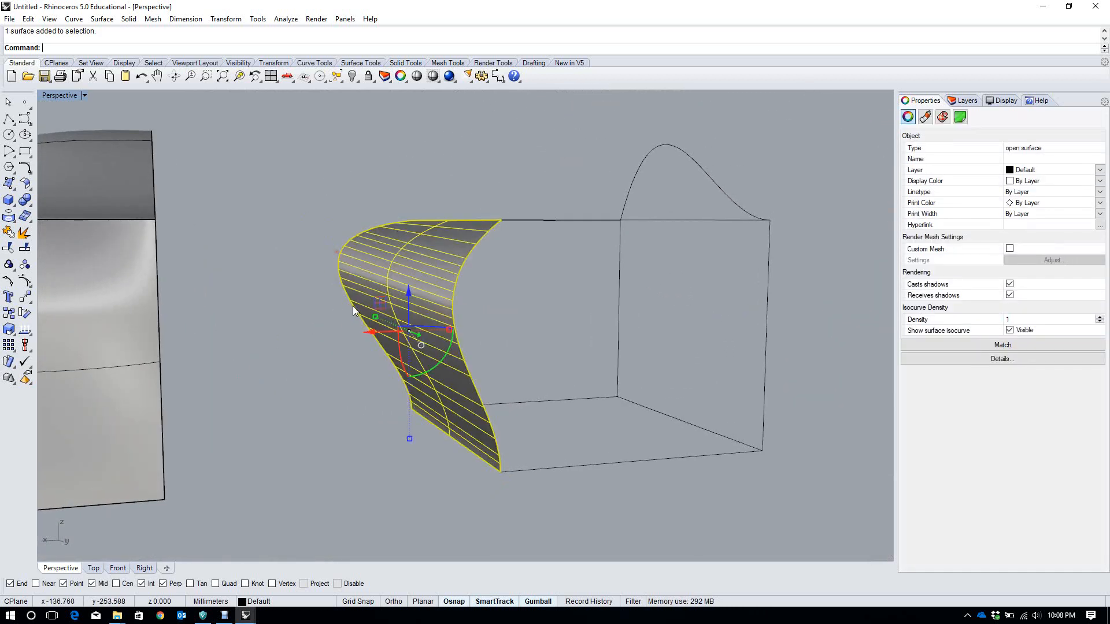
{"action": "left_click", "coordinate": [331, 304]}
{"action": "left_click", "coordinate": [346, 298]}
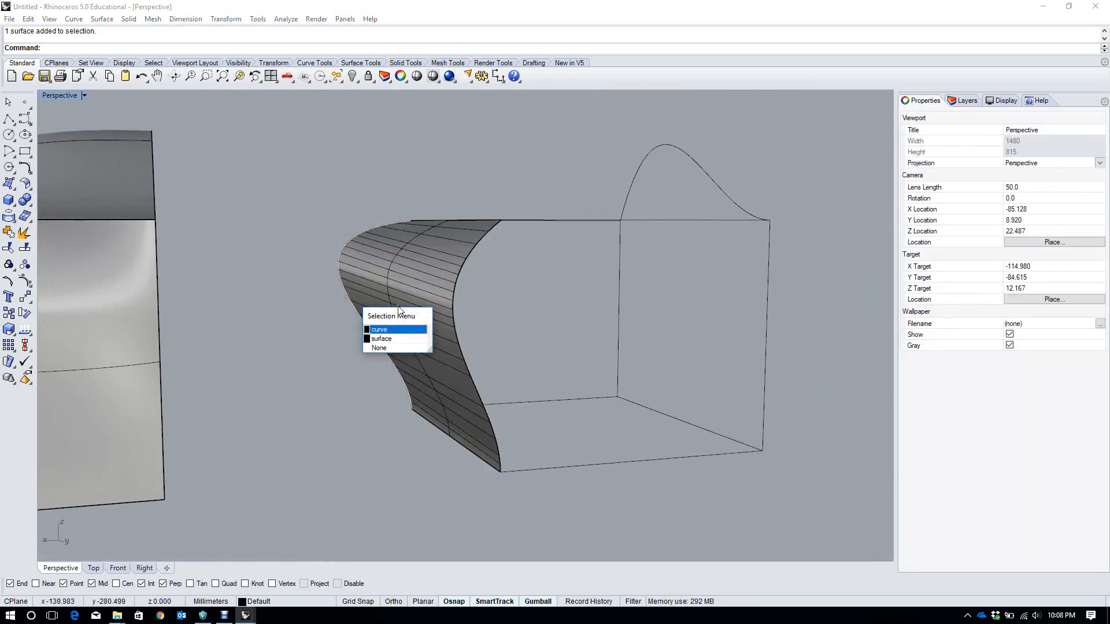
{"action": "key", "text": "Return"}
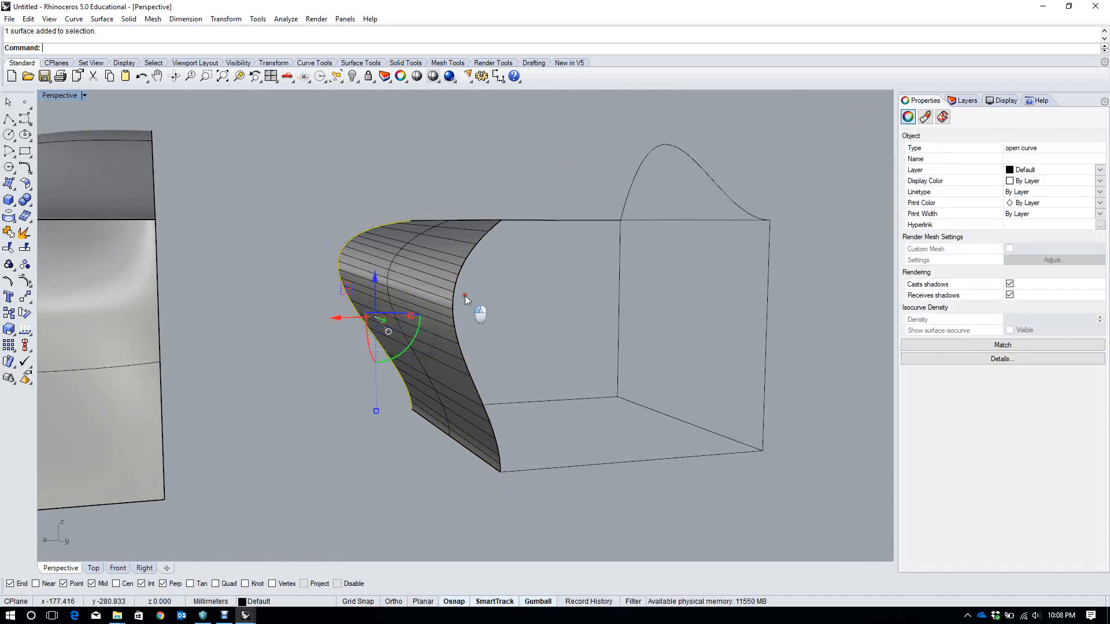
{"action": "left_click", "coordinate": [450, 288], "text": "shift"}
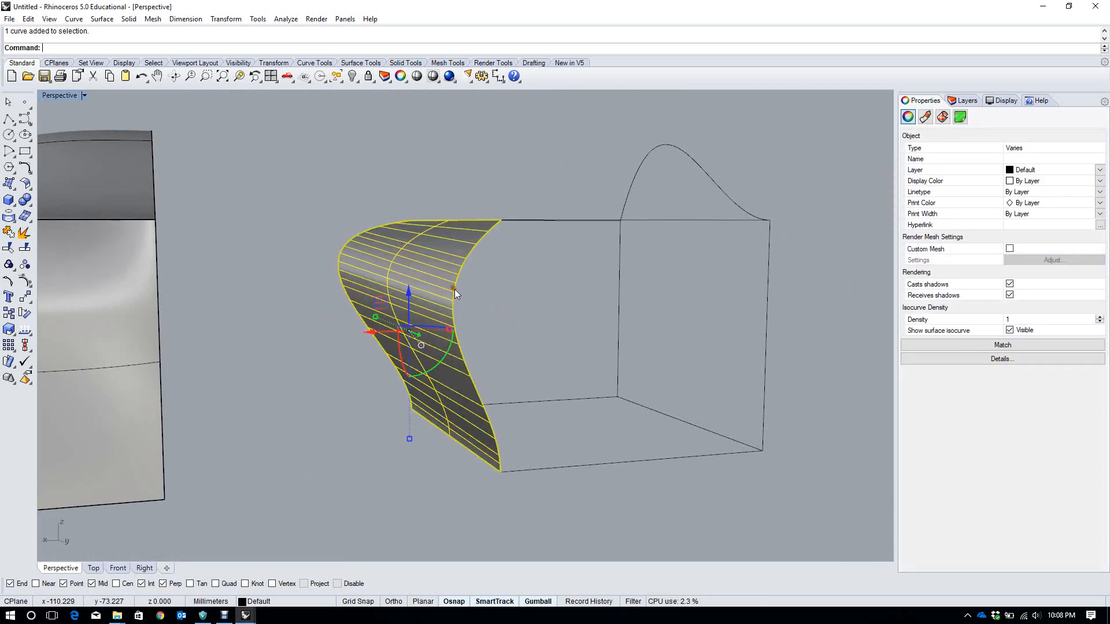
{"action": "left_click", "coordinate": [455, 280], "text": "ctrl"}
{"action": "right_click_drag", "start_coordinate": [462, 342], "coordinate": [507, 421]}
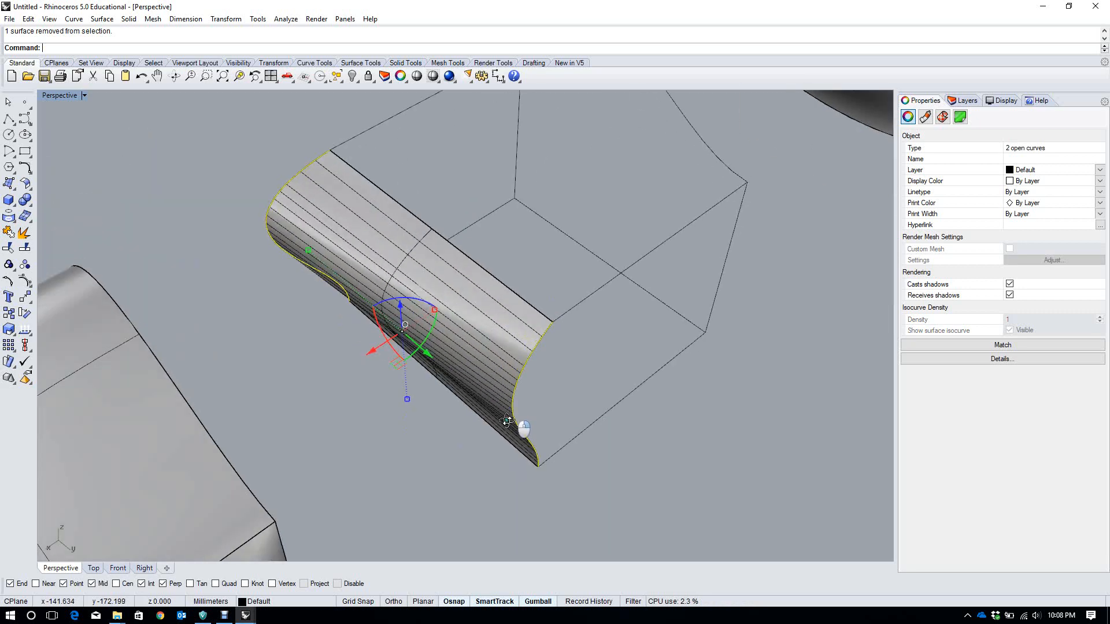
Move the two-rail swept surface away from the wireframe, placing it beside the curved surface behind it
{"action": "scroll", "coordinate": [483, 370], "scroll_direction": "down", "scroll_amount": 5}
{"action": "left_click", "coordinate": [420, 356]}
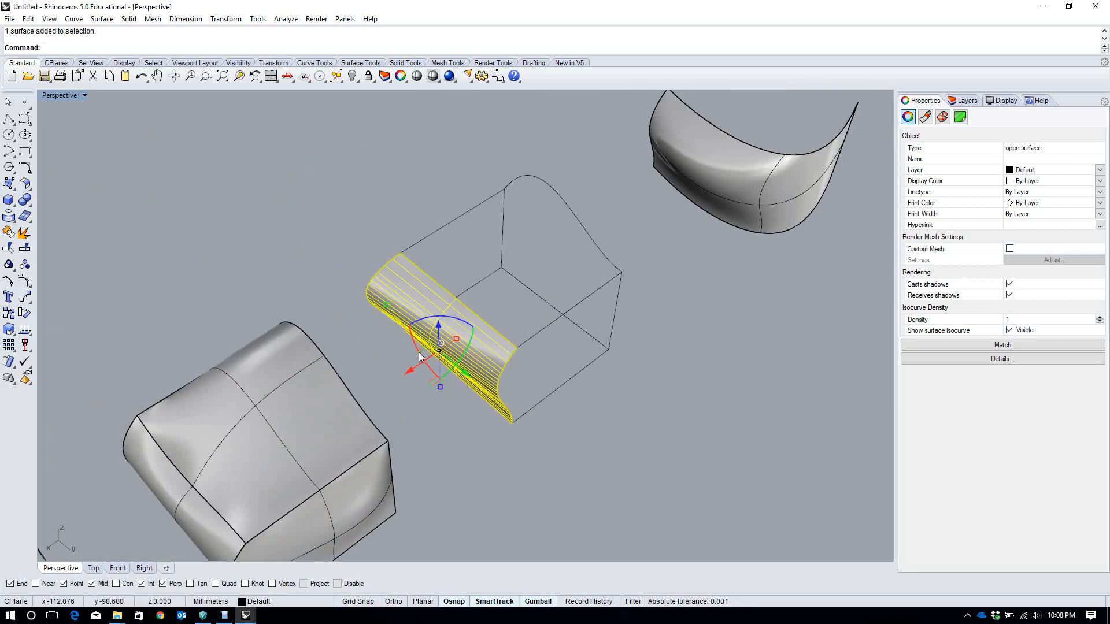
{"action": "left_click_drag", "start_coordinate": [420, 357], "coordinate": [625, 212]}
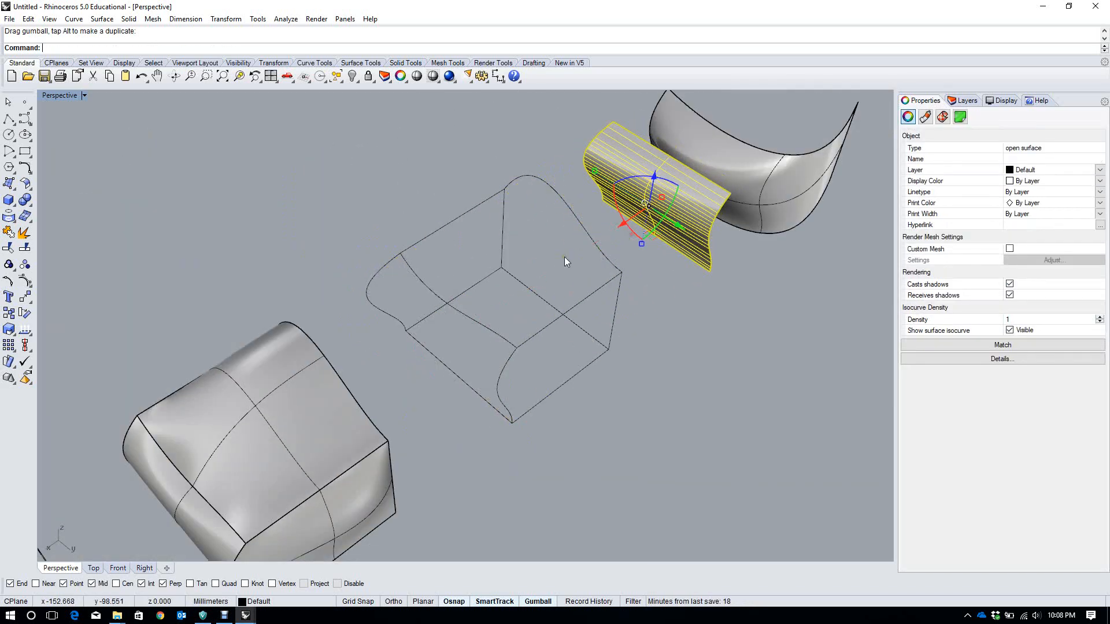
Draw two long, narrow rectangles in empty space, the second starting at the first one's outer corner, to form an L shape
{"action": "scroll", "coordinate": [467, 283], "scroll_direction": "down", "scroll_amount": 3}
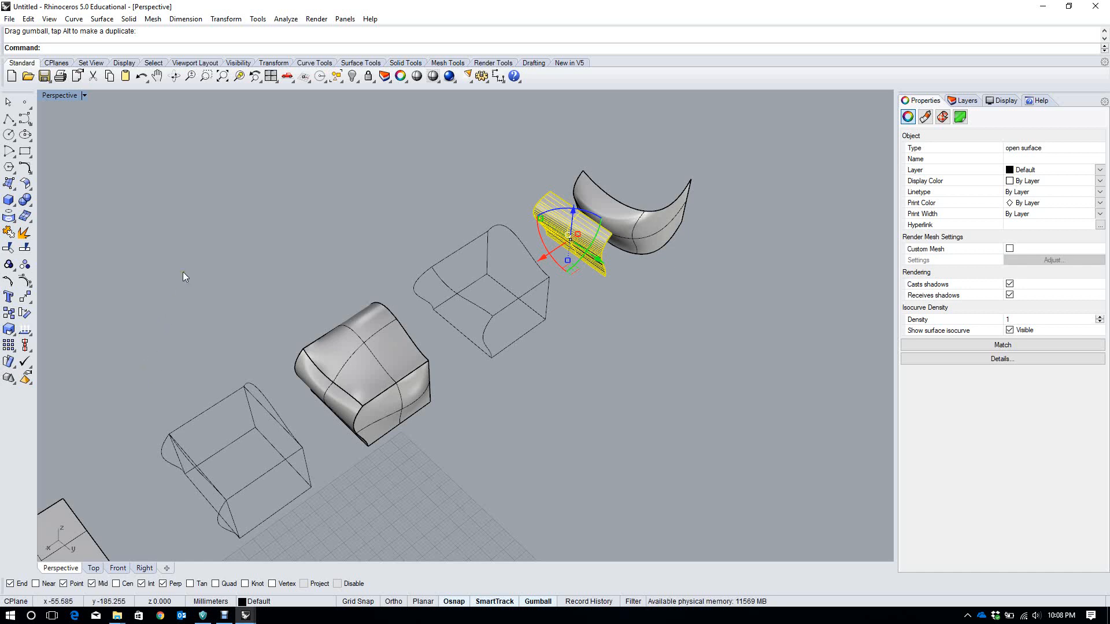
{"action": "left_click", "coordinate": [25, 154]}
{"action": "scroll", "coordinate": [362, 286], "scroll_direction": "down", "scroll_amount": 2}
{"action": "right_click_drag", "start_coordinate": [362, 286], "coordinate": [501, 355]}
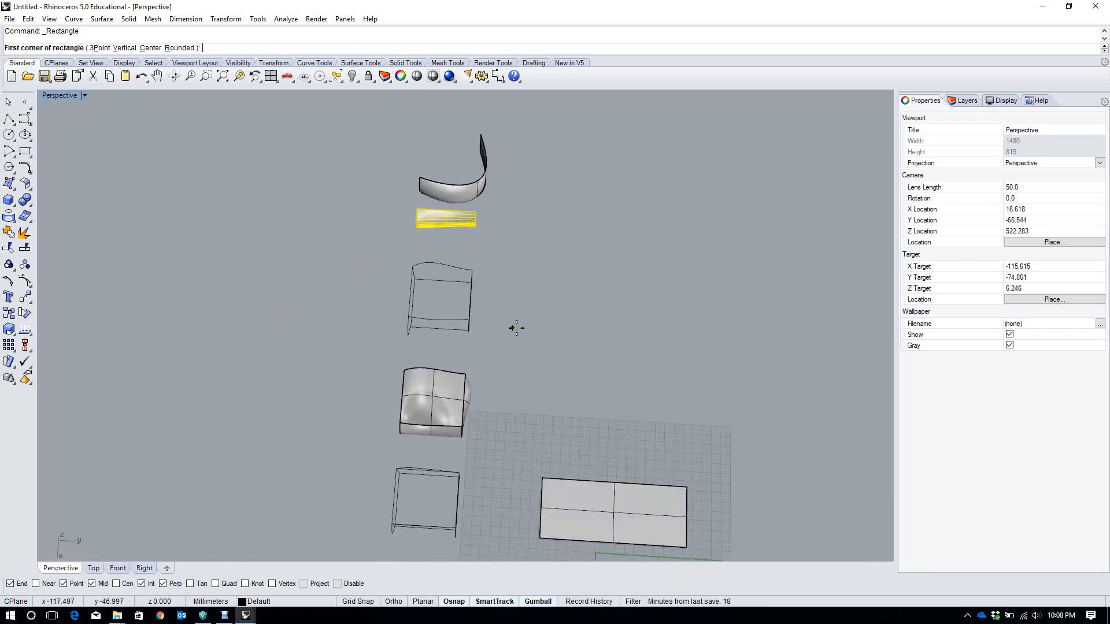
{"action": "left_click", "coordinate": [549, 334]}
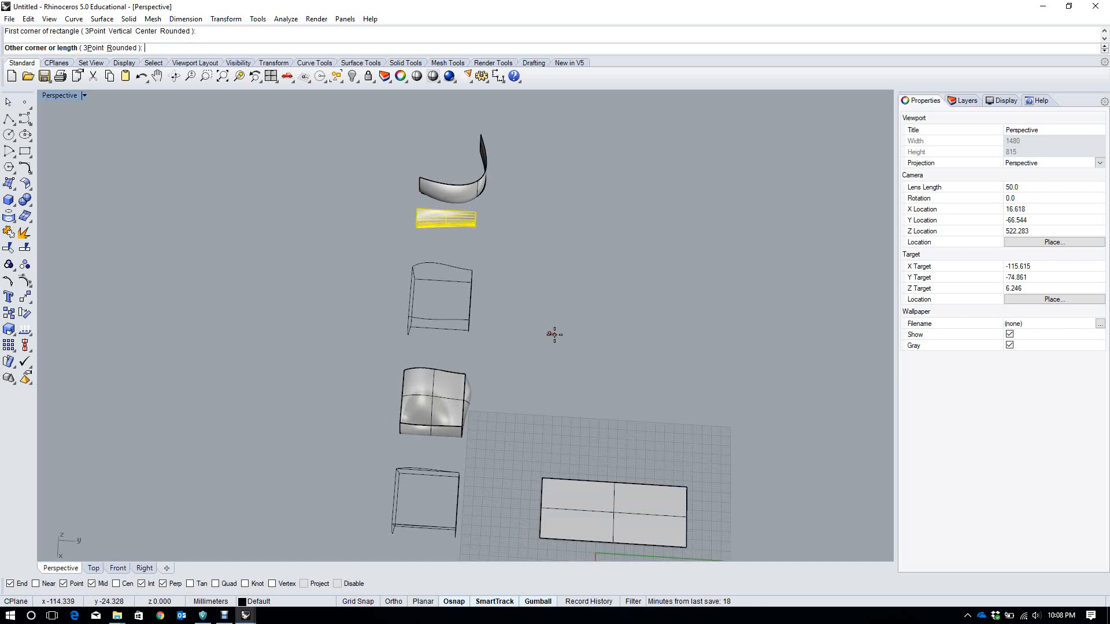
{"action": "left_click", "coordinate": [824, 359]}
{"action": "key", "text": "Return"}
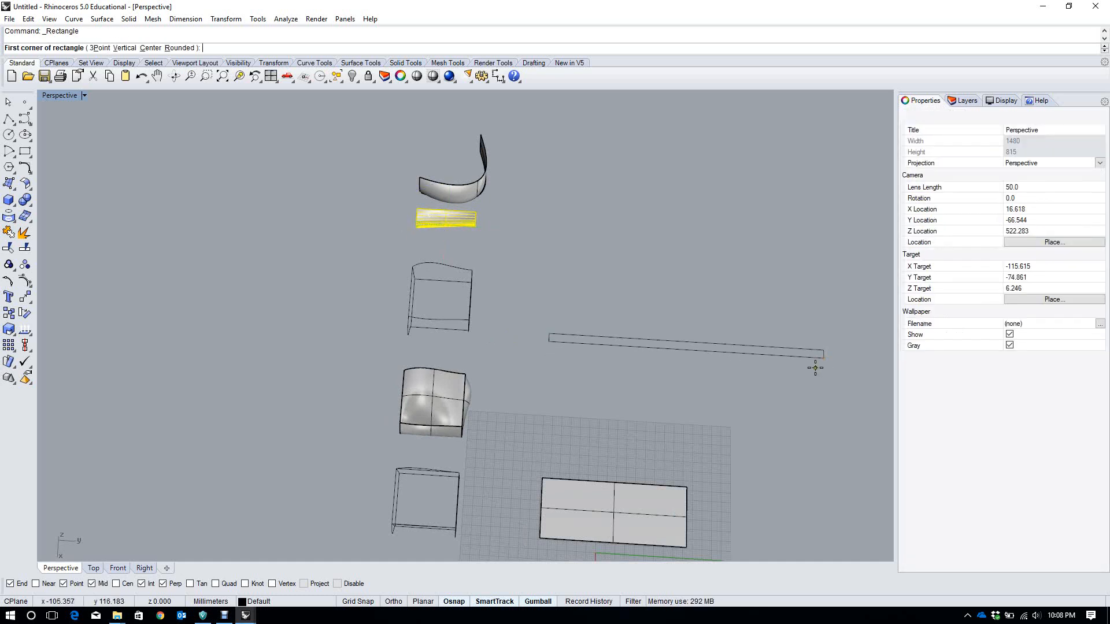
{"action": "left_click", "coordinate": [825, 359]}
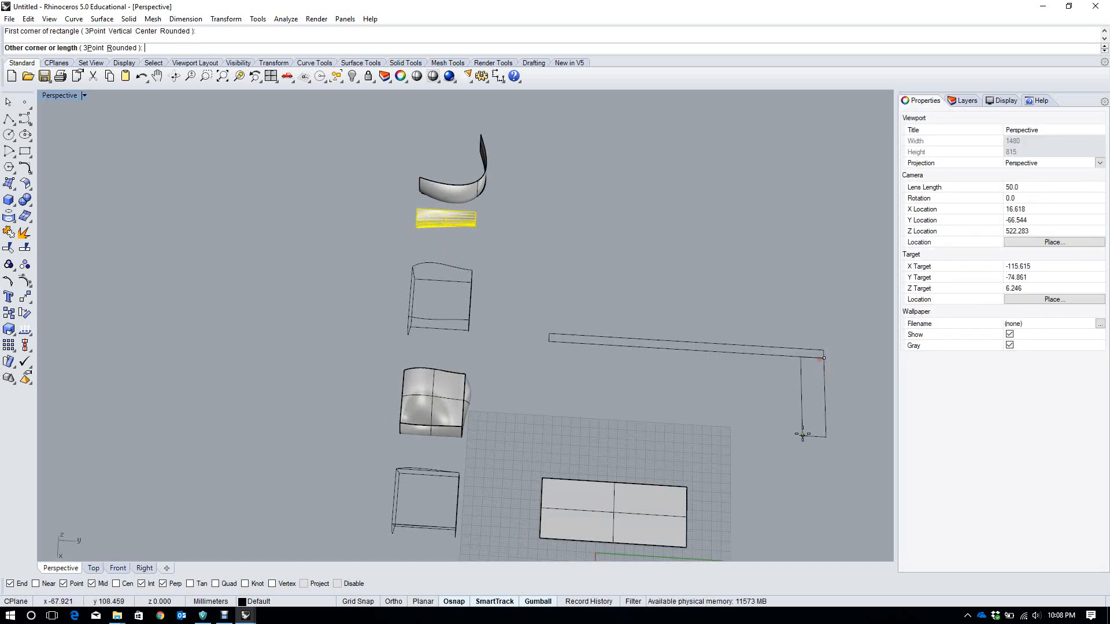
{"action": "left_click", "coordinate": [821, 518]}
Try to trim the shared edge at the corner of the two rectangles, and undo the trim
{"action": "left_click_drag", "start_coordinate": [820, 366], "coordinate": [796, 326]}
{"action": "type", "text": "zs"}
{"action": "key", "text": "Return"}
{"action": "scroll", "coordinate": [833, 202], "scroll_direction": "down", "scroll_amount": 6}
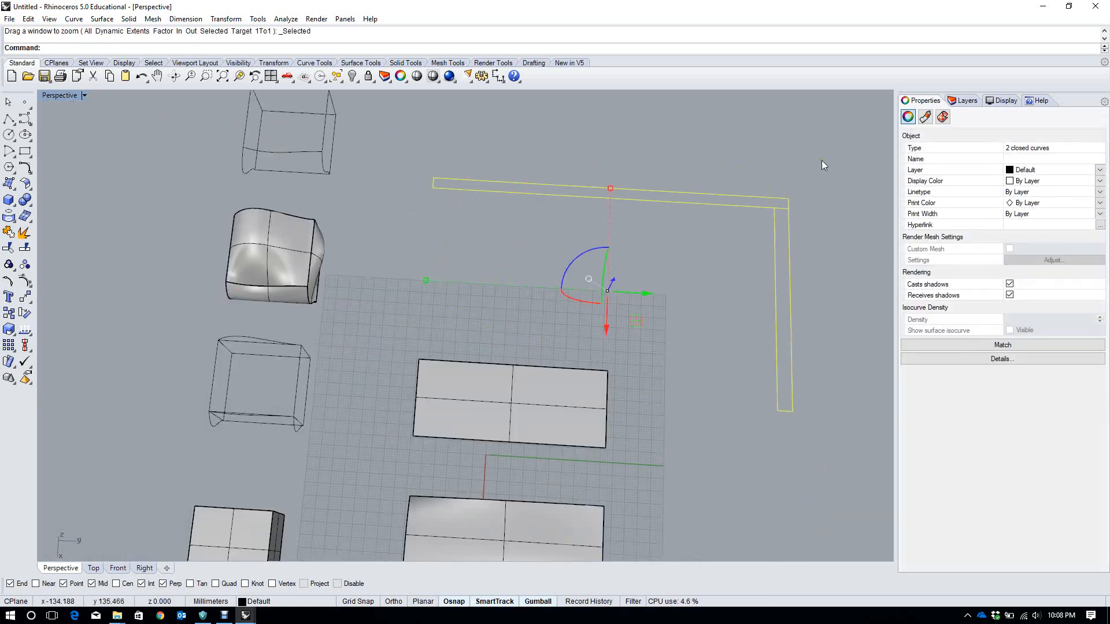
{"action": "scroll", "coordinate": [821, 160], "scroll_direction": "up", "scroll_amount": 10}
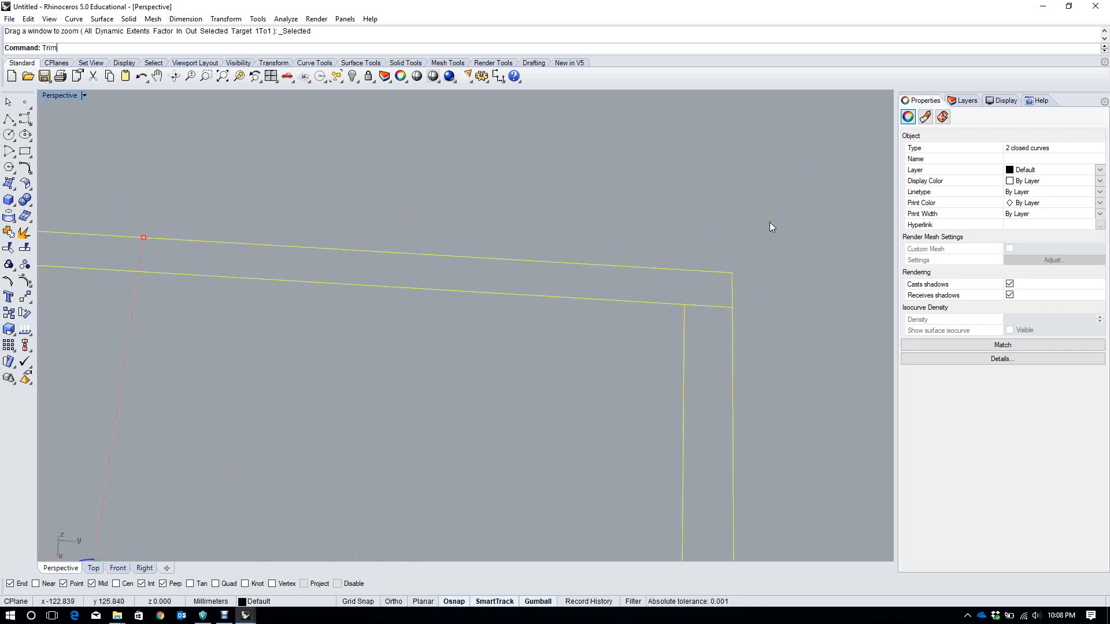
{"action": "key", "text": "Return"}
{"action": "left_click", "coordinate": [710, 306]}
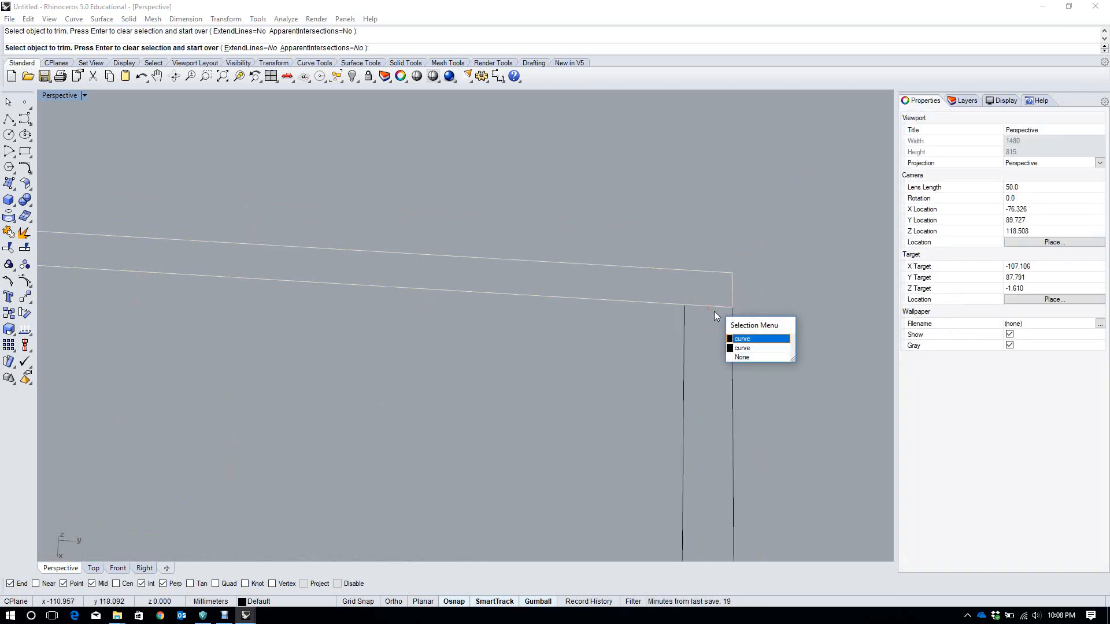
{"action": "left_click", "coordinate": [737, 338]}
{"action": "left_click", "coordinate": [705, 302]}
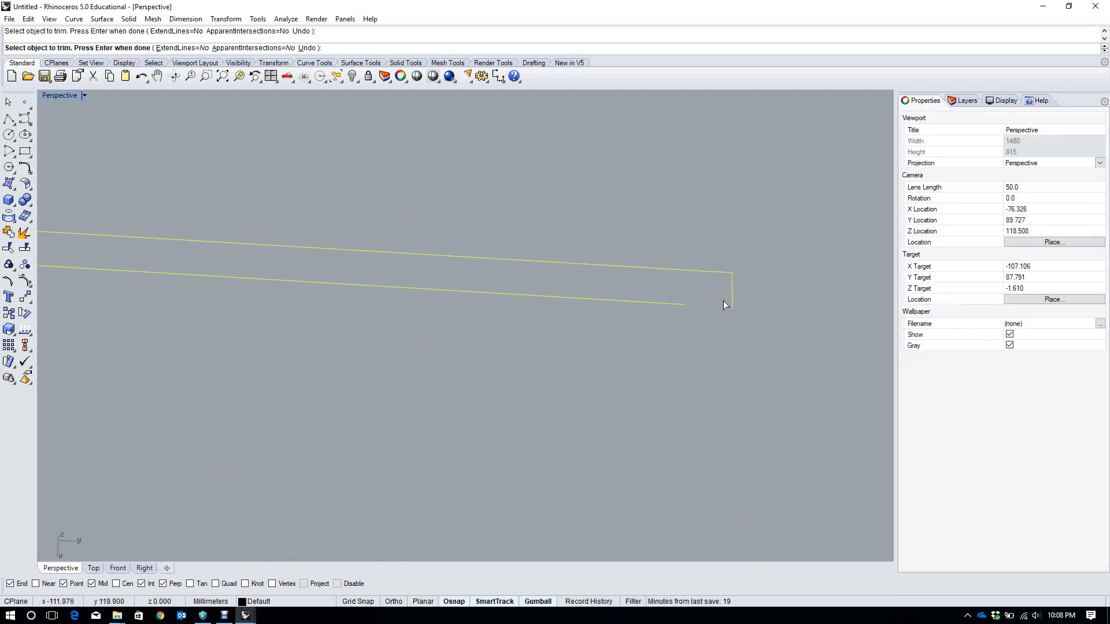
{"action": "key", "text": "ctrl+z"}
{"action": "key", "text": "Escape"}
{"action": "key", "text": "Escape"}
Trim both rectangles' overlapping edges at the shared corner, leaving two open curves that outline the L shape
{"action": "left_click_drag", "start_coordinate": [743, 322], "coordinate": [659, 291]}
{"action": "type", "text": "Trim"}
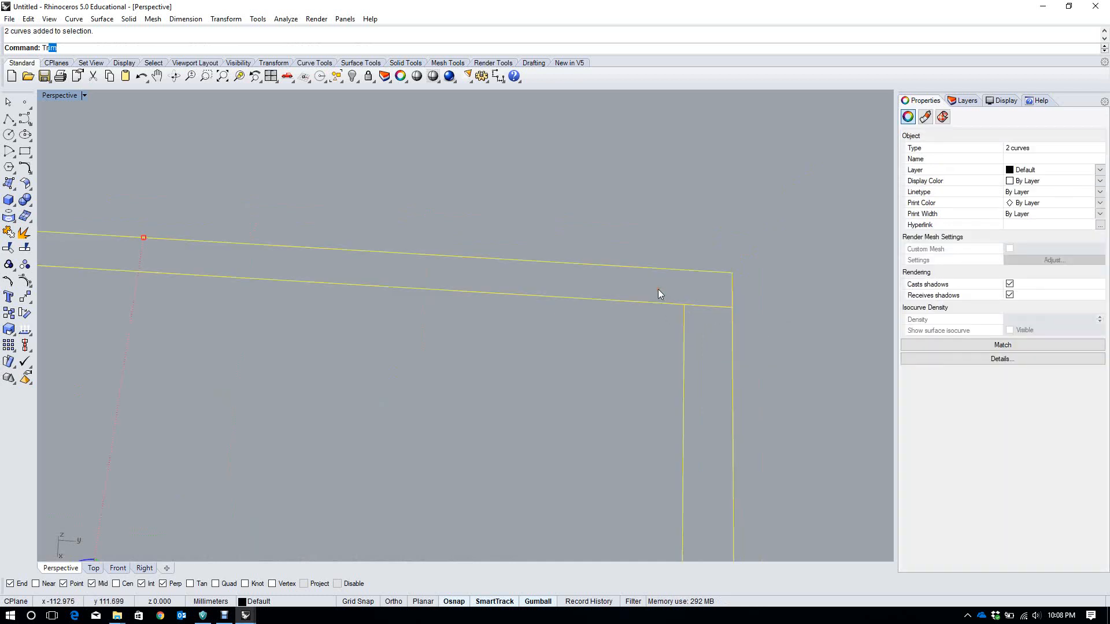
{"action": "key", "text": "Return"}
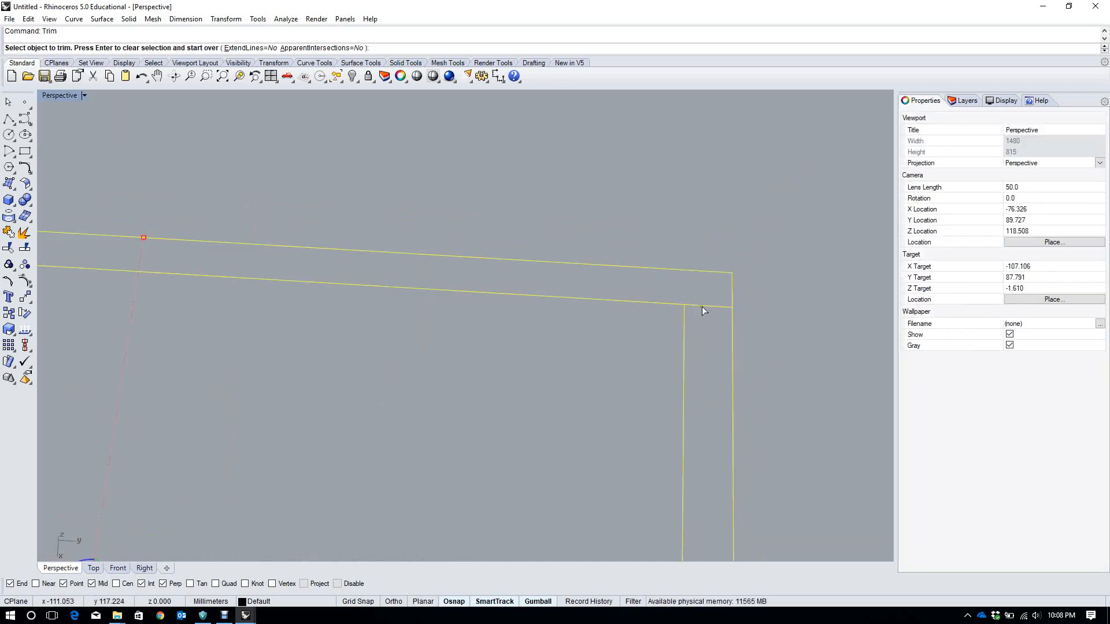
{"action": "left_click", "coordinate": [697, 304]}
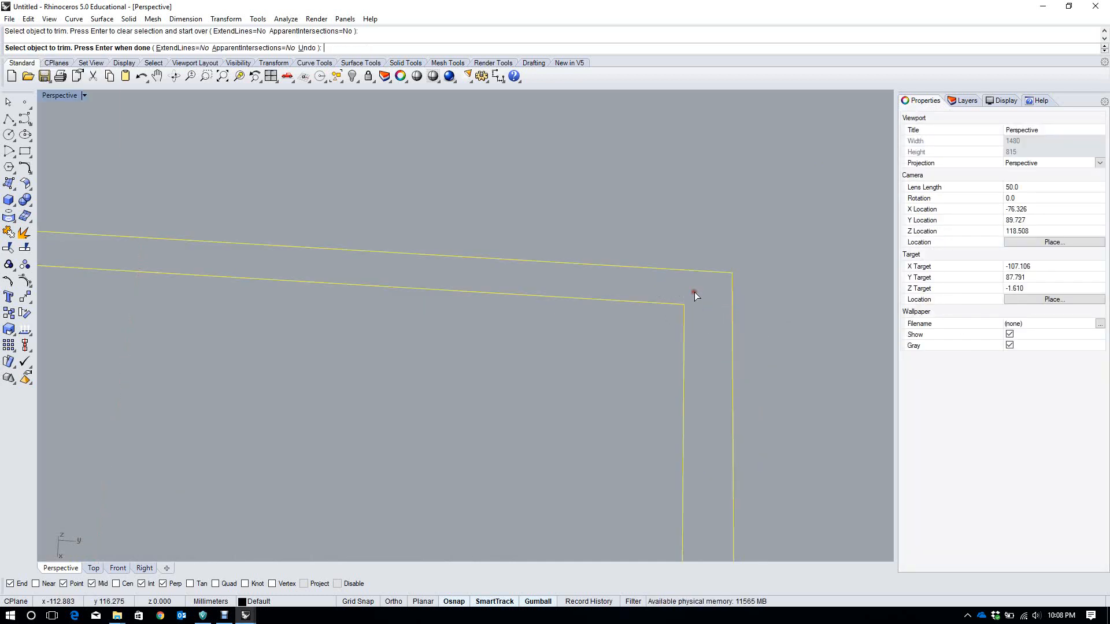
{"action": "left_click", "coordinate": [730, 294]}
{"action": "key", "text": "Return"}
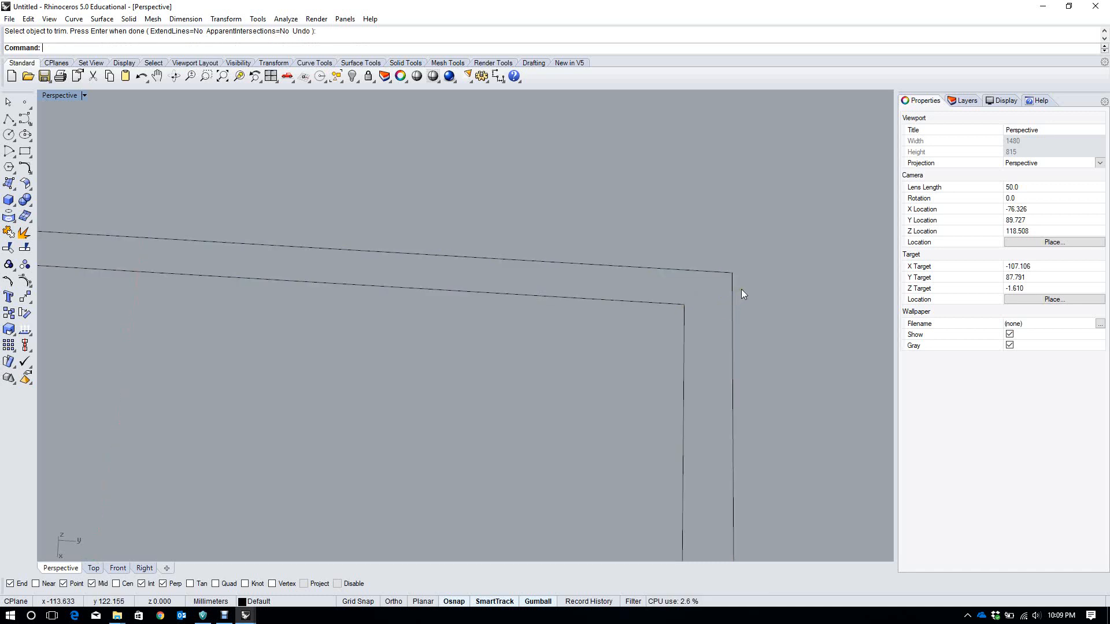
Select the two trimmed curves and join them into one closed L-shaped outline
{"action": "left_click", "coordinate": [734, 293]}
{"action": "left_click", "coordinate": [729, 322]}
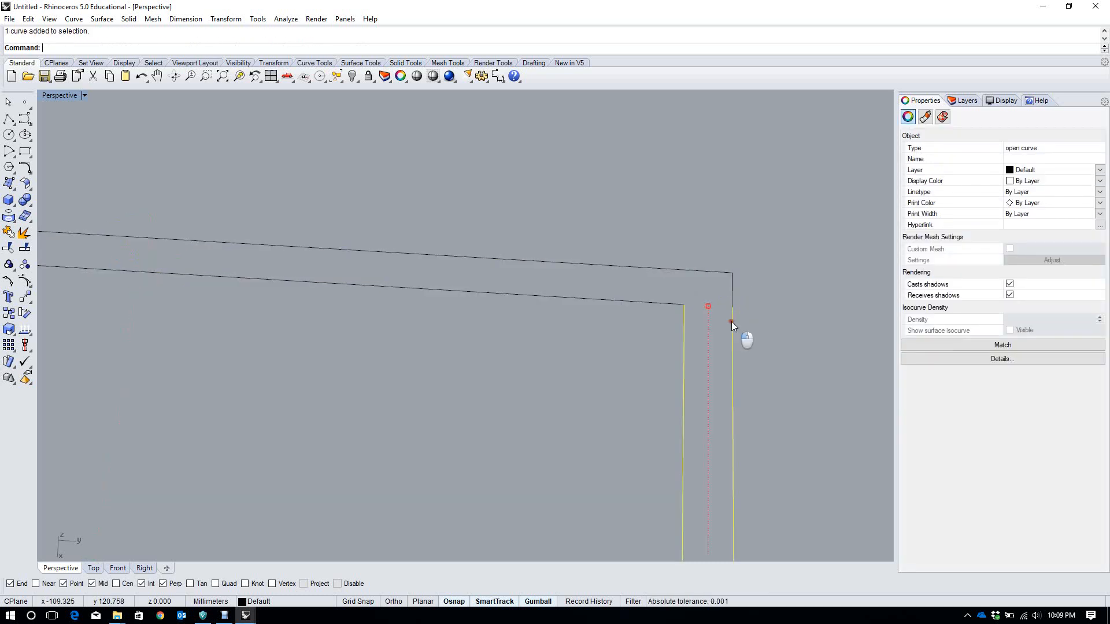
{"action": "left_click", "coordinate": [745, 324]}
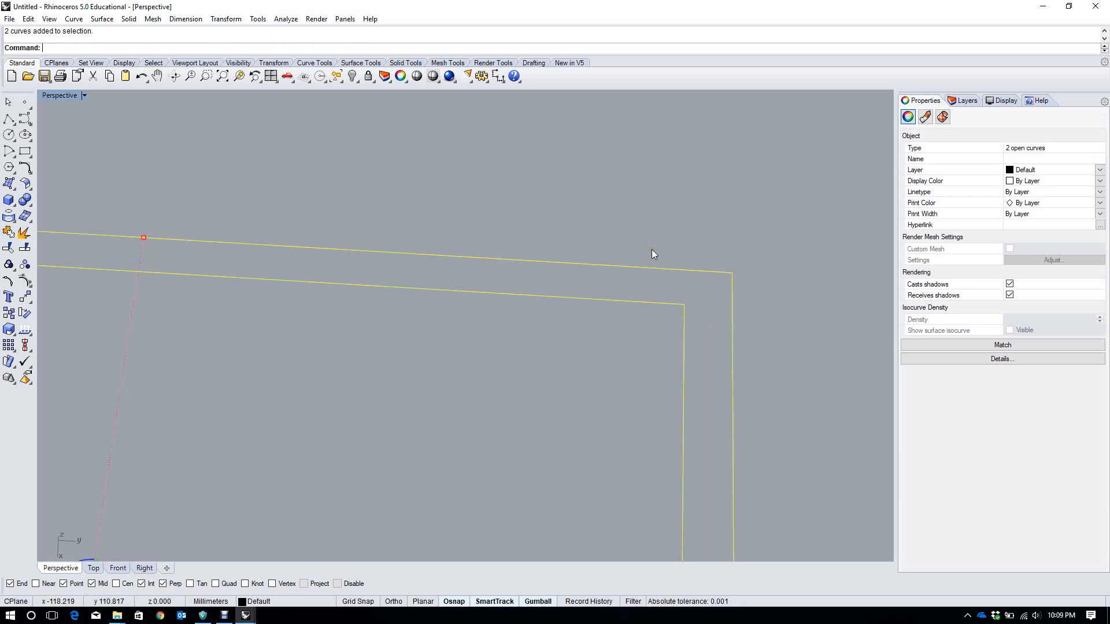
{"action": "key", "text": "Return"}
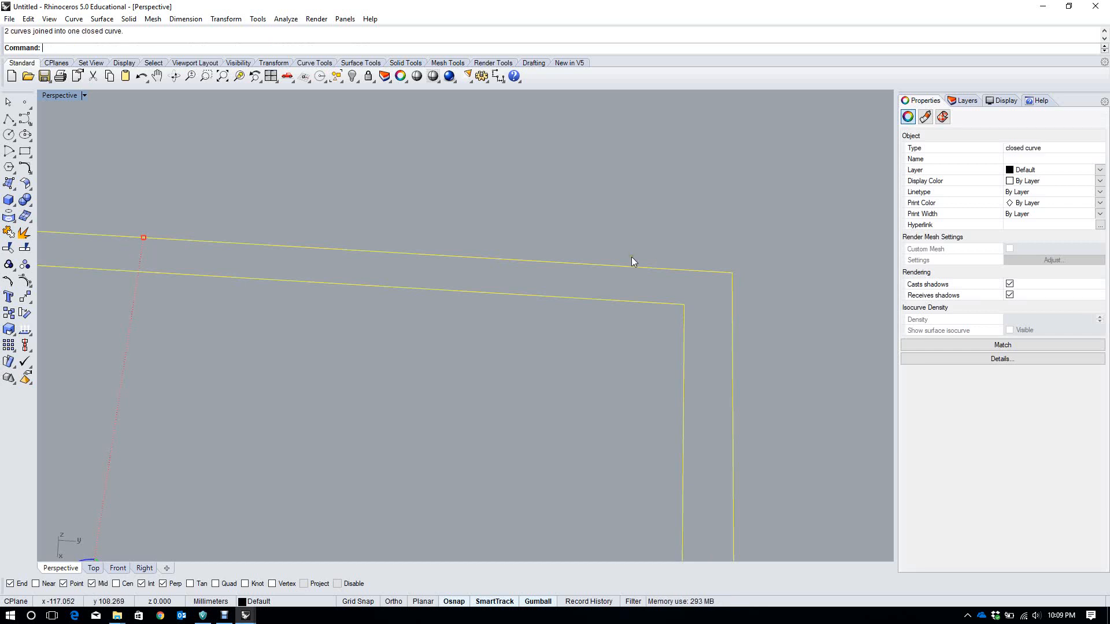
Create a planar surface from the closed L-shaped outline with PlanarSrf
{"action": "type", "text": "zs"}
{"action": "key", "text": "Return"}
{"action": "scroll", "coordinate": [621, 261], "scroll_direction": "down", "scroll_amount": 8}
{"action": "scroll", "coordinate": [751, 233], "scroll_direction": "up", "scroll_amount": 4}
{"action": "right_click_drag", "start_coordinate": [750, 231], "coordinate": [682, 139]}
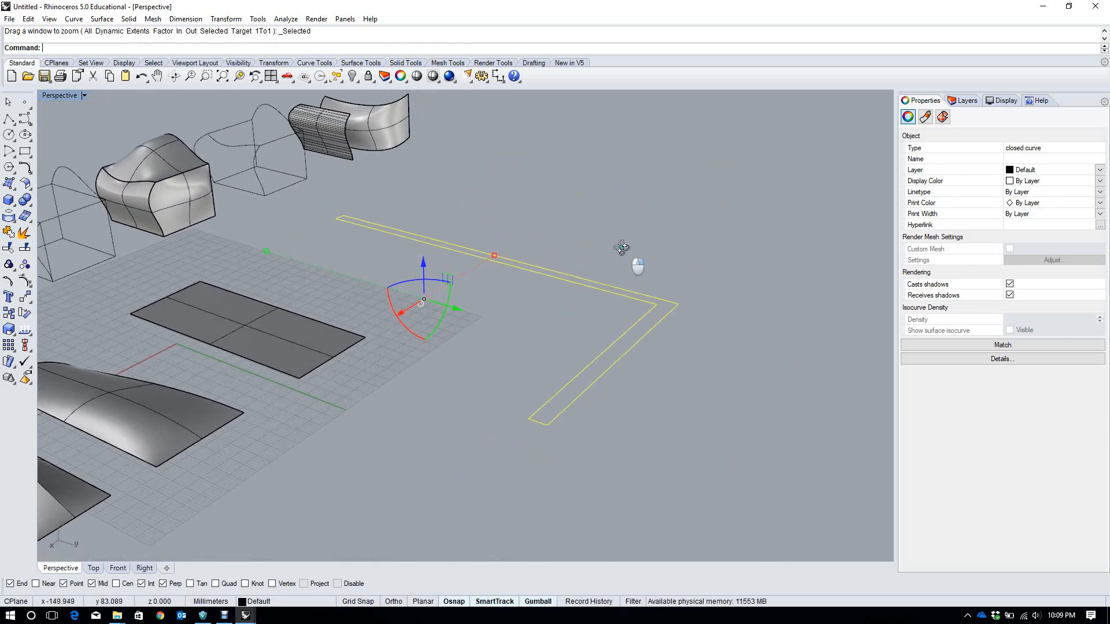
{"action": "right_click_drag", "start_coordinate": [621, 248], "coordinate": [664, 262]}
{"action": "right_click_drag", "start_coordinate": [761, 254], "coordinate": [713, 313]}
{"action": "scroll", "coordinate": [704, 280], "scroll_direction": "up", "scroll_amount": 4}
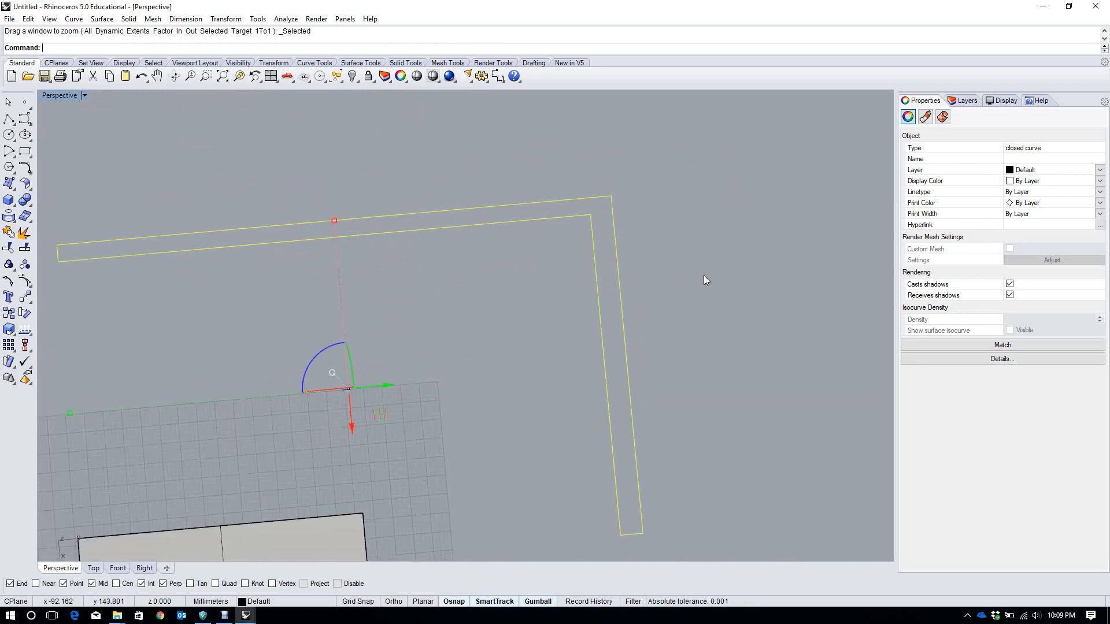
{"action": "type", "text": "lana"}
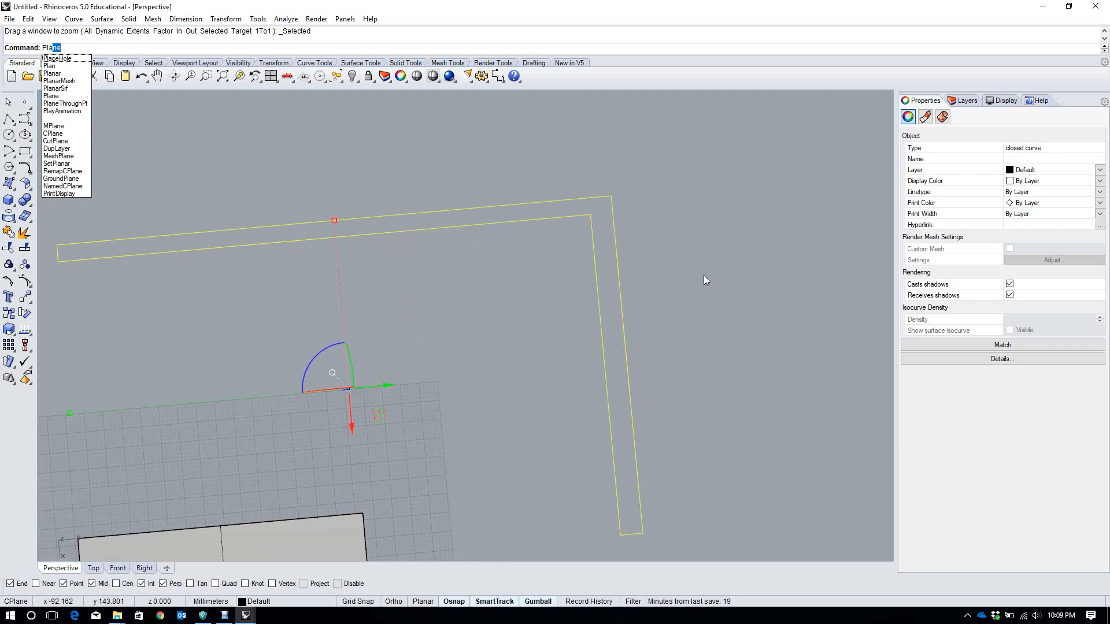
{"action": "type", "text": "rS"}
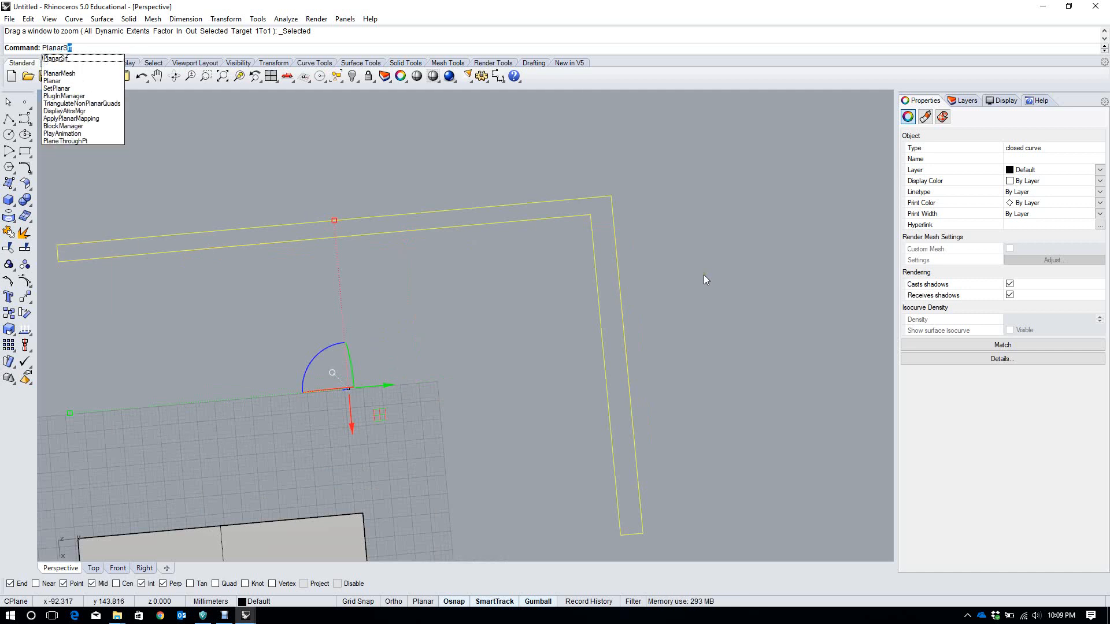
{"action": "key", "text": "Return"}
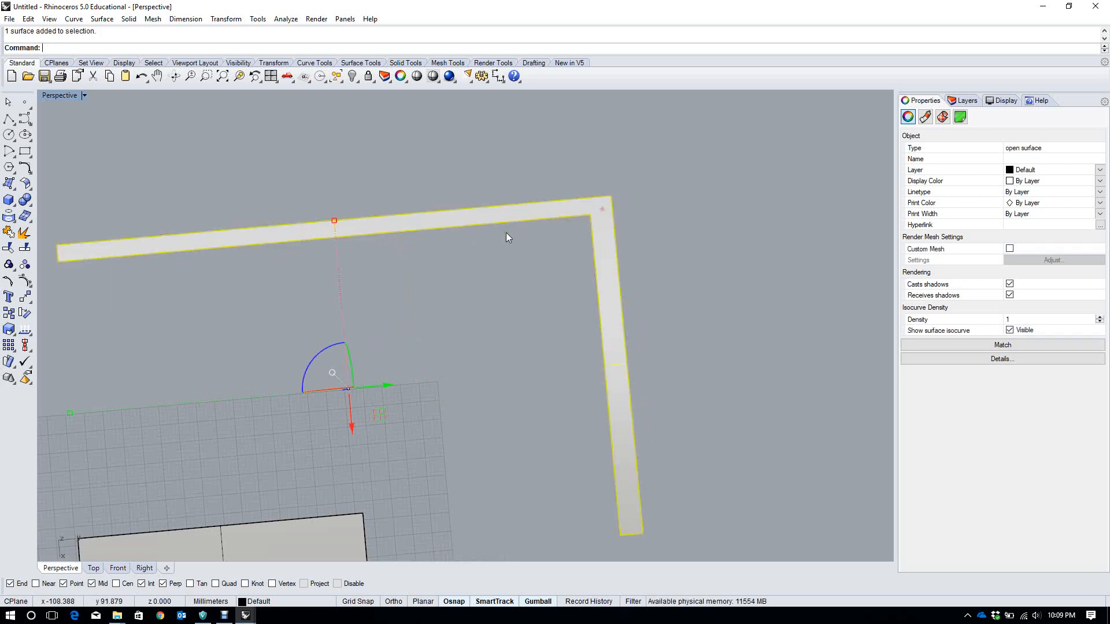
Move the L-shaped planar surface off its outline curve within the XY plane, leaving the curve in place
{"action": "scroll", "coordinate": [505, 233], "scroll_direction": "down", "scroll_amount": 3}
{"action": "left_click", "coordinate": [471, 318]}
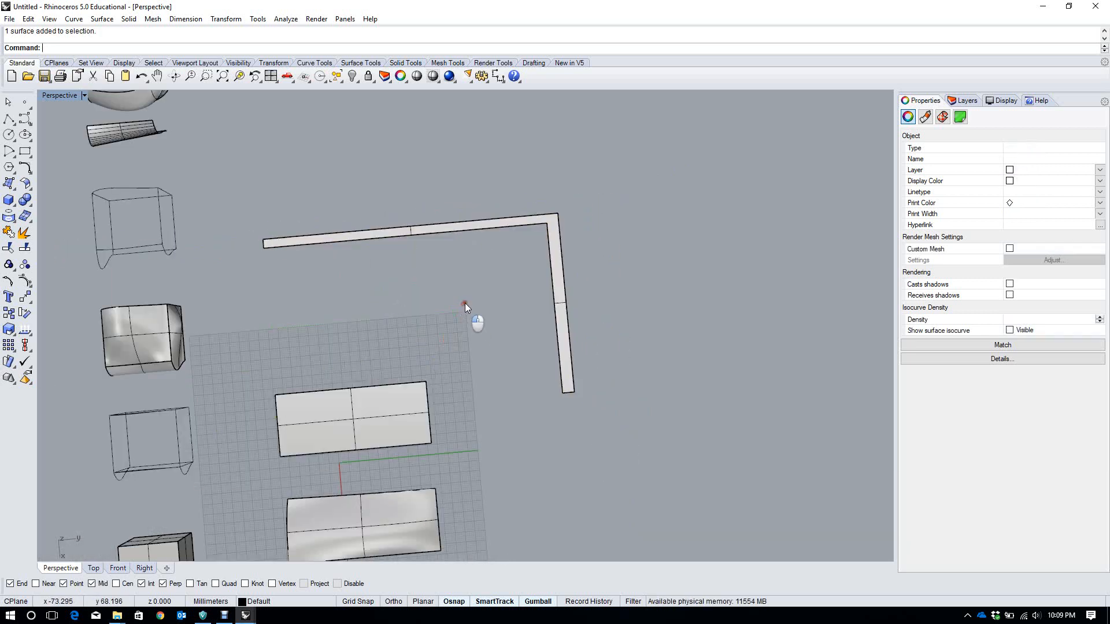
{"action": "left_click", "coordinate": [559, 299]}
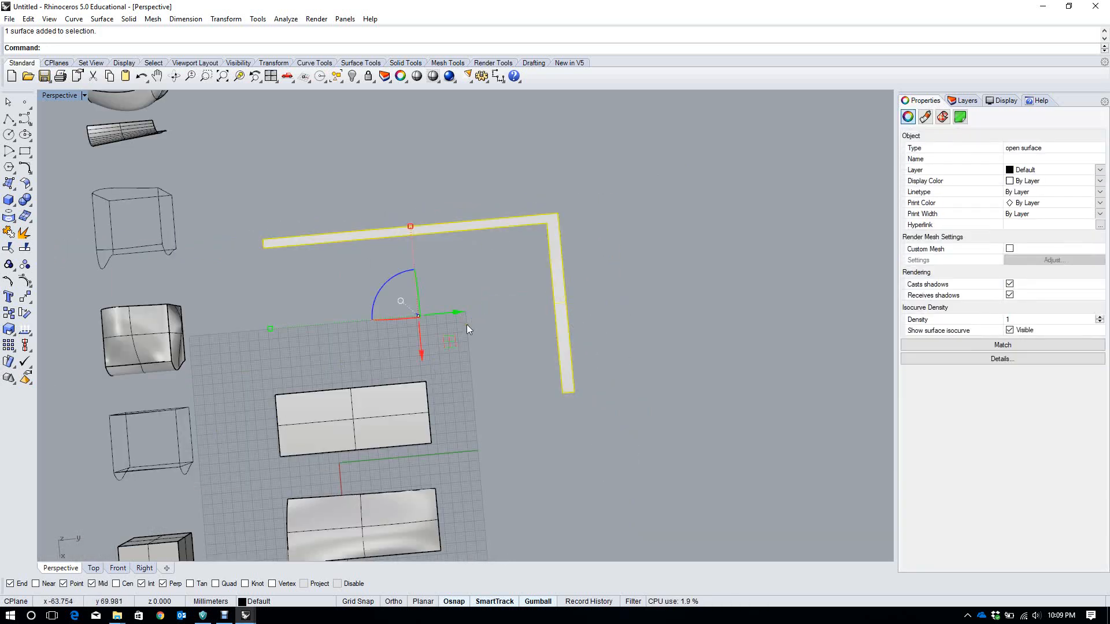
{"action": "left_click_drag", "start_coordinate": [449, 342], "coordinate": [588, 256]}
{"action": "type", "text": "zs"}
{"action": "key", "text": "Return"}
{"action": "right_click_drag", "start_coordinate": [588, 255], "coordinate": [604, 282]}
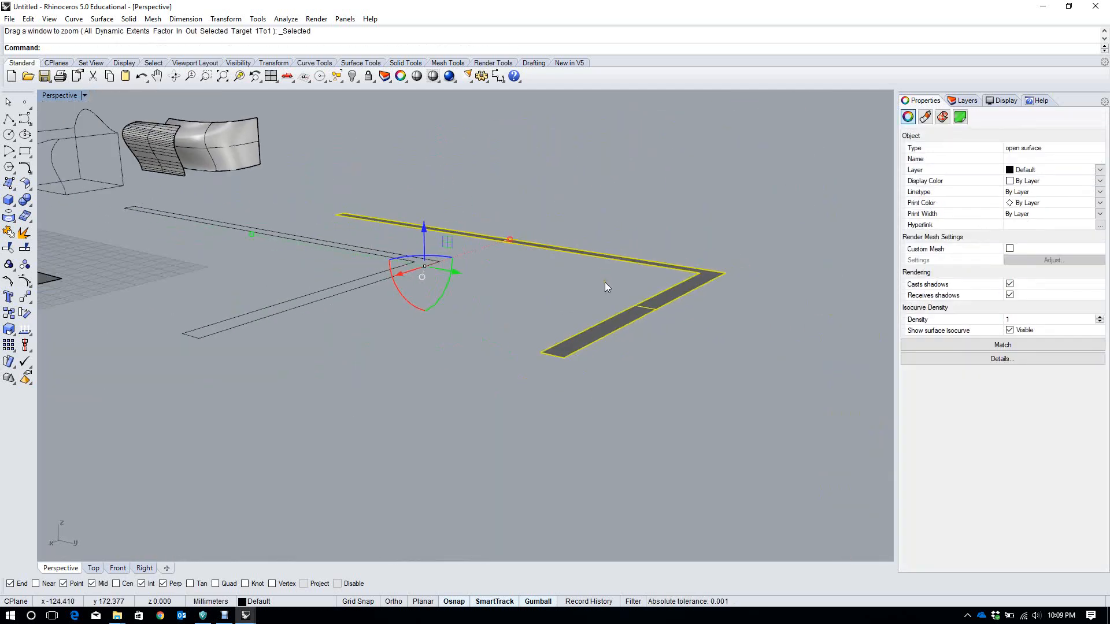
{"action": "type", "text": "extr"}
{"action": "key", "text": "Return"}
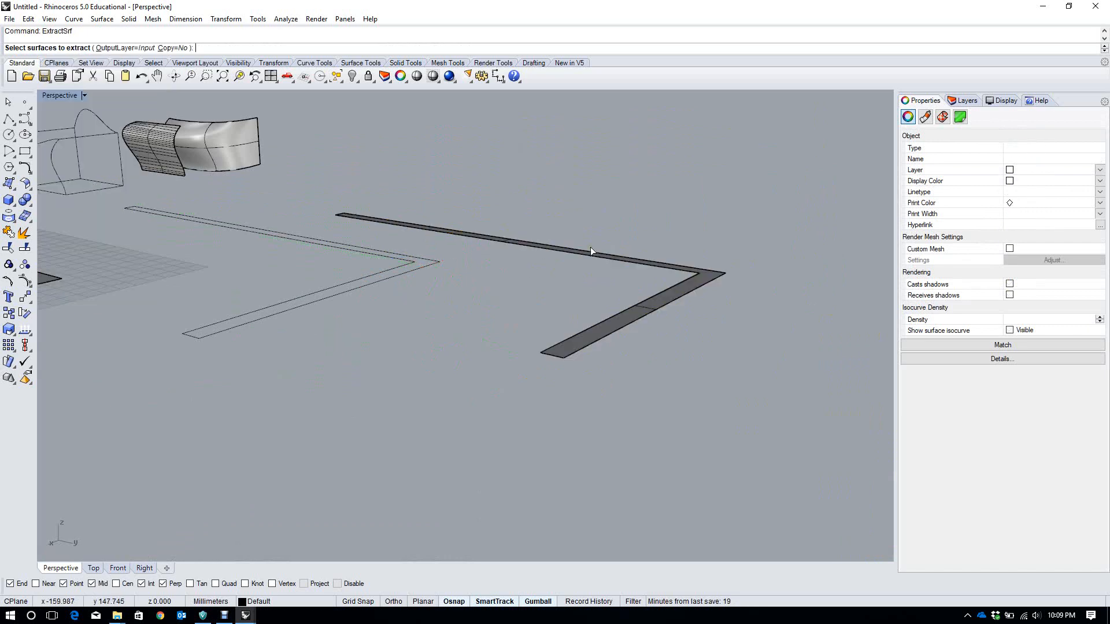
{"action": "left_click", "coordinate": [664, 294]}
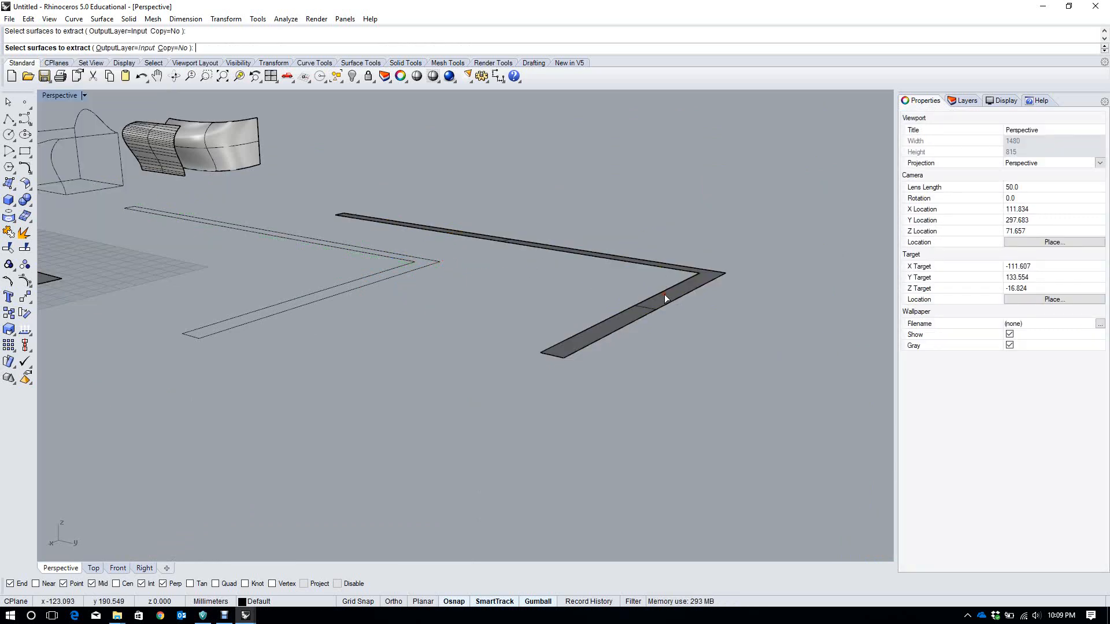
{"action": "key", "text": "Escape"}
Start ExtrudeSrf on the L-shaped planar surface and set the Solid option to Yes
{"action": "type", "text": "Extrudes"}
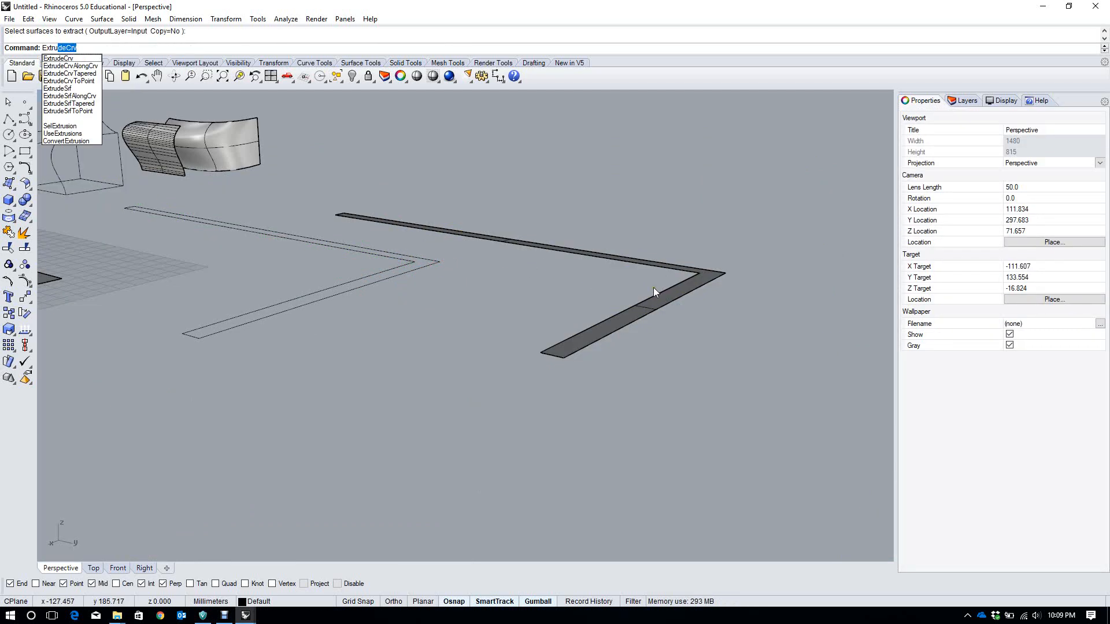
{"action": "key", "text": "Return"}
{"action": "left_click", "coordinate": [657, 299]}
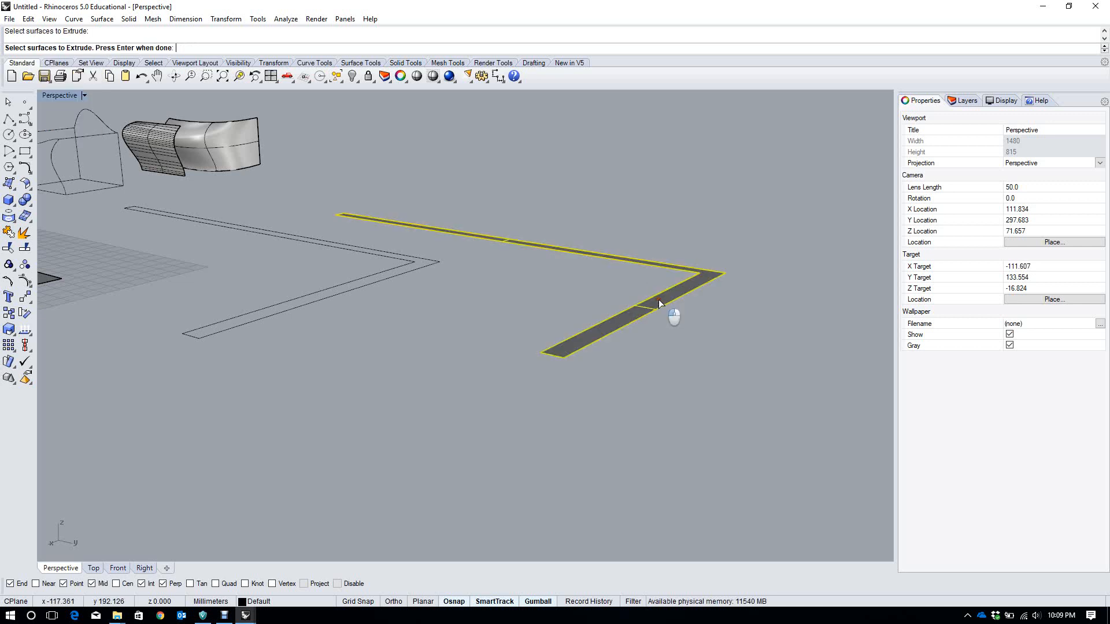
{"action": "key", "text": "Return"}
{"action": "scroll", "coordinate": [695, 271], "scroll_direction": "down", "scroll_amount": 8}
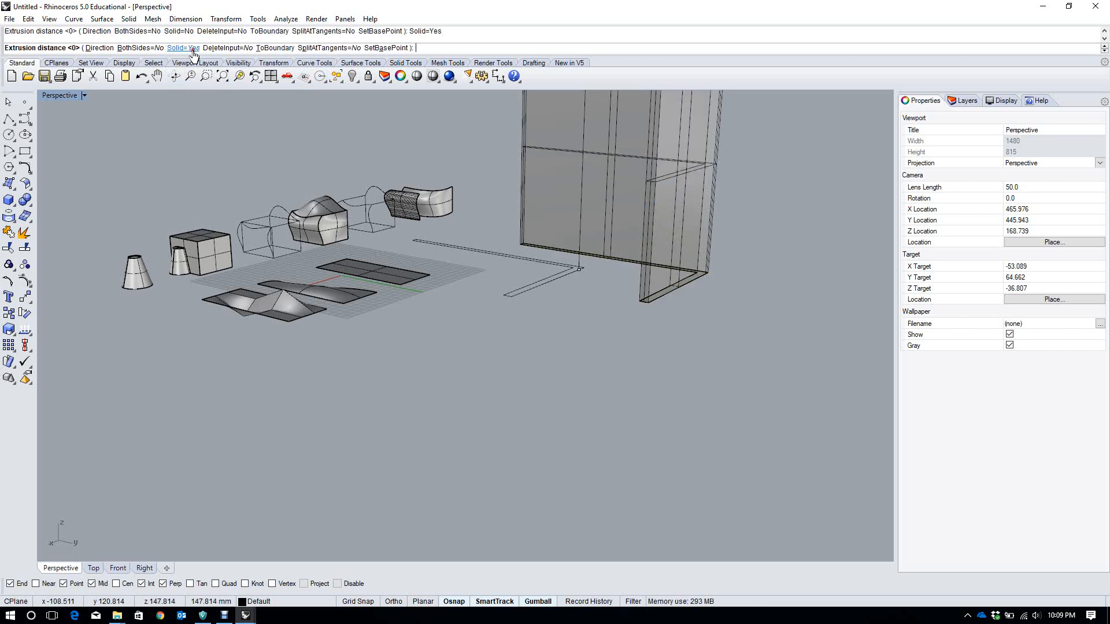
{"action": "left_click", "coordinate": [192, 50]}
{"action": "scroll", "coordinate": [474, 277], "scroll_direction": "down", "scroll_amount": 3}
{"action": "scroll", "coordinate": [660, 204], "scroll_direction": "up", "scroll_amount": 3}
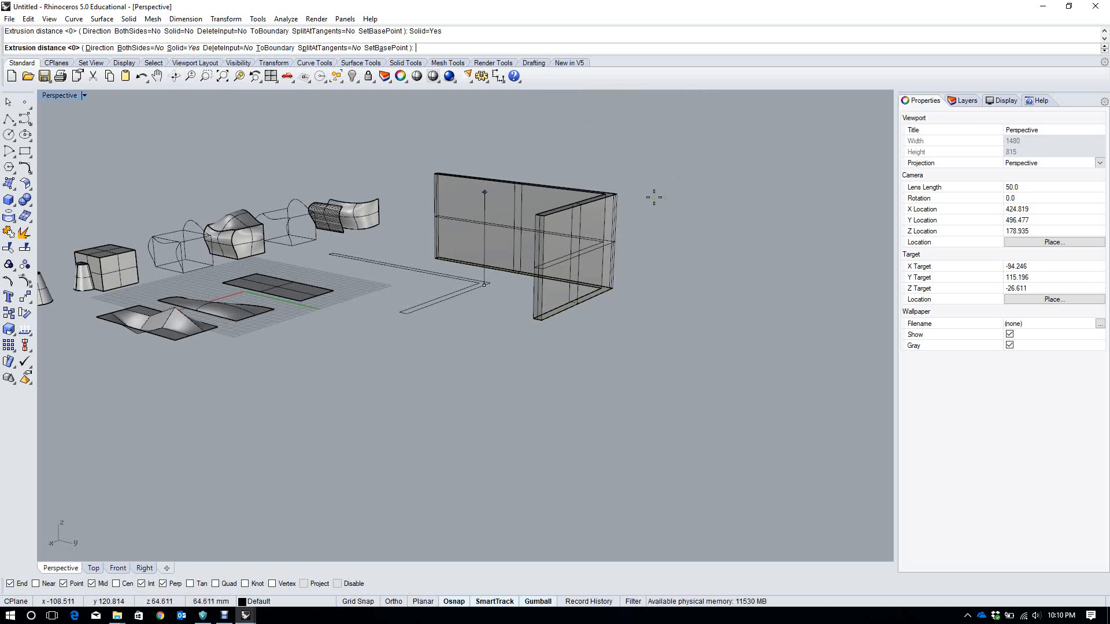
Try a slanted extrusion direction, from a base point near the L-shaped surface's end to a second point picked above it in the Front view
{"action": "left_click", "coordinate": [95, 49]}
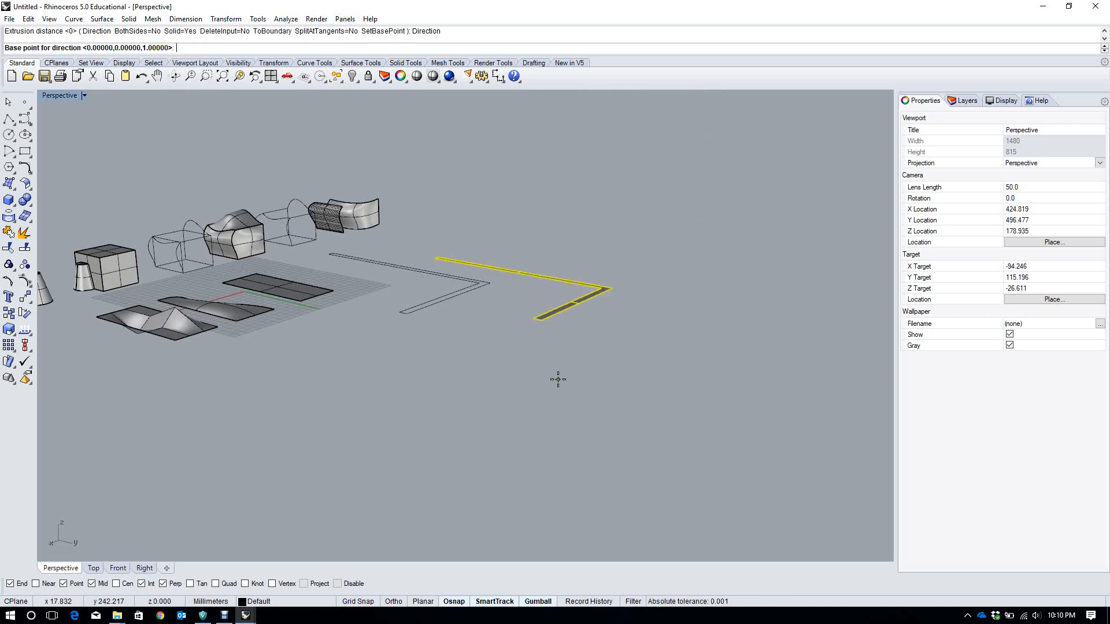
{"action": "left_click", "coordinate": [560, 334]}
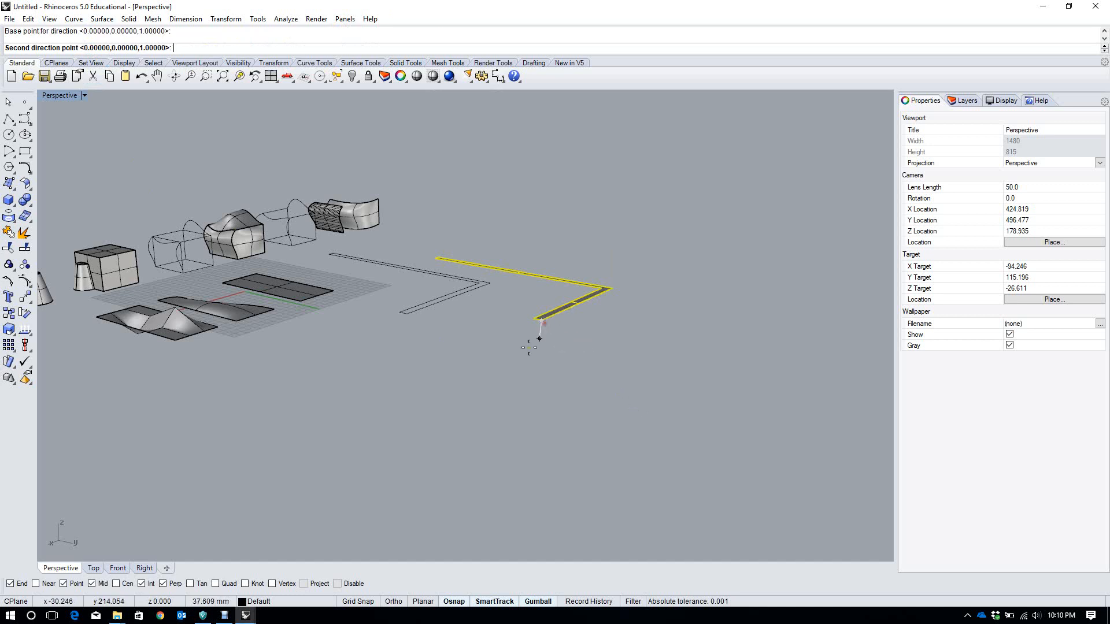
{"action": "left_click", "coordinate": [113, 568]}
{"action": "scroll", "coordinate": [322, 426], "scroll_direction": "down", "scroll_amount": 5}
{"action": "scroll", "coordinate": [511, 347], "scroll_direction": "down", "scroll_amount": 4}
{"action": "right_click_drag", "start_coordinate": [284, 430], "coordinate": [411, 382]}
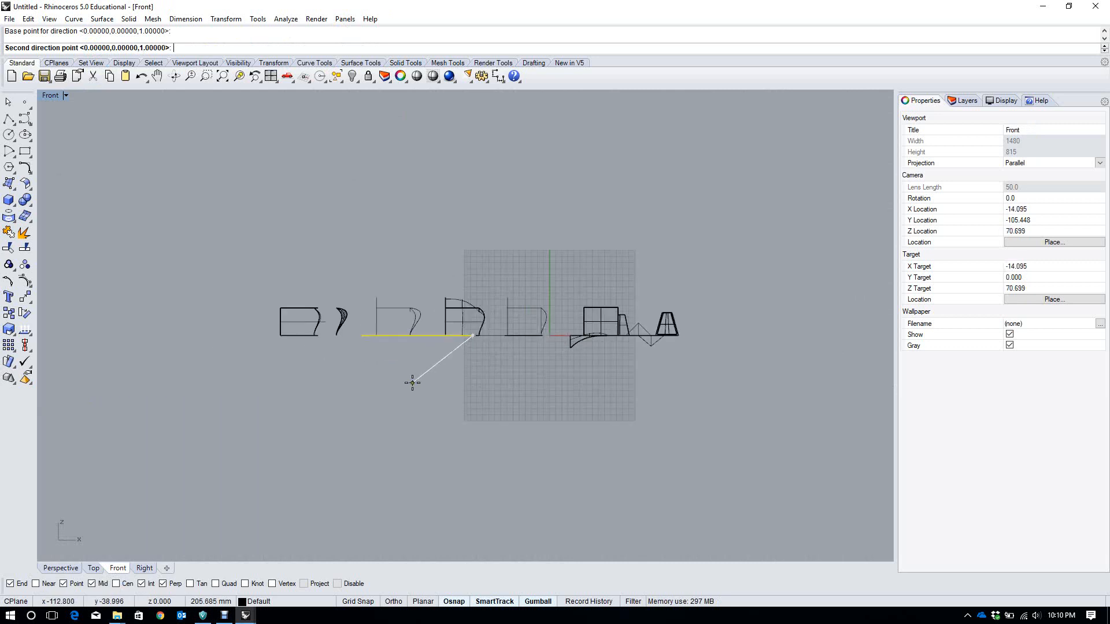
{"action": "scroll", "coordinate": [411, 379], "scroll_direction": "up", "scroll_amount": 2}
{"action": "scroll", "coordinate": [489, 205], "scroll_direction": "up", "scroll_amount": 4}
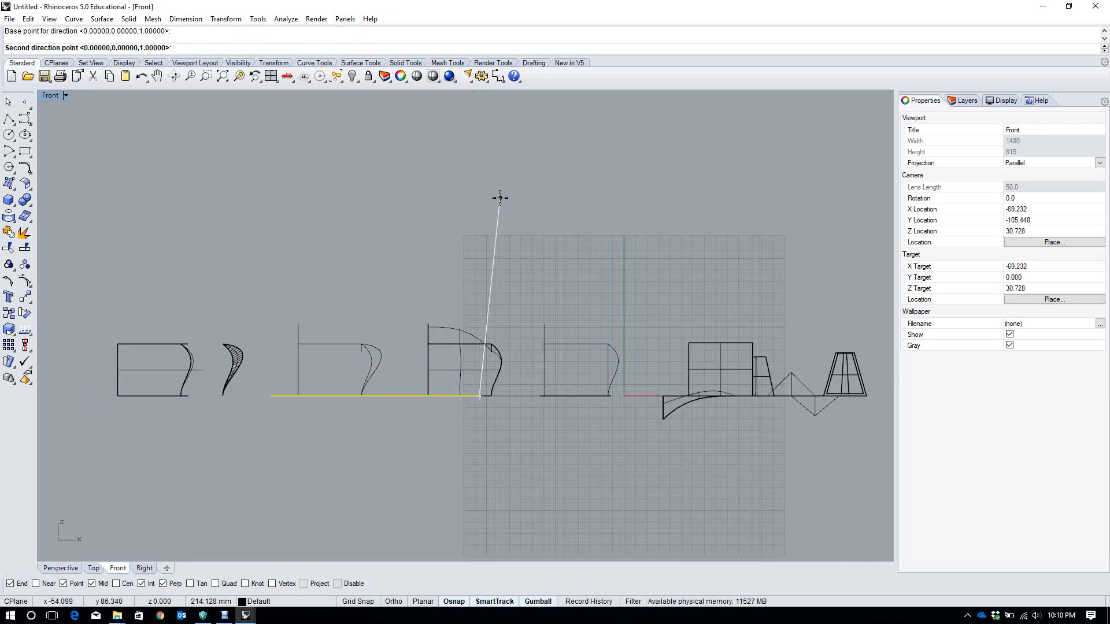
{"action": "left_click", "coordinate": [501, 198]}
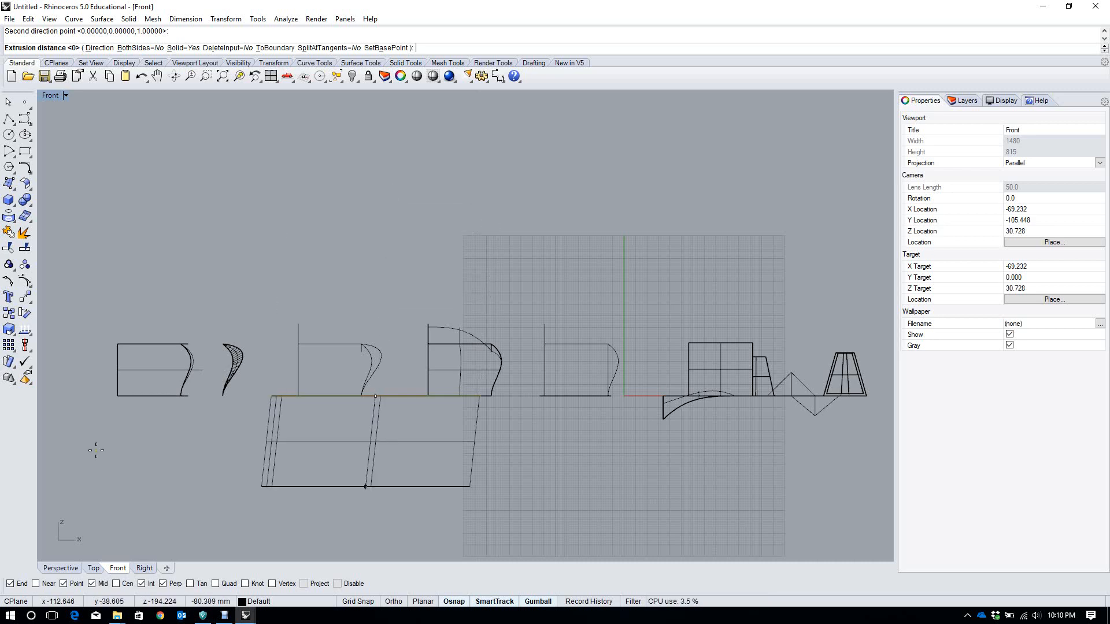
{"action": "left_click", "coordinate": [41, 568]}
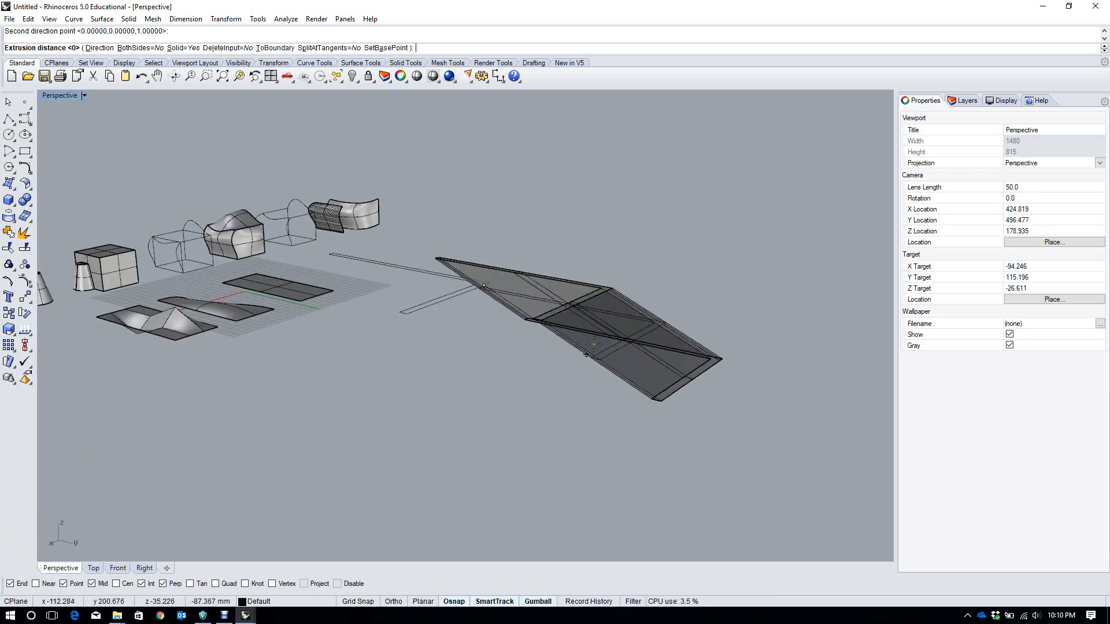
{"action": "right_click_drag", "start_coordinate": [573, 361], "coordinate": [754, 276]}
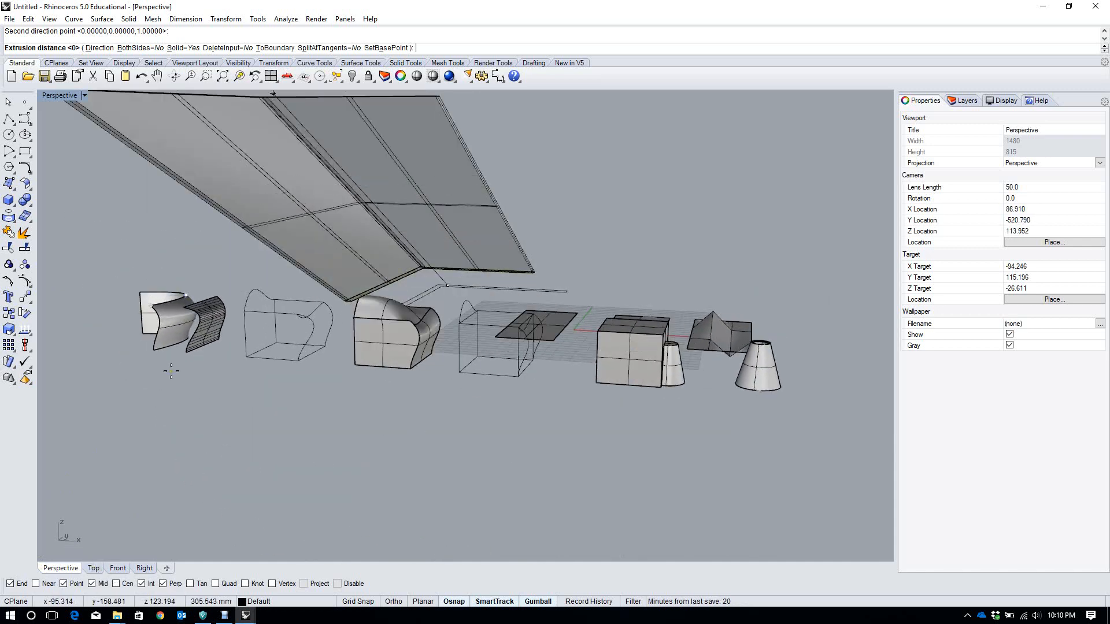
Redefine the extrusion direction of the L-shaped surface, working from the Front view
{"action": "left_click", "coordinate": [100, 47]}
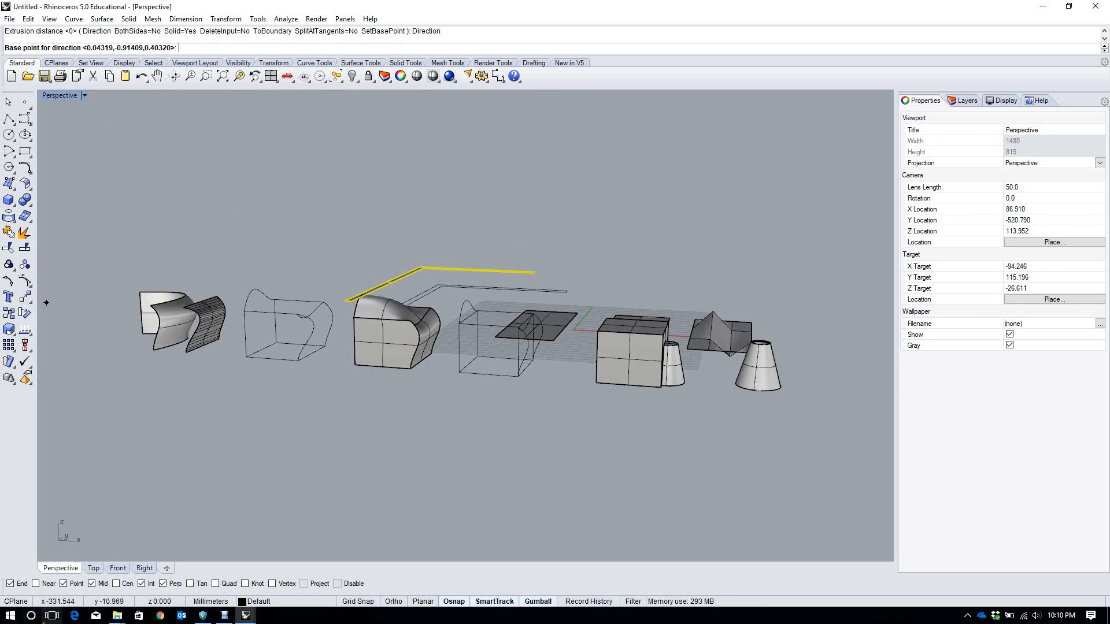
{"action": "left_click", "coordinate": [117, 568]}
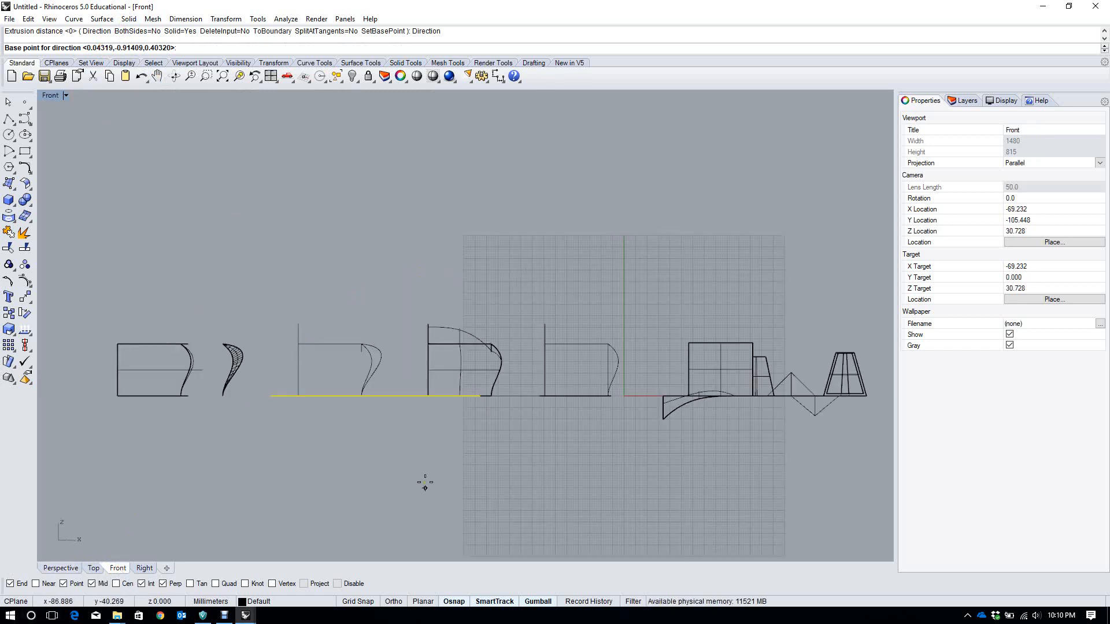
Extrude the thin L-shaped surface 3000 mm vertically as a solid, picking the direction in the Front view
{"action": "left_click", "coordinate": [497, 410]}
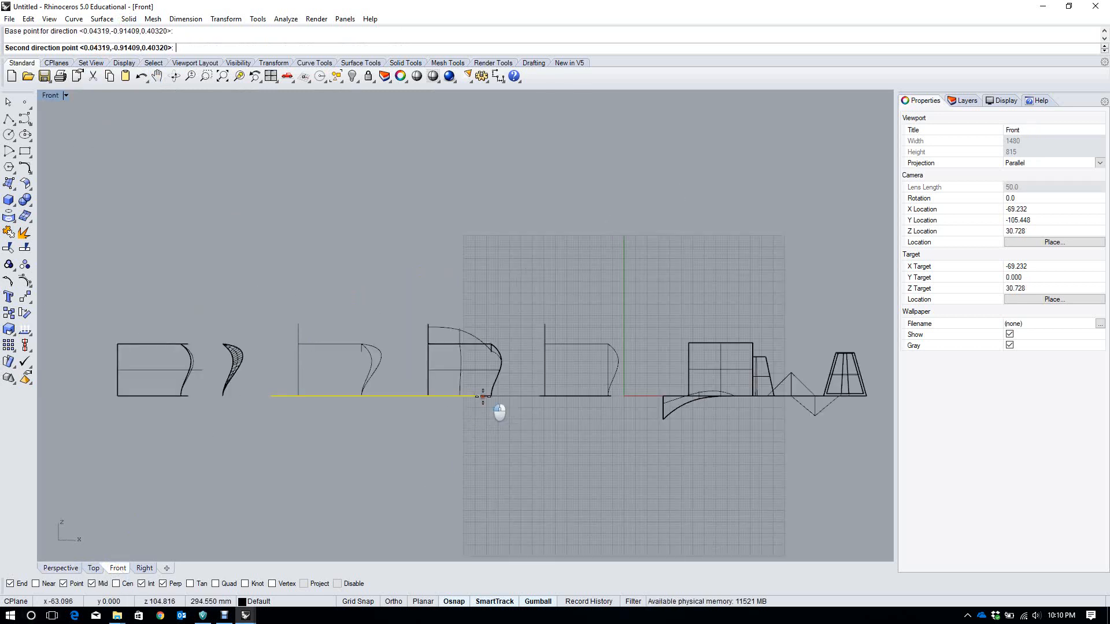
{"action": "left_click", "coordinate": [459, 194]}
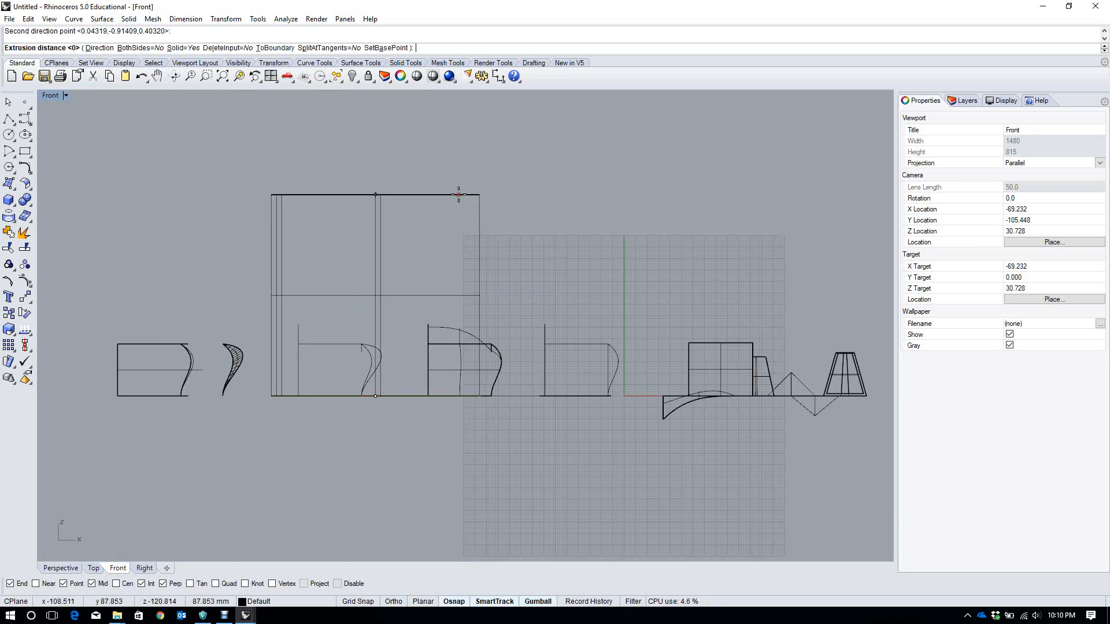
{"action": "left_click", "coordinate": [60, 568]}
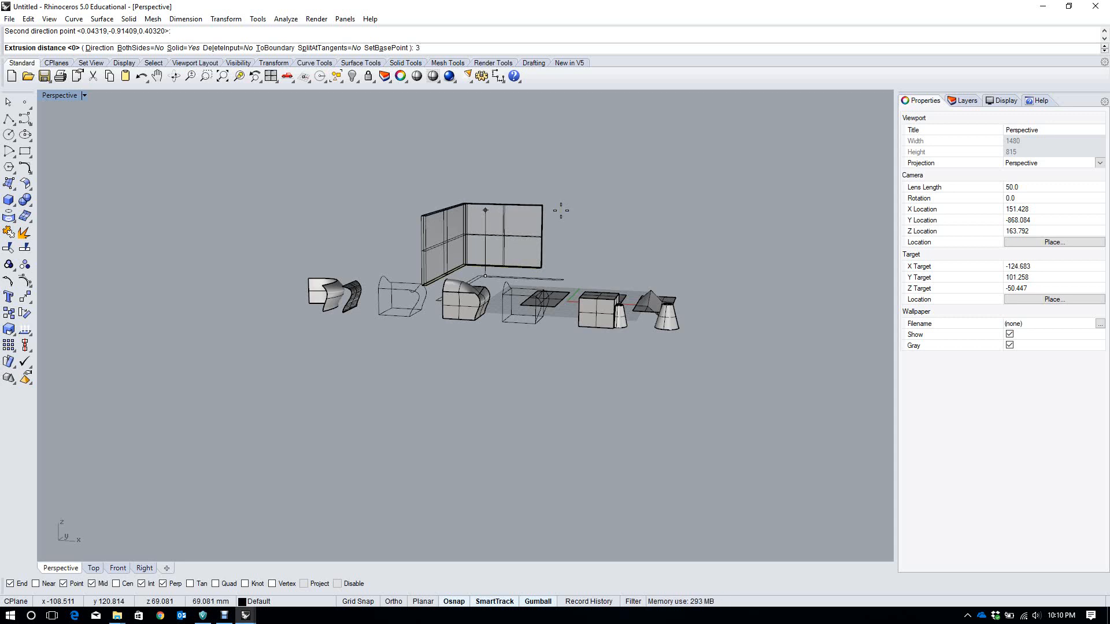
{"action": "key", "text": "Return"}
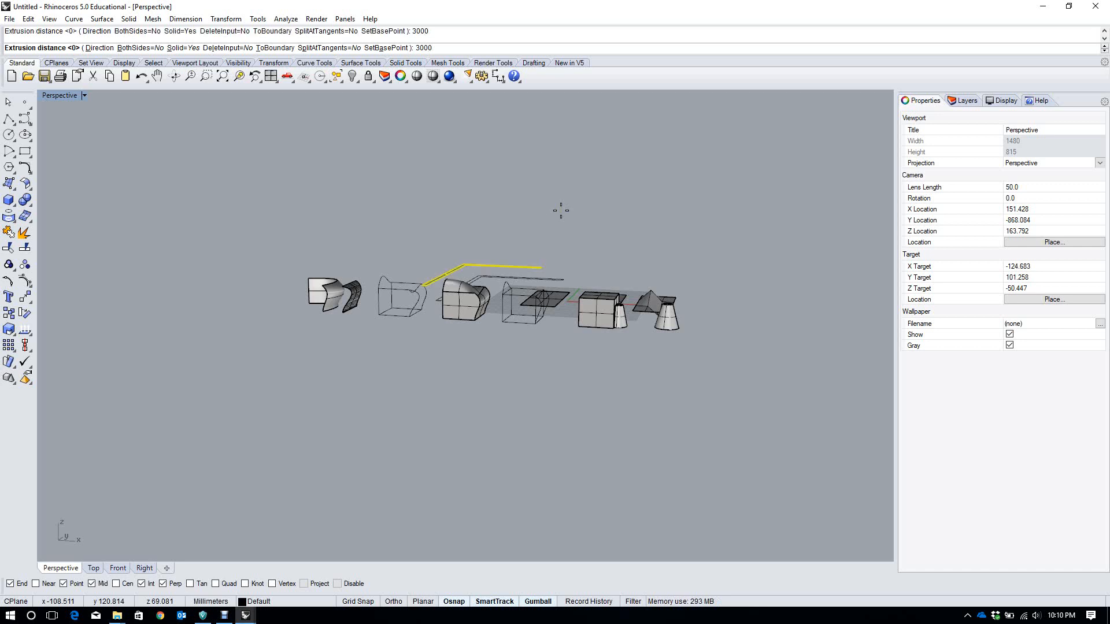
{"action": "scroll", "coordinate": [523, 399], "scroll_direction": "down", "scroll_amount": 5}
{"action": "scroll", "coordinate": [539, 354], "scroll_direction": "down", "scroll_amount": 10}
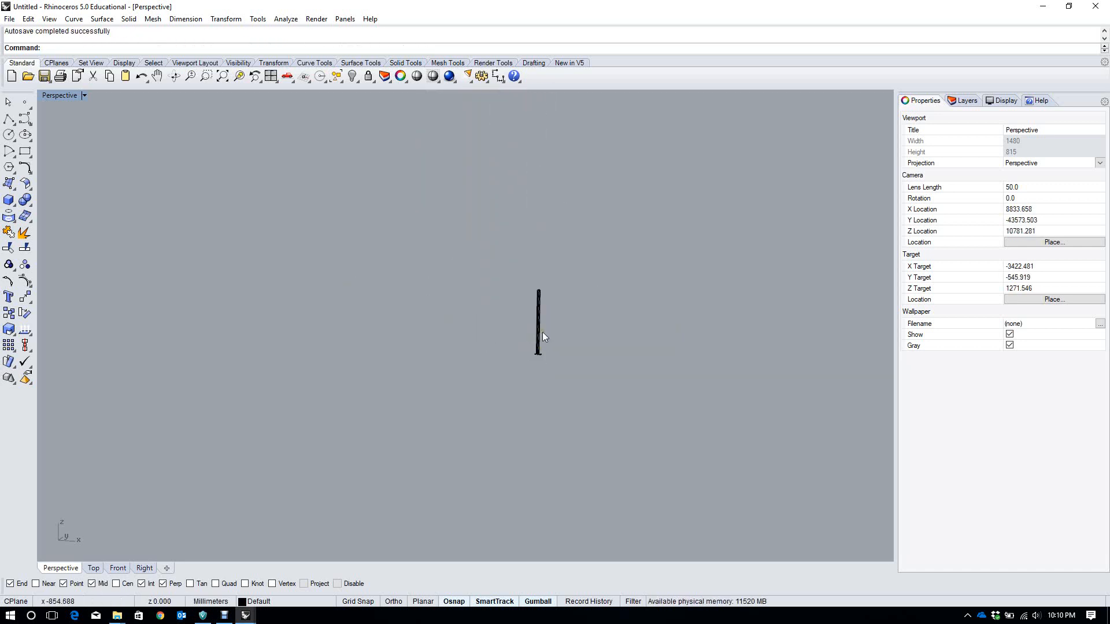
{"action": "right_click_drag", "start_coordinate": [543, 333], "coordinate": [485, 544], "text": "shift"}
{"action": "scroll", "coordinate": [485, 544], "scroll_direction": "up", "scroll_amount": 8}
{"action": "scroll", "coordinate": [545, 446], "scroll_direction": "up", "scroll_amount": 5}
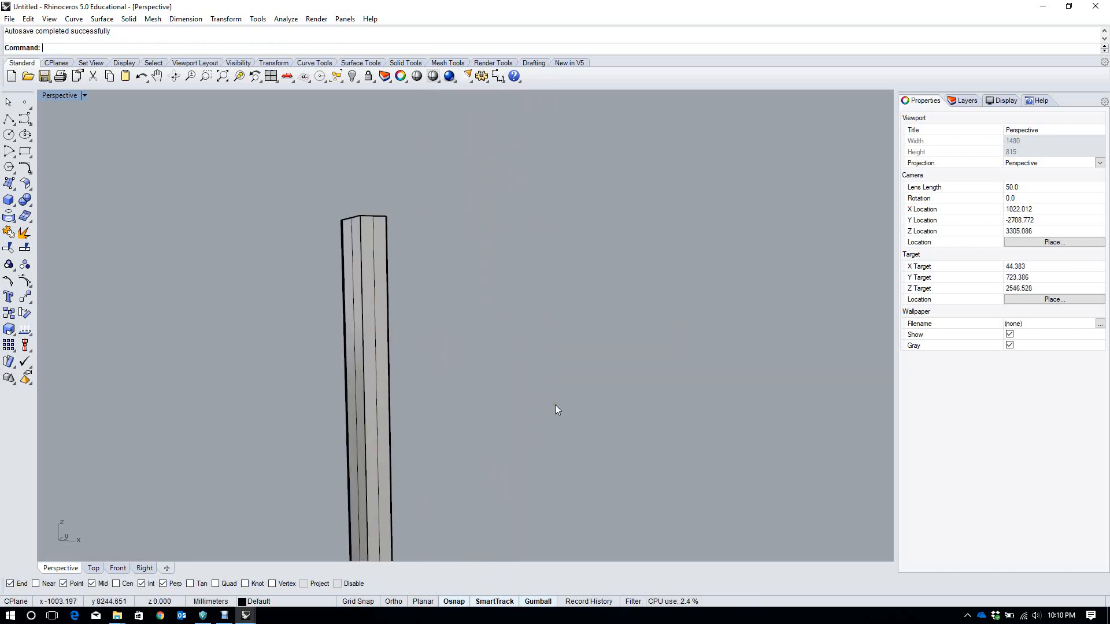
Undo the 3000 mm extrusion of the L-shaped surface
{"action": "scroll", "coordinate": [554, 404], "scroll_direction": "down", "scroll_amount": 4}
{"action": "key", "text": "ctrl+z"}
{"action": "scroll", "coordinate": [544, 403], "scroll_direction": "down", "scroll_amount": 8}
{"action": "scroll", "coordinate": [528, 460], "scroll_direction": "up", "scroll_amount": 20}
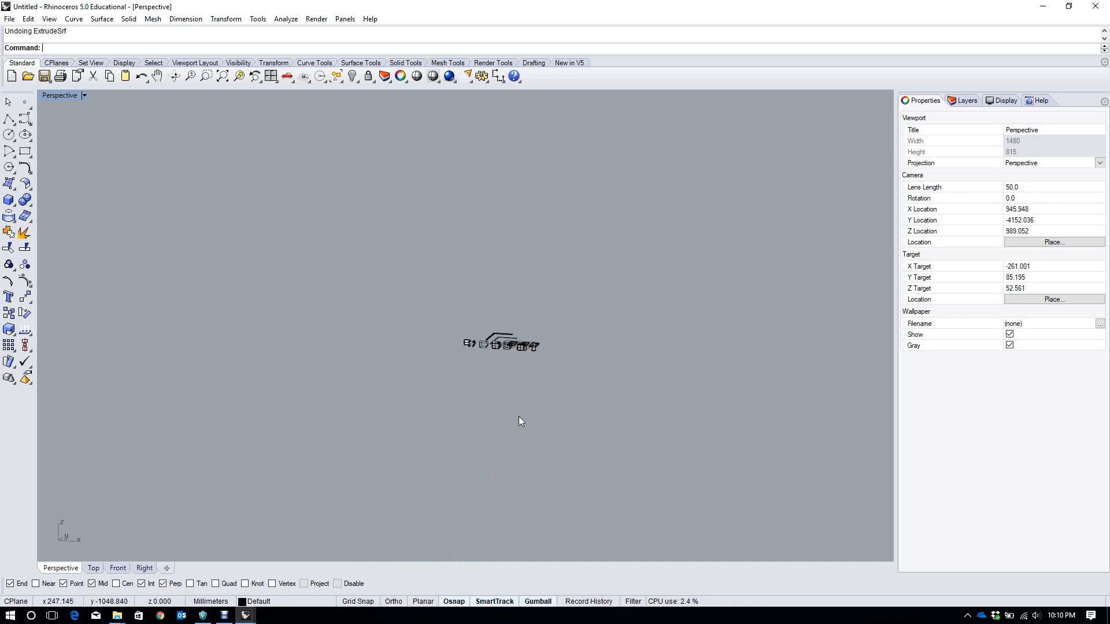
Extrude the L-shaped surface upward again into a solid wall, picking a height in proportion to the other models
{"action": "scroll", "coordinate": [486, 317], "scroll_direction": "up", "scroll_amount": 5}
{"action": "left_click", "coordinate": [457, 360]}
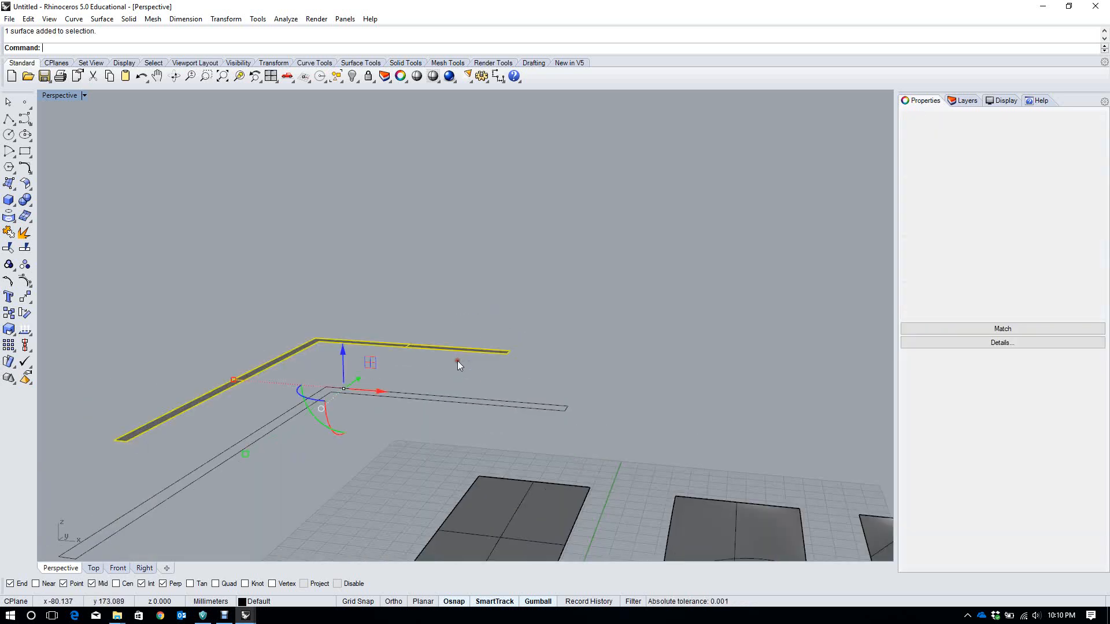
{"action": "right_click", "coordinate": [459, 361]}
{"action": "scroll", "coordinate": [480, 301], "scroll_direction": "down", "scroll_amount": 12}
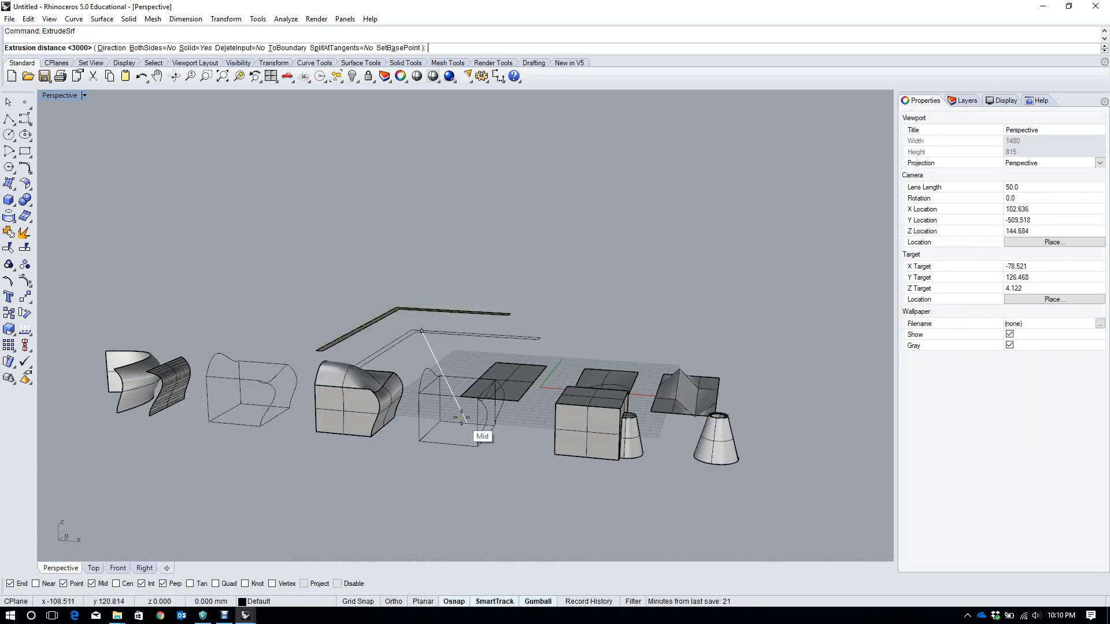
{"action": "scroll", "coordinate": [474, 277], "scroll_direction": "up", "scroll_amount": 4}
{"action": "scroll", "coordinate": [474, 276], "scroll_direction": "up", "scroll_amount": 3}
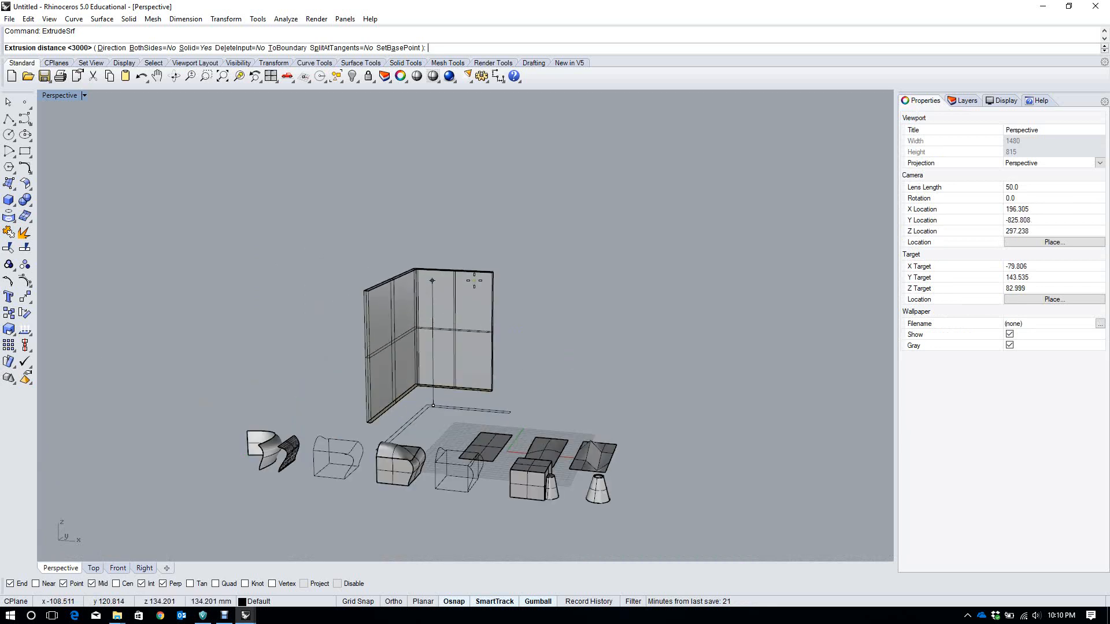
{"action": "left_click", "coordinate": [470, 316]}
{"action": "scroll", "coordinate": [481, 332], "scroll_direction": "up", "scroll_amount": 3}
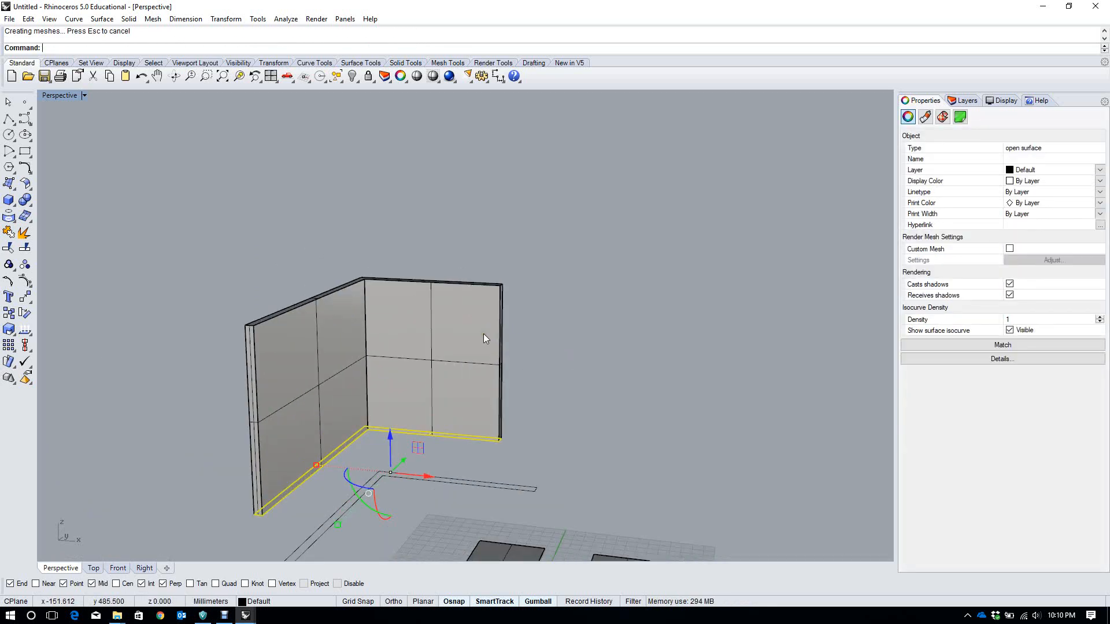
Delete the original L-shaped base surface under the extruded wall
{"action": "key", "text": "Delete"}
{"action": "right_click_drag", "start_coordinate": [477, 332], "coordinate": [435, 351]}
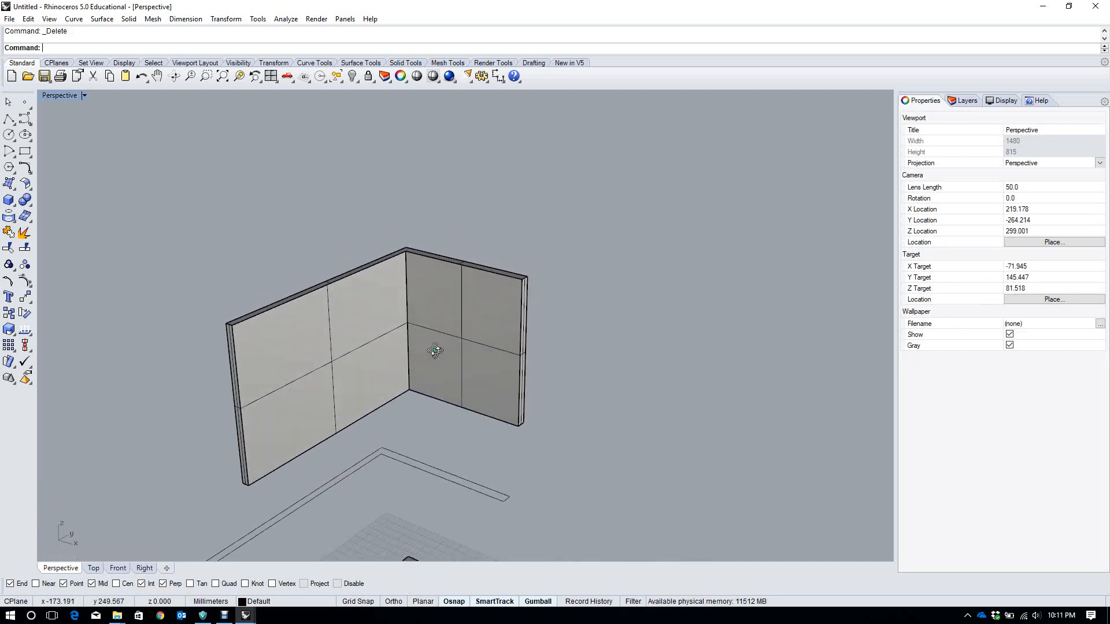
{"action": "scroll", "coordinate": [435, 351], "scroll_direction": "down", "scroll_amount": 5}
{"action": "scroll", "coordinate": [345, 445], "scroll_direction": "up", "scroll_amount": 4}
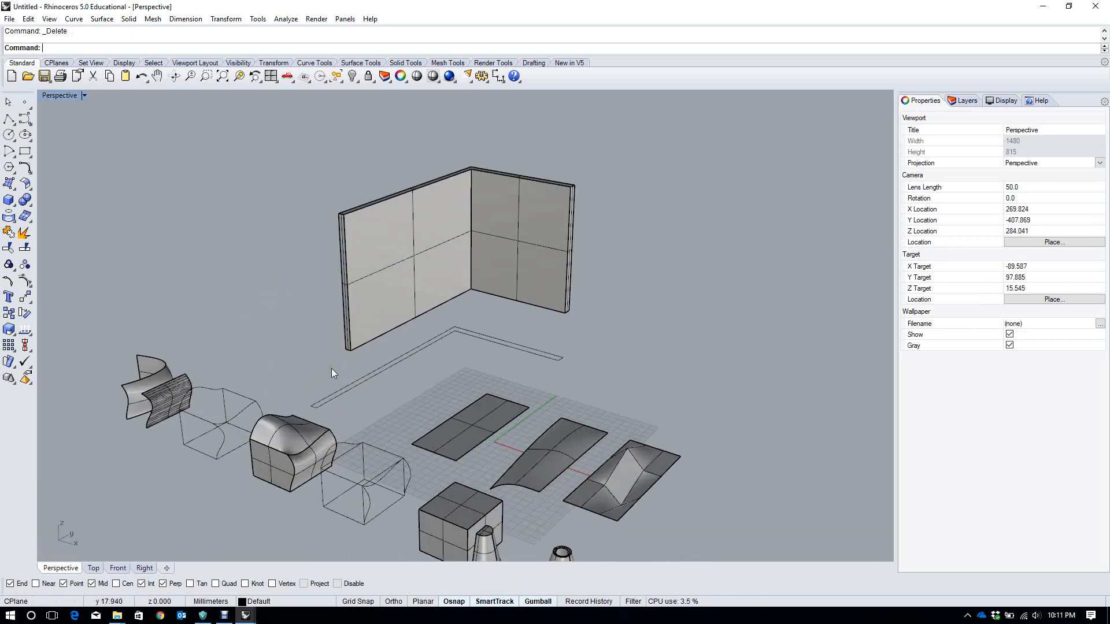
Move the box-and-cone solid so that it intersects the long arm of the L-shaped wall
{"action": "left_click", "coordinate": [476, 515]}
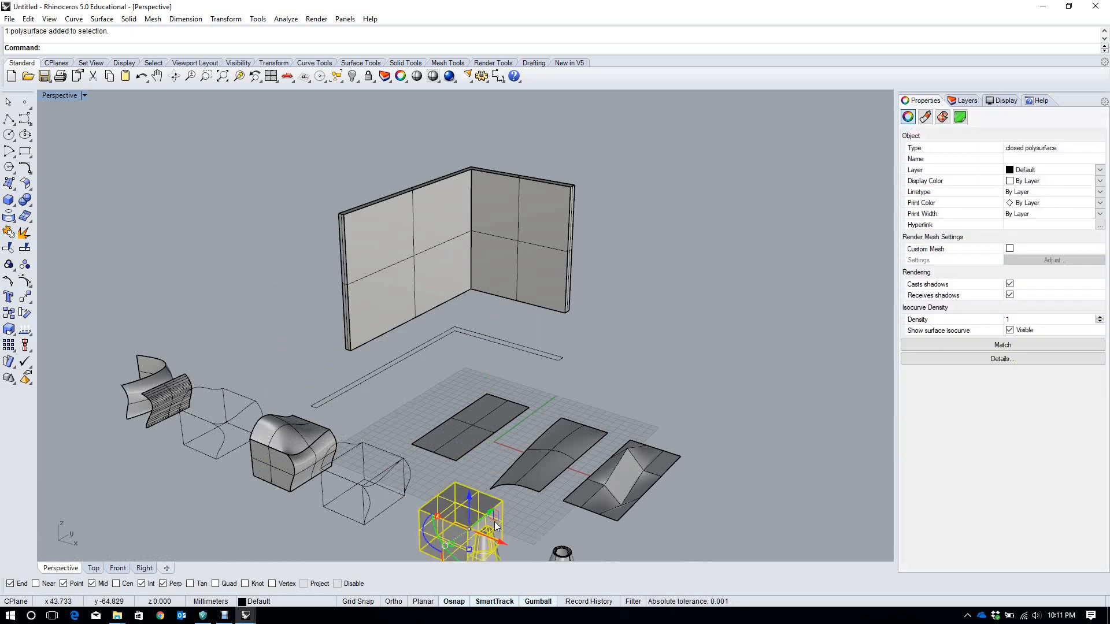
{"action": "right_click_drag", "start_coordinate": [494, 521], "coordinate": [452, 520]}
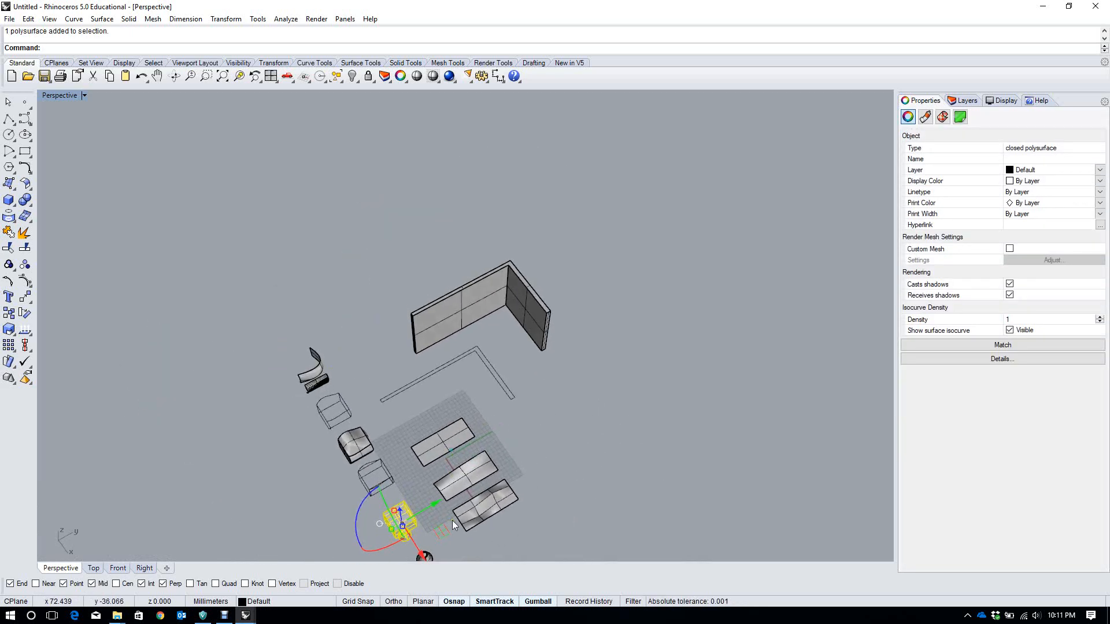
{"action": "left_click_drag", "start_coordinate": [435, 530], "coordinate": [493, 332]}
{"action": "type", "text": "zs"}
{"action": "key", "text": "Return"}
{"action": "right_click_drag", "start_coordinate": [488, 334], "coordinate": [530, 301]}
{"action": "scroll", "coordinate": [529, 315], "scroll_direction": "down", "scroll_amount": 5}
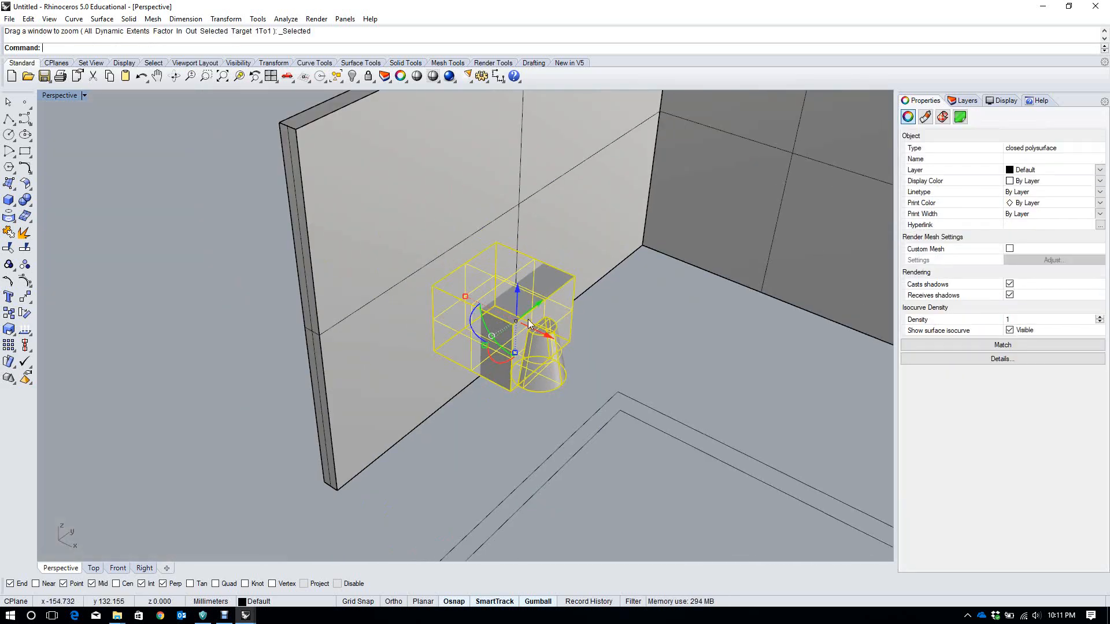
Raise the box-and-cone solid to about the middle of the wall's height
{"action": "left_click_drag", "start_coordinate": [518, 294], "coordinate": [523, 159]}
{"action": "right_click_drag", "start_coordinate": [528, 170], "coordinate": [515, 185]}
{"action": "type", "text": "zs"}
{"action": "key", "text": "Return"}
{"action": "scroll", "coordinate": [516, 185], "scroll_direction": "down", "scroll_amount": 5}
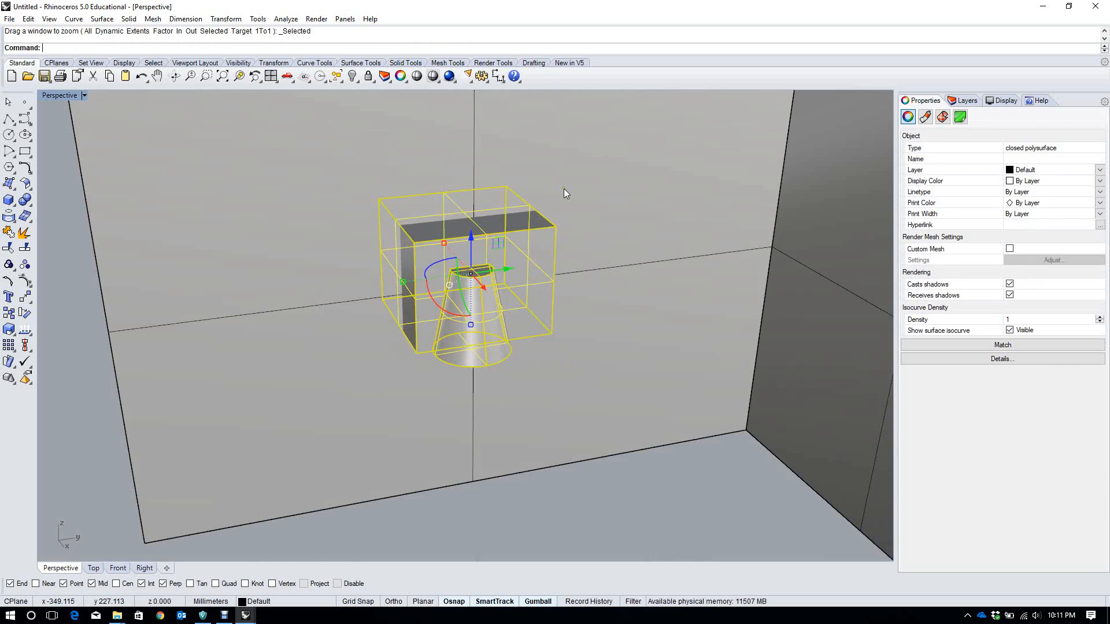
Subtract the box-and-cone solid from the L-shaped wall with BooleanDifference to cut an opening
{"action": "left_click", "coordinate": [570, 195]}
{"action": "type", "text": "B"}
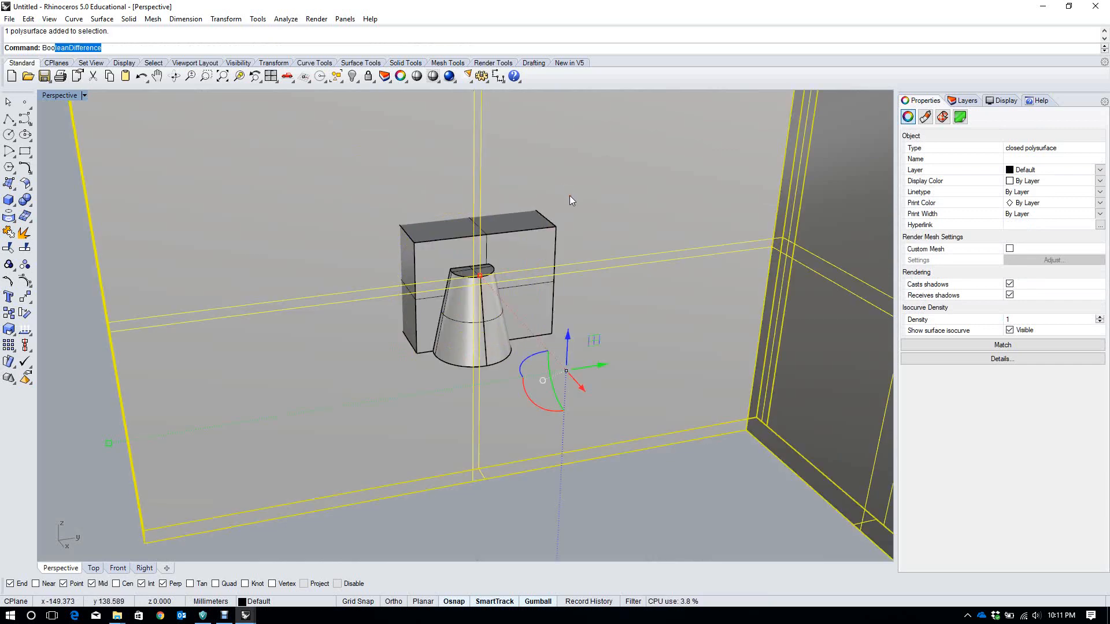
{"action": "type", "text": "oo"}
{"action": "key", "text": "Return"}
{"action": "left_click", "coordinate": [535, 225]}
{"action": "key", "text": "Return"}
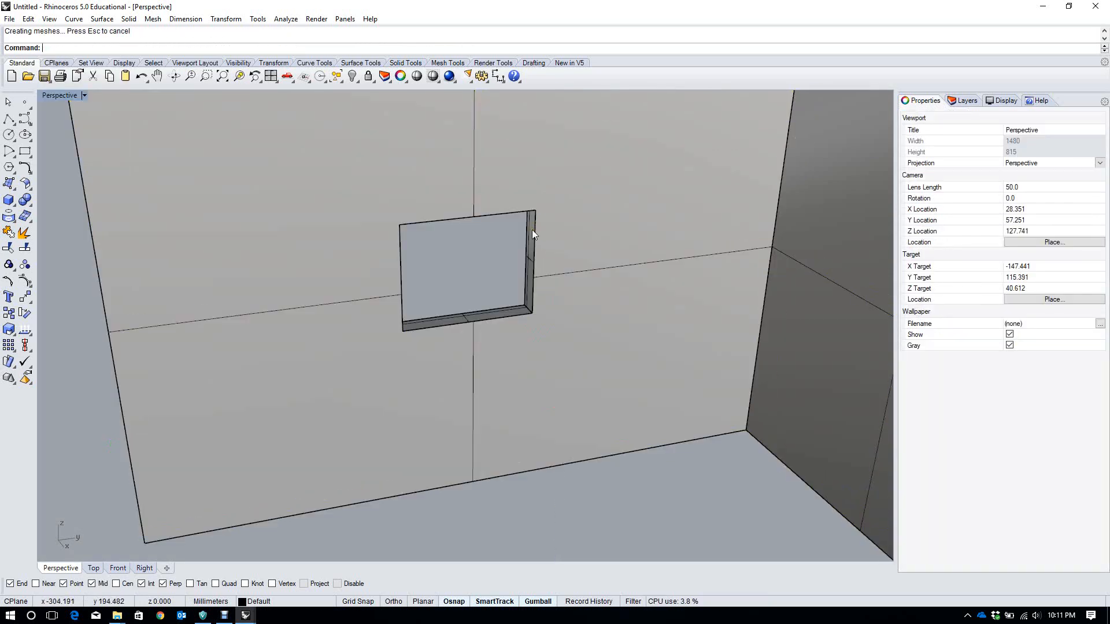
Undo the Boolean subtraction and the moves of the box-and-cone solid, and clear the selection
{"action": "right_click_drag", "start_coordinate": [525, 238], "coordinate": [606, 258]}
{"action": "scroll", "coordinate": [529, 241], "scroll_direction": "down", "scroll_amount": 6}
{"action": "key", "text": "ctrl+z"}
{"action": "key", "text": "ctrl+z"}
{"action": "scroll", "coordinate": [327, 318], "scroll_direction": "down", "scroll_amount": 7}
{"action": "key", "text": "ctrl+z"}
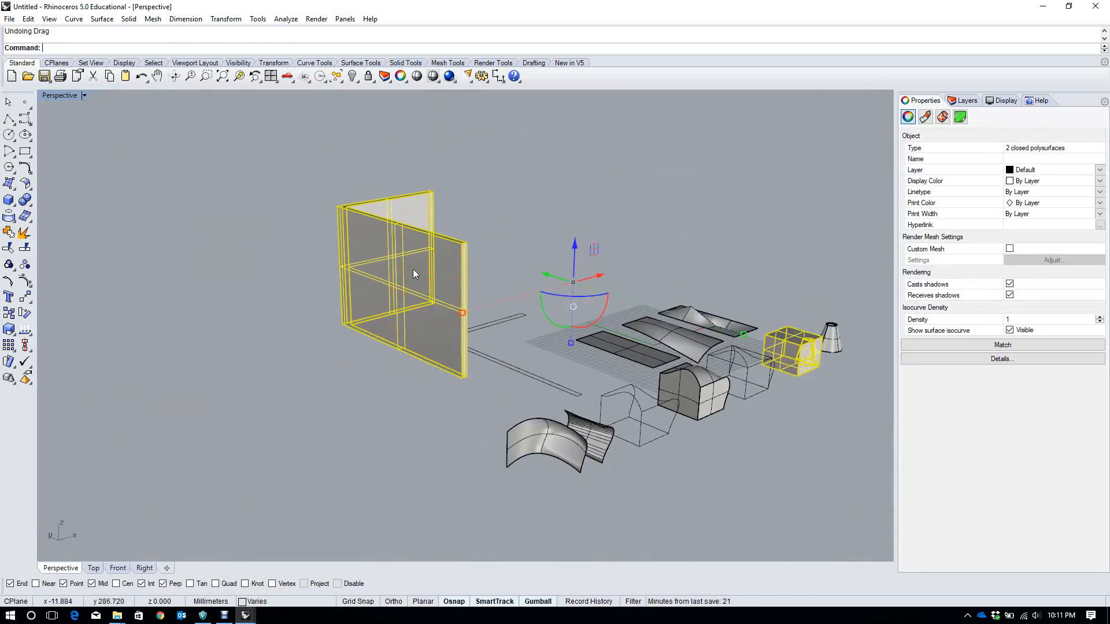
{"action": "right_click_drag", "start_coordinate": [493, 263], "coordinate": [425, 285]}
{"action": "left_click", "coordinate": [493, 289]}
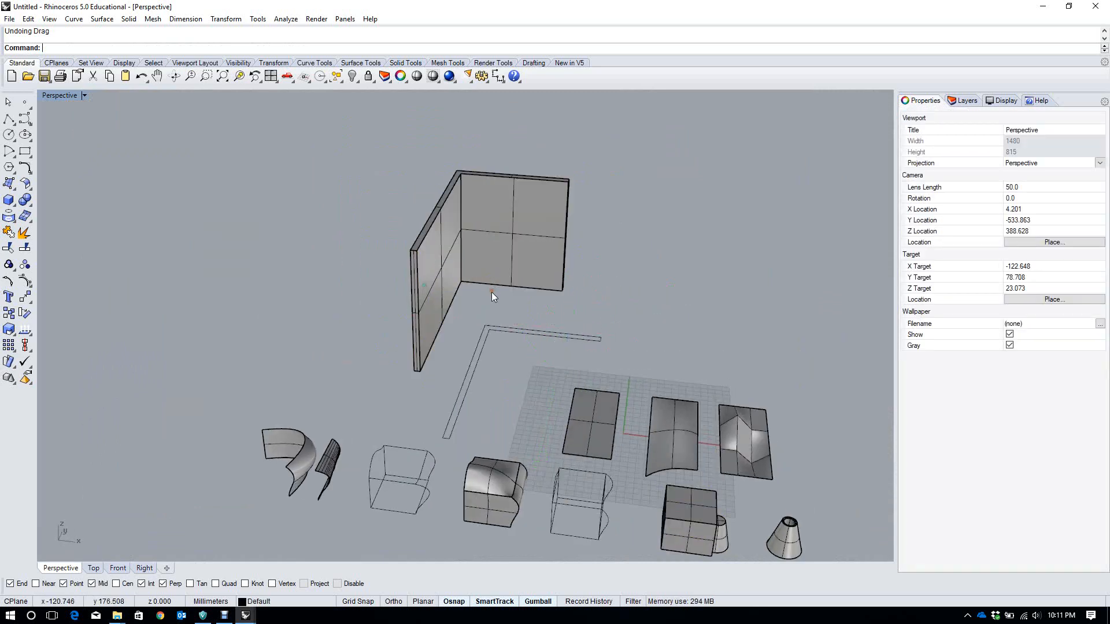
{"action": "right_click_drag", "start_coordinate": [487, 301], "coordinate": [444, 309]}
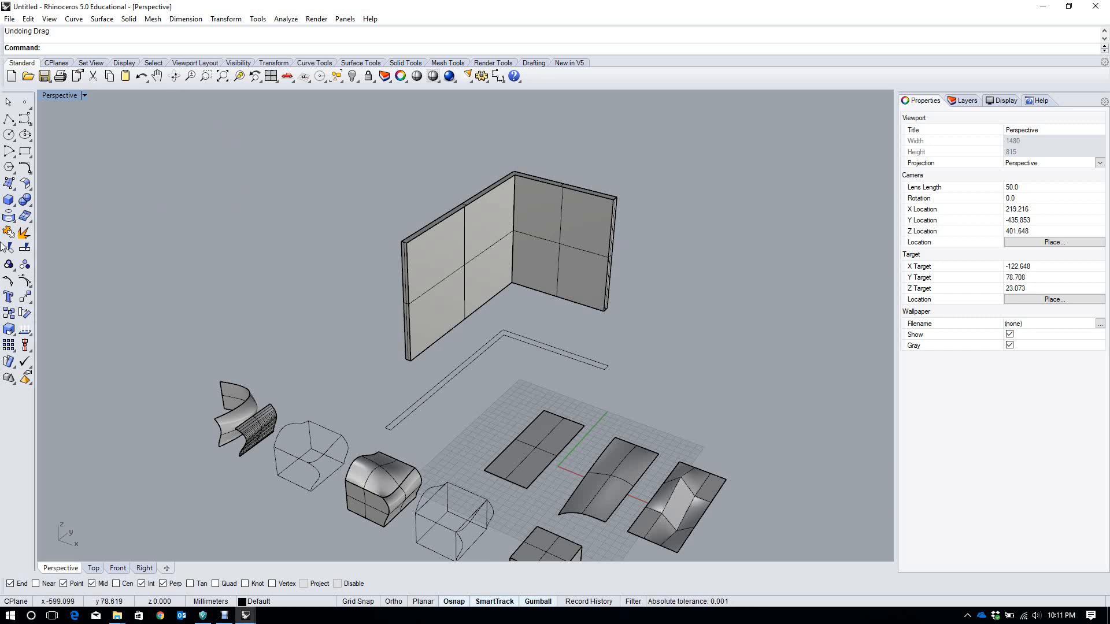
{"action": "left_click", "coordinate": [17, 209]}
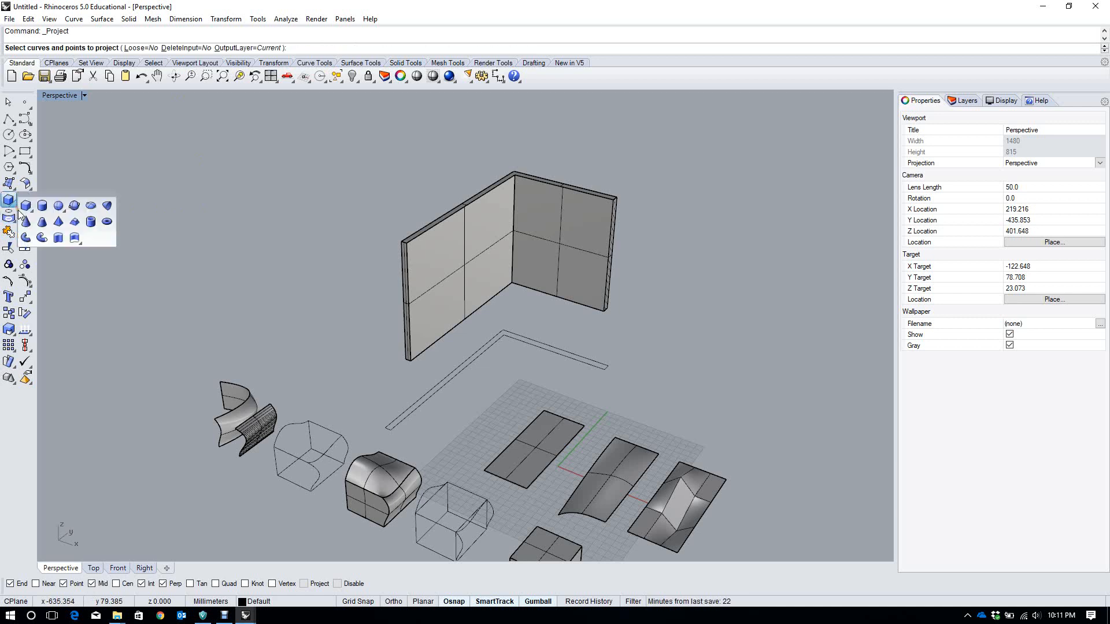
{"action": "key", "text": "Escape"}
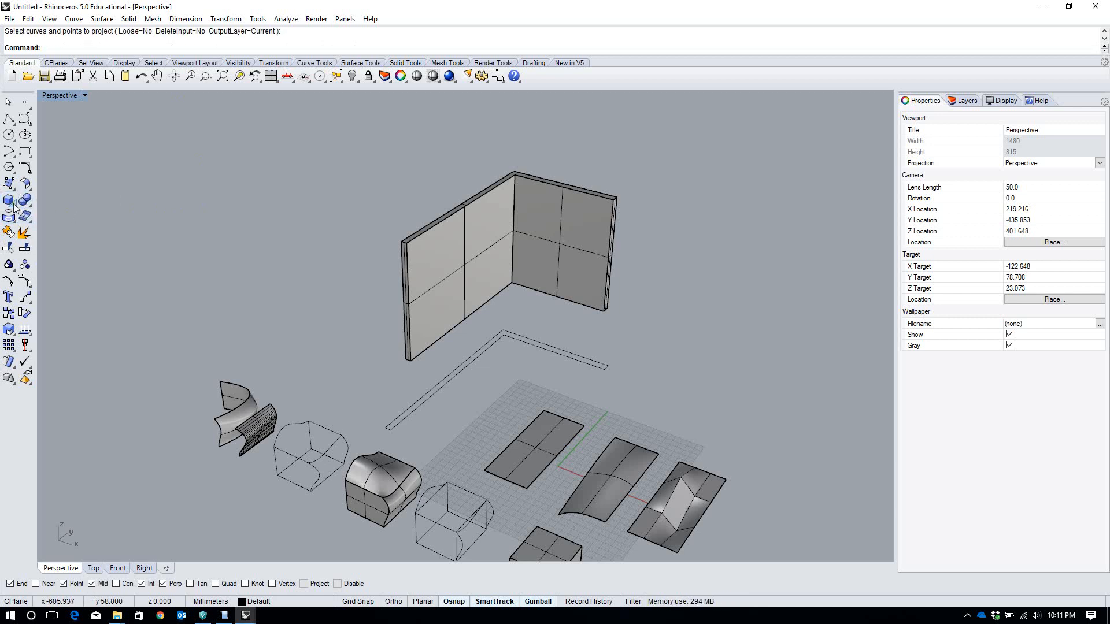
{"action": "left_click", "coordinate": [12, 205]}
Move the hollow truncated cone along the Y axis to a clear area beyond the other models and zoom to it
{"action": "scroll", "coordinate": [318, 292], "scroll_direction": "down", "scroll_amount": 5}
{"action": "scroll", "coordinate": [398, 388], "scroll_direction": "up", "scroll_amount": 8}
{"action": "left_click", "coordinate": [380, 383]}
{"action": "scroll", "coordinate": [381, 383], "scroll_direction": "down", "scroll_amount": 5}
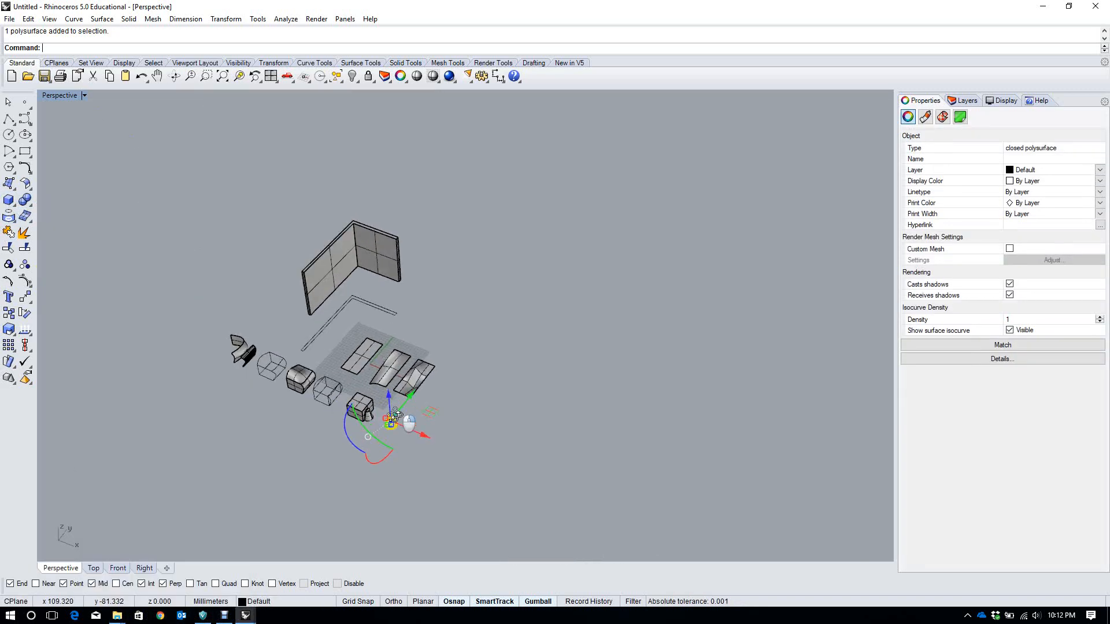
{"action": "left_click_drag", "start_coordinate": [437, 420], "coordinate": [480, 296]}
{"action": "type", "text": "zs"}
{"action": "key", "text": "Return"}
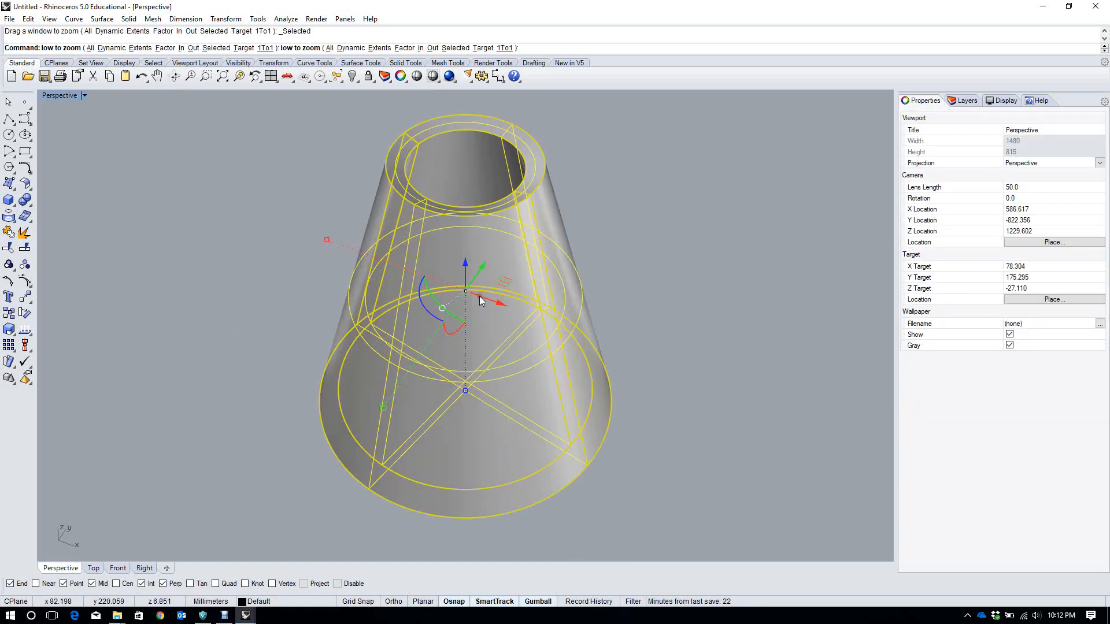
{"action": "right_click_drag", "start_coordinate": [501, 389], "coordinate": [561, 371]}
{"action": "left_click", "coordinate": [637, 350]}
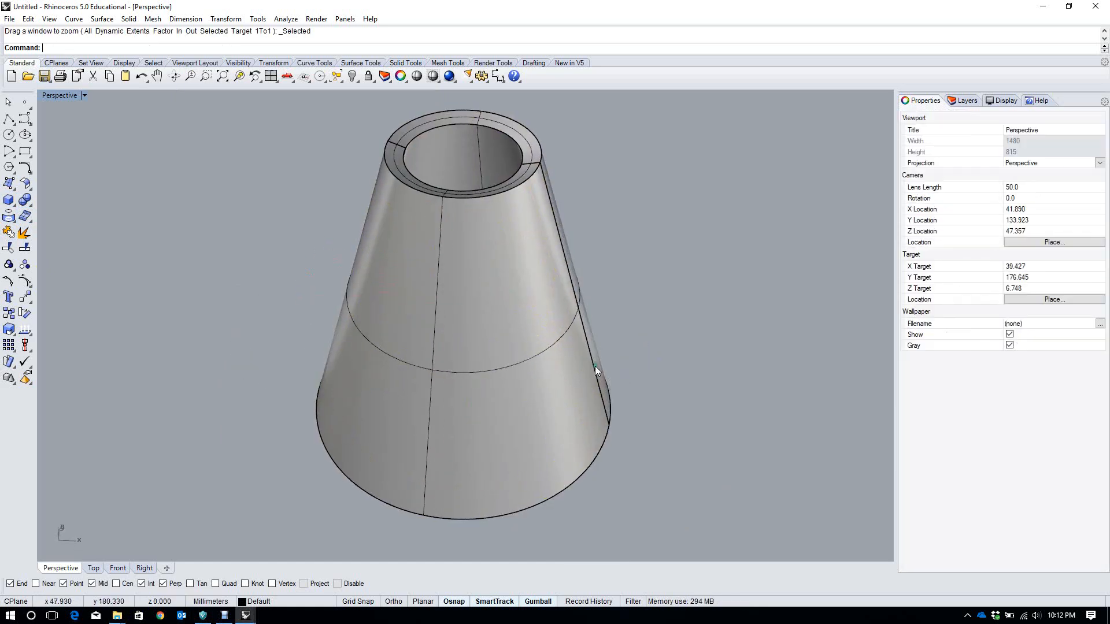
{"action": "scroll", "coordinate": [598, 356], "scroll_direction": "down", "scroll_amount": 5}
{"action": "scroll", "coordinate": [614, 391], "scroll_direction": "up", "scroll_amount": 5}
{"action": "right_click_drag", "start_coordinate": [561, 322], "coordinate": [463, 370]}
Create a horizontal rectangular clipping plane on the ground plane beside the hollow cone
{"action": "left_click", "coordinate": [549, 336]}
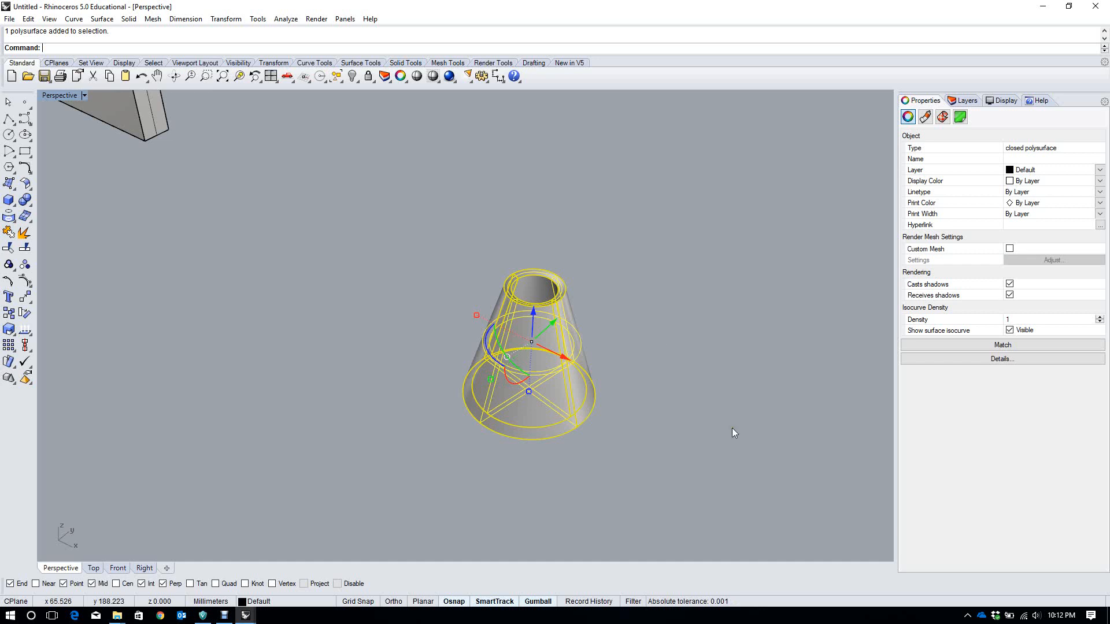
{"action": "right_click_drag", "start_coordinate": [732, 428], "coordinate": [737, 433]}
{"action": "type", "text": "Cl"}
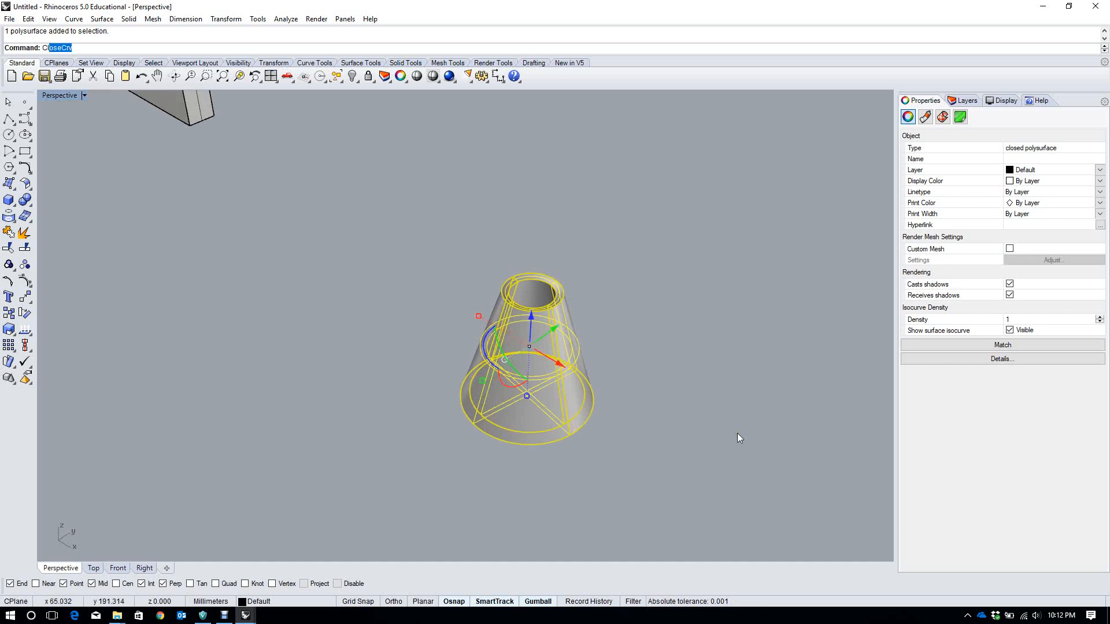
{"action": "type", "text": "ippingPlane"}
{"action": "key", "text": "Return"}
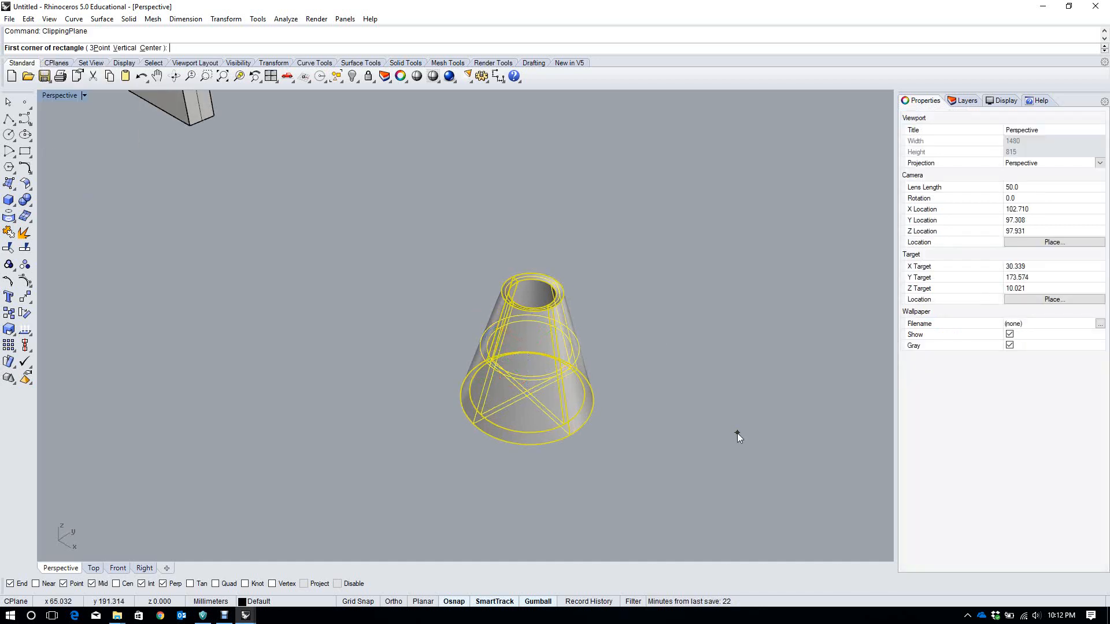
{"action": "scroll", "coordinate": [503, 393], "scroll_direction": "down", "scroll_amount": 6}
{"action": "left_click", "coordinate": [419, 397]}
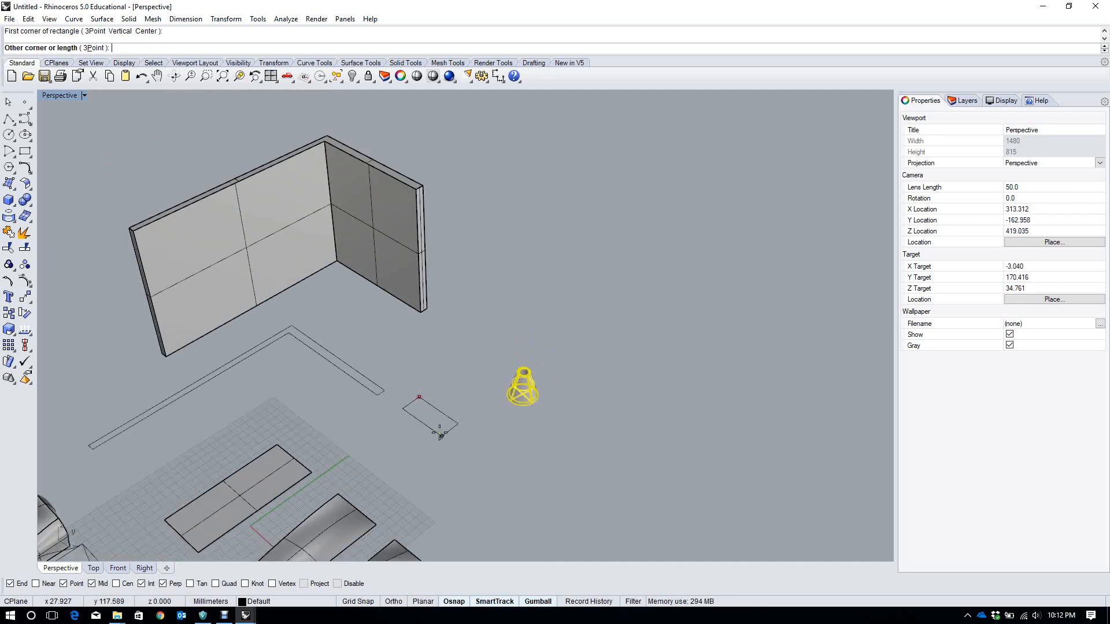
{"action": "left_click", "coordinate": [455, 499]}
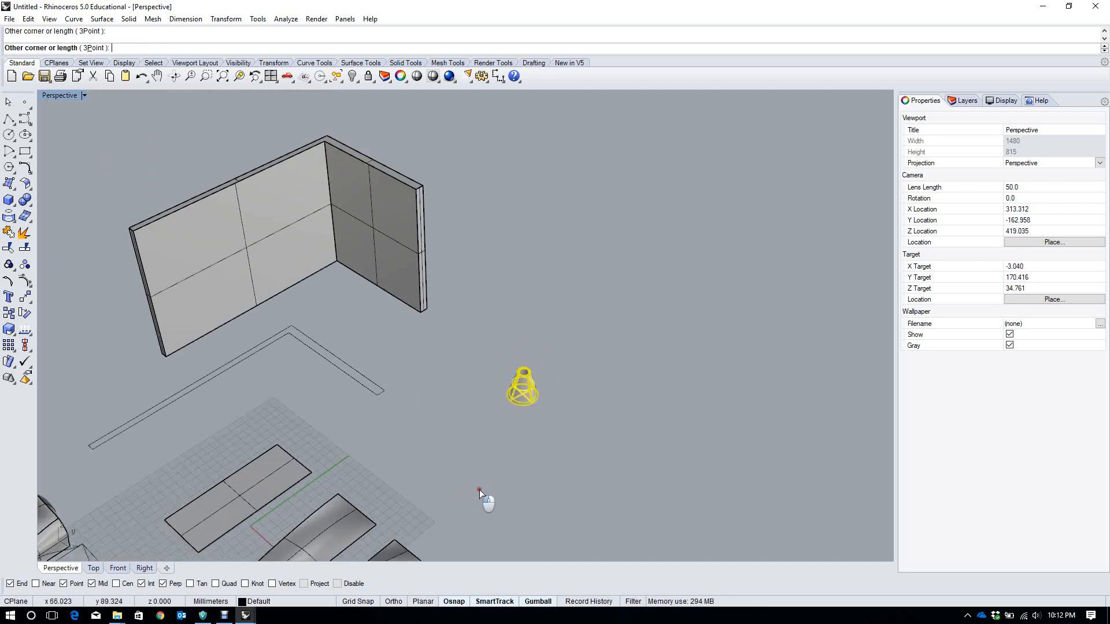
{"action": "left_click", "coordinate": [399, 458]}
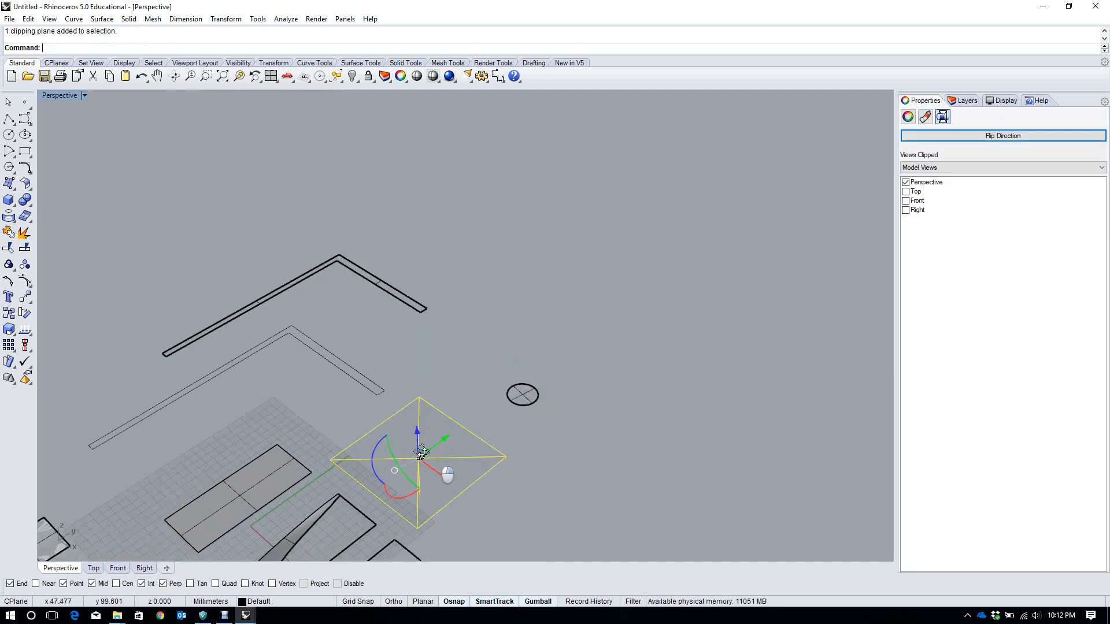
Rotate the clipping plane upright and move it along the Y axis so that it cuts through the hollow cone
{"action": "right_click_drag", "start_coordinate": [441, 471], "coordinate": [366, 426]}
{"action": "left_click_drag", "start_coordinate": [397, 387], "coordinate": [471, 404]}
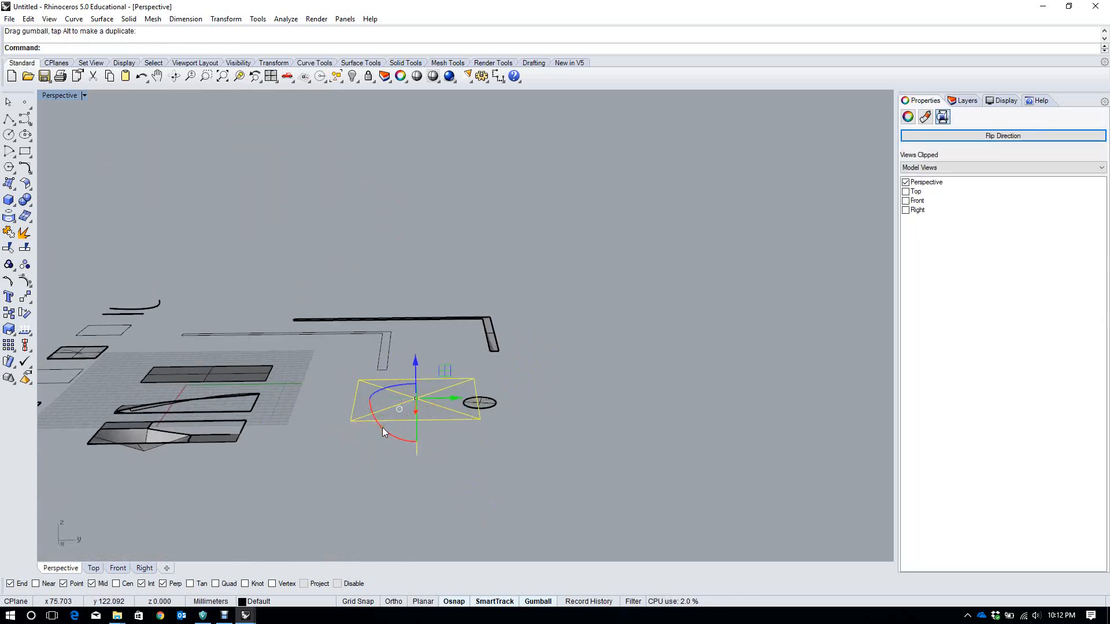
{"action": "left_click_drag", "start_coordinate": [383, 430], "coordinate": [455, 444]}
{"action": "left_click_drag", "start_coordinate": [380, 399], "coordinate": [445, 408]}
{"action": "type", "text": "zs"}
{"action": "key", "text": "Return"}
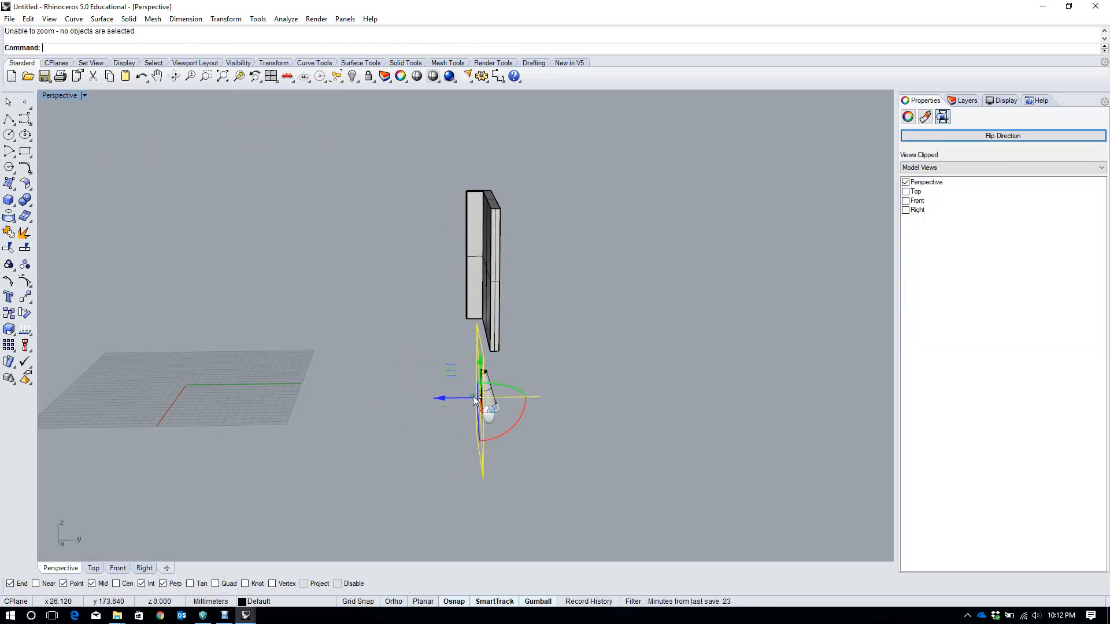
Examine the cross-section of the clipped hollow cone up close from several angles
{"action": "right_click_drag", "start_coordinate": [474, 397], "coordinate": [489, 415]}
{"action": "scroll", "coordinate": [564, 354], "scroll_direction": "up", "scroll_amount": 8}
{"action": "scroll", "coordinate": [474, 419], "scroll_direction": "up", "scroll_amount": 5}
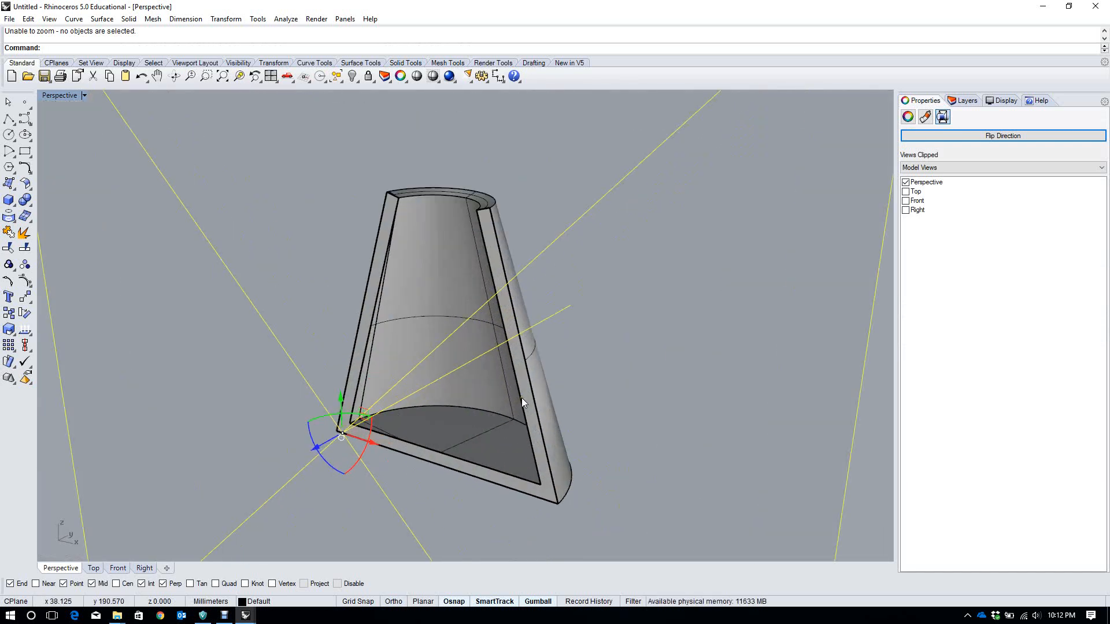
{"action": "scroll", "coordinate": [521, 398], "scroll_direction": "down", "scroll_amount": 3}
{"action": "scroll", "coordinate": [462, 381], "scroll_direction": "up", "scroll_amount": 1}
{"action": "right_click_drag", "start_coordinate": [455, 376], "coordinate": [573, 403]}
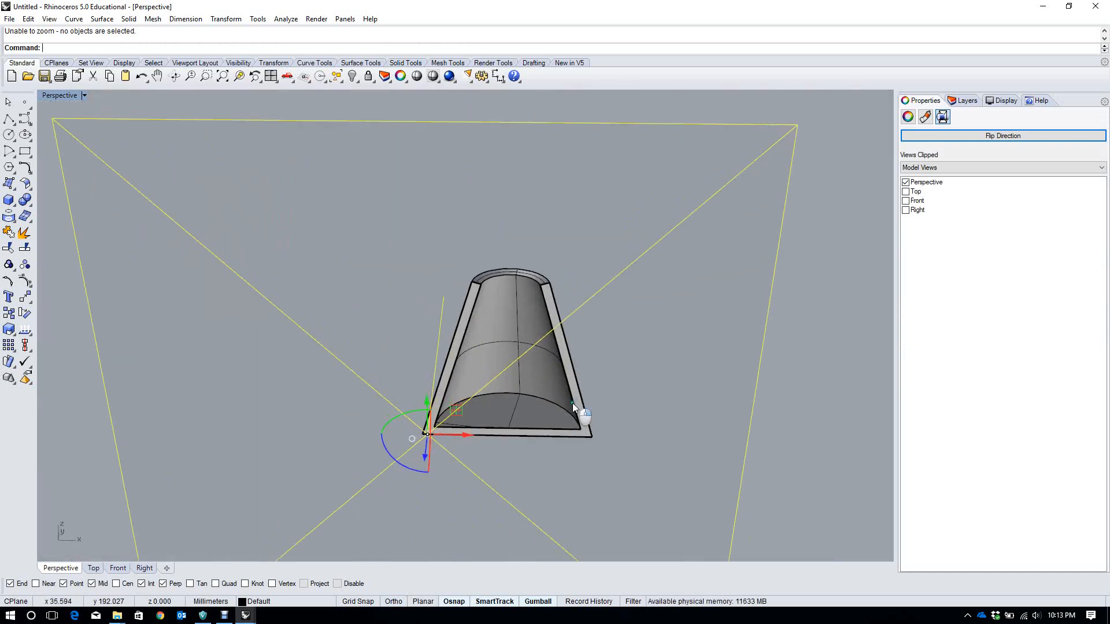
Zoom to the clipped cone and inspect its object and material properties and its cut side
{"action": "left_click", "coordinate": [556, 405]}
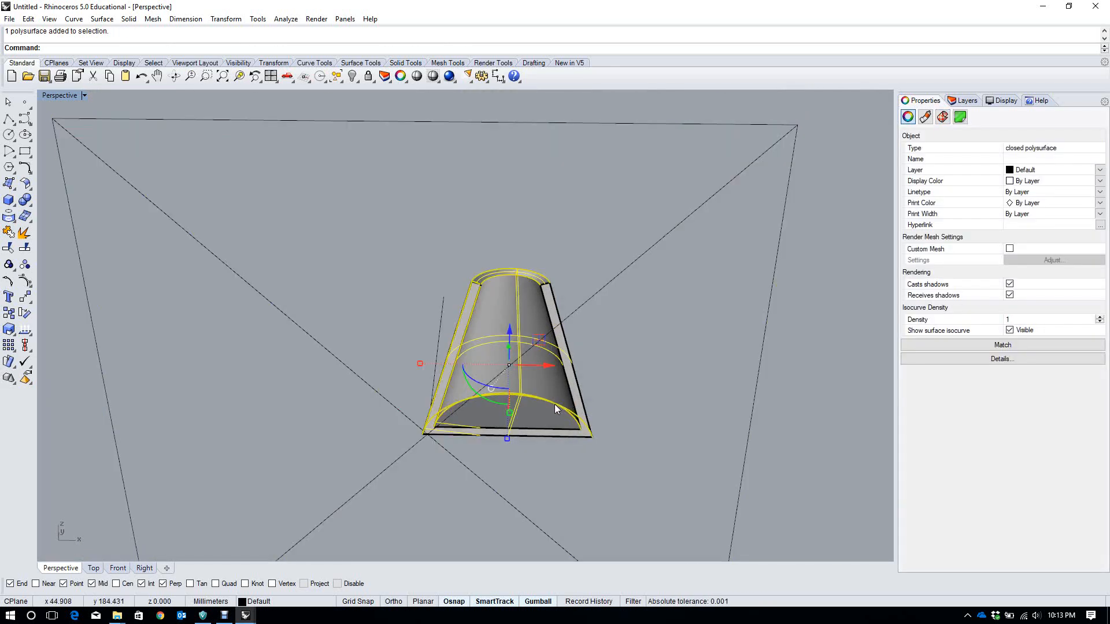
{"action": "type", "text": "zs"}
{"action": "key", "text": "Return"}
{"action": "right_click_drag", "start_coordinate": [560, 407], "coordinate": [382, 399]}
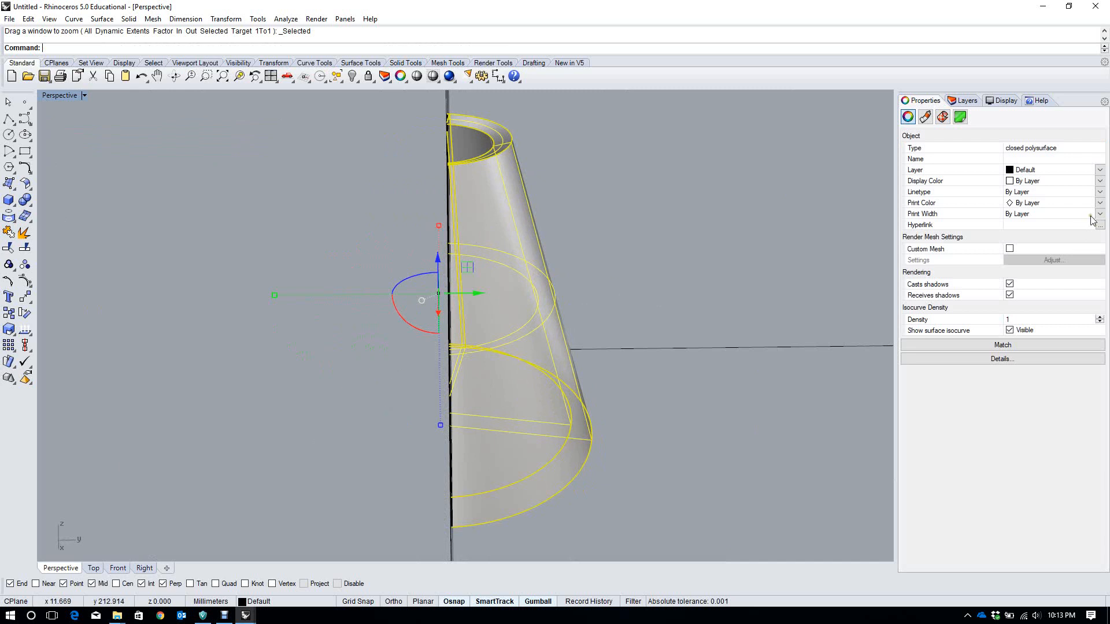
{"action": "left_click", "coordinate": [928, 118]}
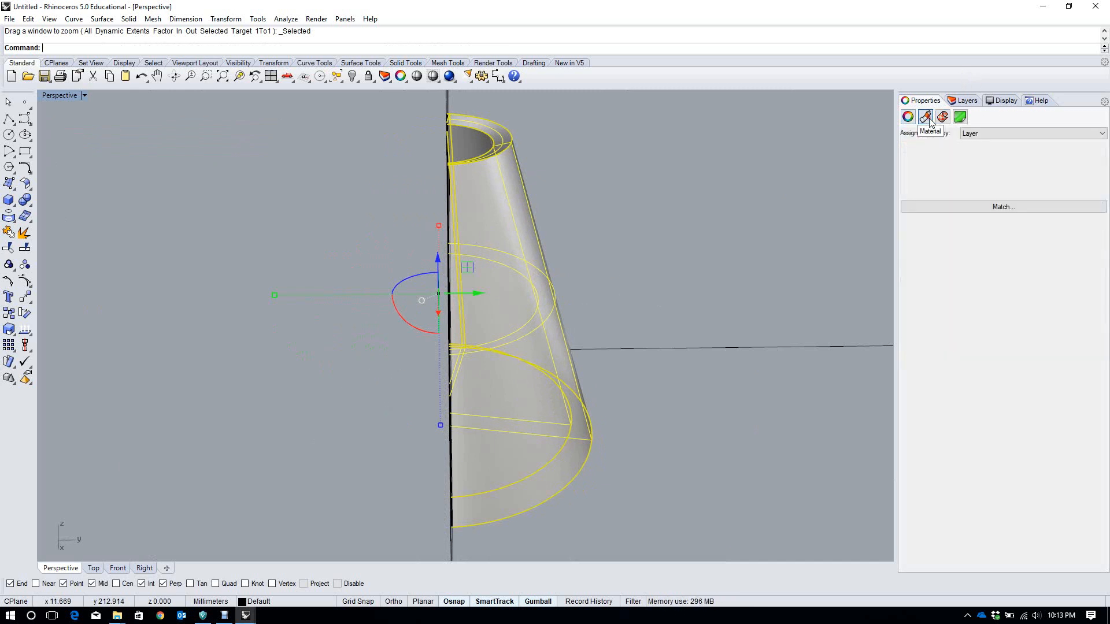
{"action": "left_click", "coordinate": [908, 117]}
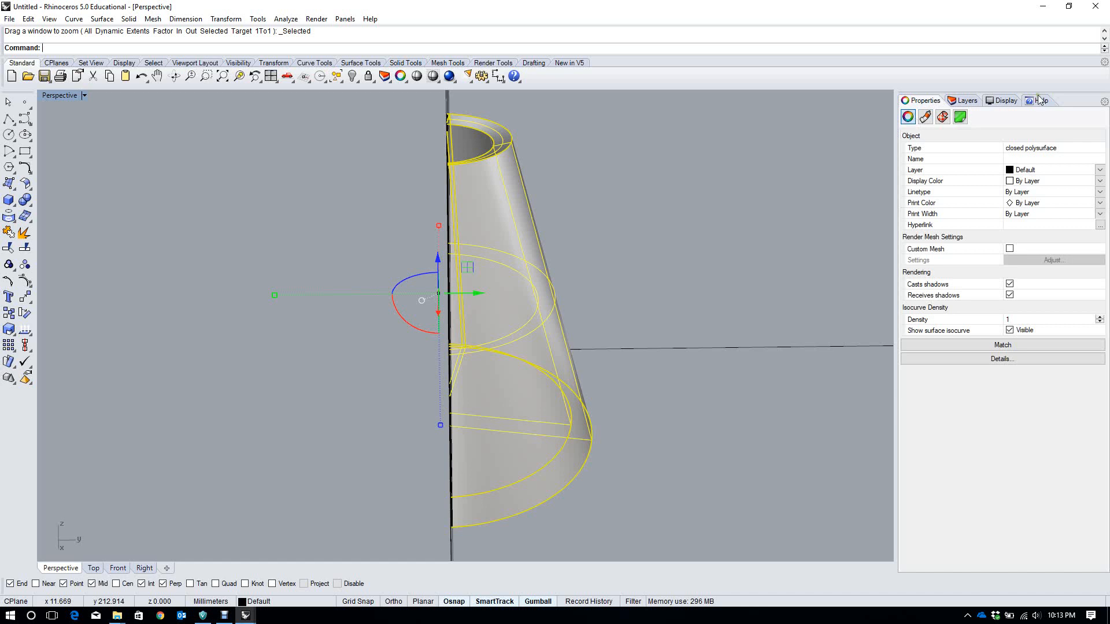
{"action": "left_click", "coordinate": [829, 188]}
{"action": "right_click_drag", "start_coordinate": [652, 204], "coordinate": [328, 162]}
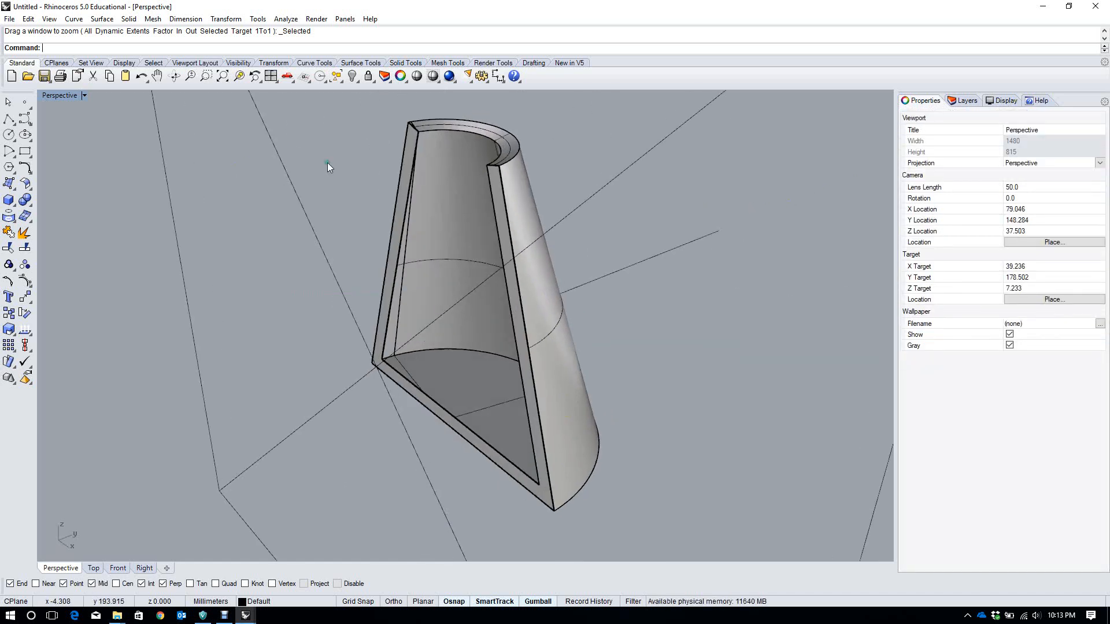
Make the clipping plane also clip the Front and Right views
{"action": "left_click", "coordinate": [293, 196]}
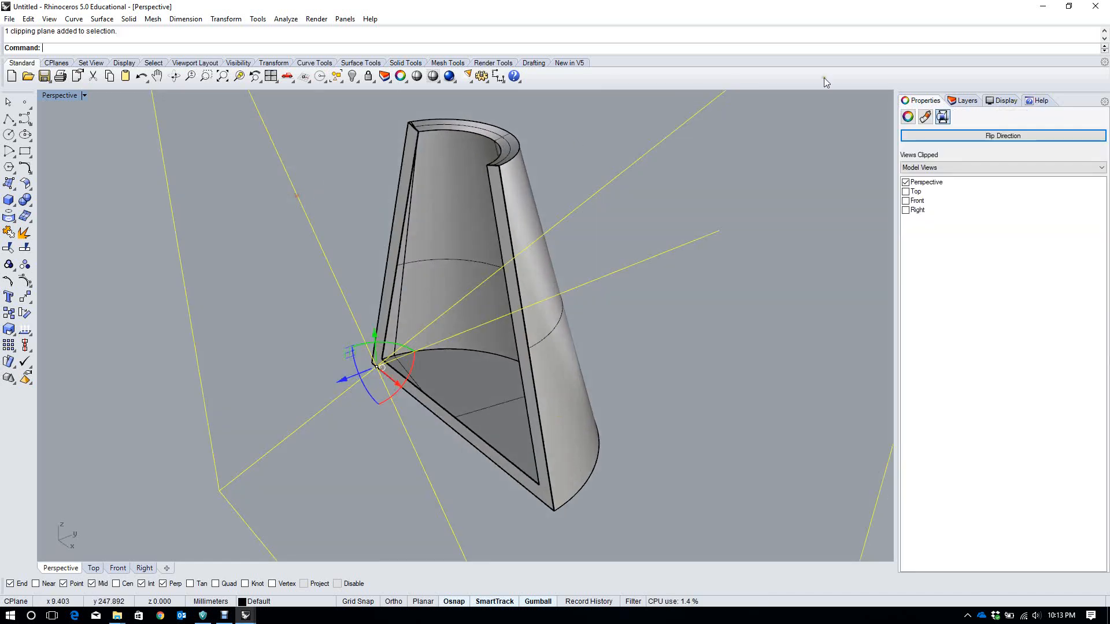
{"action": "left_click", "coordinate": [905, 201]}
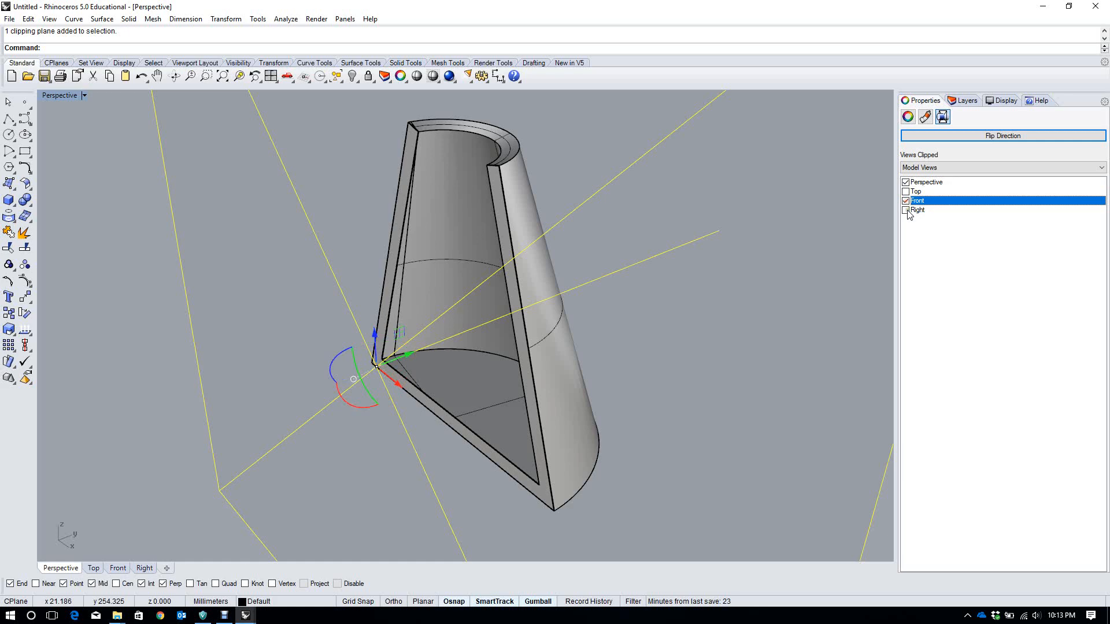
{"action": "left_click", "coordinate": [906, 210]}
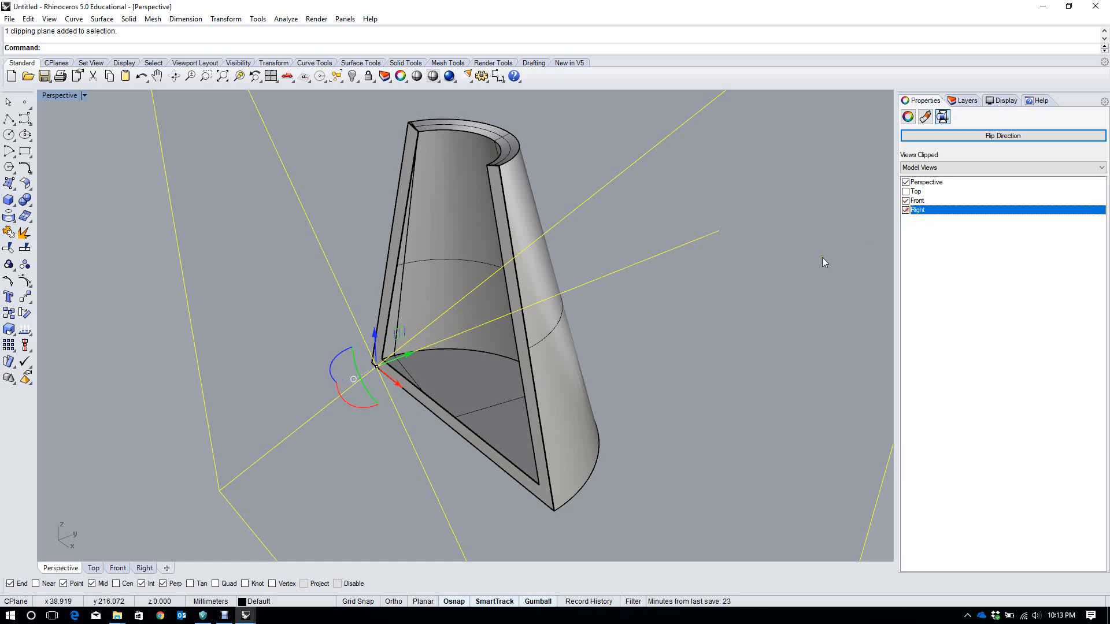
Generate a 2D drawing of the clipped cone from the Front view with Make2D, using the Current View layout
{"action": "left_click", "coordinate": [118, 568]}
{"action": "scroll", "coordinate": [802, 358], "scroll_direction": "up", "scroll_amount": 5}
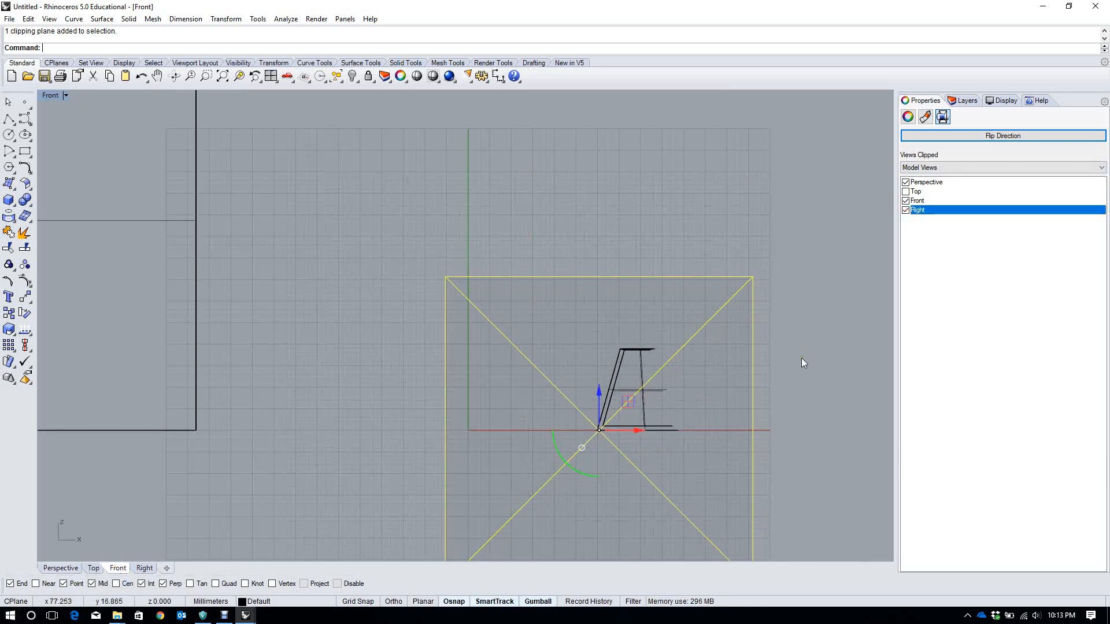
{"action": "right_click_drag", "start_coordinate": [666, 431], "coordinate": [646, 429]}
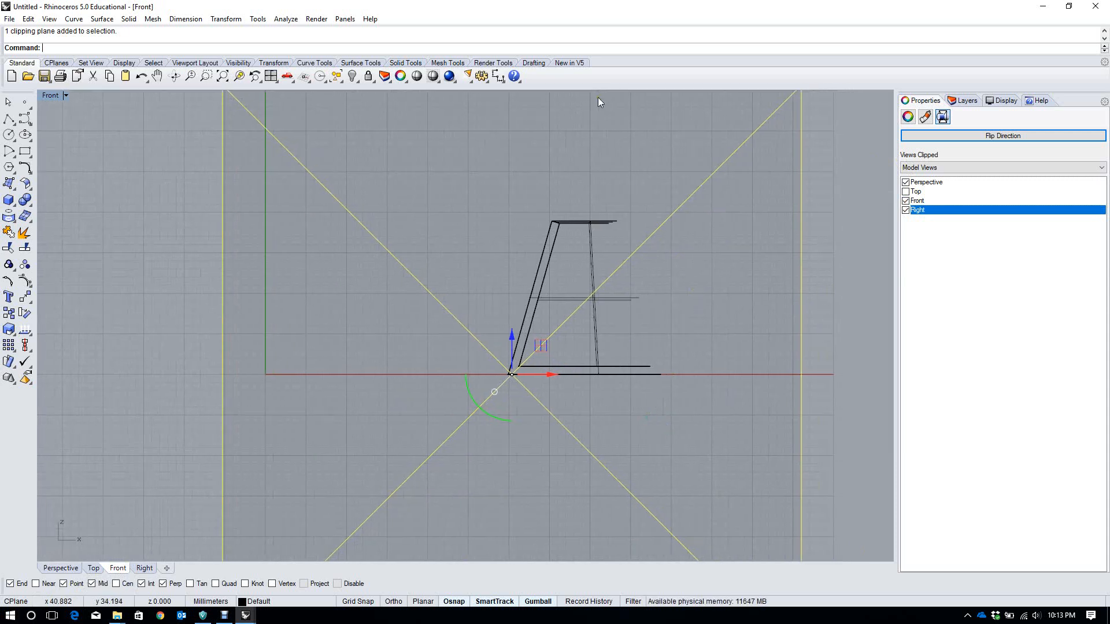
{"action": "left_click", "coordinate": [557, 248]}
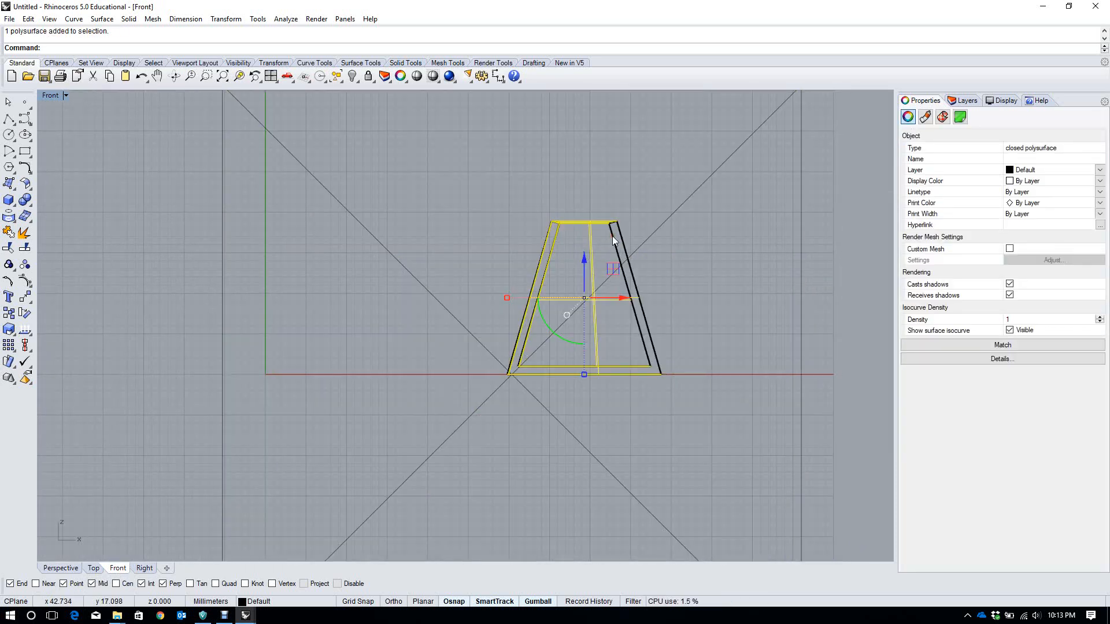
{"action": "type", "text": "Make2D"}
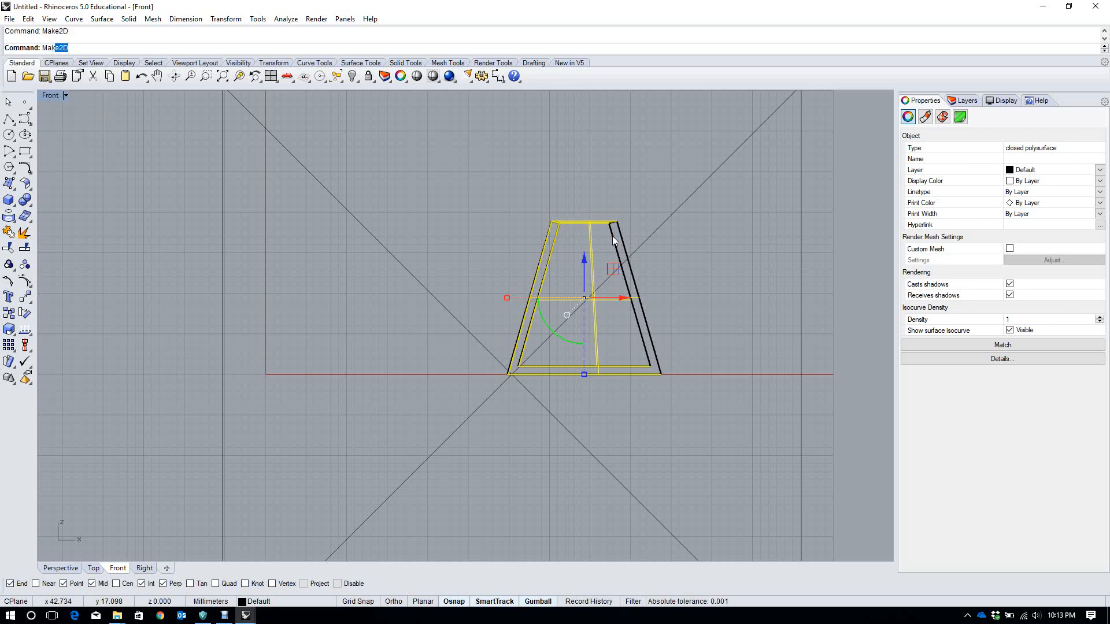
{"action": "key", "text": "Return"}
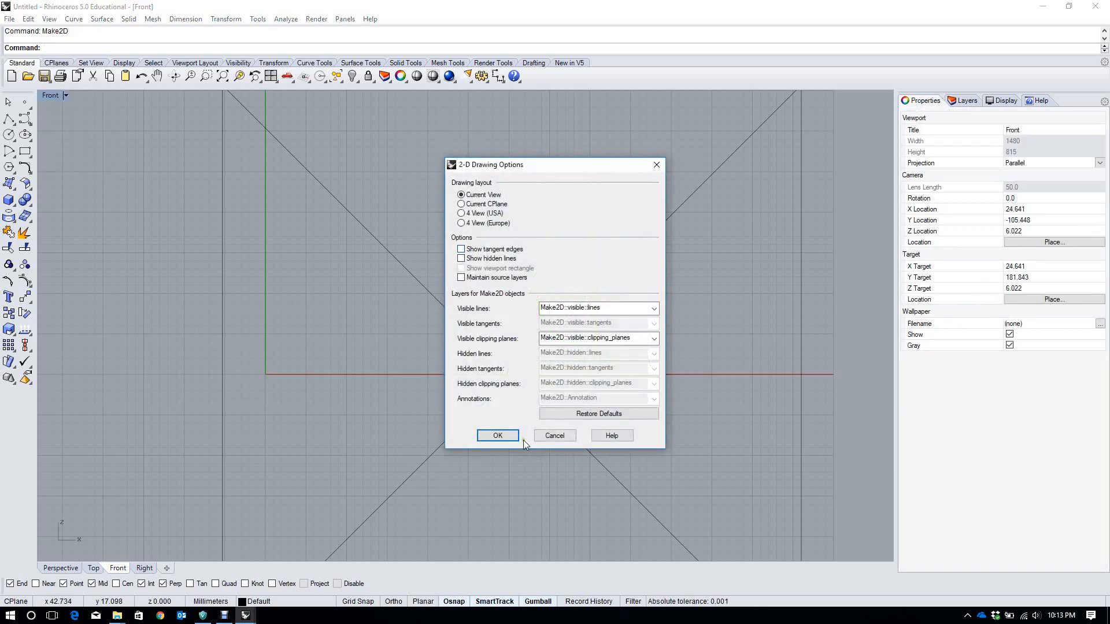
{"action": "left_click", "coordinate": [496, 436]}
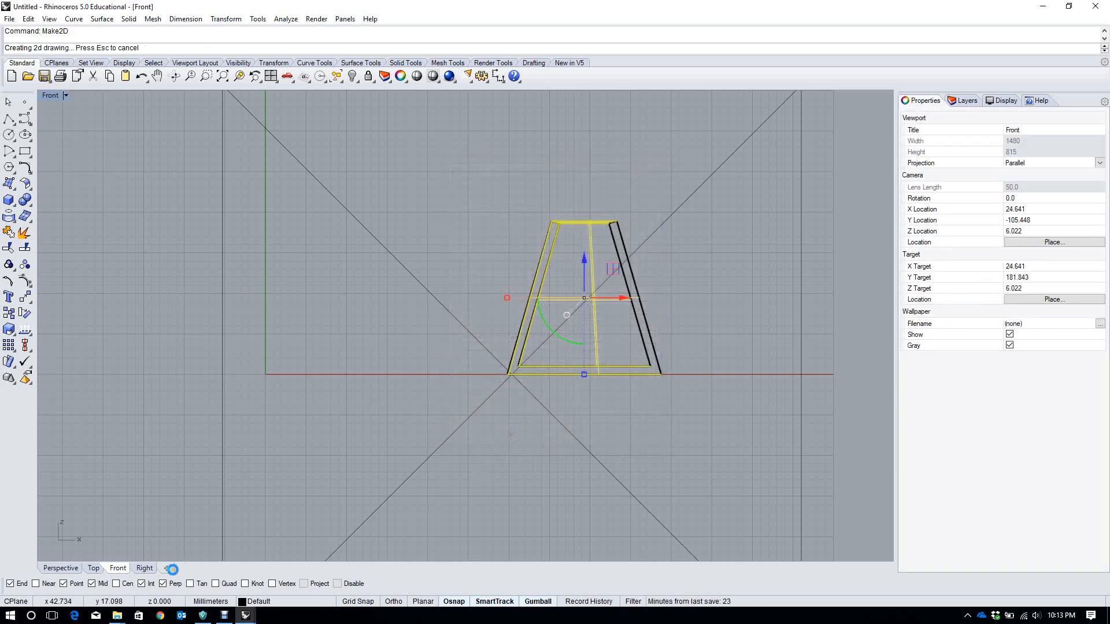
Shift the generated 2D cone drawing slightly in the Top view, and delete its curves
{"action": "left_click", "coordinate": [92, 569]}
{"action": "scroll", "coordinate": [248, 443], "scroll_direction": "down", "scroll_amount": 5}
{"action": "scroll", "coordinate": [338, 341], "scroll_direction": "up", "scroll_amount": 4}
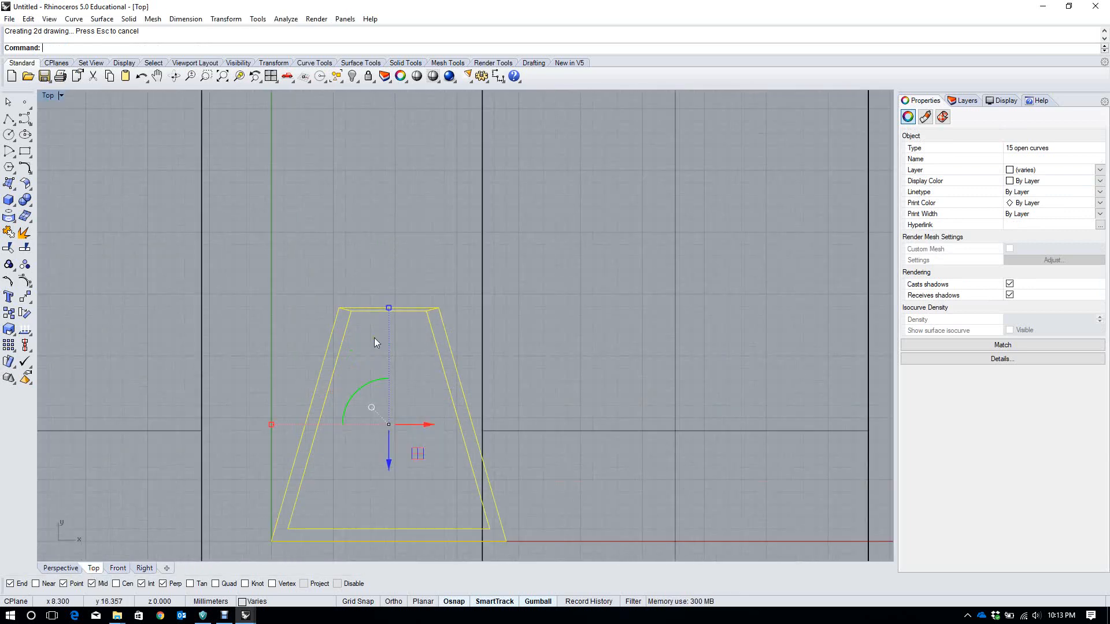
{"action": "scroll", "coordinate": [375, 341], "scroll_direction": "up", "scroll_amount": 2}
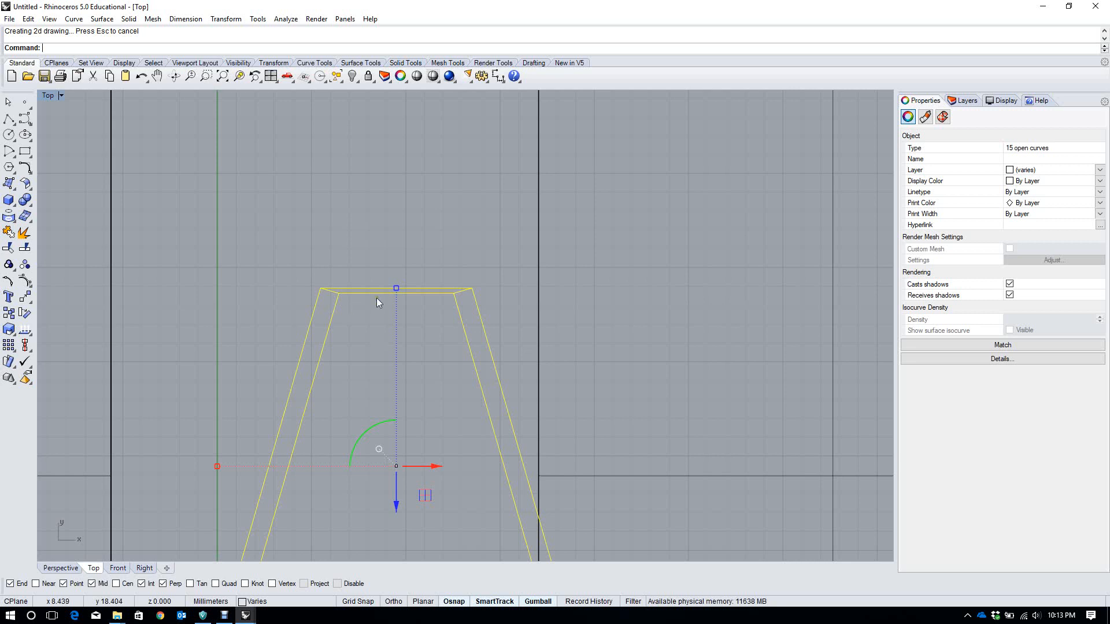
{"action": "left_click_drag", "start_coordinate": [420, 491], "coordinate": [373, 355]}
{"action": "left_click", "coordinate": [410, 425]}
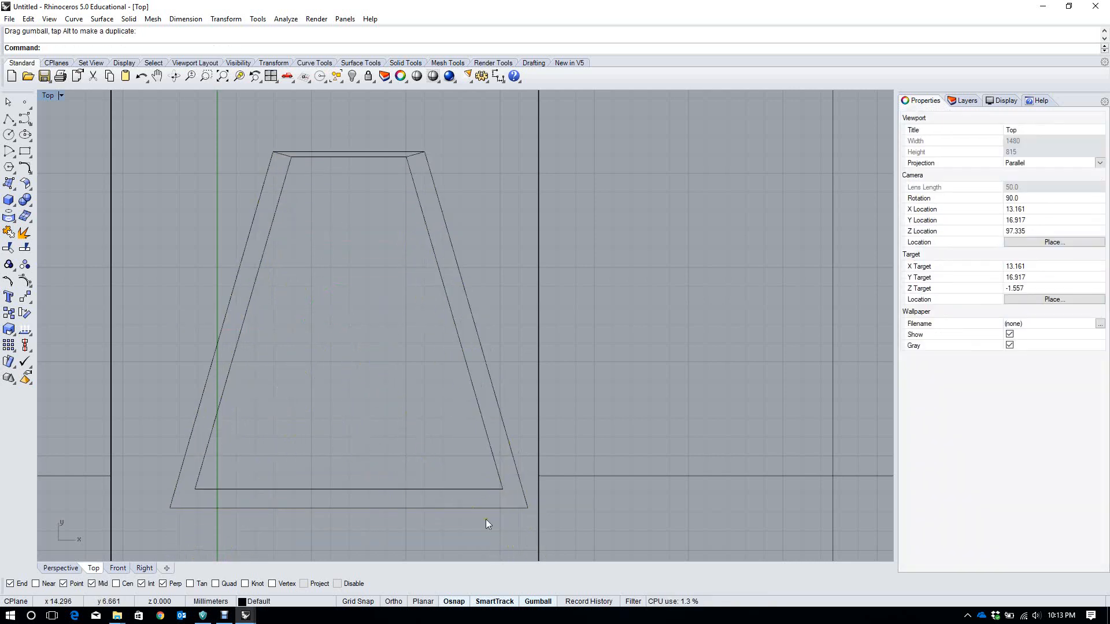
{"action": "left_click_drag", "start_coordinate": [518, 532], "coordinate": [207, 116]}
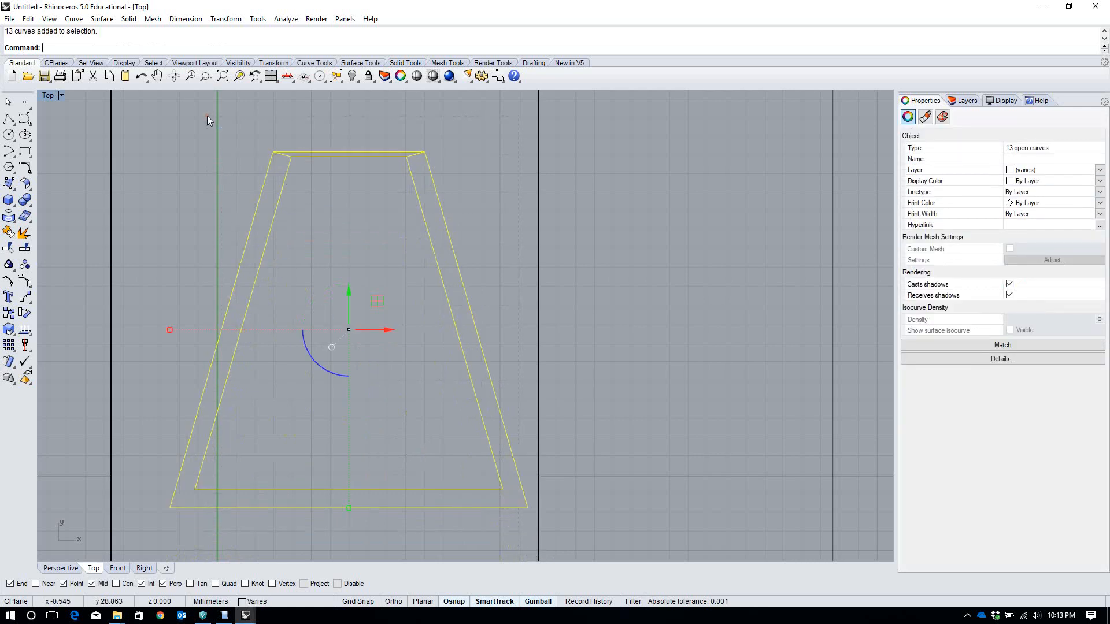
{"action": "key", "text": "Delete"}
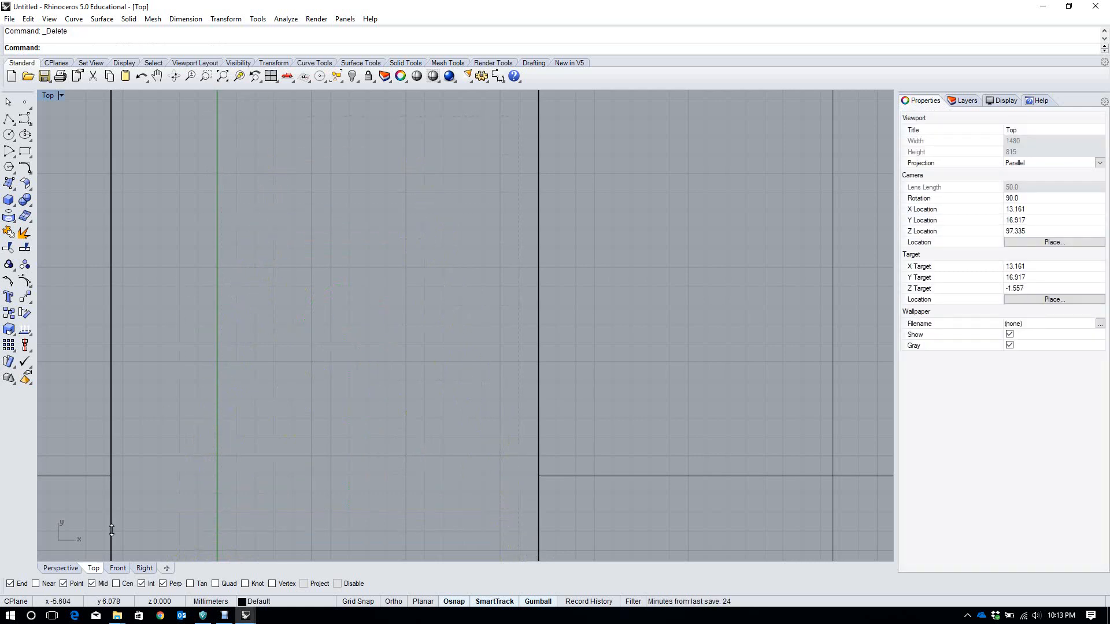
Delete the clipping plane from the hollow cone in the Perspective view
{"action": "left_click", "coordinate": [54, 568]}
{"action": "scroll", "coordinate": [532, 123], "scroll_direction": "down", "scroll_amount": 7}
{"action": "right_click_drag", "start_coordinate": [435, 343], "coordinate": [587, 279]}
{"action": "left_click_drag", "start_coordinate": [330, 122], "coordinate": [631, 330]}
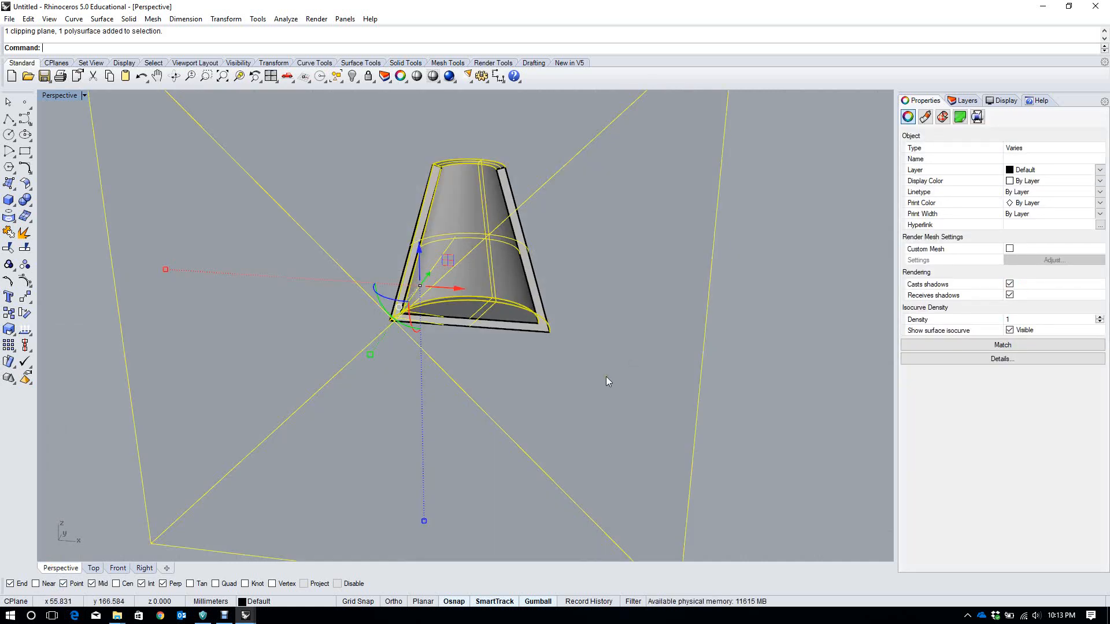
{"action": "left_click", "coordinate": [550, 435]}
{"action": "left_click", "coordinate": [506, 454]}
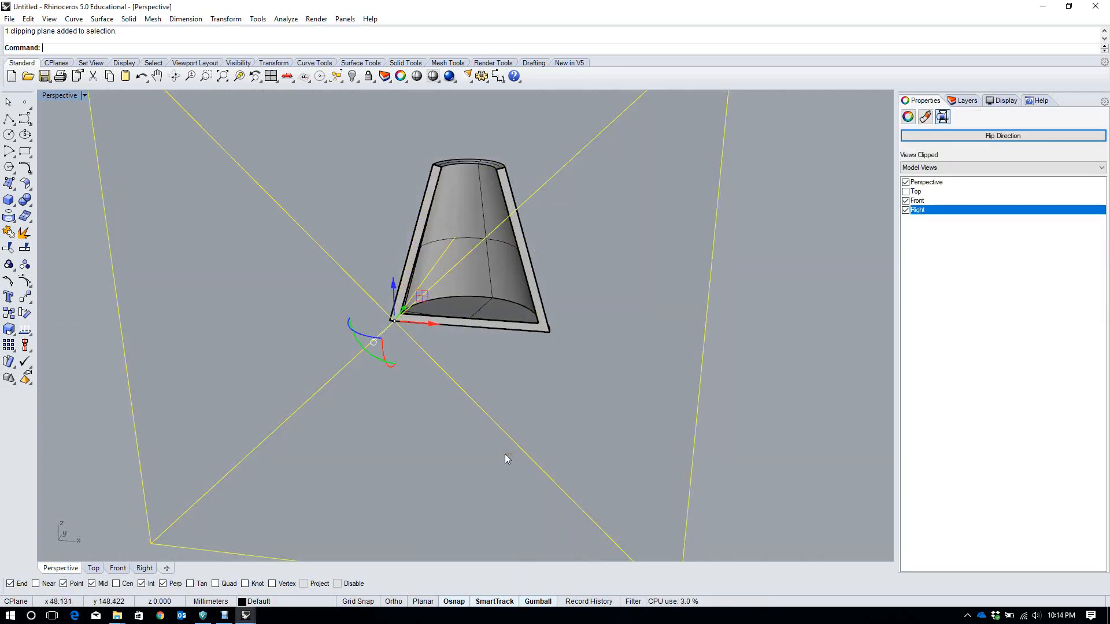
{"action": "key", "text": "Delete"}
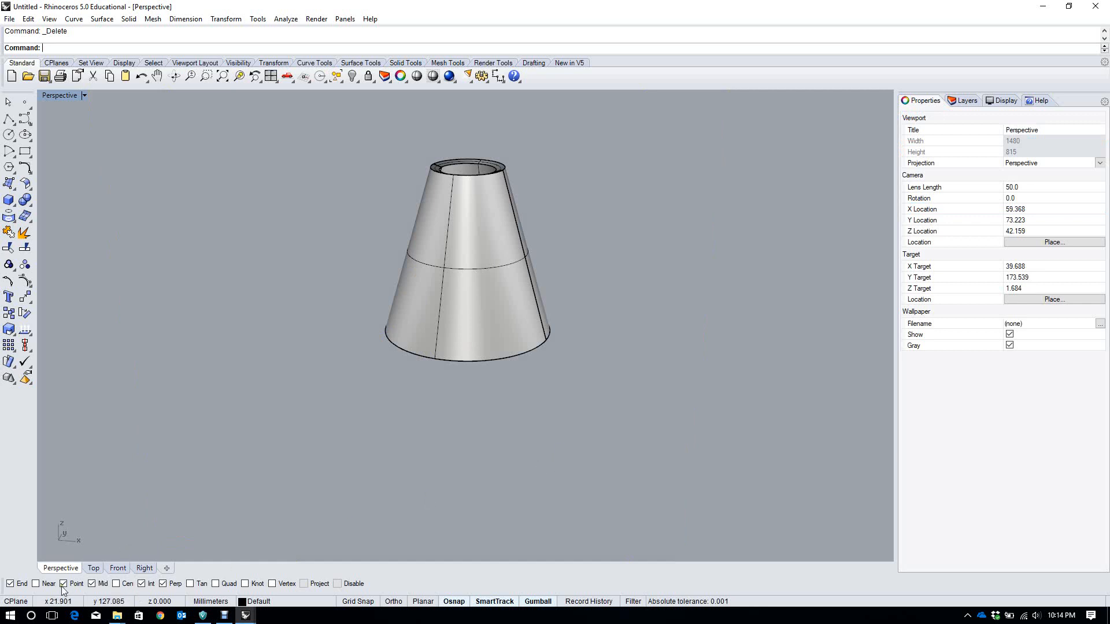
Section the hollow cone along the X direction near its centre in the Top view, and move the curves about 23 mm along X
{"action": "left_click", "coordinate": [93, 569]}
{"action": "scroll", "coordinate": [497, 397], "scroll_direction": "down", "scroll_amount": 6}
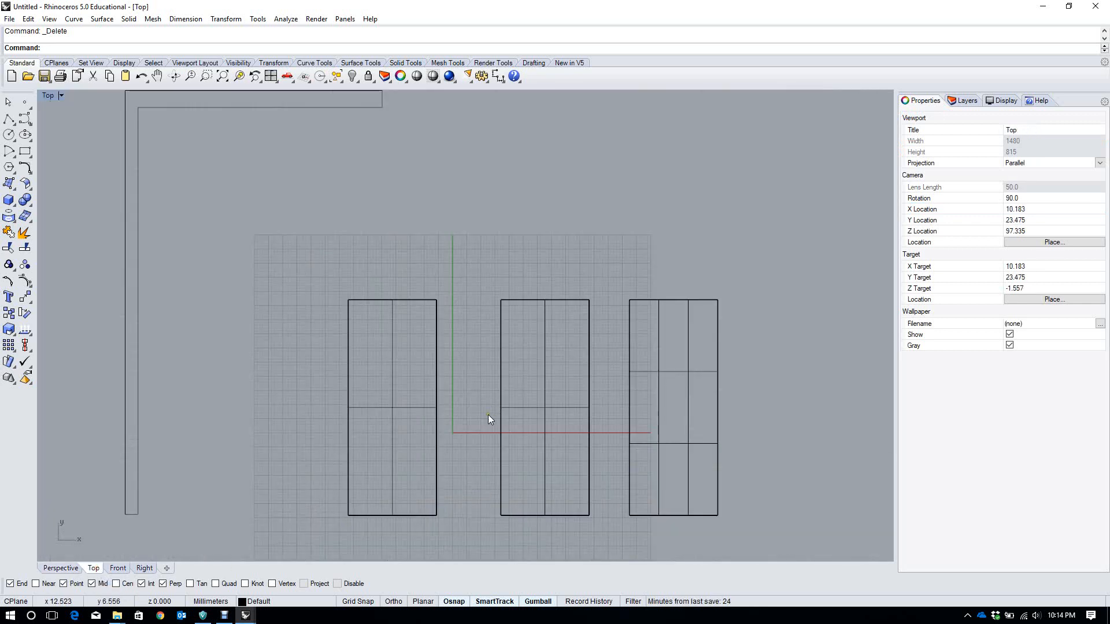
{"action": "left_click", "coordinate": [495, 302]}
{"action": "key", "text": "ctrl+shift+e"}
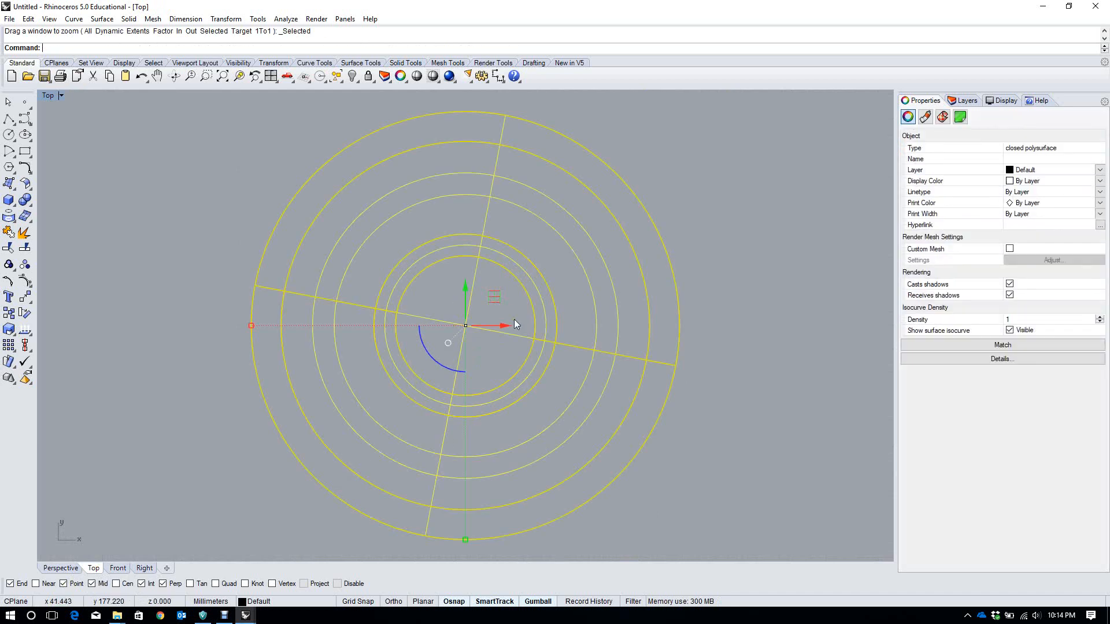
{"action": "type", "text": "Section"}
{"action": "key", "text": "Return"}
{"action": "scroll", "coordinate": [391, 353], "scroll_direction": "down", "scroll_amount": 6}
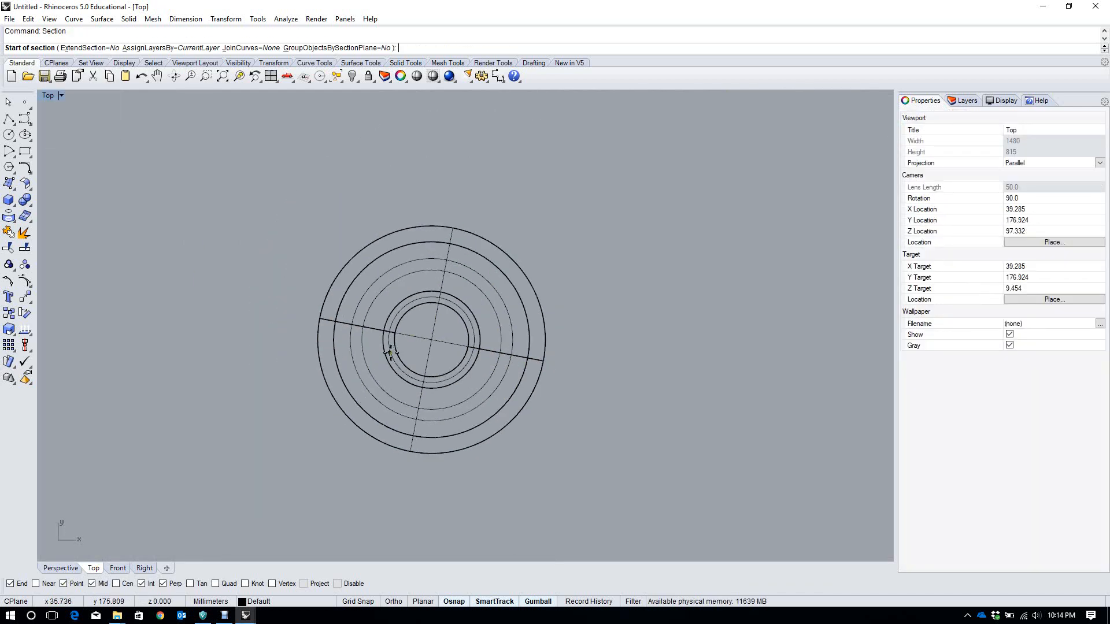
{"action": "left_click", "coordinate": [249, 345]}
{"action": "left_click", "coordinate": [710, 324], "text": "shift"}
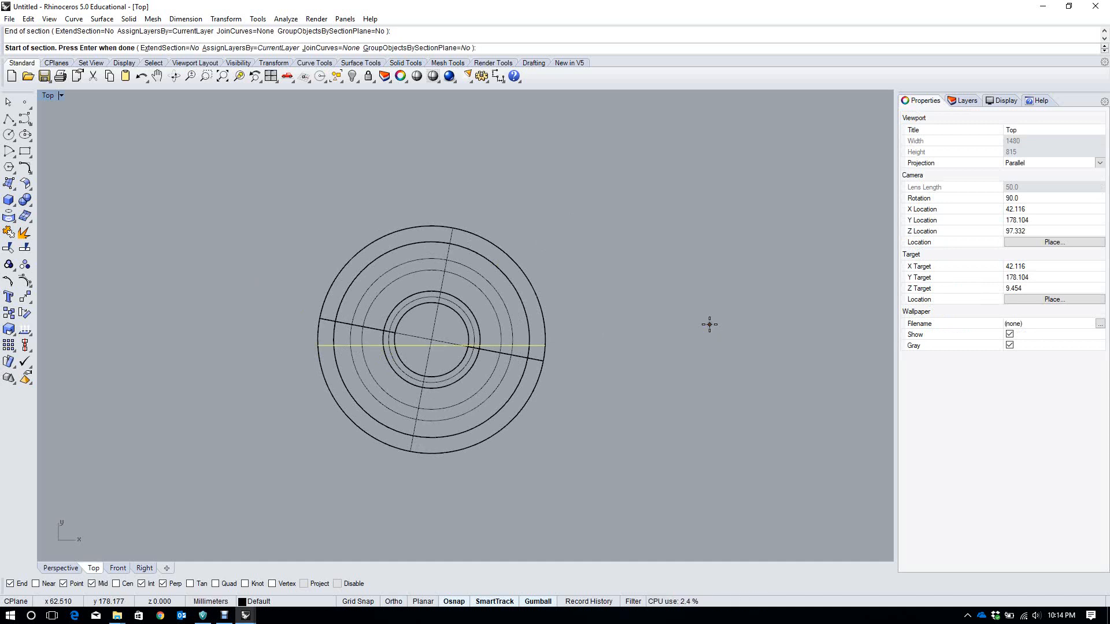
{"action": "key", "text": "Return"}
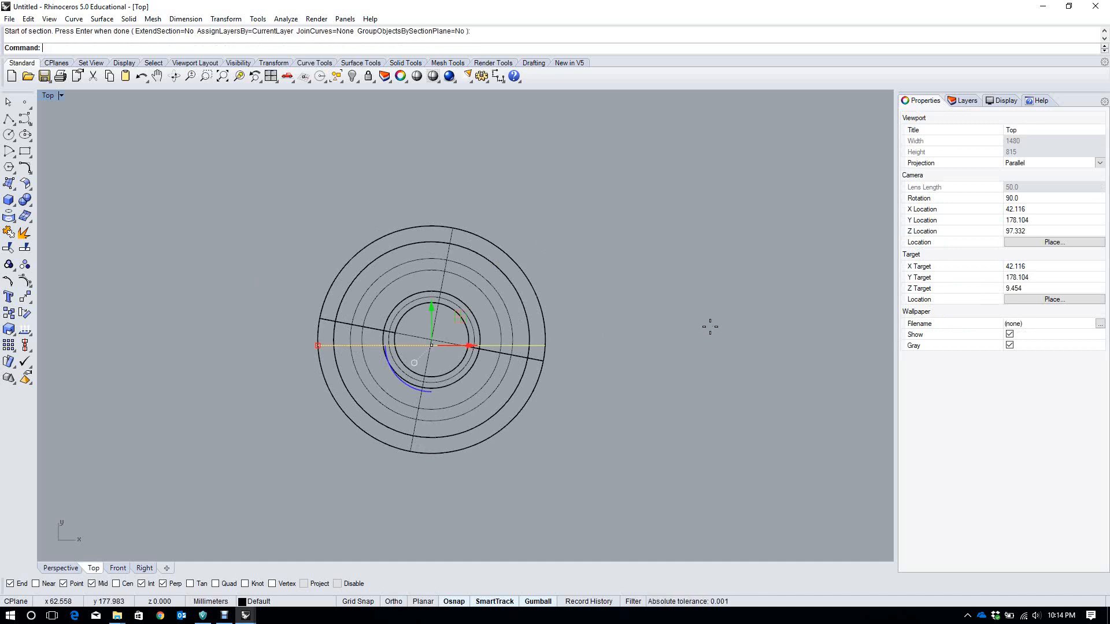
{"action": "left_click_drag", "start_coordinate": [475, 347], "coordinate": [758, 371]}
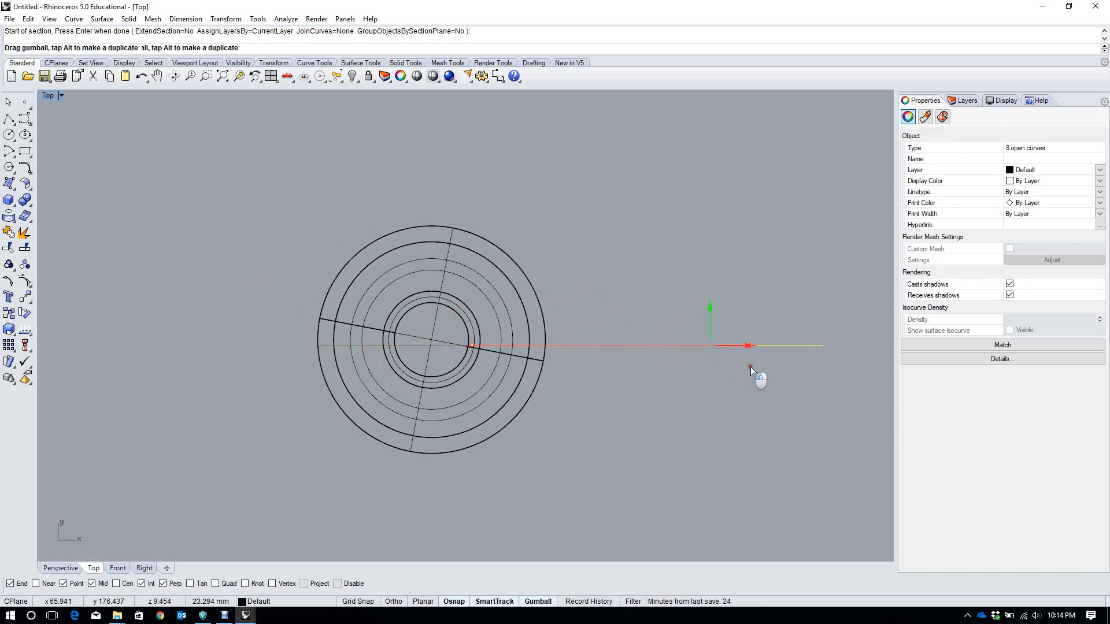
Examine the section curves beside the hollow cone in the Perspective view, clear the selection, and look over the whole set of models
{"action": "left_click", "coordinate": [61, 569]}
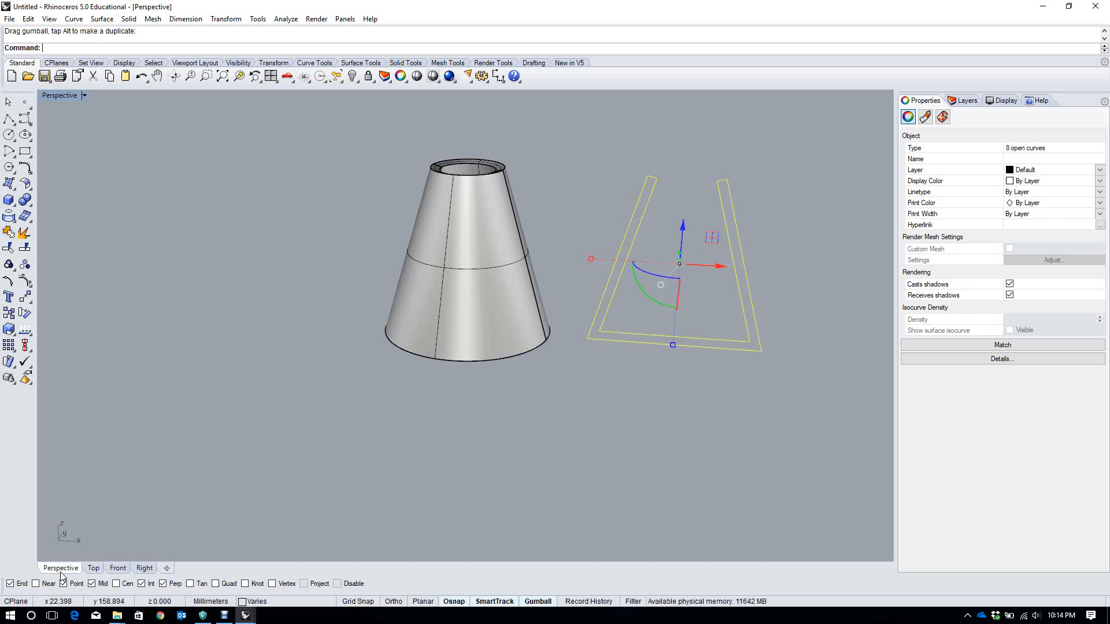
{"action": "scroll", "coordinate": [362, 580], "scroll_direction": "down", "scroll_amount": 6}
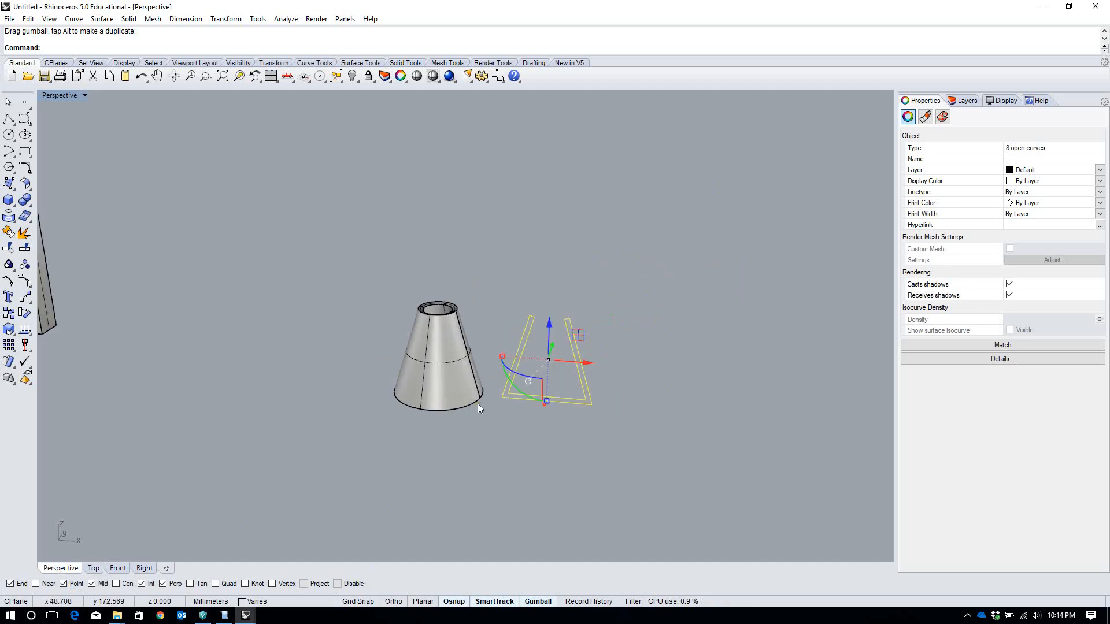
{"action": "mouse_move", "coordinate": [477, 404]}
{"action": "right_mouse_down"}
{"action": "mouse_move", "coordinate": [599, 320]}
{"action": "mouse_move", "coordinate": [483, 425]}
{"action": "right_mouse_up"}
{"action": "scroll", "coordinate": [599, 320], "scroll_direction": "up", "scroll_amount": 7}
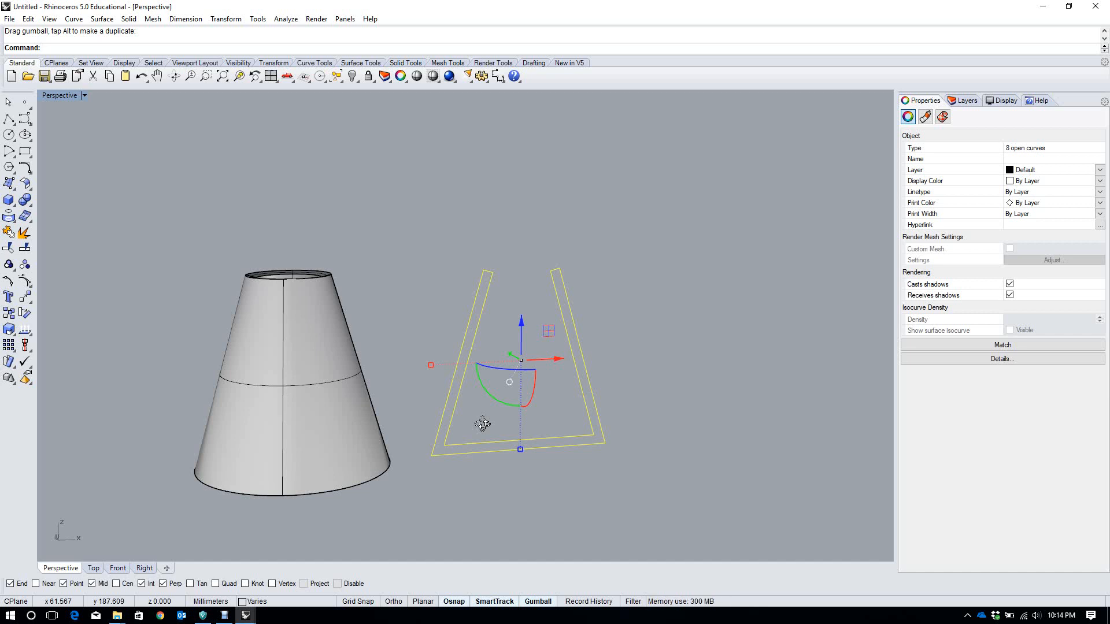
{"action": "key", "text": "Escape"}
{"action": "right_click_drag", "start_coordinate": [483, 425], "coordinate": [358, 438]}
{"action": "scroll", "coordinate": [456, 401], "scroll_direction": "down", "scroll_amount": 8}
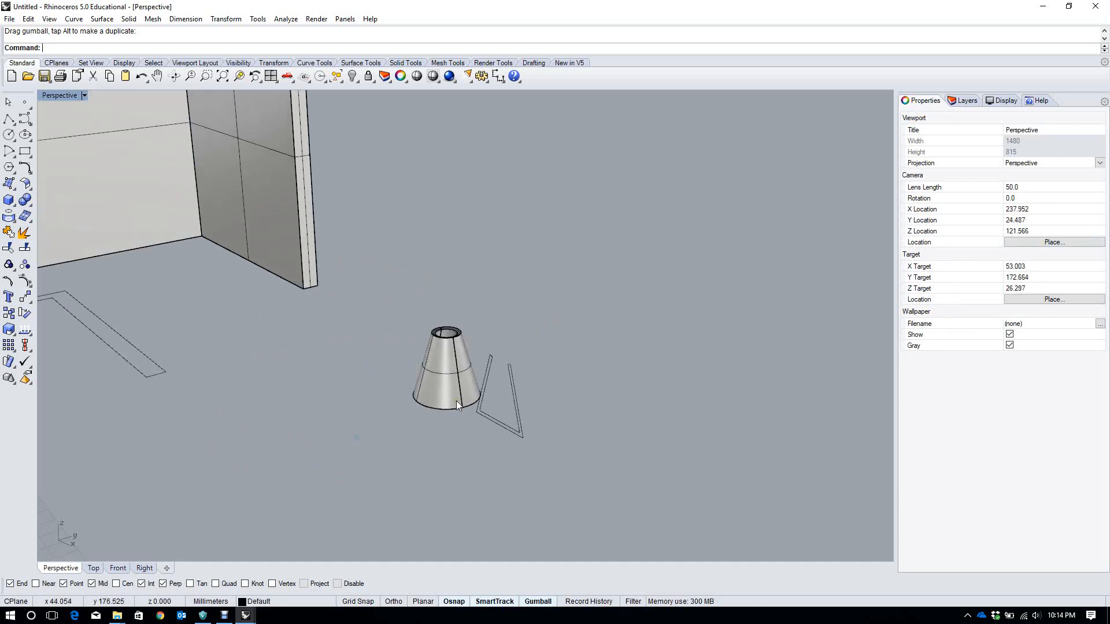
{"action": "scroll", "coordinate": [589, 367], "scroll_direction": "down", "scroll_amount": 12}
{"action": "scroll", "coordinate": [580, 341], "scroll_direction": "up", "scroll_amount": 6}
{"action": "right_click_drag", "start_coordinate": [457, 408], "coordinate": [512, 435]}
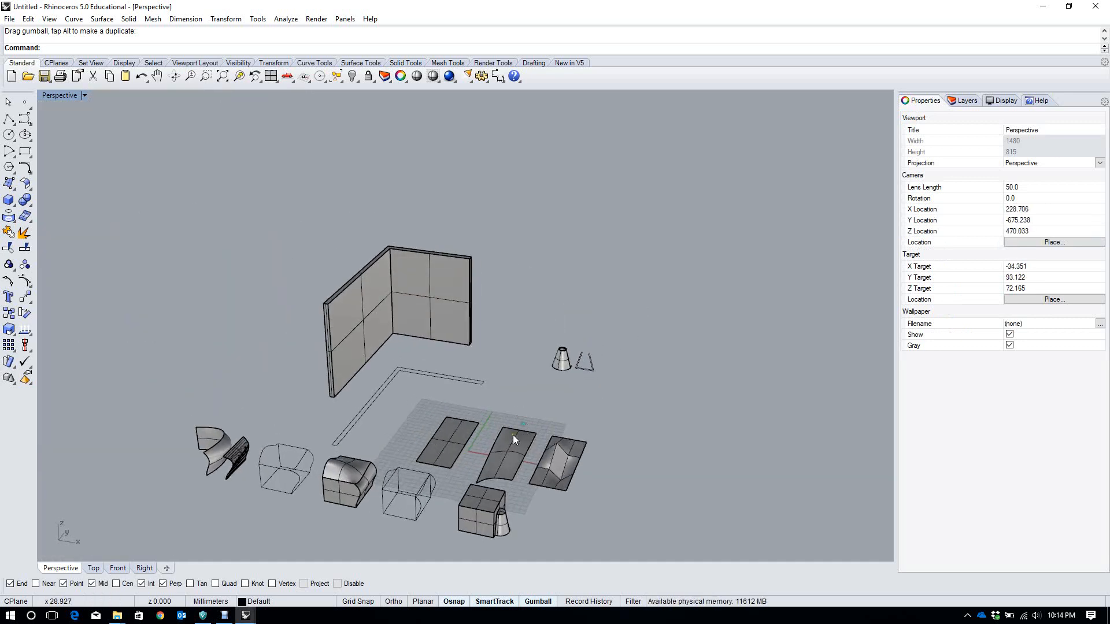
Examine the set of models in the Perspective view and the solids and drawings of Solid Models.3dm from several angles
{"action": "scroll", "coordinate": [512, 435], "scroll_direction": "up", "scroll_amount": 6}
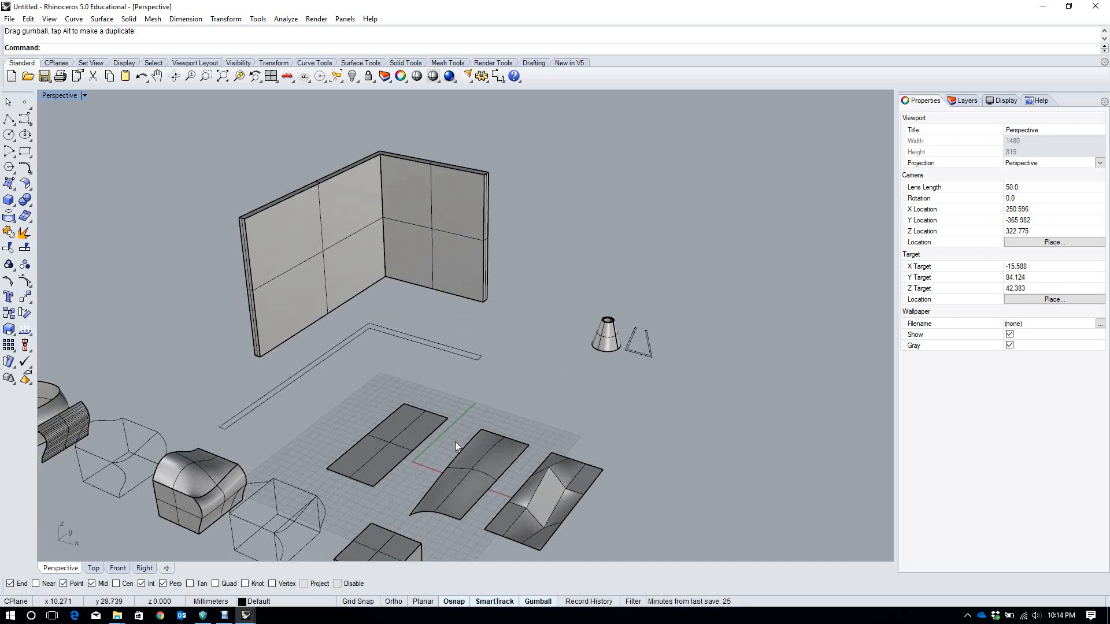
{"action": "scroll", "coordinate": [443, 337], "scroll_direction": "down", "scroll_amount": 5}
{"action": "scroll", "coordinate": [454, 295], "scroll_direction": "up", "scroll_amount": 4}
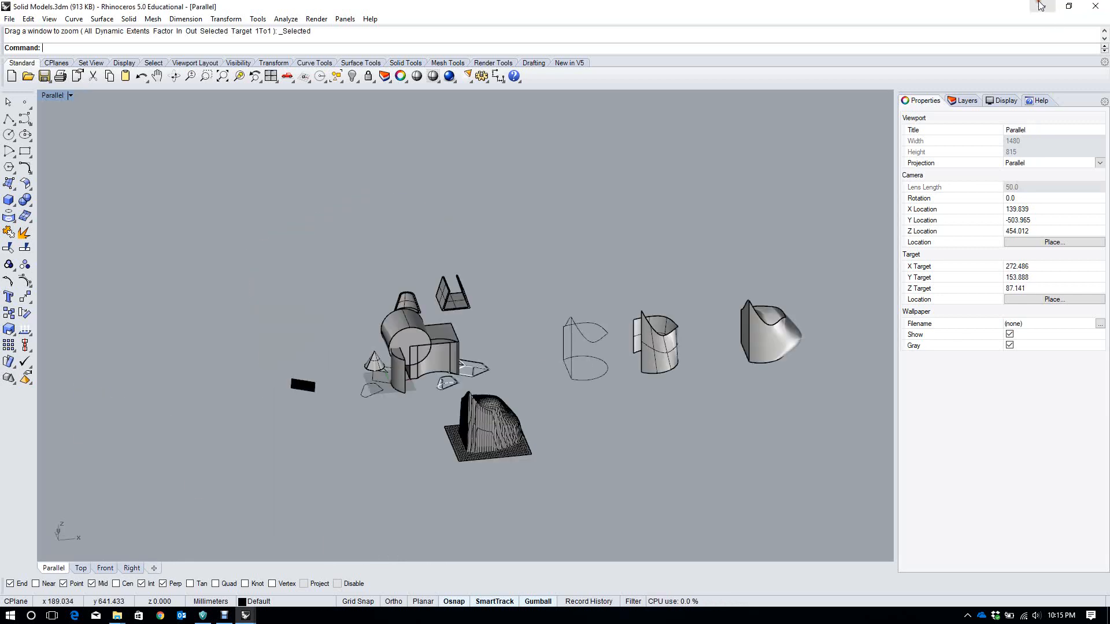
{"action": "scroll", "coordinate": [585, 231], "scroll_direction": "down", "scroll_amount": 8}
{"action": "right_click_drag", "start_coordinate": [584, 236], "coordinate": [516, 412]}
{"action": "scroll", "coordinate": [515, 413], "scroll_direction": "up", "scroll_amount": 8}
{"action": "right_click_drag", "start_coordinate": [566, 356], "coordinate": [466, 202]}
{"action": "key", "text": "ctrl+z"}
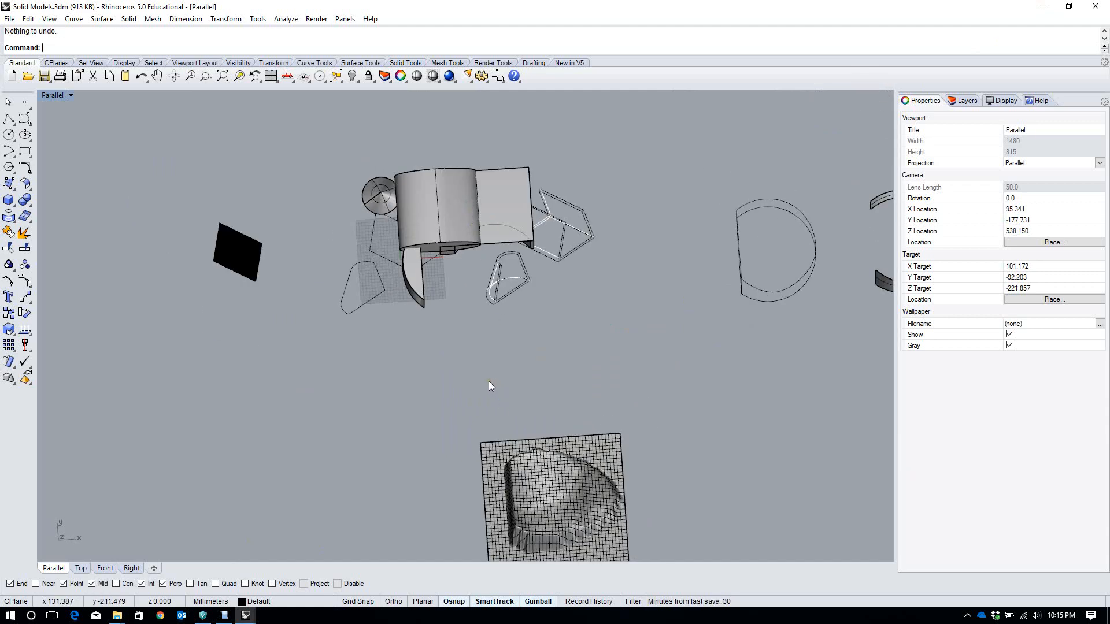
{"action": "right_click_drag", "start_coordinate": [519, 315], "coordinate": [510, 202]}
Select all curves with SelCrv, and remove the separate cut-cylinder wireframe from the selection in the Parallel view
{"action": "type", "text": "SelCrv"}
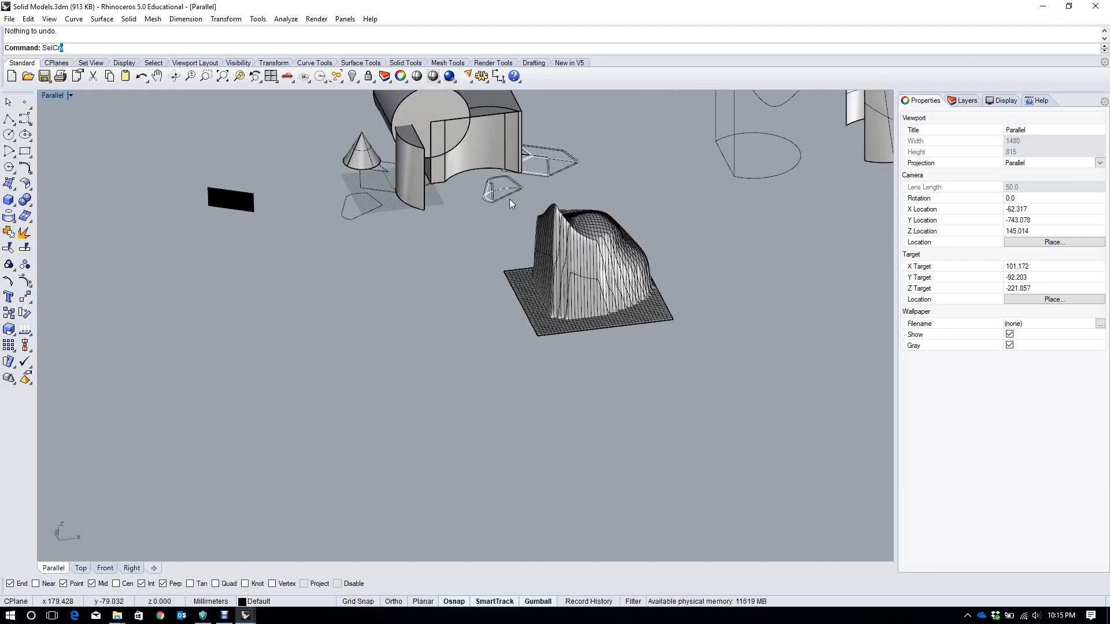
{"action": "key", "text": "Return"}
{"action": "scroll", "coordinate": [508, 199], "scroll_direction": "down", "scroll_amount": 5}
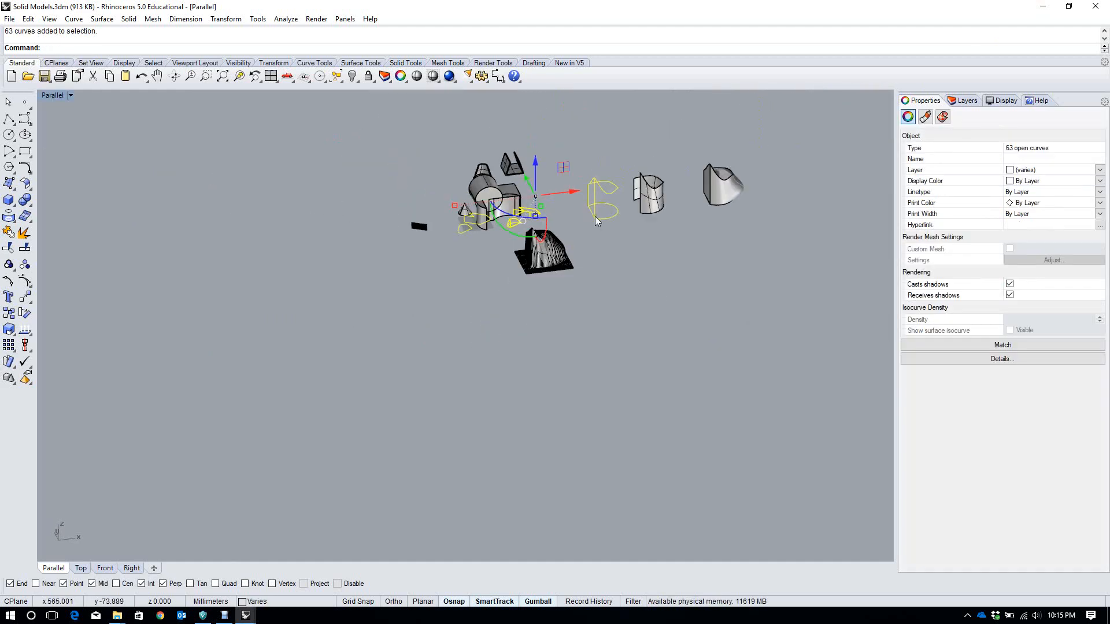
{"action": "left_click_drag", "start_coordinate": [647, 159], "coordinate": [594, 230]}
{"action": "right_click_drag", "start_coordinate": [593, 231], "coordinate": [608, 109]}
{"action": "right_click_drag", "start_coordinate": [522, 470], "coordinate": [594, 231]}
Move the selected 2D drawing curves well clear of the models in the Top view, zoom to them and clear the selection
{"action": "left_click", "coordinate": [81, 568]}
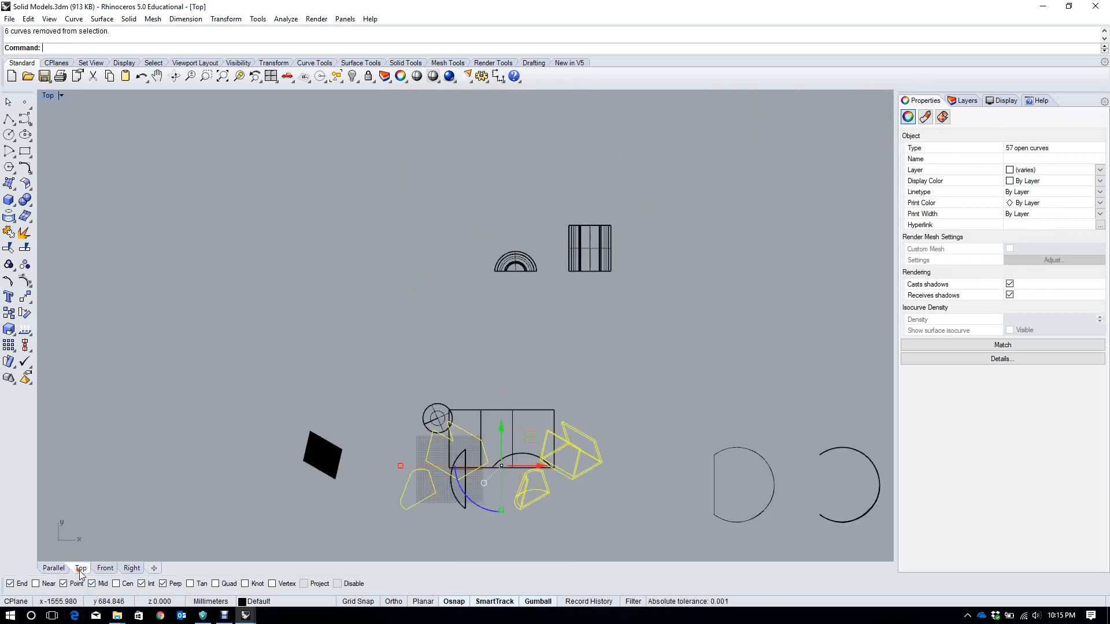
{"action": "left_click_drag", "start_coordinate": [533, 437], "coordinate": [168, 315]}
{"action": "key", "text": "ctrl+shift+e"}
{"action": "left_click", "coordinate": [448, 280]}
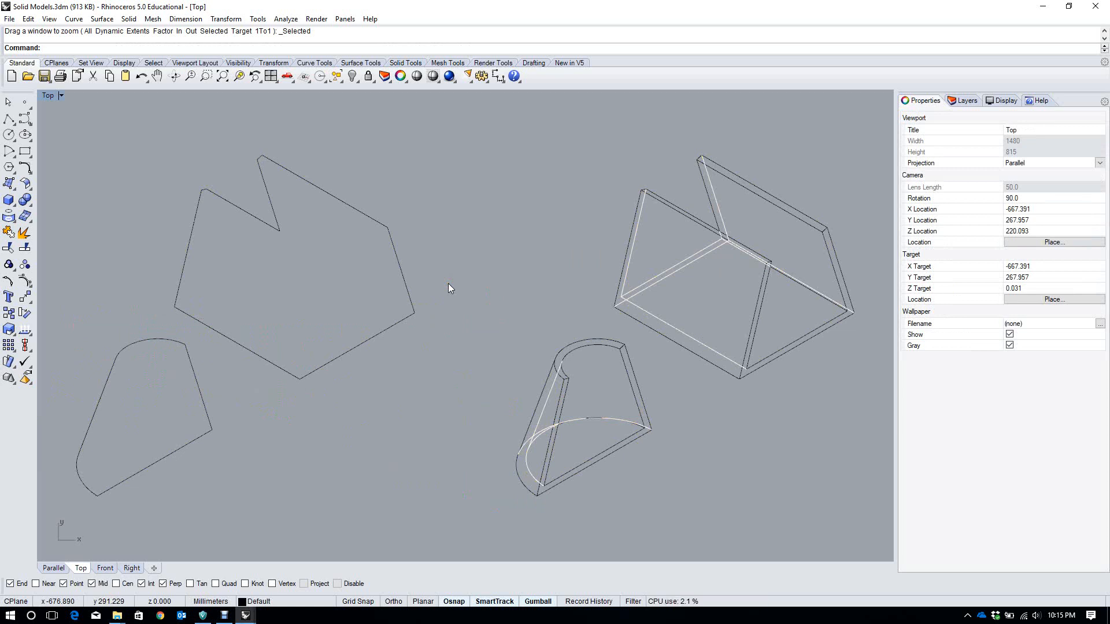
Select the outline curves of both section shapes in the Top view and compare them with the wireframe drawings beside them
{"action": "right_click_drag", "start_coordinate": [344, 177], "coordinate": [440, 172]}
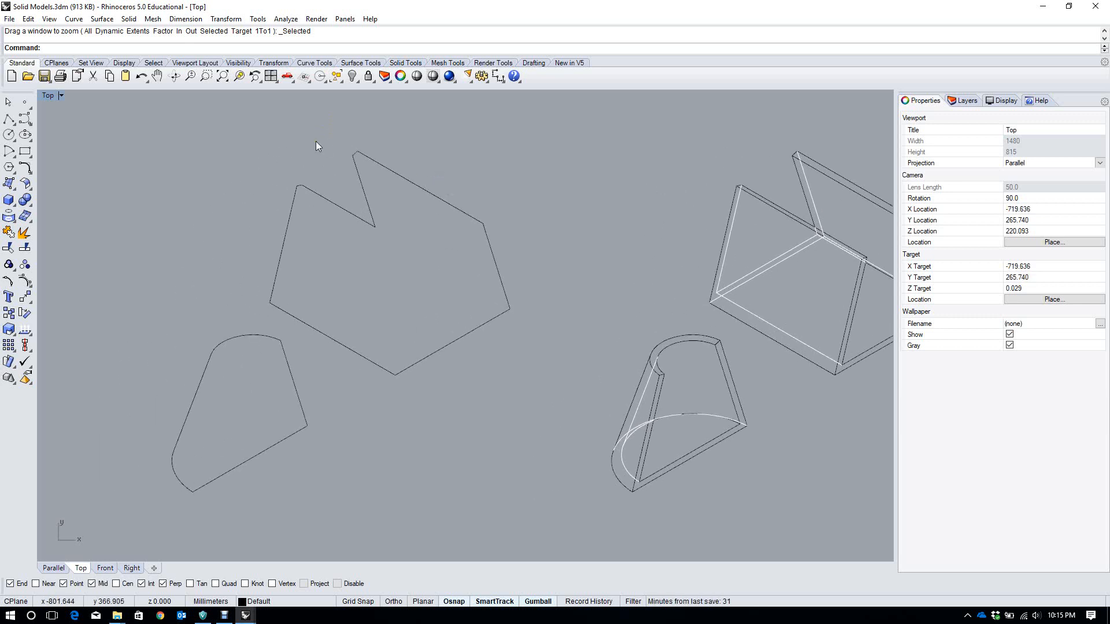
{"action": "left_click_drag", "start_coordinate": [597, 132], "coordinate": [89, 505]}
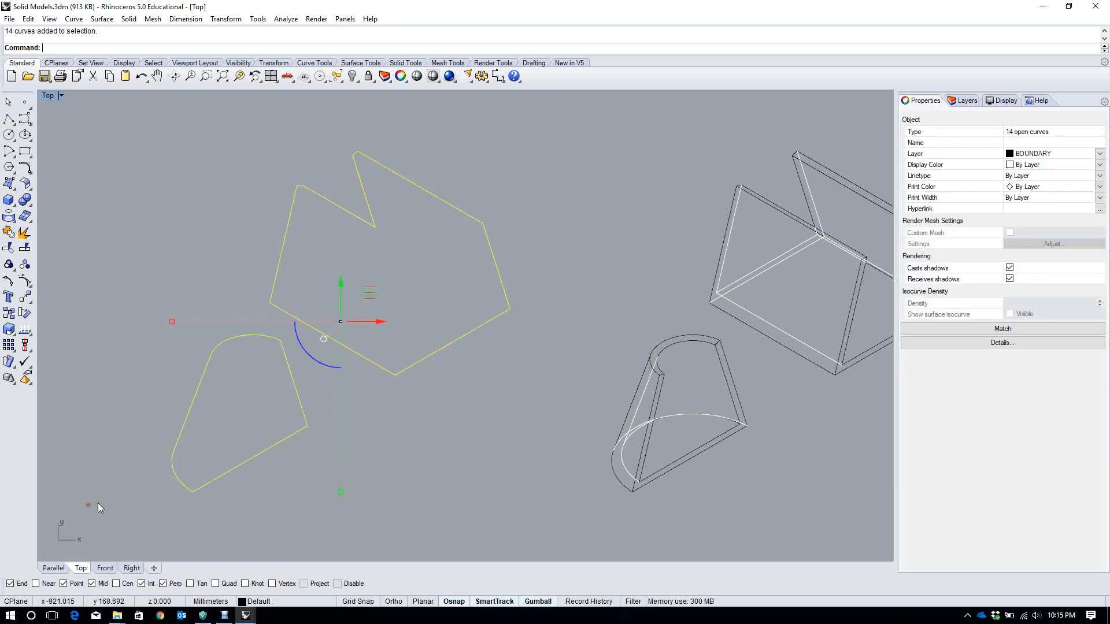
{"action": "right_click_drag", "start_coordinate": [607, 308], "coordinate": [594, 310]}
{"action": "right_click_drag", "start_coordinate": [212, 190], "coordinate": [421, 279]}
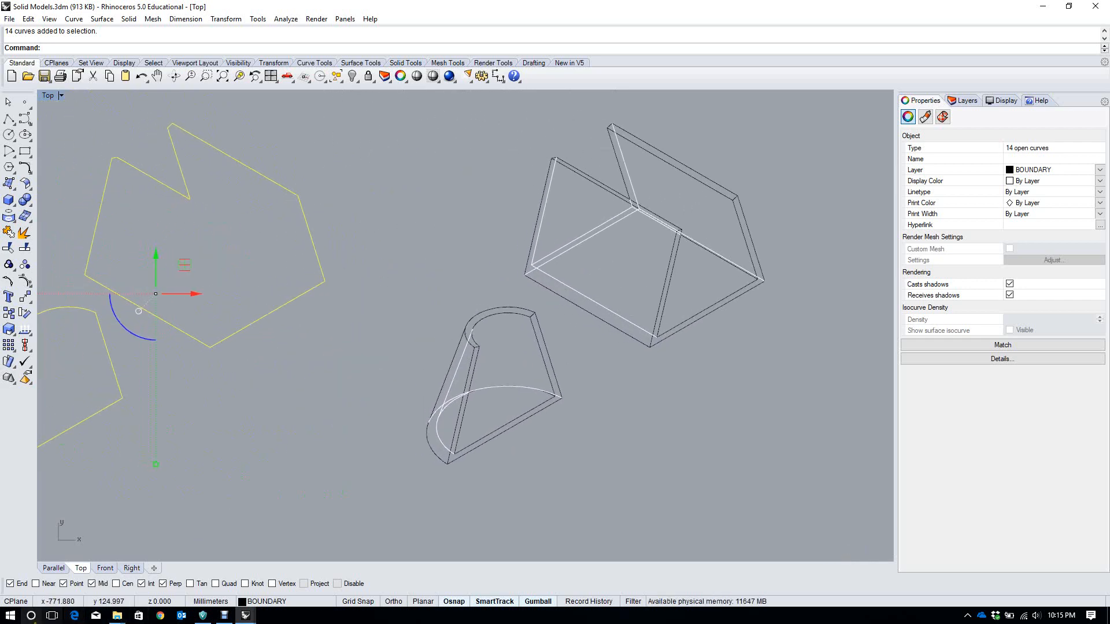
Launch Adobe Illustrator CC 2015
{"action": "left_click", "coordinate": [10, 615]}
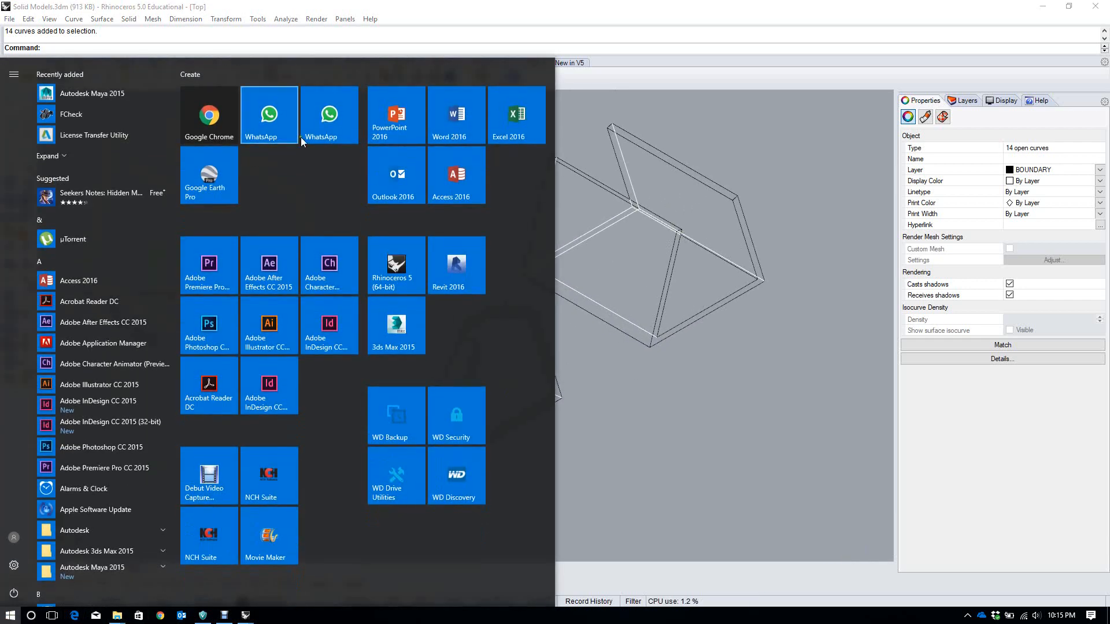
{"action": "left_click", "coordinate": [285, 317]}
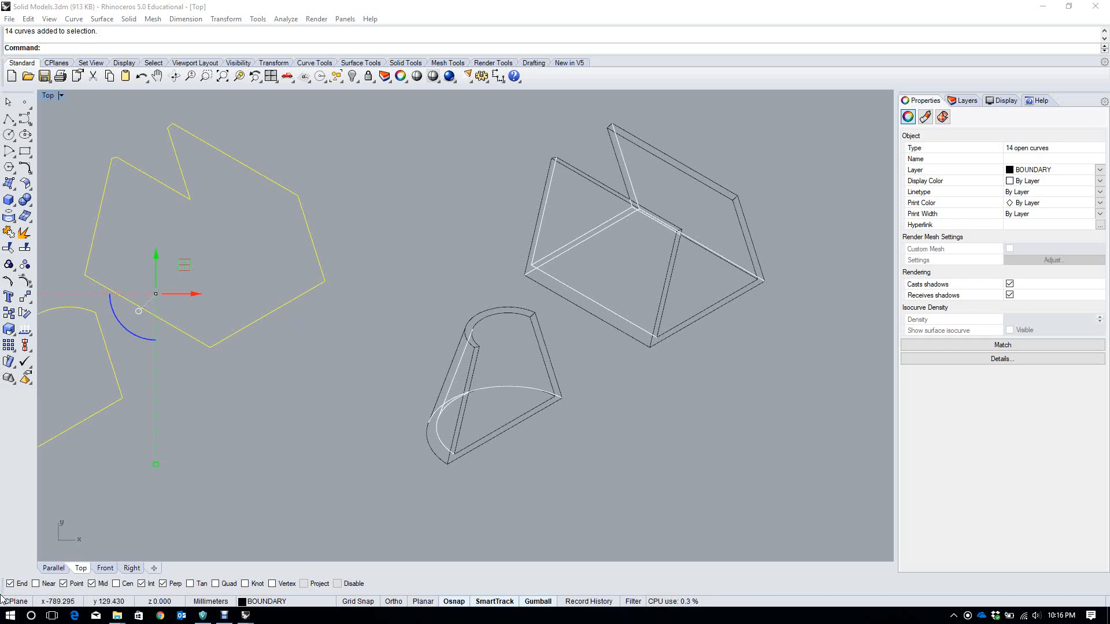
{"action": "left_click", "coordinate": [10, 615]}
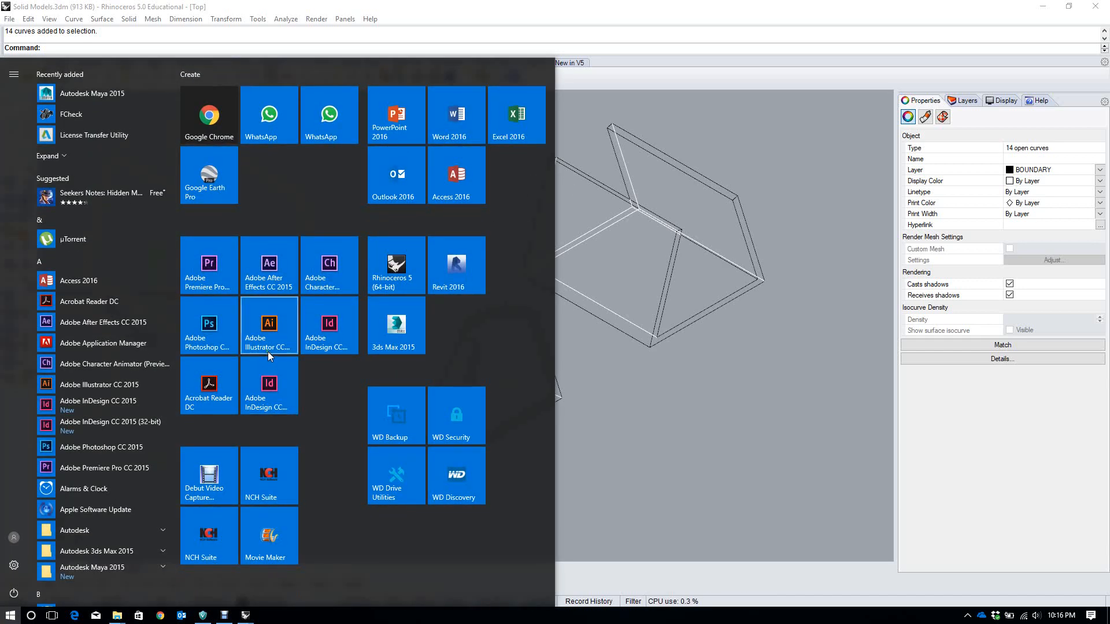
{"action": "left_click", "coordinate": [275, 325]}
Check the layers of a visible line and a hidden line in the half-cone's 2D drawing, and clear the selection
{"action": "scroll", "coordinate": [318, 325], "scroll_direction": "down", "scroll_amount": 3}
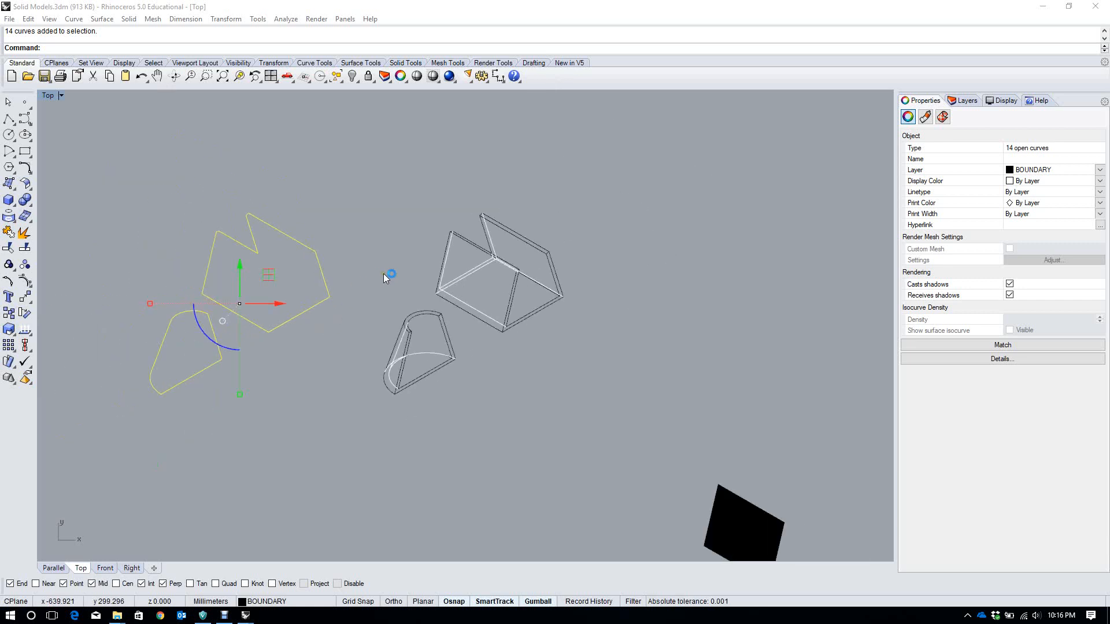
{"action": "scroll", "coordinate": [441, 366], "scroll_direction": "up", "scroll_amount": 5}
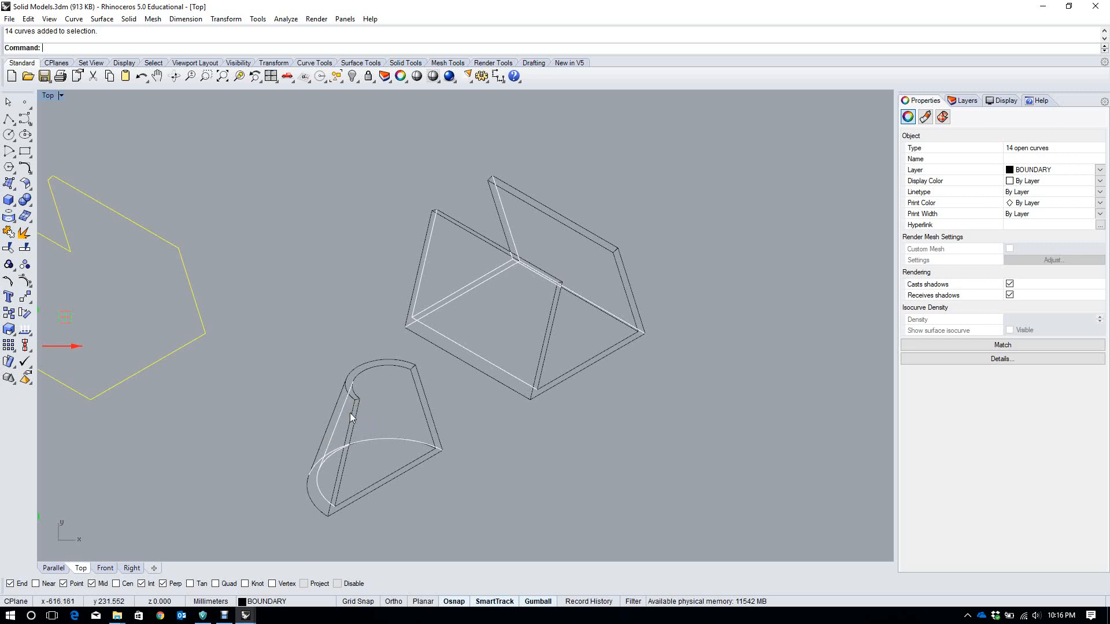
{"action": "key", "text": "Escape"}
{"action": "left_click", "coordinate": [355, 426]}
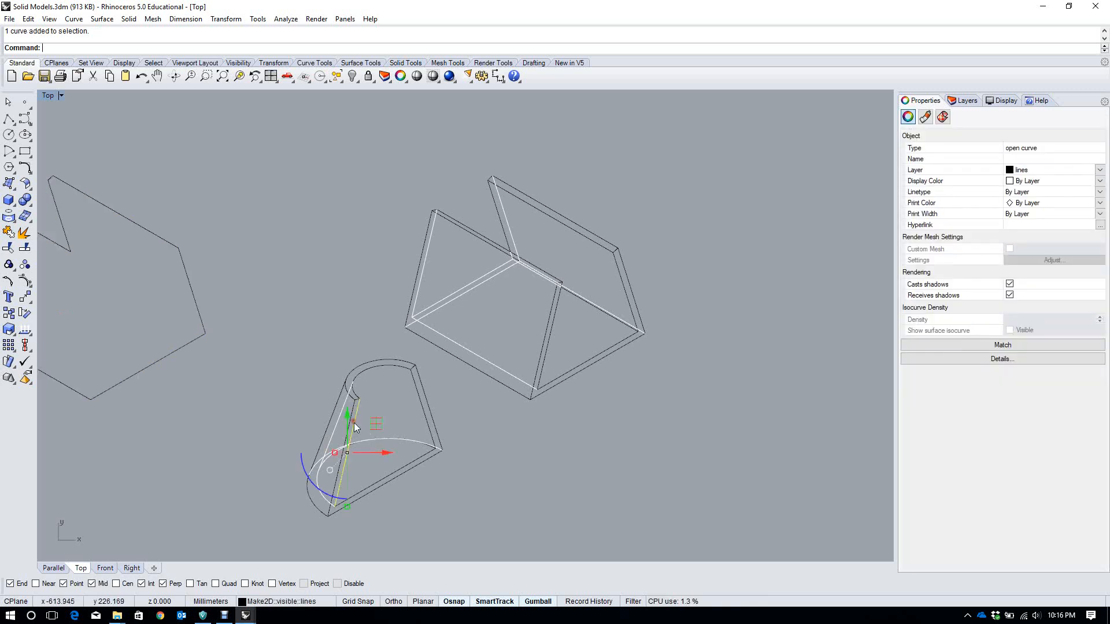
{"action": "left_click", "coordinate": [320, 601]}
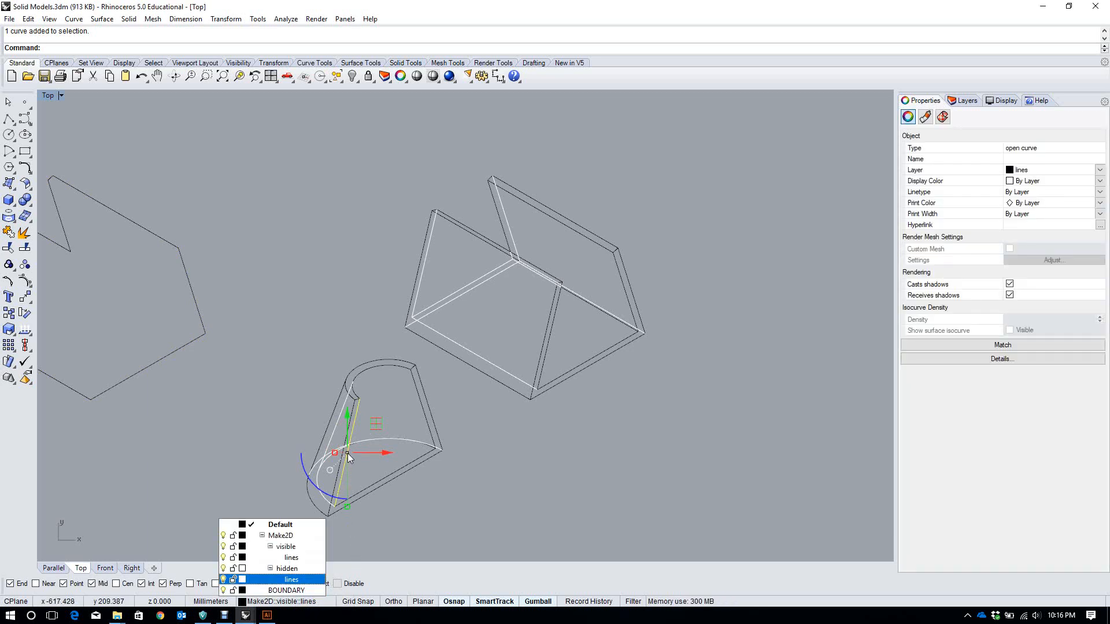
{"action": "scroll", "coordinate": [348, 453], "scroll_direction": "up", "scroll_amount": 5}
{"action": "left_click", "coordinate": [346, 429]}
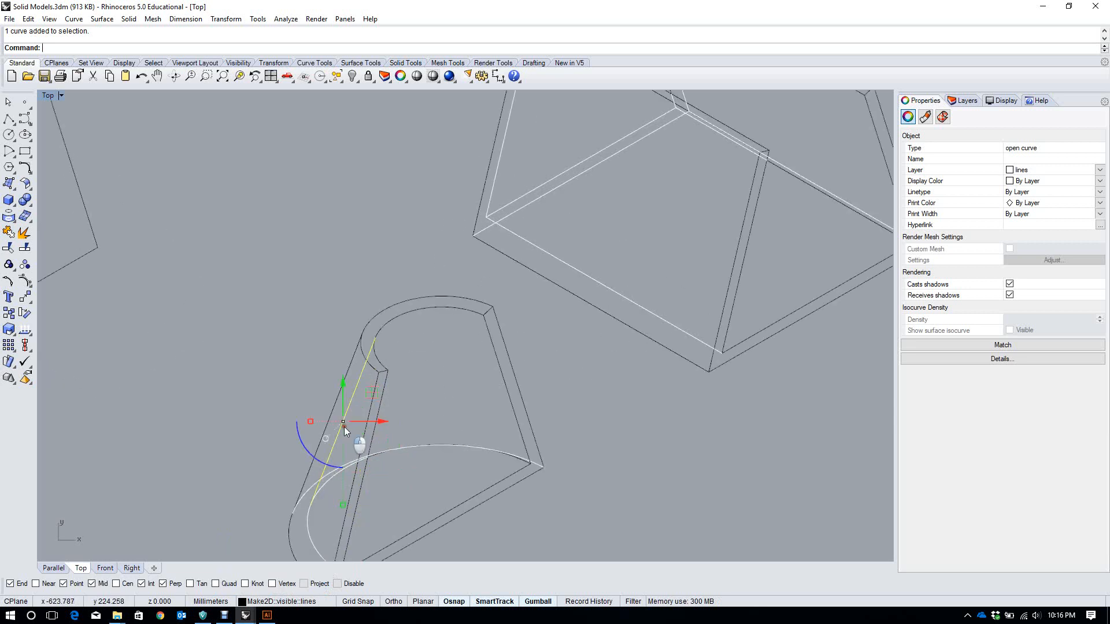
{"action": "left_click", "coordinate": [307, 603]}
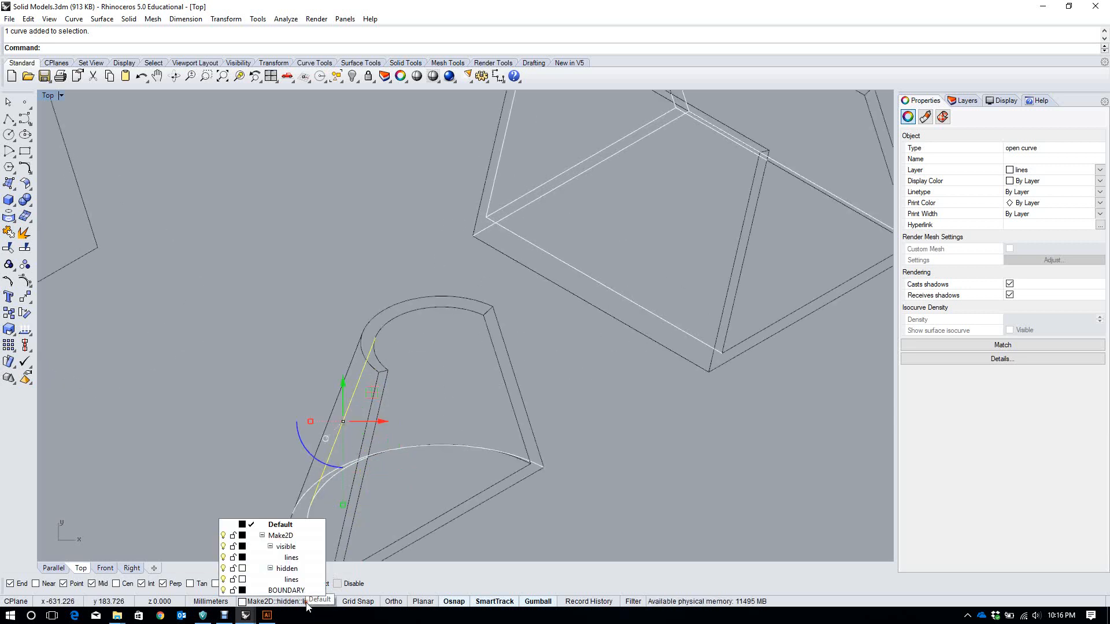
{"action": "left_click", "coordinate": [569, 349]}
Check the layer of the straight base line in the half-cone's outline, and deselect it
{"action": "scroll", "coordinate": [537, 381], "scroll_direction": "down", "scroll_amount": 6}
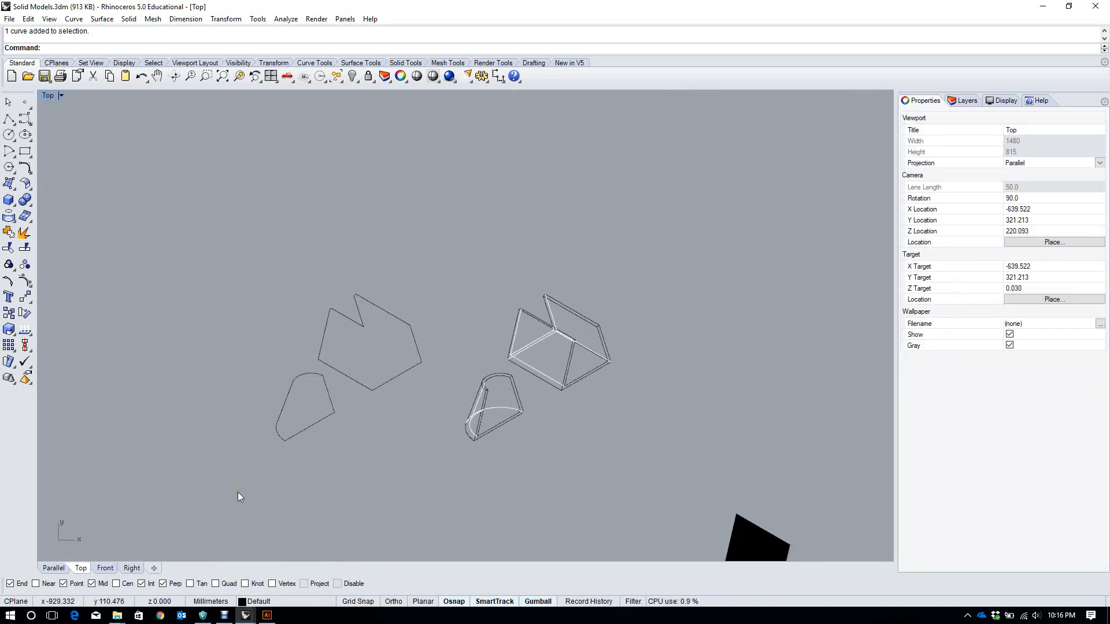
{"action": "left_click", "coordinate": [305, 432]}
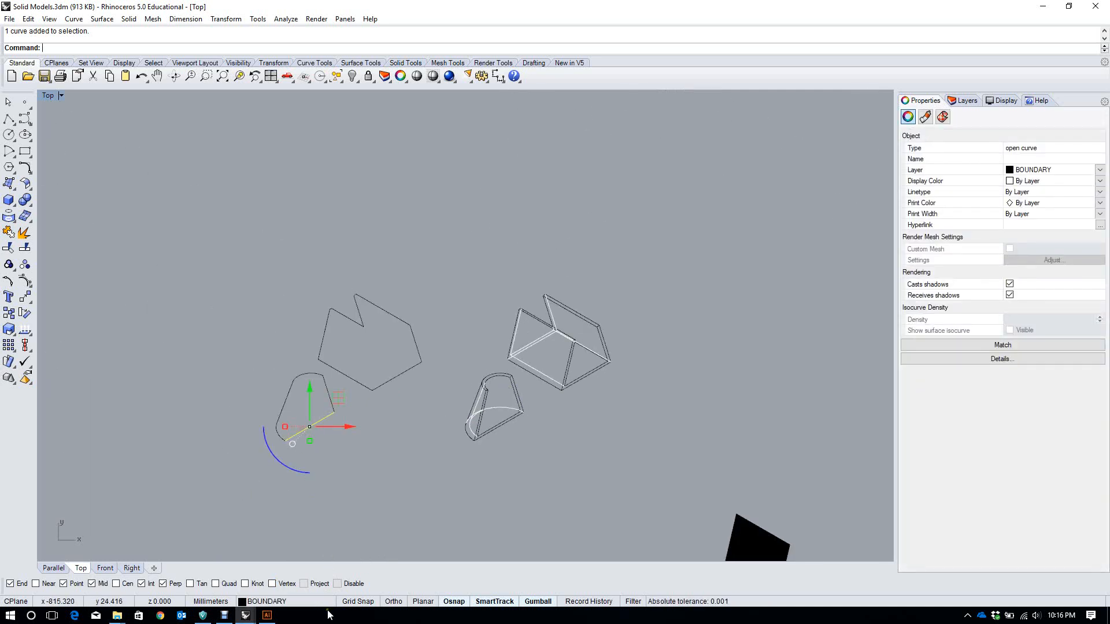
{"action": "left_click", "coordinate": [612, 418]}
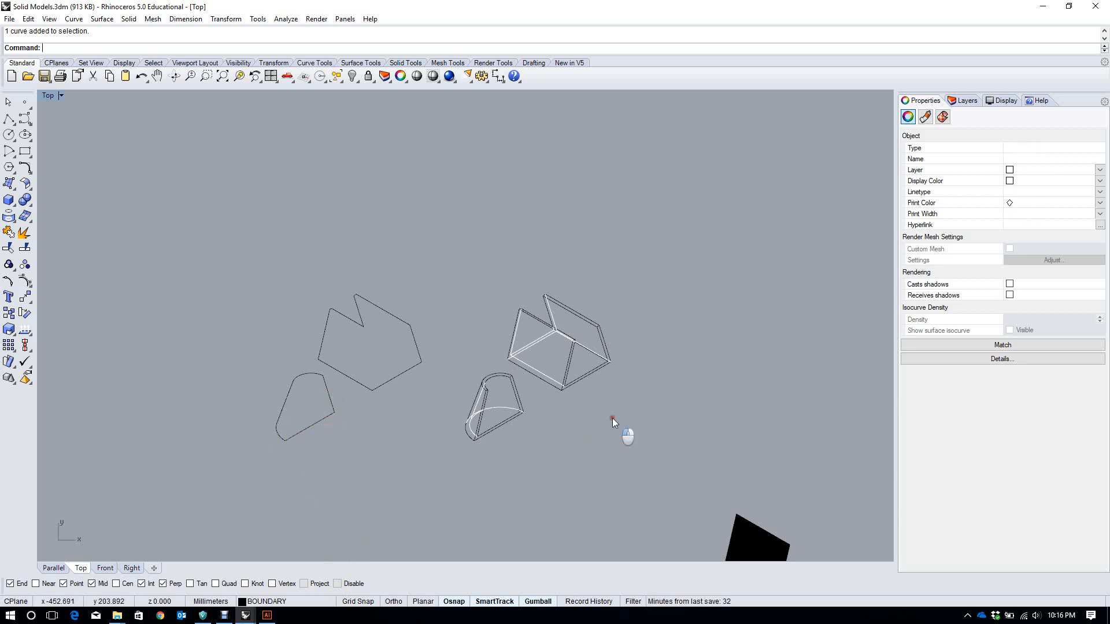
Set the Parallel viewport to the SW isometric view
{"action": "right_click_drag", "start_coordinate": [612, 418], "coordinate": [492, 411]}
{"action": "scroll", "coordinate": [471, 352], "scroll_direction": "down", "scroll_amount": 12}
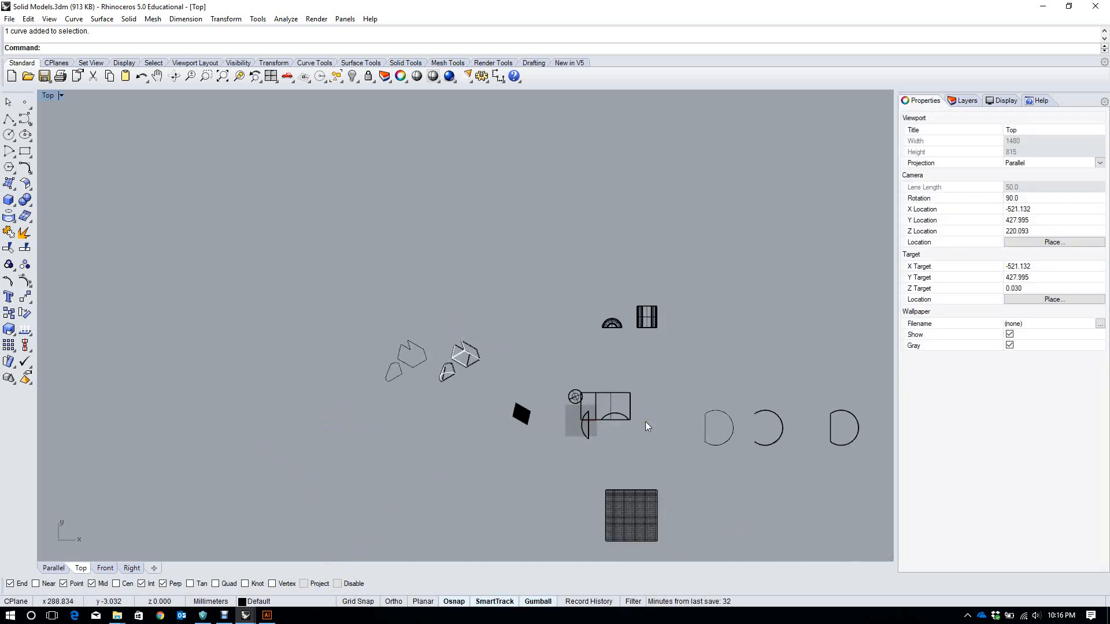
{"action": "scroll", "coordinate": [669, 356], "scroll_direction": "up", "scroll_amount": 10}
{"action": "scroll", "coordinate": [312, 324], "scroll_direction": "down", "scroll_amount": 12}
{"action": "scroll", "coordinate": [349, 401], "scroll_direction": "up", "scroll_amount": 6}
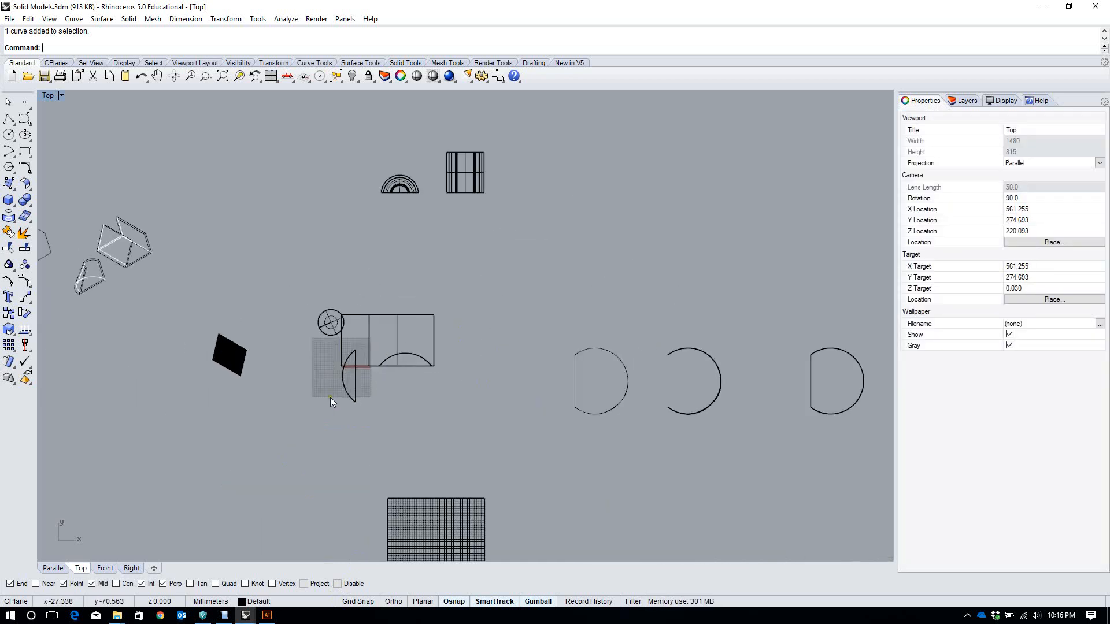
{"action": "left_click", "coordinate": [55, 568]}
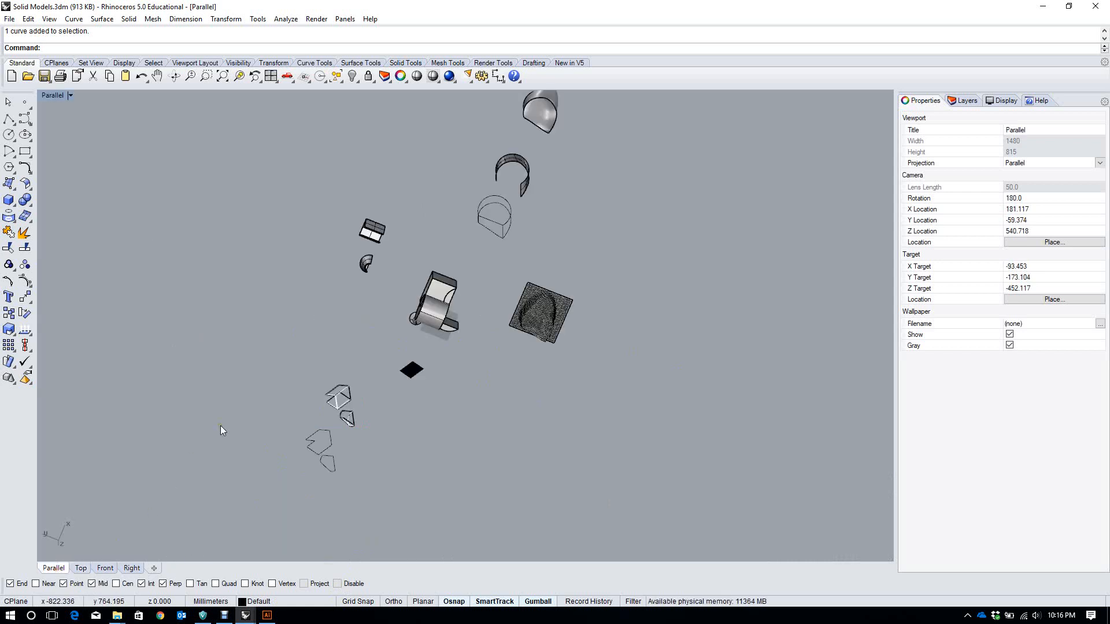
{"action": "scroll", "coordinate": [331, 367], "scroll_direction": "down", "scroll_amount": 4}
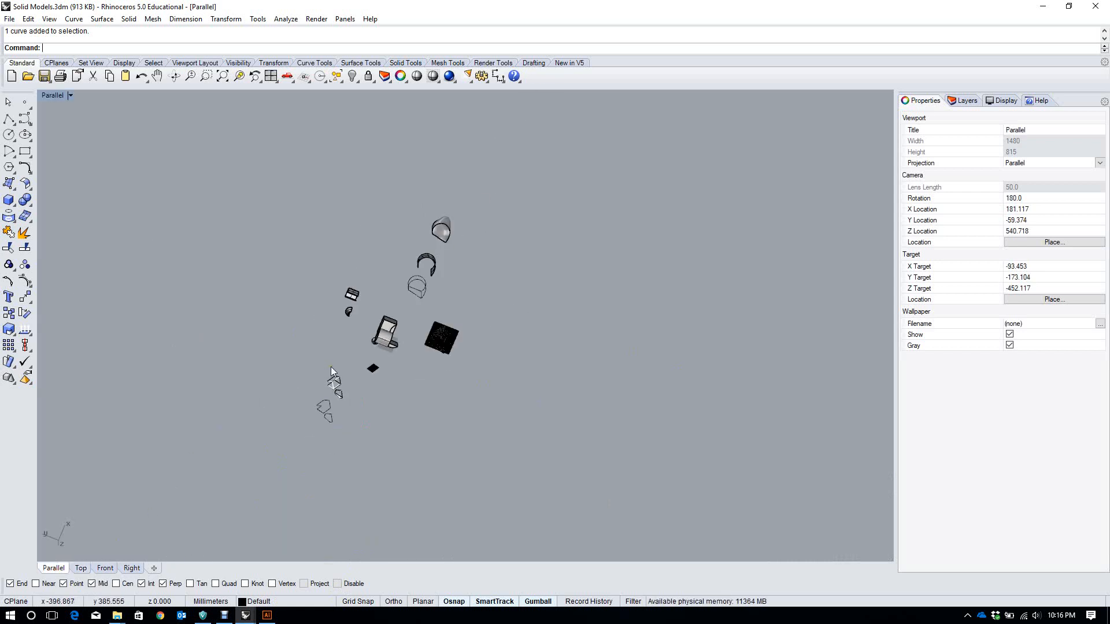
{"action": "left_click", "coordinate": [71, 98]}
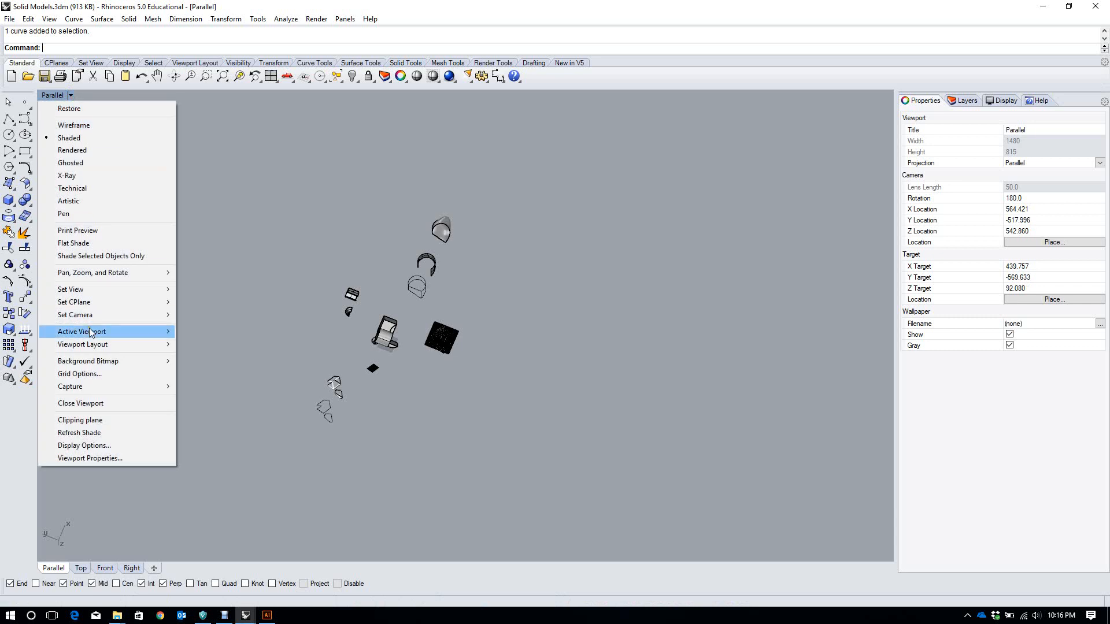
{"action": "mouse_move", "coordinate": [96, 363]}
{"action": "mouse_move", "coordinate": [153, 289]}
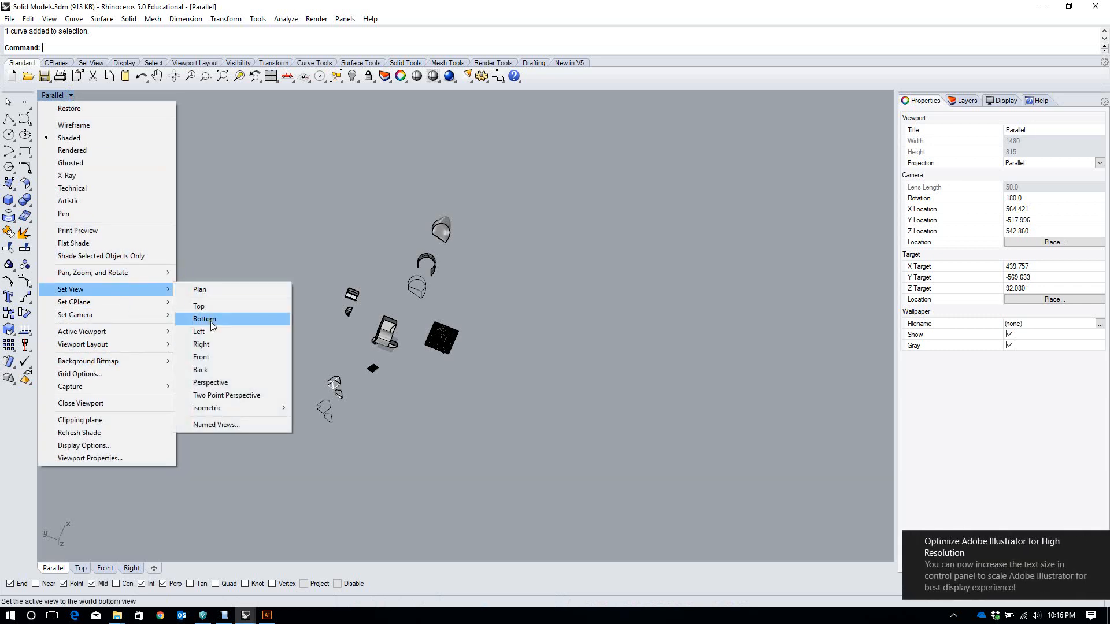
{"action": "mouse_move", "coordinate": [220, 408]}
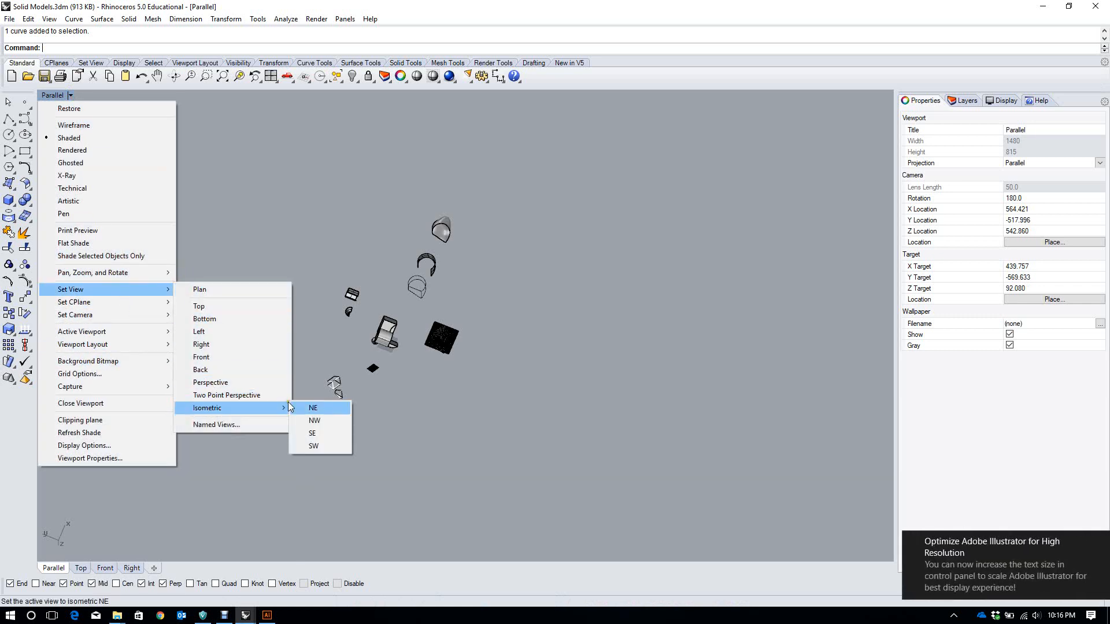
{"action": "left_click", "coordinate": [310, 449]}
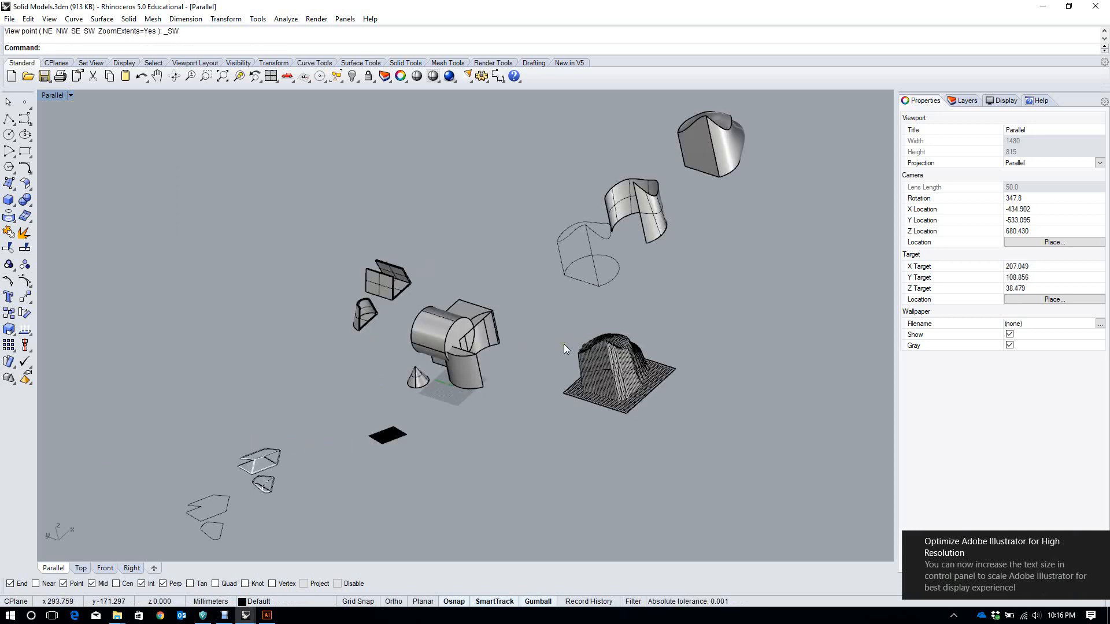
Create a Make2D drawing of the two cut solids from the current view, with hidden lines shown
{"action": "scroll", "coordinate": [416, 294], "scroll_direction": "up", "scroll_amount": 5}
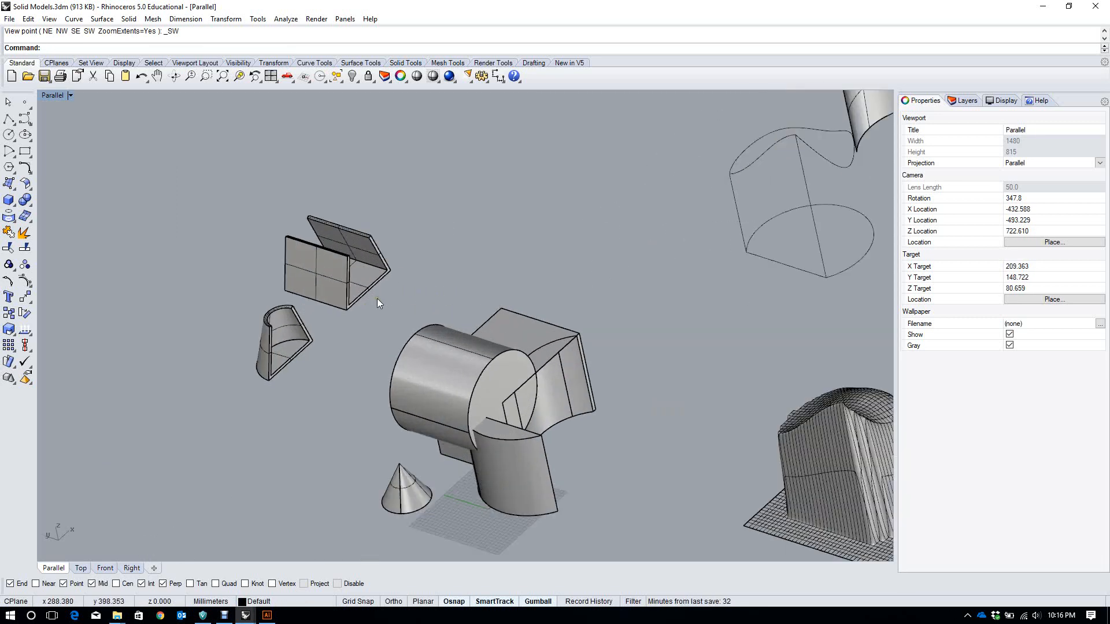
{"action": "left_click_drag", "start_coordinate": [330, 354], "coordinate": [169, 227]}
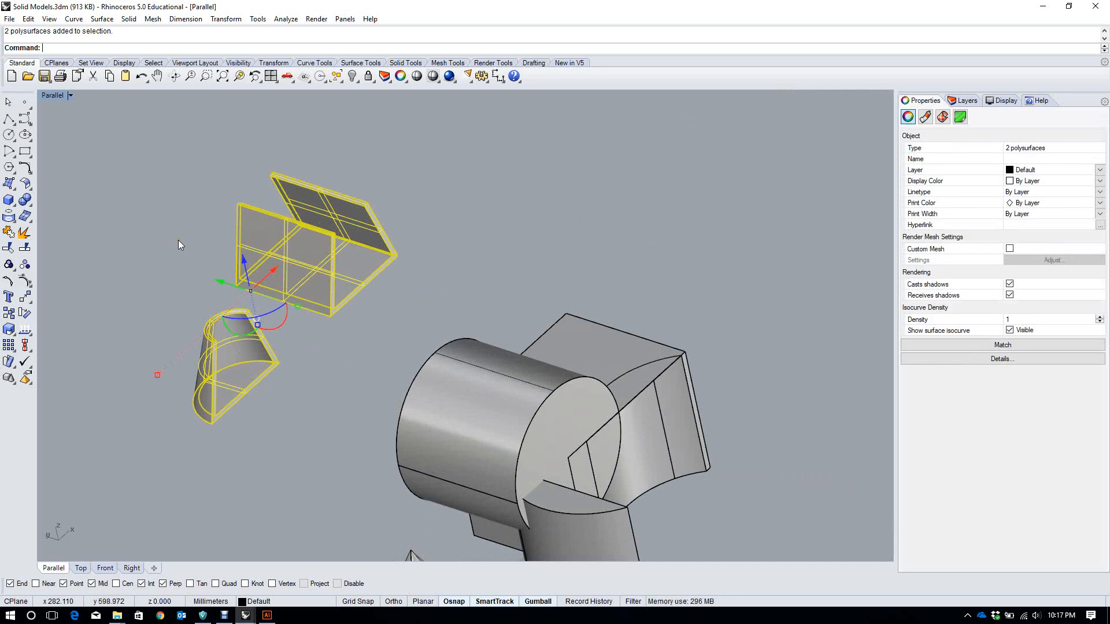
{"action": "type", "text": "Make2D"}
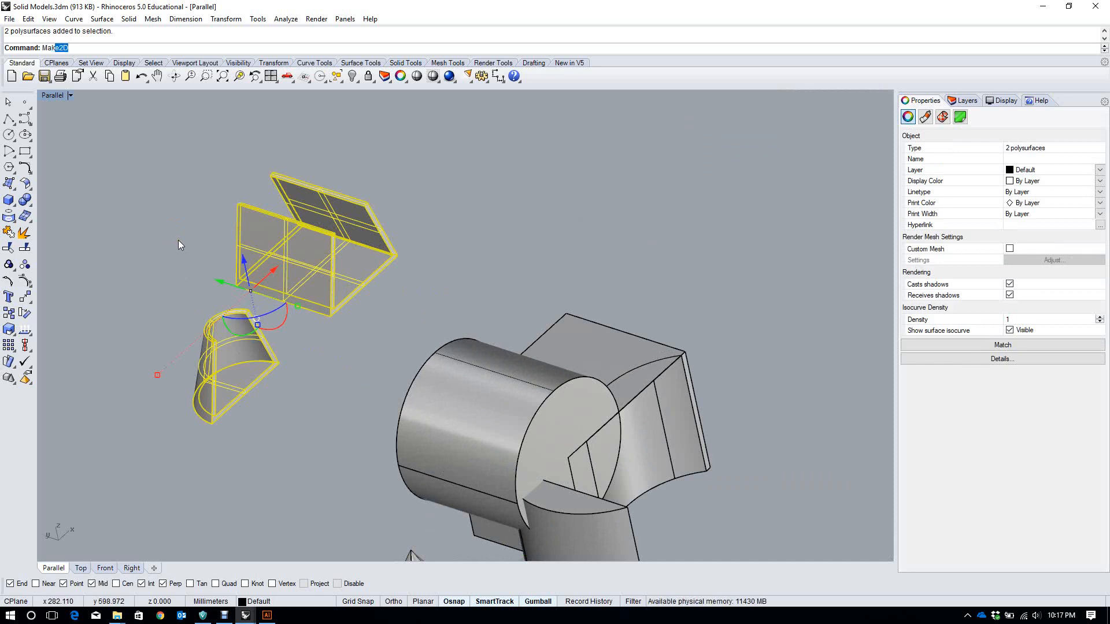
{"action": "key", "text": "Return"}
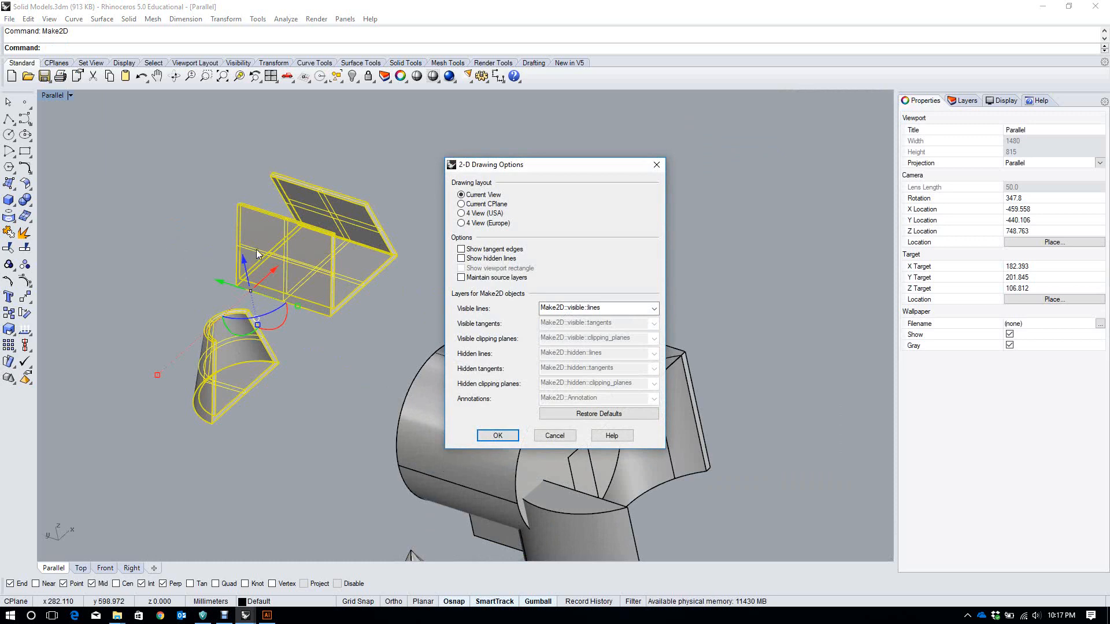
{"action": "left_click", "coordinate": [503, 259]}
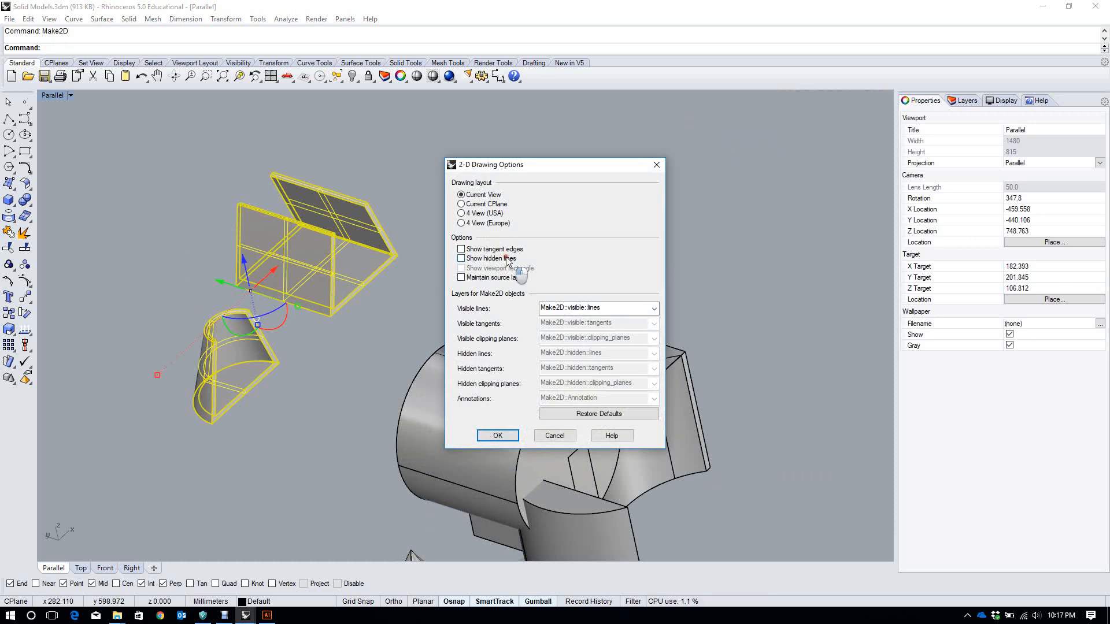
{"action": "left_click", "coordinate": [507, 435]}
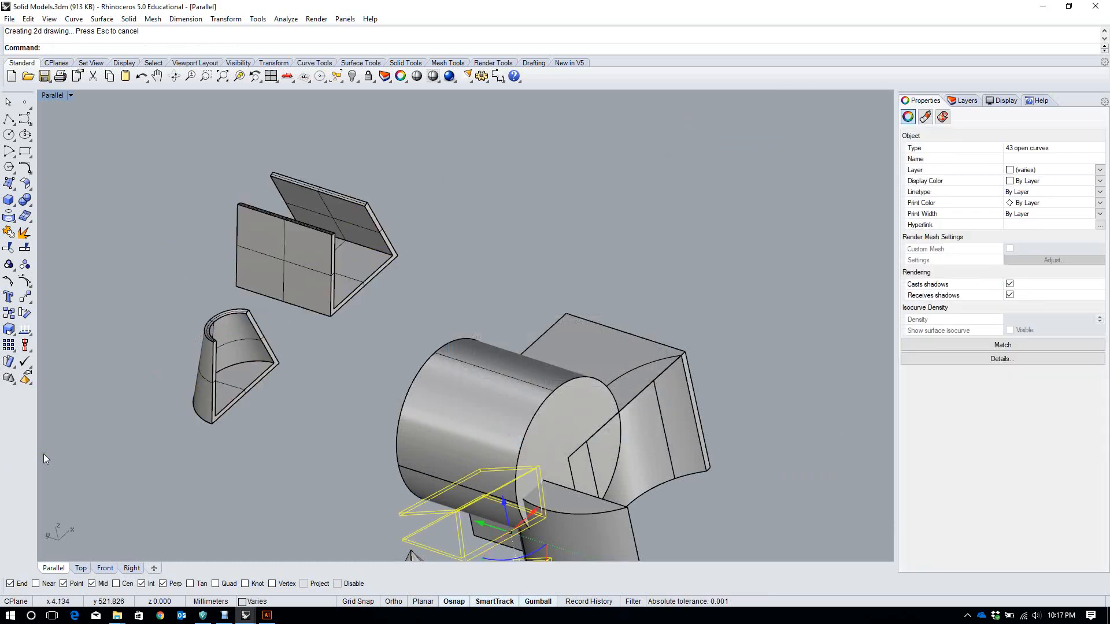
In the Top view, move the new 2D drawing clear of the solids, beside the earlier drawings, and deselect it
{"action": "left_click", "coordinate": [79, 570]}
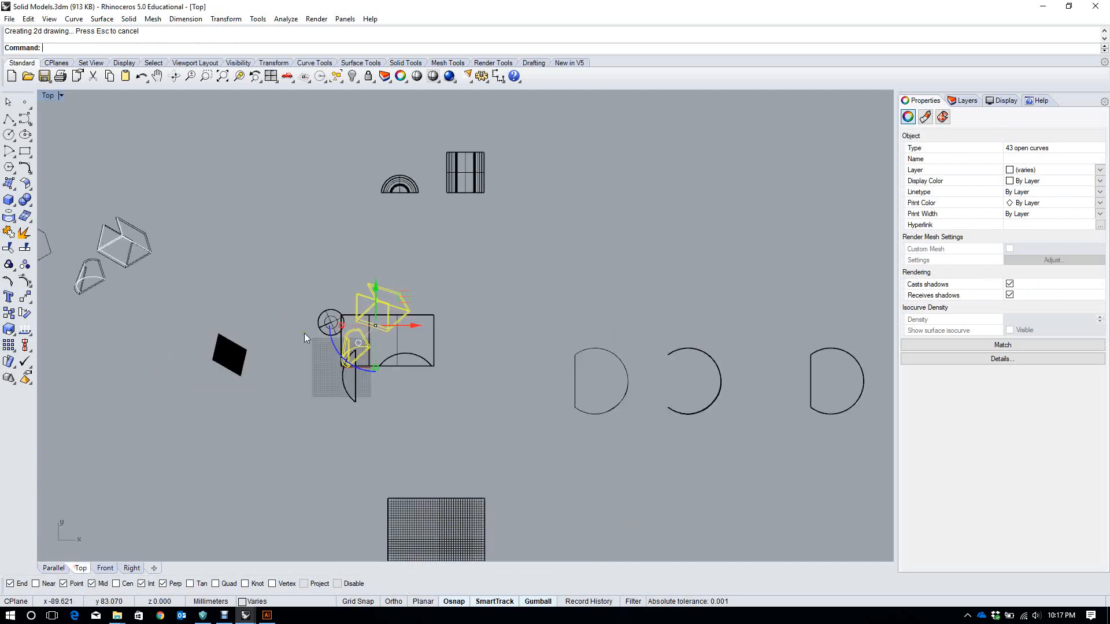
{"action": "scroll", "coordinate": [451, 312], "scroll_direction": "down", "scroll_amount": 3}
{"action": "left_click_drag", "start_coordinate": [443, 298], "coordinate": [304, 262]}
{"action": "type", "text": "zs"}
{"action": "key", "text": "Return"}
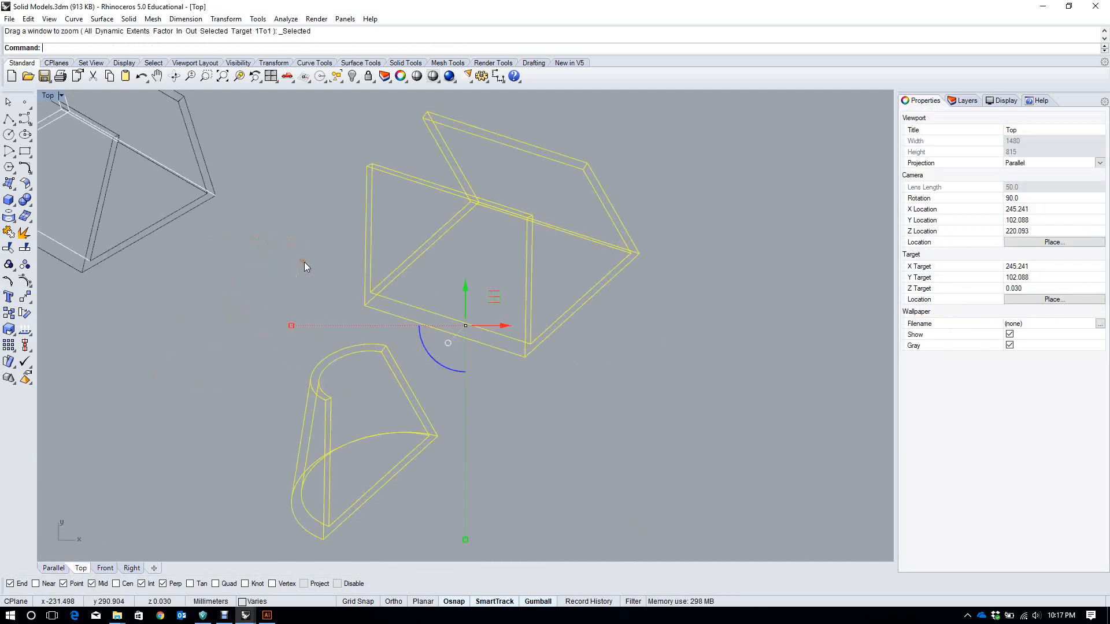
{"action": "scroll", "coordinate": [305, 267], "scroll_direction": "down", "scroll_amount": 4}
{"action": "scroll", "coordinate": [407, 368], "scroll_direction": "down", "scroll_amount": 6}
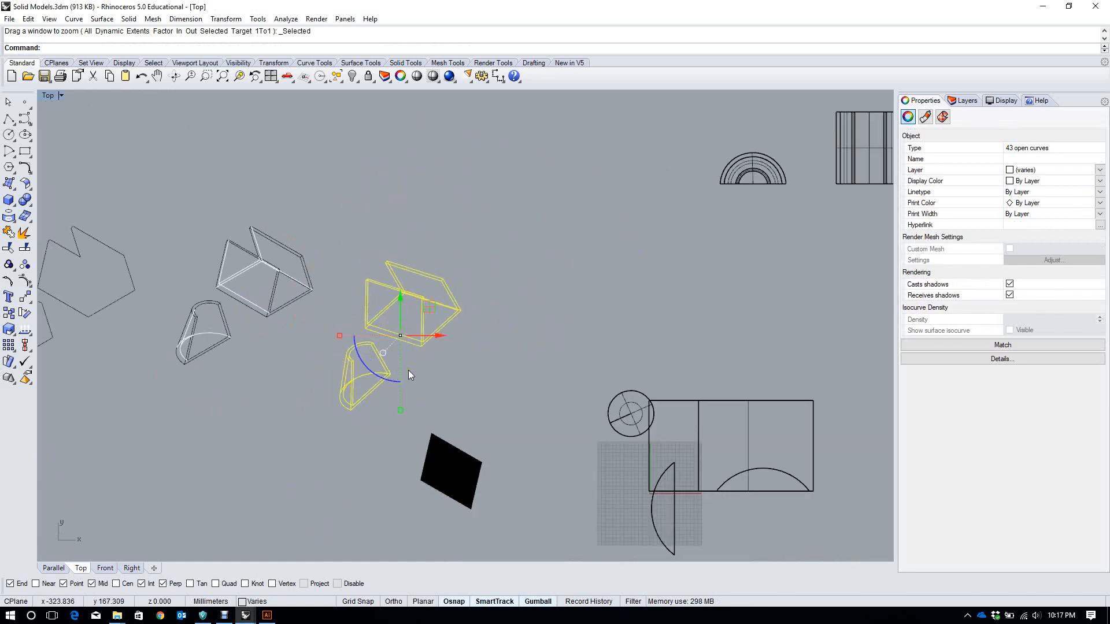
{"action": "scroll", "coordinate": [460, 346], "scroll_direction": "up", "scroll_amount": 6}
{"action": "right_click_drag", "start_coordinate": [414, 314], "coordinate": [415, 346]}
{"action": "key", "text": "Escape"}
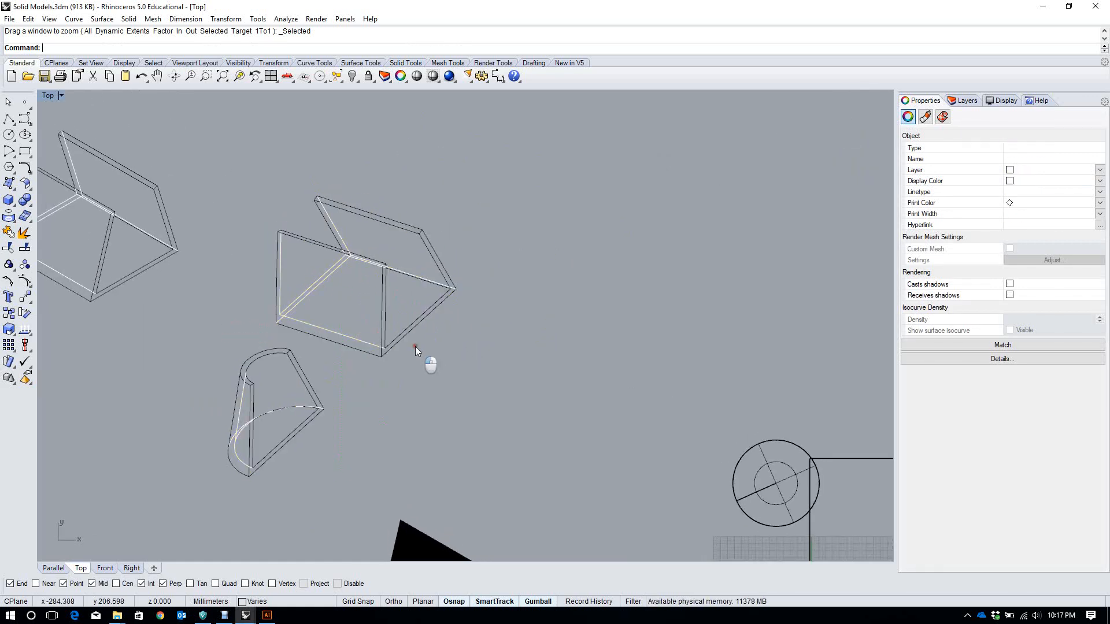
Place a copy of the new 2D drawing of both cut solids beside it along the X axis
{"action": "scroll", "coordinate": [342, 268], "scroll_direction": "up", "scroll_amount": 3}
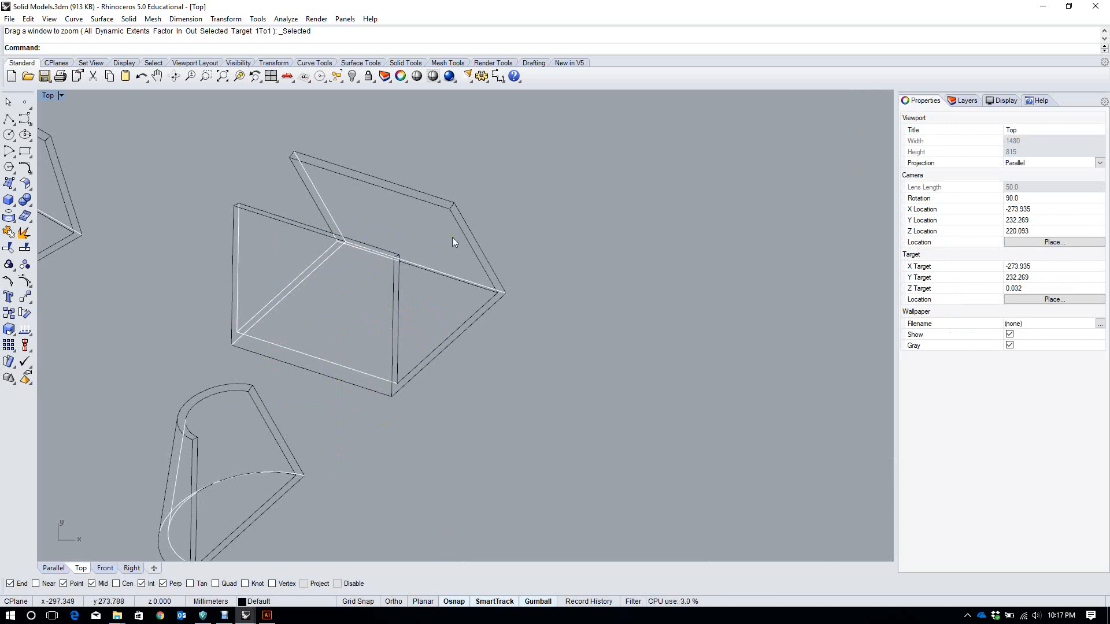
{"action": "scroll", "coordinate": [328, 236], "scroll_direction": "down", "scroll_amount": 3}
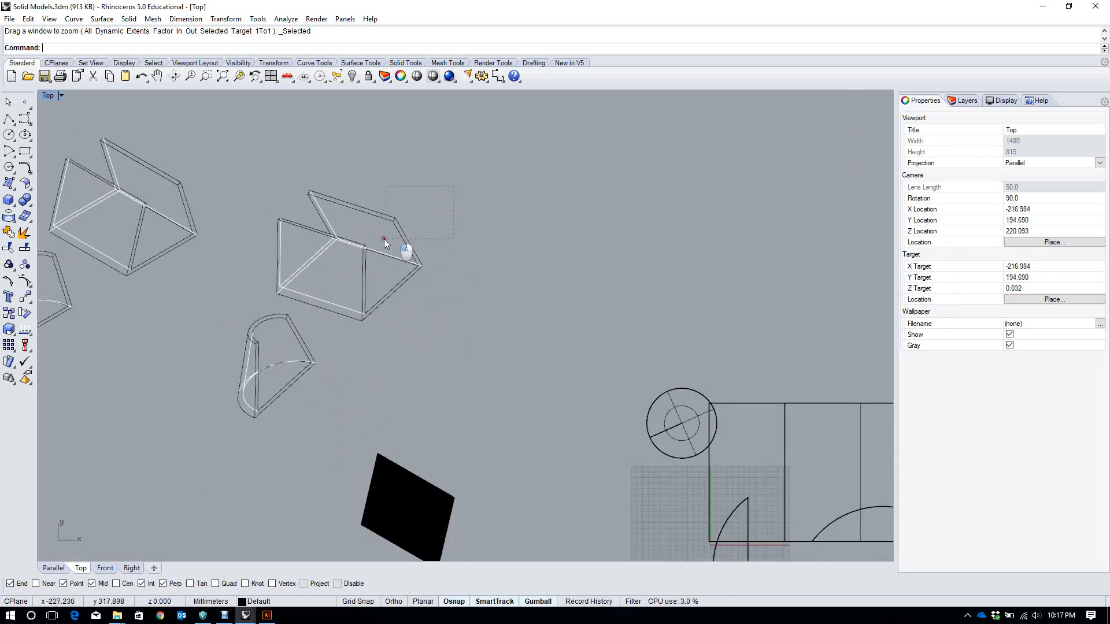
{"action": "left_click_drag", "start_coordinate": [252, 362], "coordinate": [204, 431]}
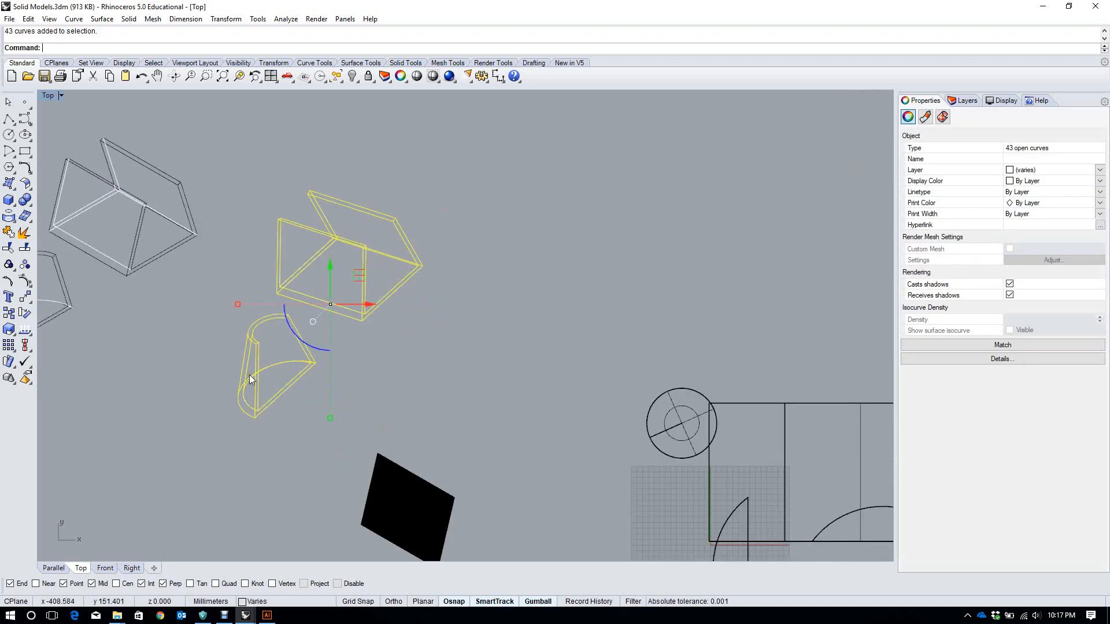
{"action": "type", "text": "Tr"}
{"action": "key", "text": "Escape"}
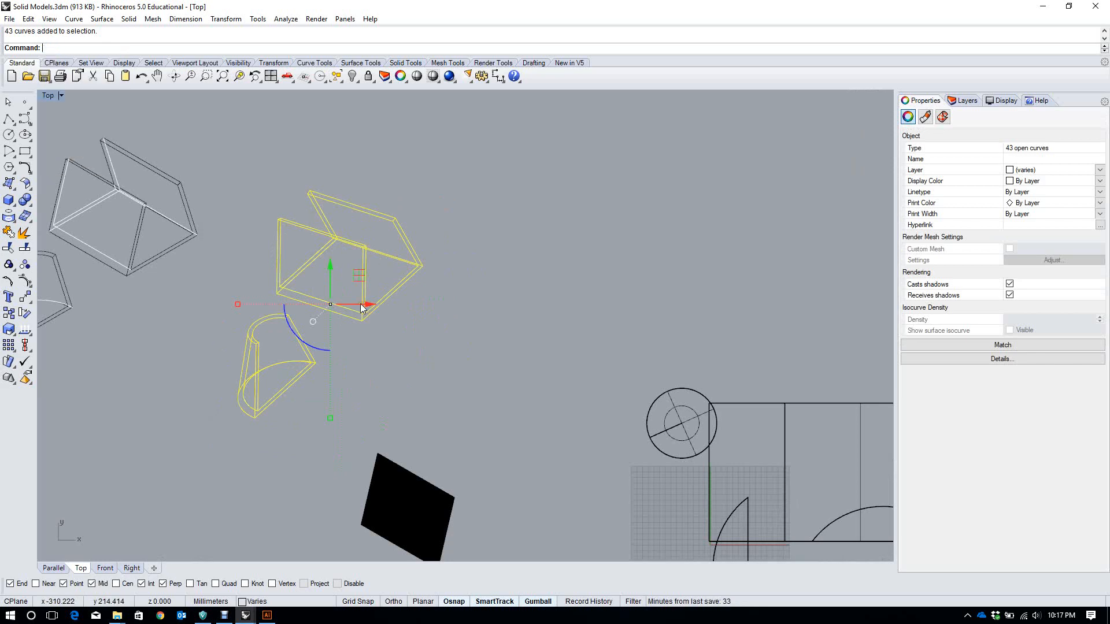
{"action": "left_click_drag", "start_coordinate": [369, 305], "coordinate": [605, 320]}
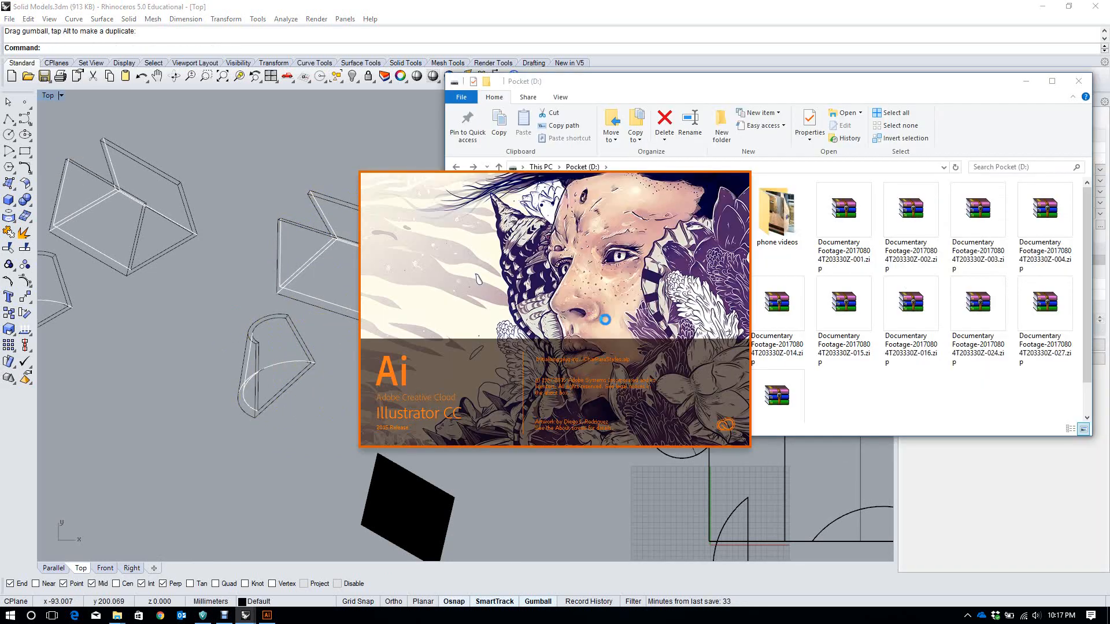
{"action": "left_click", "coordinate": [291, 415]}
{"action": "type", "text": "zs"}
{"action": "key", "text": "Return"}
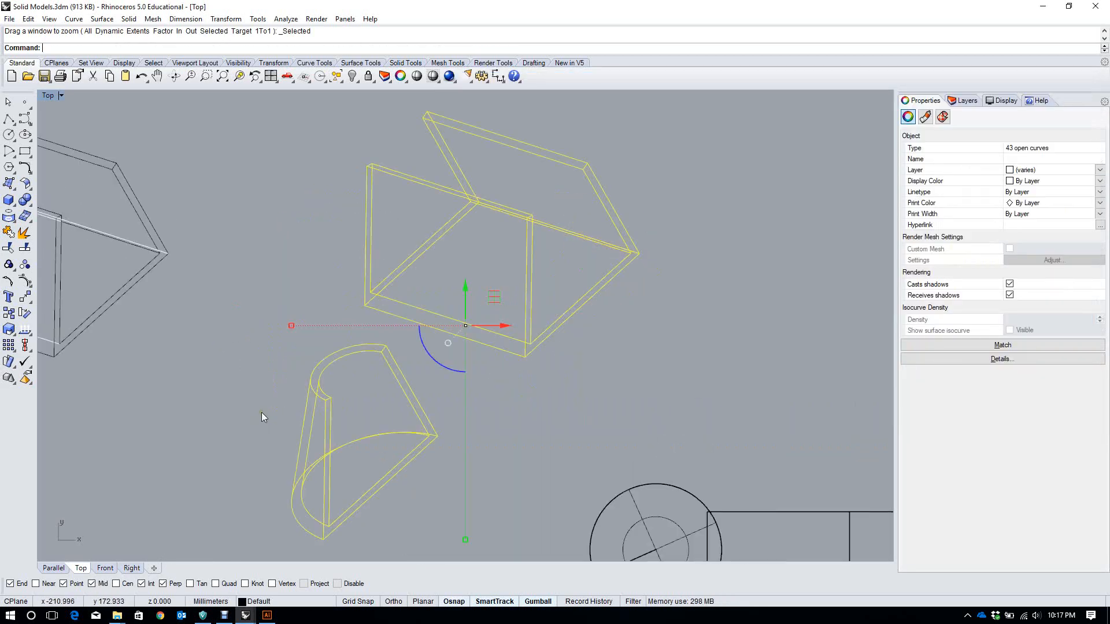
Trim the interior lines at the middle and lower part of the copied folded solid, using the whole drawing as cutting edges
{"action": "scroll", "coordinate": [462, 330], "scroll_direction": "down", "scroll_amount": 3}
{"action": "type", "text": "Trim"}
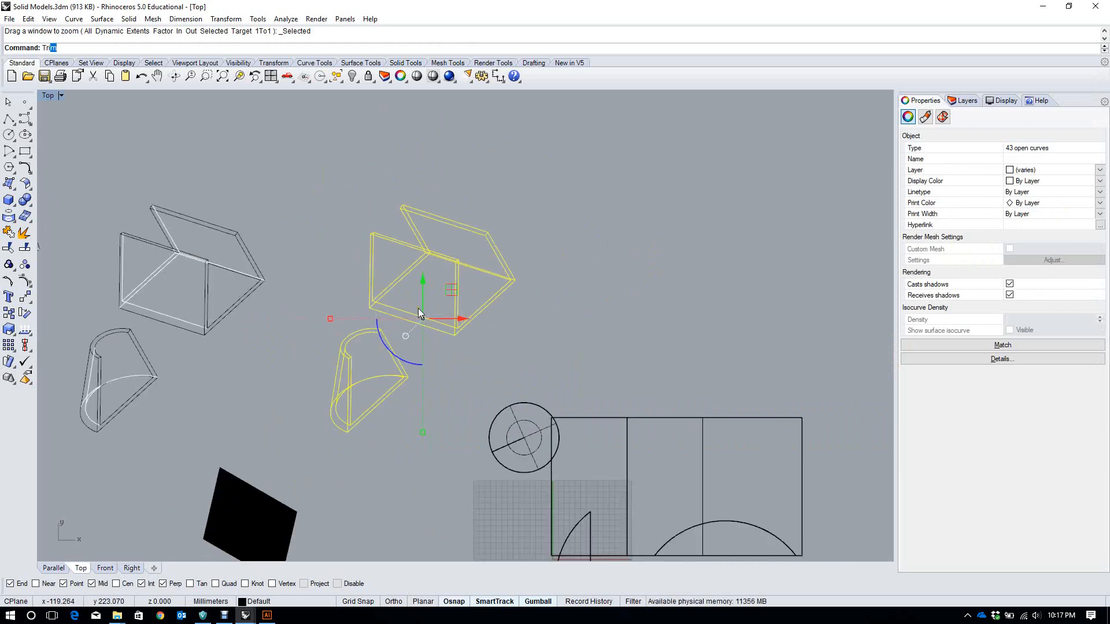
{"action": "key", "text": "Return"}
{"action": "scroll", "coordinate": [474, 314], "scroll_direction": "up", "scroll_amount": 6}
{"action": "scroll", "coordinate": [445, 347], "scroll_direction": "up", "scroll_amount": 6}
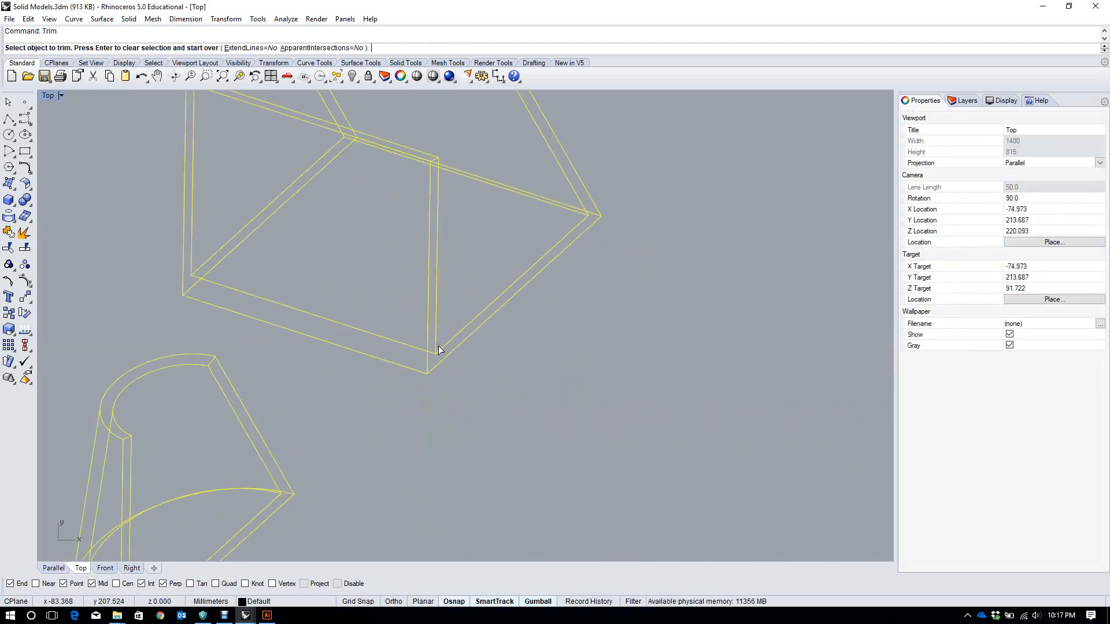
{"action": "left_click", "coordinate": [409, 302]}
{"action": "scroll", "coordinate": [404, 283], "scroll_direction": "down", "scroll_amount": 5}
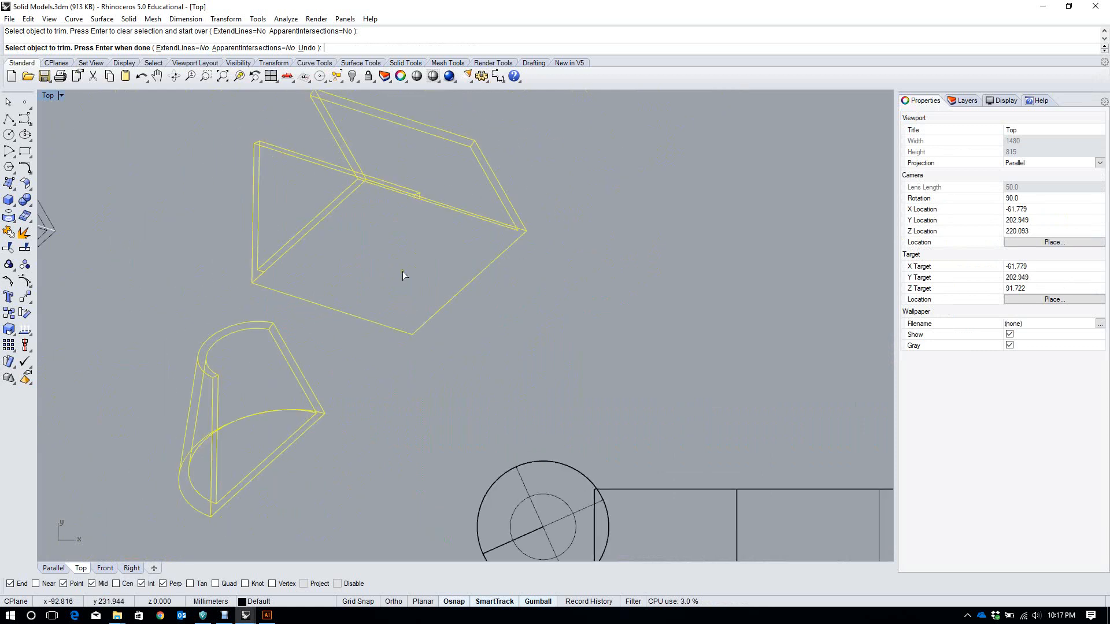
{"action": "scroll", "coordinate": [390, 211], "scroll_direction": "up", "scroll_amount": 3}
{"action": "left_click_drag", "start_coordinate": [356, 130], "coordinate": [355, 159]}
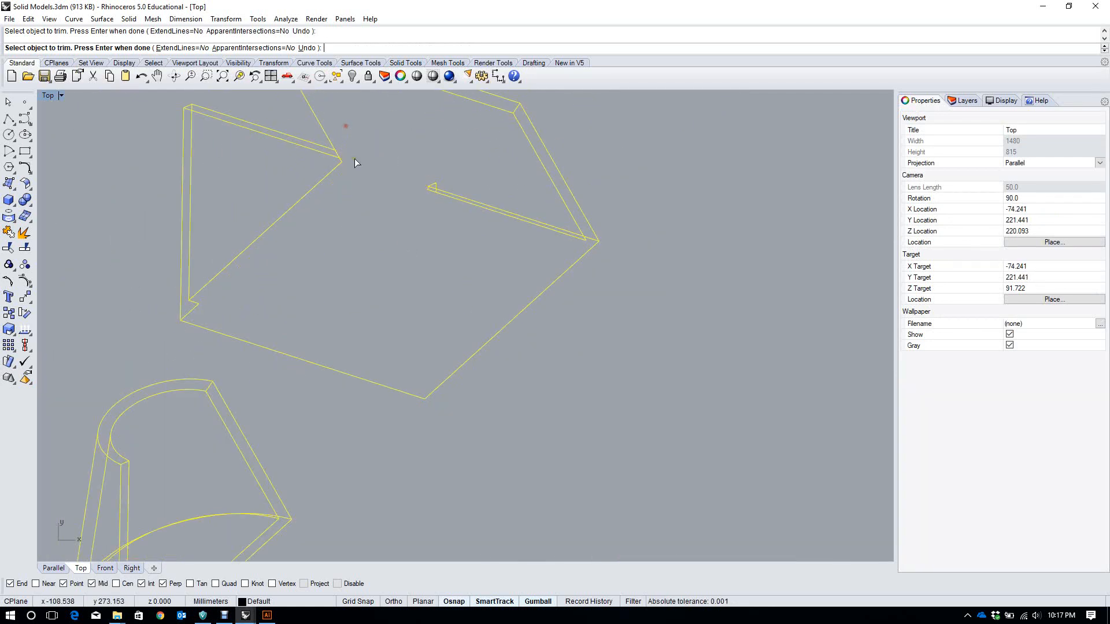
{"action": "left_click", "coordinate": [336, 156]}
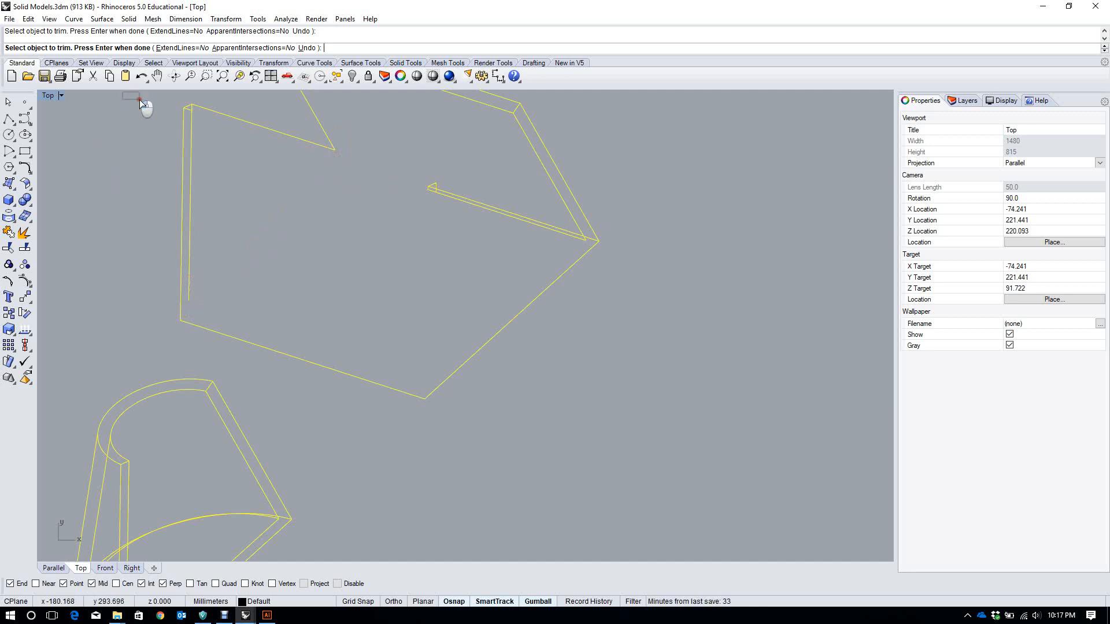
Trim the inner line along the folded solid's left edge and the double interior line running to its right corner
{"action": "scroll", "coordinate": [182, 113], "scroll_direction": "up", "scroll_amount": 3}
{"action": "left_click", "coordinate": [202, 114]}
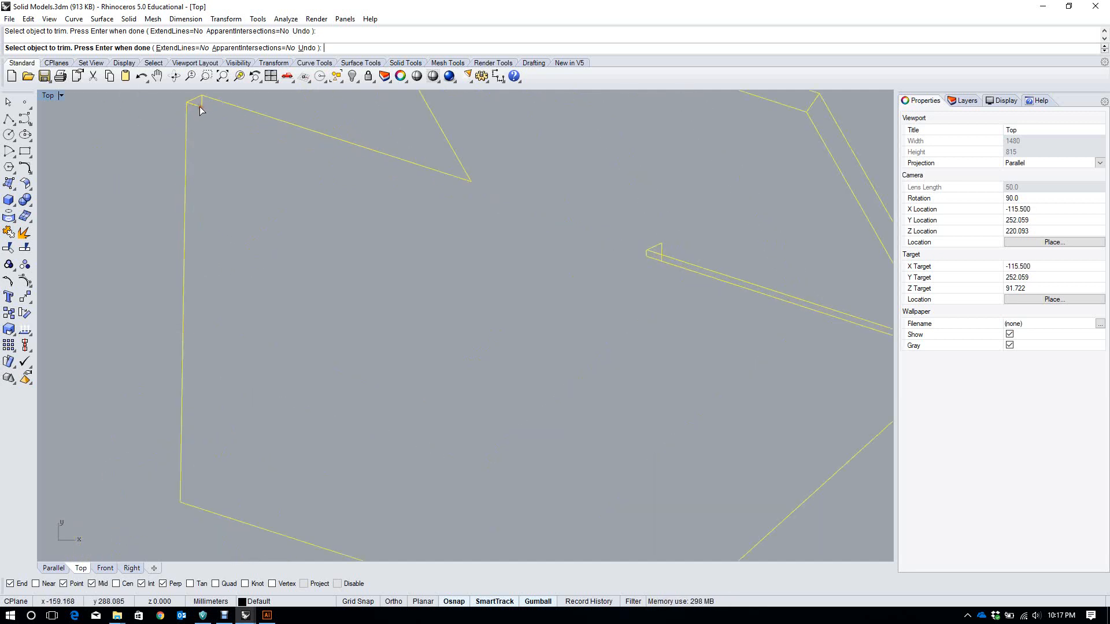
{"action": "scroll", "coordinate": [241, 274], "scroll_direction": "down", "scroll_amount": 5}
{"action": "scroll", "coordinate": [538, 300], "scroll_direction": "up", "scroll_amount": 5}
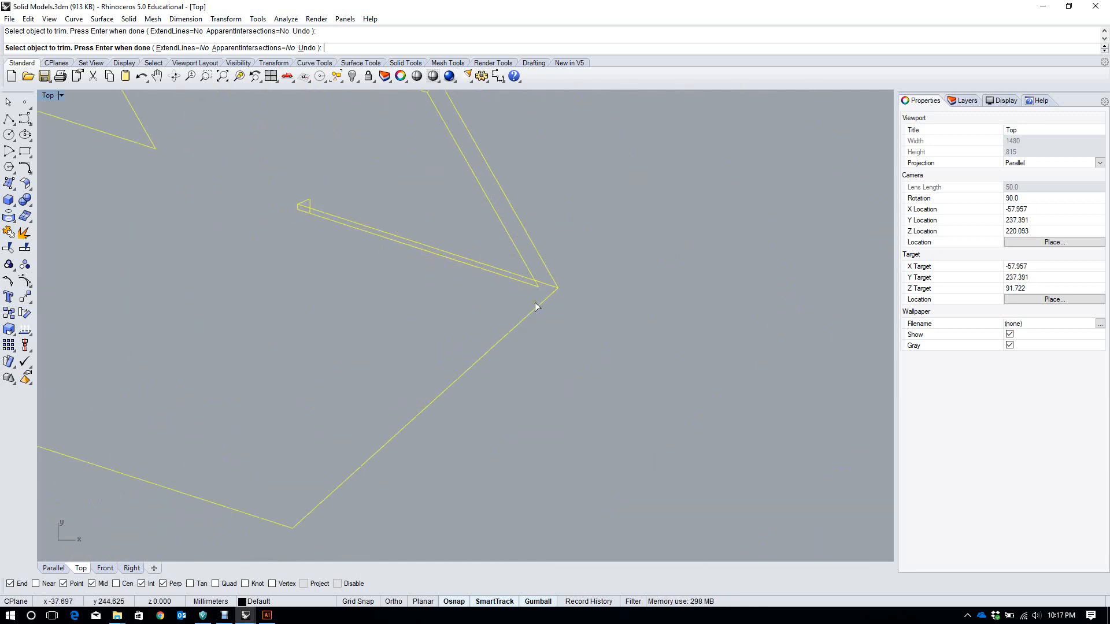
{"action": "left_click", "coordinate": [542, 282]}
{"action": "left_click", "coordinate": [539, 285]}
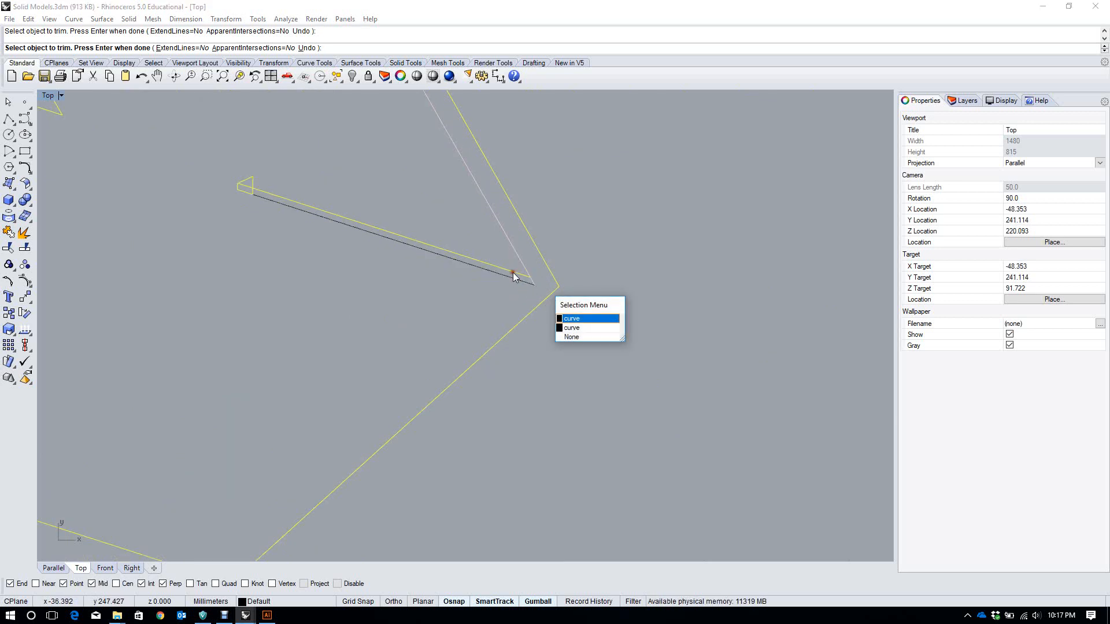
{"action": "left_click", "coordinate": [498, 282]}
{"action": "left_click", "coordinate": [475, 266]}
{"action": "left_click", "coordinate": [463, 256]}
{"action": "left_click", "coordinate": [535, 282]}
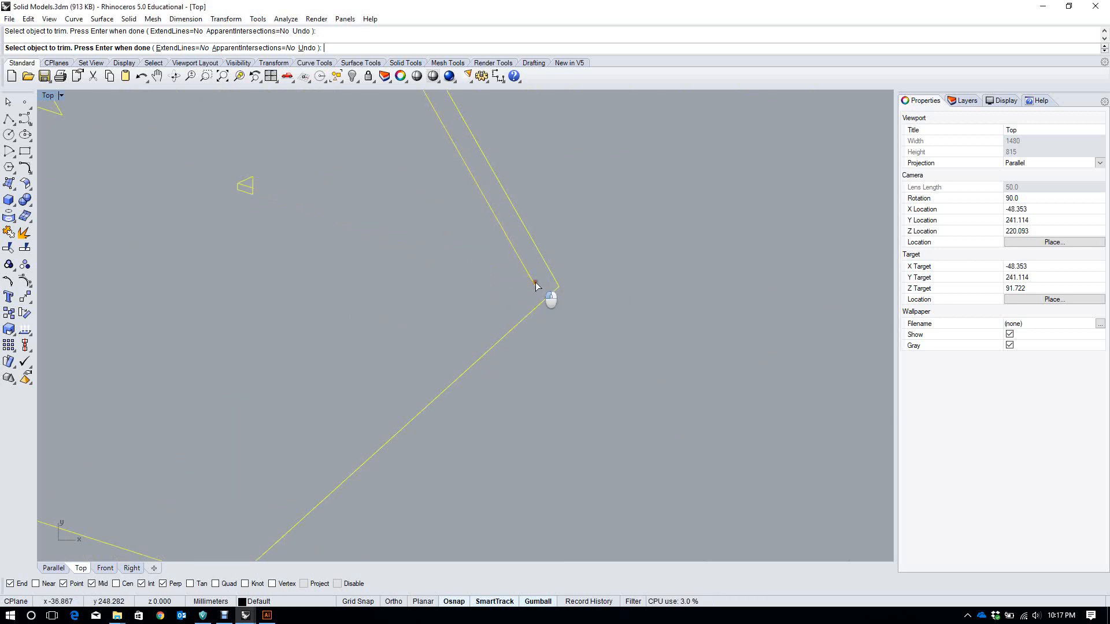
Trim the remaining inner lines along the folded solid's upper panel so only its outer boundary is kept, and finish trimming
{"action": "scroll", "coordinate": [518, 252], "scroll_direction": "down", "scroll_amount": 5}
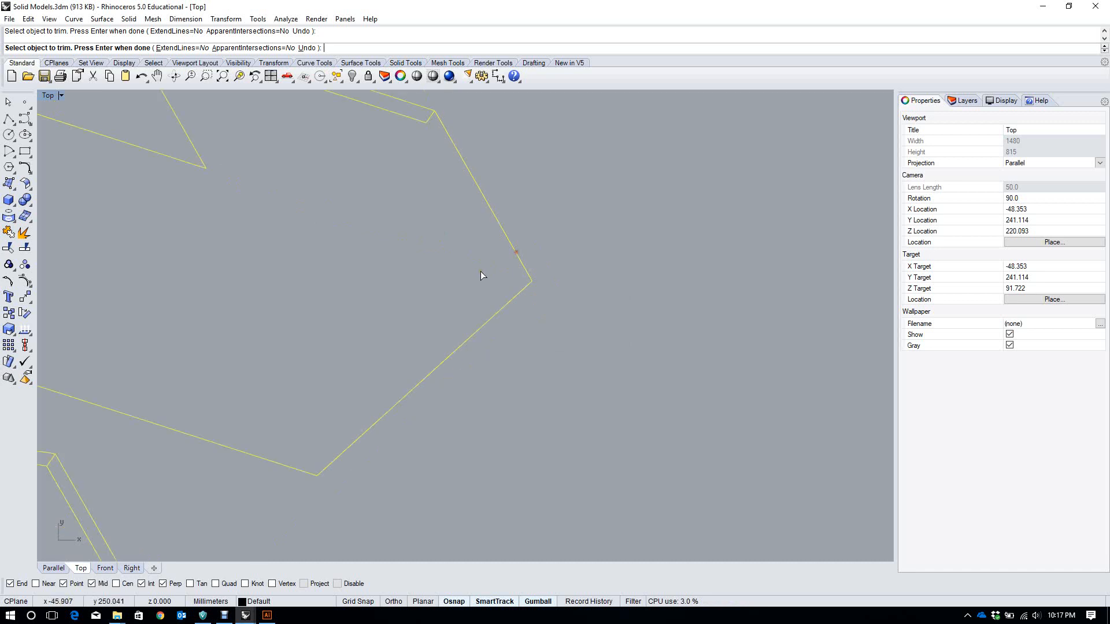
{"action": "scroll", "coordinate": [320, 134], "scroll_direction": "up", "scroll_amount": 5}
{"action": "scroll", "coordinate": [211, 157], "scroll_direction": "up", "scroll_amount": 2}
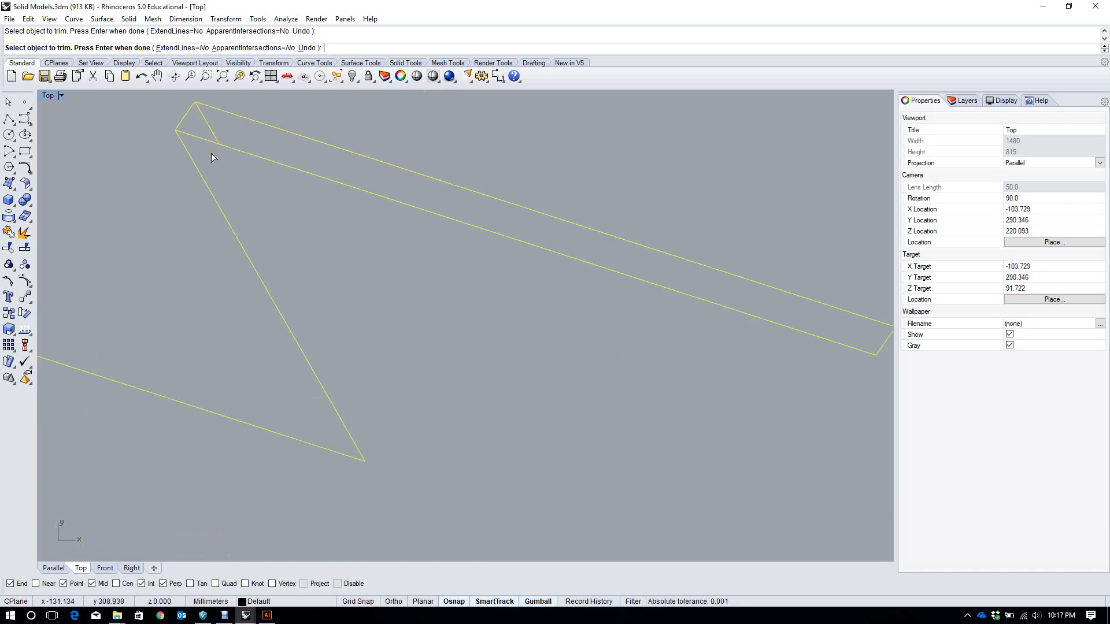
{"action": "left_click", "coordinate": [267, 157]}
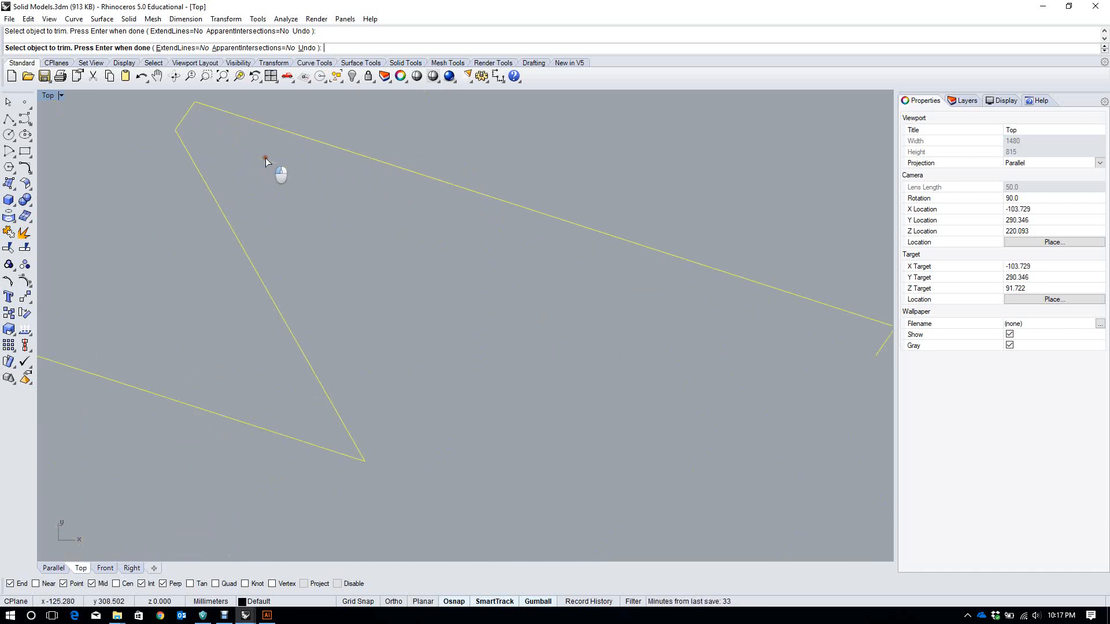
{"action": "scroll", "coordinate": [274, 182], "scroll_direction": "down", "scroll_amount": 3}
{"action": "left_click", "coordinate": [528, 242]}
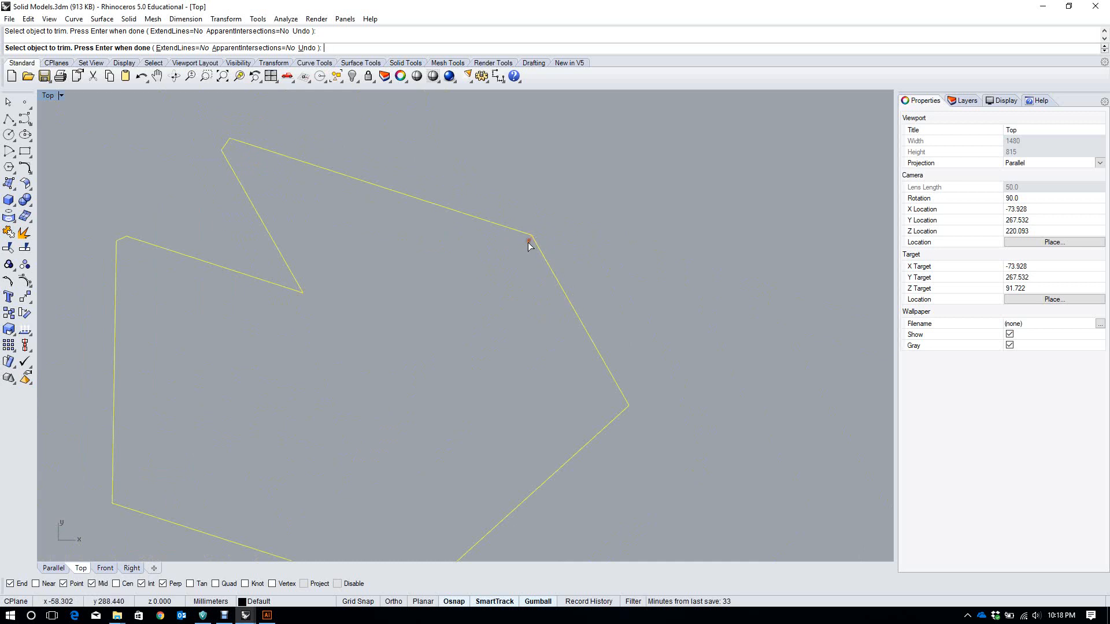
{"action": "key", "text": "Return"}
{"action": "scroll", "coordinate": [528, 240], "scroll_direction": "down", "scroll_amount": 5}
{"action": "right_click_drag", "start_coordinate": [528, 245], "coordinate": [576, 239]}
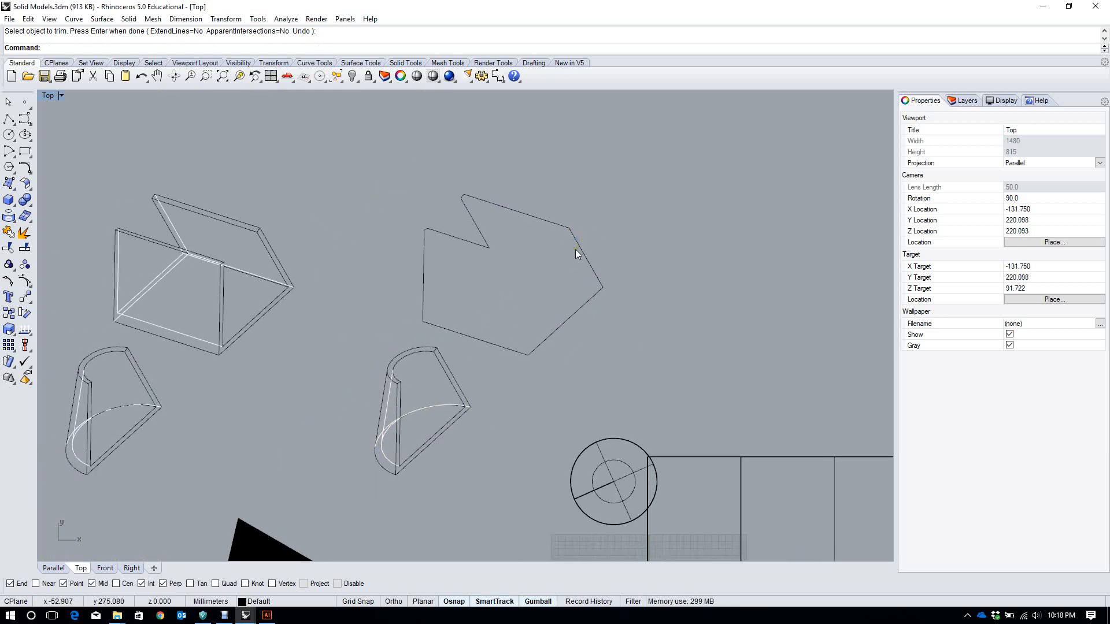
Delete the new 2D drawing and its trimmed copy, including the leftover arc pieces
{"action": "scroll", "coordinate": [572, 237], "scroll_direction": "down", "scroll_amount": 3}
{"action": "left_click_drag", "start_coordinate": [374, 380], "coordinate": [307, 341]}
{"action": "key", "text": "Delete"}
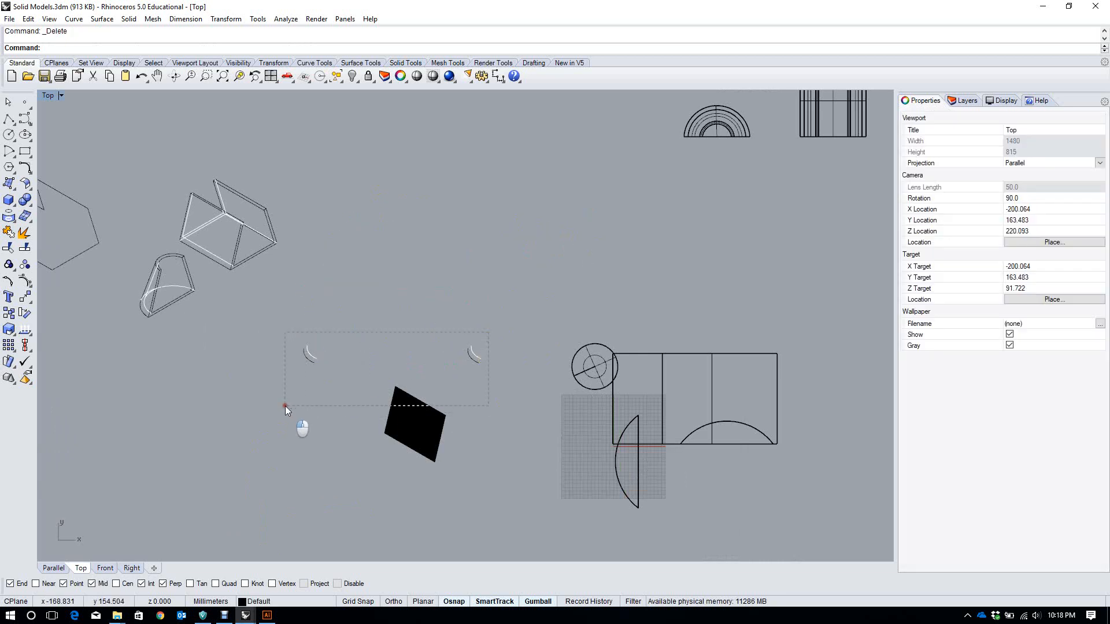
{"action": "left_click_drag", "start_coordinate": [286, 405], "coordinate": [285, 405]}
{"action": "key", "text": "Delete"}
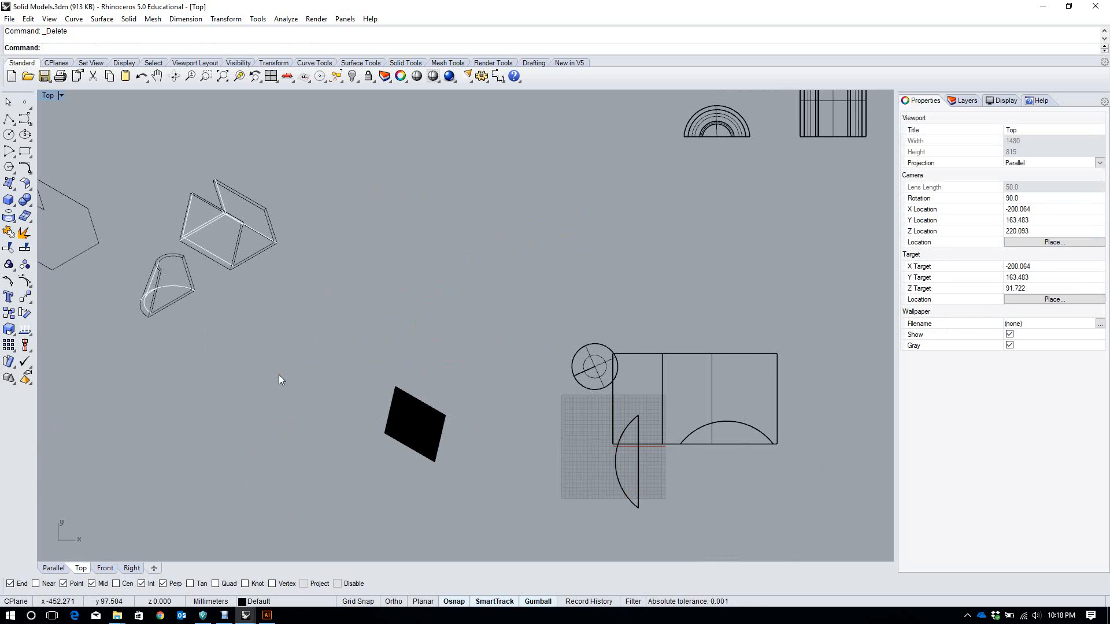
Select all curves of the earlier 2D drawings and their boundary outlines, and switch to Adobe Illustrator
{"action": "scroll", "coordinate": [411, 356], "scroll_direction": "down", "scroll_amount": 6}
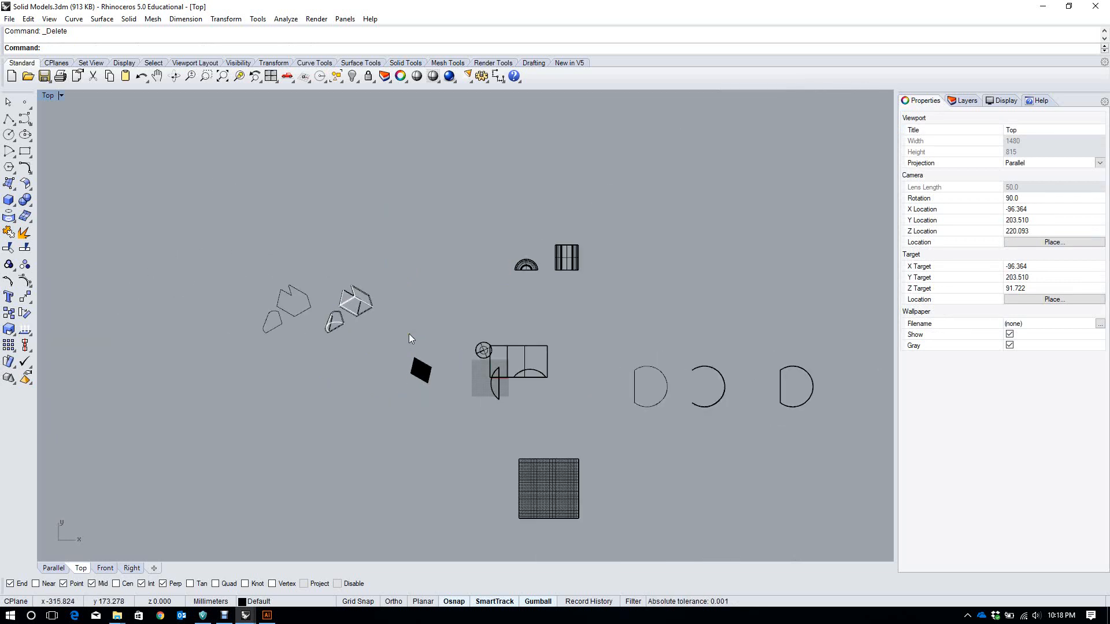
{"action": "scroll", "coordinate": [409, 336], "scroll_direction": "up", "scroll_amount": 4}
{"action": "left_click_drag", "start_coordinate": [419, 354], "coordinate": [138, 277]}
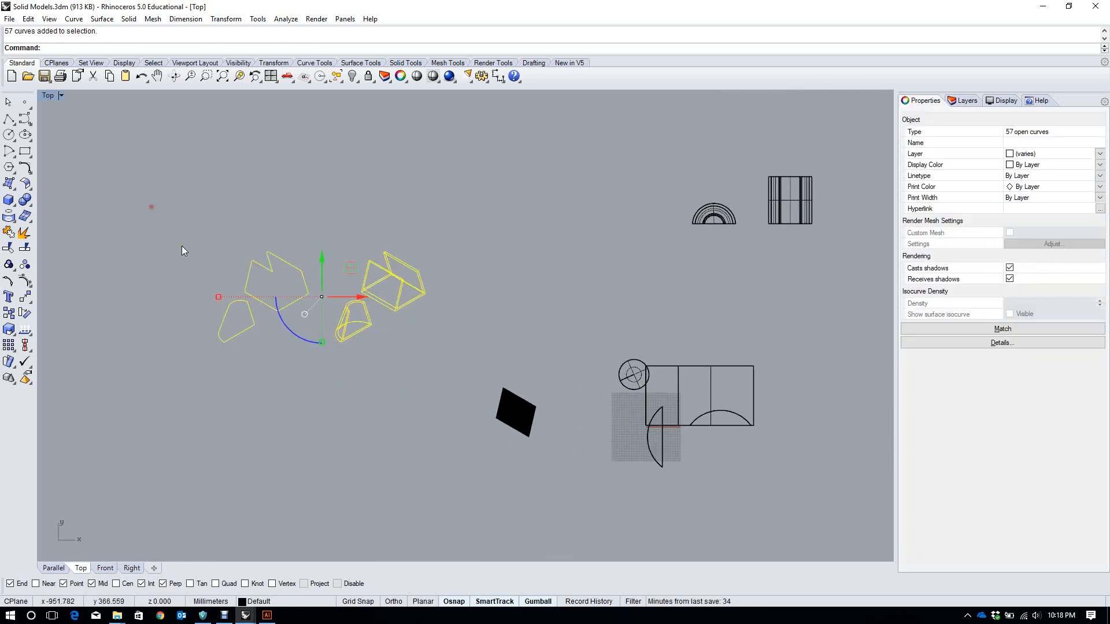
{"action": "left_click", "coordinate": [274, 619]}
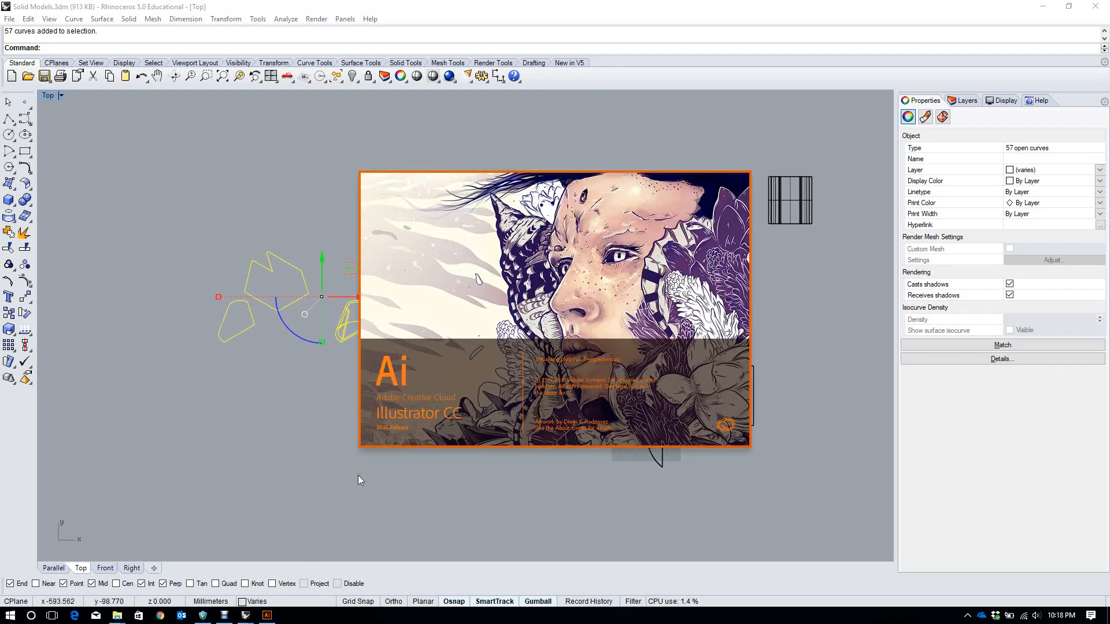
Deselect the curves and look over the 2D drawings in the Top view and the solids in the Parallel view
{"action": "right_click_drag", "start_coordinate": [358, 475], "coordinate": [318, 468]}
{"action": "right_click_drag", "start_coordinate": [355, 426], "coordinate": [272, 474]}
{"action": "left_click", "coordinate": [318, 340]}
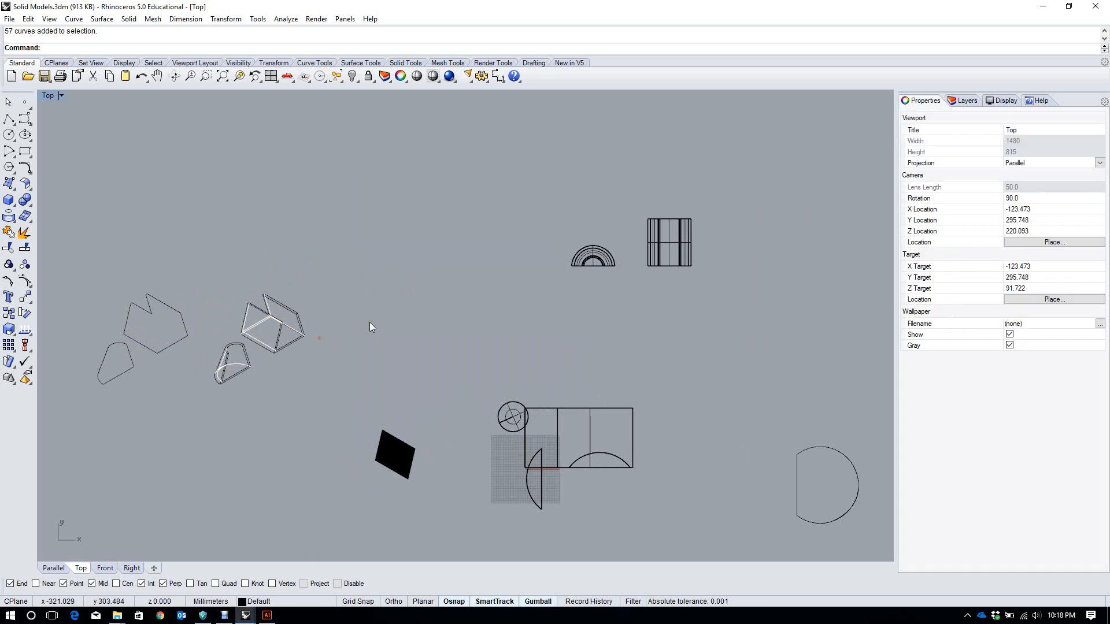
{"action": "right_click_drag", "start_coordinate": [369, 323], "coordinate": [317, 363]}
{"action": "right_click_drag", "start_coordinate": [628, 286], "coordinate": [515, 282]}
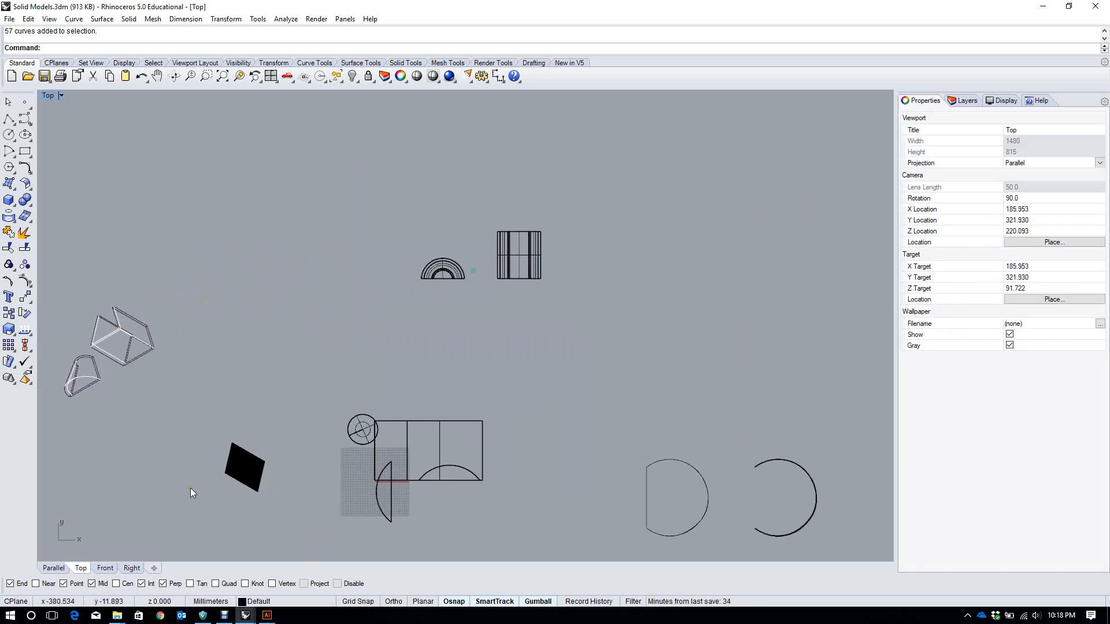
{"action": "scroll", "coordinate": [194, 470], "scroll_direction": "down", "scroll_amount": 6}
{"action": "scroll", "coordinate": [106, 550], "scroll_direction": "up", "scroll_amount": 2}
{"action": "left_click", "coordinate": [53, 568]}
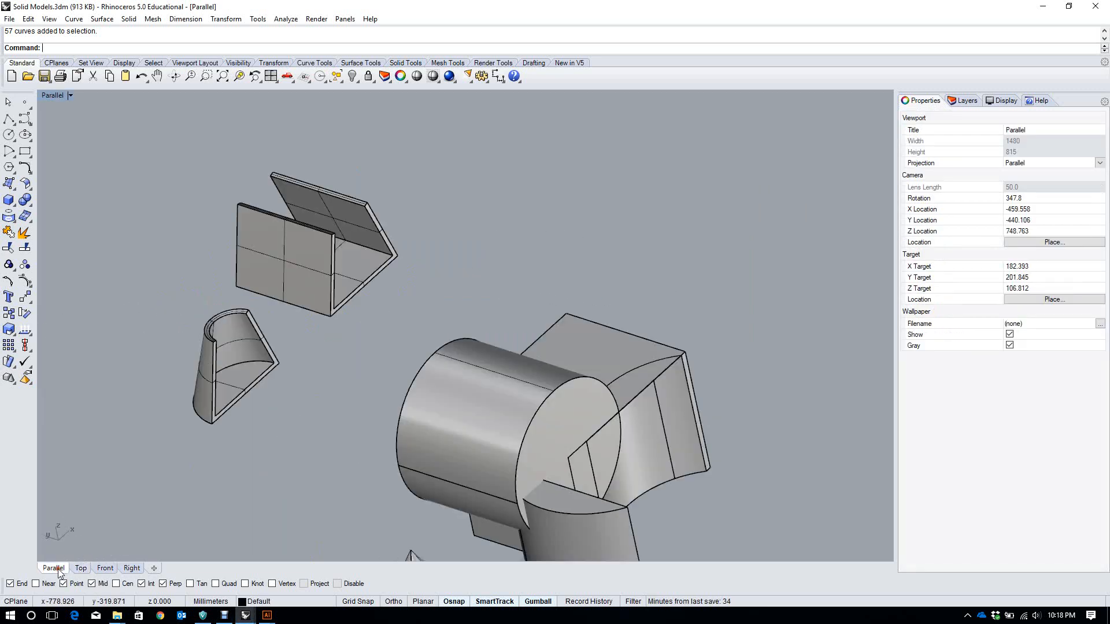
{"action": "scroll", "coordinate": [312, 372], "scroll_direction": "down", "scroll_amount": 3}
{"action": "mouse_move", "coordinate": [326, 368]}
{"action": "right_mouse_down"}
{"action": "mouse_move", "coordinate": [503, 381]}
{"action": "mouse_move", "coordinate": [531, 359]}
{"action": "mouse_move", "coordinate": [432, 228]}
{"action": "mouse_move", "coordinate": [372, 293]}
{"action": "mouse_move", "coordinate": [343, 379]}
{"action": "right_mouse_up"}
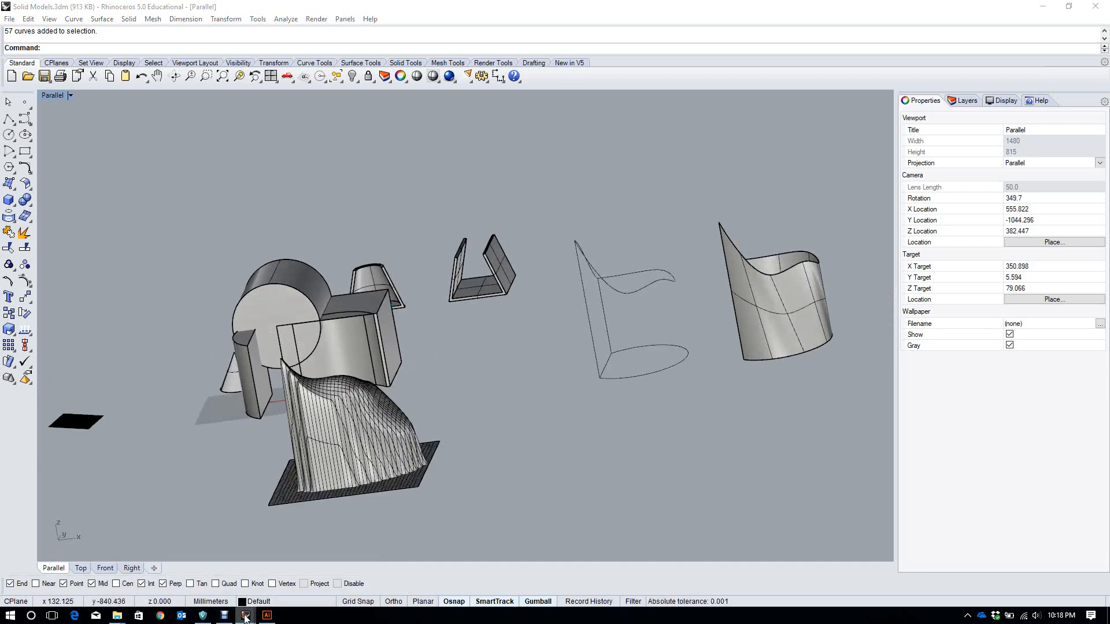
Switch to the untitled Rhino document that holds the row of curved solids and wireframe boxes
{"action": "mouse_move", "coordinate": [225, 616]}
{"action": "left_click", "coordinate": [275, 581]}
{"action": "scroll", "coordinate": [418, 435], "scroll_direction": "down", "scroll_amount": 9}
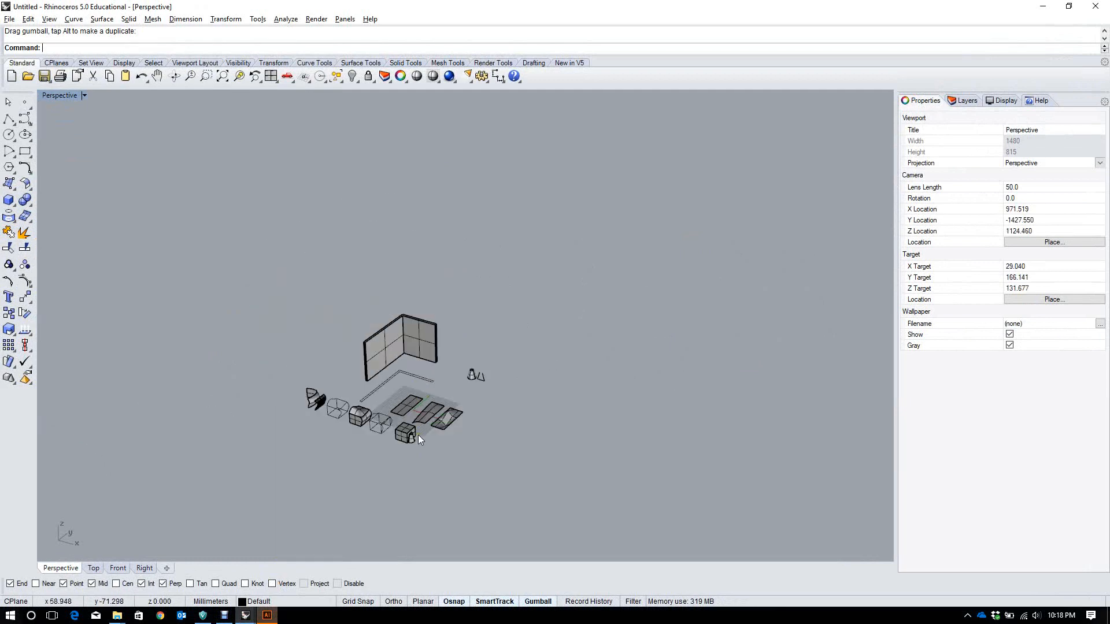
{"action": "scroll", "coordinate": [397, 425], "scroll_direction": "up", "scroll_amount": 14}
{"action": "right_click_drag", "start_coordinate": [397, 425], "coordinate": [482, 408]}
{"action": "scroll", "coordinate": [482, 408], "scroll_direction": "down", "scroll_amount": 6}
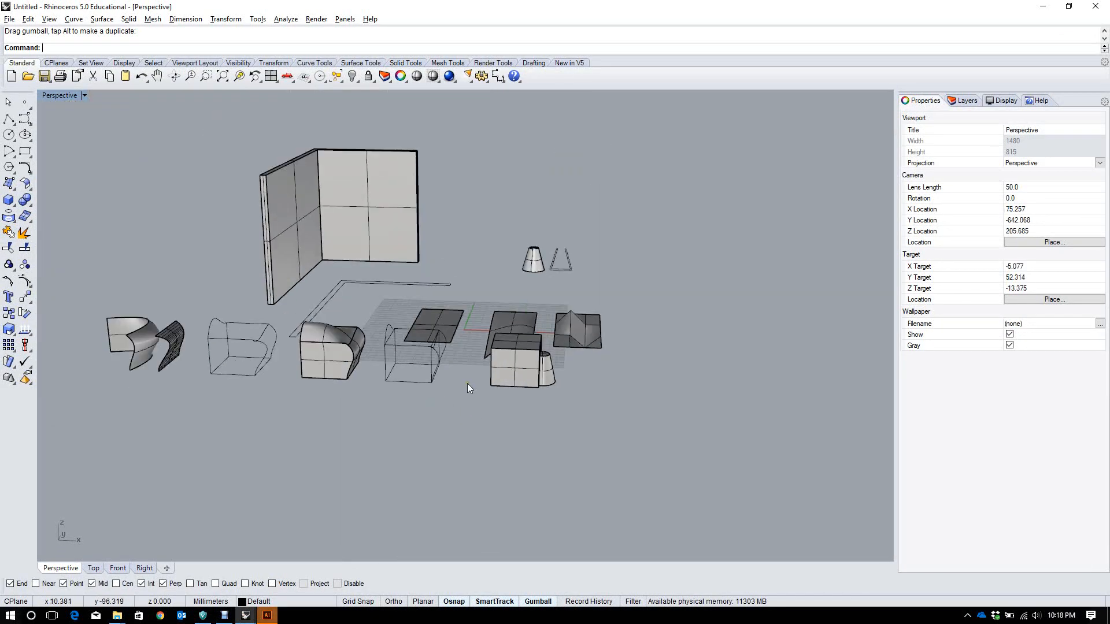
Move the closed curved-top solid forward along the Y axis, clear of the wireframes on either side
{"action": "left_click", "coordinate": [326, 361]}
{"action": "right_click_drag", "start_coordinate": [347, 351], "coordinate": [292, 373]}
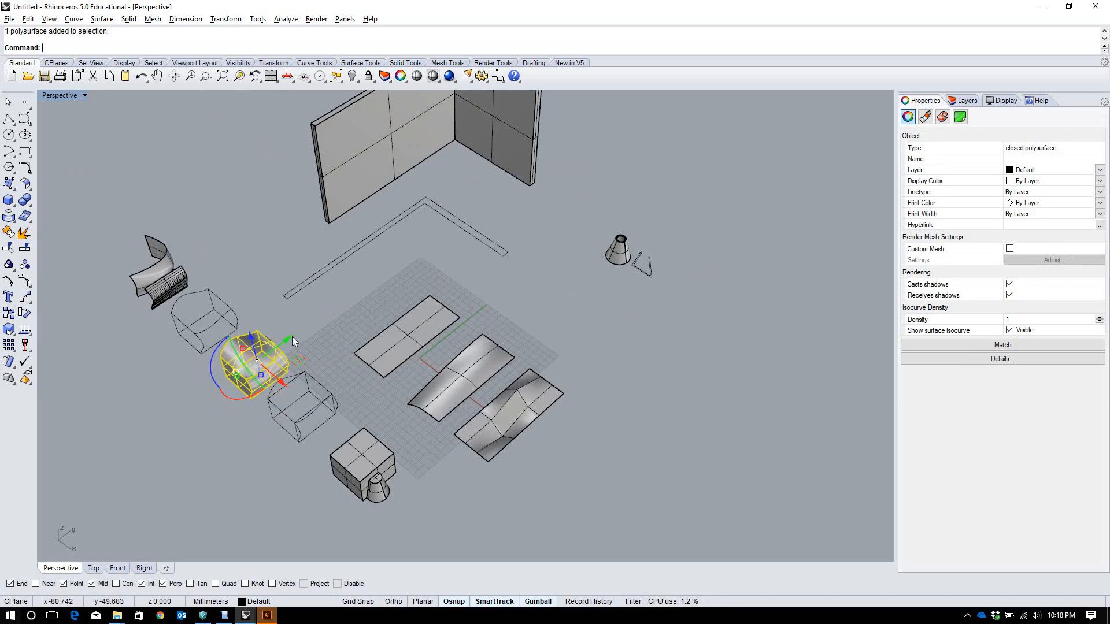
{"action": "left_click_drag", "start_coordinate": [292, 336], "coordinate": [230, 422]}
{"action": "type", "text": "zs"}
{"action": "key", "text": "Return"}
{"action": "right_click_drag", "start_coordinate": [228, 422], "coordinate": [197, 369]}
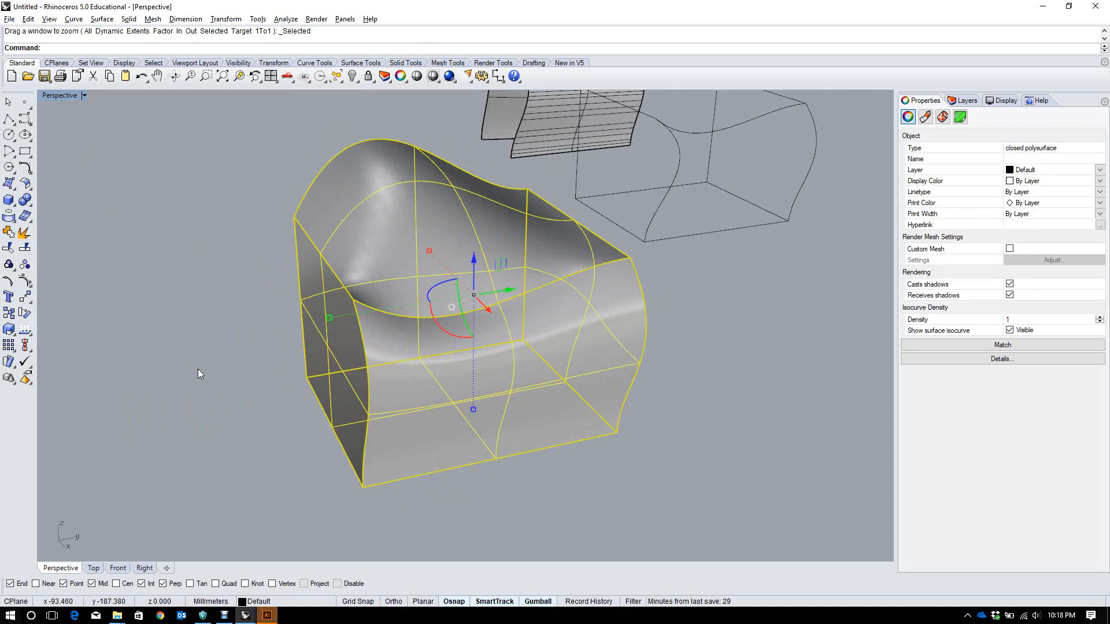
Contour the curved-top solid with horizontal planes from its bottom corner endpoint, setting the direction straight up in the Front view with Ortho on
{"action": "type", "text": "Cont"}
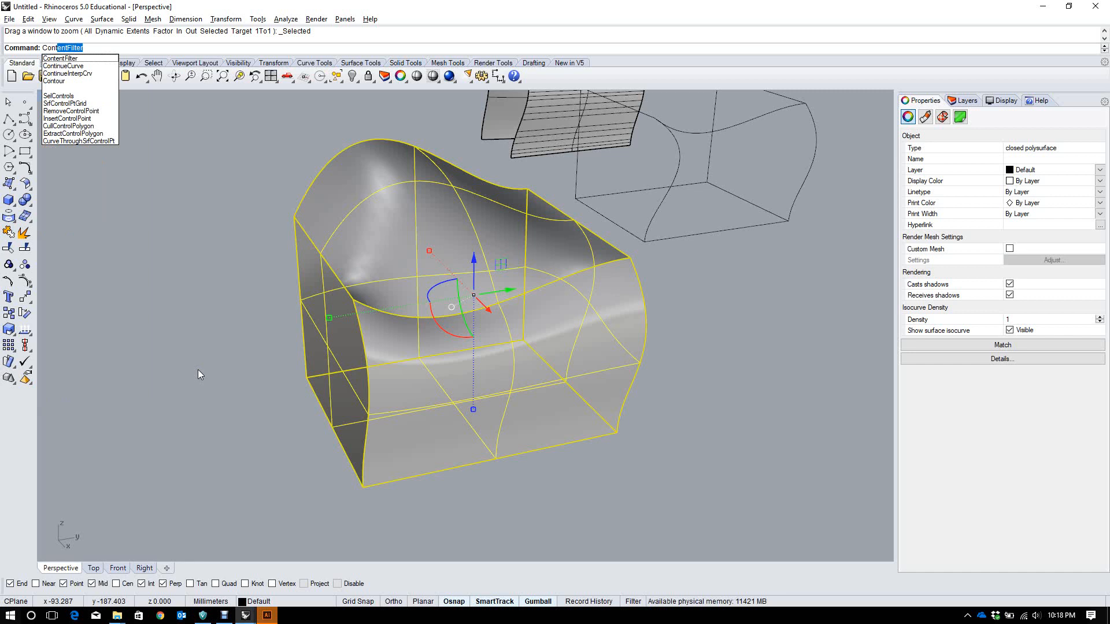
{"action": "type", "text": "o"}
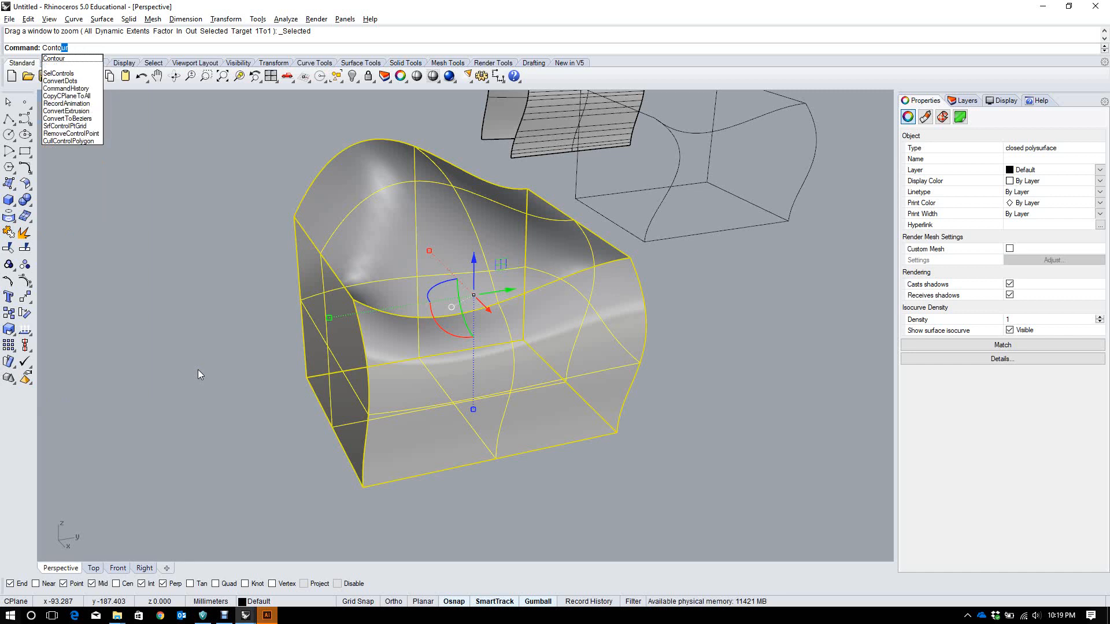
{"action": "key", "text": "Return"}
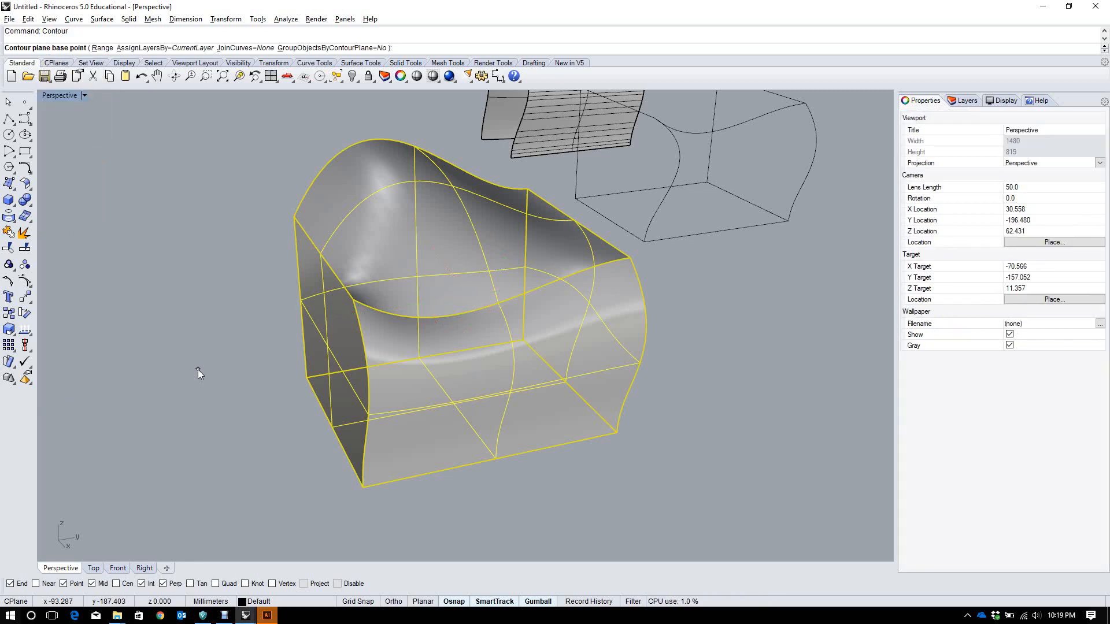
{"action": "scroll", "coordinate": [276, 406], "scroll_direction": "down", "scroll_amount": 5}
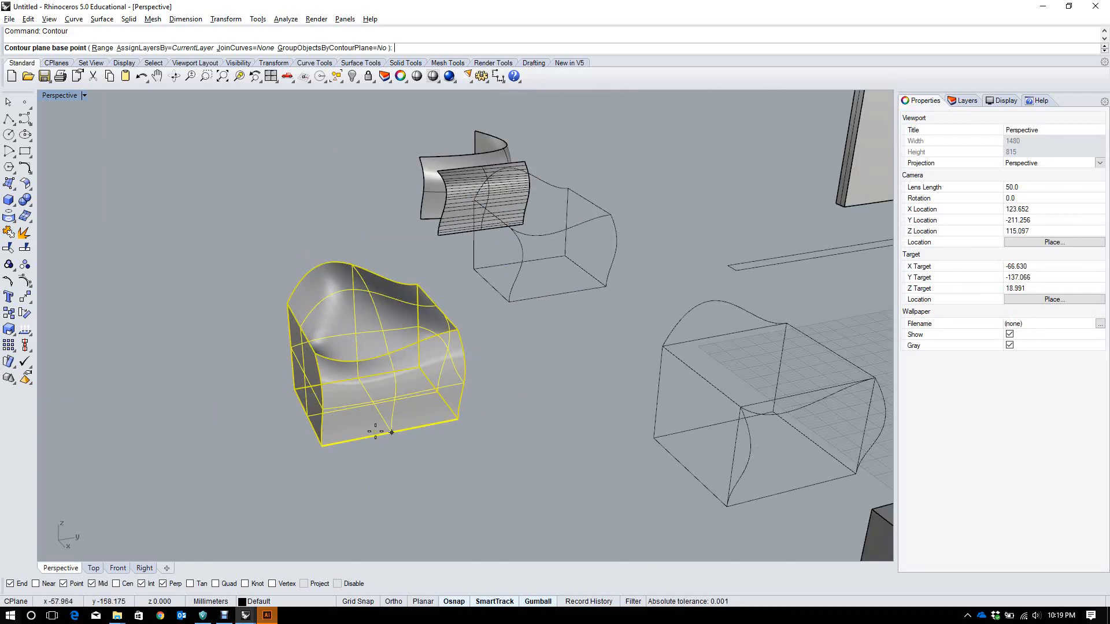
{"action": "scroll", "coordinate": [372, 426], "scroll_direction": "up", "scroll_amount": 2}
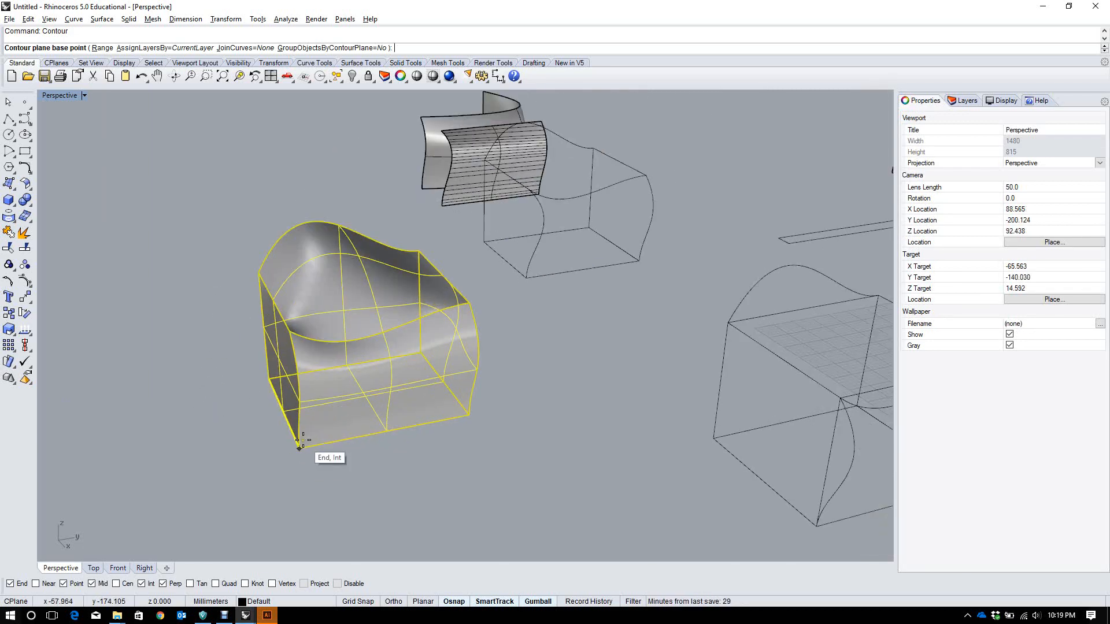
{"action": "left_click", "coordinate": [300, 446]}
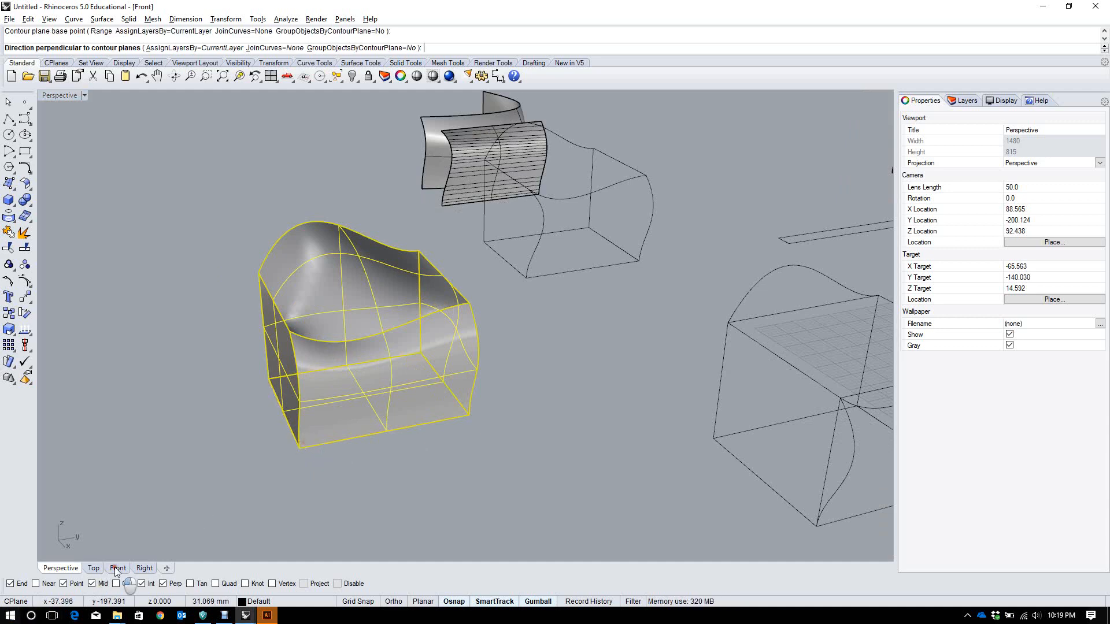
{"action": "left_click", "coordinate": [115, 567]}
{"action": "scroll", "coordinate": [593, 332], "scroll_direction": "down", "scroll_amount": 4}
{"action": "scroll", "coordinate": [593, 332], "scroll_direction": "up", "scroll_amount": 8}
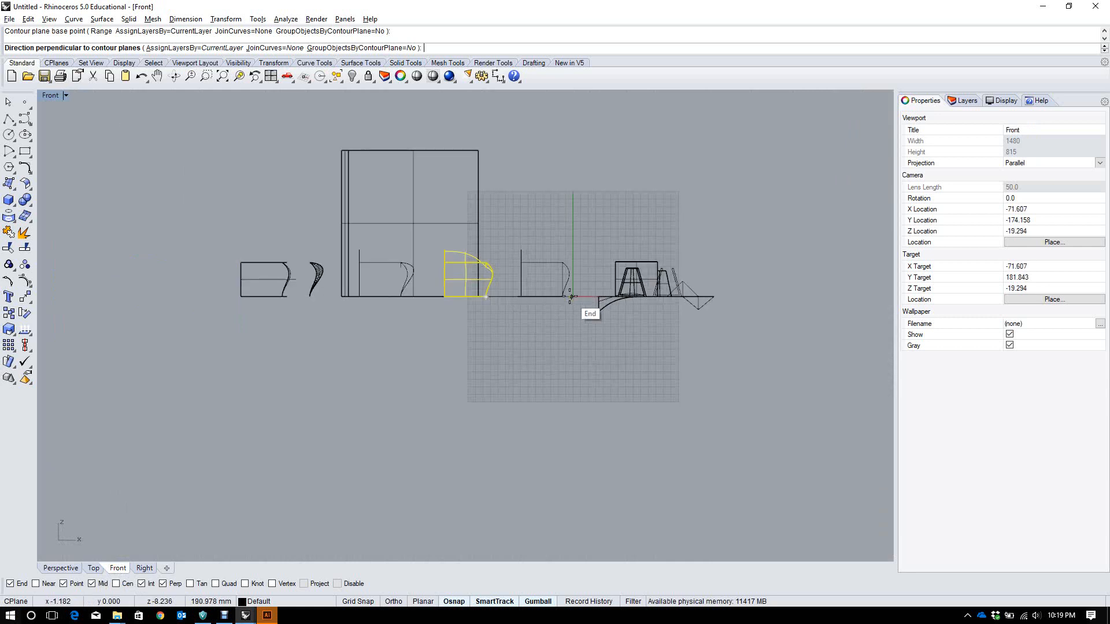
{"action": "key", "text": "F8"}
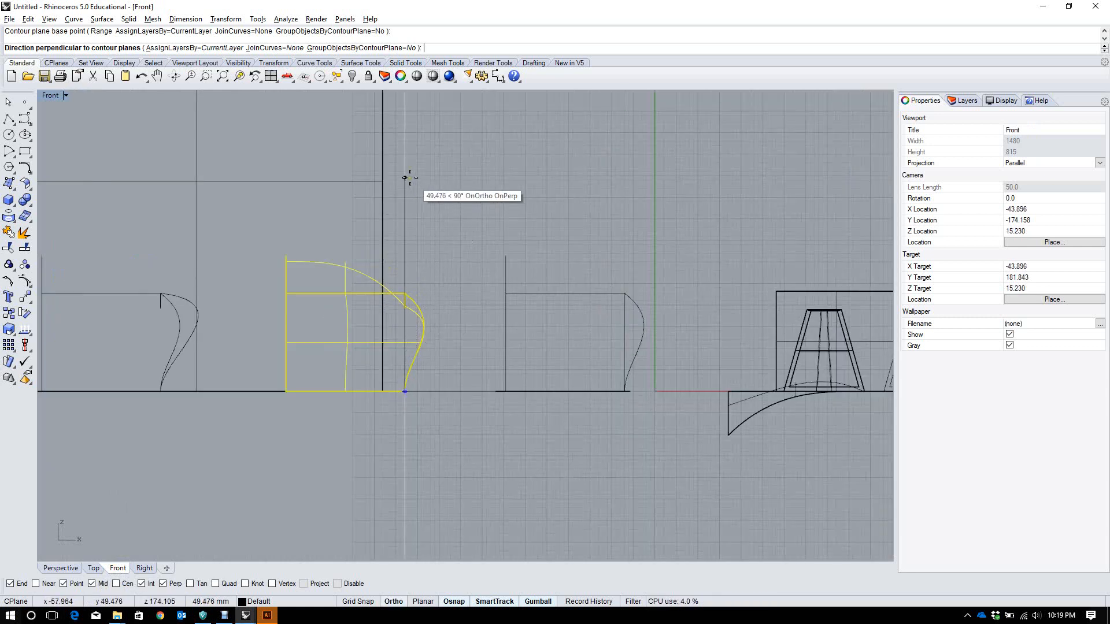
{"action": "left_click", "coordinate": [405, 164], "text": "shift"}
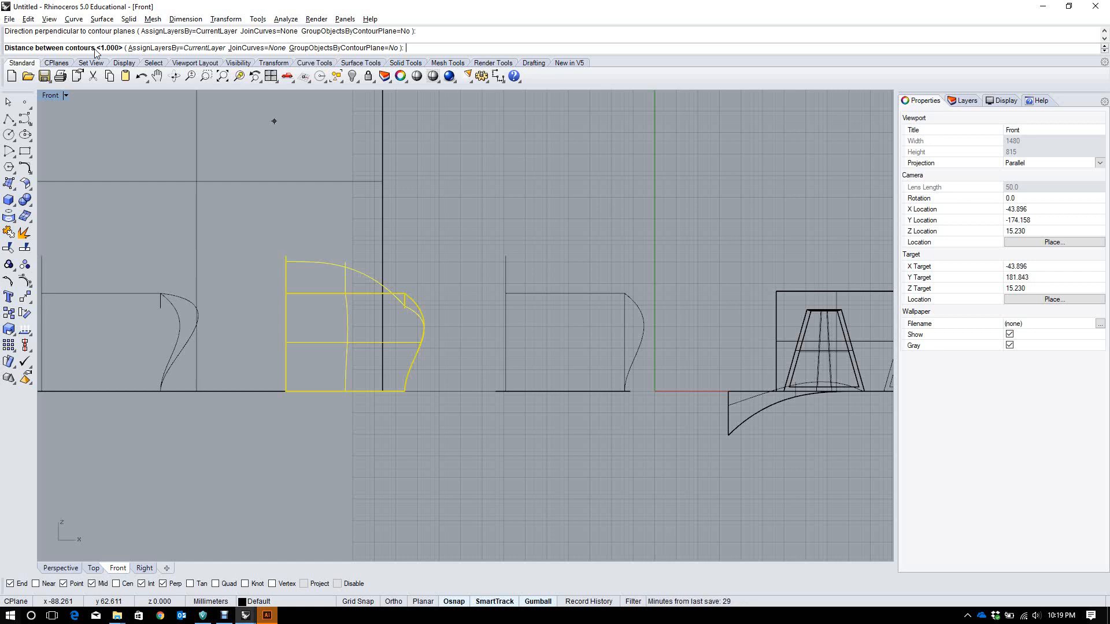
{"action": "key", "text": "Return"}
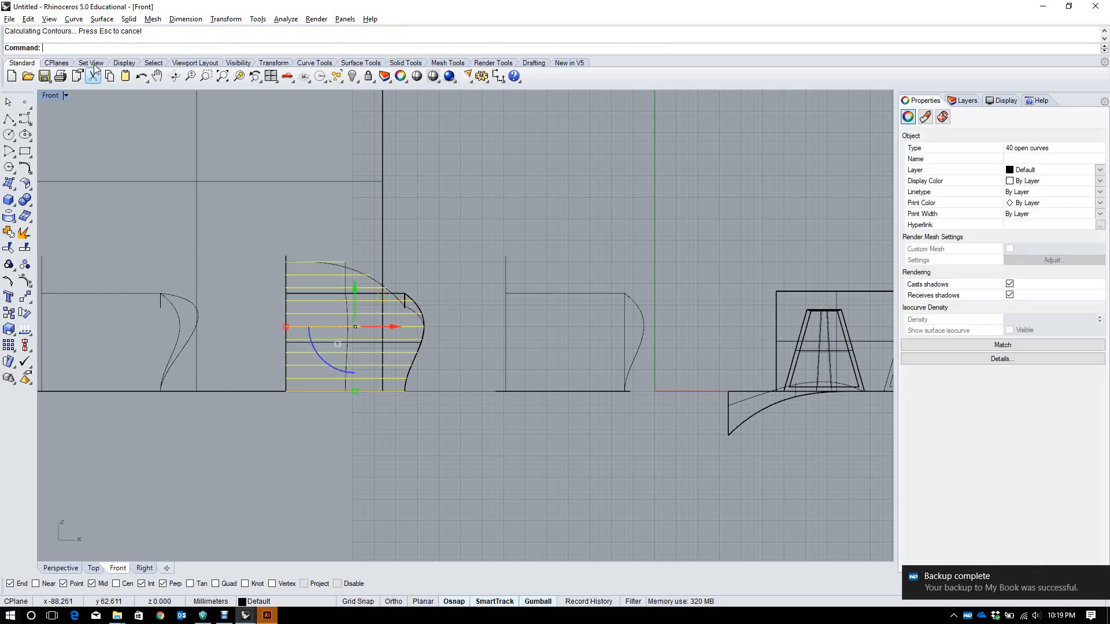
Move the contour curves along the X axis into the empty space beside the solid
{"action": "scroll", "coordinate": [241, 250], "scroll_direction": "up", "scroll_amount": 1}
{"action": "scroll", "coordinate": [243, 246], "scroll_direction": "up", "scroll_amount": 1}
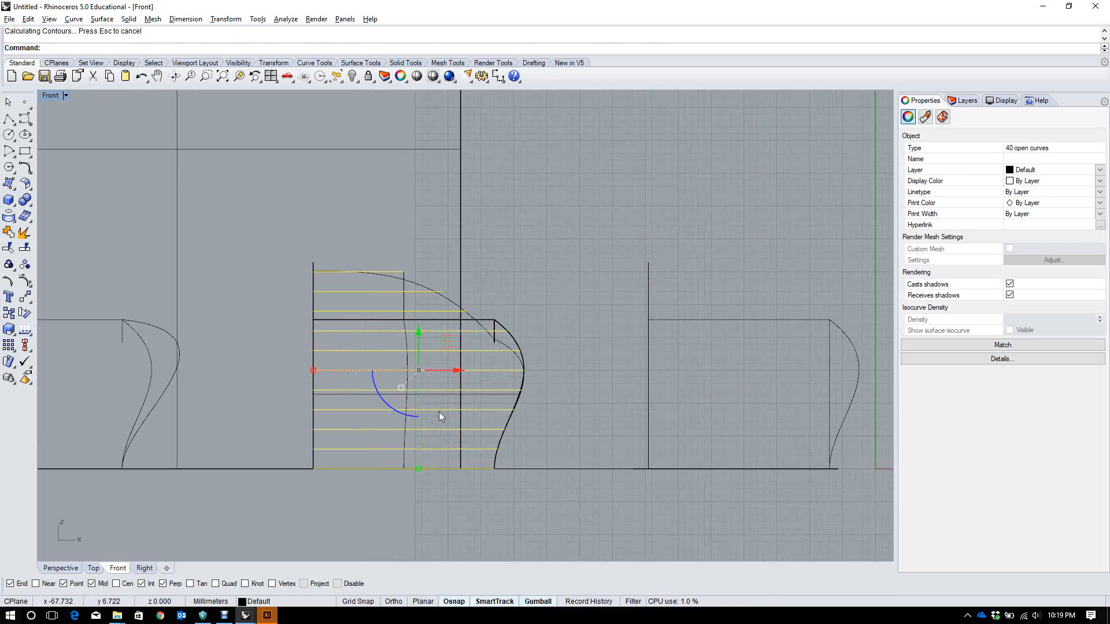
{"action": "left_click", "coordinate": [60, 568]}
{"action": "right_click_drag", "start_coordinate": [312, 422], "coordinate": [445, 365]}
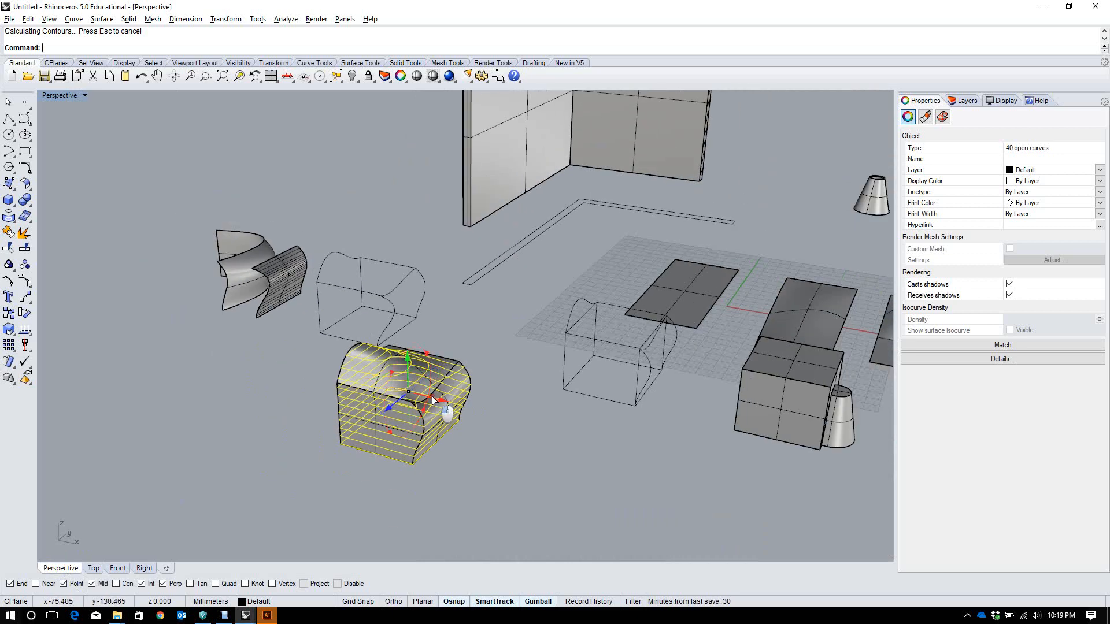
{"action": "left_click_drag", "start_coordinate": [433, 396], "coordinate": [239, 397]}
{"action": "key", "text": "ctrl+z"}
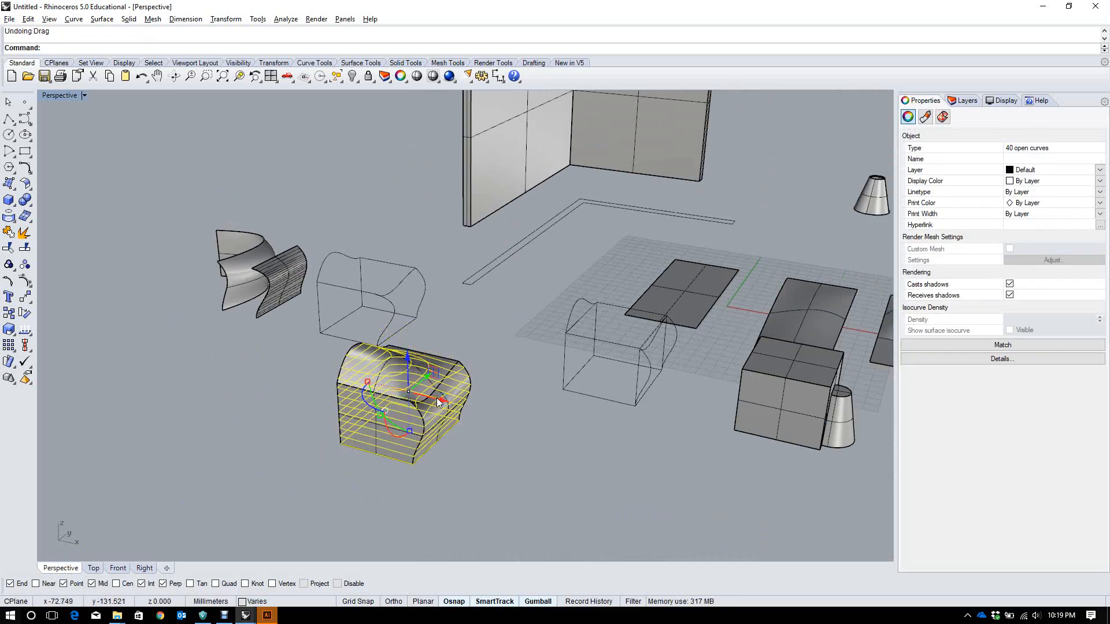
{"action": "left_click_drag", "start_coordinate": [436, 398], "coordinate": [162, 387]}
{"action": "type", "text": "zs"}
{"action": "key", "text": "Return"}
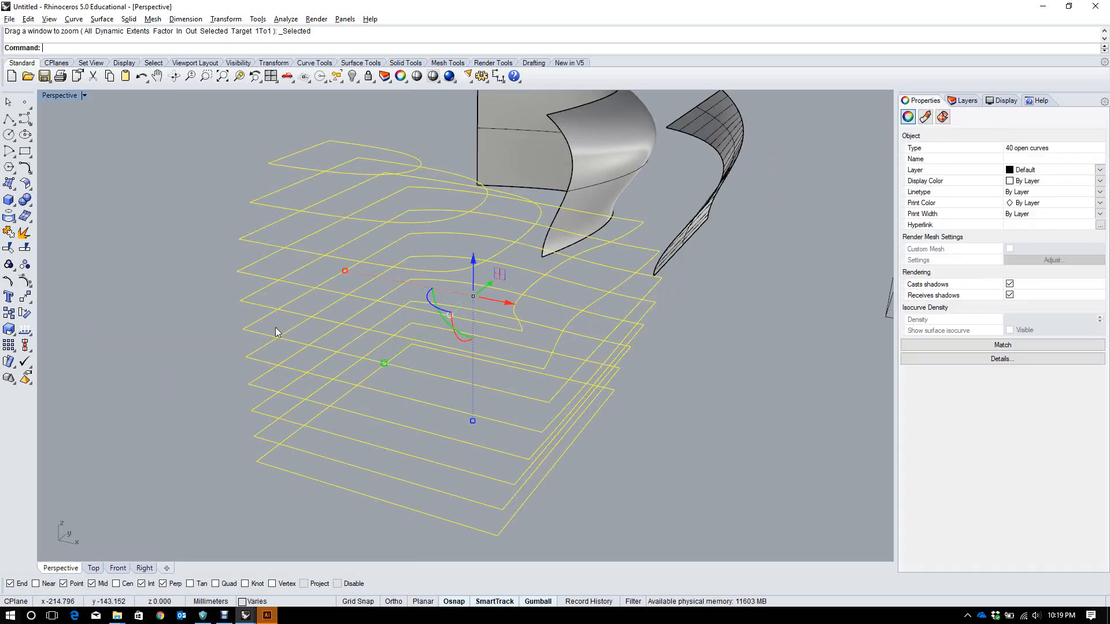
Check the topmost contour curve, and join all the contour segments into closed outlines
{"action": "right_click_drag", "start_coordinate": [276, 328], "coordinate": [403, 200]}
{"action": "key", "text": "Escape"}
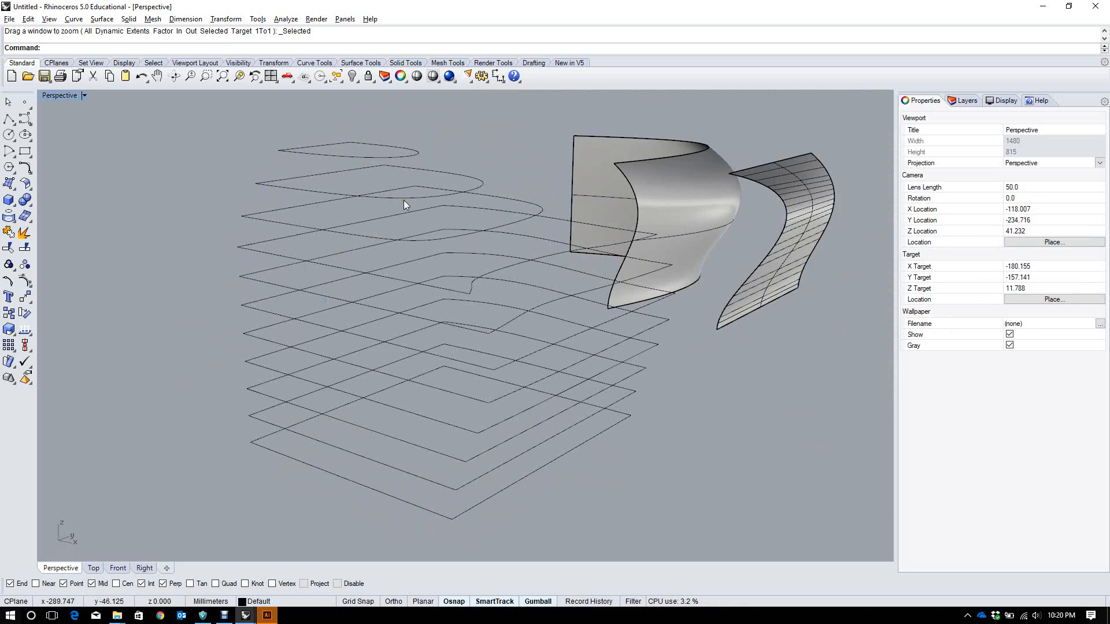
{"action": "left_click", "coordinate": [396, 158]}
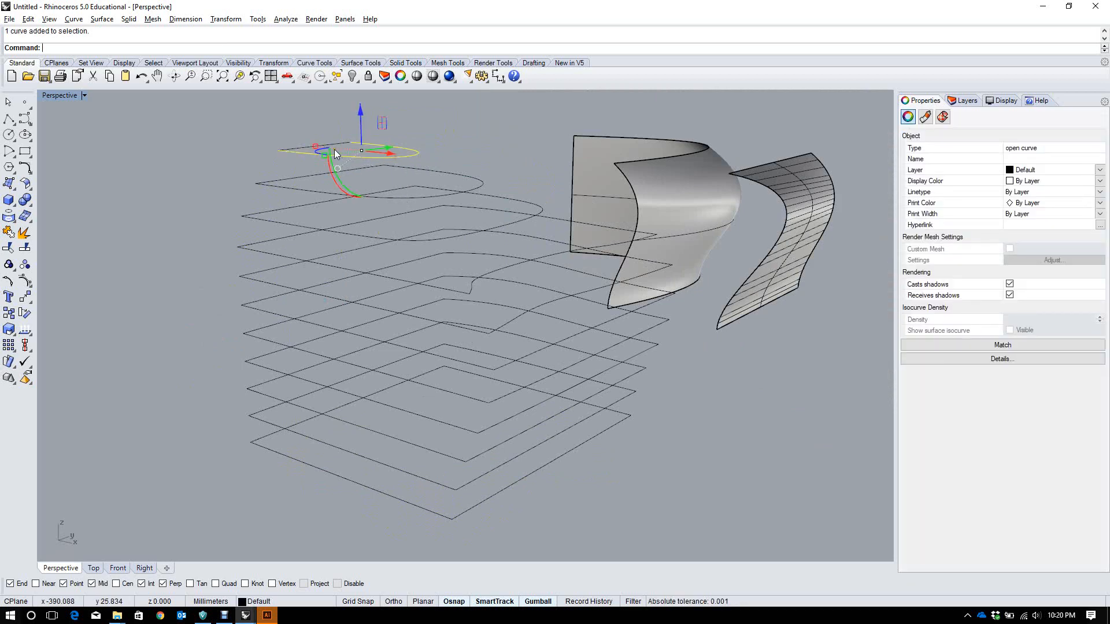
{"action": "scroll", "coordinate": [366, 286], "scroll_direction": "down", "scroll_amount": 5}
{"action": "right_click_drag", "start_coordinate": [403, 328], "coordinate": [316, 308]}
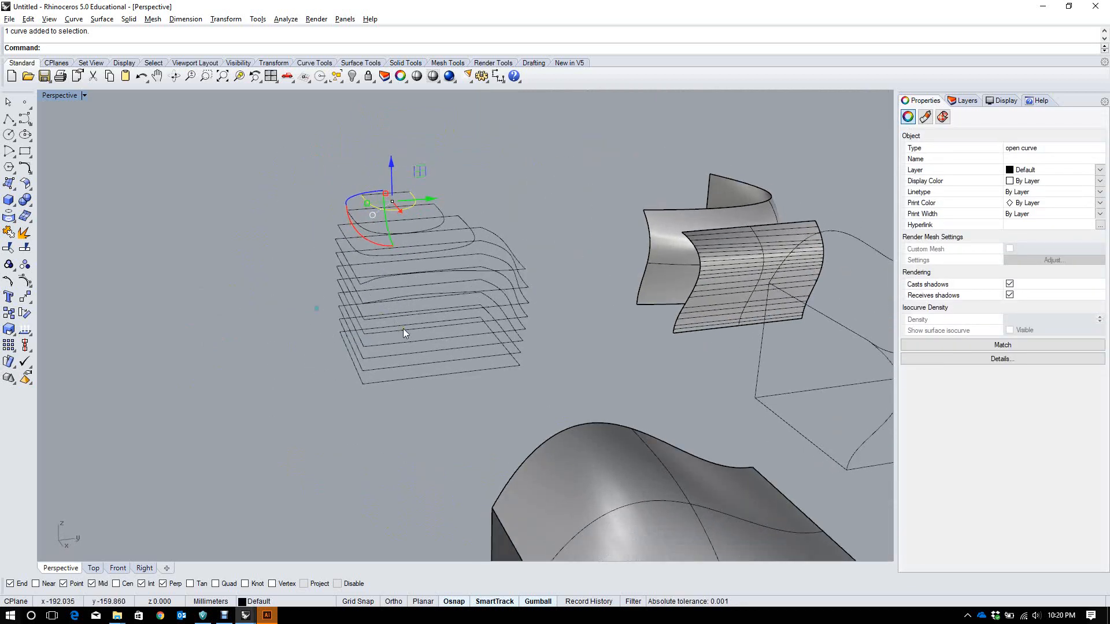
{"action": "left_click", "coordinate": [501, 394]}
{"action": "left_click_drag", "start_coordinate": [530, 396], "coordinate": [301, 154]}
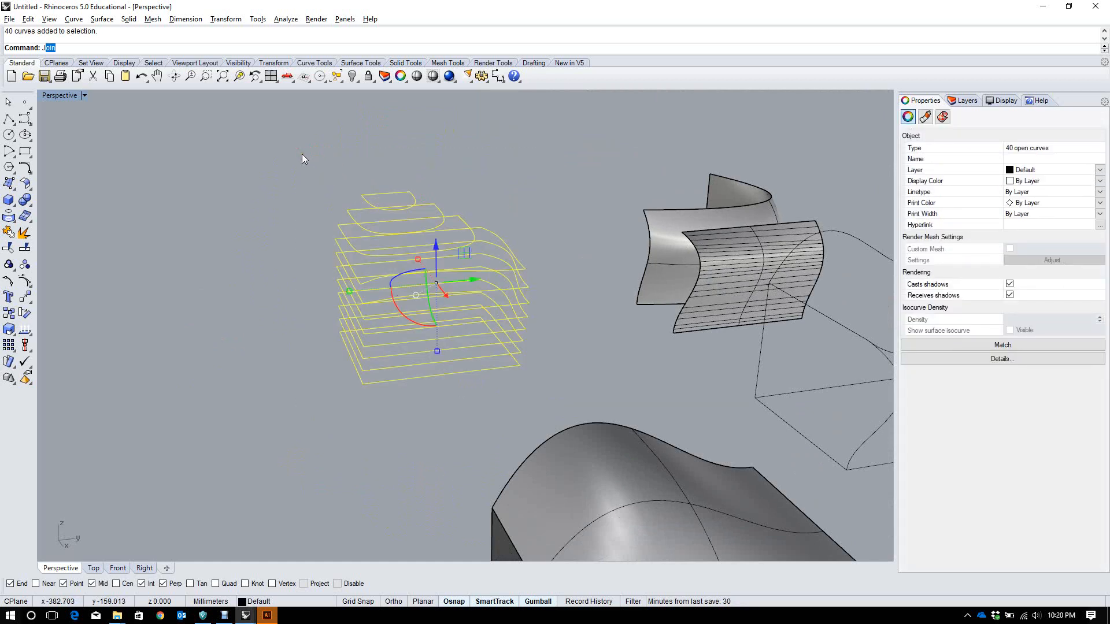
{"action": "key", "text": "Return"}
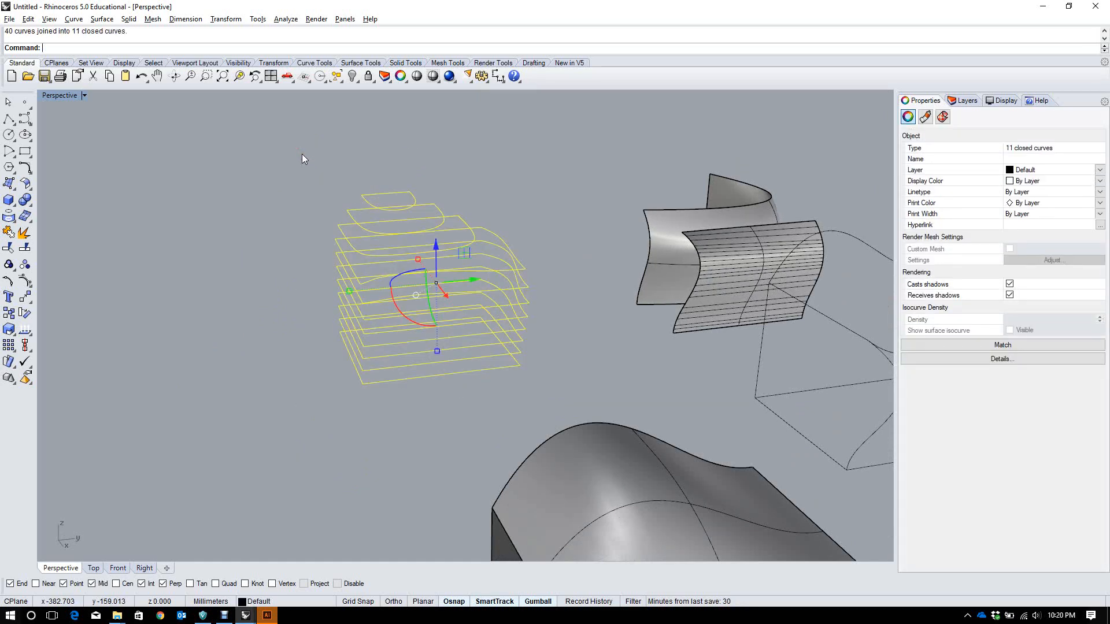
Move the topmost closed contour sideways out of the stack
{"action": "left_click", "coordinate": [409, 187]}
{"action": "left_click", "coordinate": [411, 195]}
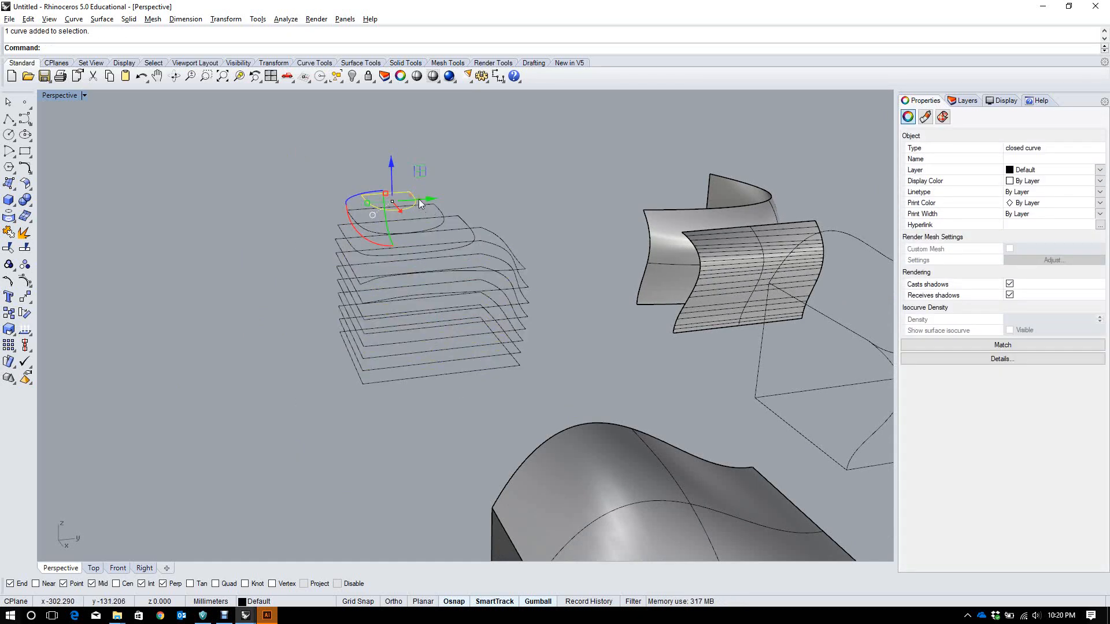
{"action": "mouse_move", "coordinate": [401, 212]}
{"action": "right_mouse_down"}
{"action": "mouse_move", "coordinate": [334, 191]}
{"action": "mouse_move", "coordinate": [409, 219]}
{"action": "right_mouse_up"}
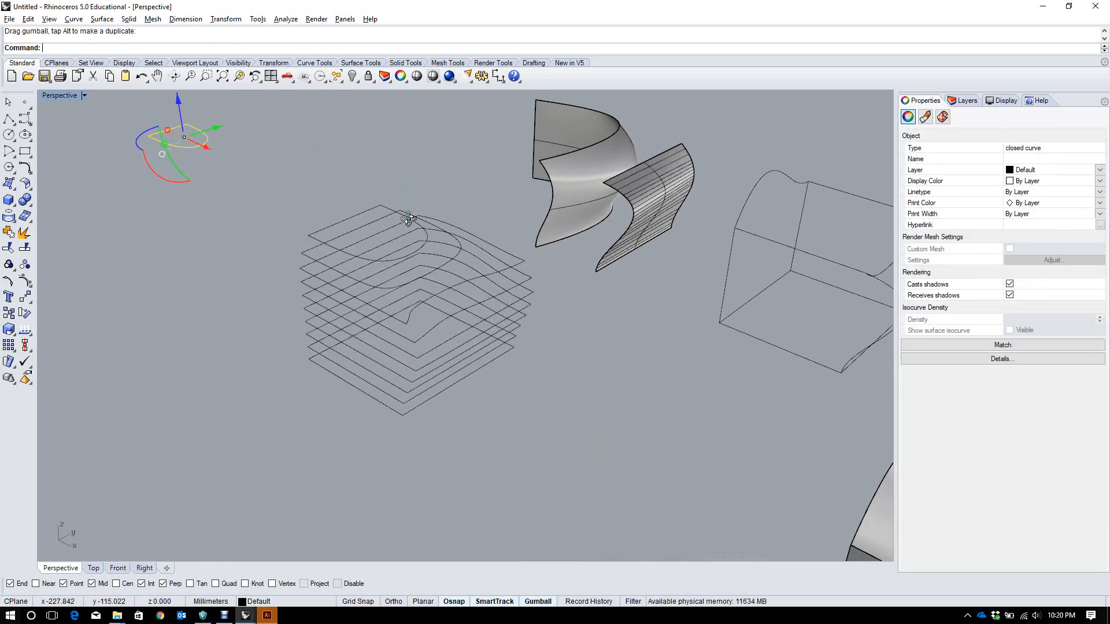
Move the second contour from the top out of the stack, placing it next to the first one
{"action": "left_click", "coordinate": [366, 203]}
{"action": "left_click", "coordinate": [368, 208]}
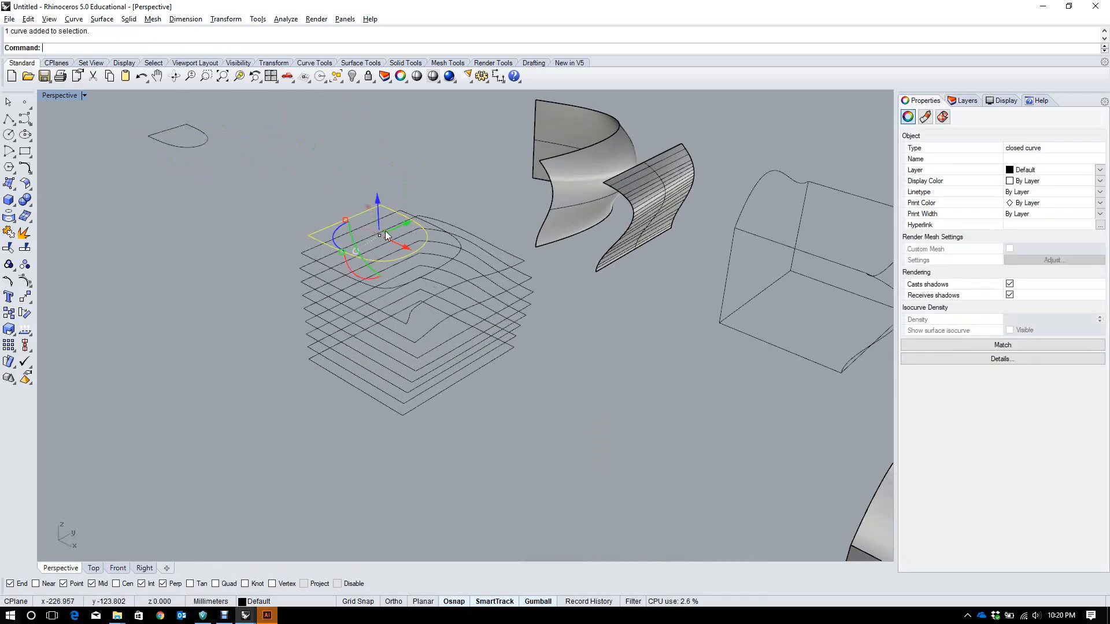
{"action": "left_click_drag", "start_coordinate": [400, 244], "coordinate": [278, 208]}
{"action": "right_click_drag", "start_coordinate": [278, 208], "coordinate": [237, 197]}
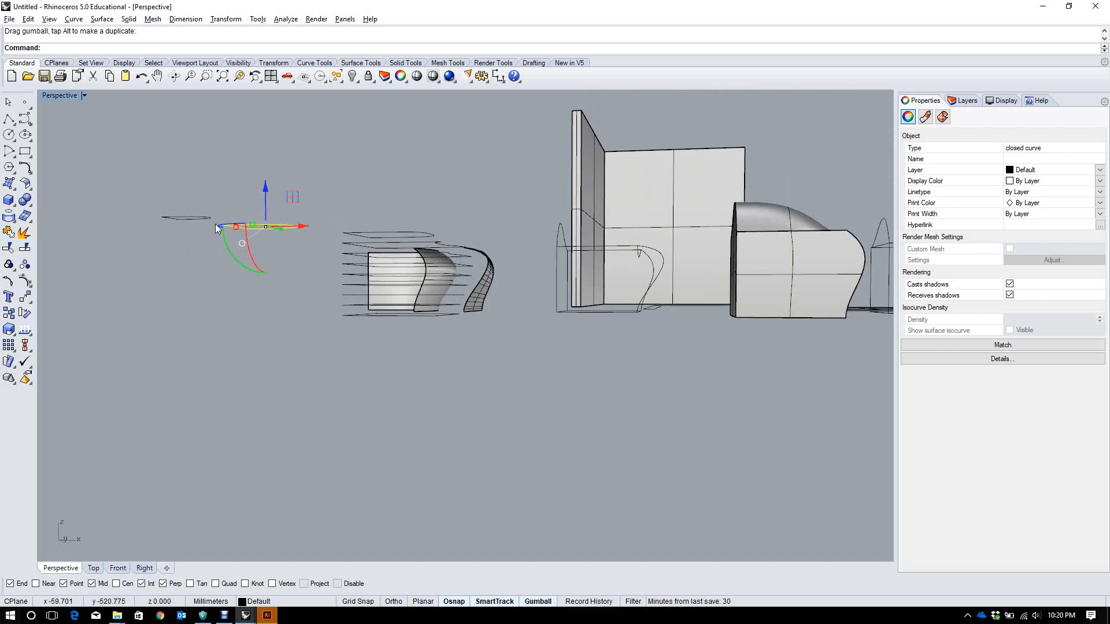
Lower the two separated contours vertically, one after the other, towards the level of the stack's base
{"action": "right_click_drag", "start_coordinate": [216, 224], "coordinate": [284, 264]}
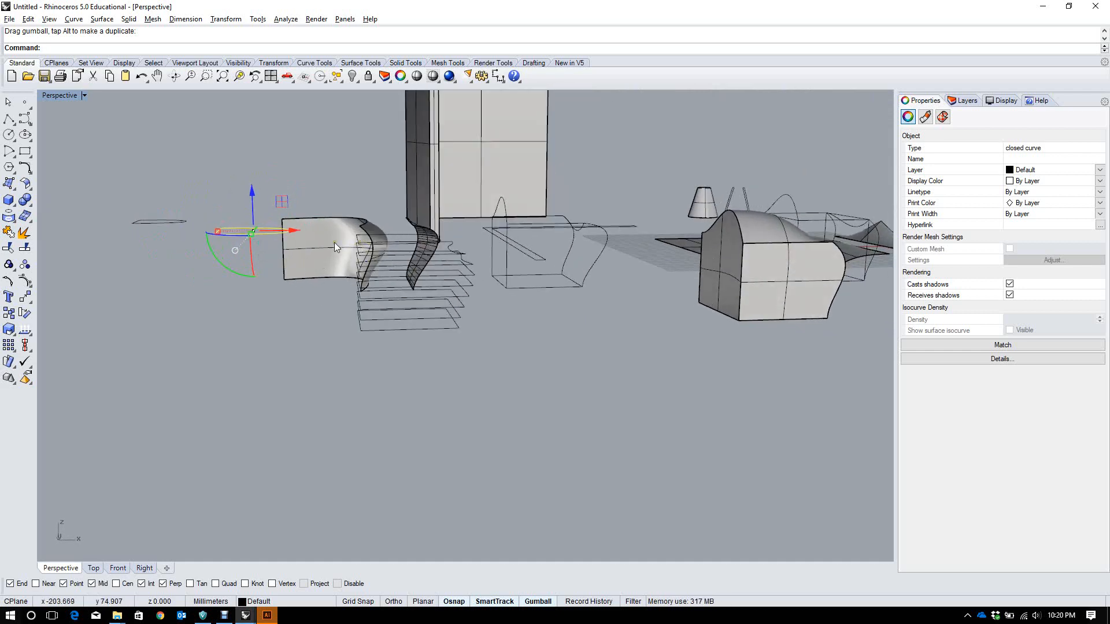
{"action": "left_click", "coordinate": [175, 217]}
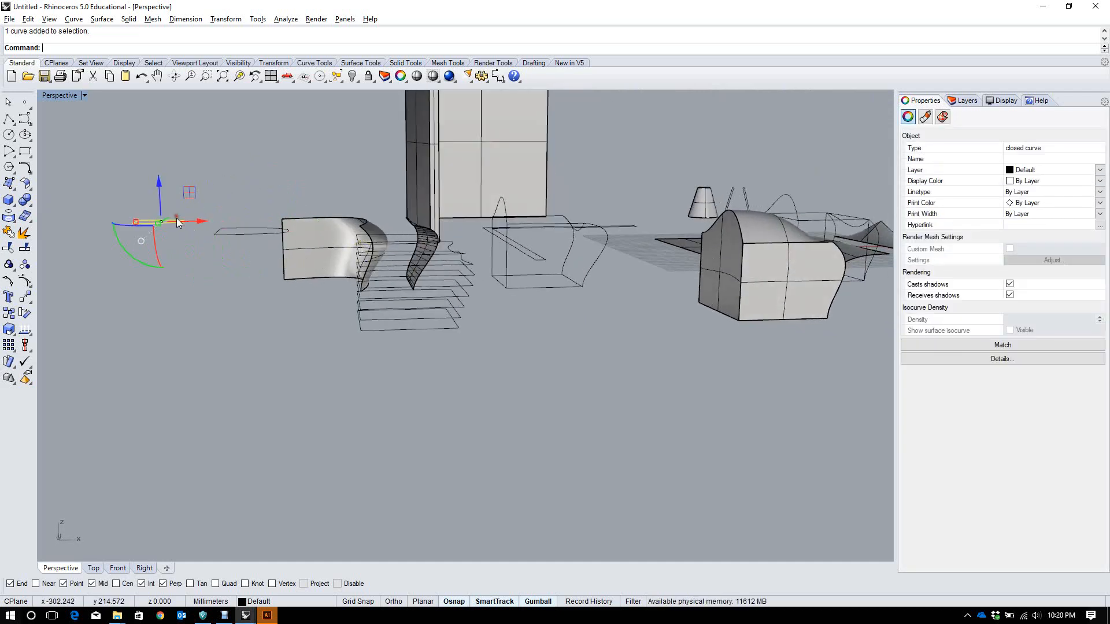
{"action": "left_click_drag", "start_coordinate": [163, 183], "coordinate": [173, 302]}
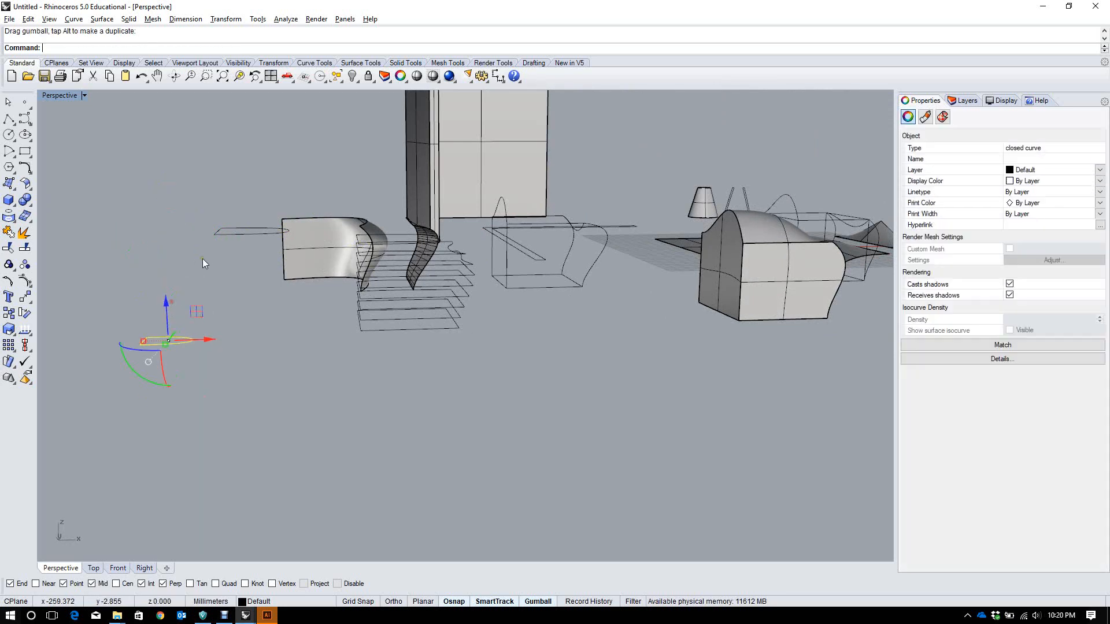
{"action": "left_click", "coordinate": [224, 234]}
{"action": "left_click_drag", "start_coordinate": [252, 208], "coordinate": [218, 306]}
Undo the vertical moves of both contours and the second contour's move out of the stack
{"action": "key", "text": "ctrl+z"}
{"action": "key", "text": "ctrl+z"}
{"action": "key", "text": "ctrl+z"}
{"action": "key", "text": "ctrl+z"}
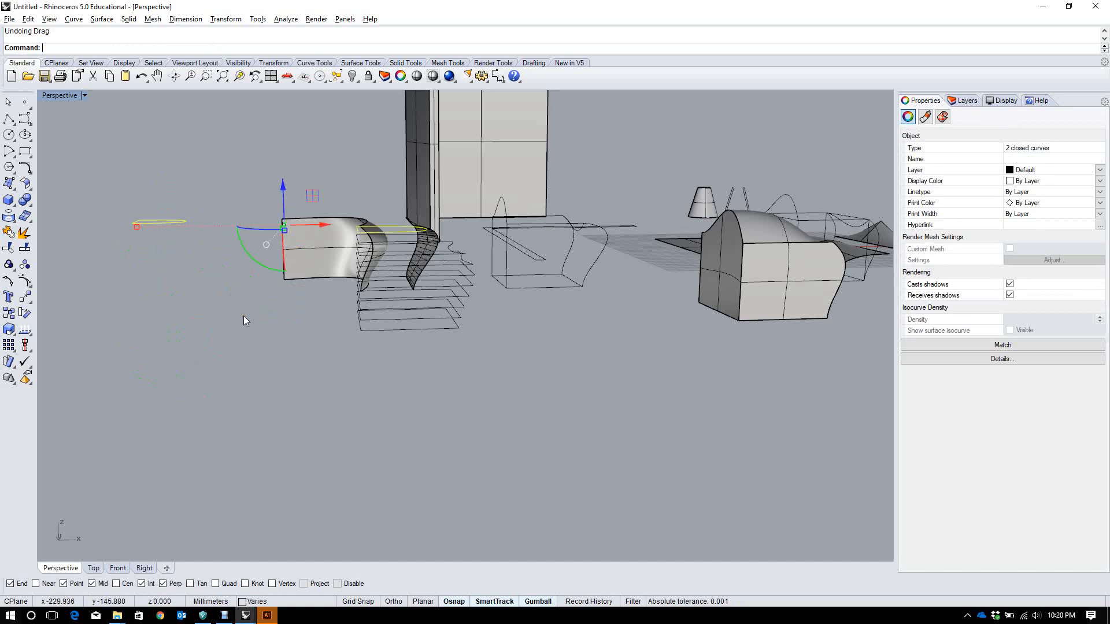
Begin a Shear of the whole stack of eleven contours, with its origin at a corner of the lowest contour
{"action": "right_click_drag", "start_coordinate": [350, 391], "coordinate": [281, 379]}
{"action": "left_click", "coordinate": [385, 341]}
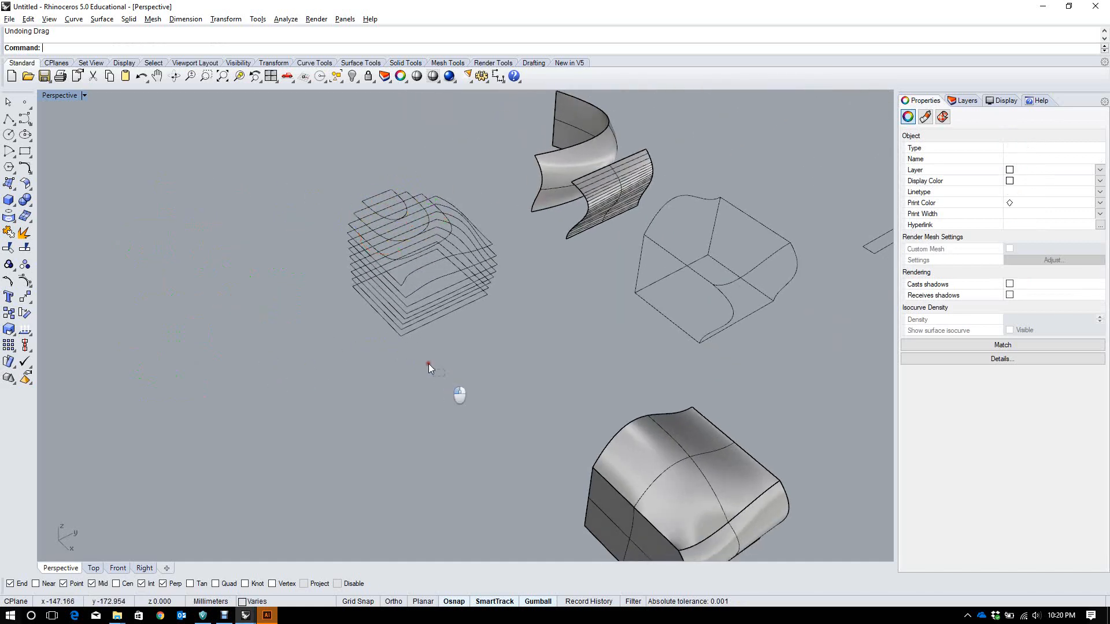
{"action": "left_click_drag", "start_coordinate": [428, 363], "coordinate": [324, 174]}
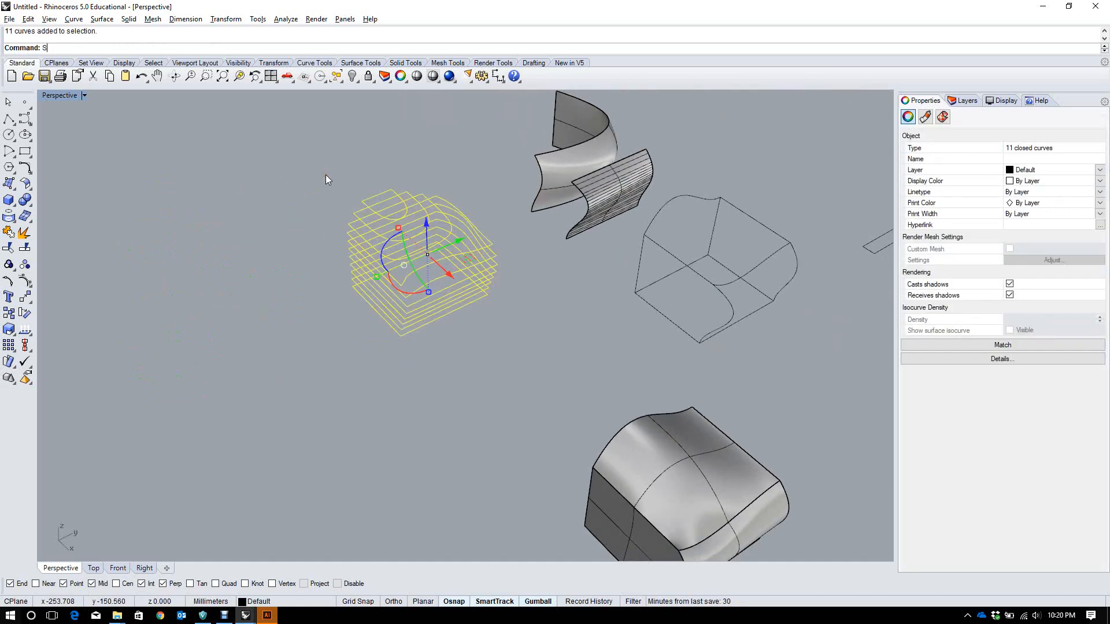
{"action": "type", "text": "ar"}
{"action": "key", "text": "Return"}
{"action": "scroll", "coordinate": [388, 335], "scroll_direction": "up", "scroll_amount": 4}
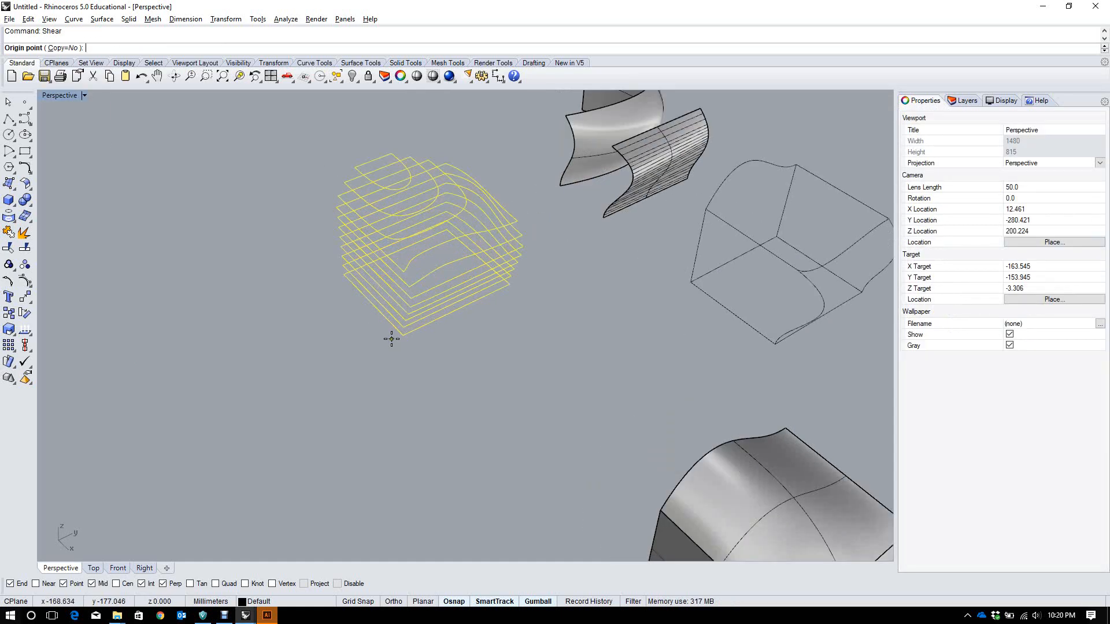
{"action": "right_click_drag", "start_coordinate": [356, 301], "coordinate": [353, 338]}
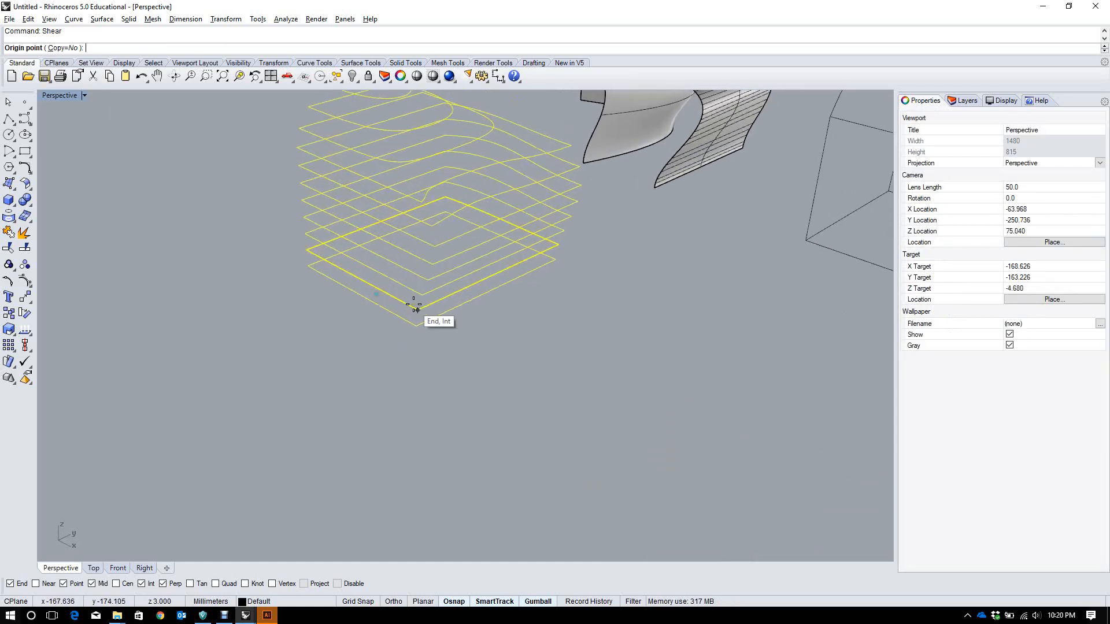
{"action": "left_click", "coordinate": [304, 268]}
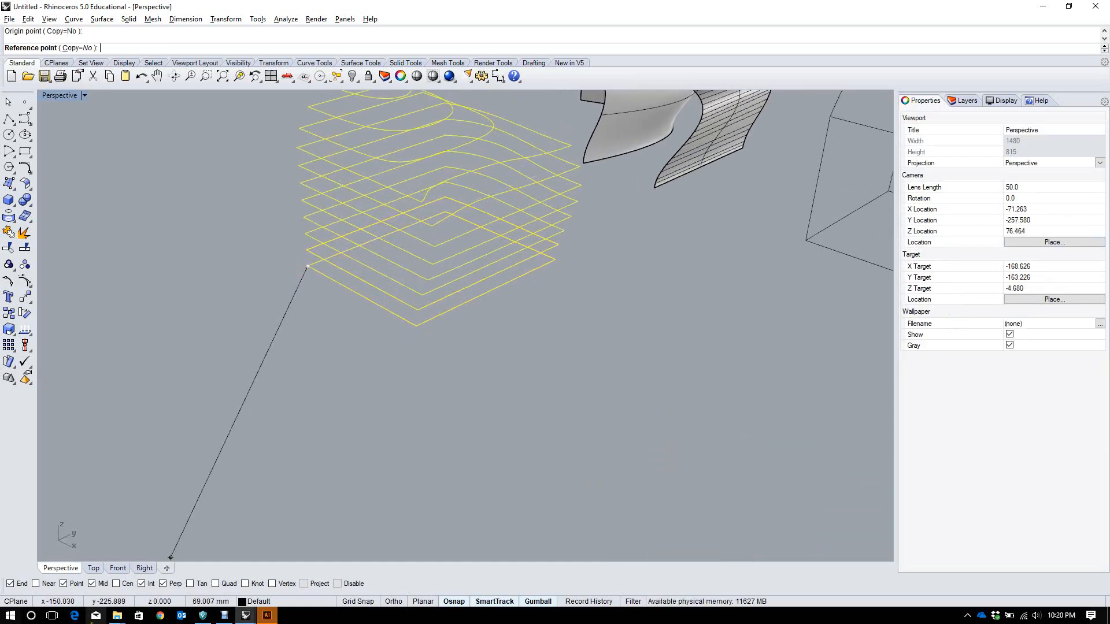
Set the shear reference point roughly straight above the origin in the Front view
{"action": "left_click", "coordinate": [117, 571]}
{"action": "scroll", "coordinate": [814, 253], "scroll_direction": "down", "scroll_amount": 12}
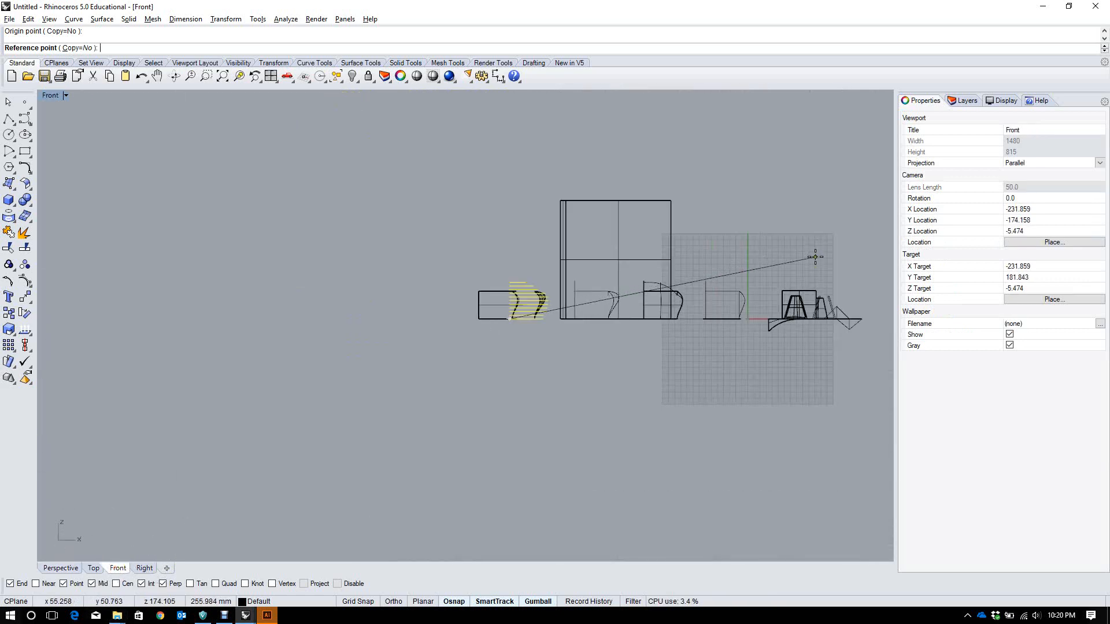
{"action": "scroll", "coordinate": [748, 290], "scroll_direction": "up", "scroll_amount": 4}
{"action": "scroll", "coordinate": [541, 211], "scroll_direction": "up", "scroll_amount": 8}
{"action": "left_click", "coordinate": [546, 251]}
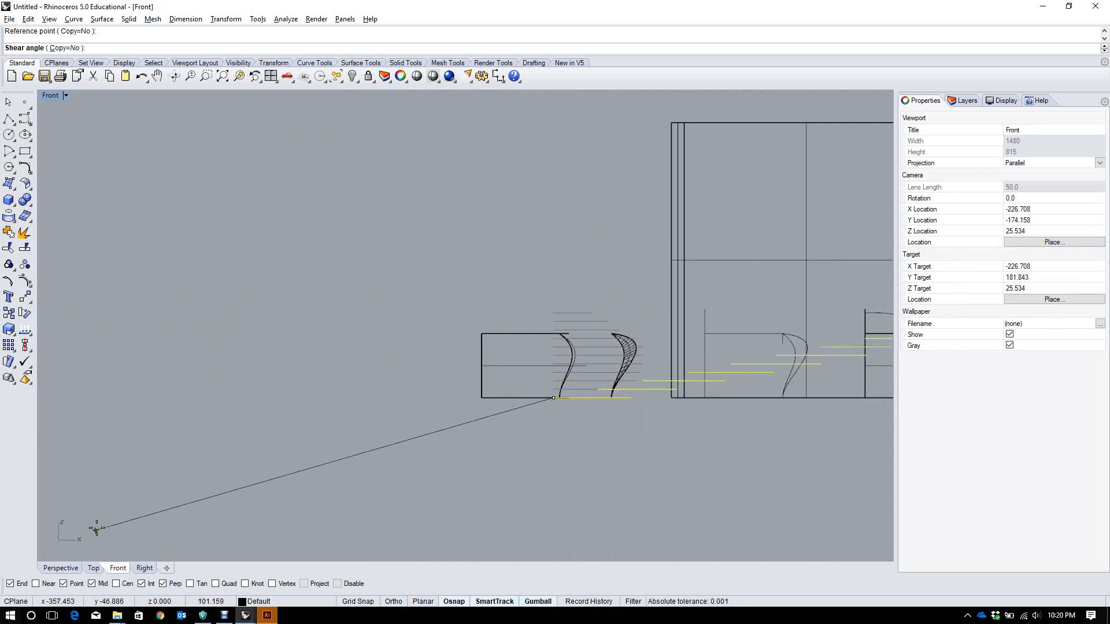
Set a steep shear angle in the Front view that spreads the contours sideways until none of them overlap
{"action": "left_click", "coordinate": [94, 569]}
{"action": "scroll", "coordinate": [607, 315], "scroll_direction": "down", "scroll_amount": 12}
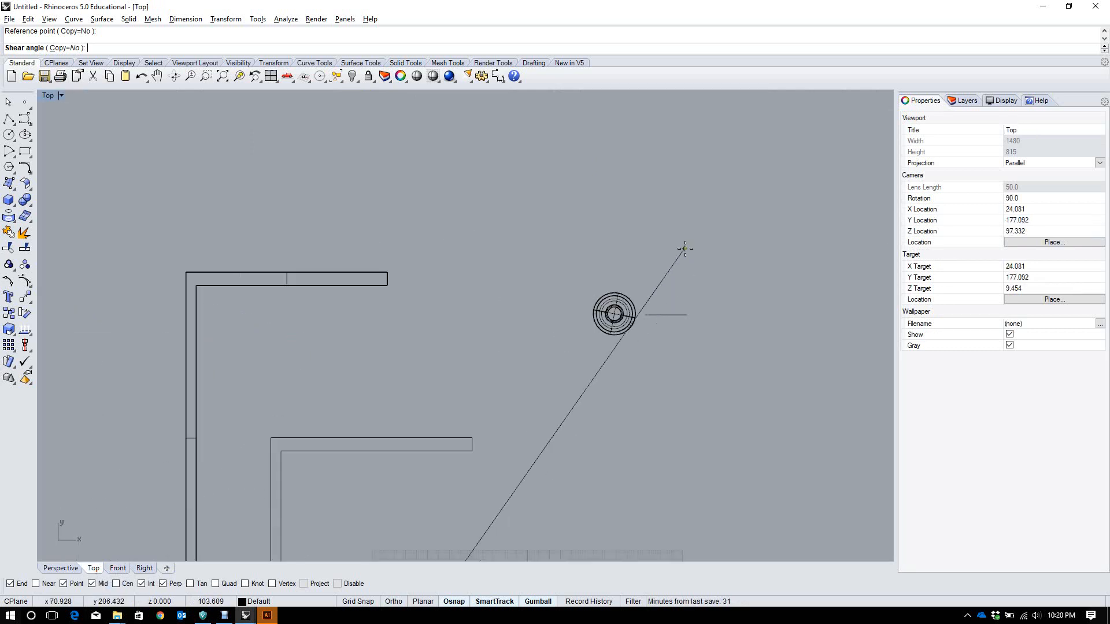
{"action": "scroll", "coordinate": [653, 349], "scroll_direction": "up", "scroll_amount": 6}
{"action": "scroll", "coordinate": [652, 347], "scroll_direction": "up", "scroll_amount": 5}
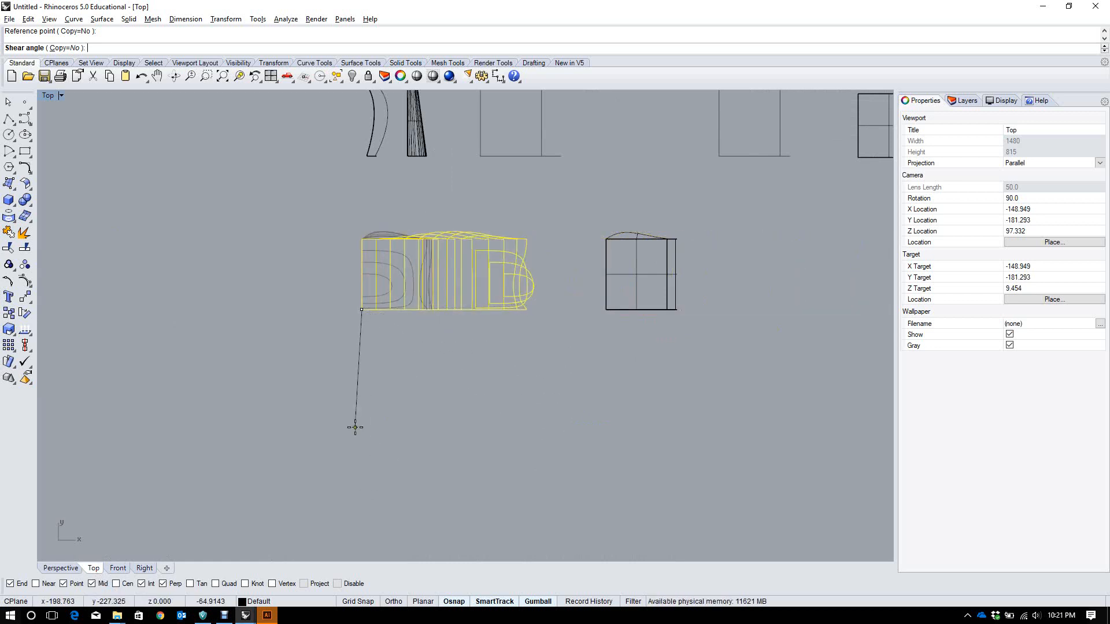
{"action": "scroll", "coordinate": [341, 416], "scroll_direction": "down", "scroll_amount": 3}
{"action": "left_click", "coordinate": [118, 568]}
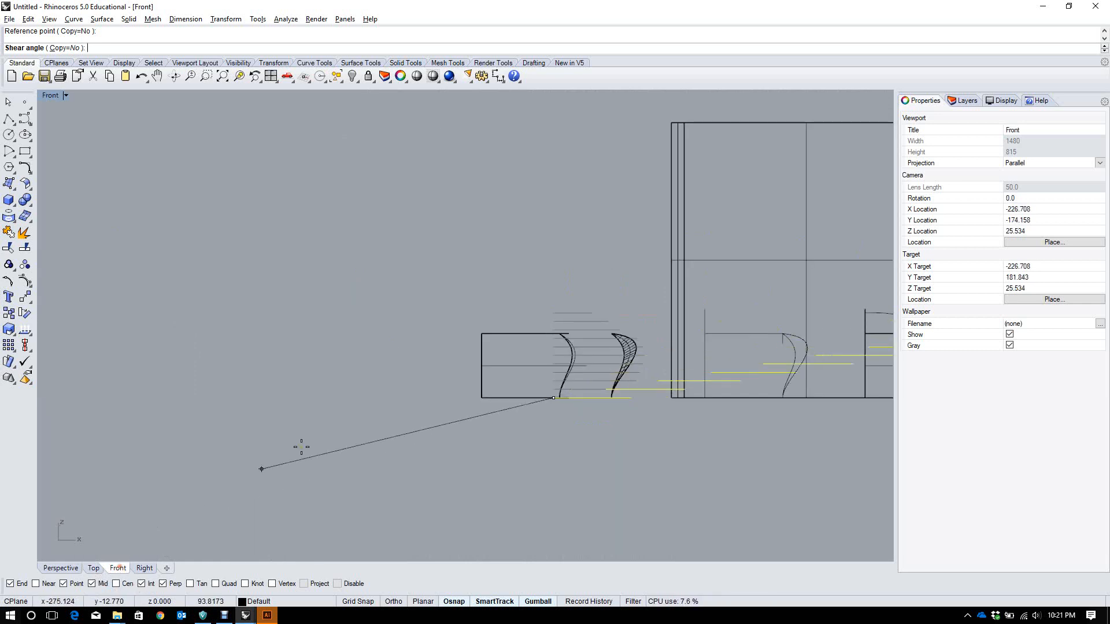
{"action": "scroll", "coordinate": [623, 354], "scroll_direction": "down", "scroll_amount": 5}
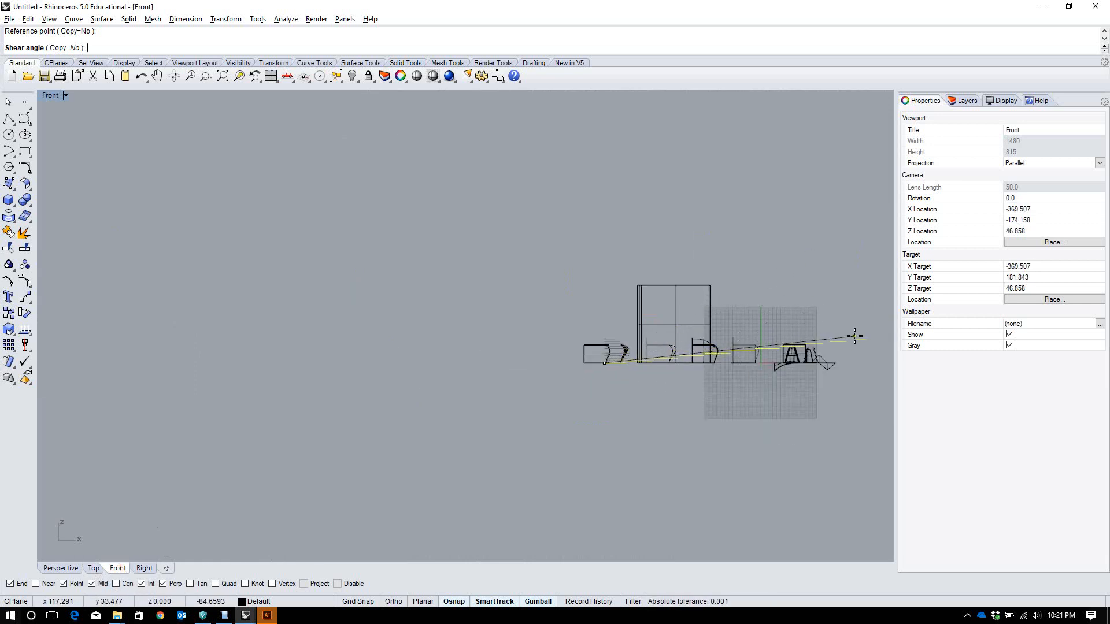
{"action": "left_click", "coordinate": [885, 344]}
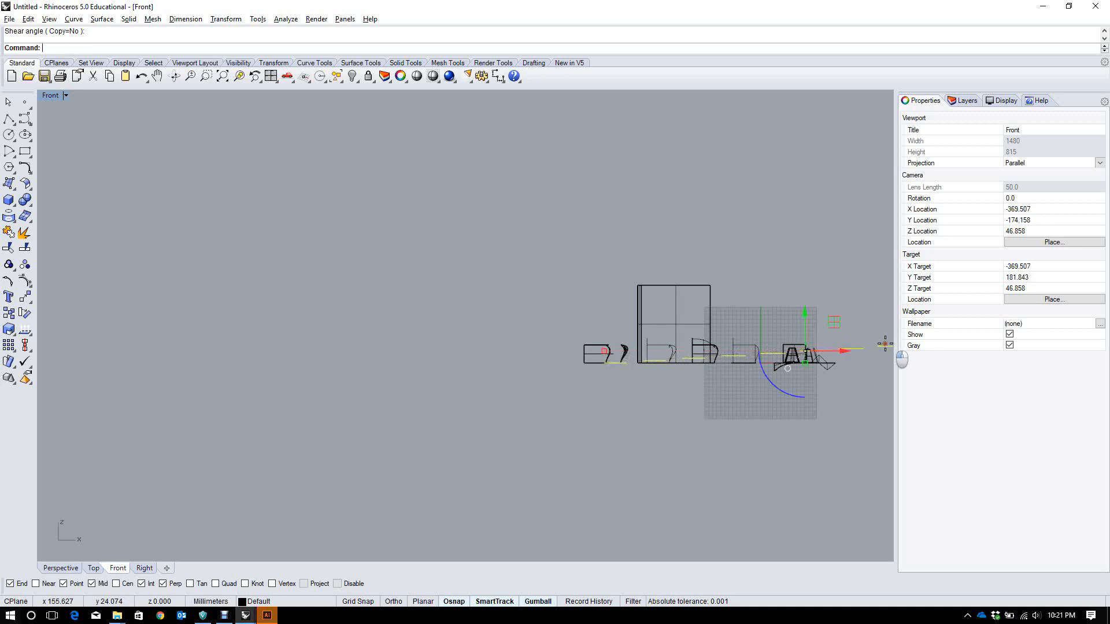
Move the row of sheared contours clear of the curved solid in the Top view
{"action": "left_click", "coordinate": [93, 568]}
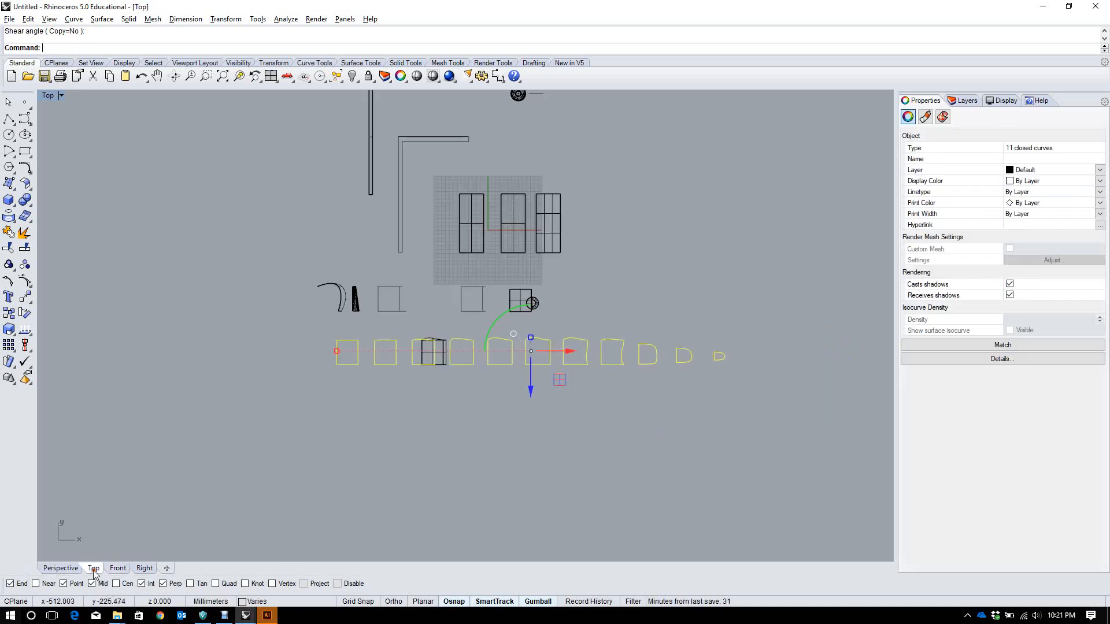
{"action": "scroll", "coordinate": [338, 304], "scroll_direction": "down", "scroll_amount": 2}
{"action": "scroll", "coordinate": [583, 387], "scroll_direction": "up", "scroll_amount": 2}
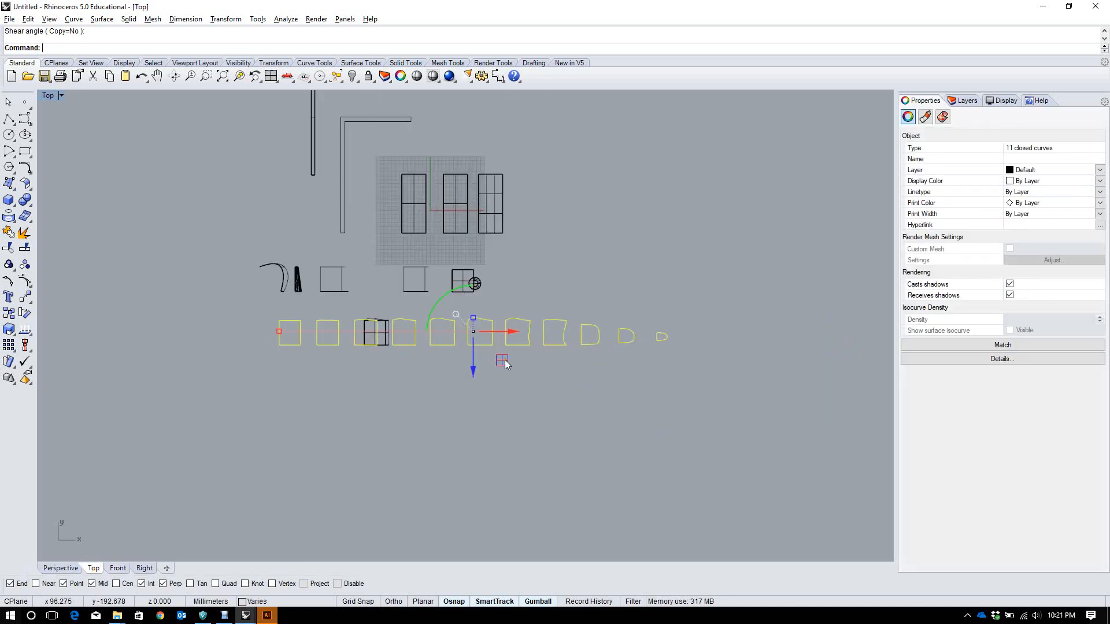
{"action": "left_click_drag", "start_coordinate": [504, 359], "coordinate": [521, 393]}
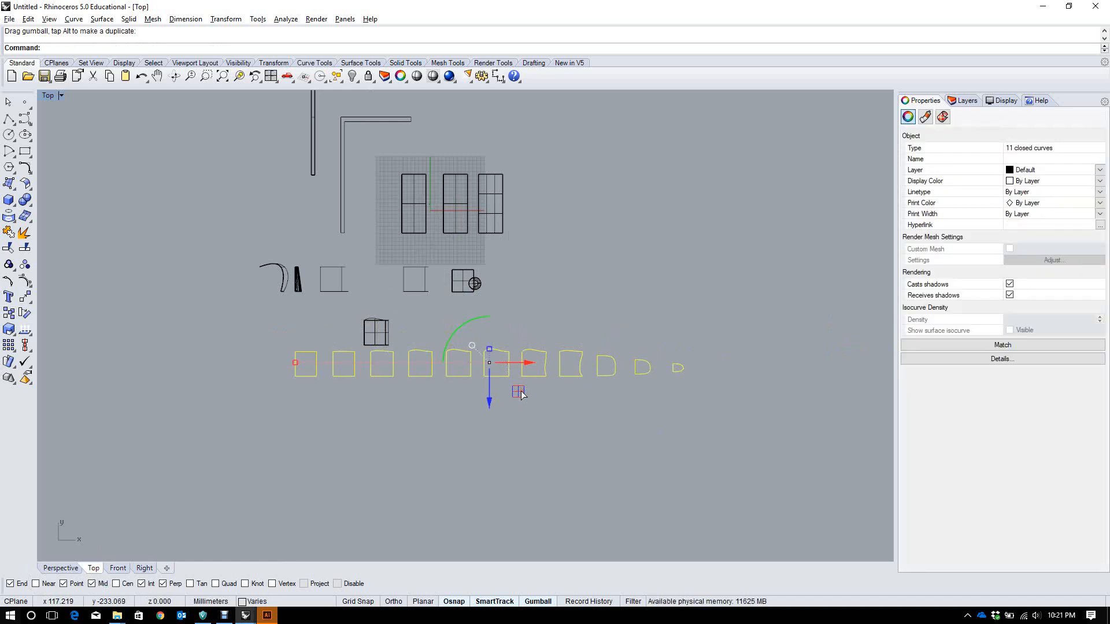
Create a Make2D drawing of the sheared contours from the current Top view and place it alongside the original row
{"action": "left_click", "coordinate": [68, 568]}
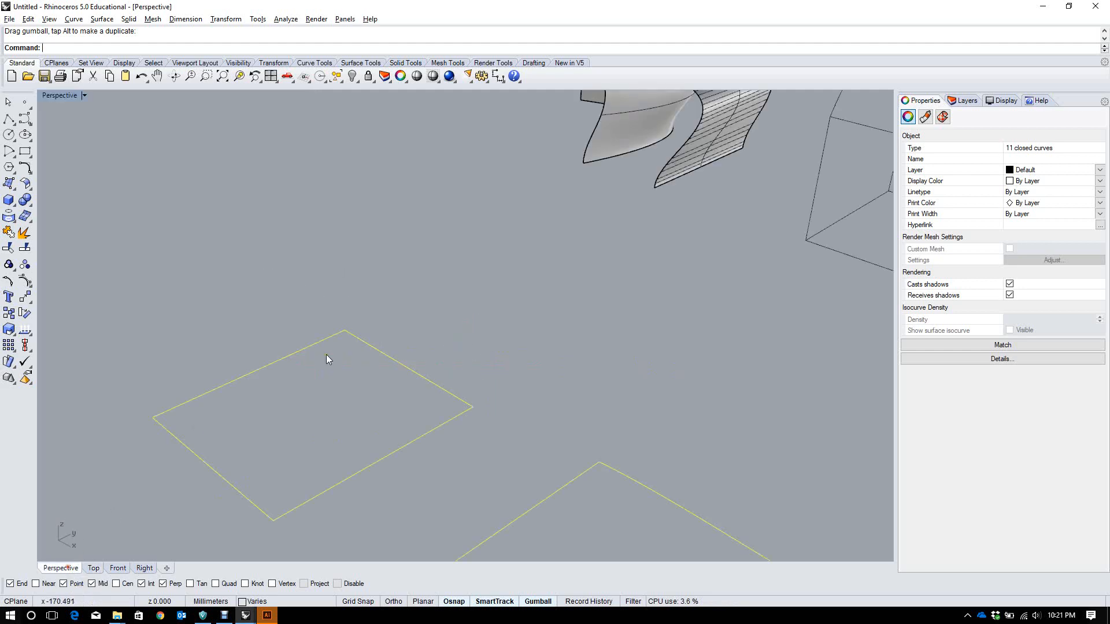
{"action": "scroll", "coordinate": [341, 350], "scroll_direction": "down", "scroll_amount": 6}
{"action": "type", "text": "zs"}
{"action": "key", "text": "Return"}
{"action": "right_click_drag", "start_coordinate": [345, 354], "coordinate": [443, 290]}
{"action": "scroll", "coordinate": [490, 304], "scroll_direction": "down", "scroll_amount": 2}
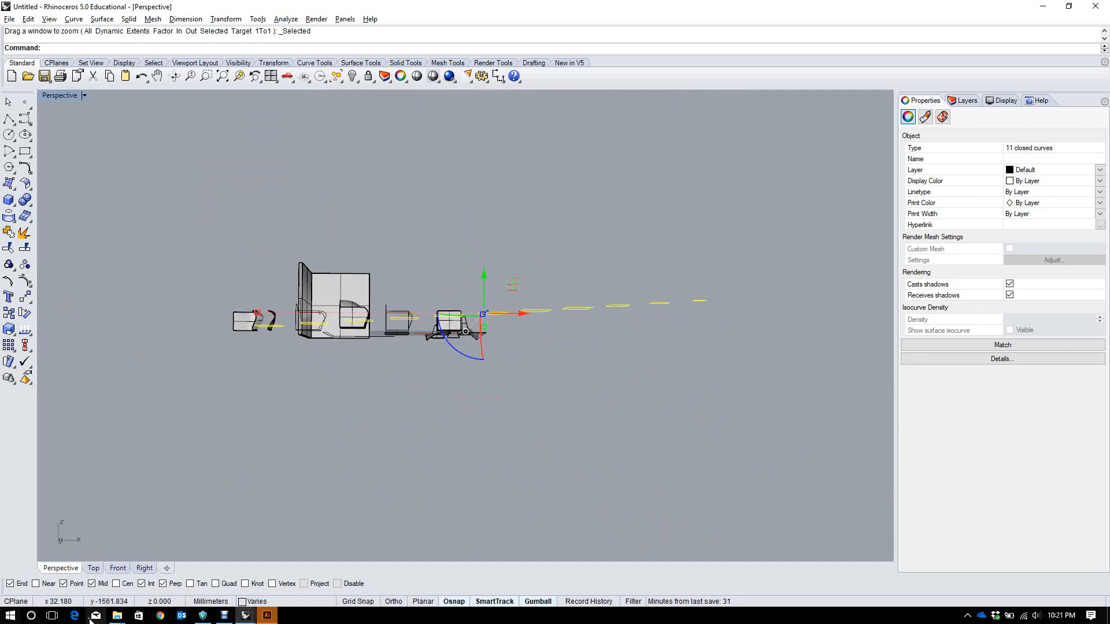
{"action": "left_click", "coordinate": [92, 568]}
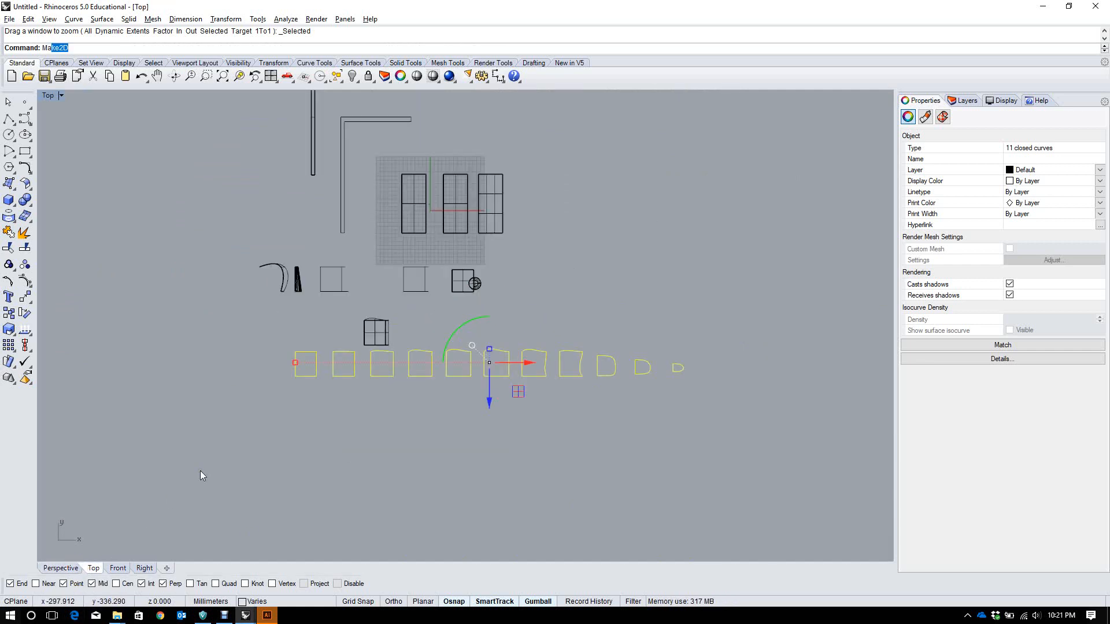
{"action": "type", "text": "Ma"}
{"action": "key", "text": "Return"}
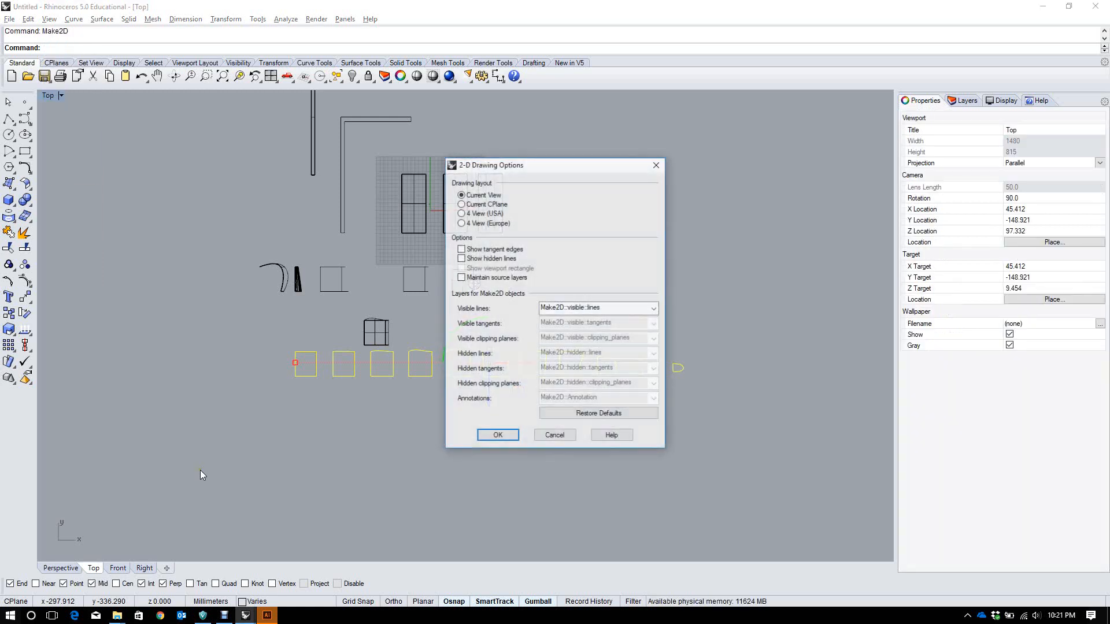
{"action": "key", "text": "Return"}
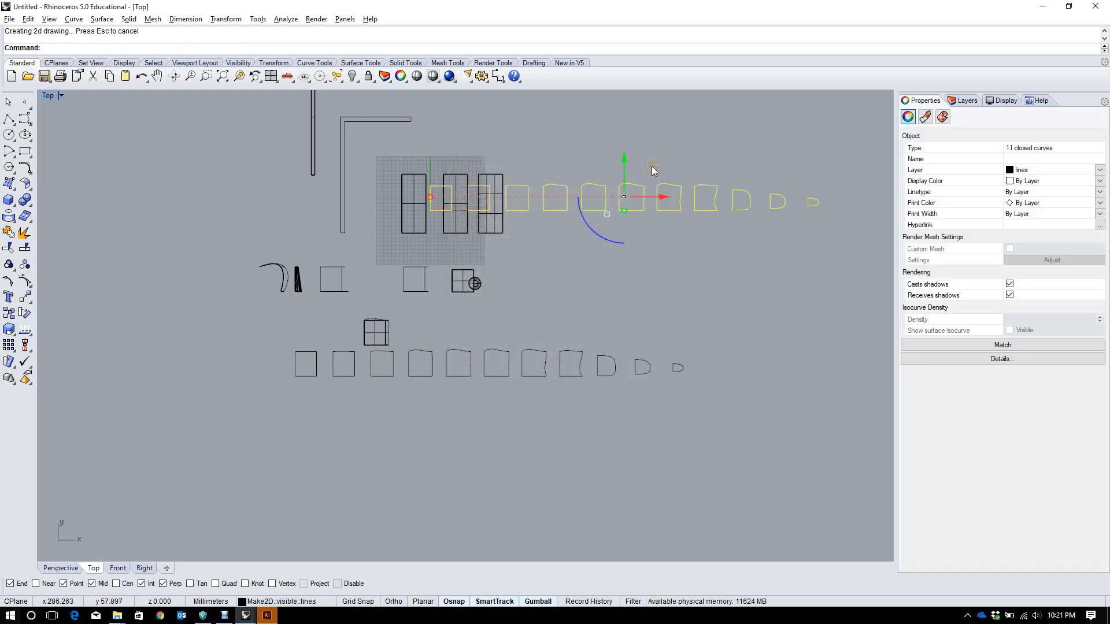
{"action": "left_click_drag", "start_coordinate": [651, 165], "coordinate": [506, 389]}
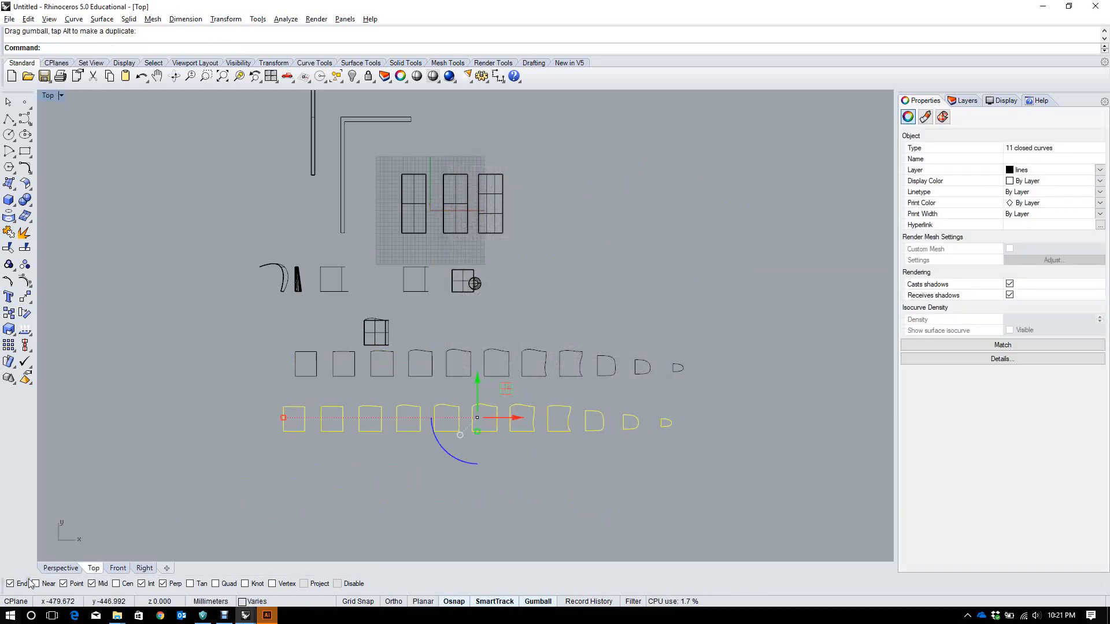
Rearrange the flat outlines by moving four of them into a second row and two others into a third row
{"action": "left_click", "coordinate": [65, 567]}
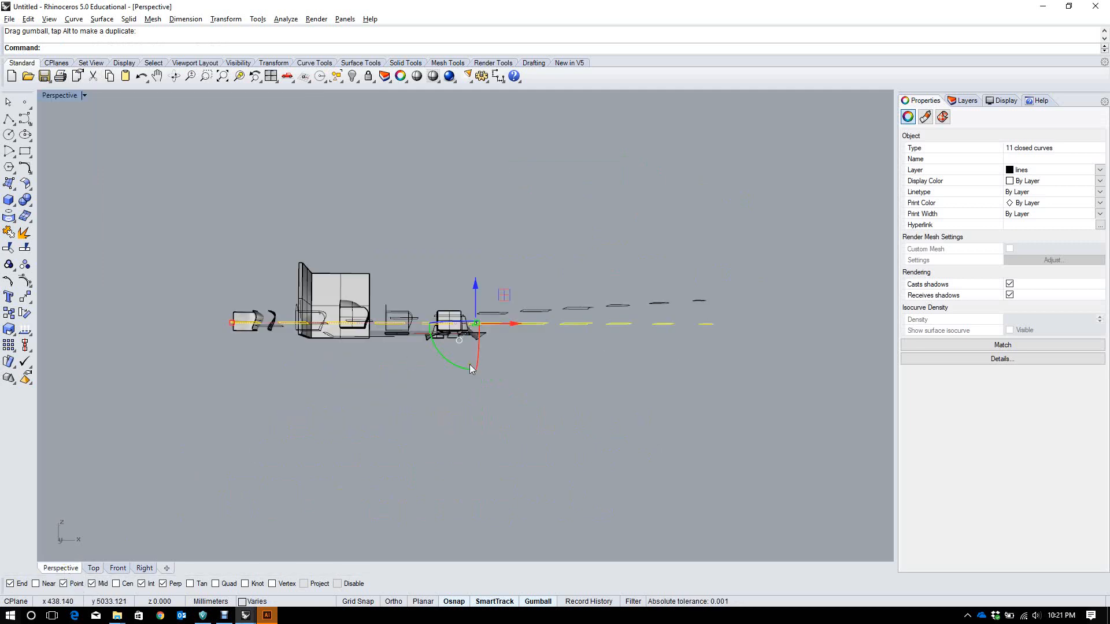
{"action": "right_click_drag", "start_coordinate": [470, 365], "coordinate": [504, 373]}
{"action": "scroll", "coordinate": [616, 345], "scroll_direction": "up", "scroll_amount": 6}
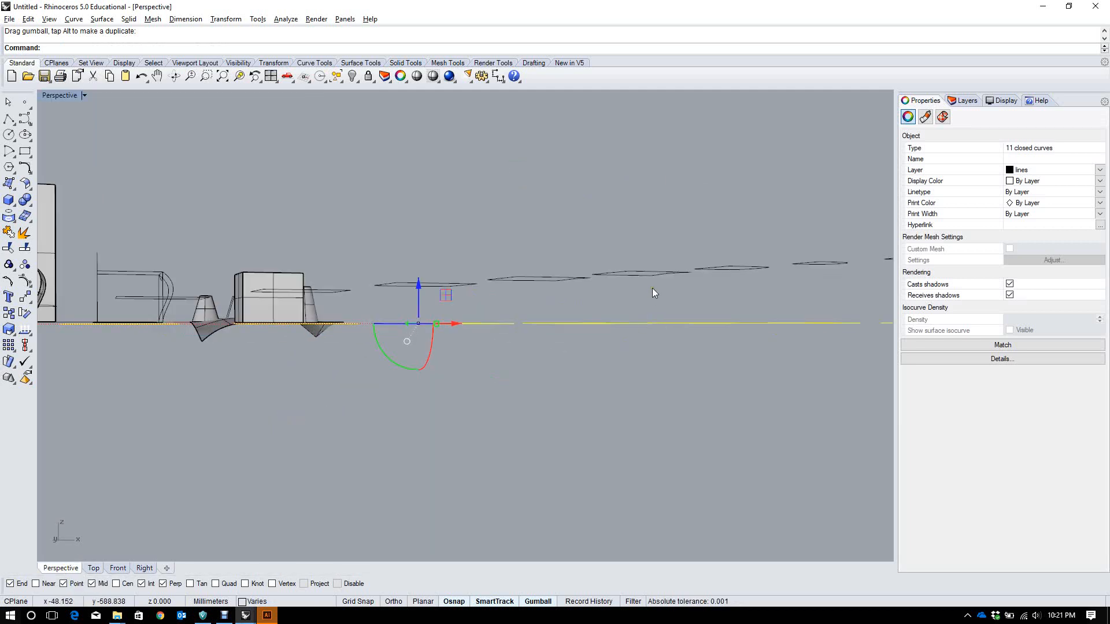
{"action": "right_click_drag", "start_coordinate": [650, 272], "coordinate": [629, 386]}
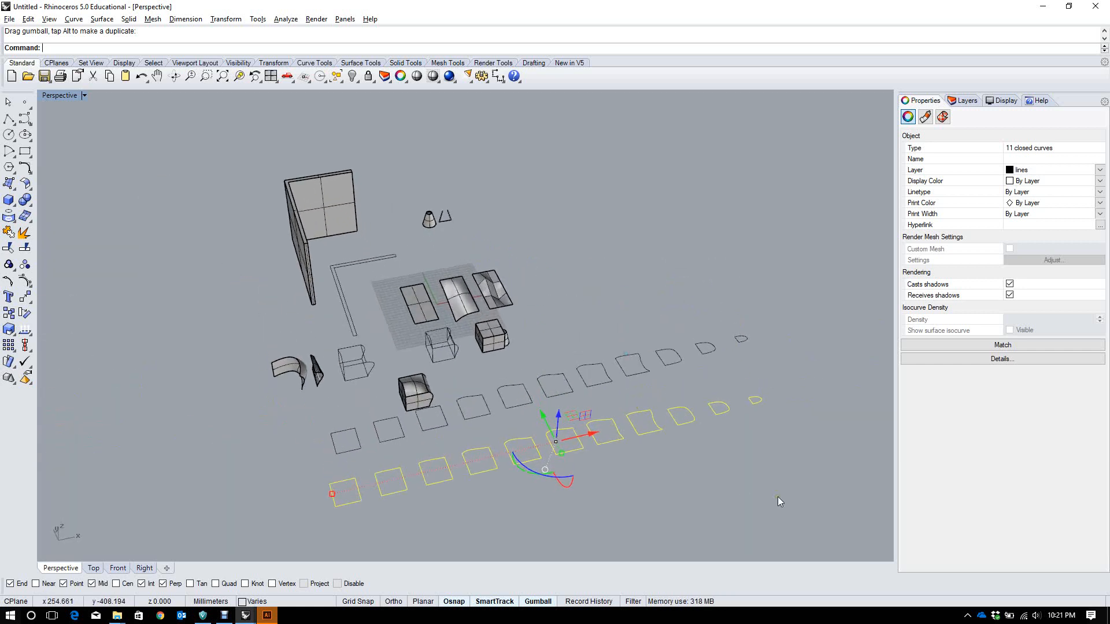
{"action": "left_click", "coordinate": [720, 443]}
{"action": "left_click_drag", "start_coordinate": [605, 416], "coordinate": [604, 417]}
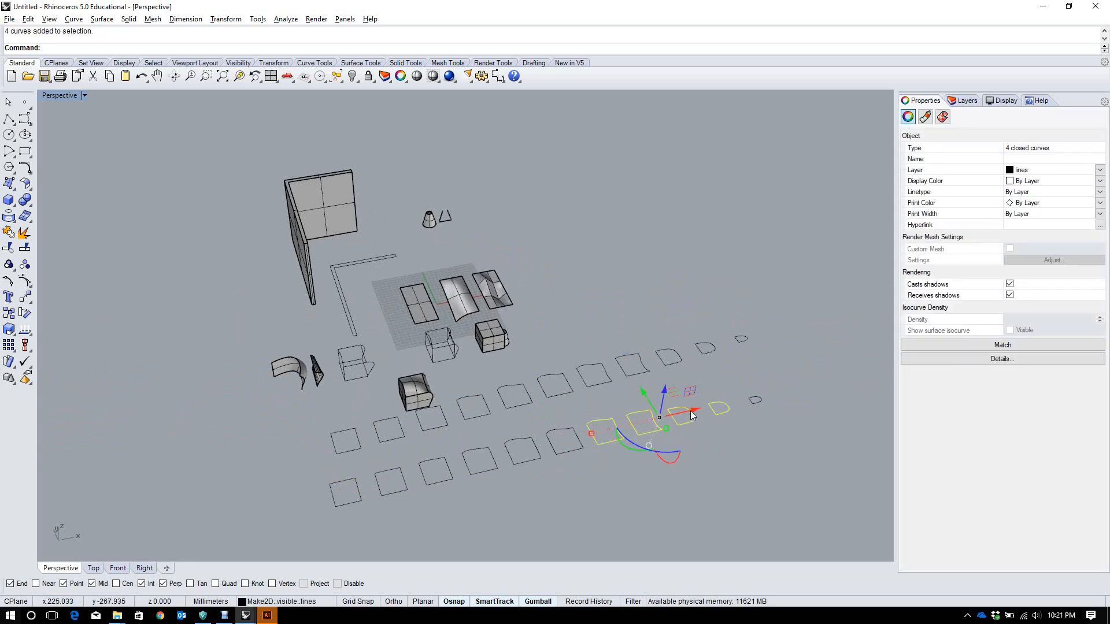
{"action": "left_click_drag", "start_coordinate": [675, 391], "coordinate": [446, 477]}
{"action": "left_click_drag", "start_coordinate": [576, 467], "coordinate": [415, 523]}
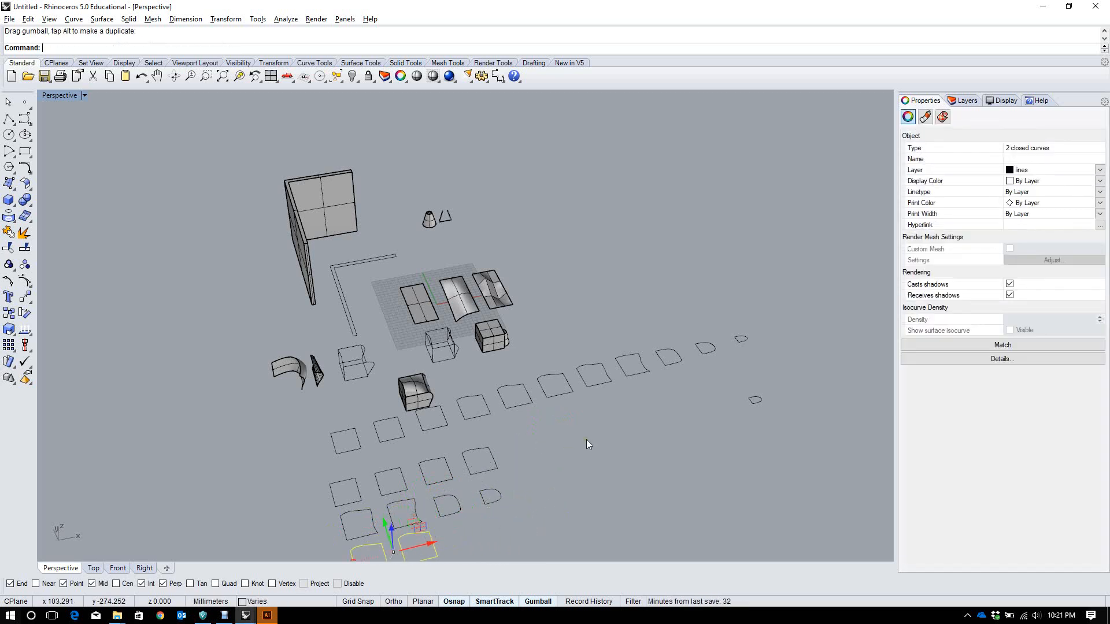
Move the smallest flat outline next to the other rows to complete the compact layout
{"action": "left_click", "coordinate": [738, 396]}
{"action": "left_click", "coordinate": [755, 400]}
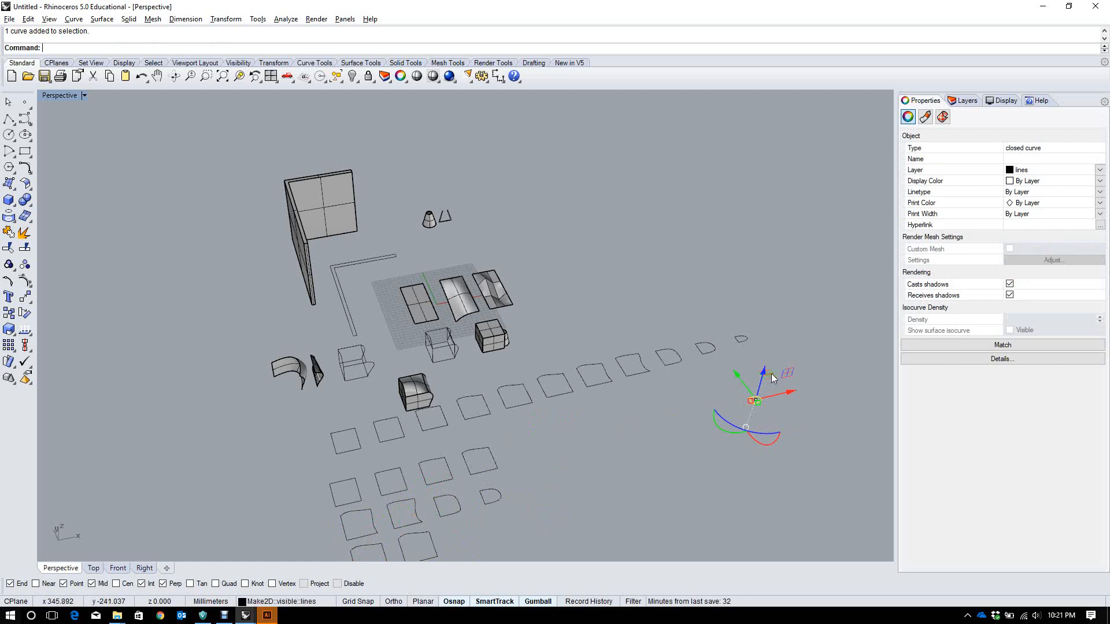
{"action": "left_click_drag", "start_coordinate": [772, 374], "coordinate": [410, 463]}
{"action": "scroll", "coordinate": [532, 467], "scroll_direction": "down", "scroll_amount": 5}
{"action": "right_click_drag", "start_coordinate": [449, 477], "coordinate": [421, 455]}
{"action": "type", "text": "zs"}
{"action": "key", "text": "Return"}
{"action": "scroll", "coordinate": [473, 405], "scroll_direction": "down", "scroll_amount": 6}
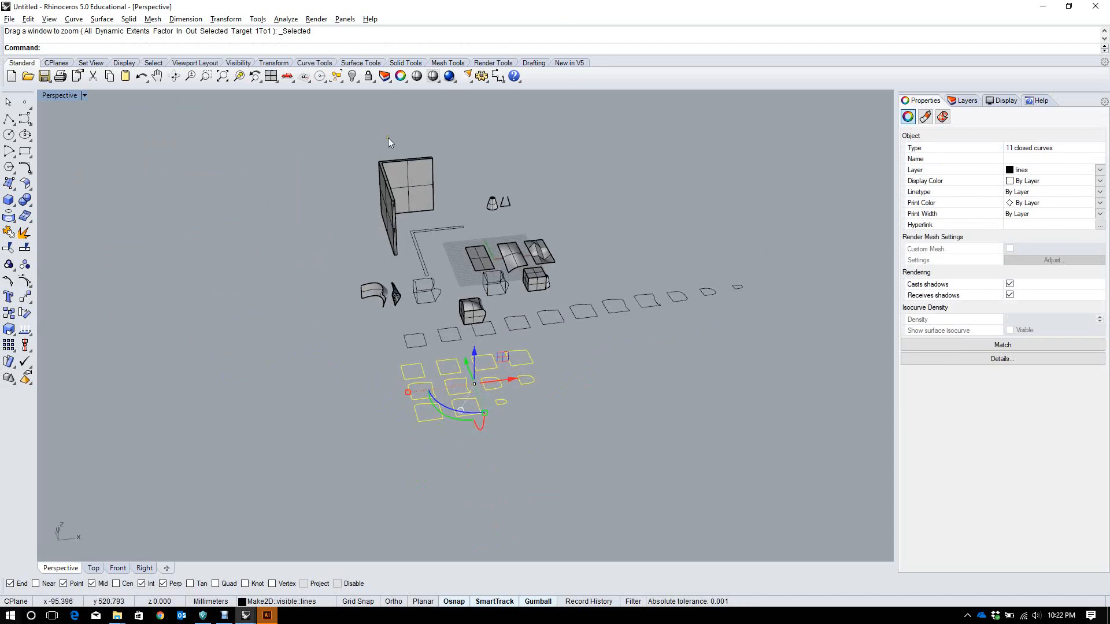
Drape a surface over the hollow cone from the Top view with automatic spacing, using a window slightly larger than its base
{"action": "scroll", "coordinate": [499, 203], "scroll_direction": "up", "scroll_amount": 3}
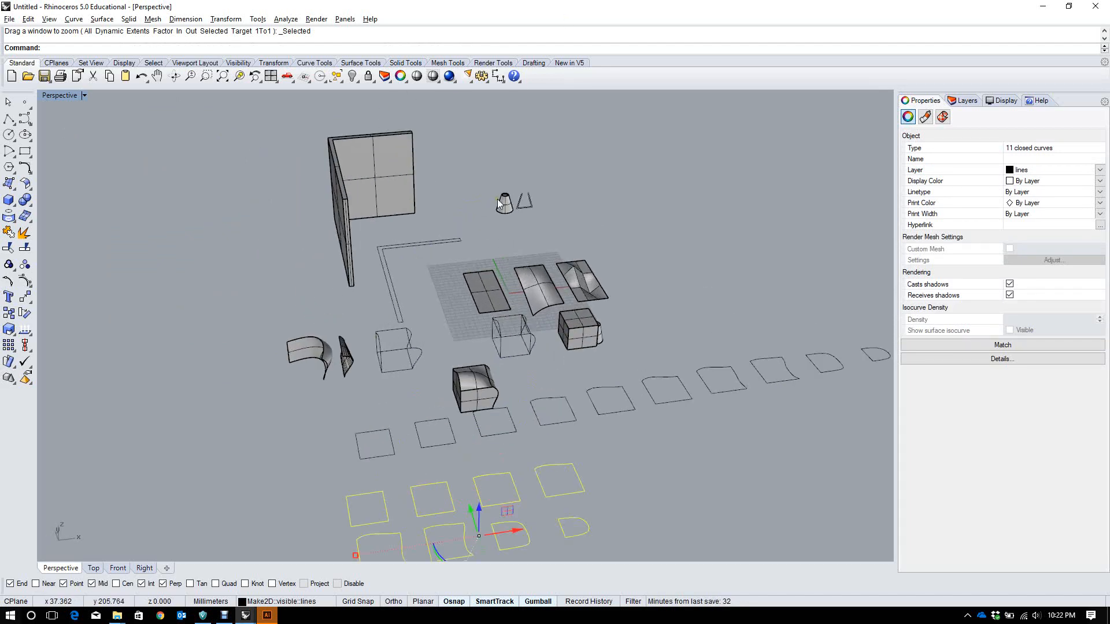
{"action": "left_click", "coordinate": [501, 203]}
{"action": "type", "text": "zs"}
{"action": "key", "text": "Return"}
{"action": "scroll", "coordinate": [463, 228], "scroll_direction": "down", "scroll_amount": 5}
{"action": "right_click_drag", "start_coordinate": [463, 227], "coordinate": [336, 242]}
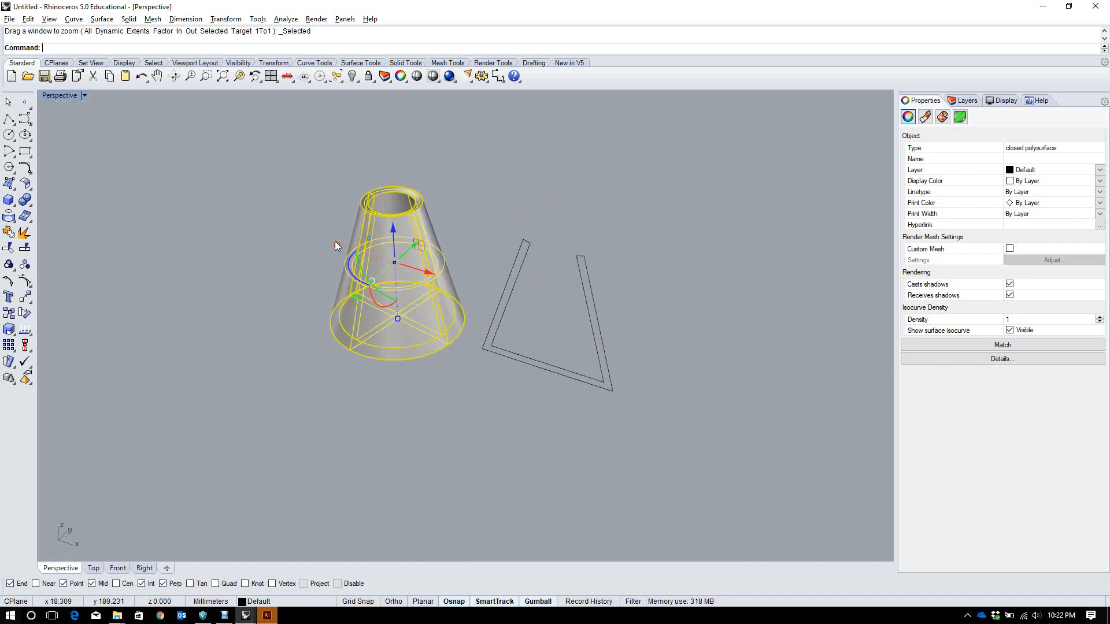
{"action": "left_click", "coordinate": [12, 188]}
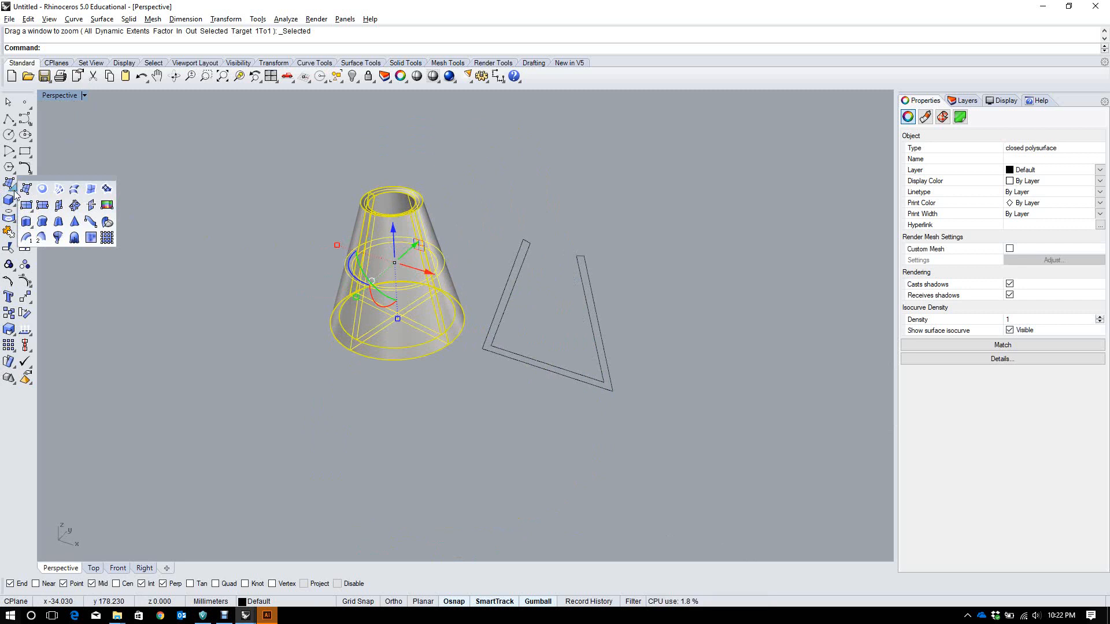
{"action": "left_click", "coordinate": [75, 239]}
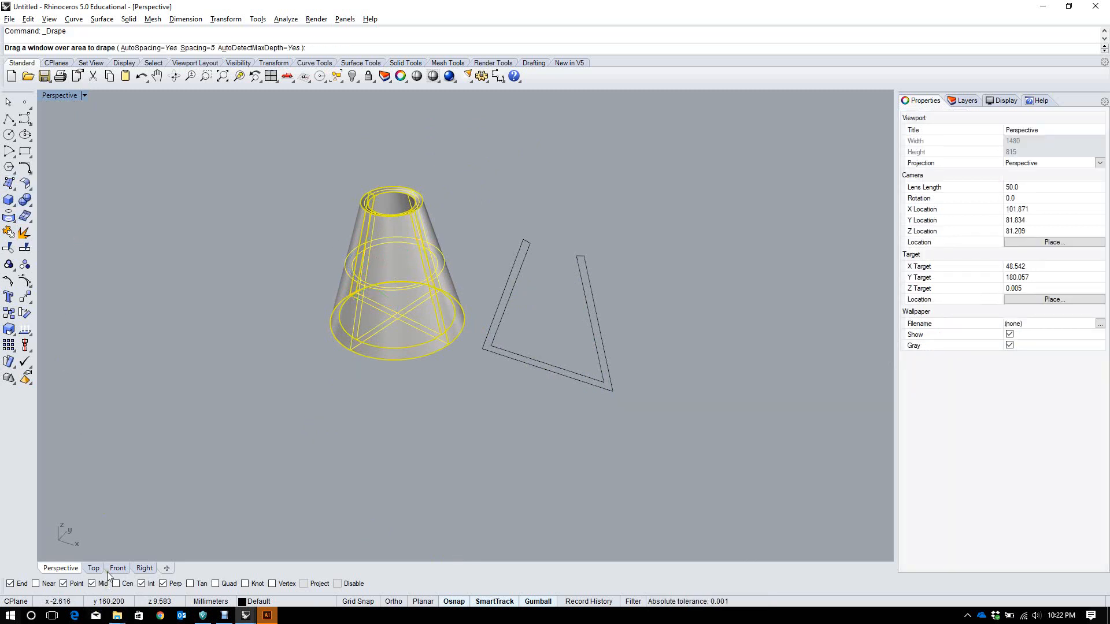
{"action": "left_click", "coordinate": [92, 568]}
{"action": "scroll", "coordinate": [428, 289], "scroll_direction": "down", "scroll_amount": 3}
{"action": "scroll", "coordinate": [384, 275], "scroll_direction": "up", "scroll_amount": 8}
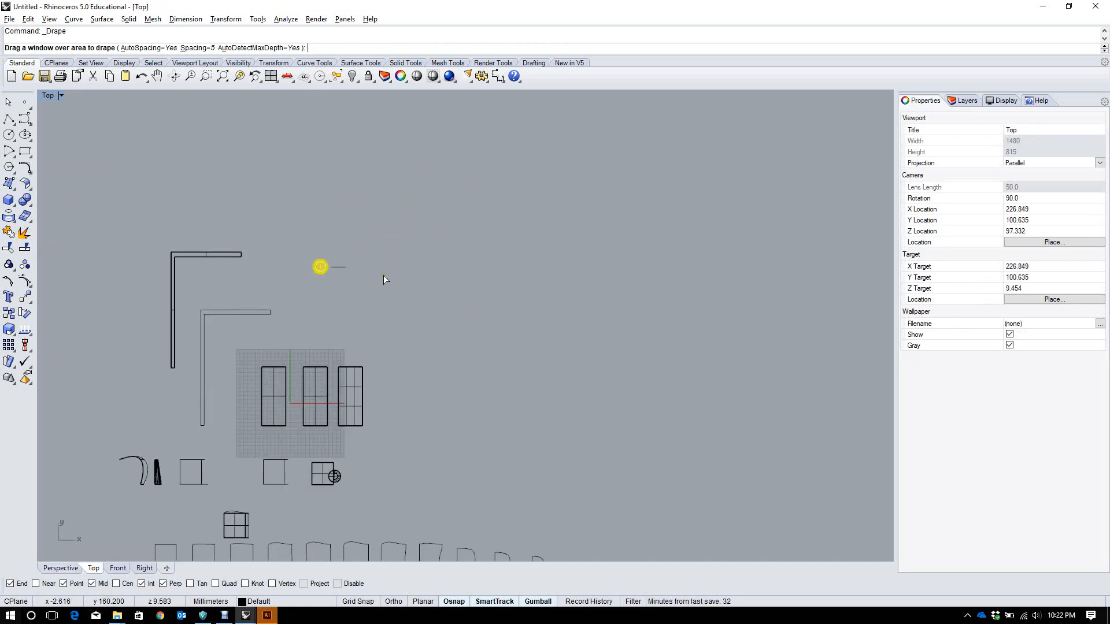
{"action": "left_click_drag", "start_coordinate": [227, 213], "coordinate": [297, 281]}
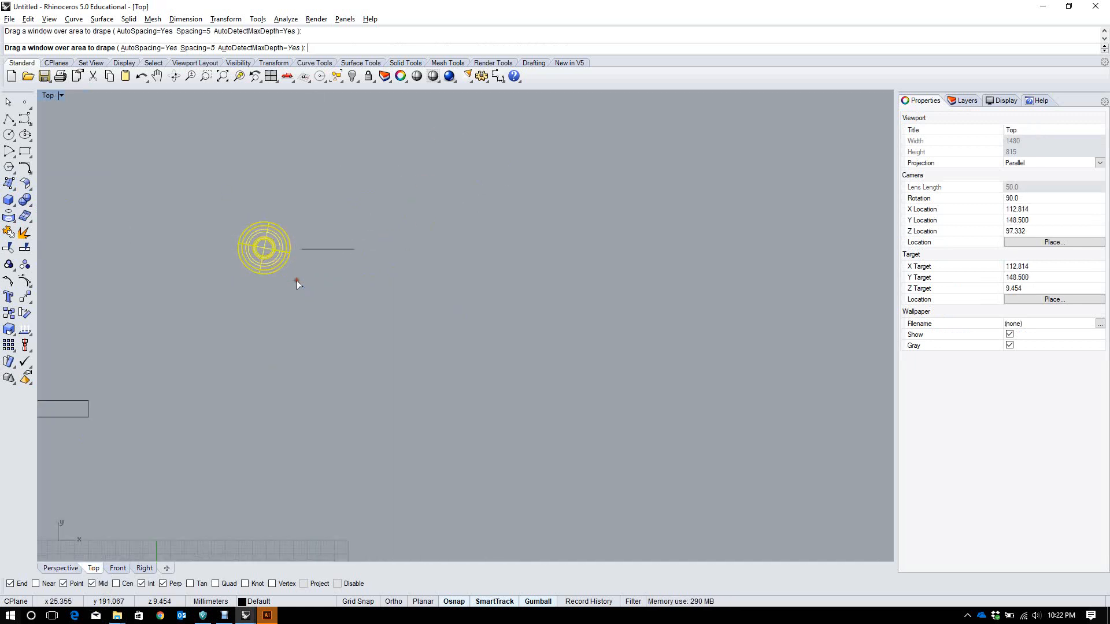
{"action": "left_click", "coordinate": [67, 571]}
{"action": "type", "text": "zs"}
{"action": "key", "text": "Return"}
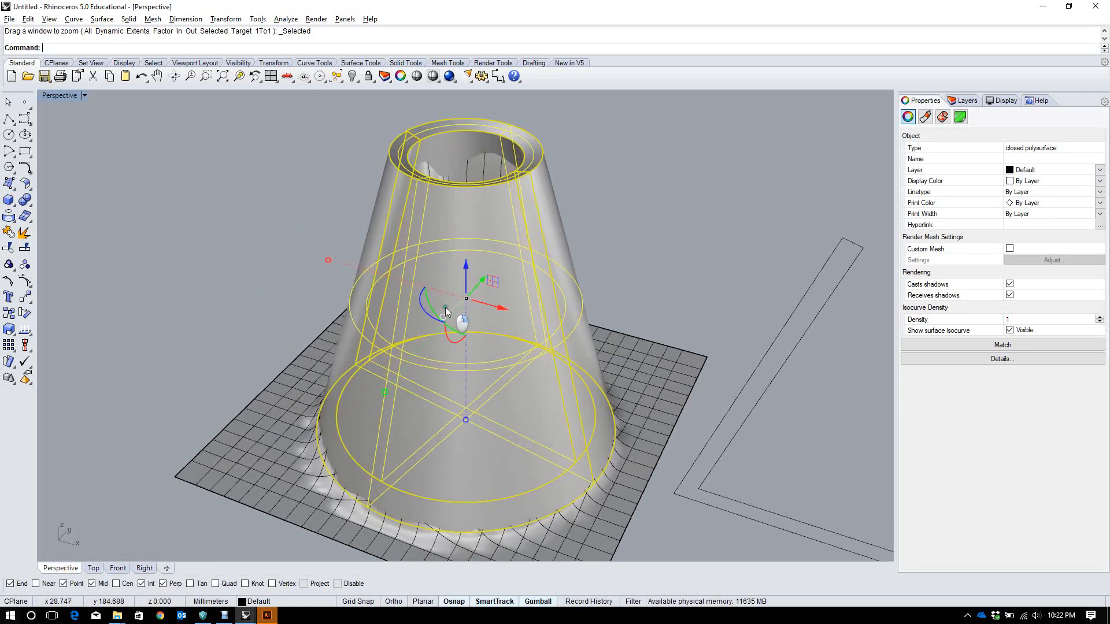
Move the draped surface off the hollow cone to stand beside it
{"action": "right_click_drag", "start_coordinate": [244, 399], "coordinate": [301, 459]}
{"action": "left_click", "coordinate": [301, 459]}
{"action": "scroll", "coordinate": [320, 417], "scroll_direction": "down", "scroll_amount": 8}
{"action": "left_click_drag", "start_coordinate": [418, 371], "coordinate": [264, 371]}
{"action": "left_click", "coordinate": [276, 271]}
{"action": "right_click_drag", "start_coordinate": [297, 310], "coordinate": [254, 278]}
{"action": "scroll", "coordinate": [206, 330], "scroll_direction": "up", "scroll_amount": 5}
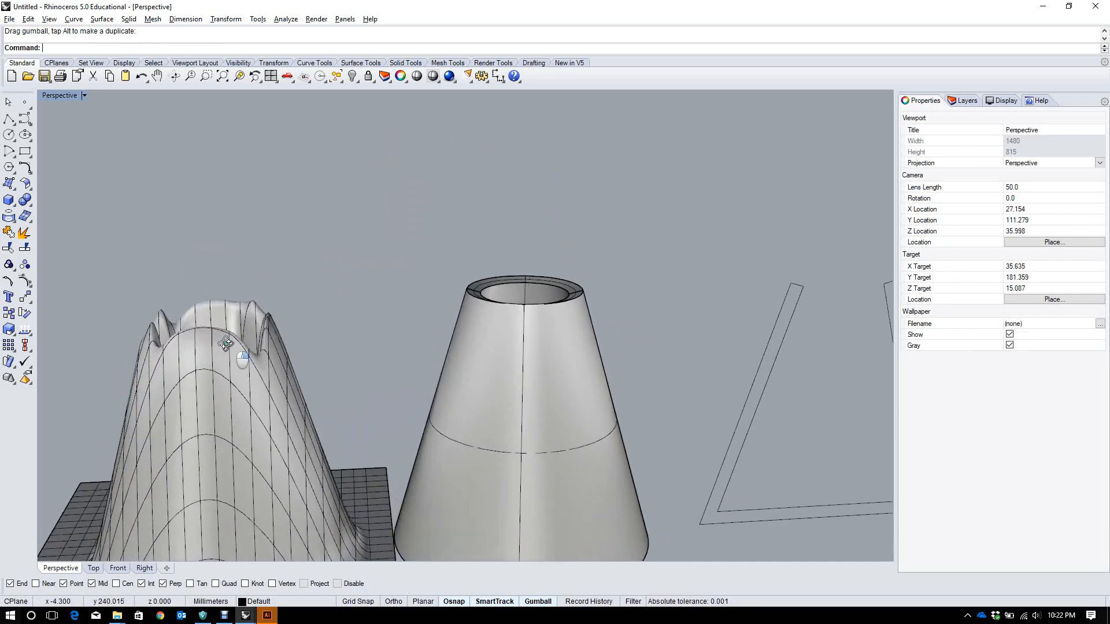
{"action": "scroll", "coordinate": [207, 363], "scroll_direction": "down", "scroll_amount": 18}
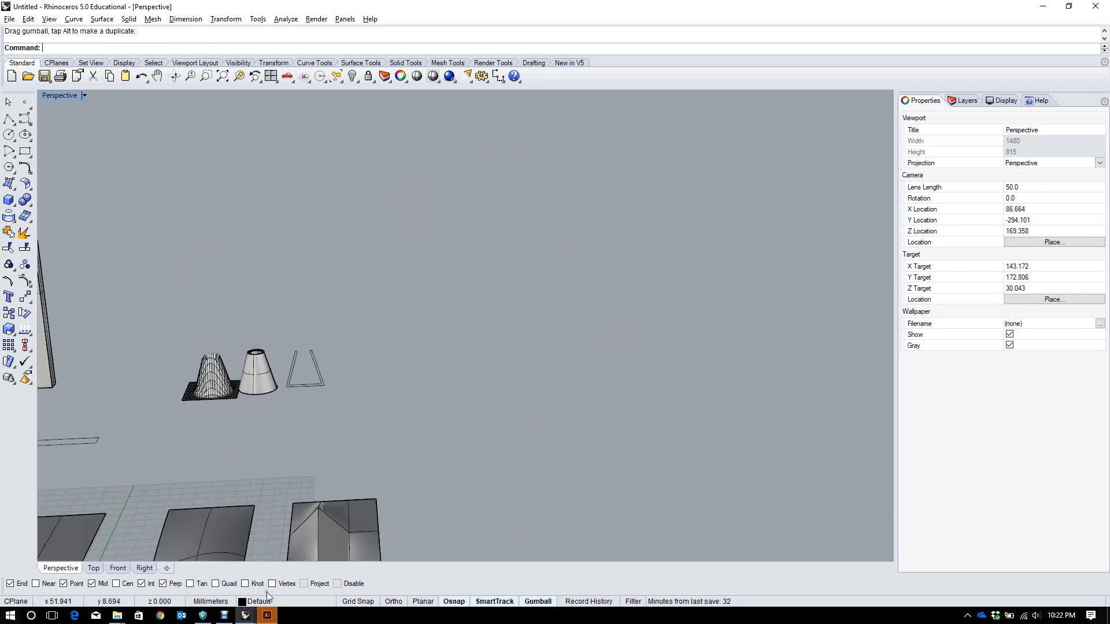
Switch to Adobe Illustrator, dismiss the What's New window, and start opening an existing file
{"action": "left_click", "coordinate": [267, 615]}
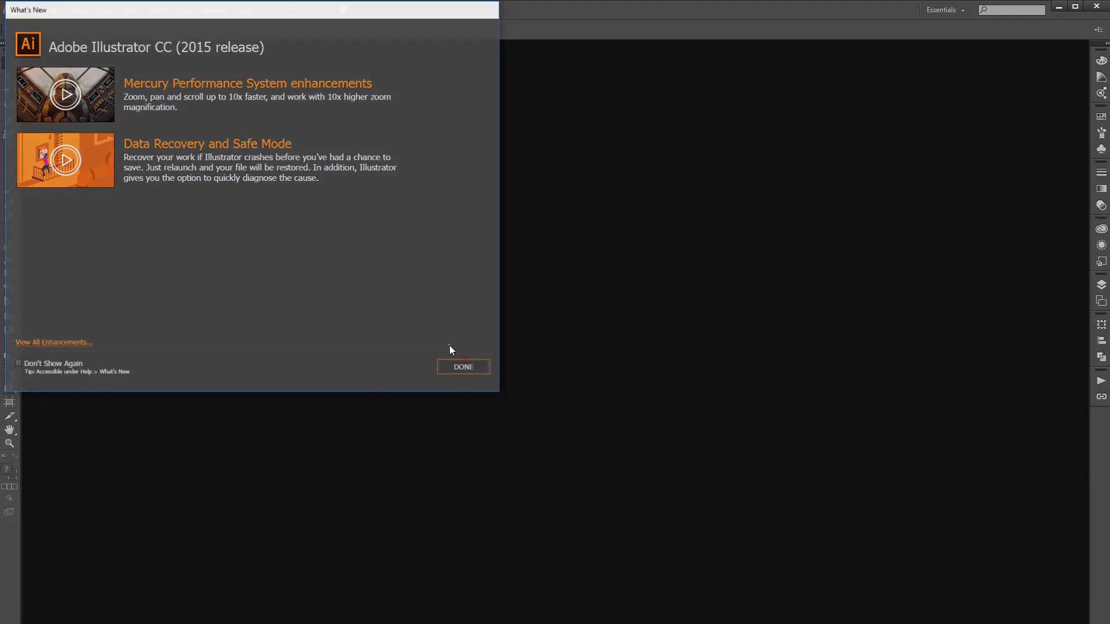
{"action": "left_click", "coordinate": [463, 368]}
{"action": "left_click", "coordinate": [29, 9]}
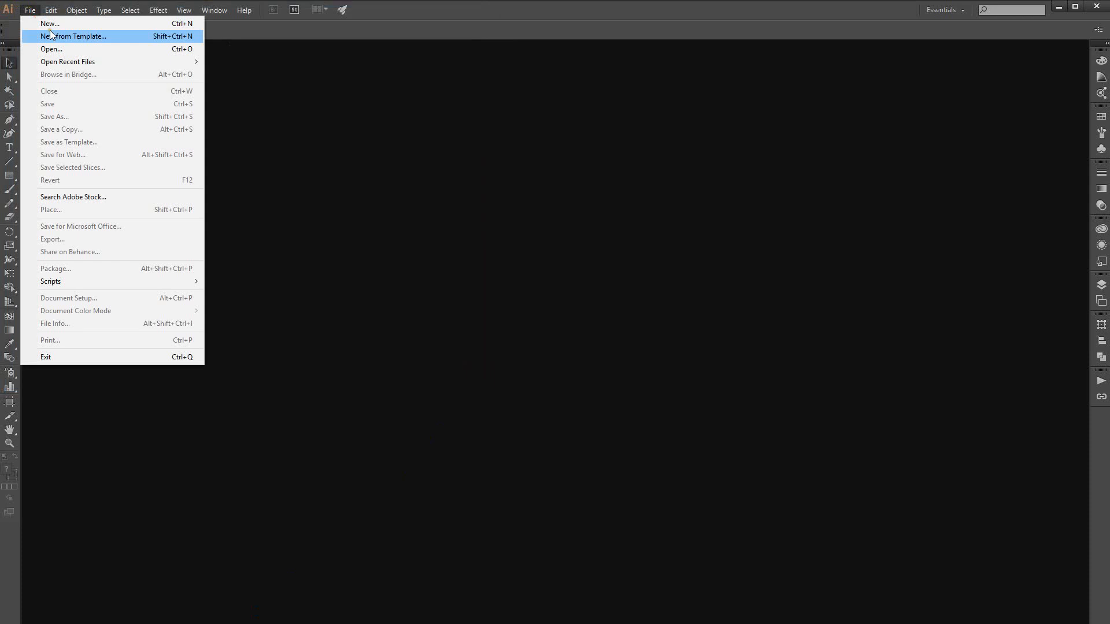
{"action": "left_click", "coordinate": [70, 62]}
{"action": "left_click", "coordinate": [74, 50]}
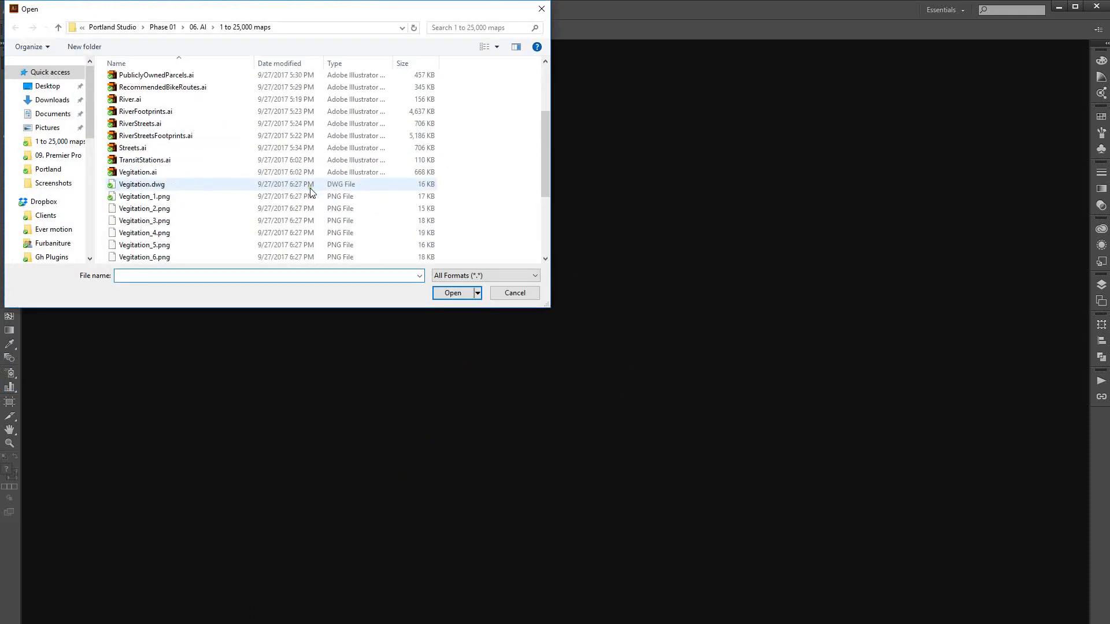
Open E.AI from Dropbox > School > Fall 2017 > Graphics I > Tutorials > Ai on the Pocket (D:) drive
{"action": "scroll", "coordinate": [310, 191], "scroll_direction": "down", "scroll_amount": 2}
{"action": "scroll", "coordinate": [39, 242], "scroll_direction": "down", "scroll_amount": 5}
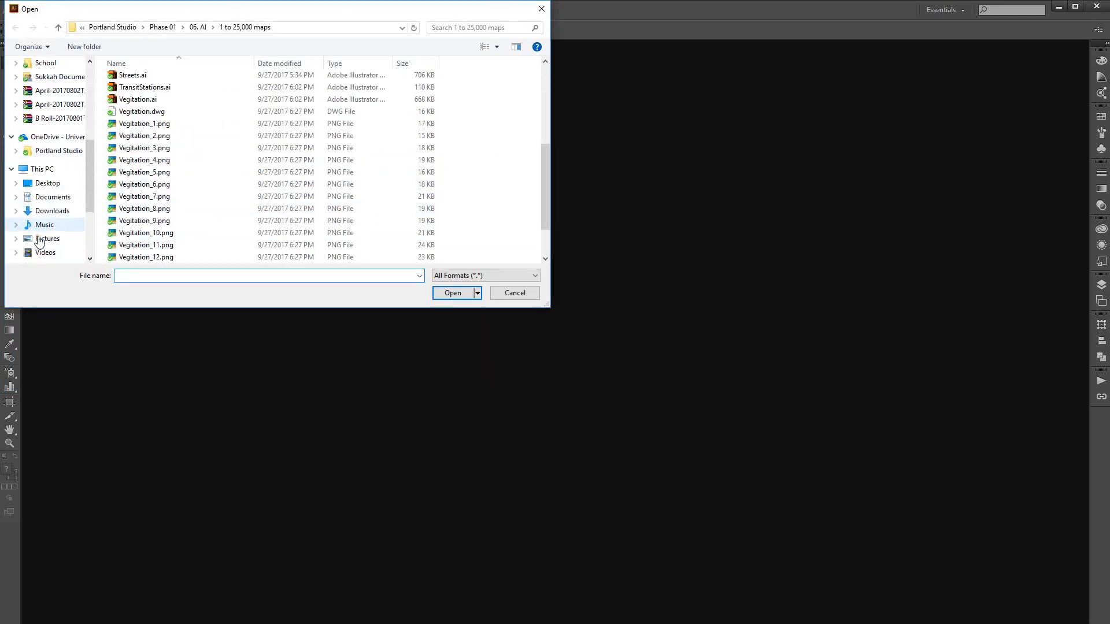
{"action": "scroll", "coordinate": [38, 241], "scroll_direction": "down", "scroll_amount": 3}
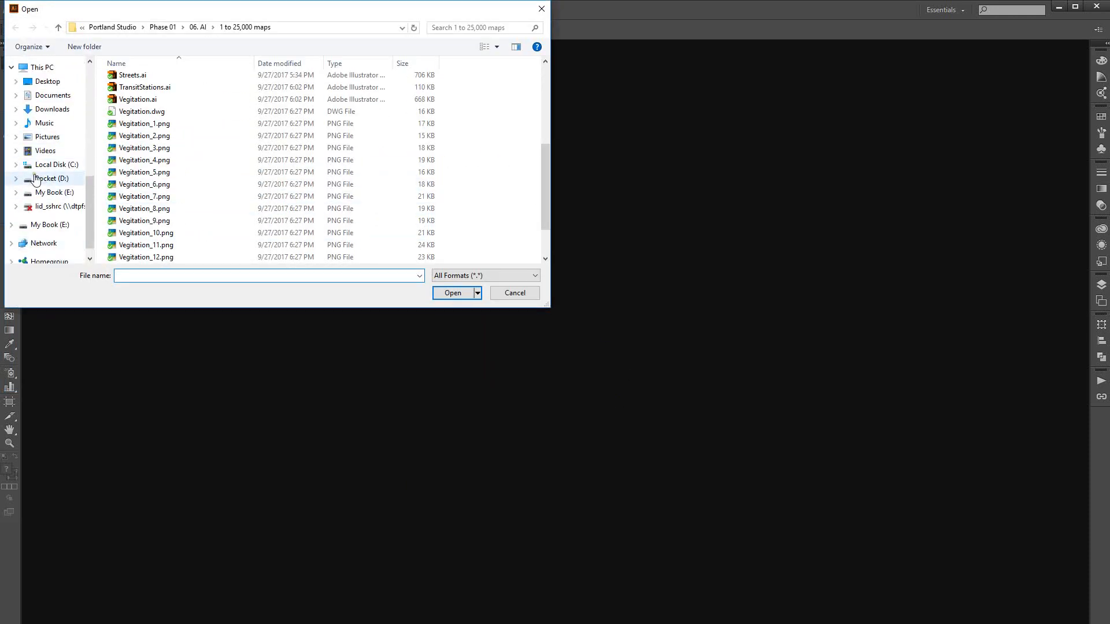
{"action": "left_click", "coordinate": [36, 179]}
{"action": "double_click", "coordinate": [145, 93]}
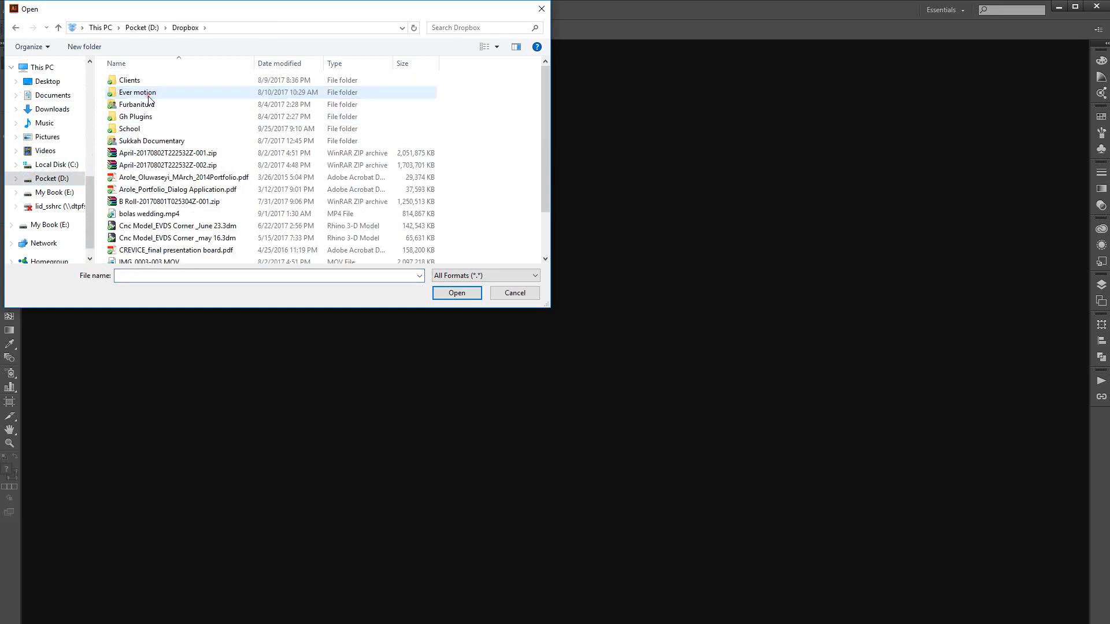
{"action": "double_click", "coordinate": [147, 128]}
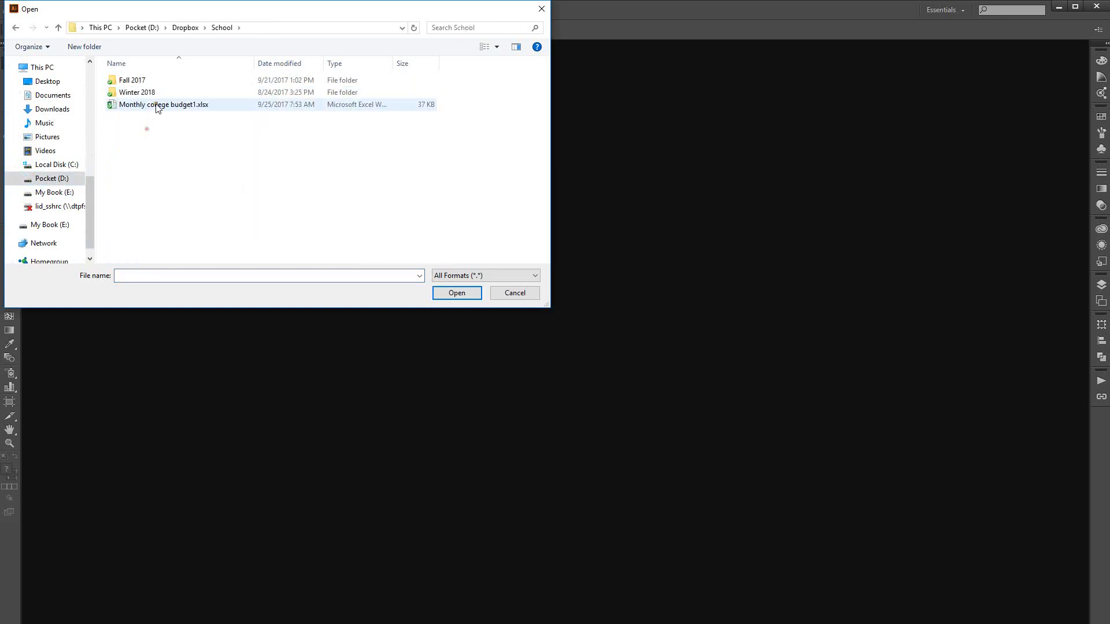
{"action": "double_click", "coordinate": [153, 81]}
{"action": "double_click", "coordinate": [152, 80]}
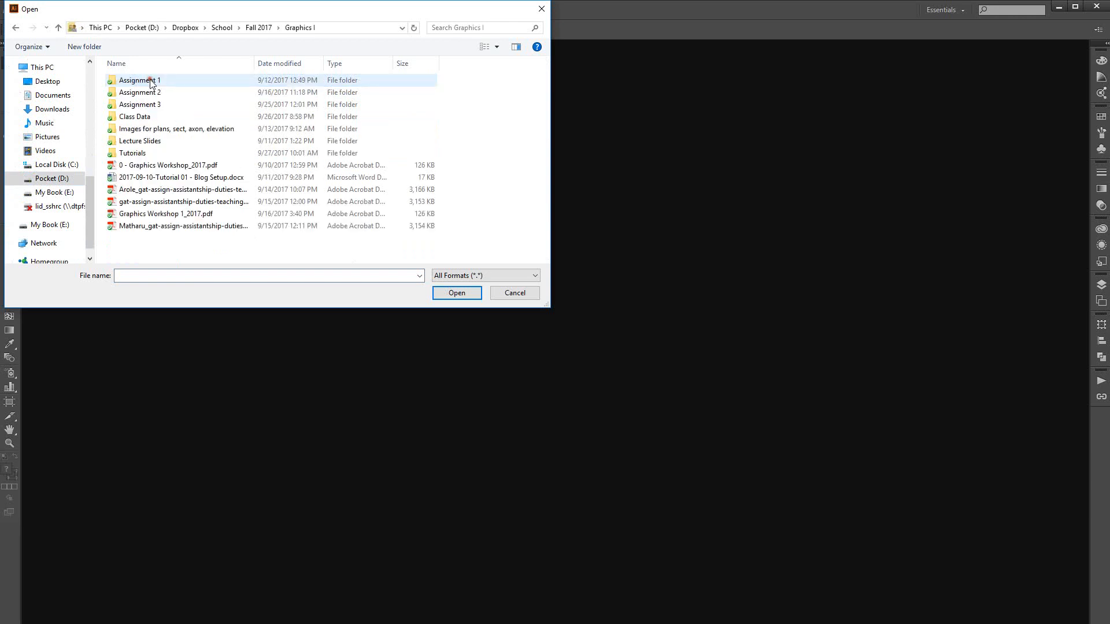
{"action": "left_click", "coordinate": [155, 154]}
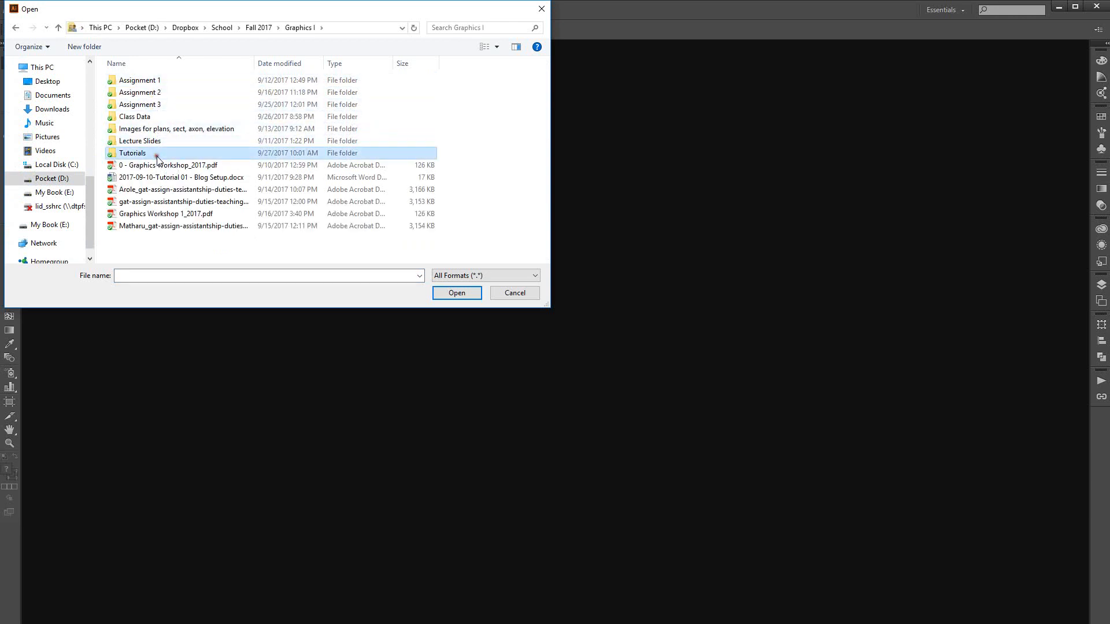
{"action": "double_click", "coordinate": [157, 155]}
{"action": "double_click", "coordinate": [156, 92]}
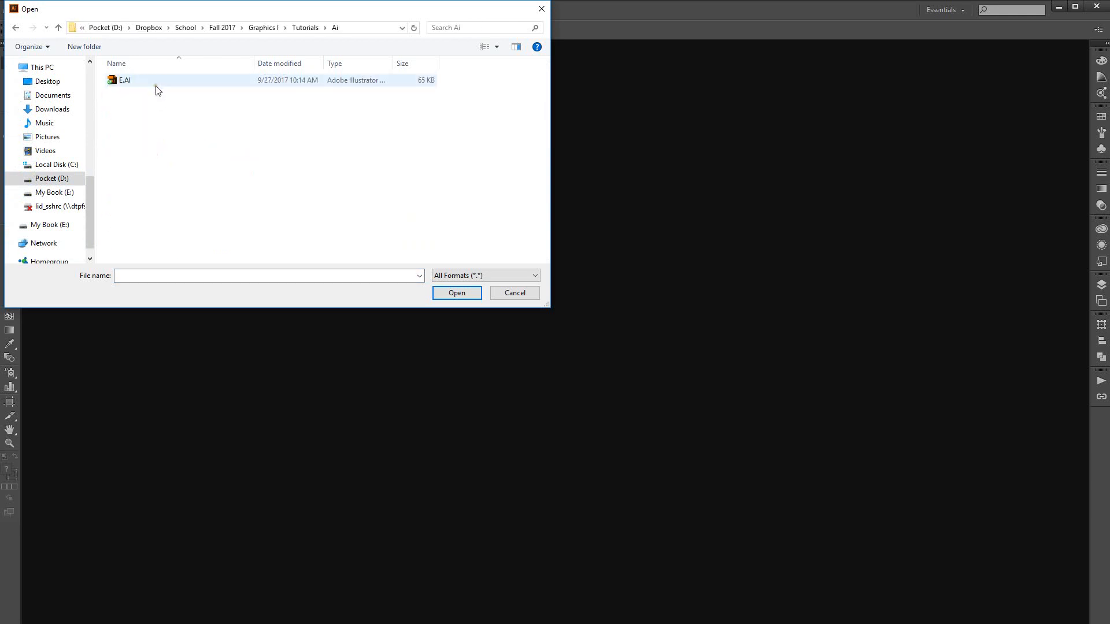
{"action": "double_click", "coordinate": [153, 81]}
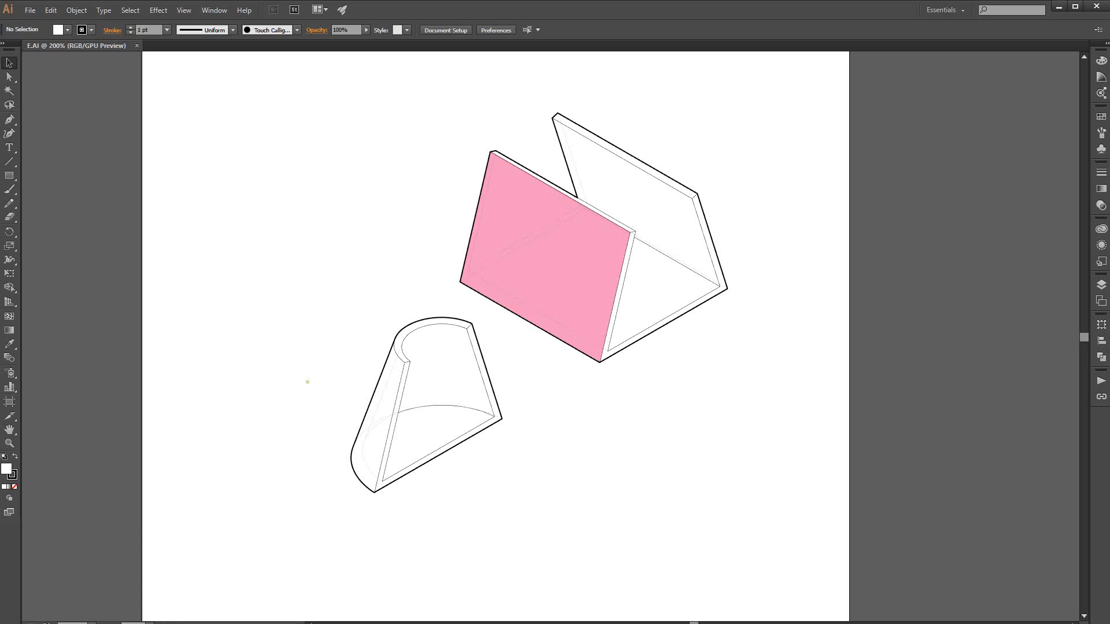
{"action": "scroll", "coordinate": [585, 483], "scroll_direction": "down", "scroll_amount": 2}
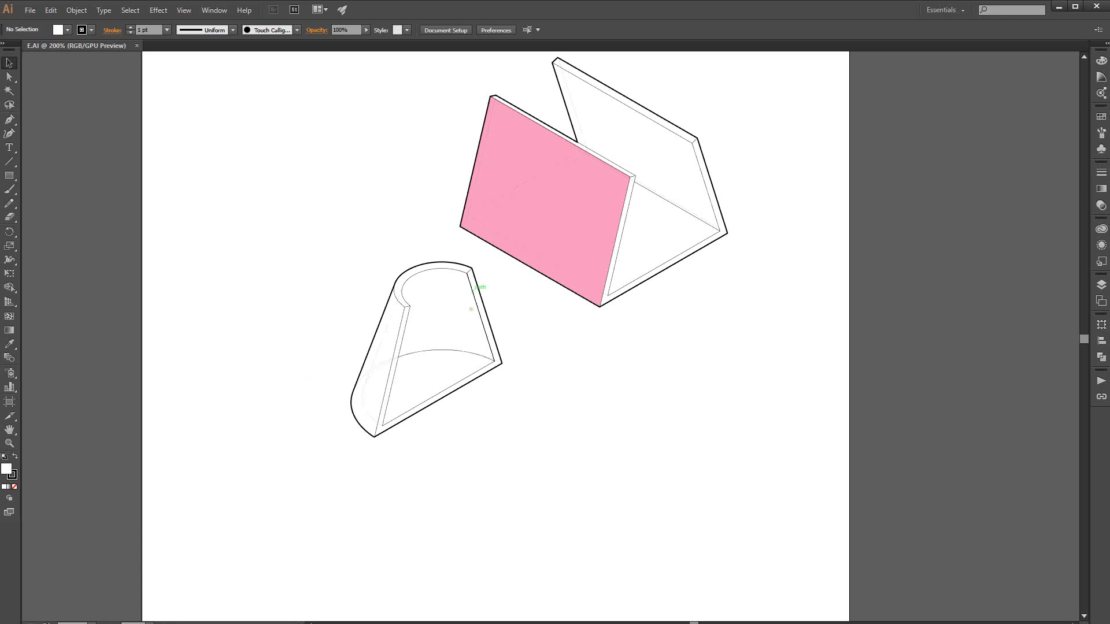
{"action": "scroll", "coordinate": [509, 387], "scroll_direction": "down", "scroll_amount": 3, "text": "alt"}
{"action": "scroll", "coordinate": [553, 340], "scroll_direction": "up", "scroll_amount": 2, "text": "alt"}
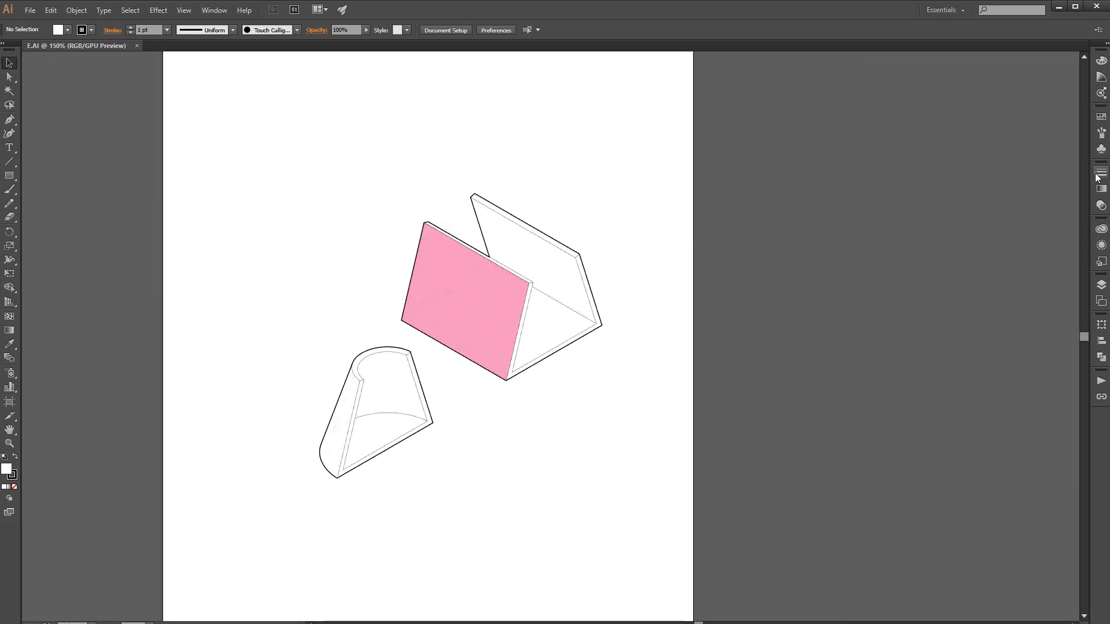
Switch back to Rhinoceros and show the Make2D outlines of the Solid Models.3dm model in the Top view
{"action": "left_click", "coordinate": [1065, 5]}
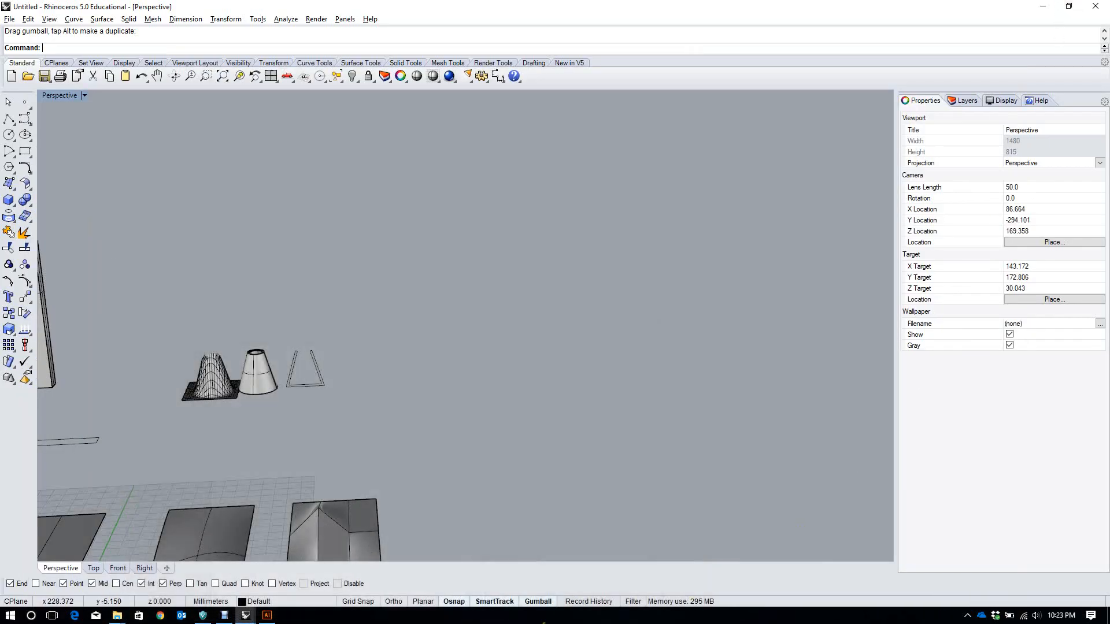
{"action": "scroll", "coordinate": [602, 356], "scroll_direction": "down", "scroll_amount": 8}
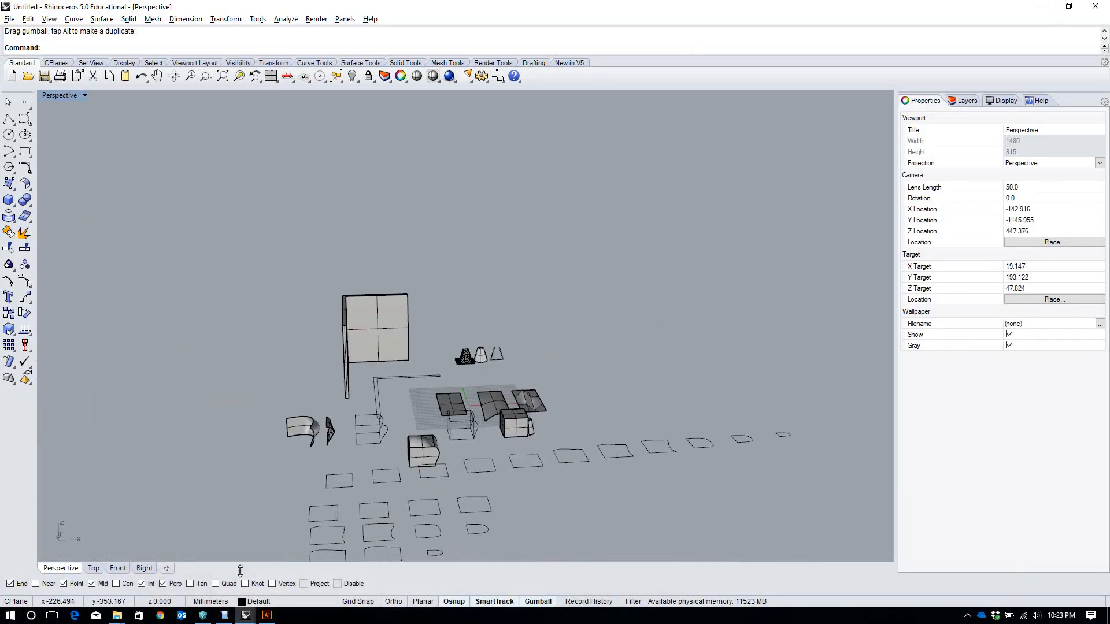
{"action": "mouse_move", "coordinate": [231, 618]}
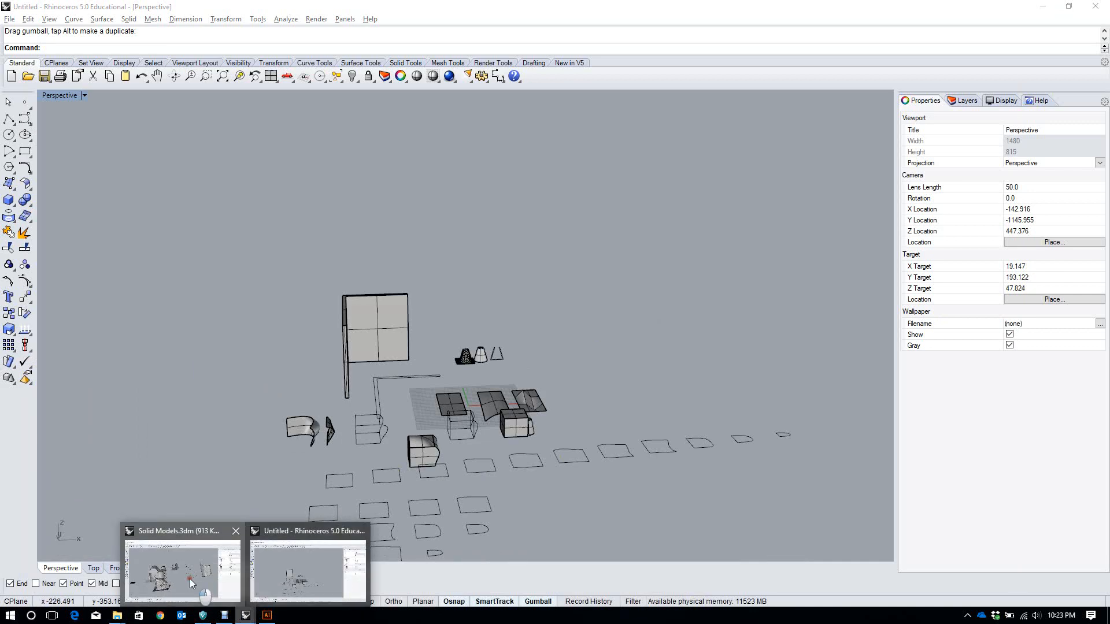
{"action": "left_click", "coordinate": [189, 578]}
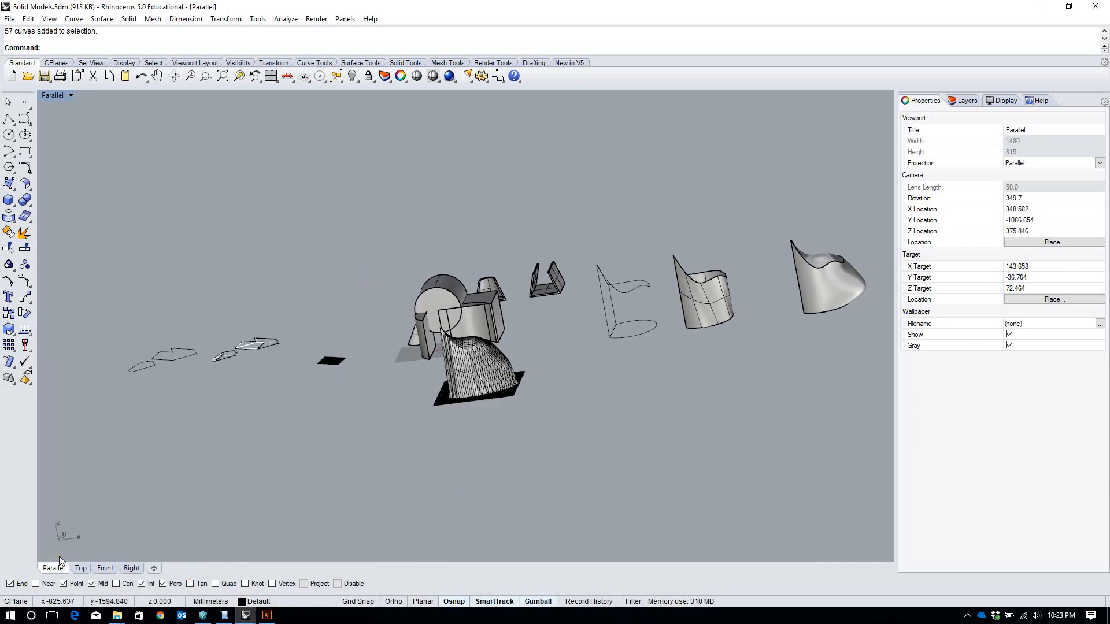
{"action": "left_click", "coordinate": [78, 567]}
{"action": "scroll", "coordinate": [566, 220], "scroll_direction": "down", "scroll_amount": 4}
{"action": "scroll", "coordinate": [359, 269], "scroll_direction": "up", "scroll_amount": 5}
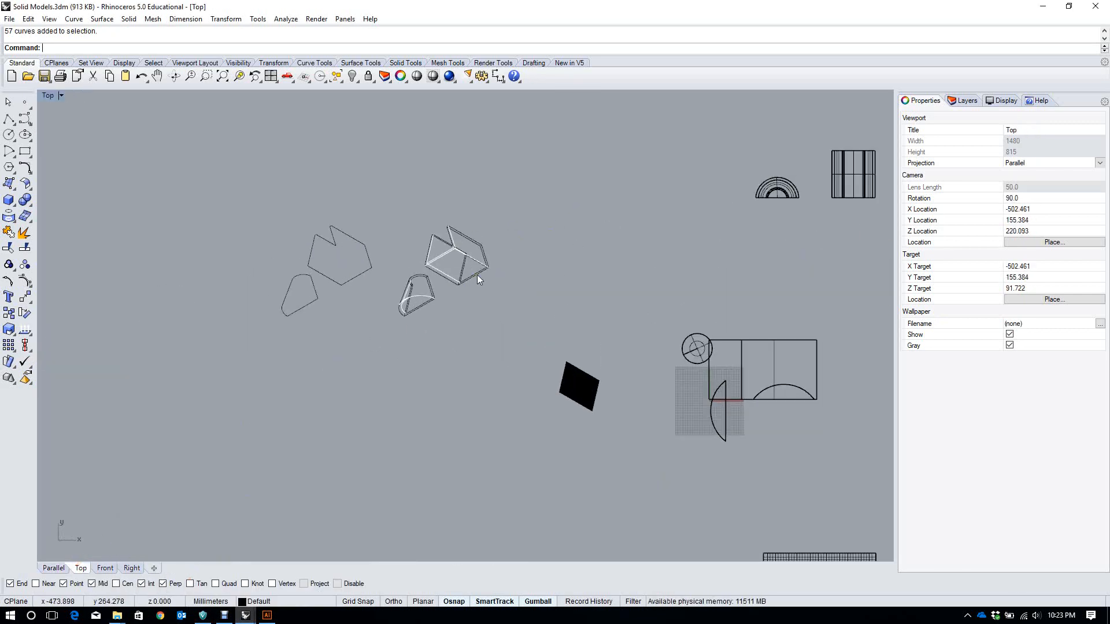
{"action": "left_click_drag", "start_coordinate": [520, 199], "coordinate": [251, 347]}
{"action": "type", "text": "Ex"}
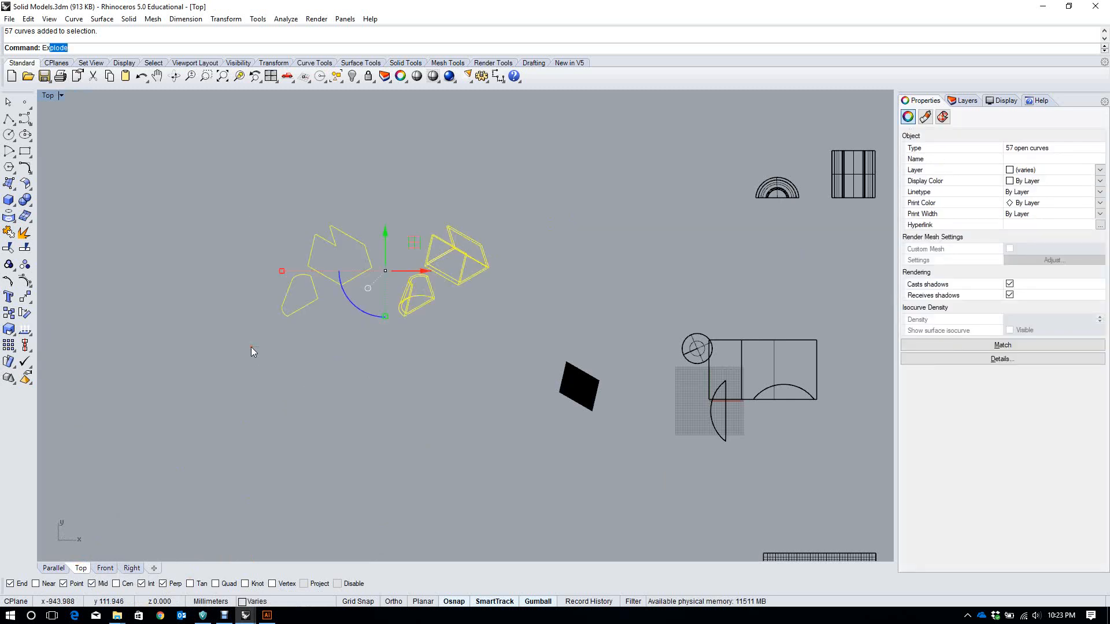
{"action": "type", "text": "por"}
{"action": "key", "text": "Return"}
Move the solid black hatch just below the sectioned solids' Make2D outlines
{"action": "left_click", "coordinate": [580, 384]}
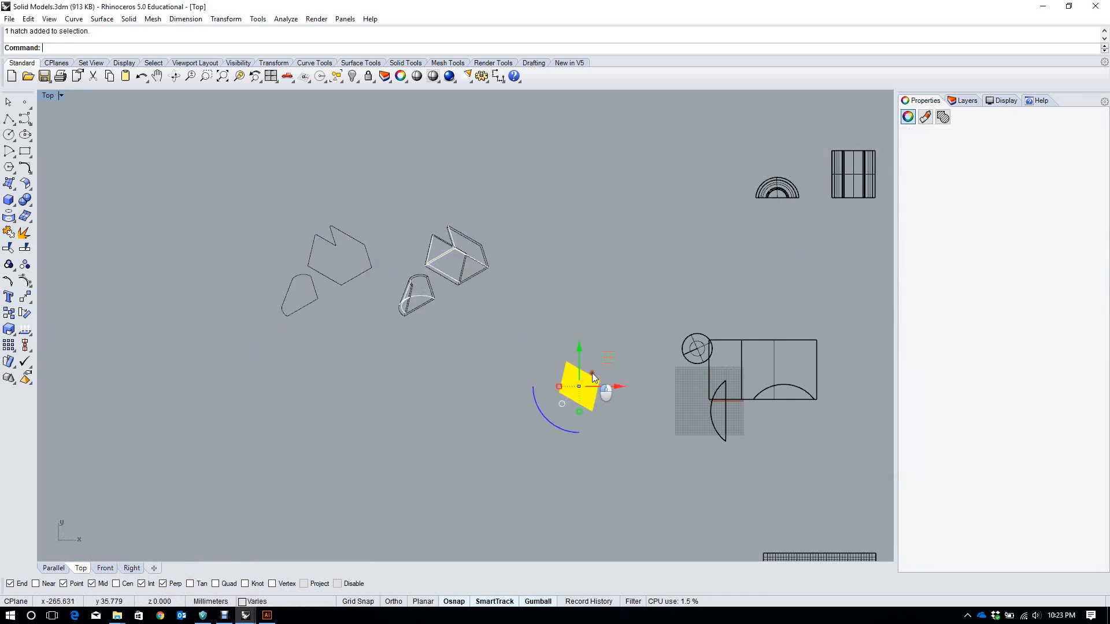
{"action": "mouse_move", "coordinate": [609, 357]}
{"action": "left_mouse_down"}
{"action": "mouse_move", "coordinate": [458, 297]}
{"action": "mouse_move", "coordinate": [489, 307]}
{"action": "left_mouse_up"}
{"action": "scroll", "coordinate": [472, 299], "scroll_direction": "up", "scroll_amount": 8}
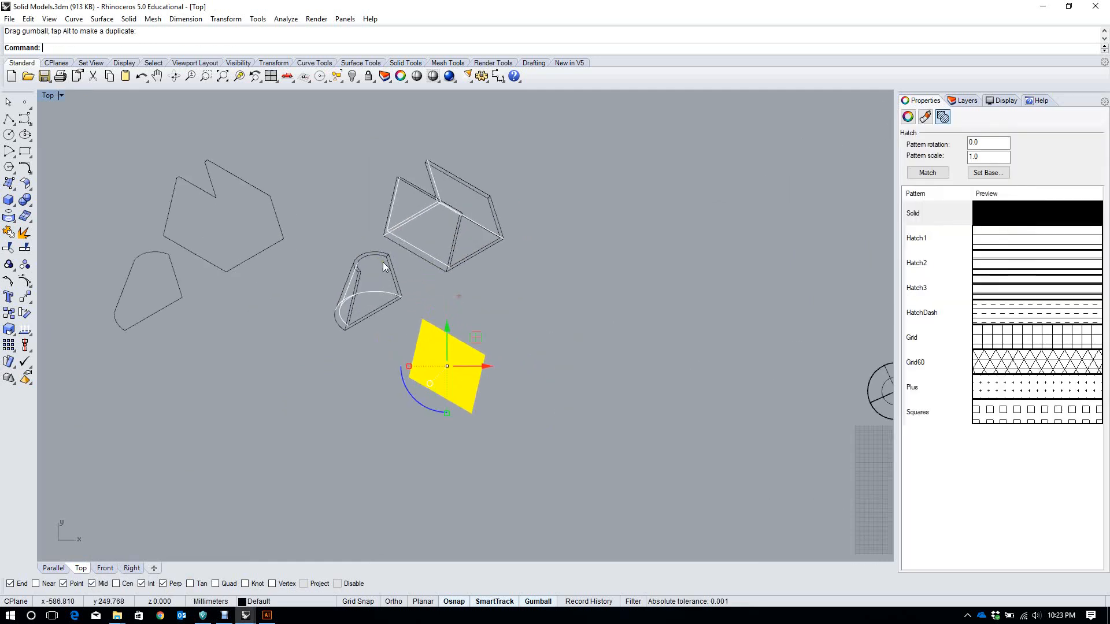
Copy all curves of the half-cone's Make2D outline to an empty area below the original
{"action": "scroll", "coordinate": [502, 345], "scroll_direction": "up", "scroll_amount": 4}
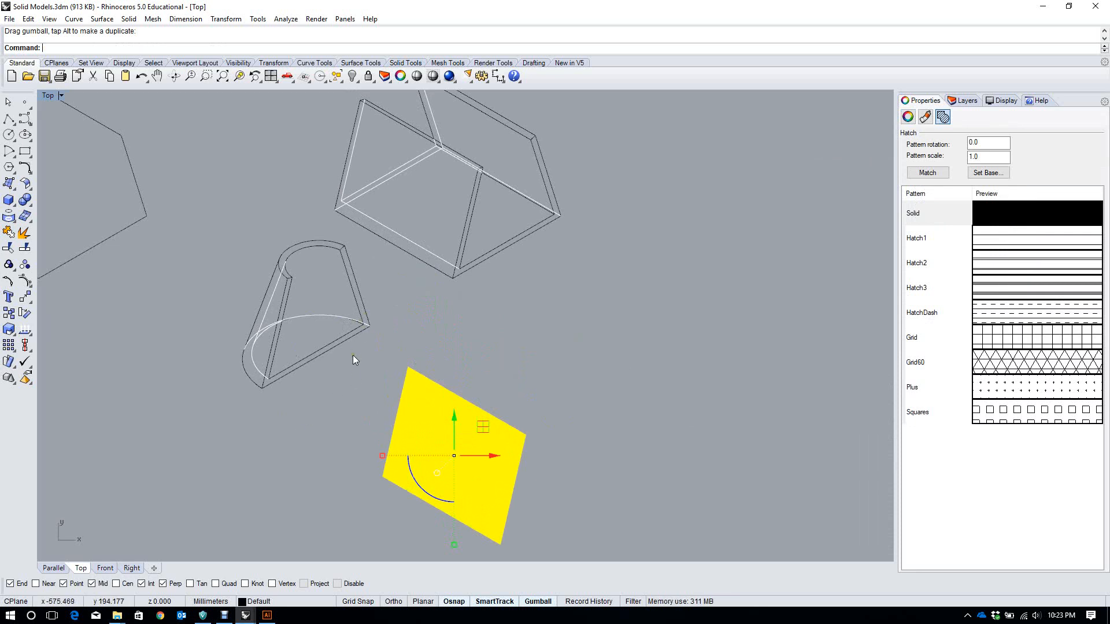
{"action": "scroll", "coordinate": [247, 309], "scroll_direction": "up", "scroll_amount": 3}
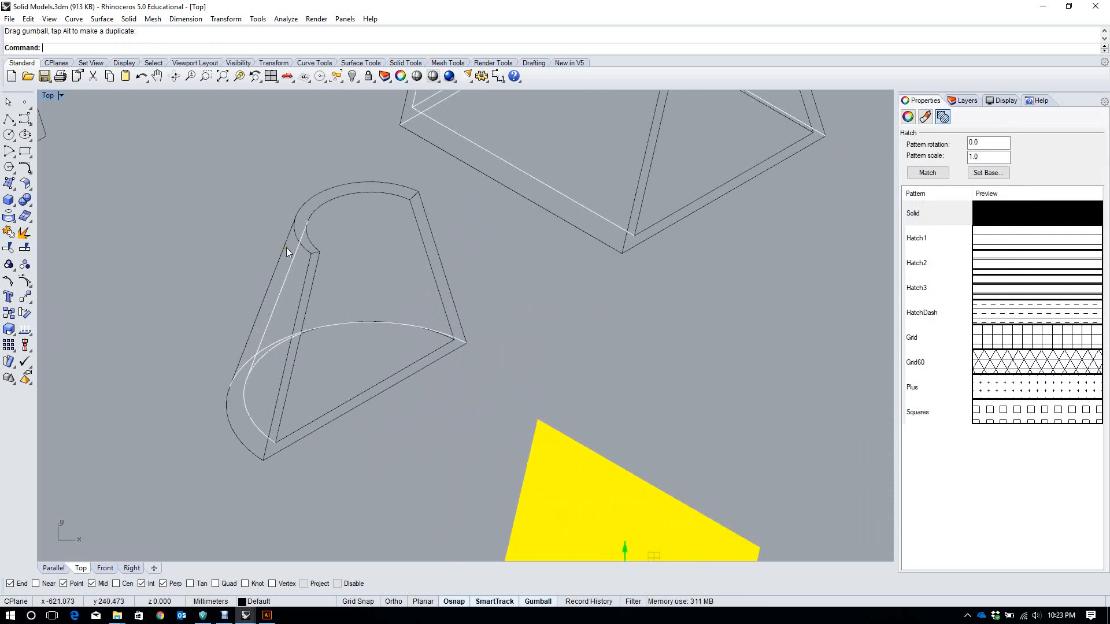
{"action": "left_click_drag", "start_coordinate": [499, 438], "coordinate": [182, 207]}
{"action": "scroll", "coordinate": [539, 189], "scroll_direction": "down", "scroll_amount": 3}
{"action": "scroll", "coordinate": [539, 191], "scroll_direction": "down", "scroll_amount": 2}
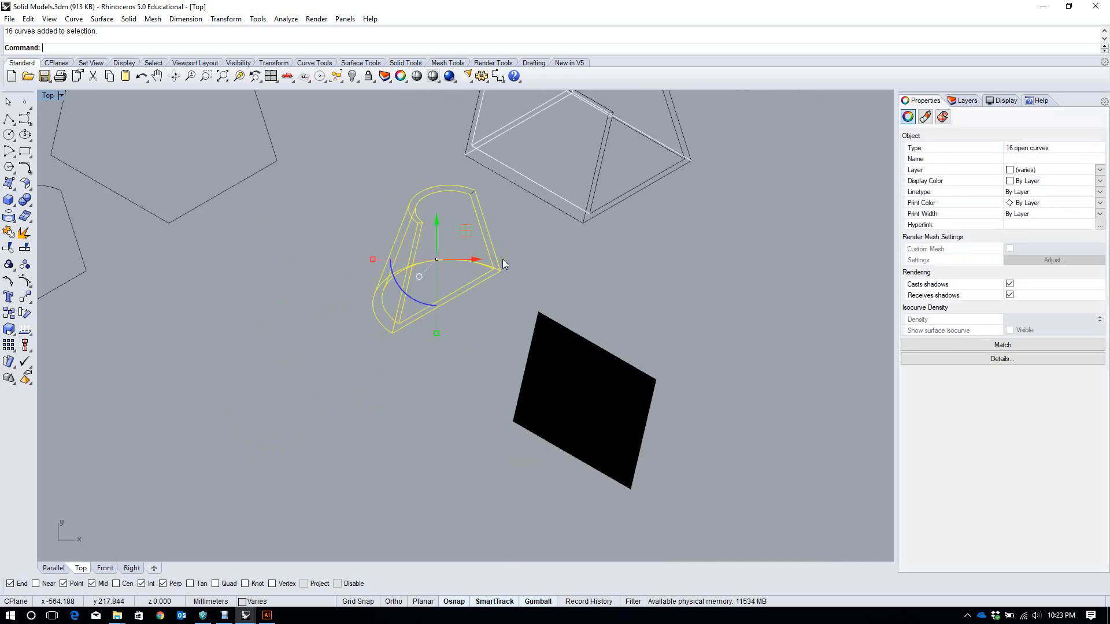
{"action": "left_click_drag", "start_coordinate": [462, 234], "coordinate": [300, 463]}
{"action": "right_click_drag", "start_coordinate": [300, 463], "coordinate": [315, 408]}
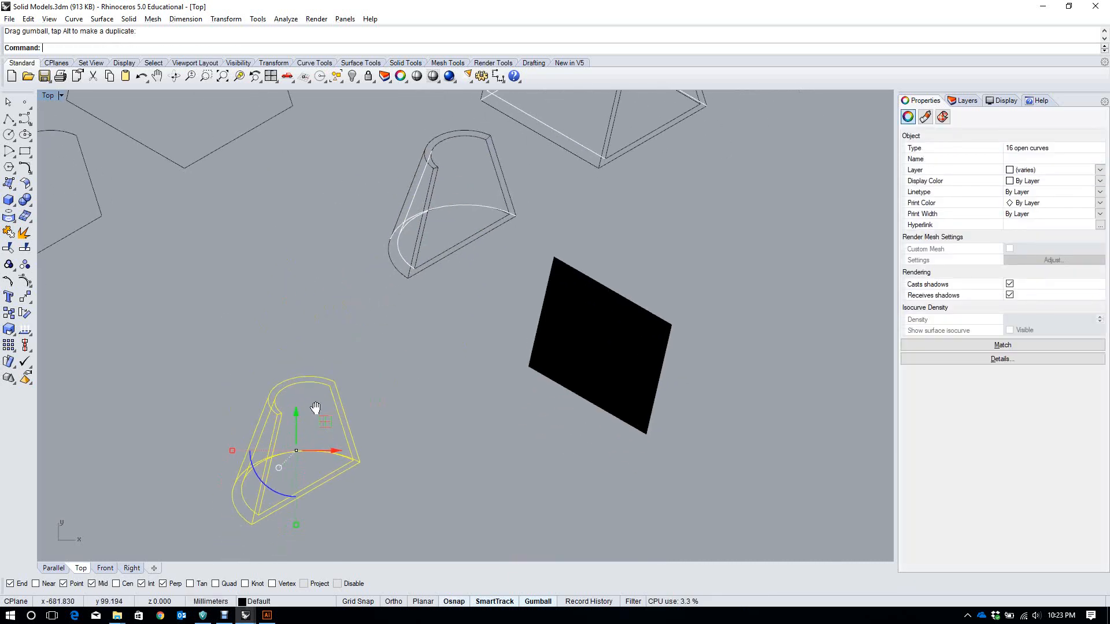
Trim the copied half-cone curves so that only the outline of its outer side face remains
{"action": "key", "text": "Return"}
{"action": "scroll", "coordinate": [248, 488], "scroll_direction": "up", "scroll_amount": 8}
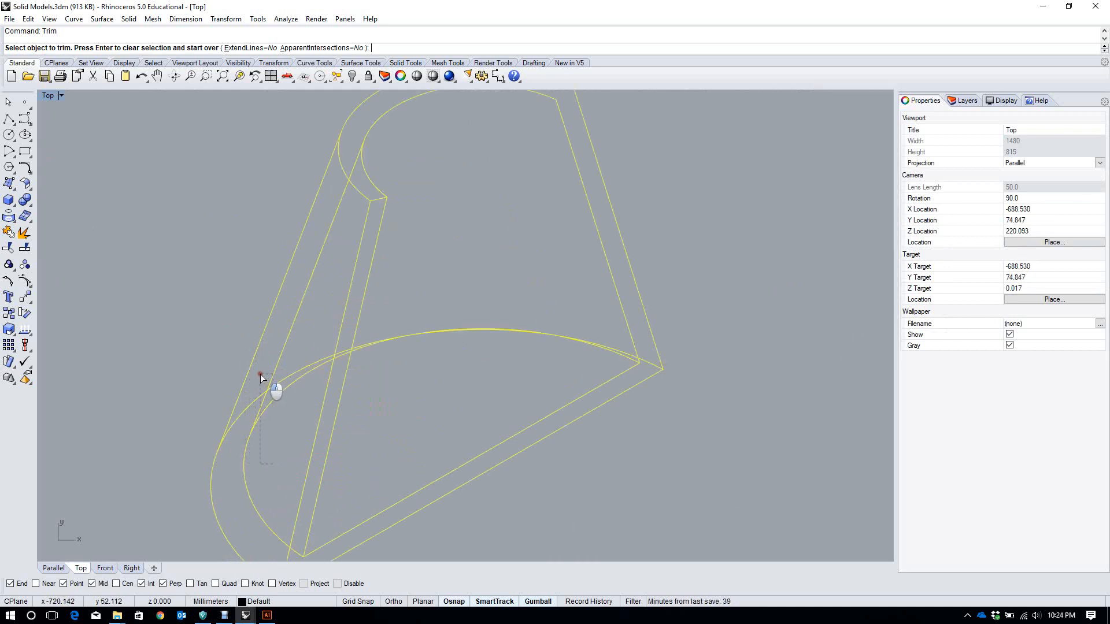
{"action": "left_click", "coordinate": [260, 374]}
{"action": "left_click", "coordinate": [244, 463]}
{"action": "scroll", "coordinate": [254, 445], "scroll_direction": "down", "scroll_amount": 2}
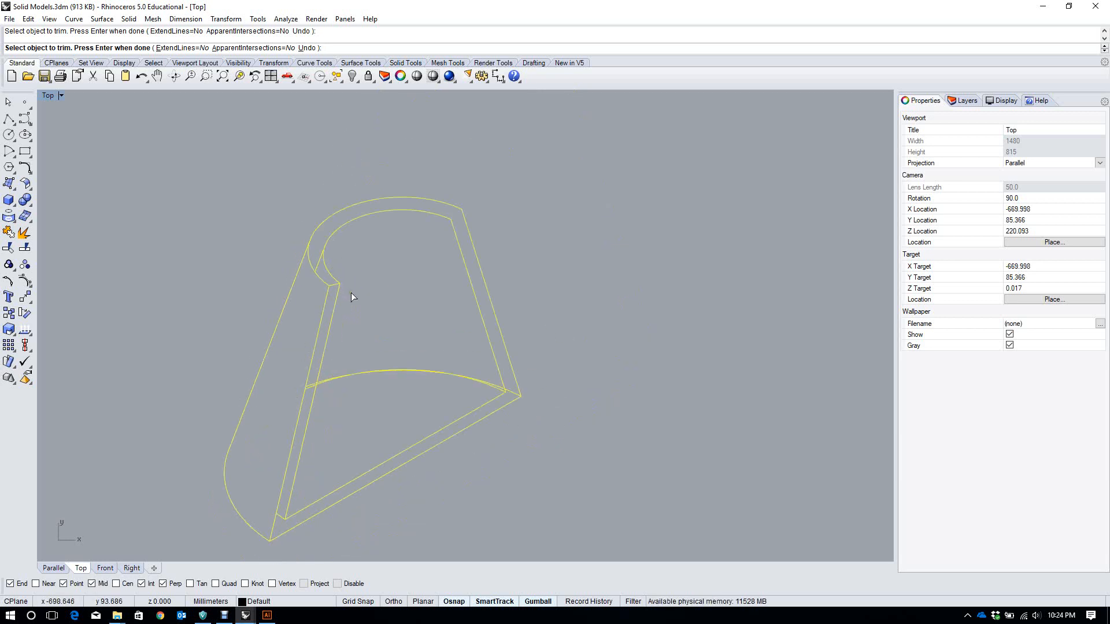
{"action": "left_click", "coordinate": [338, 276]}
{"action": "left_click", "coordinate": [322, 220]}
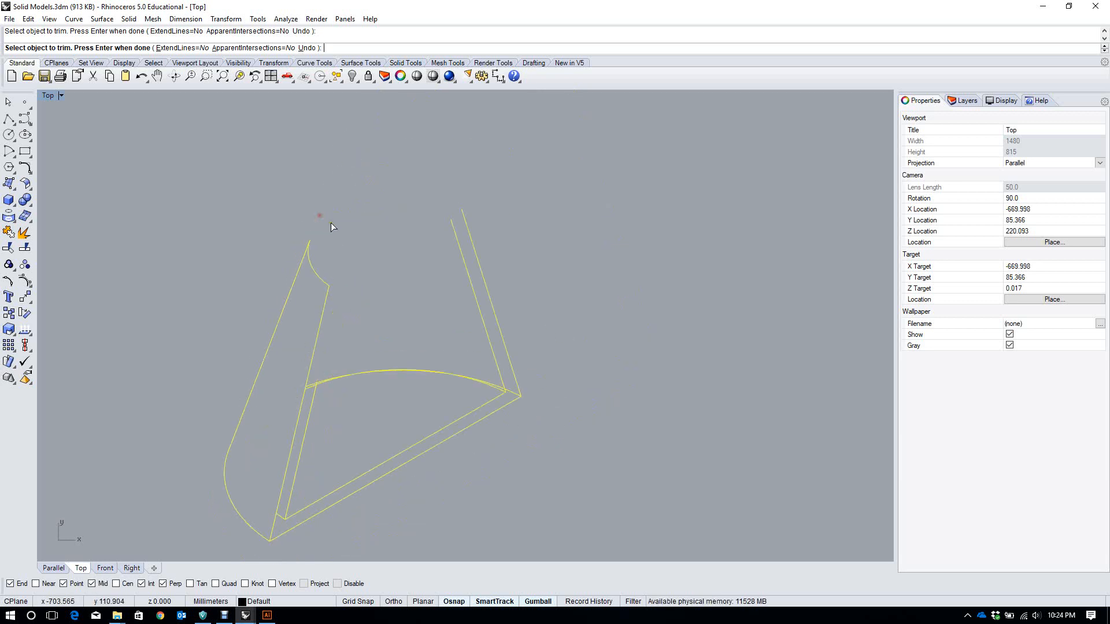
{"action": "left_click", "coordinate": [314, 376]}
{"action": "left_click", "coordinate": [285, 513]}
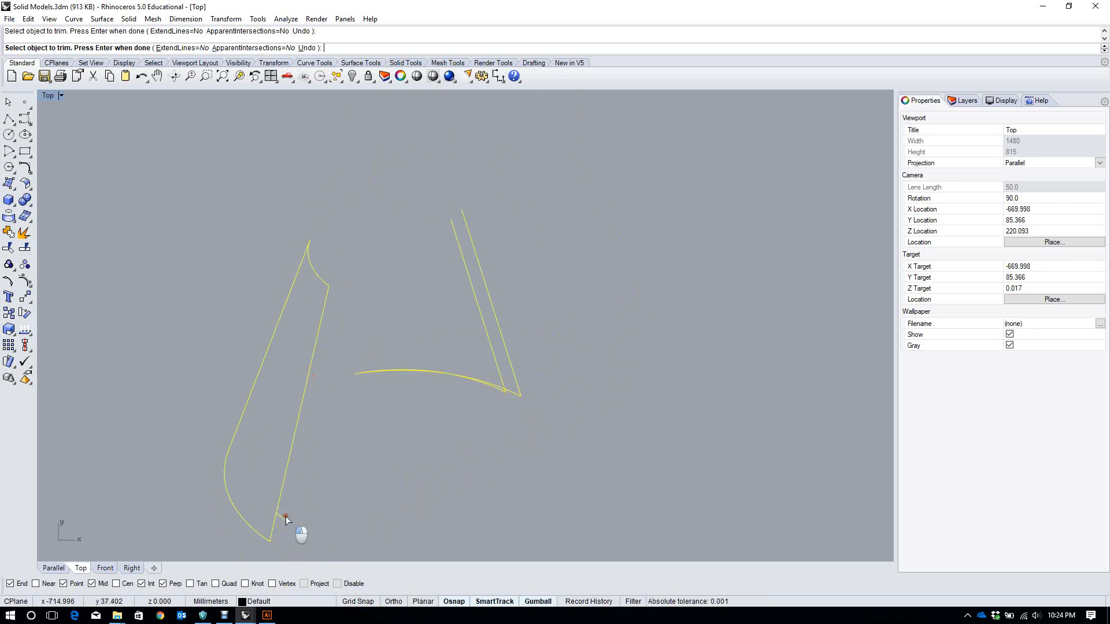
{"action": "left_click_drag", "start_coordinate": [548, 476], "coordinate": [414, 143]}
{"action": "key", "text": "Return"}
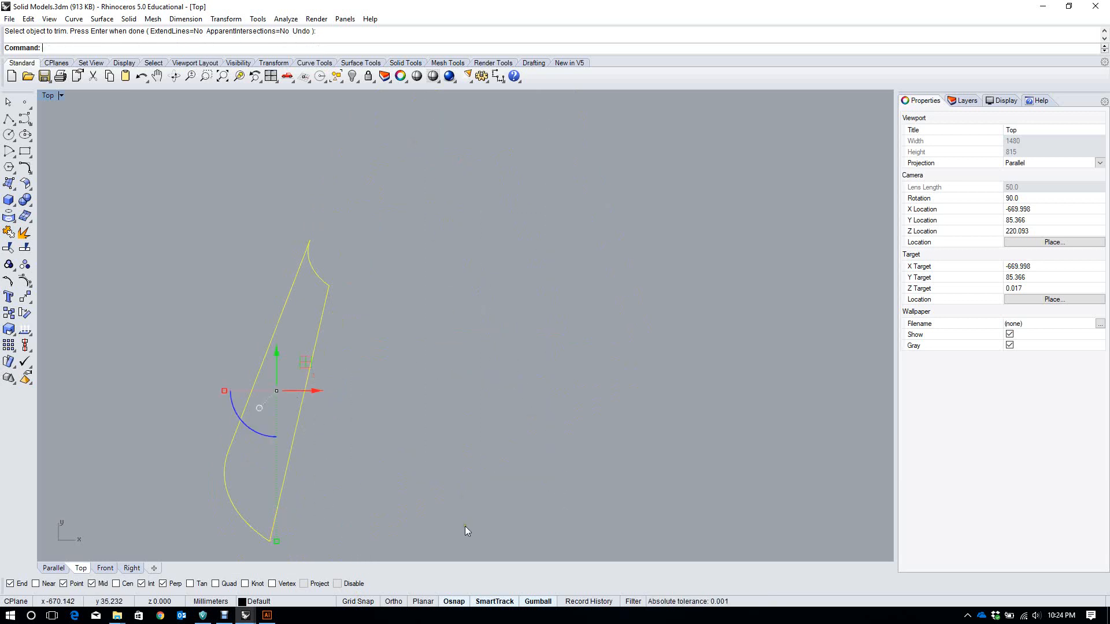
Join the remaining side-face curves and fill the closed outline with a Solid hatch
{"action": "type", "text": "J"}
{"action": "key", "text": "Return"}
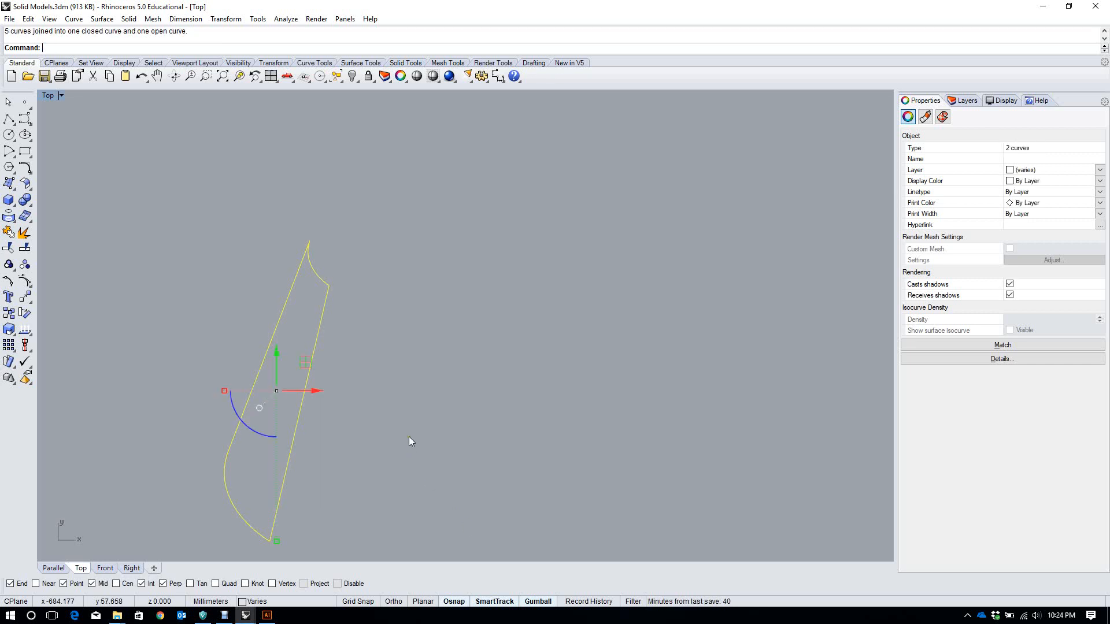
{"action": "type", "text": "Hatch"}
{"action": "key", "text": "Return"}
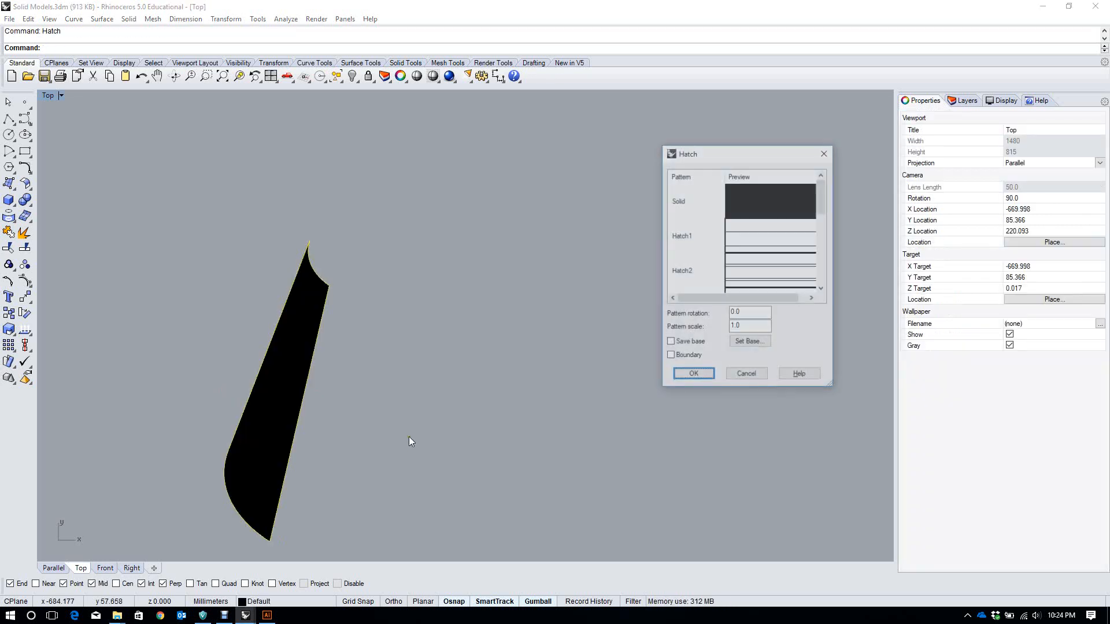
{"action": "left_click", "coordinate": [683, 375]}
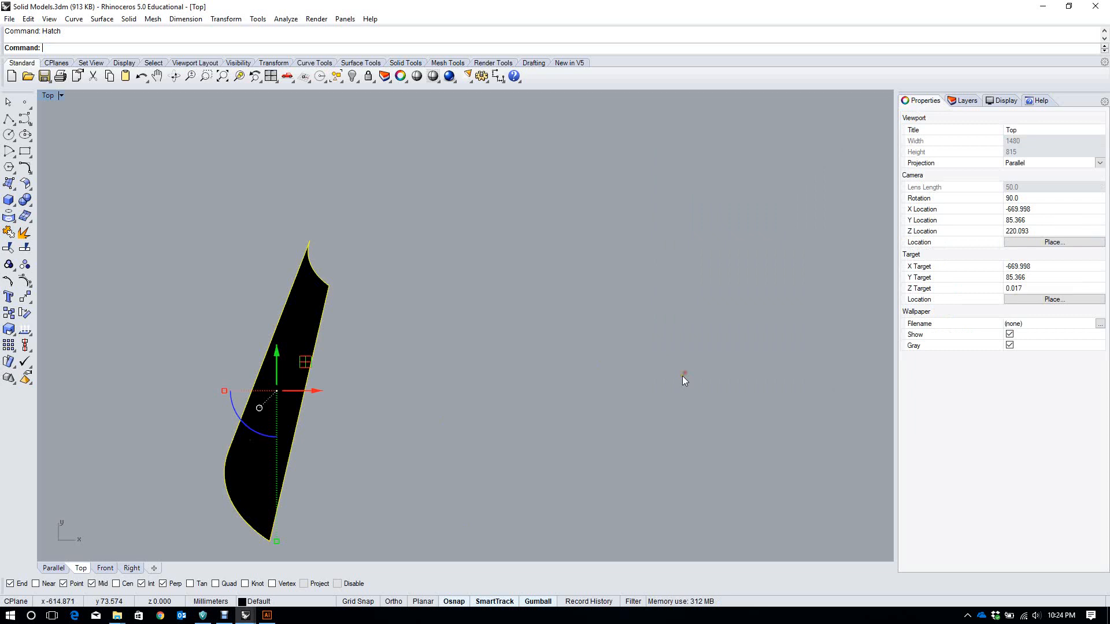
Delete the joined outline curve around the half-cone's side-face hatch
{"action": "key", "text": "Delete"}
{"action": "scroll", "coordinate": [471, 370], "scroll_direction": "down", "scroll_amount": 10}
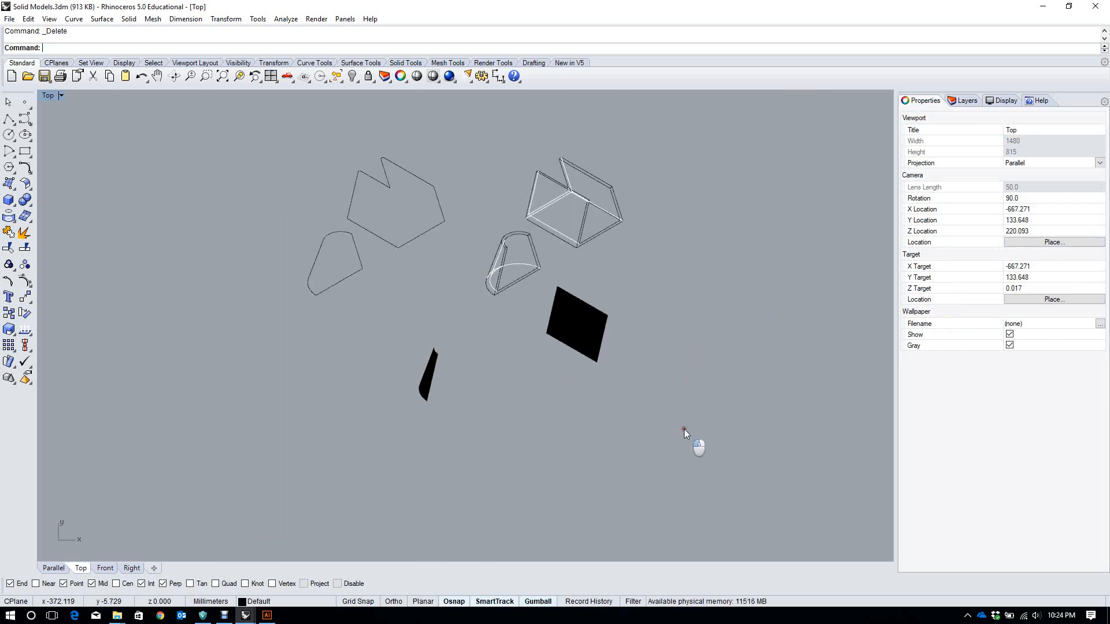
Start exporting all drawing curves and hatches to the Ai folder under School, Fall 2017, Graphics I, Tutorials
{"action": "key", "text": "ctrl+a"}
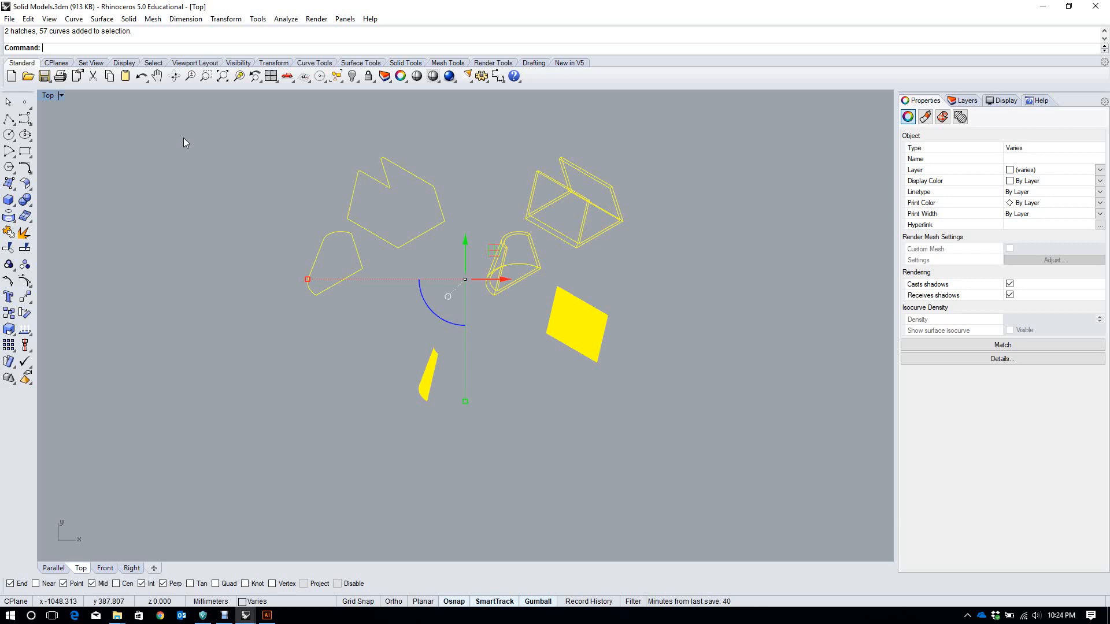
{"action": "type", "text": "Expor"}
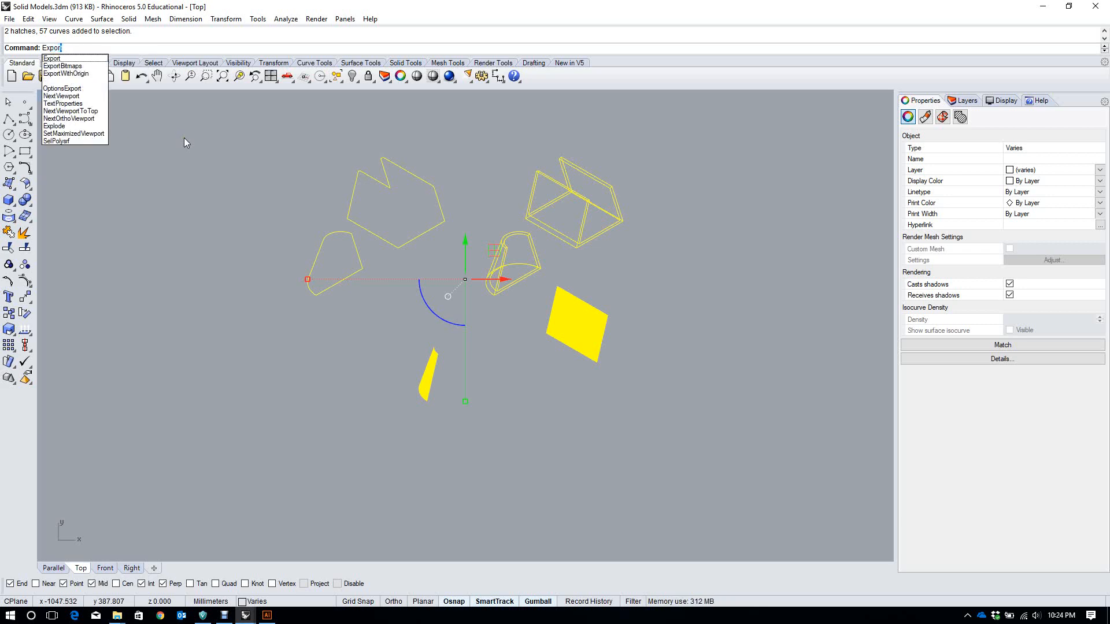
{"action": "key", "text": "Return"}
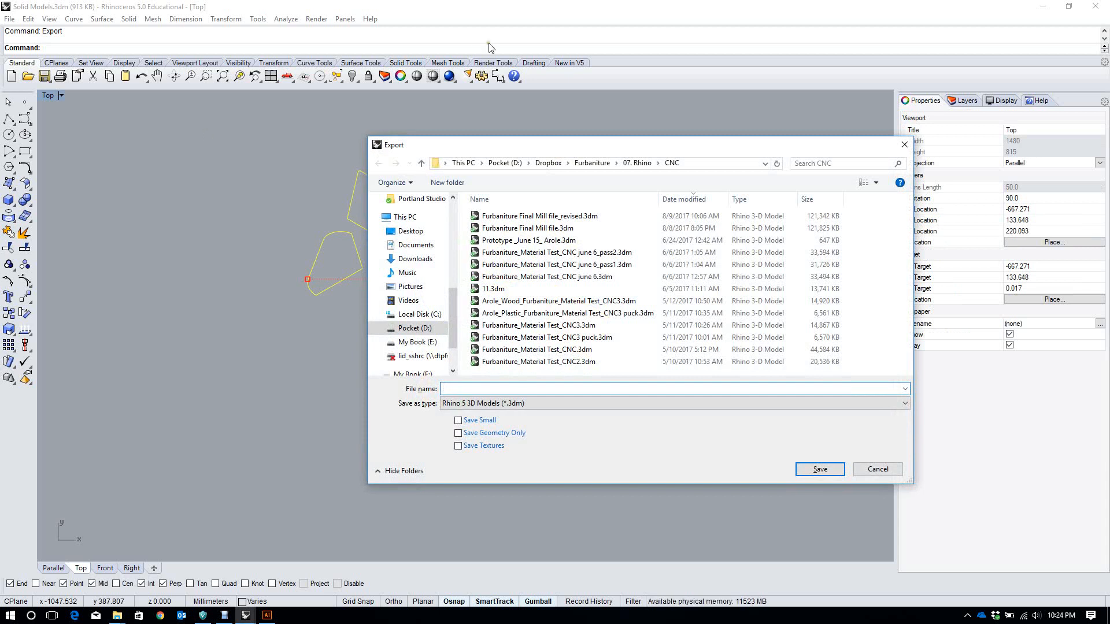
{"action": "left_click", "coordinate": [412, 328]}
{"action": "left_click", "coordinate": [493, 231]}
{"action": "double_click", "coordinate": [492, 231]}
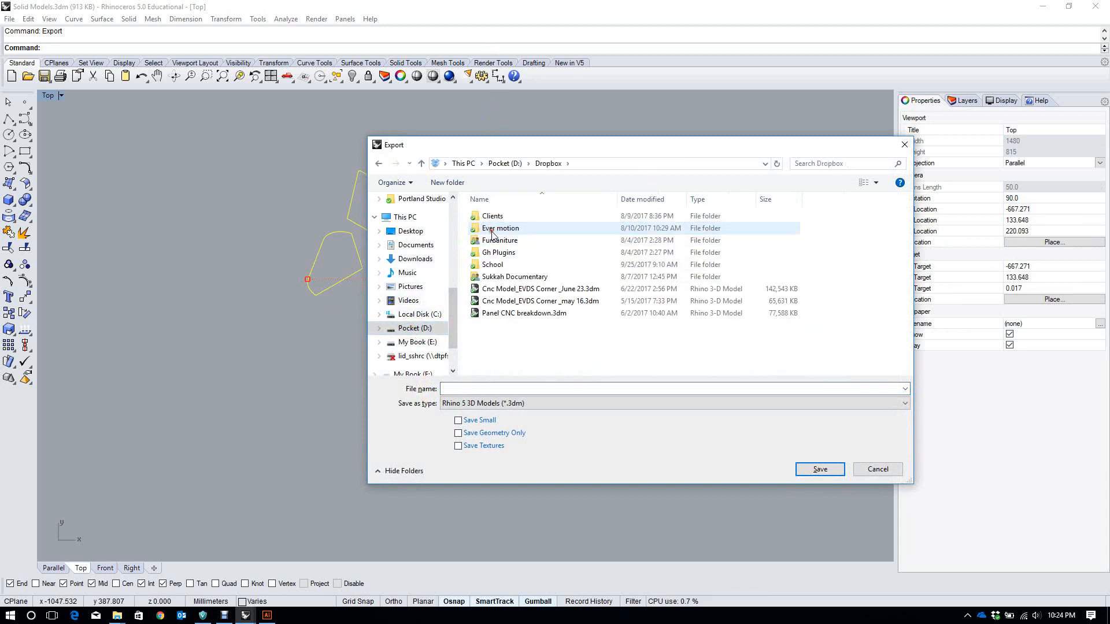
{"action": "left_click", "coordinate": [507, 267]}
{"action": "double_click", "coordinate": [507, 269]}
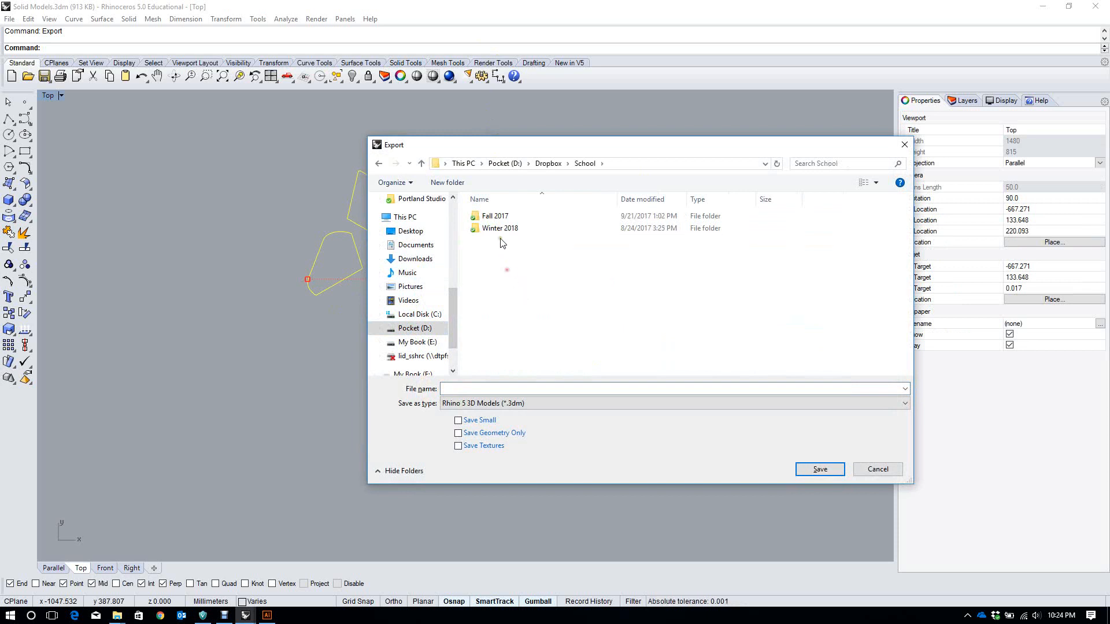
{"action": "double_click", "coordinate": [495, 217]}
{"action": "double_click", "coordinate": [493, 217]}
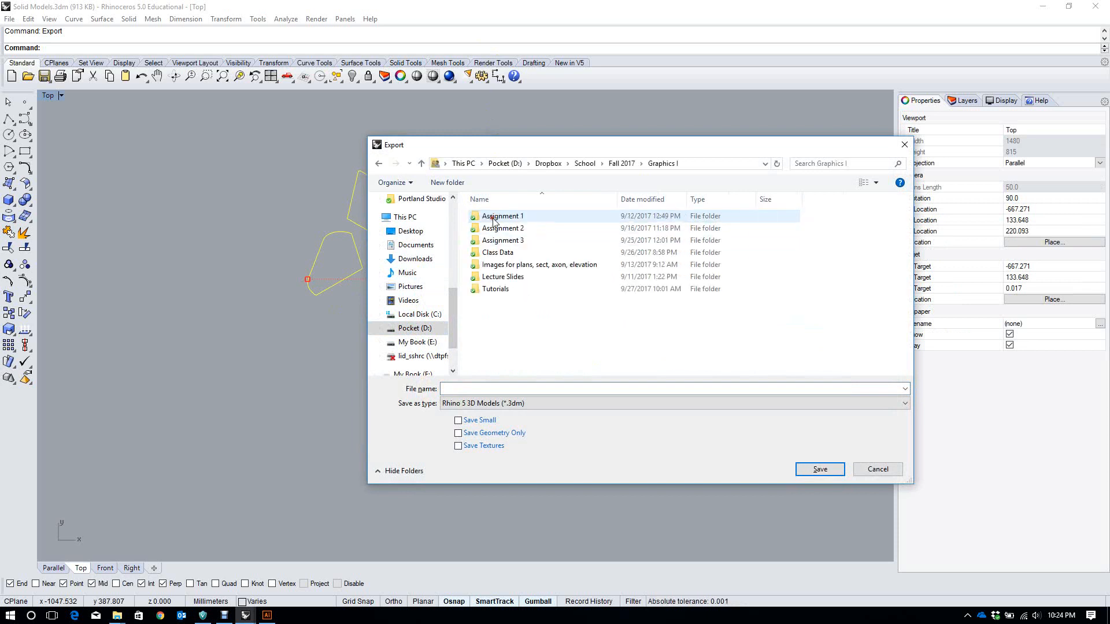
{"action": "double_click", "coordinate": [504, 286]}
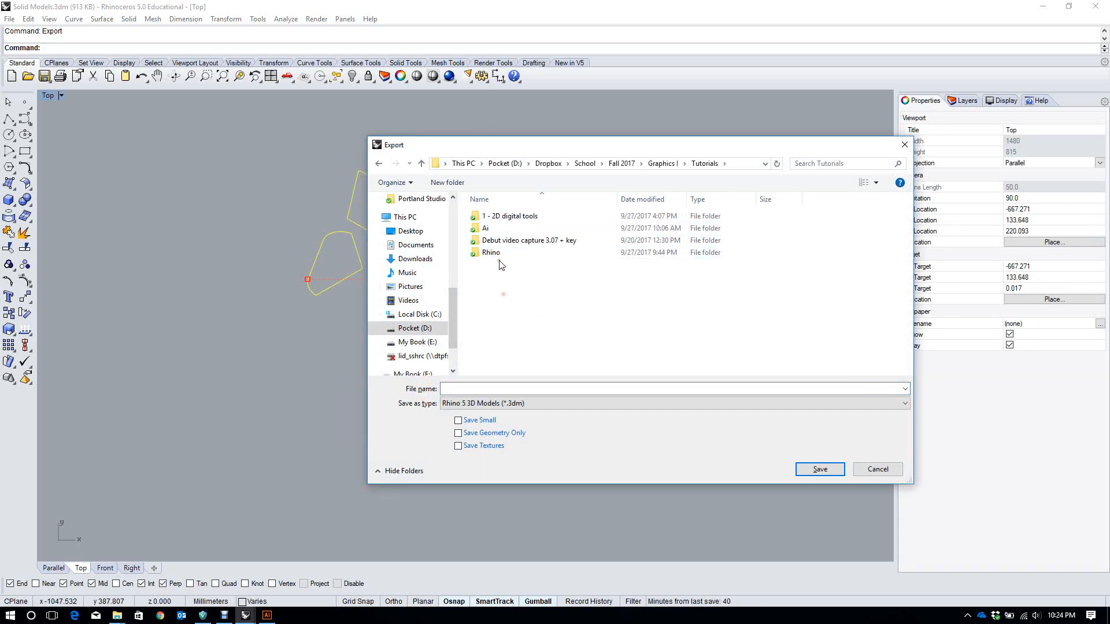
{"action": "double_click", "coordinate": [487, 228]}
Export the selection as an Adobe Illustrator file named E2, using CMYK color
{"action": "left_click", "coordinate": [503, 389]}
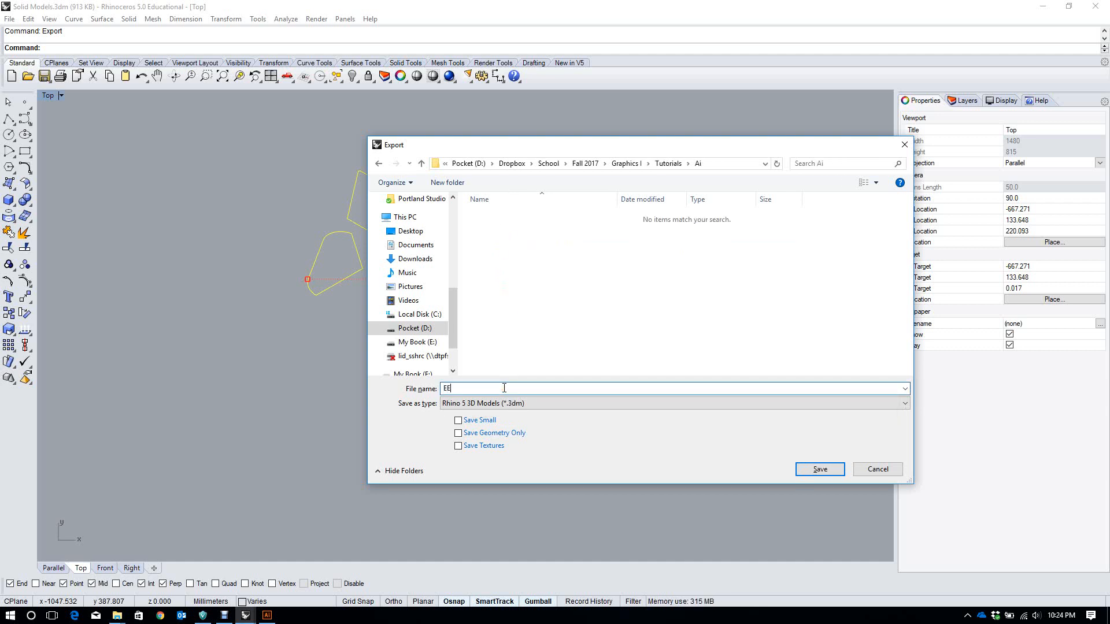
{"action": "type", "text": "EE"}
{"action": "key", "text": "BackSpace"}
{"action": "type", "text": "2"}
{"action": "left_click", "coordinate": [544, 402]}
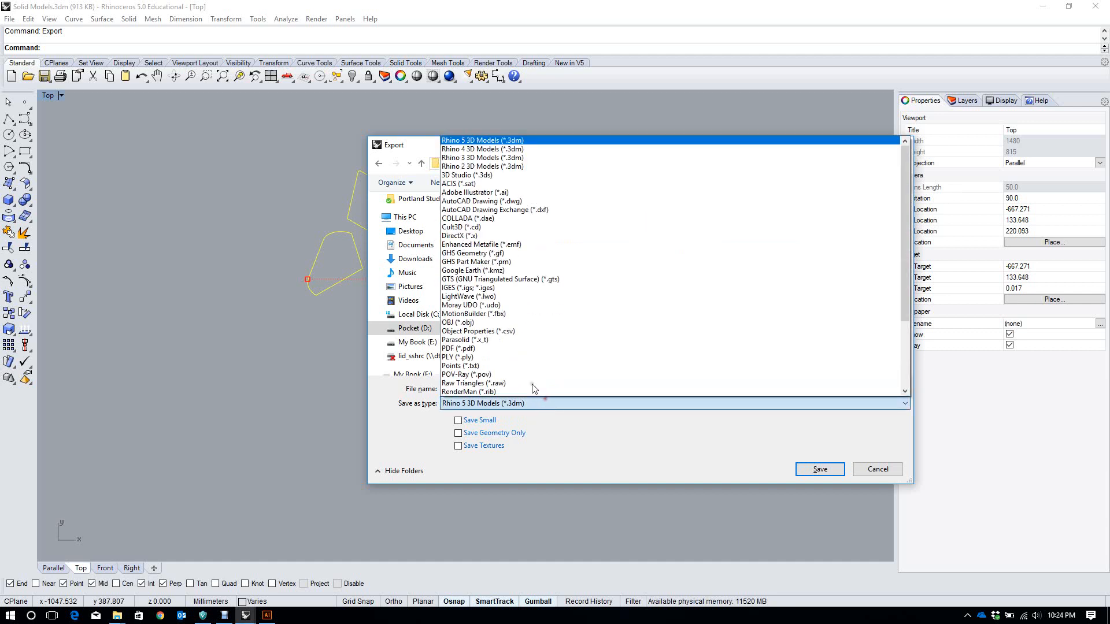
{"action": "left_click", "coordinate": [532, 194]}
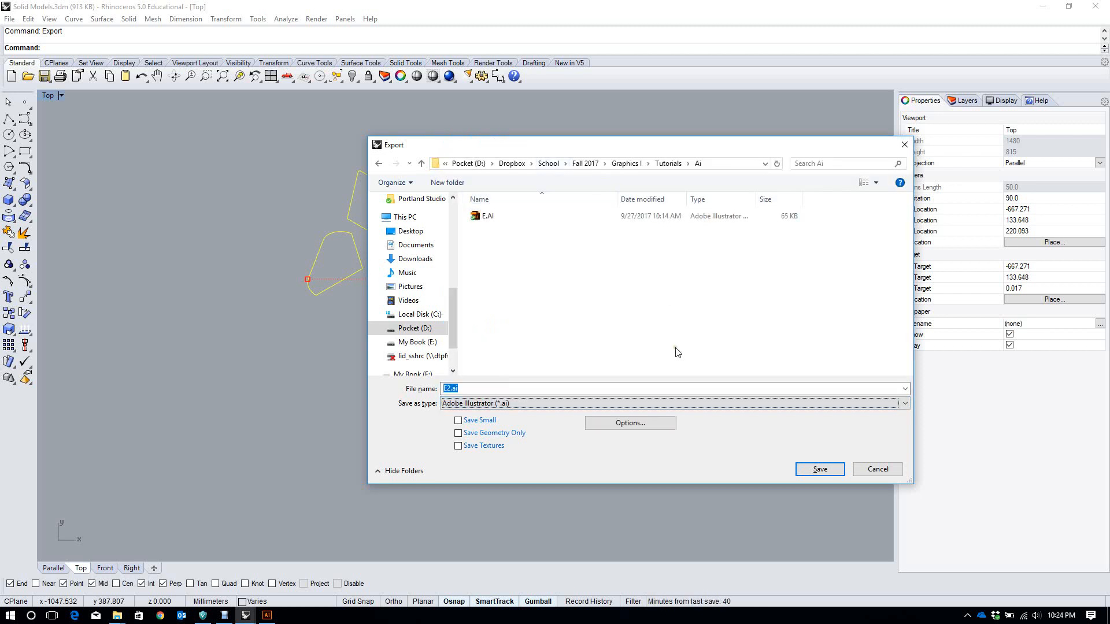
{"action": "left_click", "coordinate": [819, 466]}
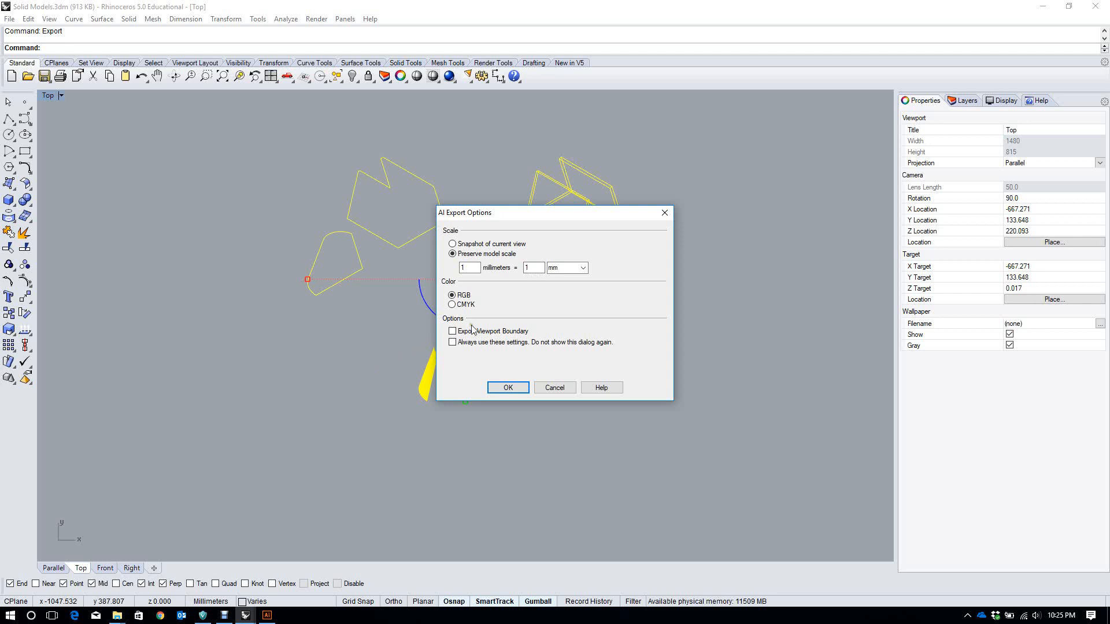
{"action": "left_click", "coordinate": [463, 305]}
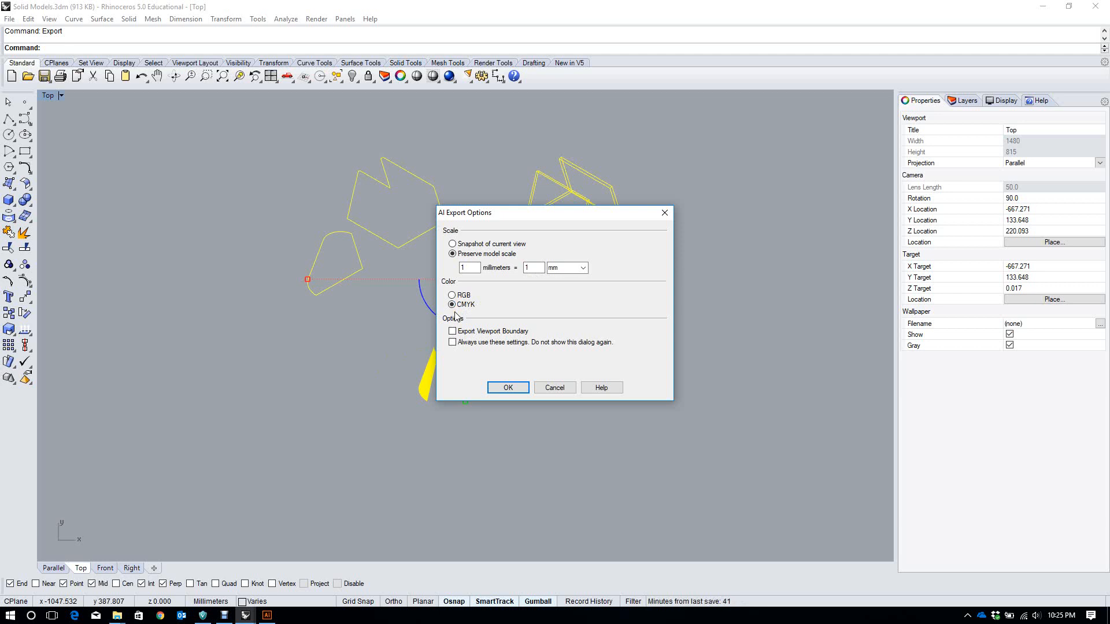
{"action": "left_click", "coordinate": [508, 389]}
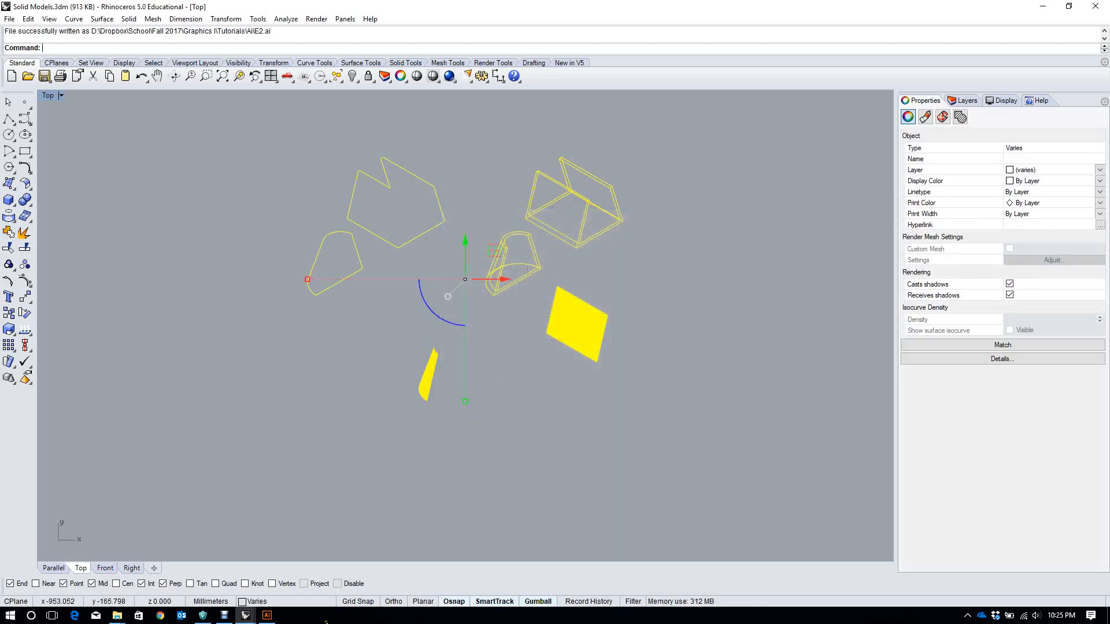
Switch to Illustrator and open the exported file E2.ai
{"action": "left_click", "coordinate": [267, 615]}
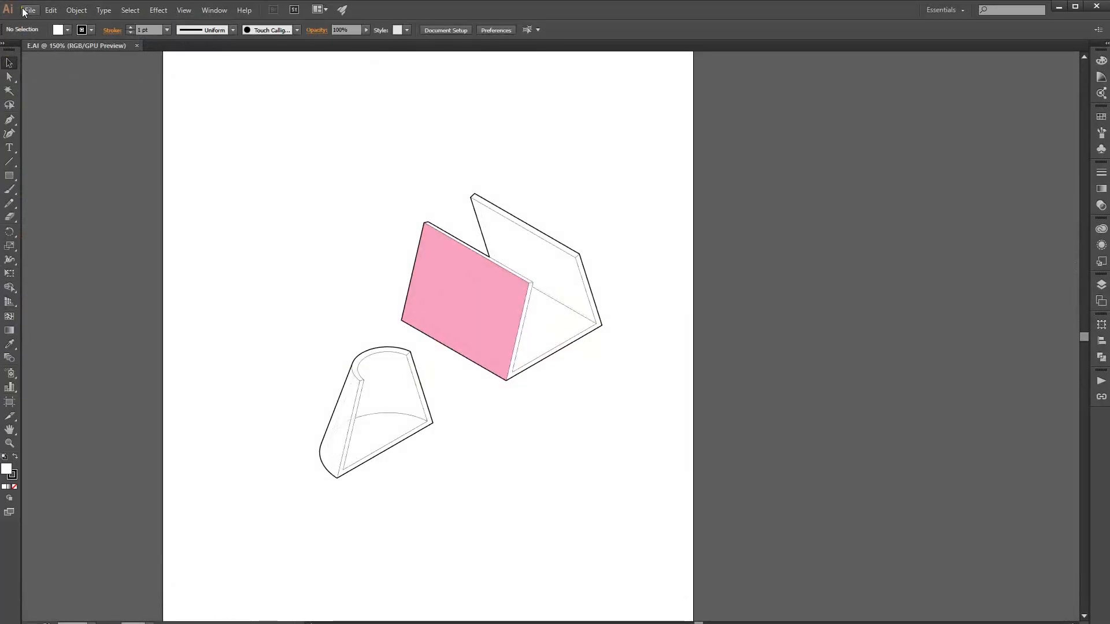
{"action": "left_click", "coordinate": [28, 11]}
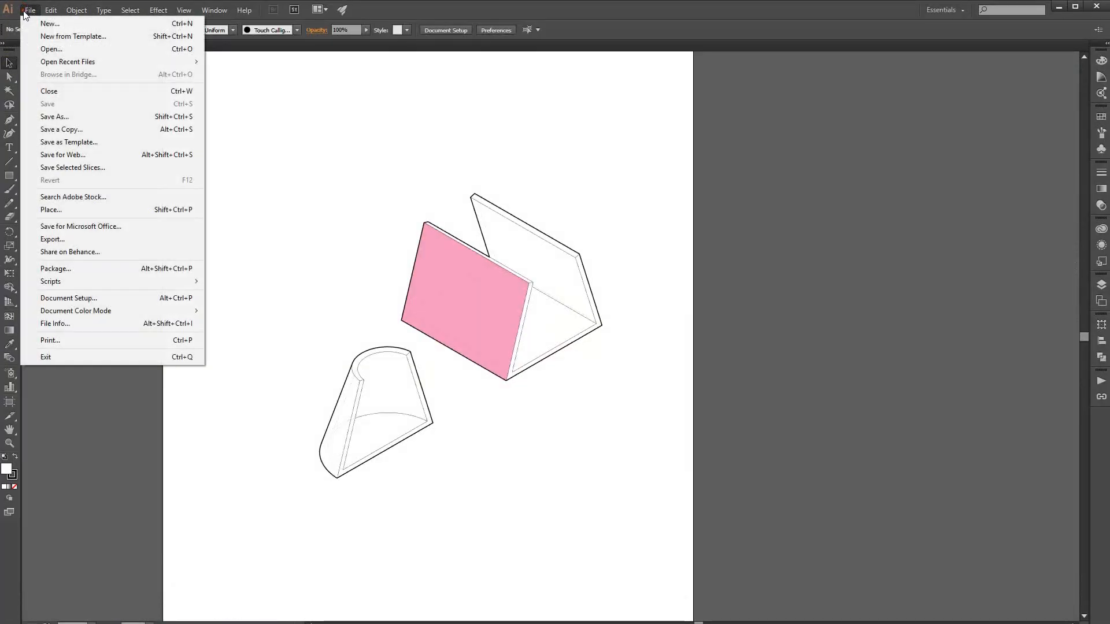
{"action": "left_click", "coordinate": [47, 51]}
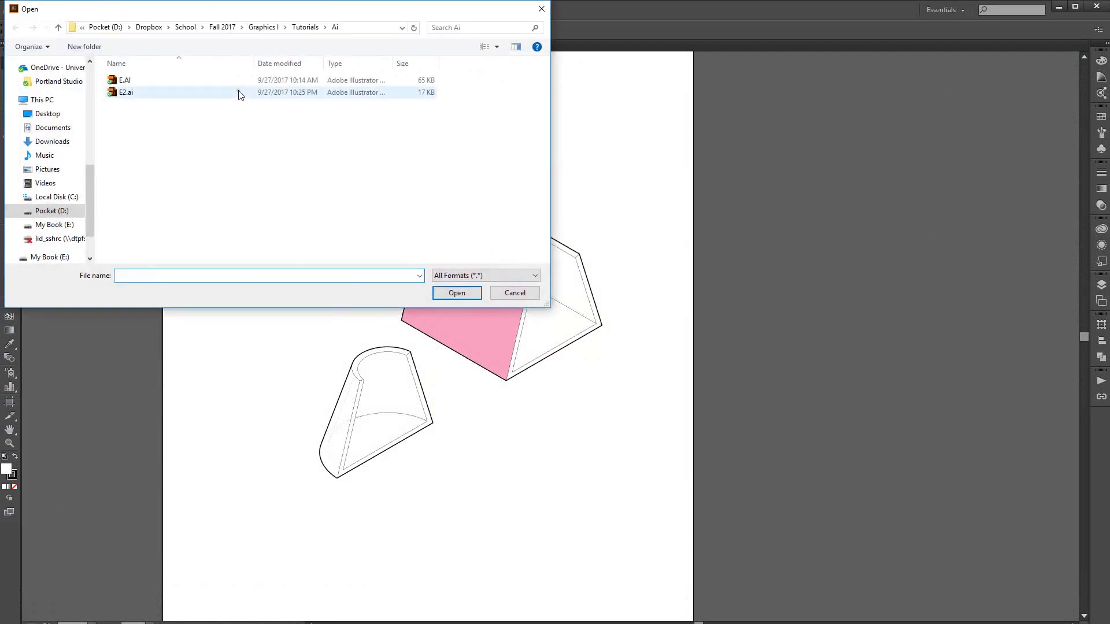
{"action": "double_click", "coordinate": [239, 93]}
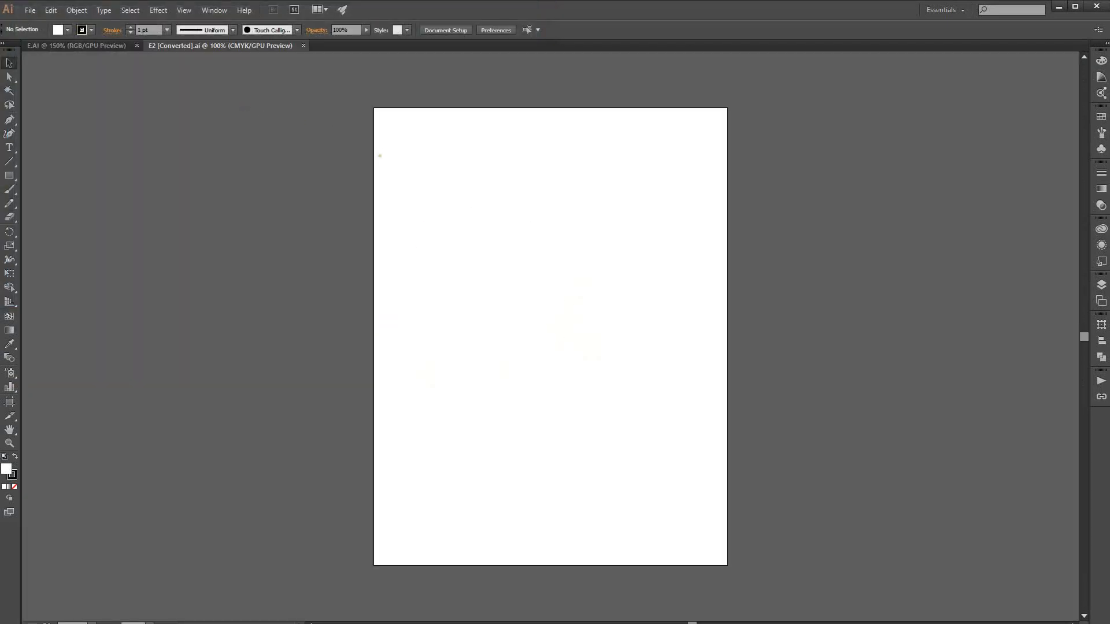
Select all imported linework and hatches and move them onto the artboard
{"action": "scroll", "coordinate": [394, 196], "scroll_direction": "down", "scroll_amount": 5, "text": "alt"}
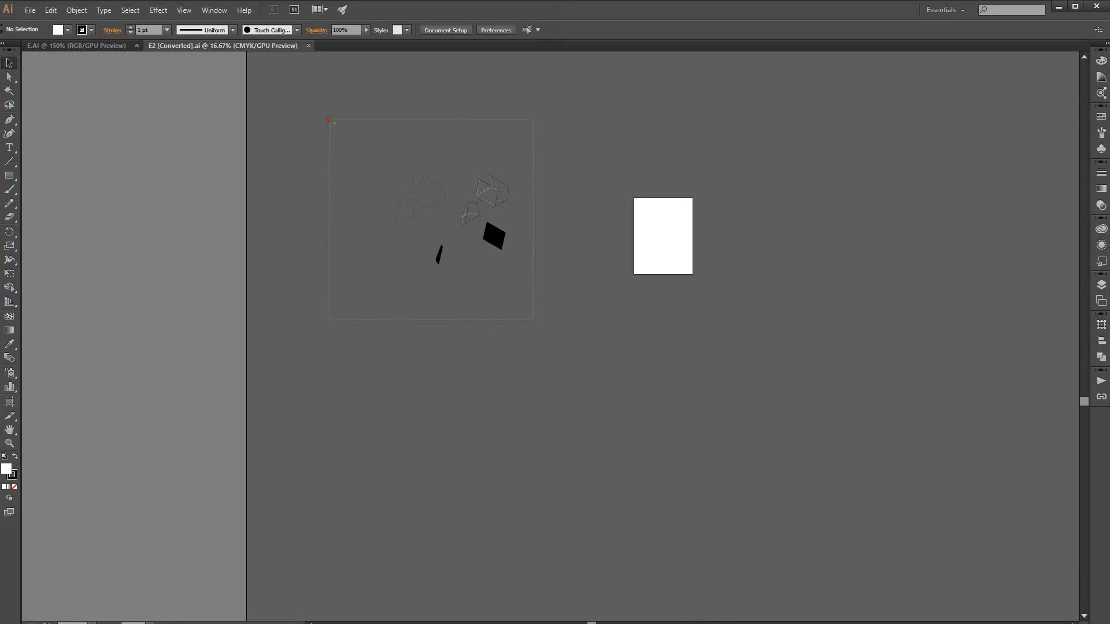
{"action": "left_click_drag", "start_coordinate": [330, 119], "coordinate": [533, 320]}
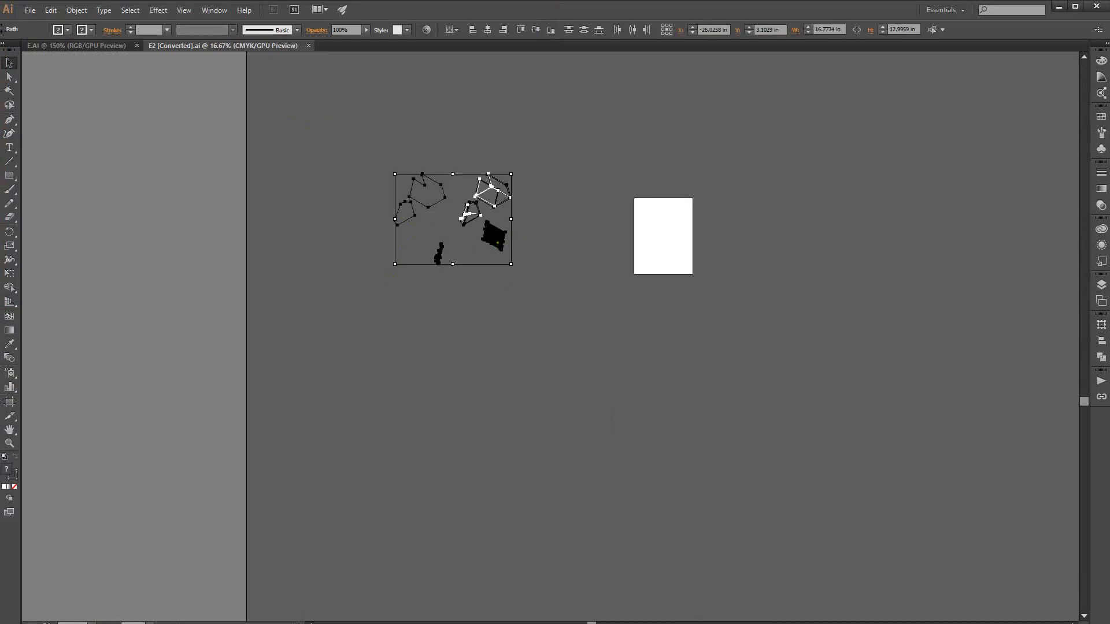
{"action": "left_click_drag", "start_coordinate": [499, 244], "coordinate": [703, 264]}
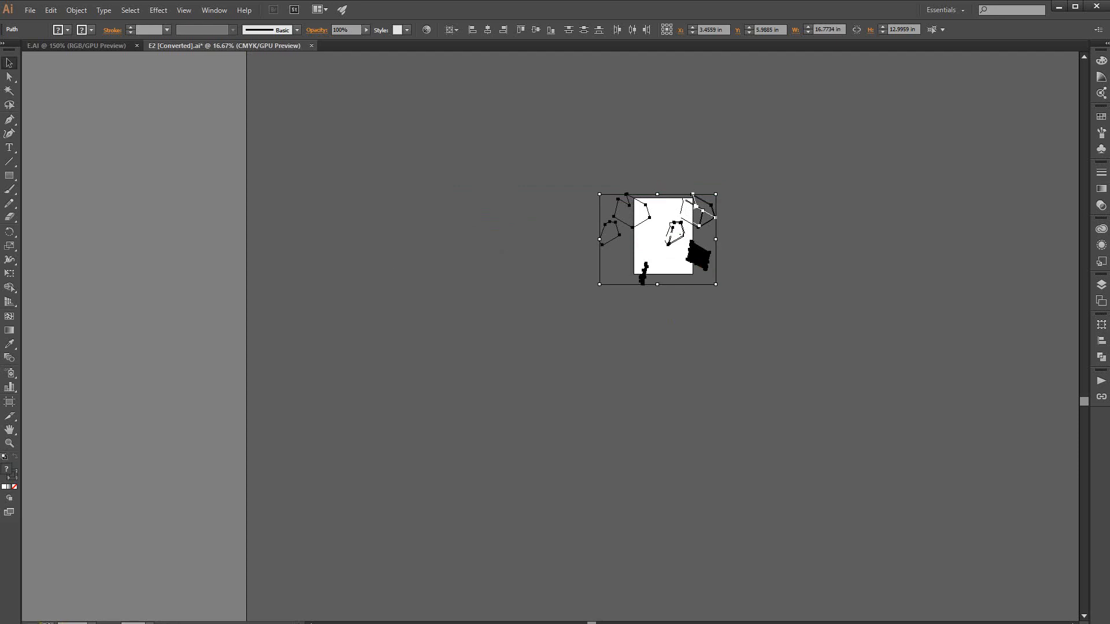
Switch to the Solid Models file in Rhino and examine where the exported drawings lie relative to the grid origin
{"action": "left_click", "coordinate": [1075, 7]}
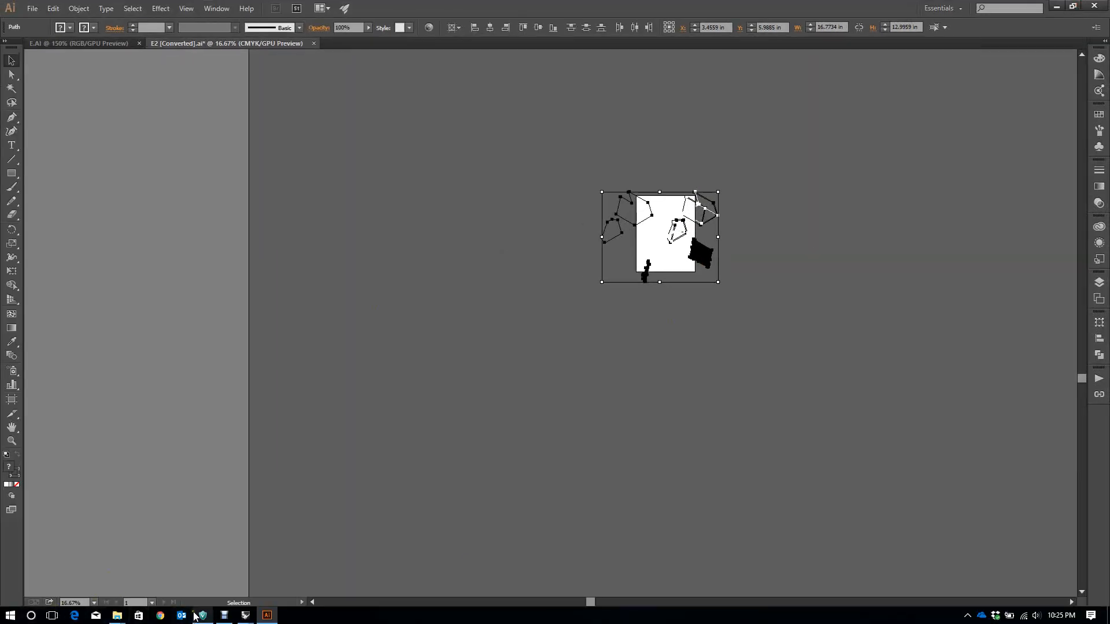
{"action": "left_click", "coordinate": [245, 615]}
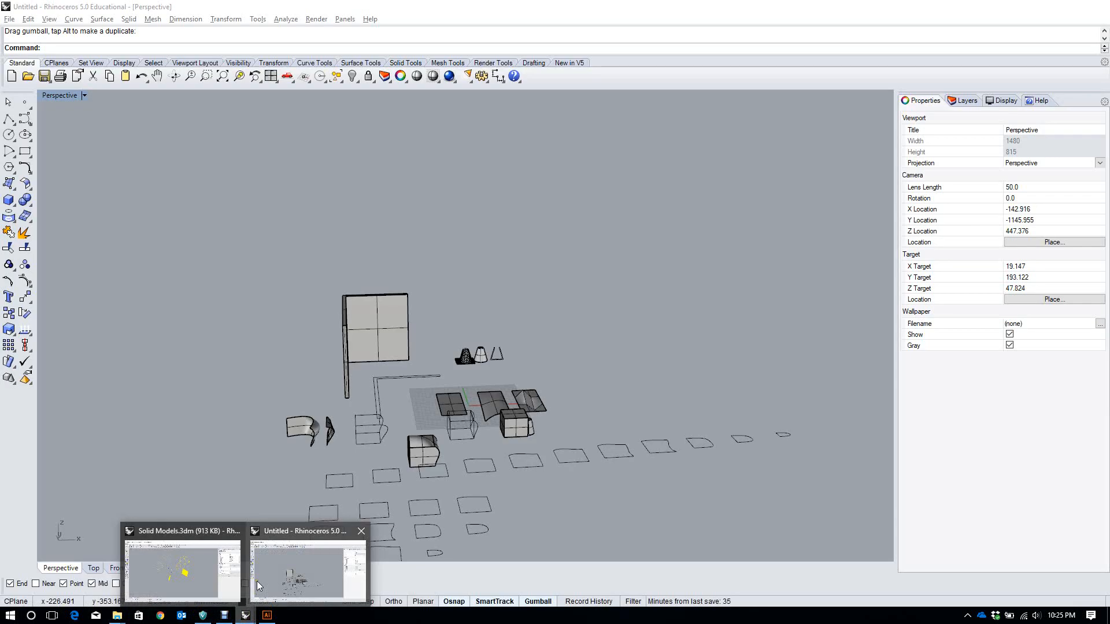
{"action": "left_click", "coordinate": [219, 574]}
{"action": "scroll", "coordinate": [445, 364], "scroll_direction": "up", "scroll_amount": 4}
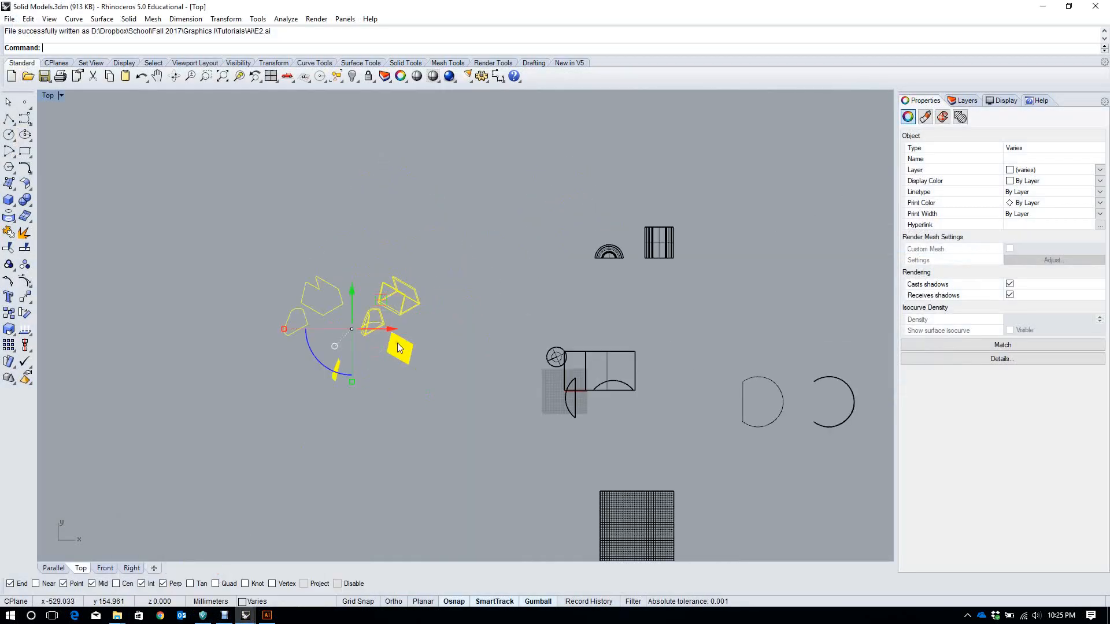
{"action": "scroll", "coordinate": [448, 366], "scroll_direction": "up", "scroll_amount": 2}
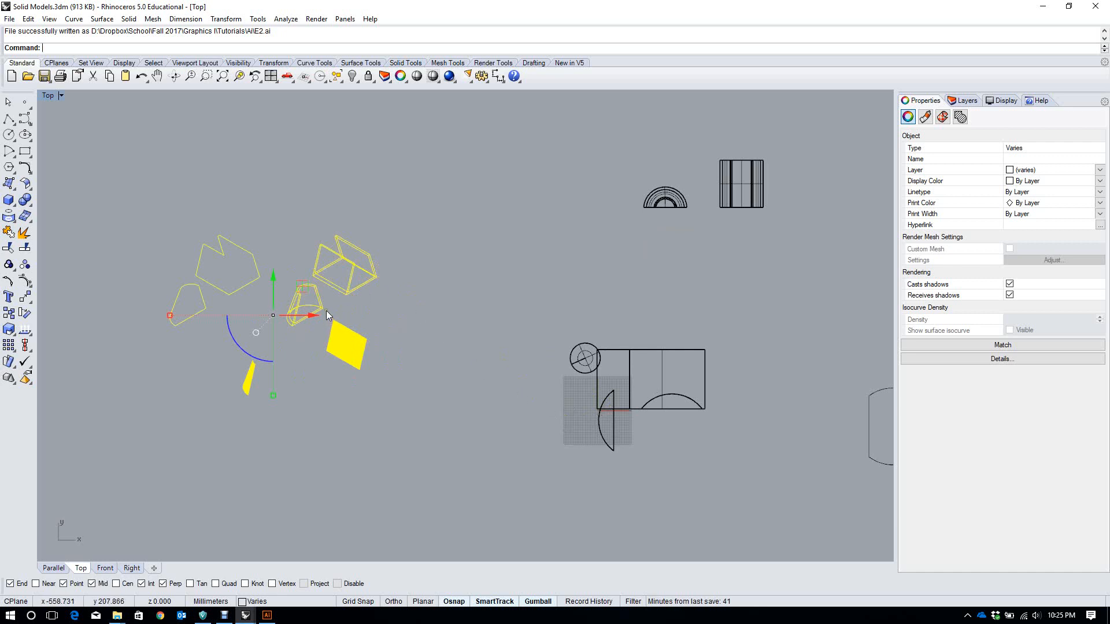
{"action": "left_click_drag", "start_coordinate": [617, 416], "coordinate": [627, 395]}
{"action": "key", "text": "ctrl+z"}
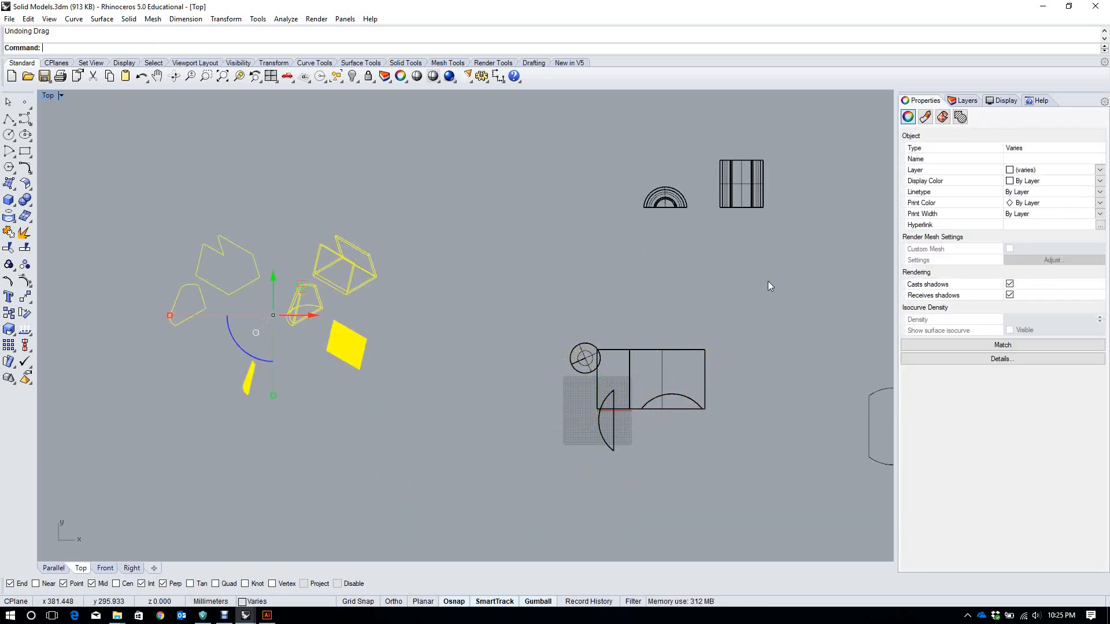
Return to the E2 document in Illustrator and deselect the artwork on the artboard
{"action": "left_click", "coordinate": [1051, 15]}
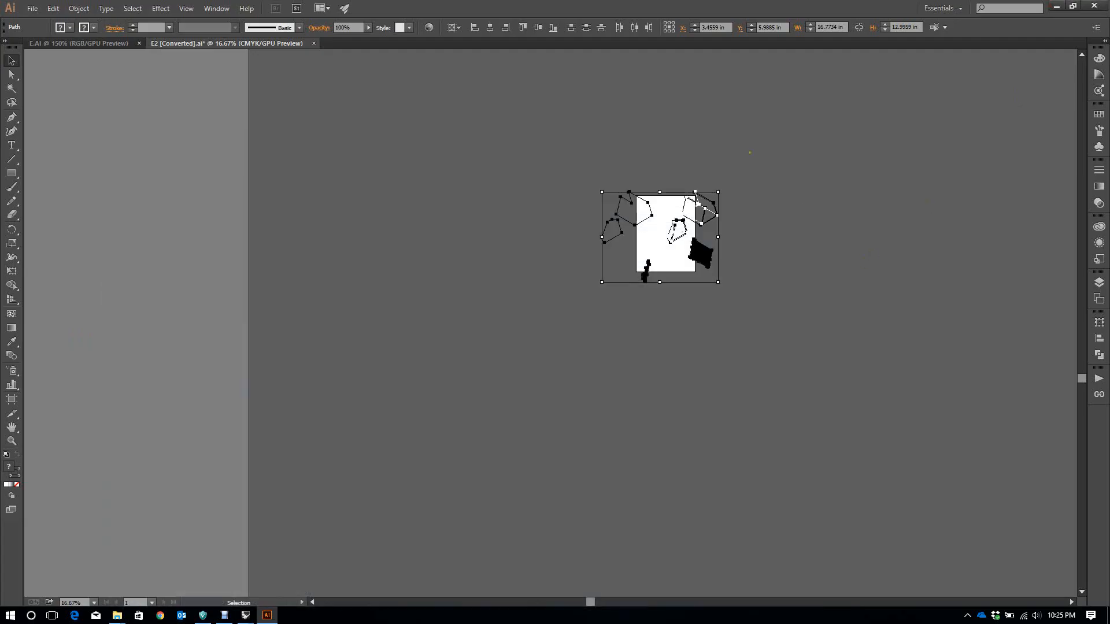
{"action": "scroll", "coordinate": [717, 307], "scroll_direction": "up", "scroll_amount": 1}
{"action": "scroll", "coordinate": [716, 307], "scroll_direction": "up", "scroll_amount": 4, "text": "alt"}
{"action": "scroll", "coordinate": [516, 422], "scroll_direction": "down", "scroll_amount": 2, "text": "alt"}
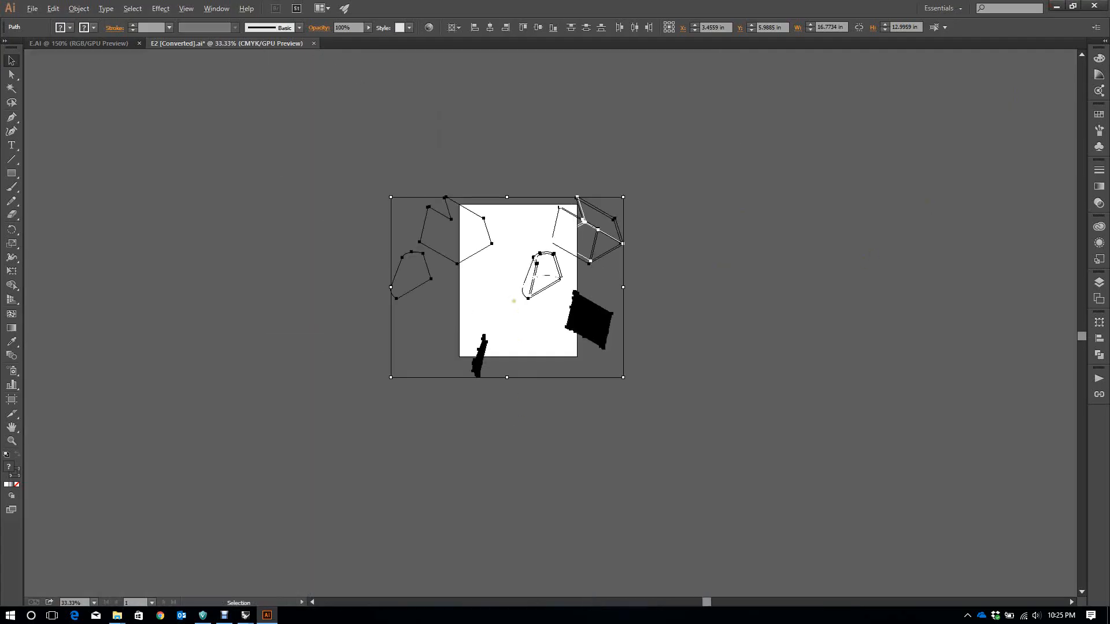
{"action": "scroll", "coordinate": [513, 299], "scroll_direction": "up", "scroll_amount": 2, "text": "alt"}
{"action": "left_click", "coordinate": [818, 221]}
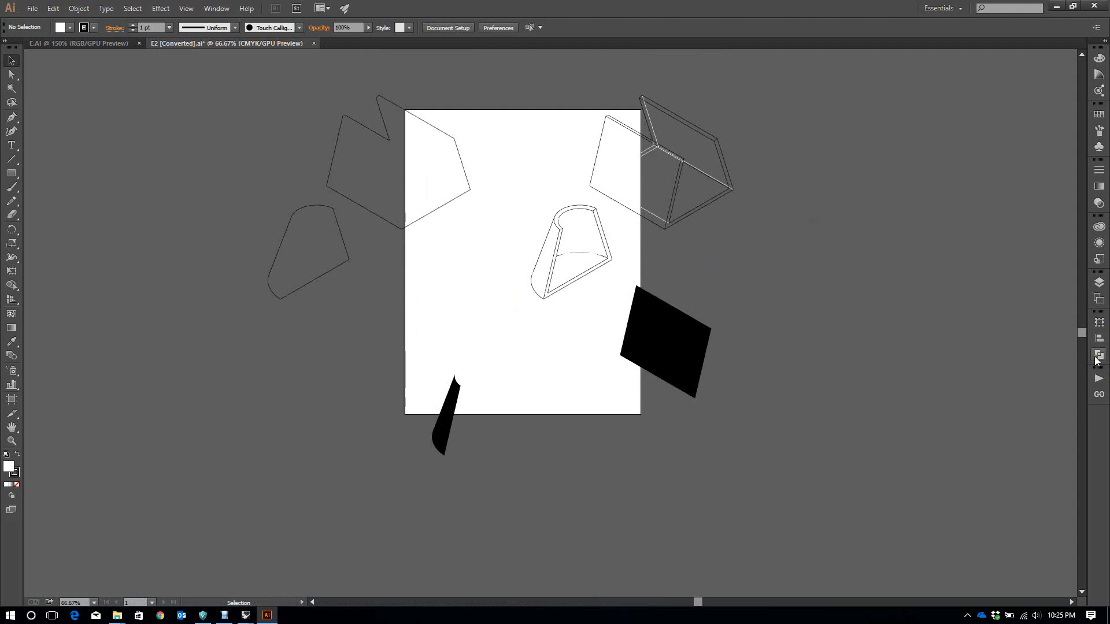
Select all artwork on the Make2D::hidden::lines layer and try to set its stroke color to dark red 7C1919
{"action": "left_click", "coordinate": [1099, 282]}
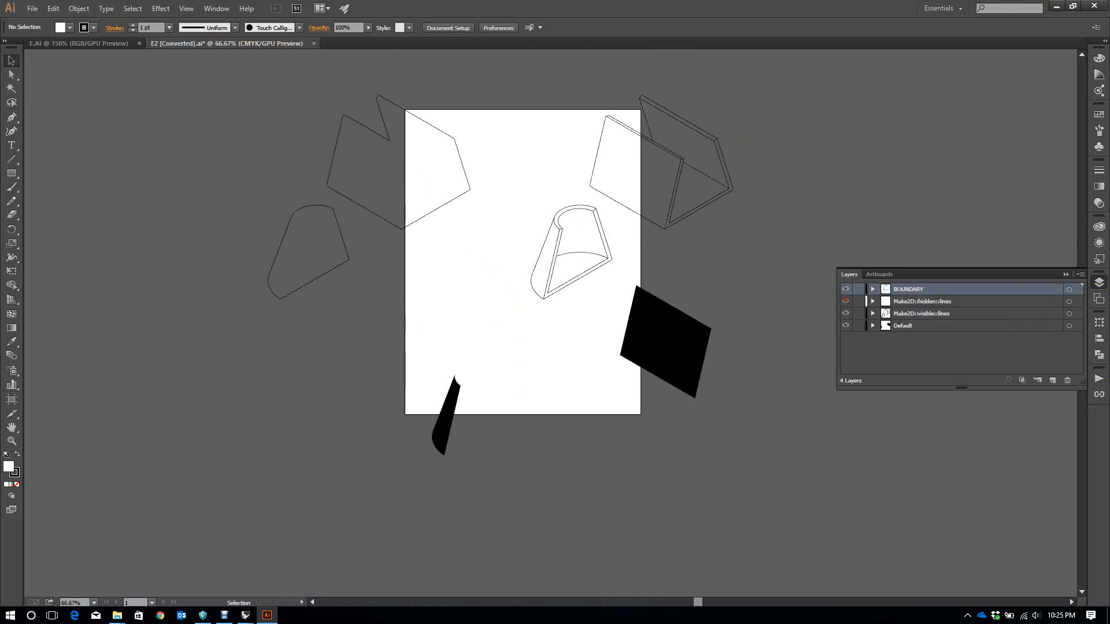
{"action": "left_click", "coordinate": [1068, 301]}
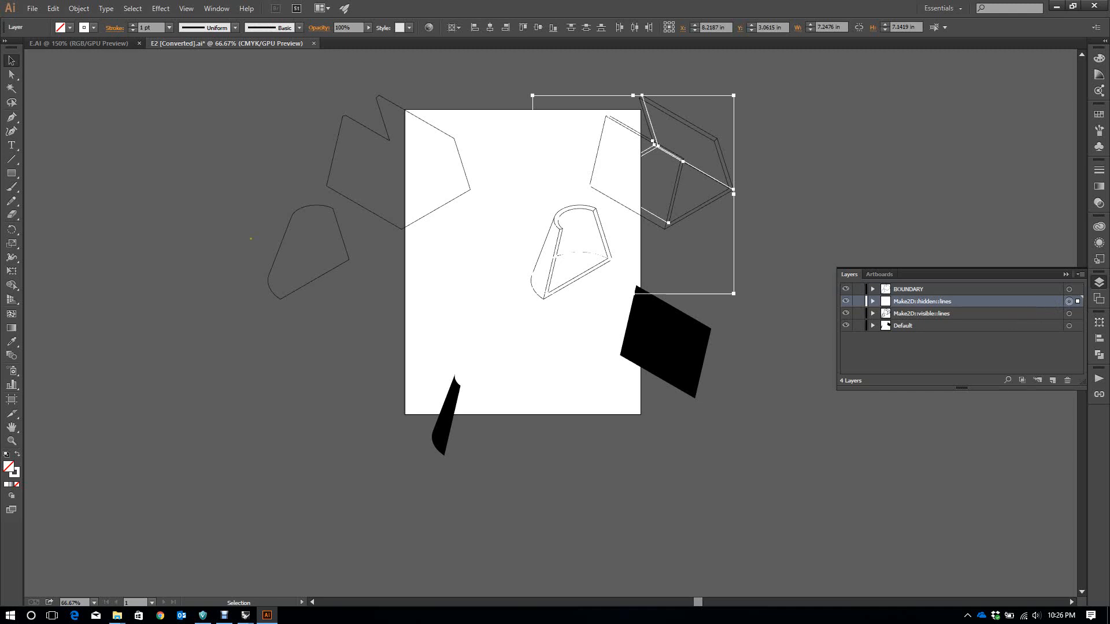
{"action": "left_click", "coordinate": [17, 472]}
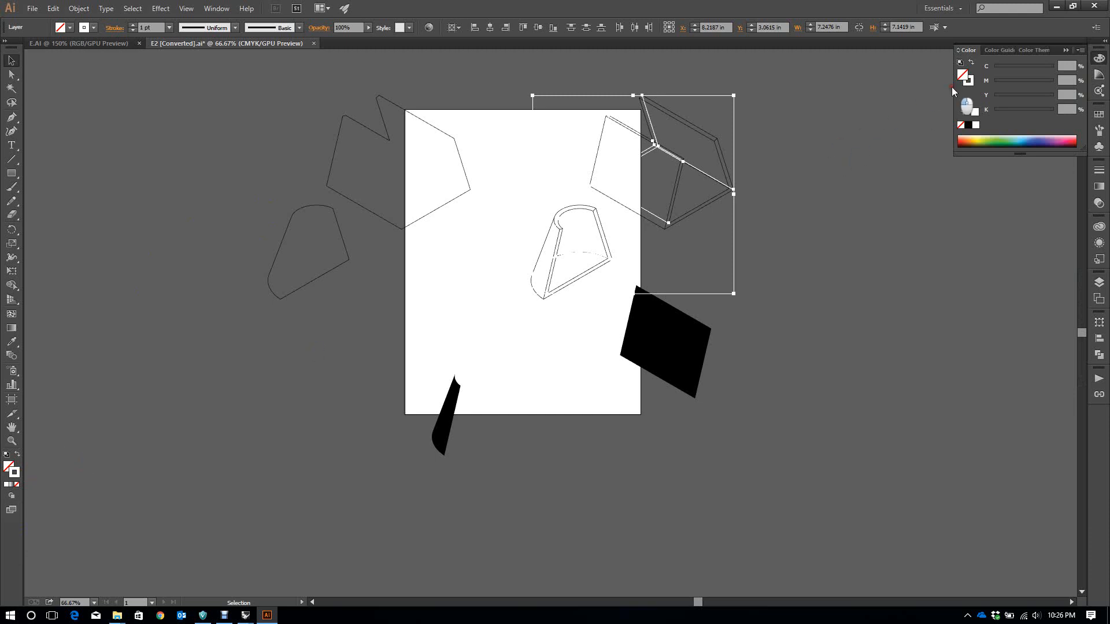
{"action": "double_click", "coordinate": [970, 80]}
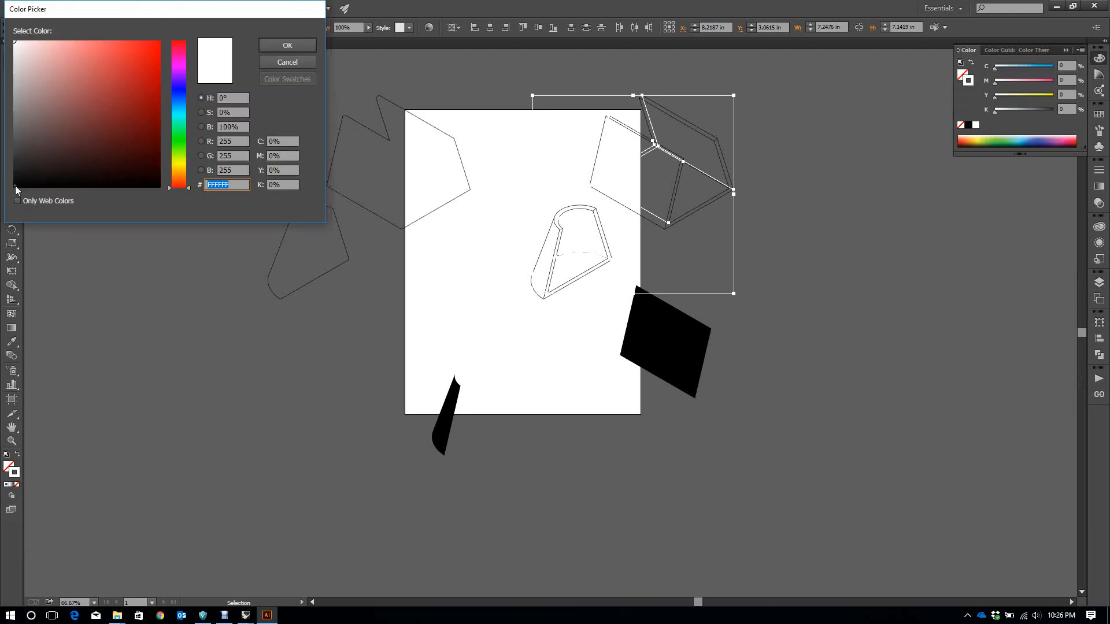
{"action": "left_click", "coordinate": [132, 116]}
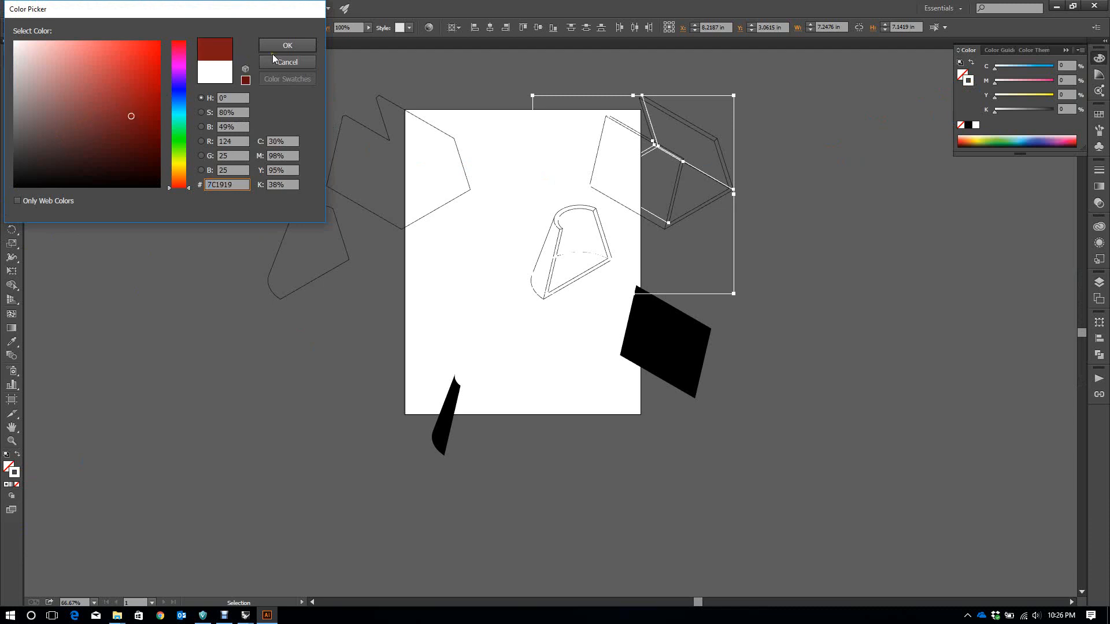
{"action": "left_click", "coordinate": [303, 51]}
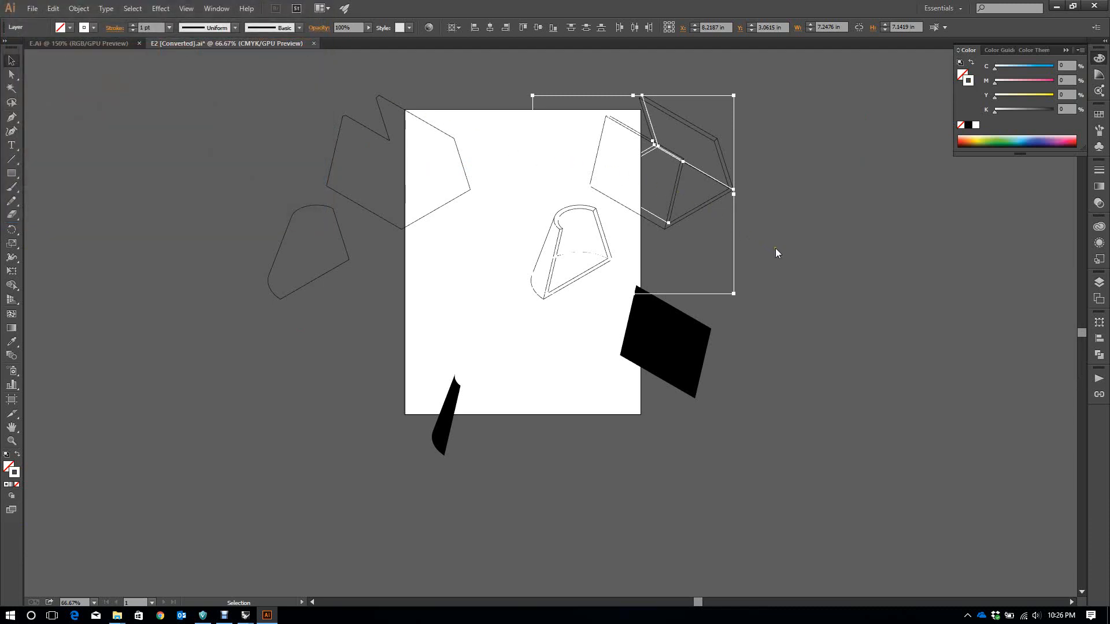
Select all artwork, scale it down proportionally to about 9.0 × 7.0 in, and move it lower over the artboard
{"action": "left_click", "coordinate": [775, 253]}
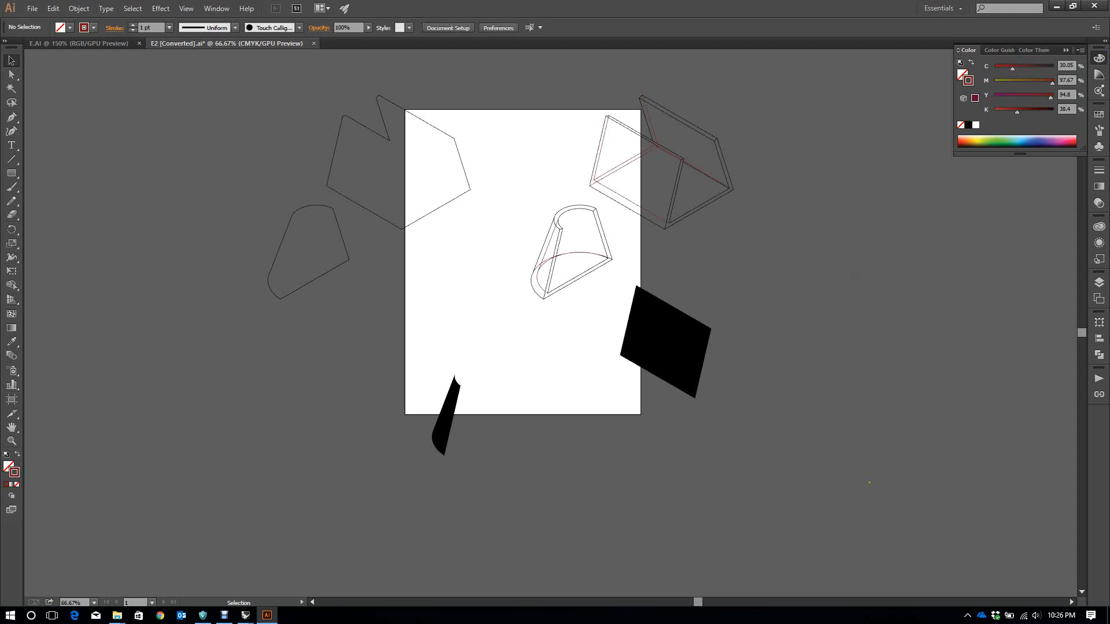
{"action": "left_click_drag", "start_coordinate": [869, 482], "coordinate": [33, 80]}
{"action": "scroll", "coordinate": [806, 299], "scroll_direction": "down", "scroll_amount": 1}
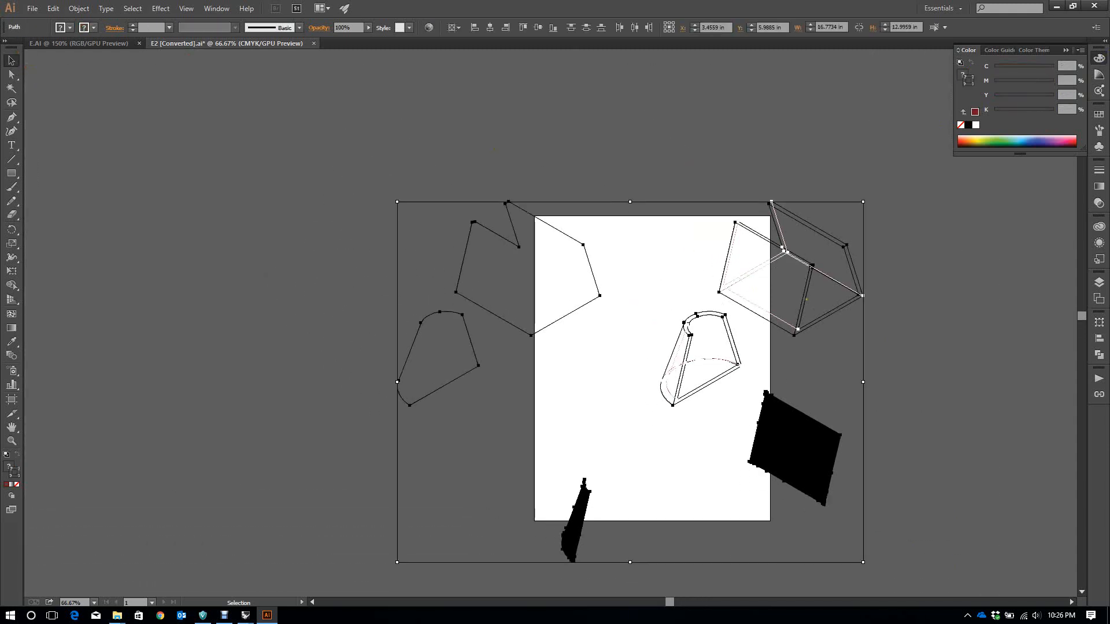
{"action": "scroll", "coordinate": [630, 347], "scroll_direction": "down", "scroll_amount": 2}
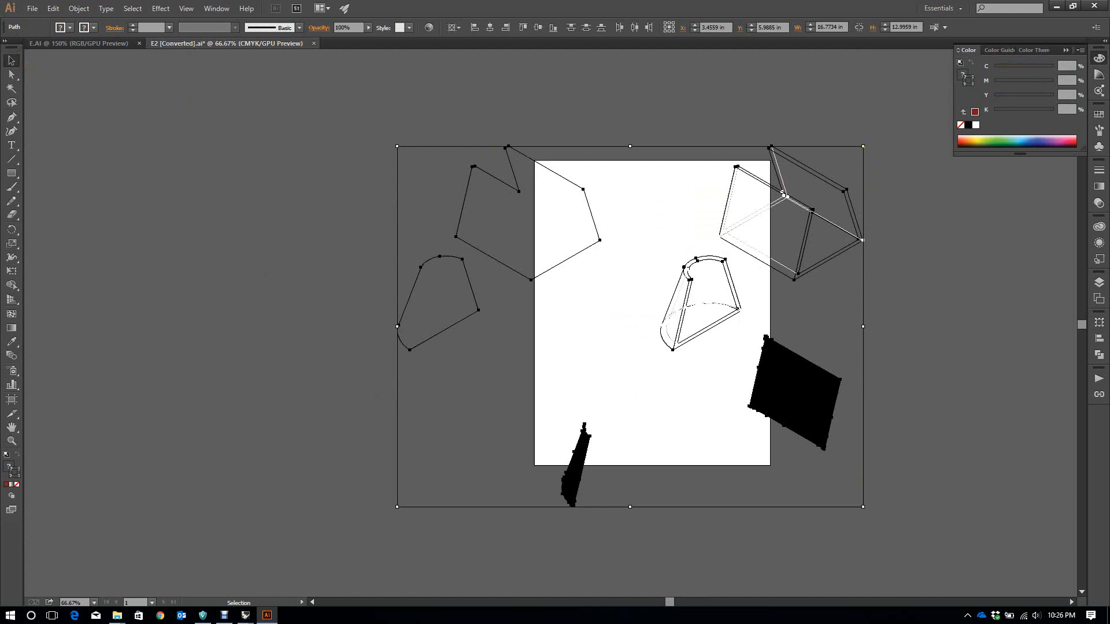
{"action": "left_click_drag", "start_coordinate": [863, 146], "coordinate": [755, 230], "text": "alt+shift"}
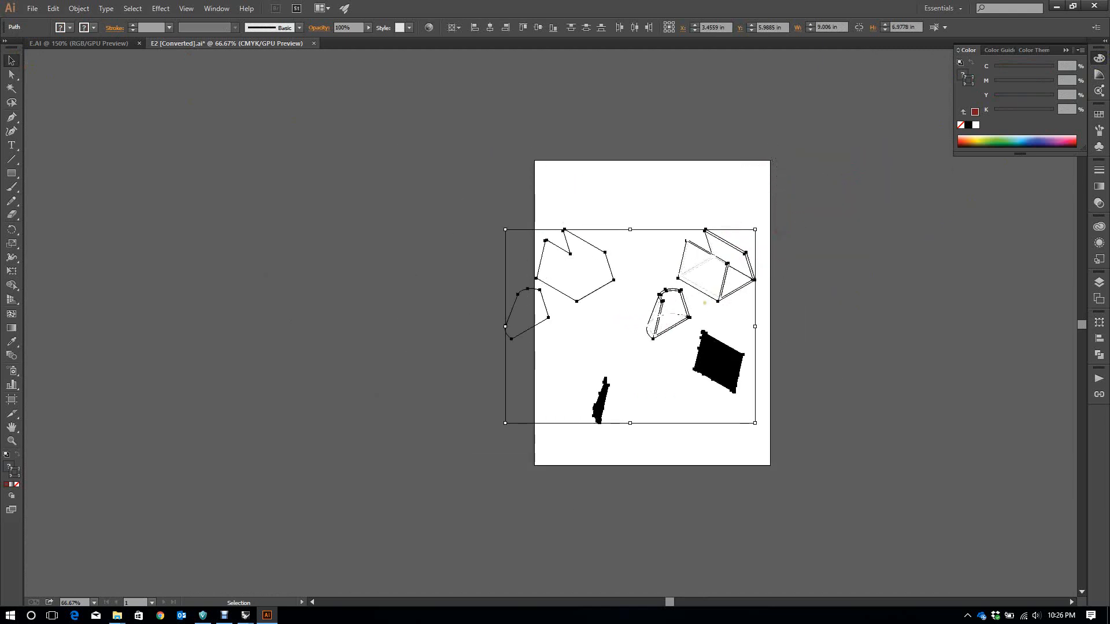
{"action": "left_click_drag", "start_coordinate": [719, 298], "coordinate": [665, 323]}
{"action": "scroll", "coordinate": [691, 366], "scroll_direction": "up", "scroll_amount": 2, "text": "alt"}
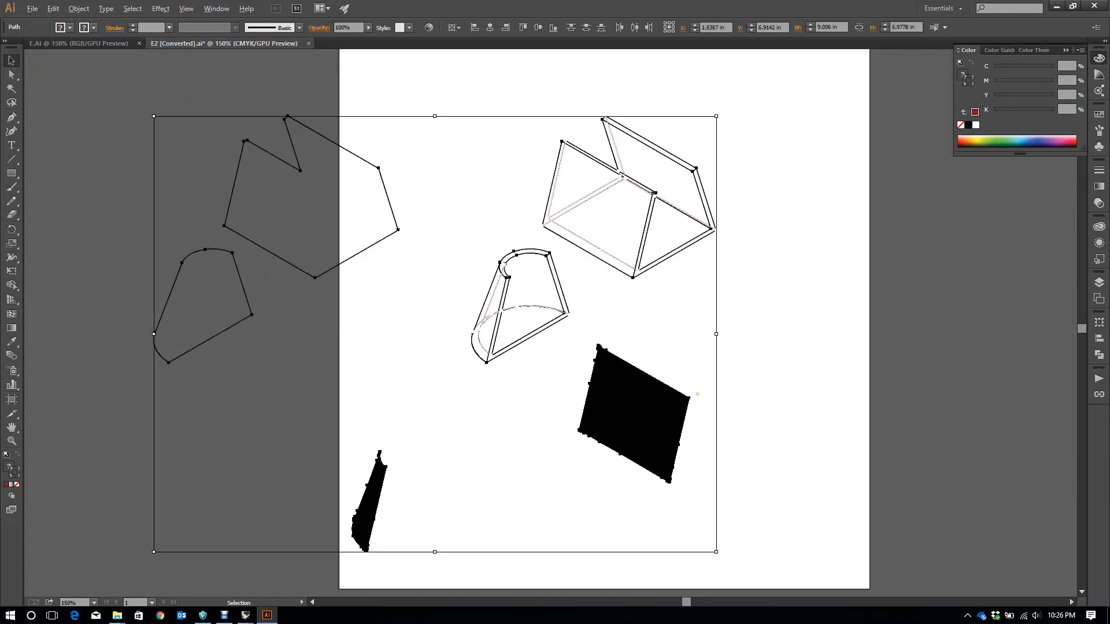
Select both solid black hatches and move them together down and to the left, clear of the line drawings
{"action": "left_click", "coordinate": [717, 392]}
{"action": "left_click_drag", "start_coordinate": [750, 438], "coordinate": [350, 566]}
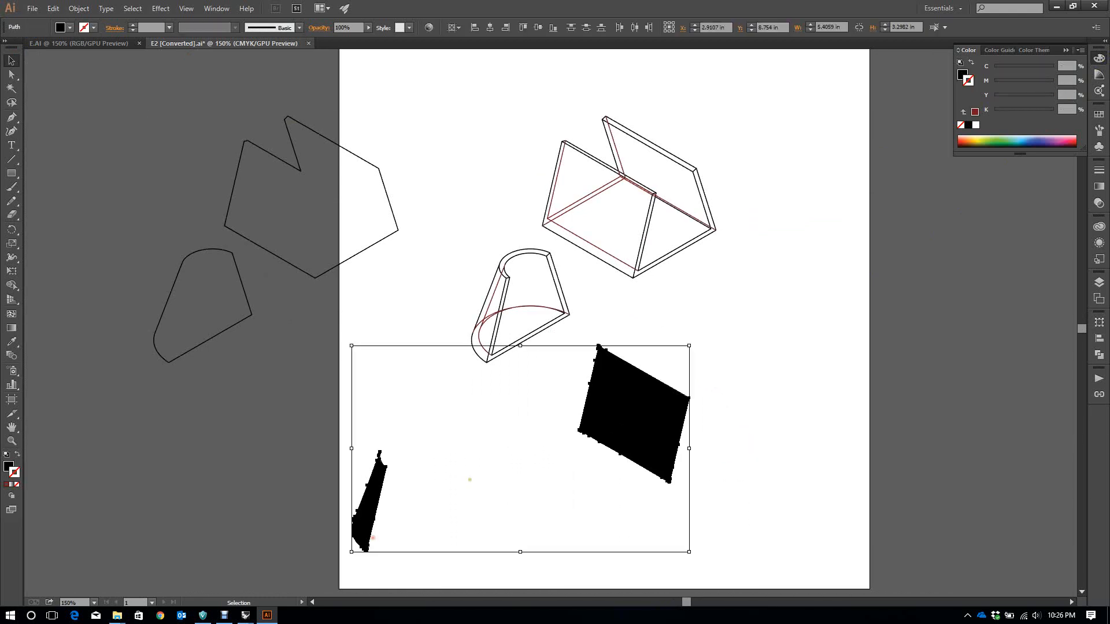
{"action": "left_click_drag", "start_coordinate": [594, 428], "coordinate": [355, 466]}
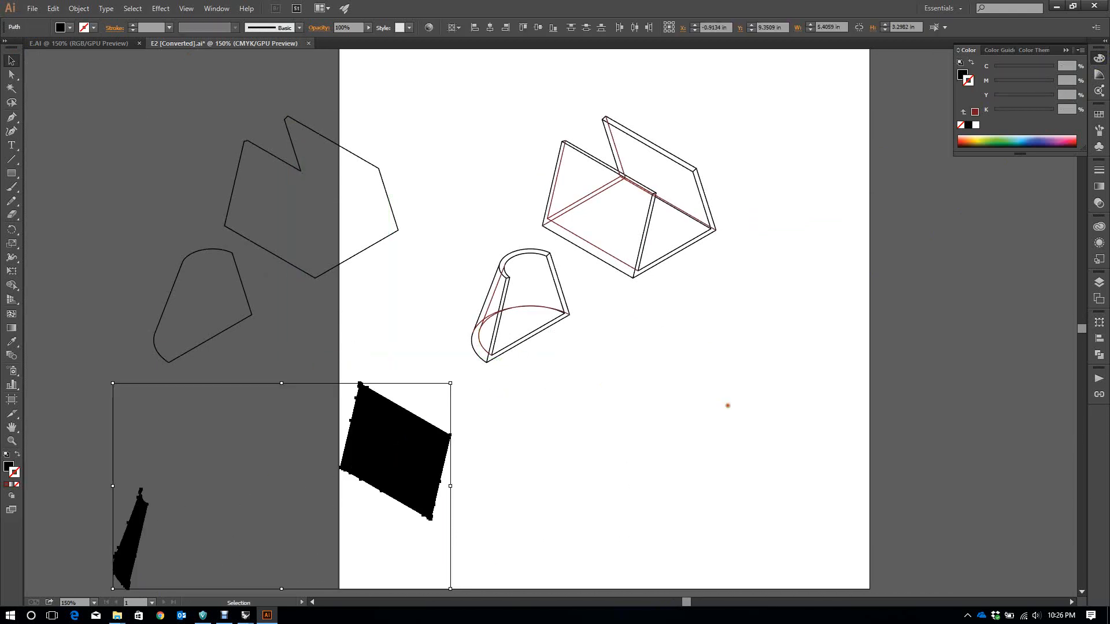
{"action": "left_click", "coordinate": [727, 406]}
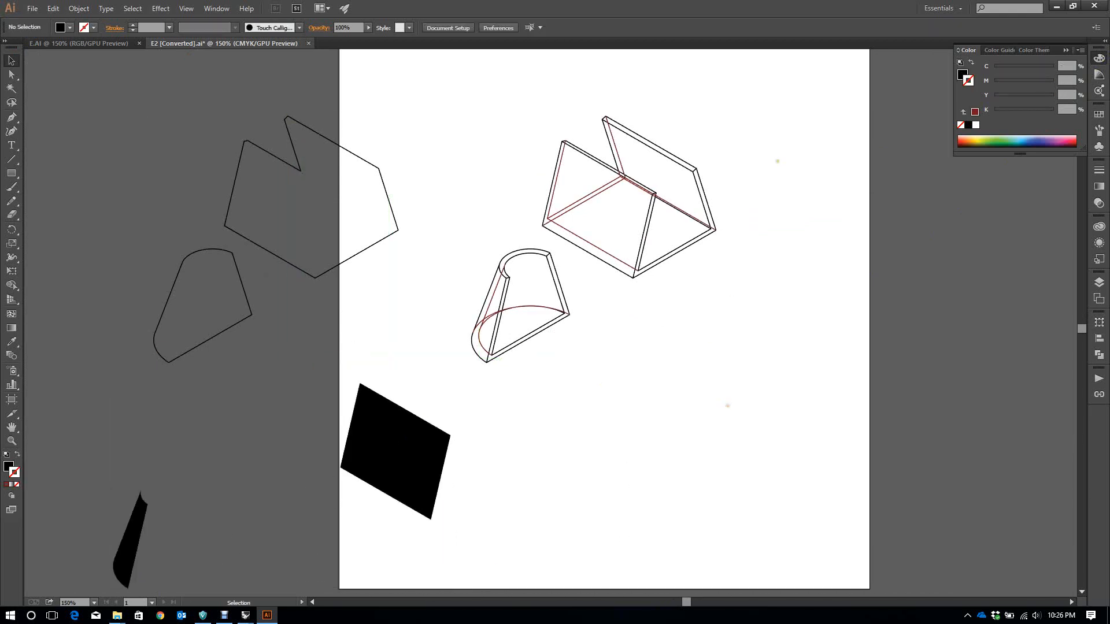
Select all artwork on the Make2D::hidden::lines layer and set its stroke color to 60% black
{"action": "left_click", "coordinate": [1099, 282]}
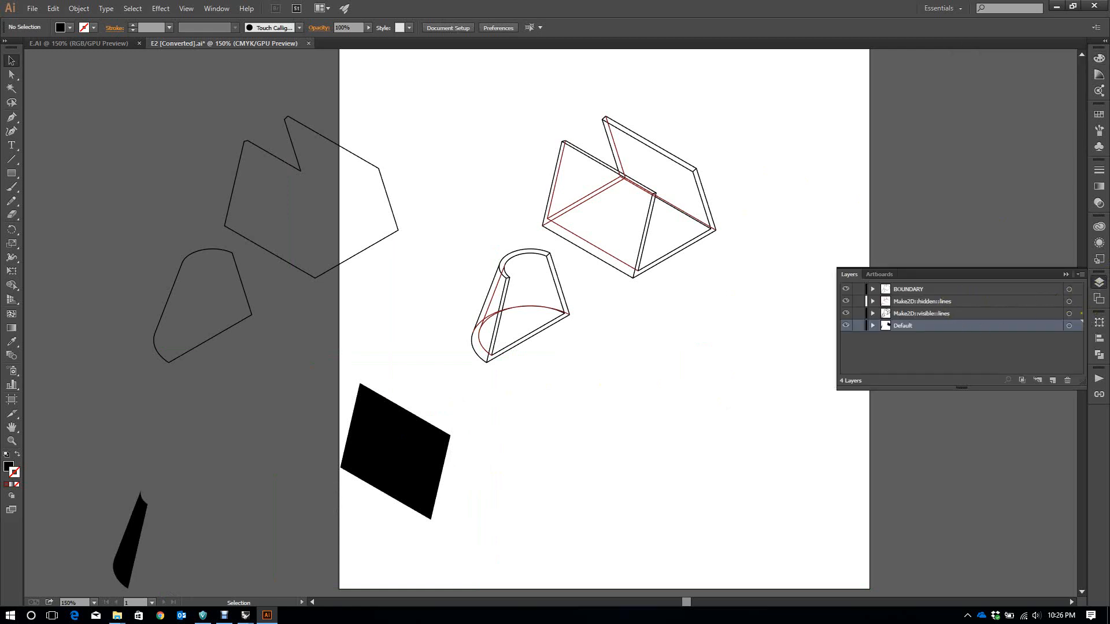
{"action": "left_click", "coordinate": [1068, 301]}
{"action": "scroll", "coordinate": [859, 218], "scroll_direction": "up", "scroll_amount": 2, "text": "alt"}
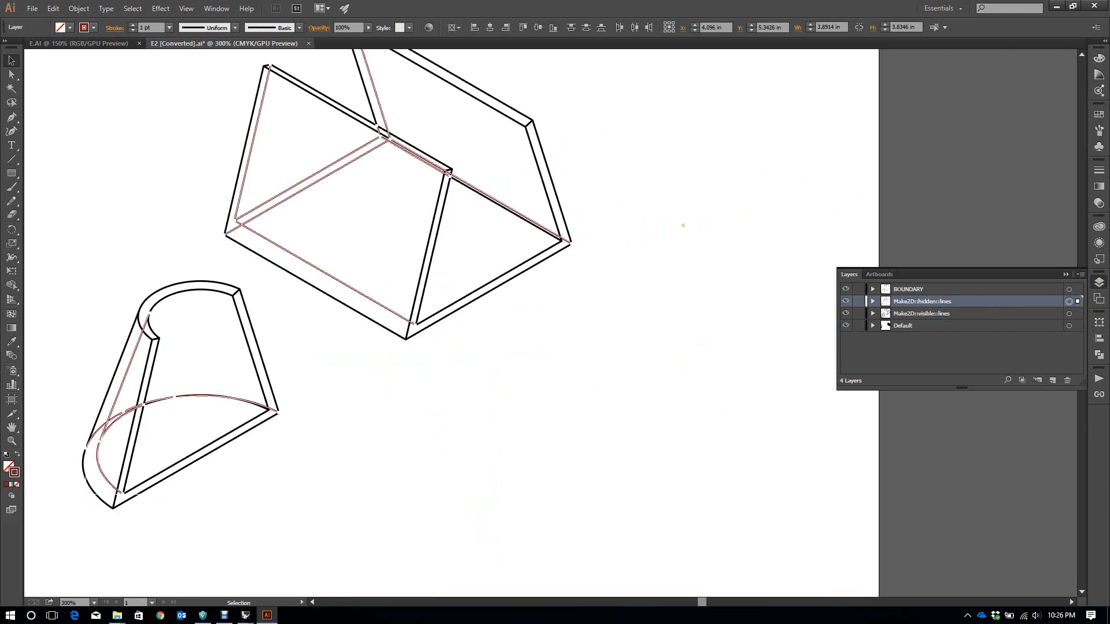
{"action": "scroll", "coordinate": [672, 246], "scroll_direction": "down", "scroll_amount": 1, "text": "alt"}
{"action": "scroll", "coordinate": [346, 162], "scroll_direction": "up", "scroll_amount": 1, "text": "alt"}
{"action": "left_click", "coordinate": [1098, 59]}
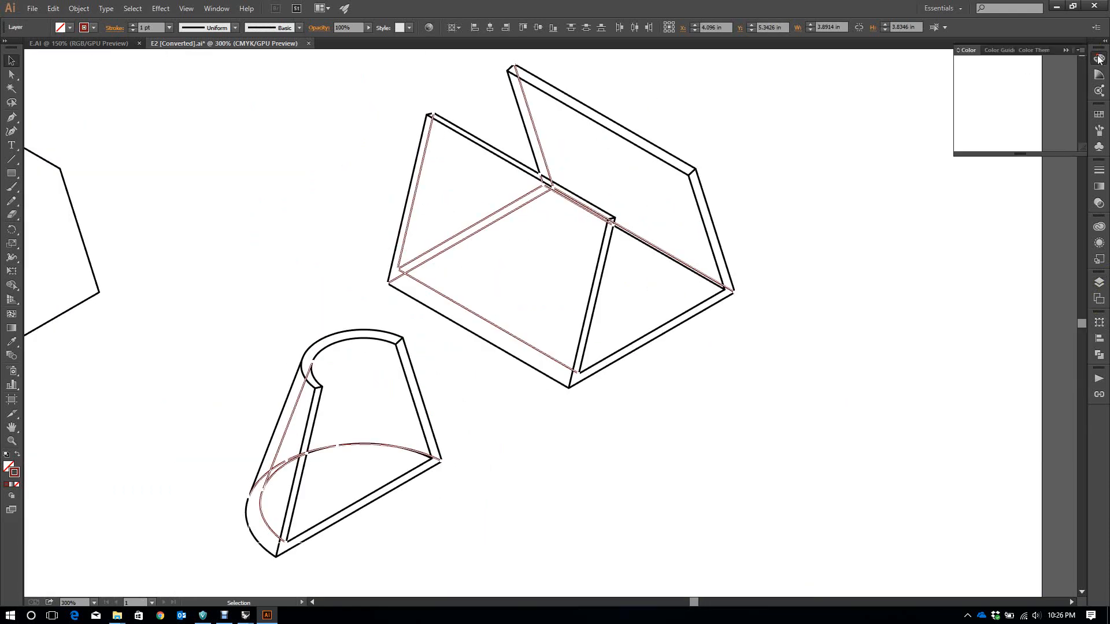
{"action": "mouse_move", "coordinate": [1034, 100]}
{"action": "left_mouse_down"}
{"action": "mouse_move", "coordinate": [1060, 85]}
{"action": "mouse_move", "coordinate": [1058, 67]}
{"action": "left_mouse_up"}
{"action": "left_click", "coordinate": [968, 125]}
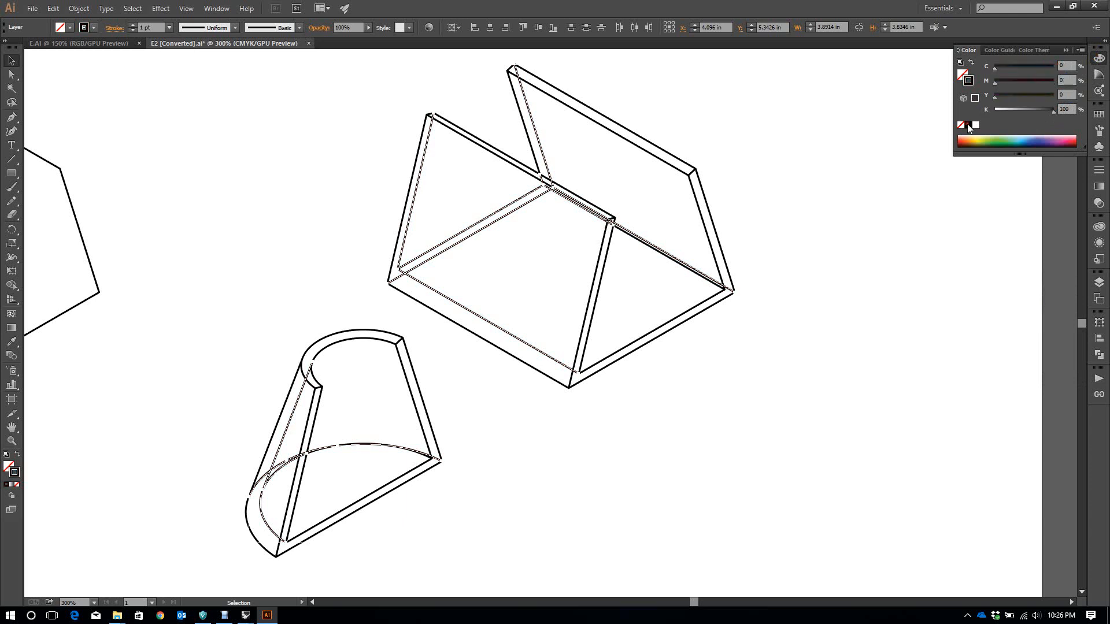
{"action": "left_click", "coordinate": [1066, 109]}
{"action": "double_click", "coordinate": [1065, 109]}
{"action": "type", "text": "60"}
Give the hidden lines a 0.2 pt dashed stroke with 0.3 pt dashes, 1 pt gaps, round caps and round corners
{"action": "left_click", "coordinate": [1102, 171]}
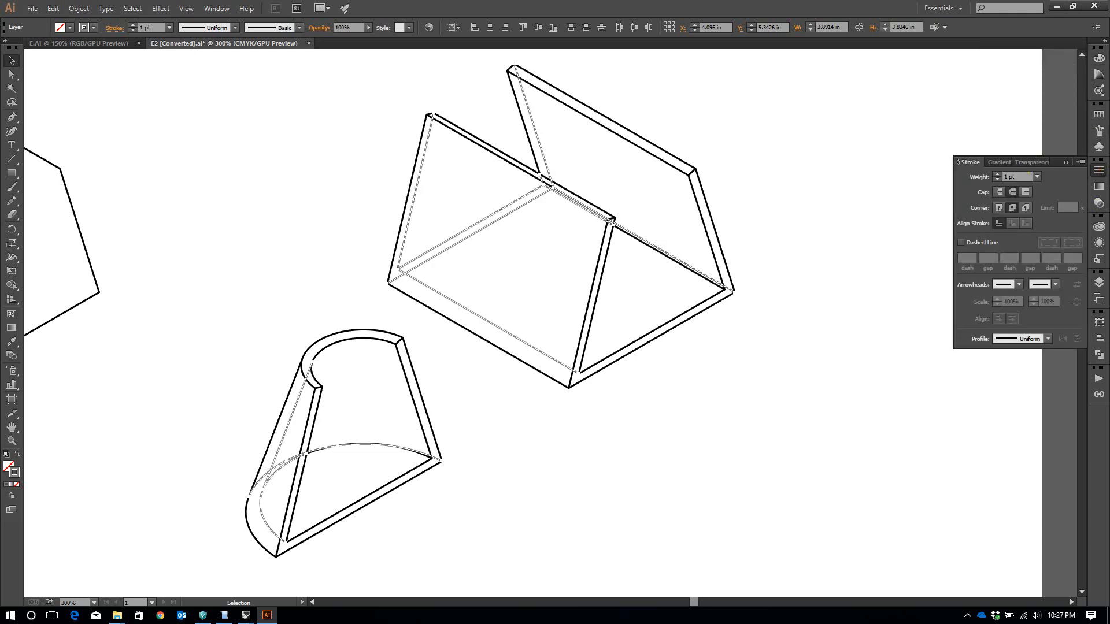
{"action": "type", "text": ".2"}
{"action": "key", "text": "Return"}
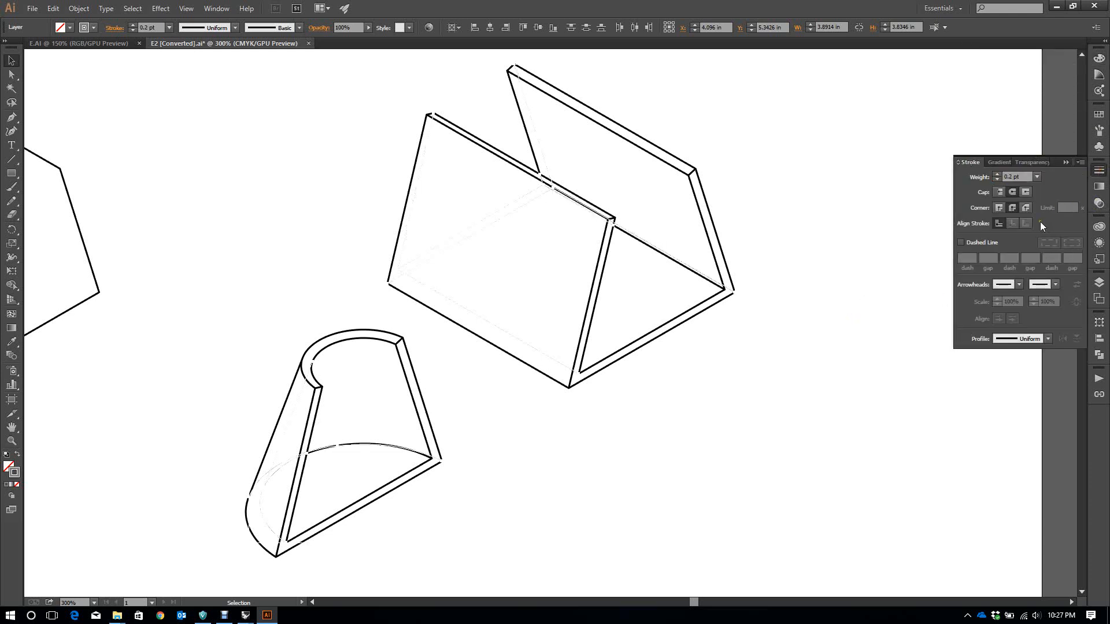
{"action": "left_click", "coordinate": [990, 242]}
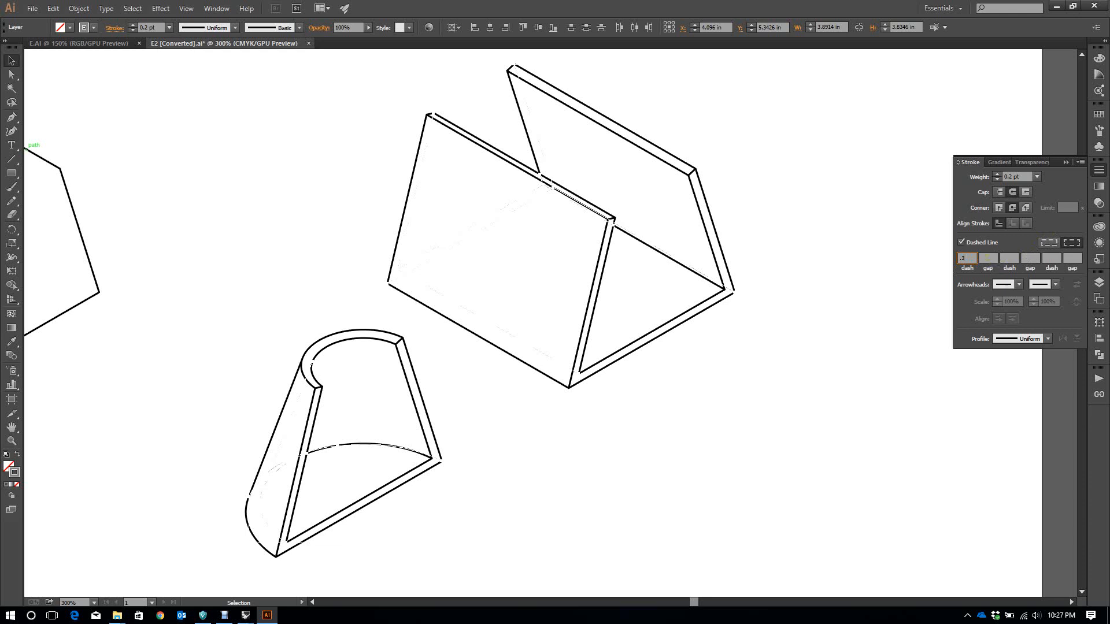
{"action": "left_click", "coordinate": [988, 257]}
{"action": "type", "text": "2"}
{"action": "left_click", "coordinate": [1013, 192]}
{"action": "left_click", "coordinate": [1012, 208]}
{"action": "left_click", "coordinate": [913, 192]}
Inspect the dashed hidden lines up close around the left corner of the larger solid
{"action": "scroll", "coordinate": [430, 212], "scroll_direction": "up", "scroll_amount": 3, "text": "alt"}
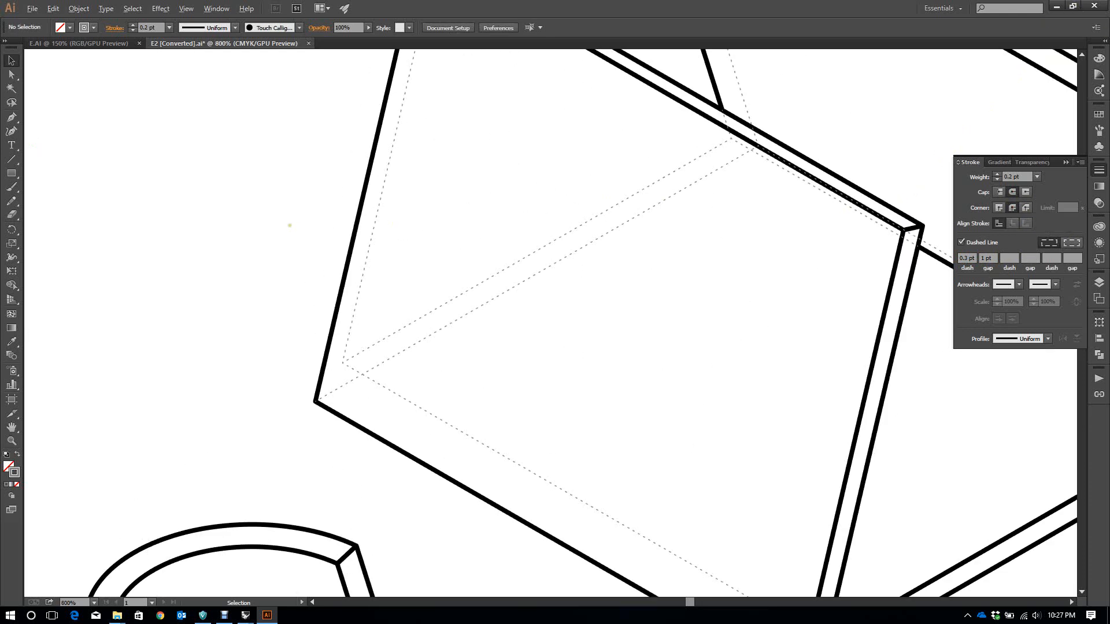
{"action": "scroll", "coordinate": [379, 361], "scroll_direction": "up", "scroll_amount": 2, "text": "alt"}
{"action": "left_click_drag", "start_coordinate": [431, 403], "coordinate": [341, 348]}
{"action": "scroll", "coordinate": [341, 349], "scroll_direction": "down", "scroll_amount": 1, "text": "alt"}
{"action": "scroll", "coordinate": [349, 351], "scroll_direction": "down", "scroll_amount": 1}
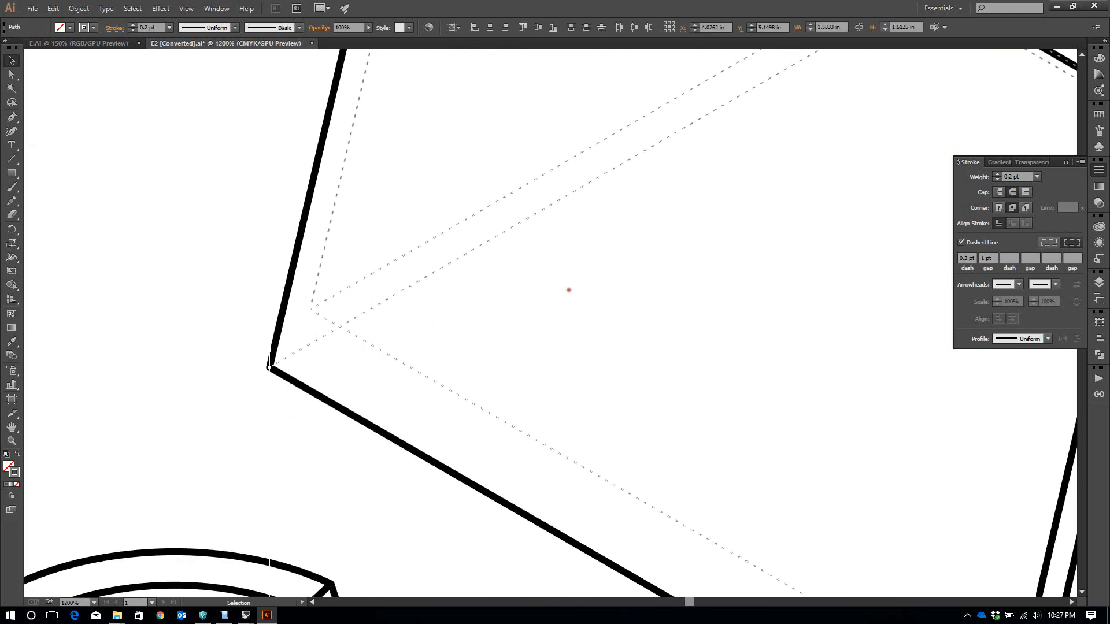
{"action": "left_click", "coordinate": [567, 290]}
{"action": "scroll", "coordinate": [330, 300], "scroll_direction": "down", "scroll_amount": 3, "text": "alt"}
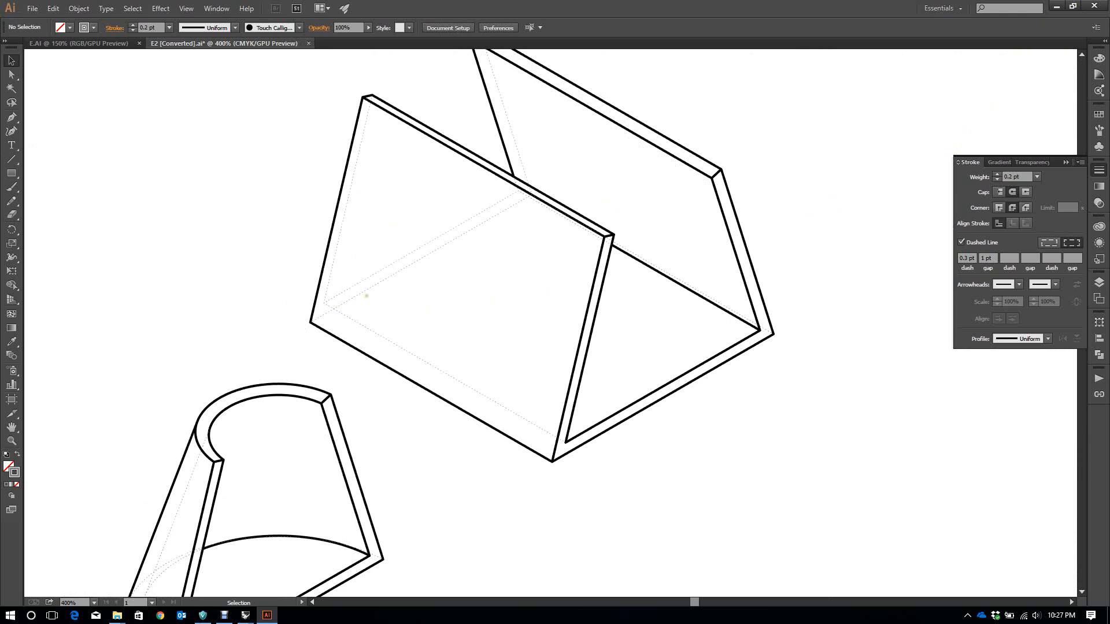
Select all artwork on the Make2D::visible::lines layer, set its stroke weight to 0.2 pt, and check its stroke color
{"action": "left_click", "coordinate": [729, 231]}
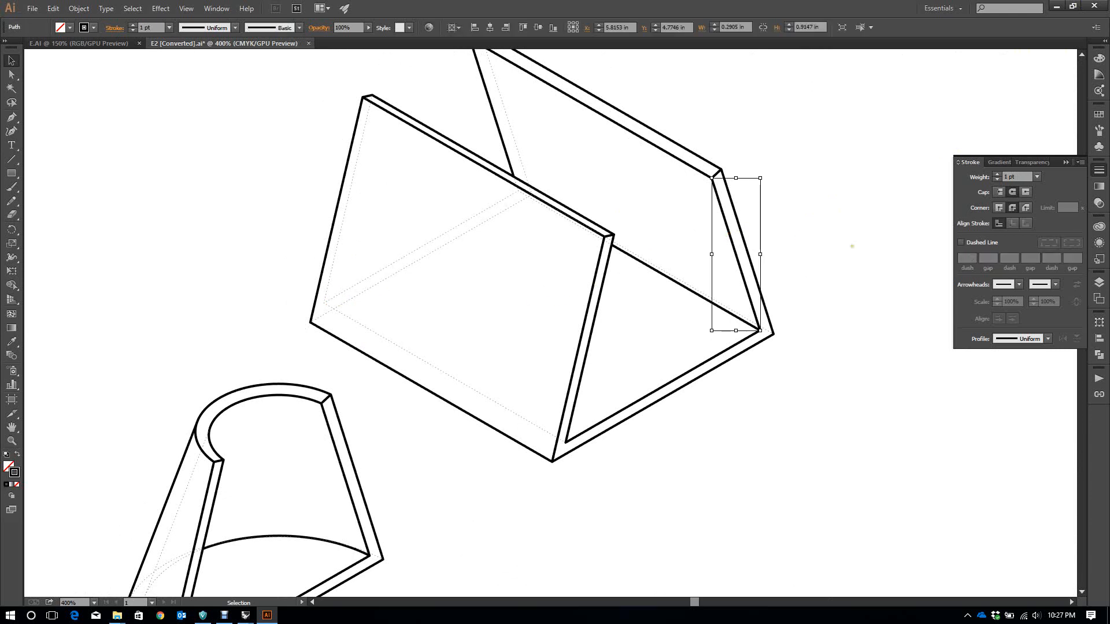
{"action": "left_click", "coordinate": [1098, 282]}
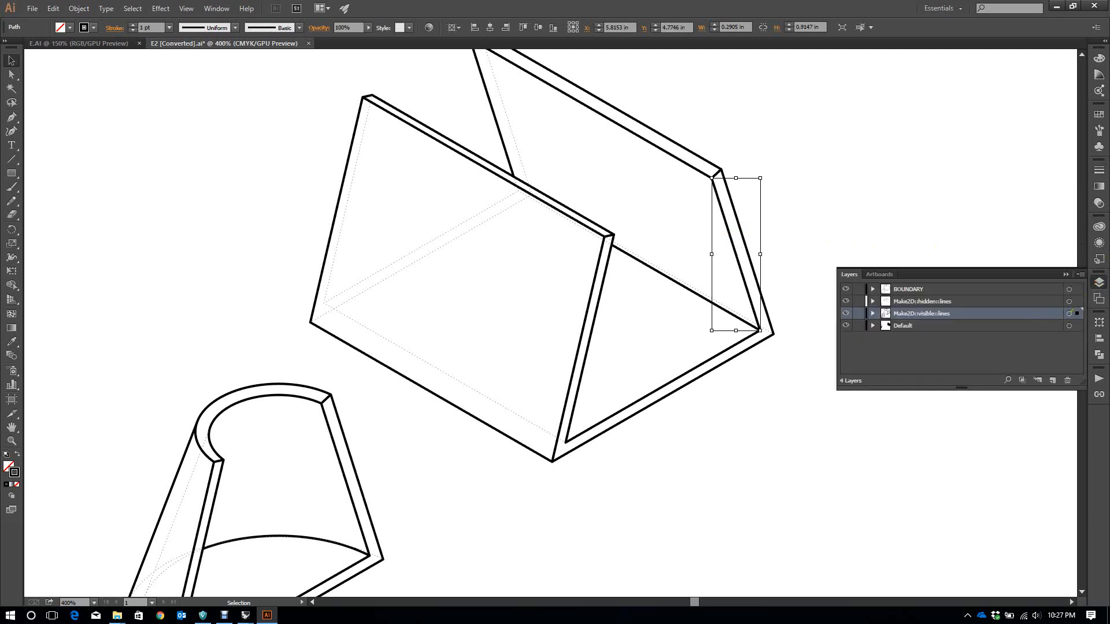
{"action": "left_click", "coordinate": [1069, 313]}
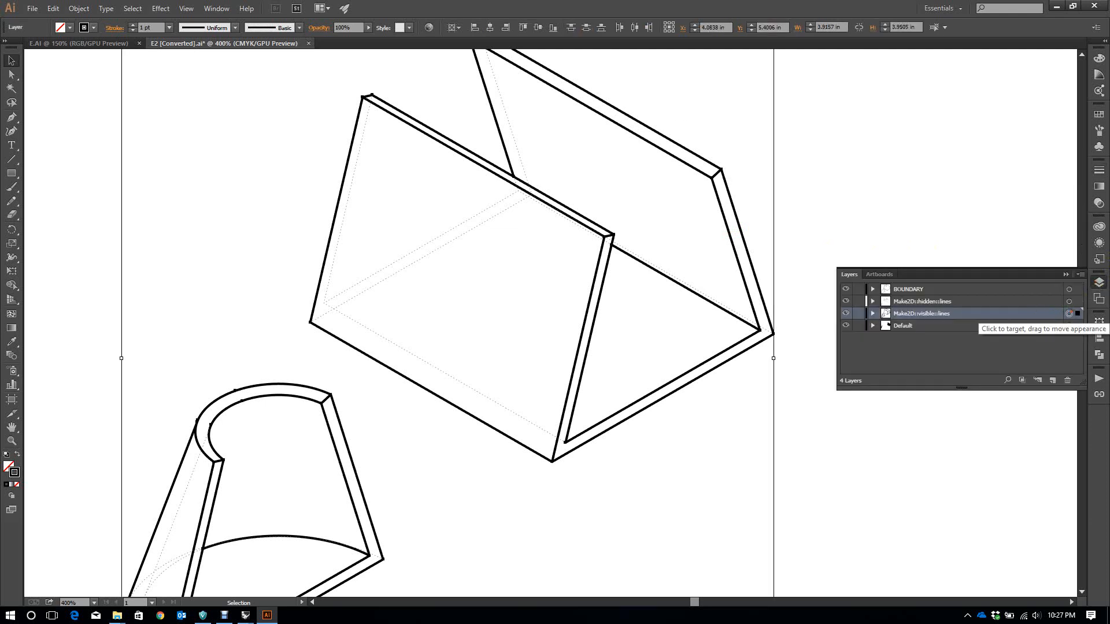
{"action": "left_click", "coordinate": [1099, 170]}
{"action": "left_click", "coordinate": [1017, 177]}
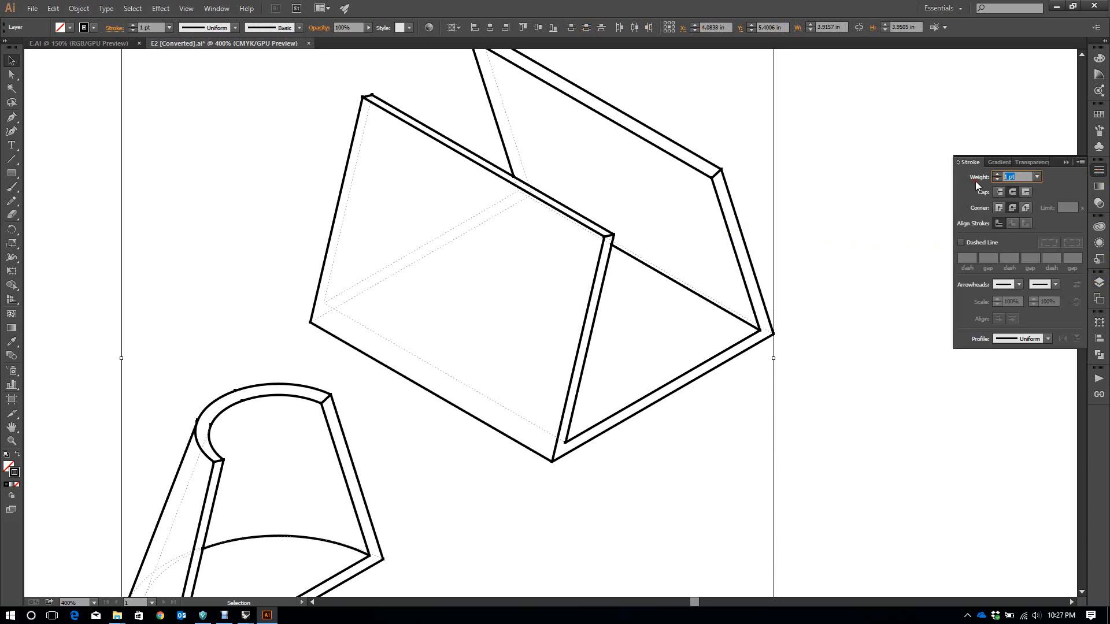
{"action": "type", "text": ".2"}
{"action": "key", "text": "Return"}
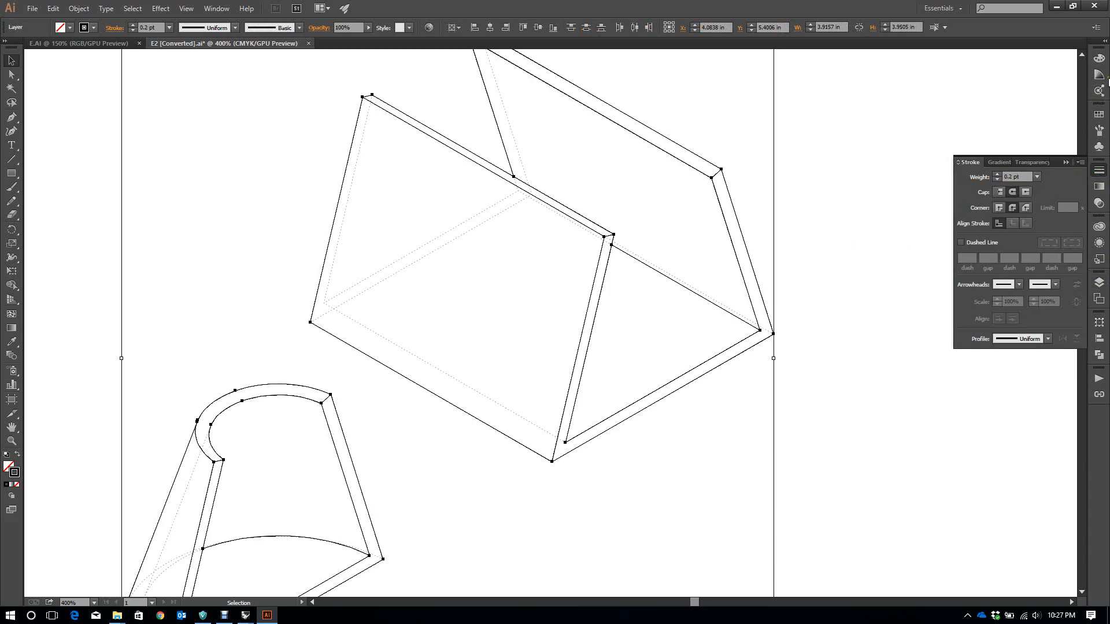
{"action": "left_click", "coordinate": [1099, 59]}
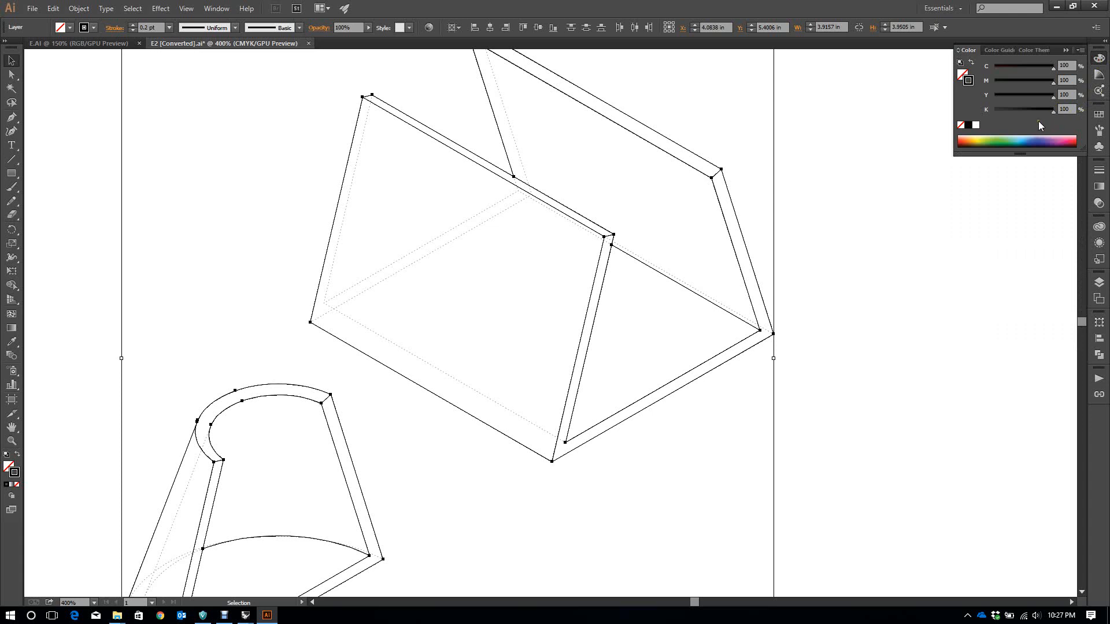
{"action": "left_click", "coordinate": [996, 318]}
Select both boundary outlines beside the drawings and move them horizontally onto the matching line drawings
{"action": "scroll", "coordinate": [682, 180], "scroll_direction": "down", "scroll_amount": 3, "text": "alt"}
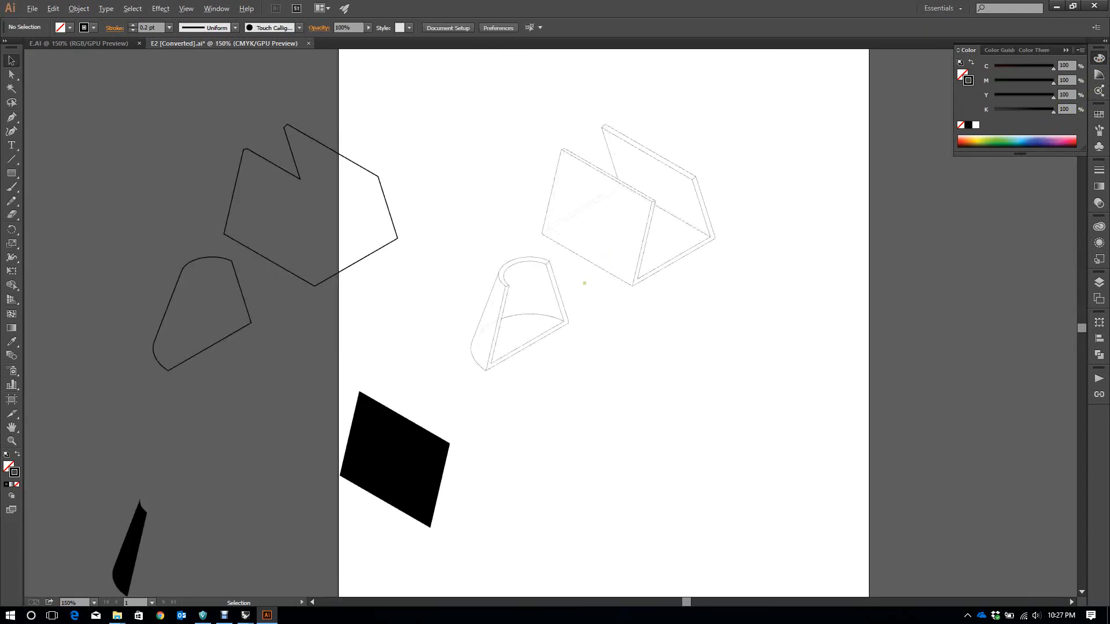
{"action": "scroll", "coordinate": [587, 283], "scroll_direction": "up", "scroll_amount": 1, "text": "alt"}
{"action": "scroll", "coordinate": [547, 287], "scroll_direction": "down", "scroll_amount": 1, "text": "alt"}
{"action": "left_click_drag", "start_coordinate": [404, 354], "coordinate": [71, 126]}
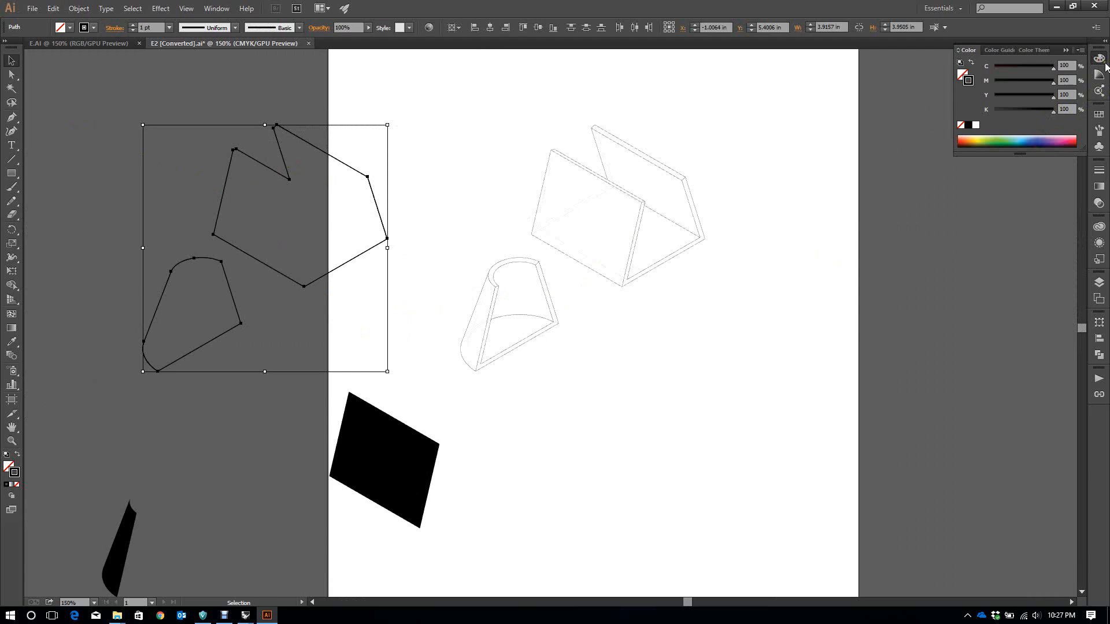
{"action": "left_click", "coordinate": [1099, 170]}
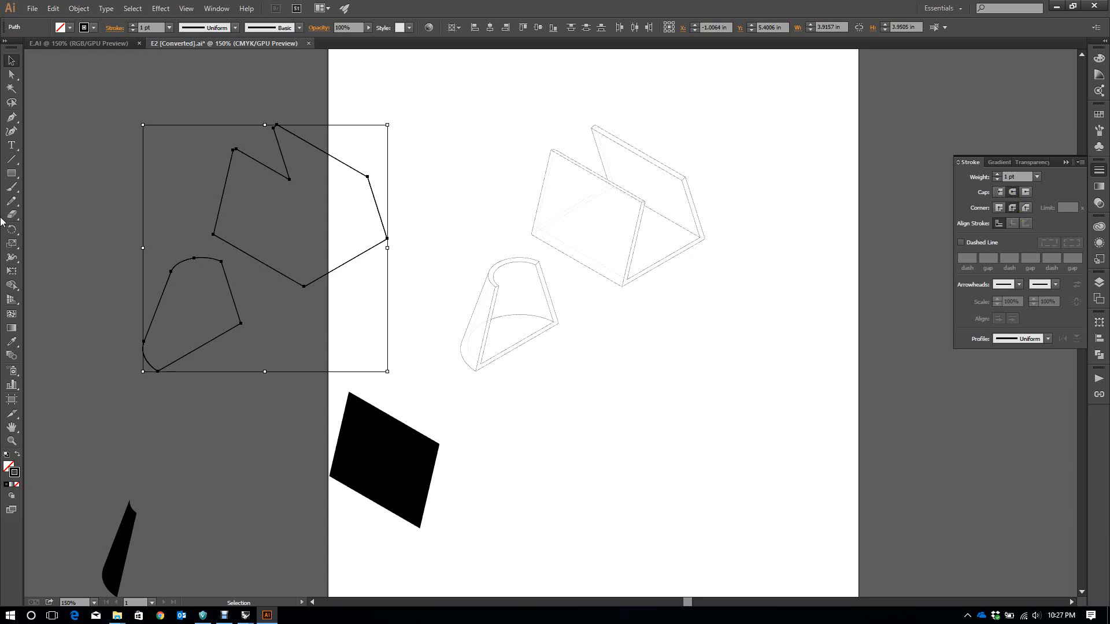
{"action": "scroll", "coordinate": [386, 240], "scroll_direction": "up", "scroll_amount": 1}
{"action": "scroll", "coordinate": [386, 243], "scroll_direction": "up", "scroll_amount": 1, "text": "alt"}
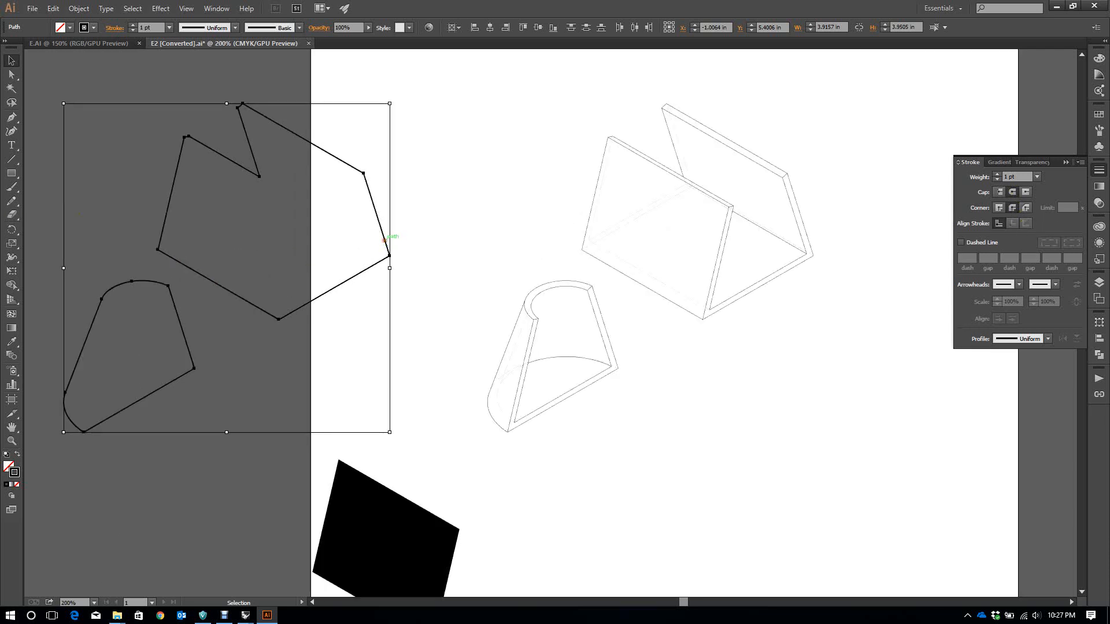
{"action": "left_click_drag", "start_coordinate": [384, 238], "coordinate": [807, 238]}
Shift the boundary outlines slightly so their corners align exactly with the corners of the visible linework
{"action": "scroll", "coordinate": [786, 179], "scroll_direction": "up", "scroll_amount": 5, "text": "alt"}
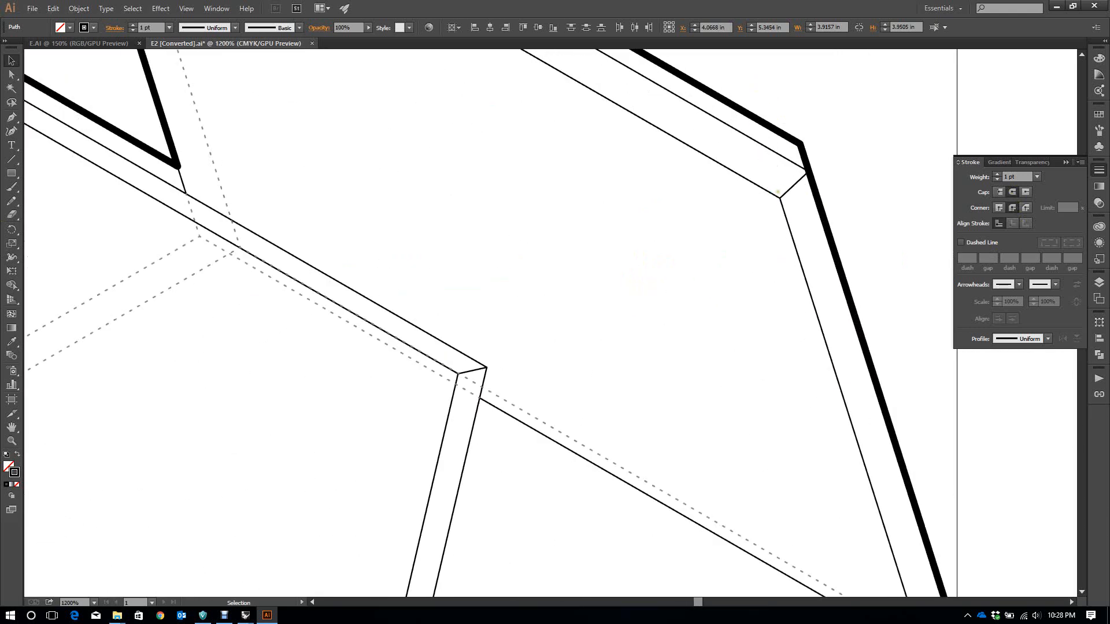
{"action": "left_click_drag", "start_coordinate": [804, 152], "coordinate": [809, 201]}
{"action": "scroll", "coordinate": [809, 201], "scroll_direction": "down", "scroll_amount": 4, "text": "alt"}
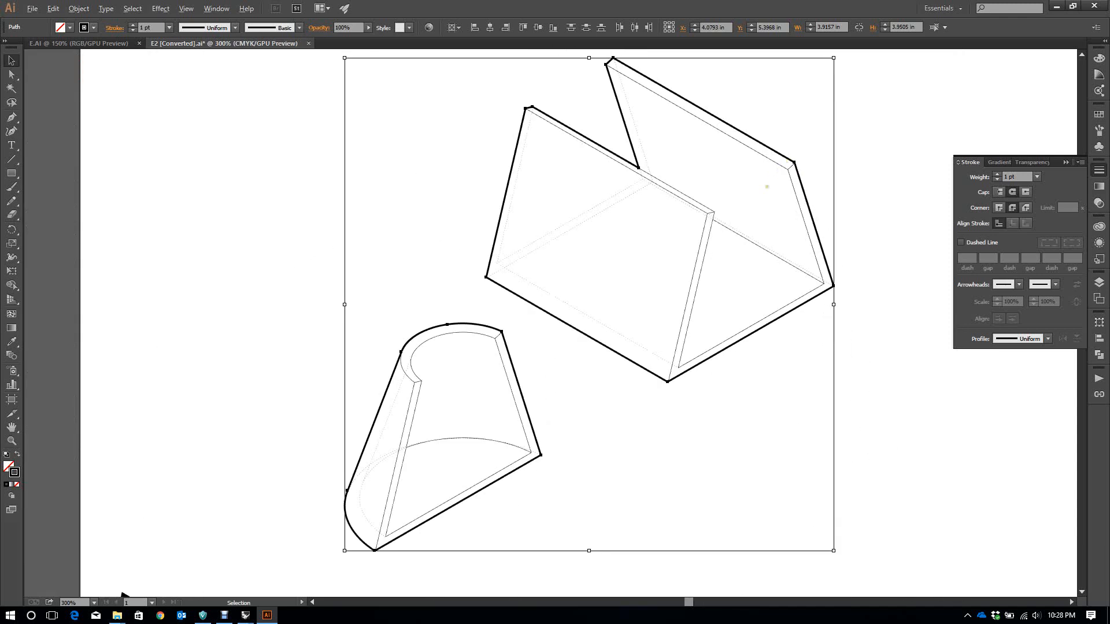
Deselect the outlines and examine the contrast between boundary, visible and dashed hidden line weights on the curved solid
{"action": "scroll", "coordinate": [734, 297], "scroll_direction": "down", "scroll_amount": 3, "text": "alt"}
{"action": "scroll", "coordinate": [718, 313], "scroll_direction": "up", "scroll_amount": 3, "text": "alt"}
{"action": "left_click", "coordinate": [694, 315]}
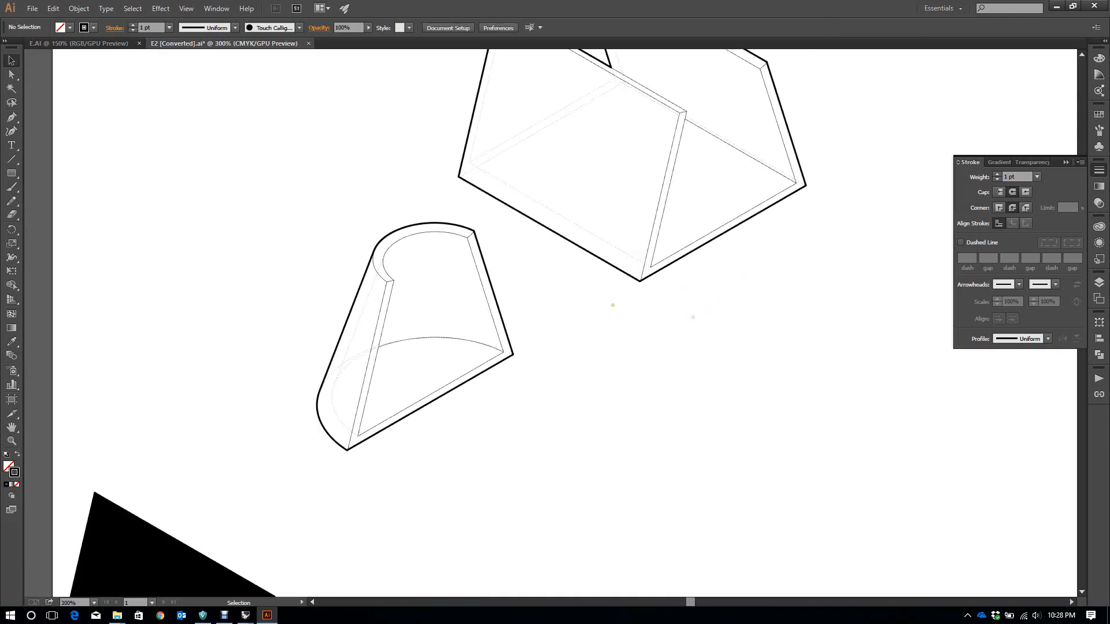
{"action": "scroll", "coordinate": [402, 381], "scroll_direction": "up", "scroll_amount": 1}
{"action": "scroll", "coordinate": [403, 382], "scroll_direction": "up", "scroll_amount": 3, "text": "alt"}
{"action": "scroll", "coordinate": [440, 343], "scroll_direction": "up", "scroll_amount": 2, "text": "alt"}
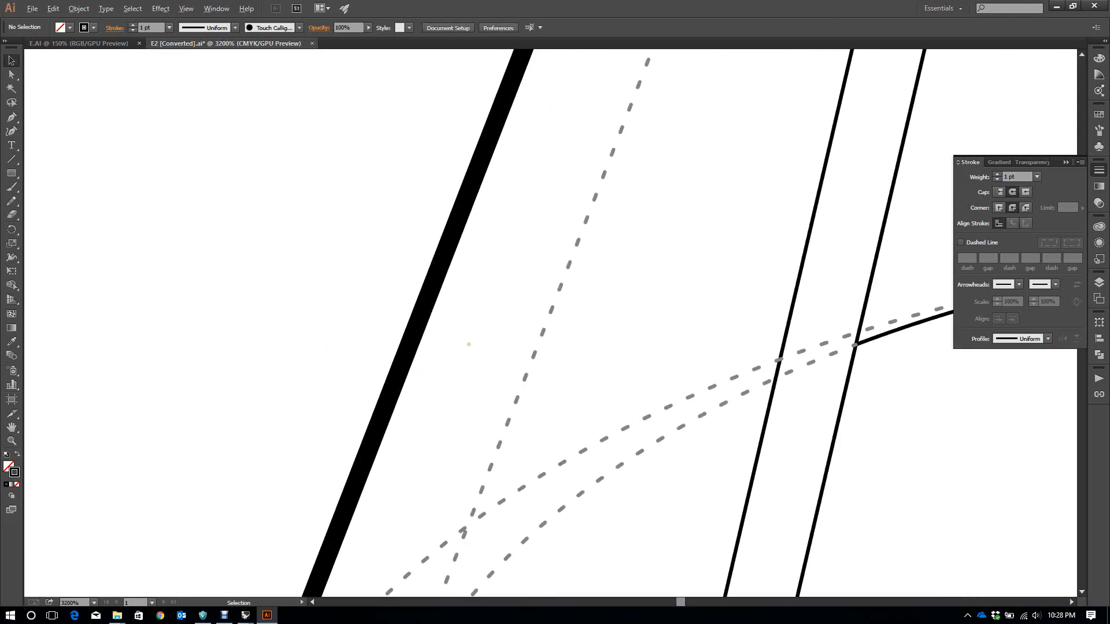
{"action": "scroll", "coordinate": [440, 342], "scroll_direction": "down", "scroll_amount": 2, "text": "alt"}
{"action": "scroll", "coordinate": [439, 342], "scroll_direction": "down", "scroll_amount": 2, "text": "alt"}
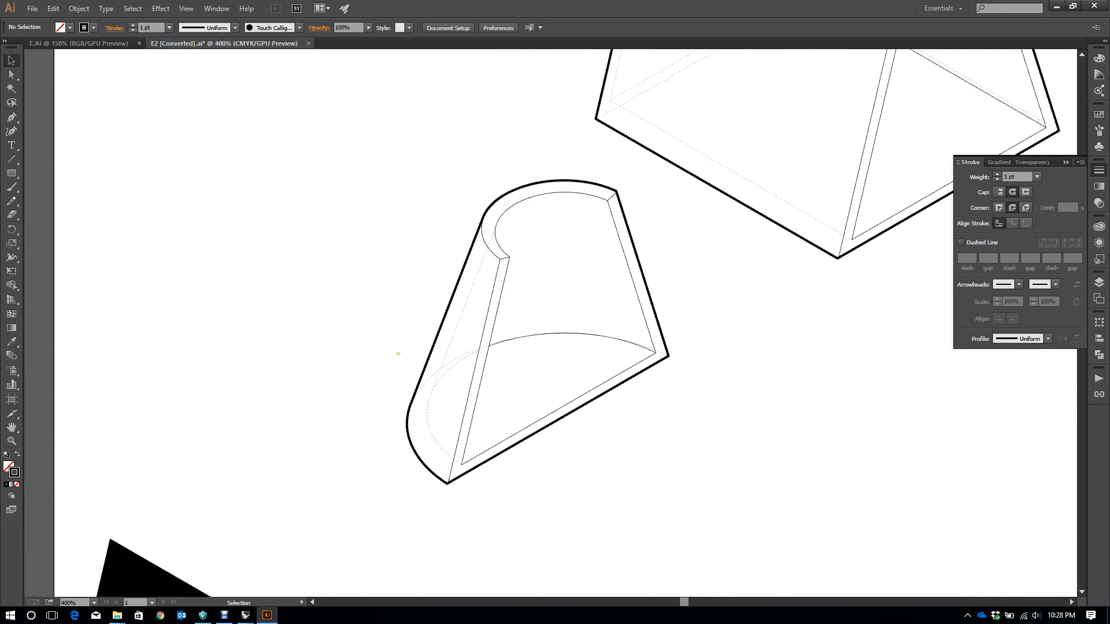
Move the two black hatch shapes from the lower-left area to just beneath their line drawings
{"action": "scroll", "coordinate": [389, 341], "scroll_direction": "down", "scroll_amount": 4, "text": "alt"}
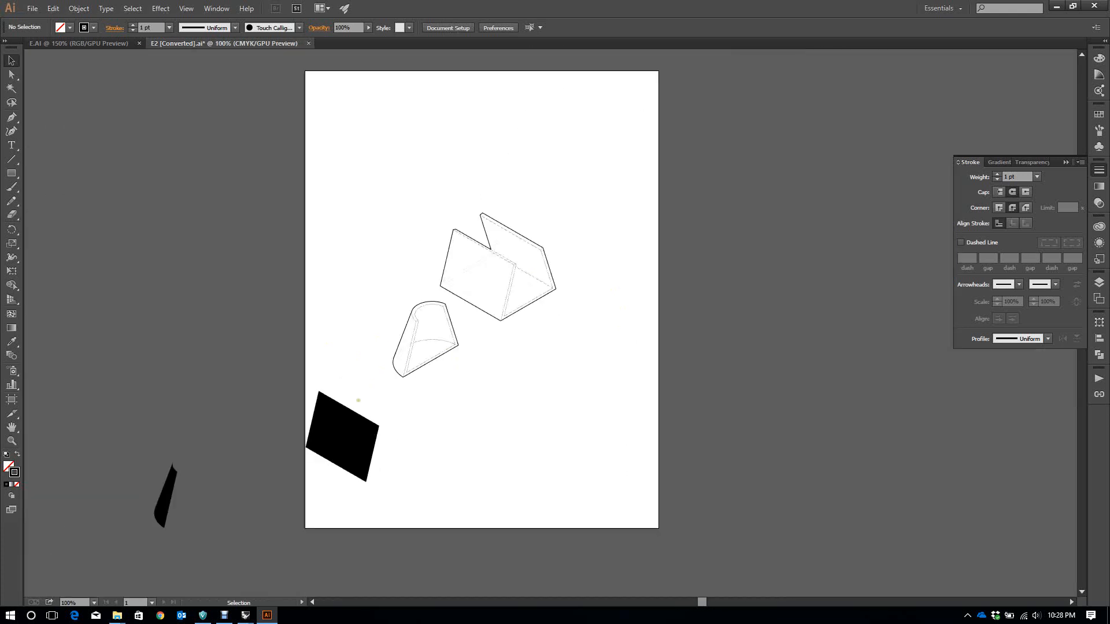
{"action": "left_click_drag", "start_coordinate": [342, 436], "coordinate": [562, 406]}
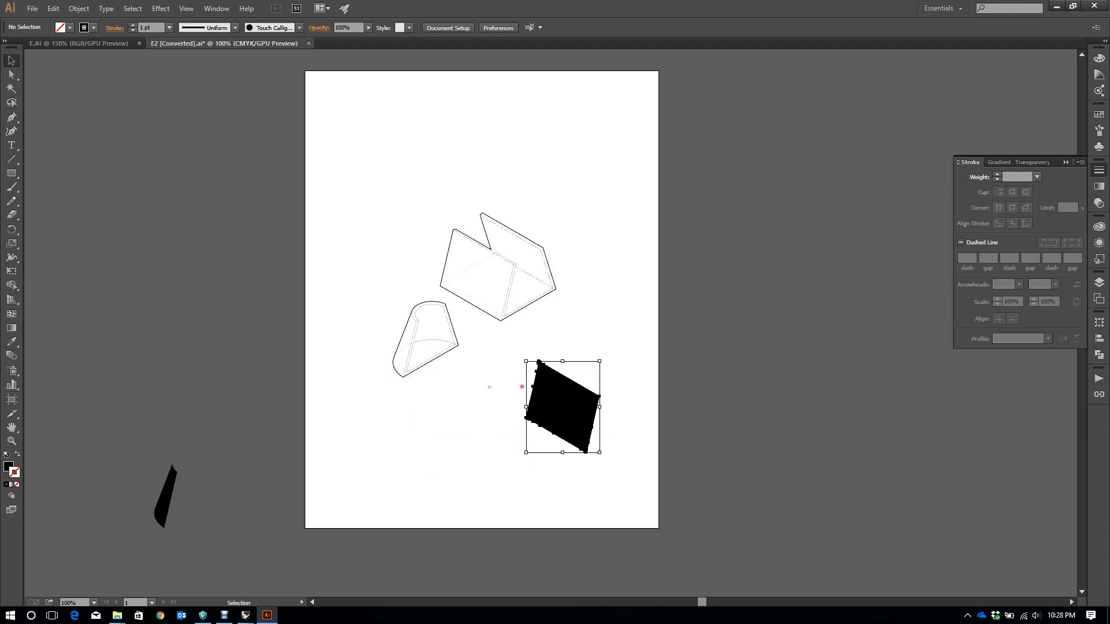
{"action": "left_click_drag", "start_coordinate": [166, 503], "coordinate": [382, 417]}
{"action": "scroll", "coordinate": [382, 417], "scroll_direction": "up", "scroll_amount": 1}
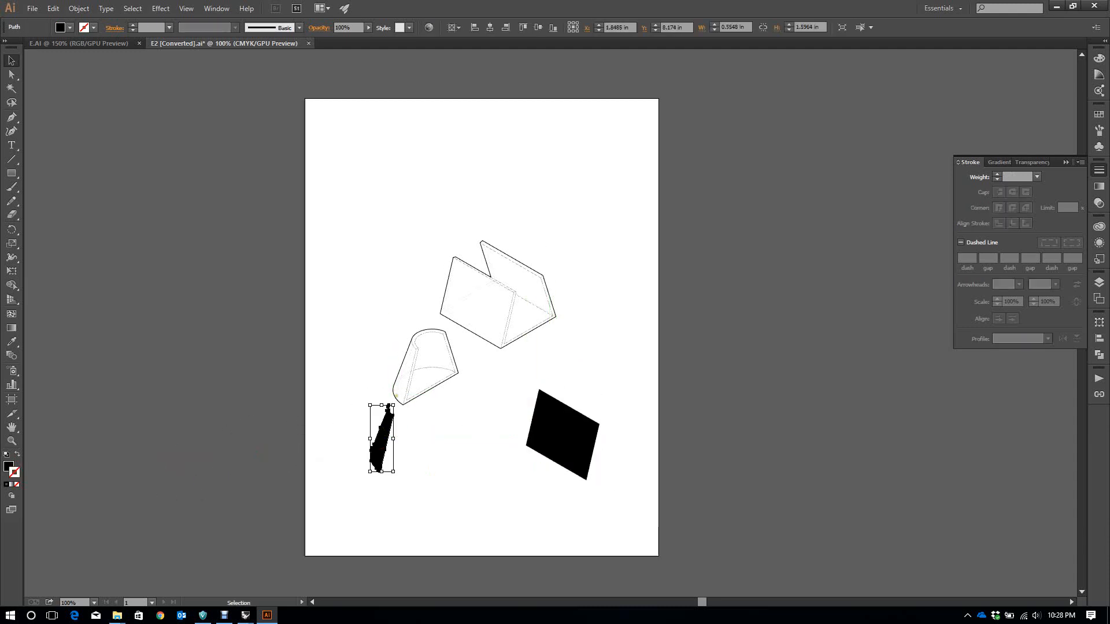
Select both black hatch shapes and change their fill to a medium green from the color spectrum
{"action": "scroll", "coordinate": [389, 403], "scroll_direction": "up", "scroll_amount": 2, "text": "alt"}
{"action": "left_click", "coordinate": [729, 497], "text": "shift"}
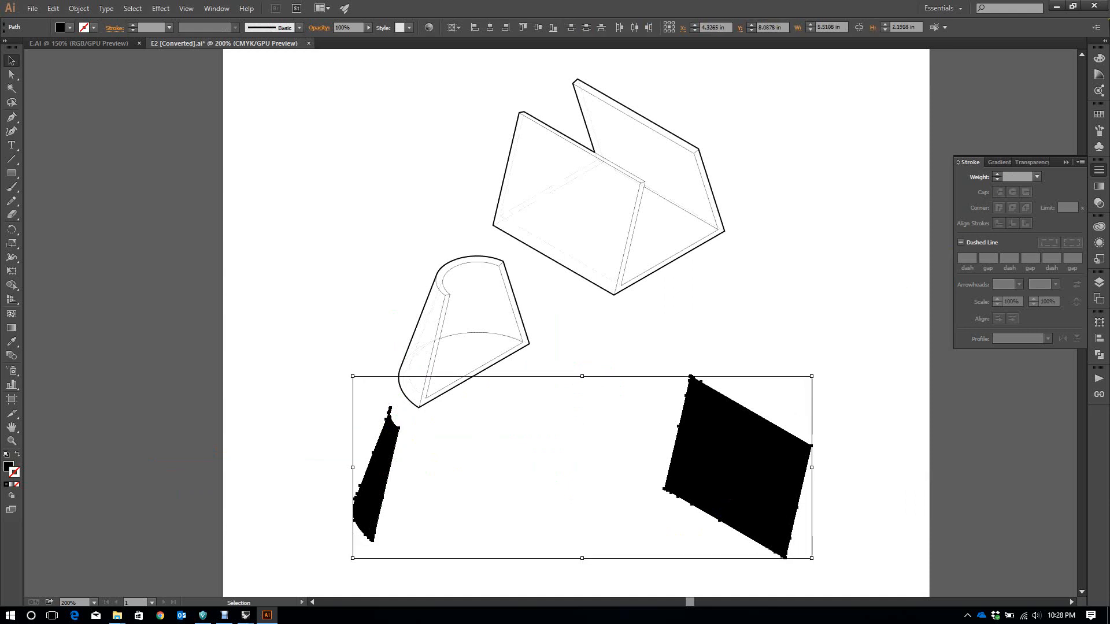
{"action": "left_click", "coordinate": [1099, 58]}
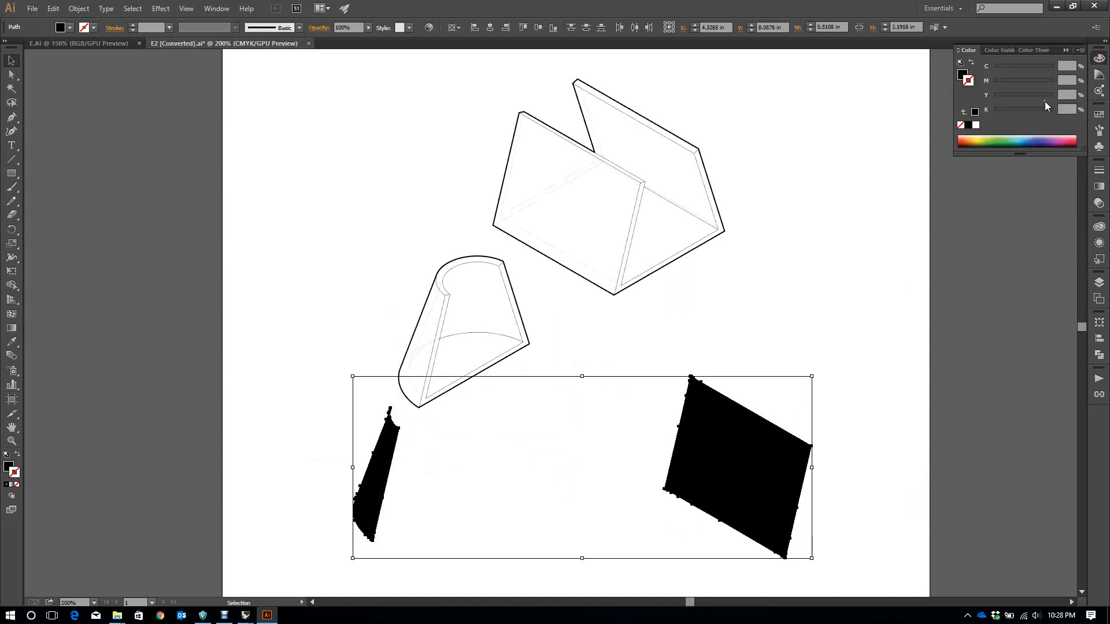
{"action": "left_click", "coordinate": [961, 74]}
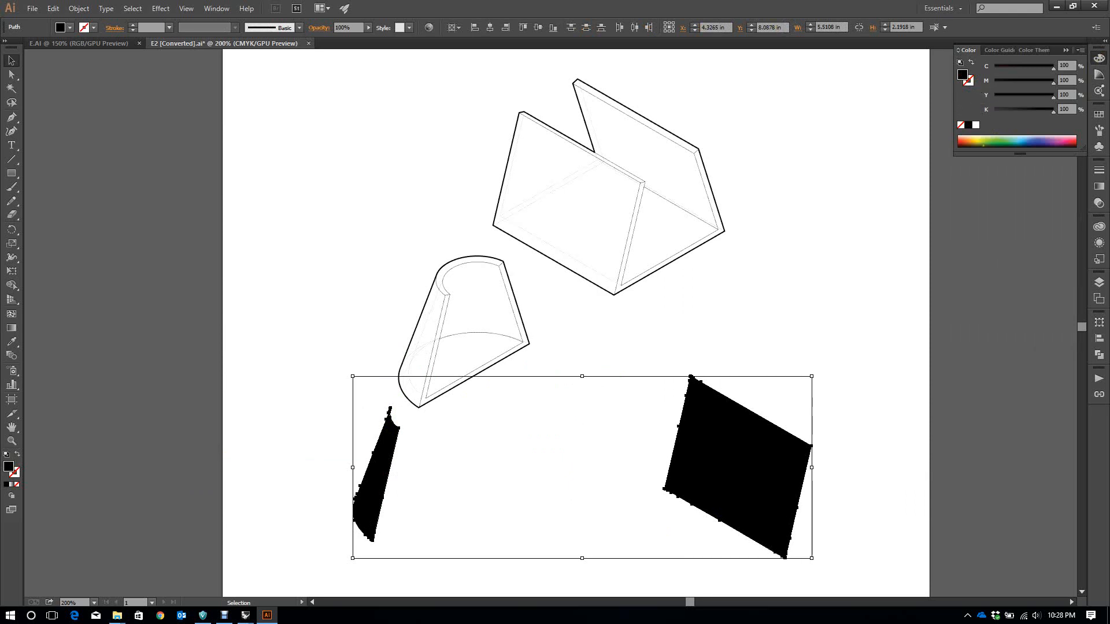
{"action": "left_click", "coordinate": [993, 140]}
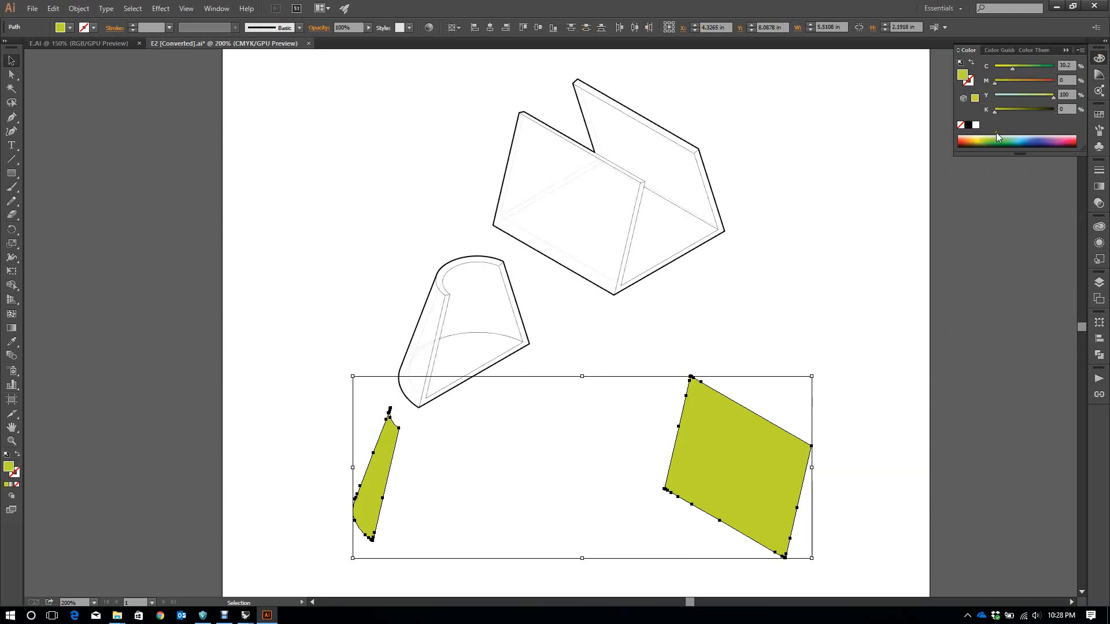
{"action": "left_click", "coordinate": [984, 140]}
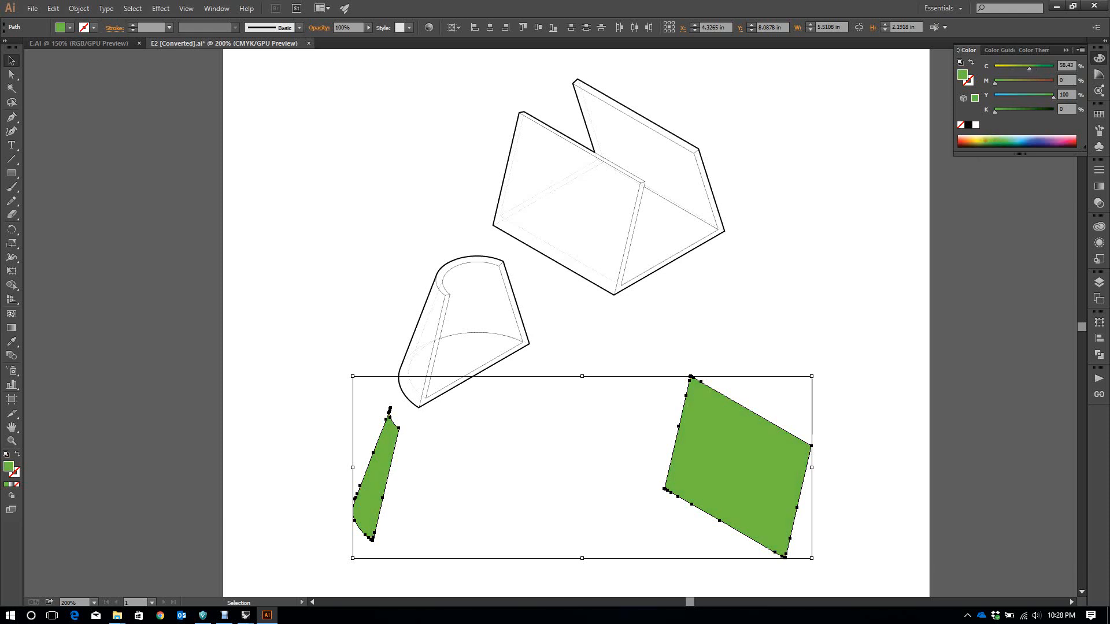
Fine-tune the green fill of both hatch shapes to 57% cyan and 83% yellow
{"action": "mouse_move", "coordinate": [1029, 68]}
{"action": "left_mouse_down"}
{"action": "mouse_move", "coordinate": [1016, 65]}
{"action": "mouse_move", "coordinate": [1035, 67]}
{"action": "left_mouse_up"}
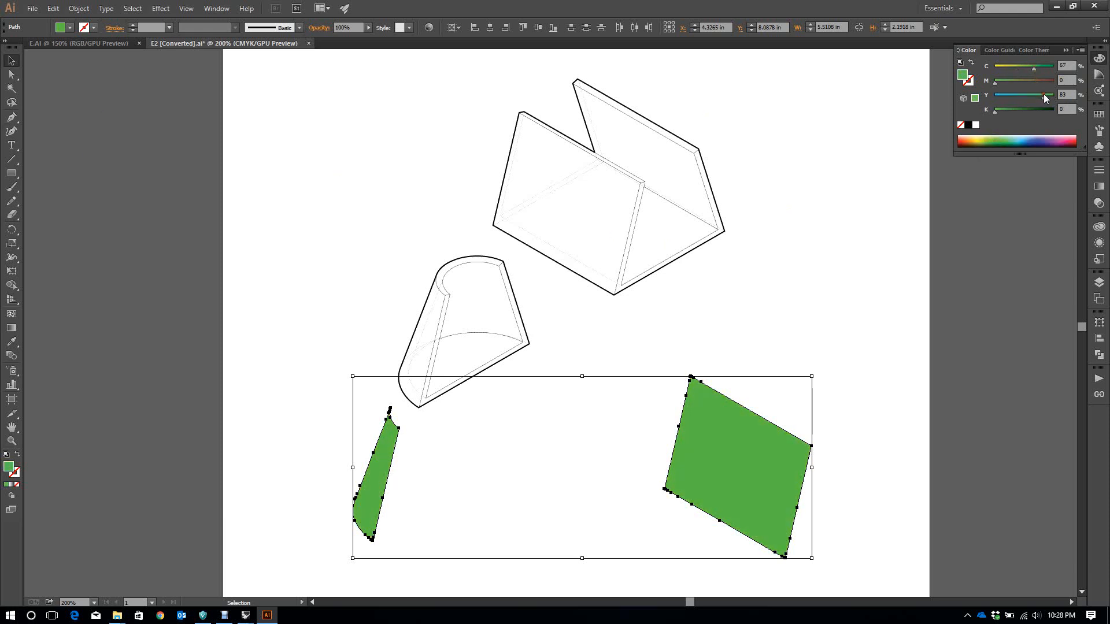
{"action": "left_click", "coordinate": [1024, 66]}
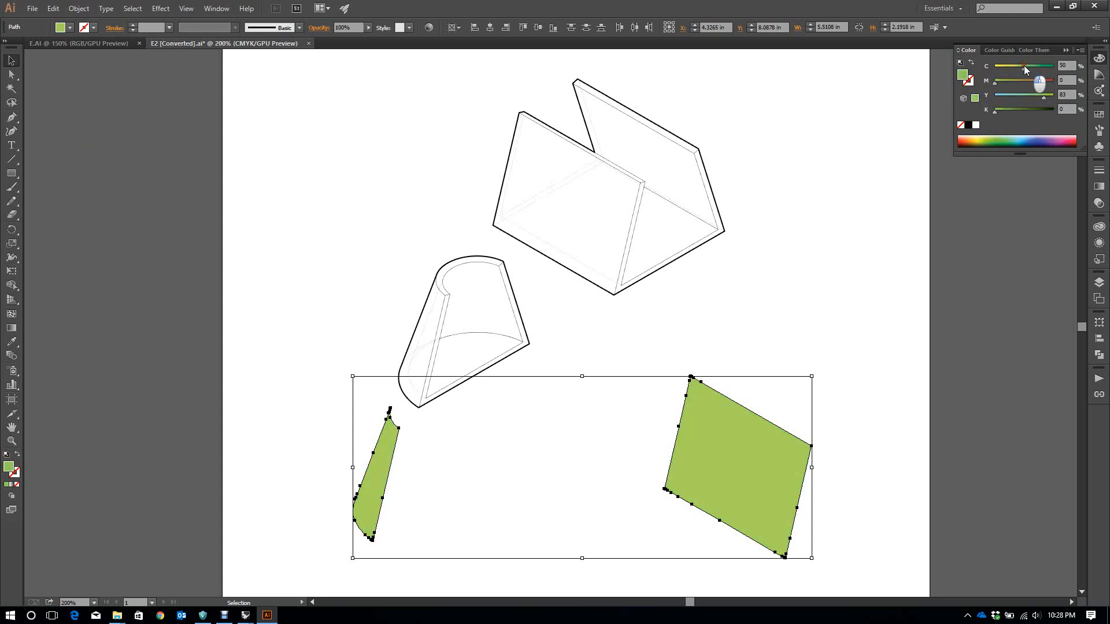
{"action": "left_click_drag", "start_coordinate": [1024, 64], "coordinate": [1029, 68]}
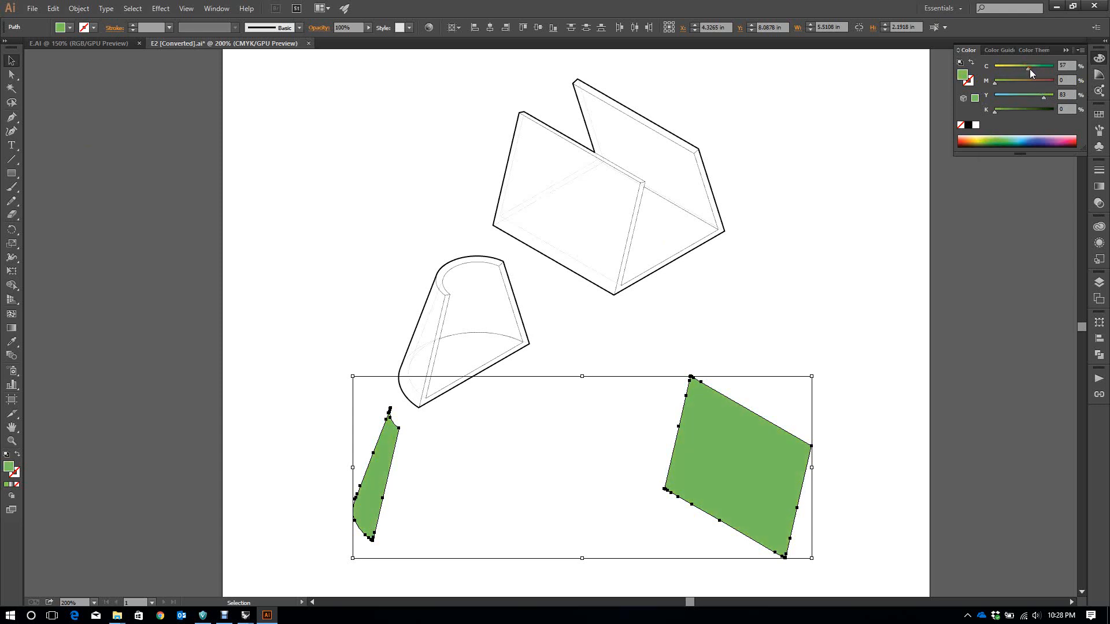
Try the Multiply blending mode on both green hatches, return them to Normal and deselect
{"action": "left_click", "coordinate": [1097, 203]}
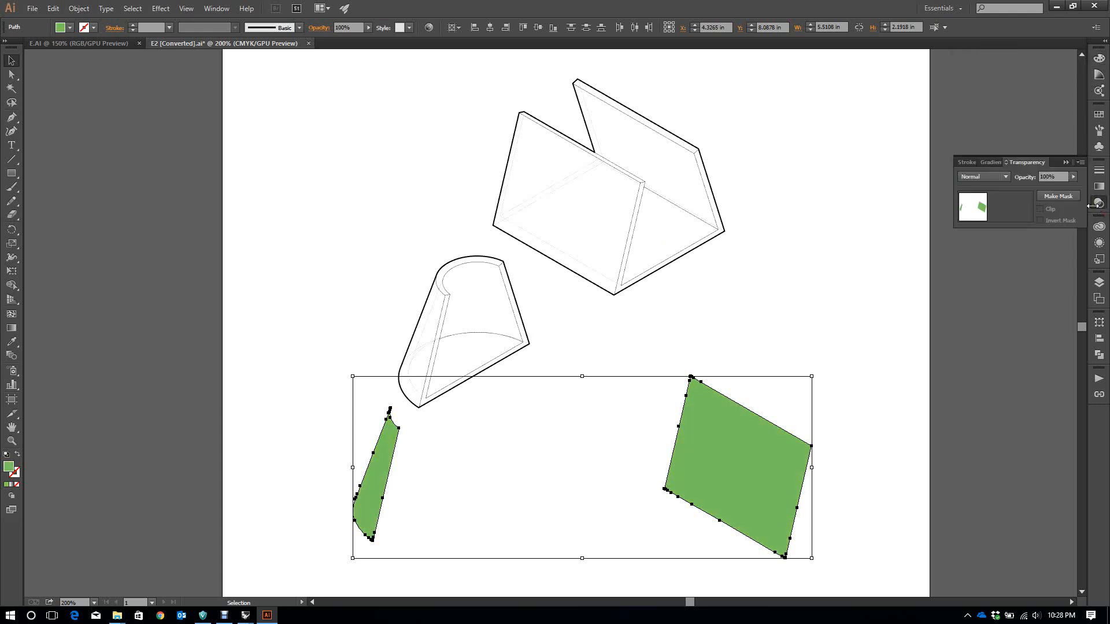
{"action": "left_click", "coordinate": [1003, 178]}
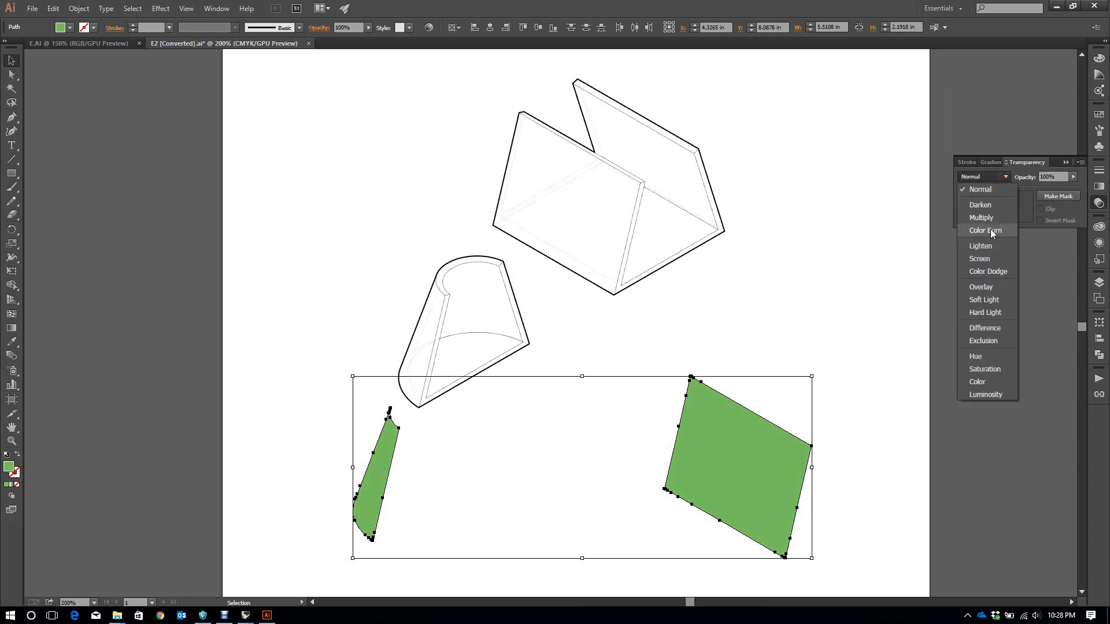
{"action": "left_click", "coordinate": [990, 218]}
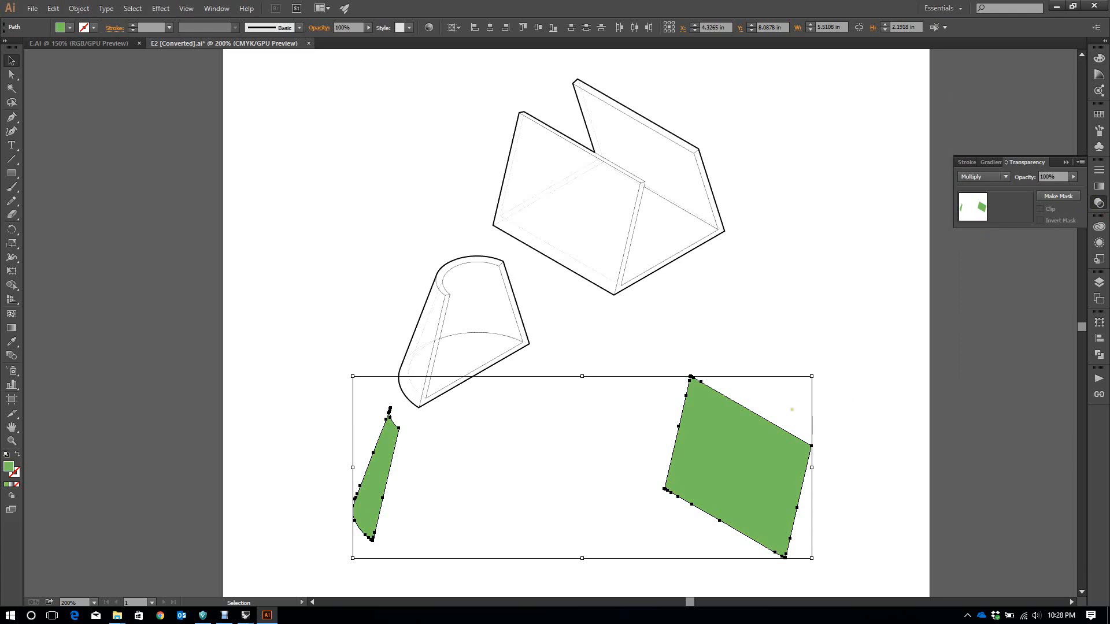
{"action": "left_click", "coordinate": [1003, 177]}
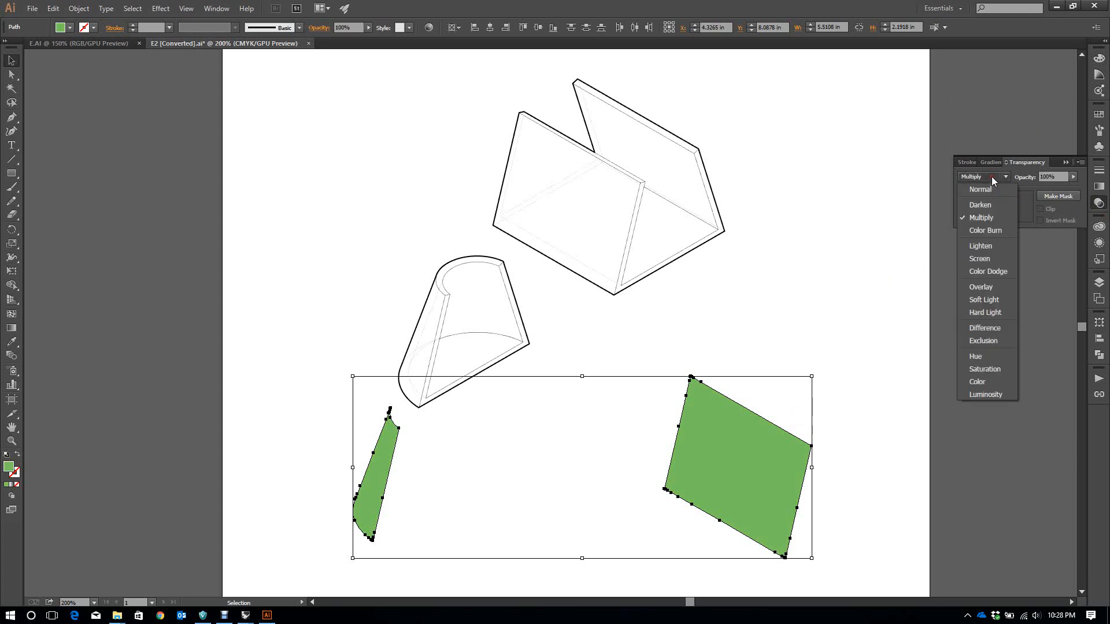
{"action": "left_click", "coordinate": [982, 187]}
{"action": "left_click", "coordinate": [633, 371]}
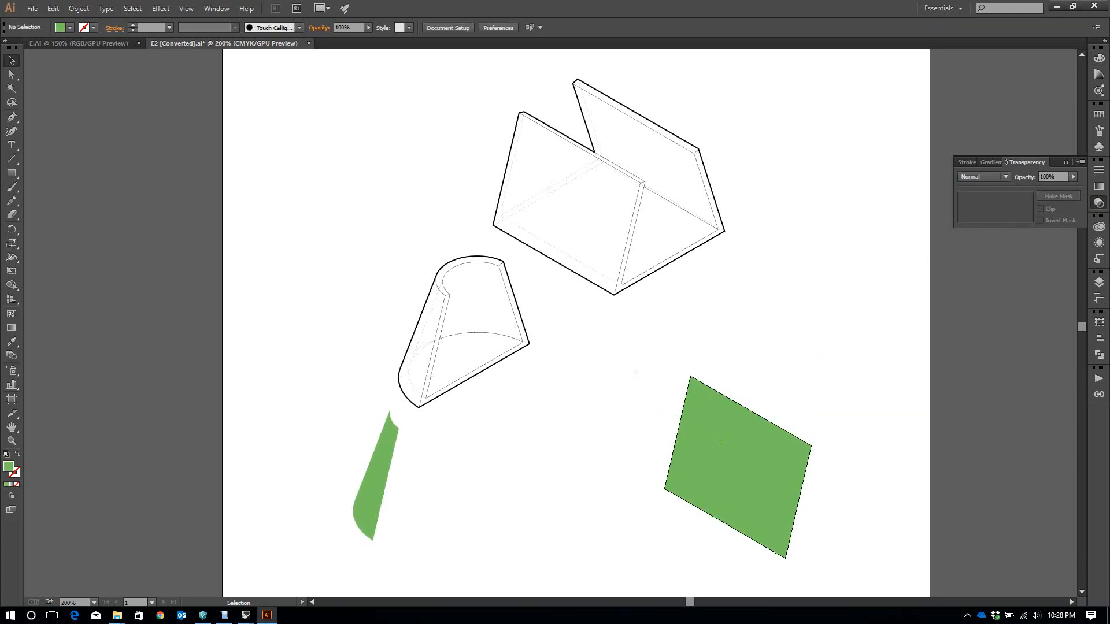
Move the large green hatch onto the front face of the angular solid, aligning its corners with the linework
{"action": "mouse_move", "coordinate": [729, 444]}
{"action": "left_mouse_down"}
{"action": "mouse_move", "coordinate": [619, 184]}
{"action": "mouse_move", "coordinate": [564, 185]}
{"action": "left_mouse_up"}
{"action": "scroll", "coordinate": [572, 176], "scroll_direction": "up", "scroll_amount": 3, "text": "alt"}
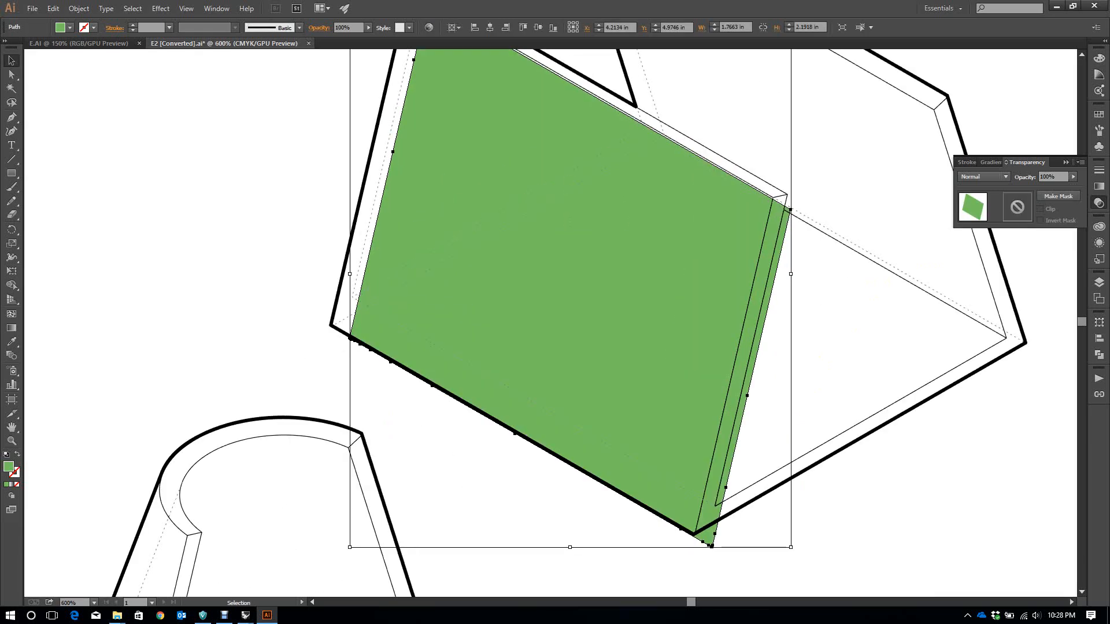
{"action": "left_click_drag", "start_coordinate": [570, 223], "coordinate": [551, 208]}
{"action": "scroll", "coordinate": [552, 208], "scroll_direction": "down", "scroll_amount": 2, "text": "alt"}
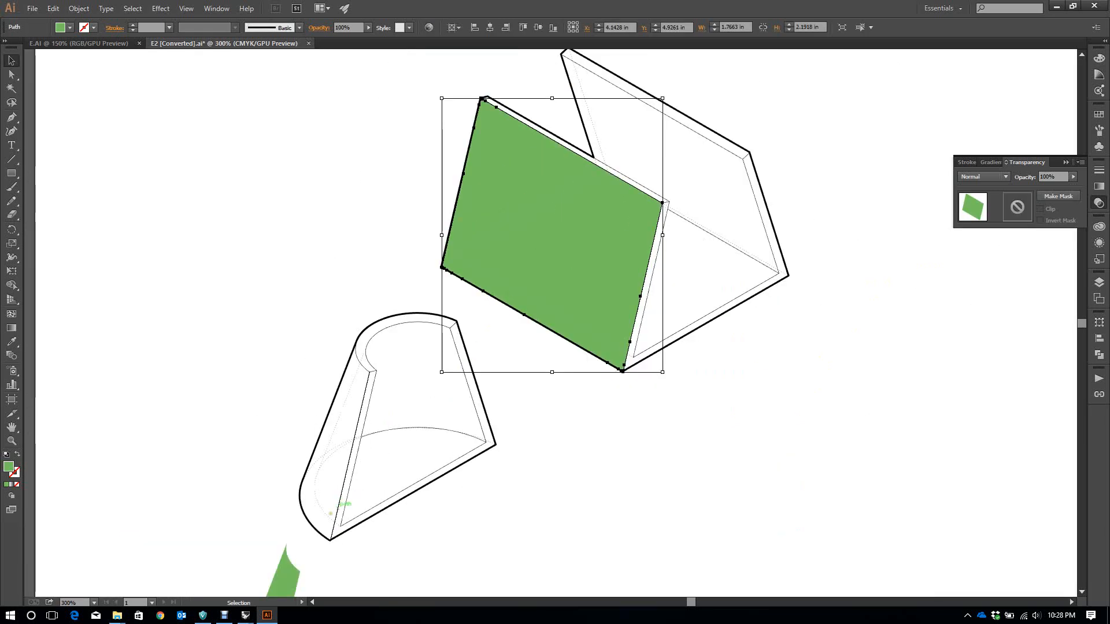
Move the narrow green hatch onto the curved solid's outer face and align its edges with the visible lines
{"action": "left_click_drag", "start_coordinate": [293, 562], "coordinate": [363, 385]}
{"action": "scroll", "coordinate": [357, 383], "scroll_direction": "up", "scroll_amount": 2, "text": "alt"}
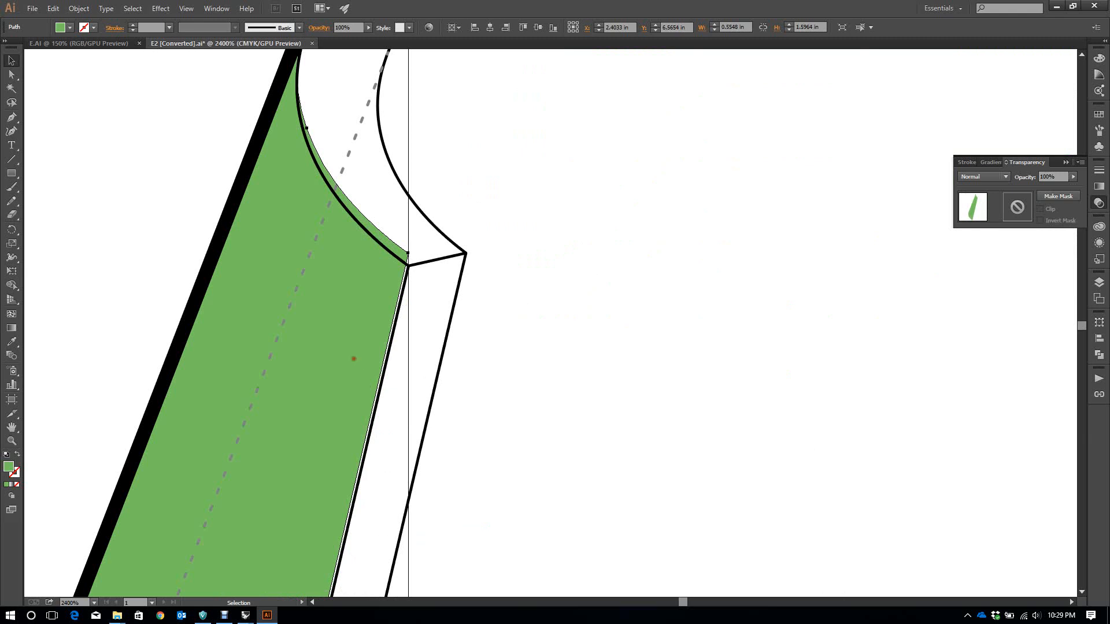
{"action": "left_click_drag", "start_coordinate": [354, 359], "coordinate": [355, 372]}
{"action": "scroll", "coordinate": [357, 372], "scroll_direction": "down", "scroll_amount": 4, "text": "alt"}
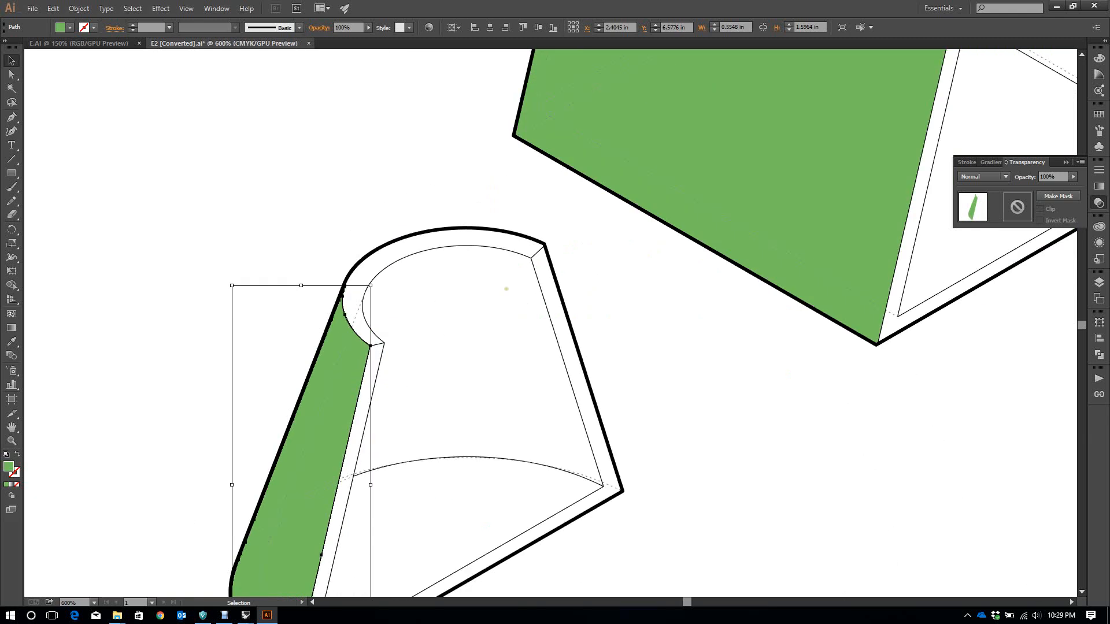
Select both hatches, move their Default layer above the BOUNDARY layer in the stacking order, and deselect
{"action": "left_click", "coordinate": [721, 181], "text": "shift"}
{"action": "left_click", "coordinate": [1098, 283]}
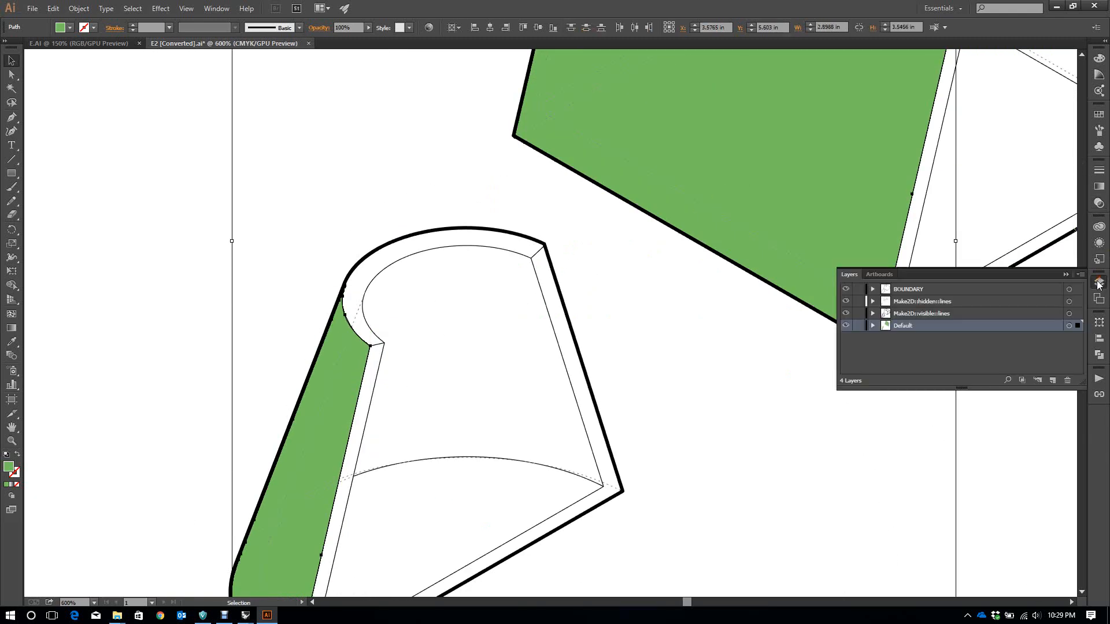
{"action": "left_click_drag", "start_coordinate": [1046, 327], "coordinate": [1042, 287]}
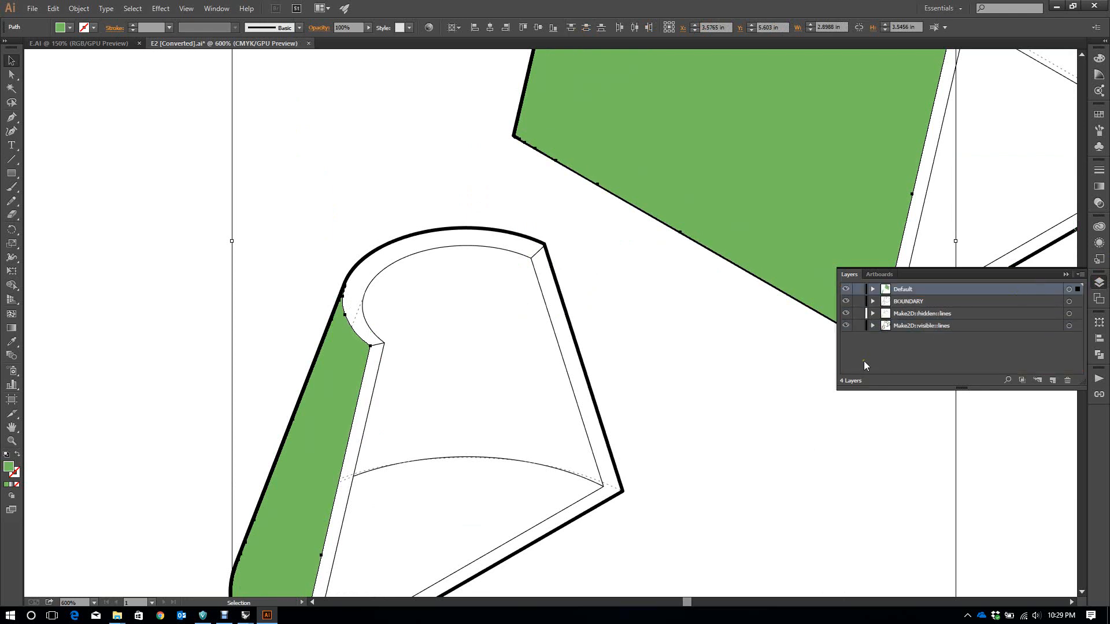
{"action": "scroll", "coordinate": [440, 348], "scroll_direction": "down", "scroll_amount": 2, "text": "alt"}
{"action": "left_click", "coordinate": [501, 350]}
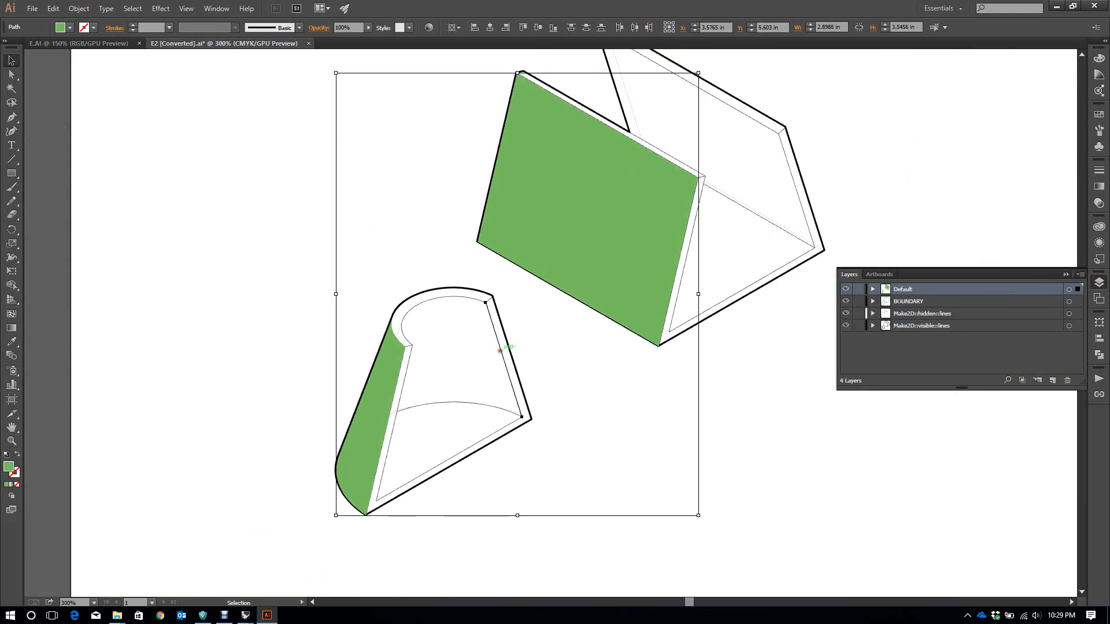
{"action": "left_click", "coordinate": [543, 358]}
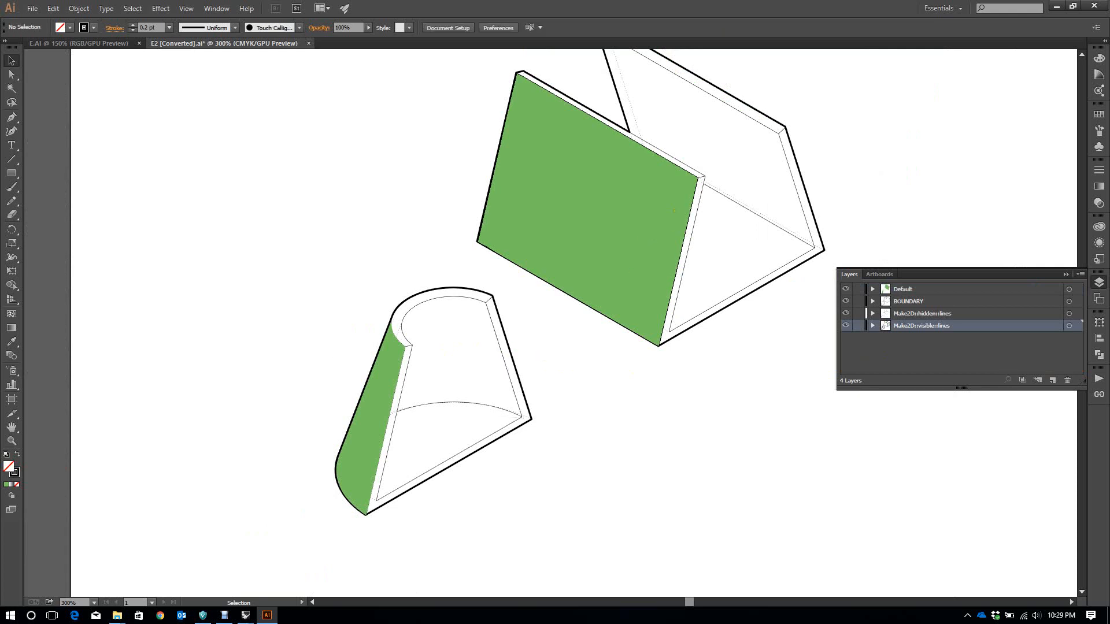
Select both green hatches and reduce their opacity to 66%
{"action": "left_click", "coordinate": [648, 226]}
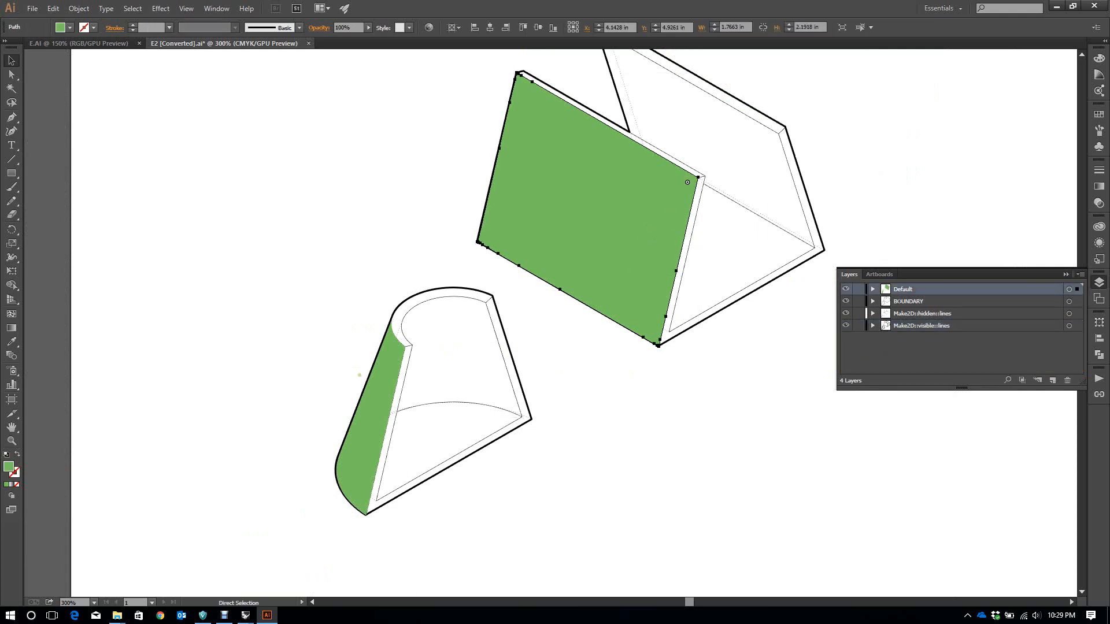
{"action": "left_click", "coordinate": [382, 377], "text": "shift"}
{"action": "scroll", "coordinate": [614, 324], "scroll_direction": "up", "scroll_amount": 5, "text": "alt"}
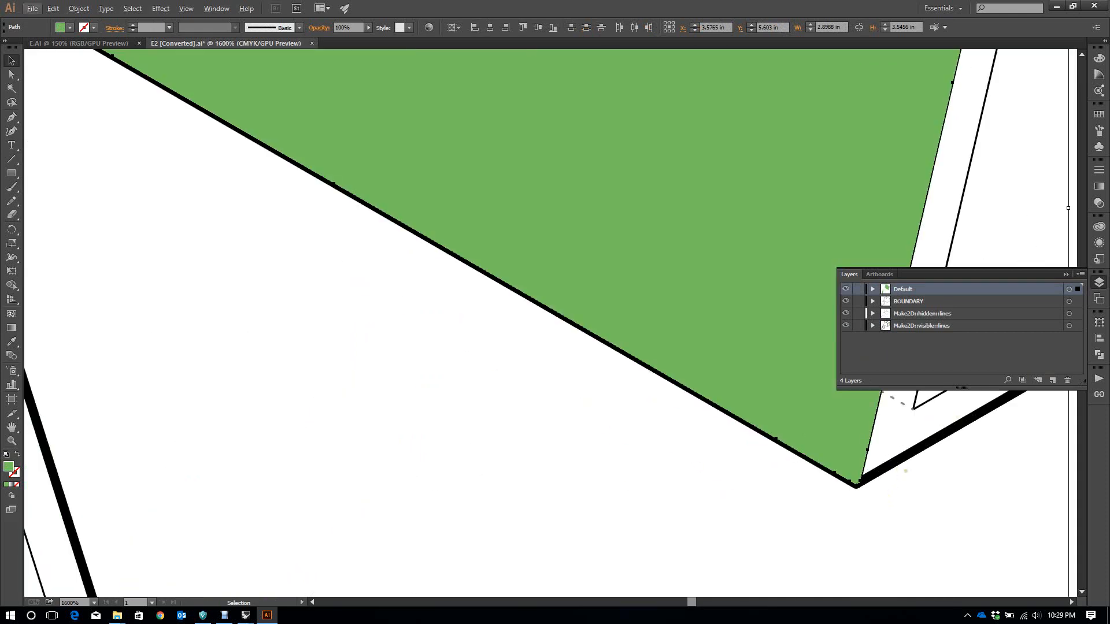
{"action": "scroll", "coordinate": [739, 474], "scroll_direction": "down", "scroll_amount": 3, "text": "alt"}
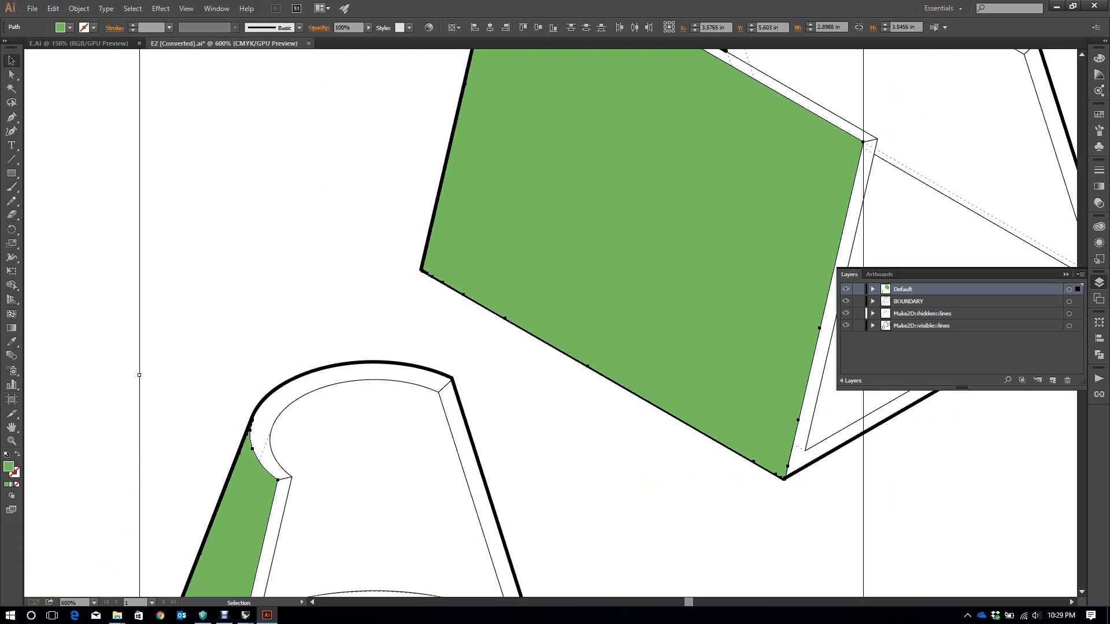
{"action": "left_click", "coordinate": [1099, 203]}
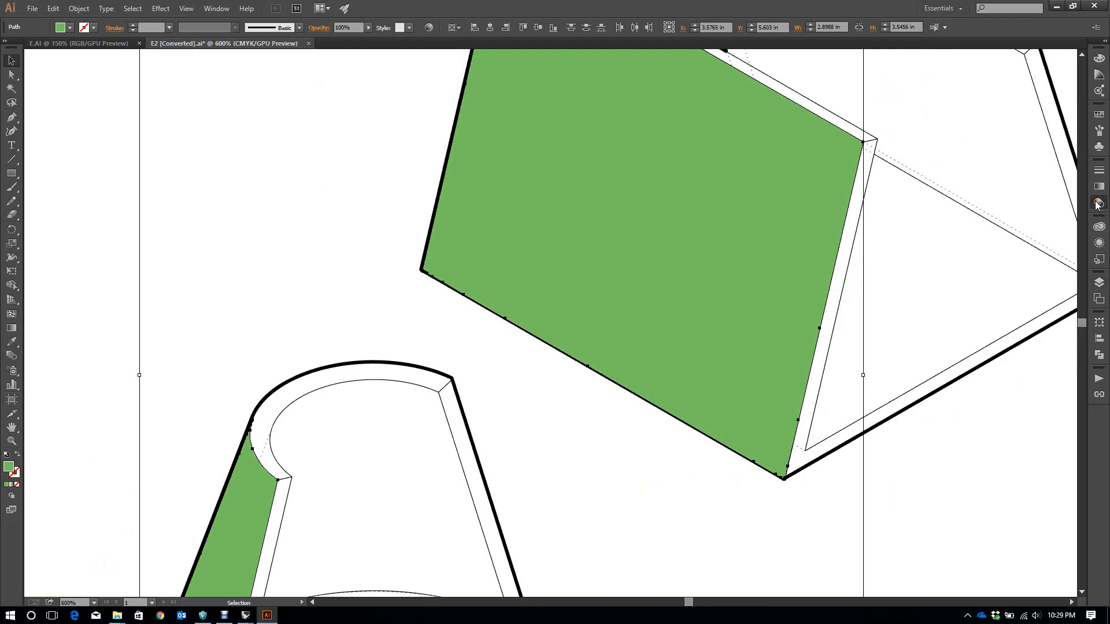
{"action": "left_click", "coordinate": [1073, 176]}
{"action": "mouse_move", "coordinate": [1057, 191]}
{"action": "left_mouse_down"}
{"action": "mouse_move", "coordinate": [1045, 189]}
{"action": "mouse_move", "coordinate": [1055, 189]}
{"action": "left_mouse_up"}
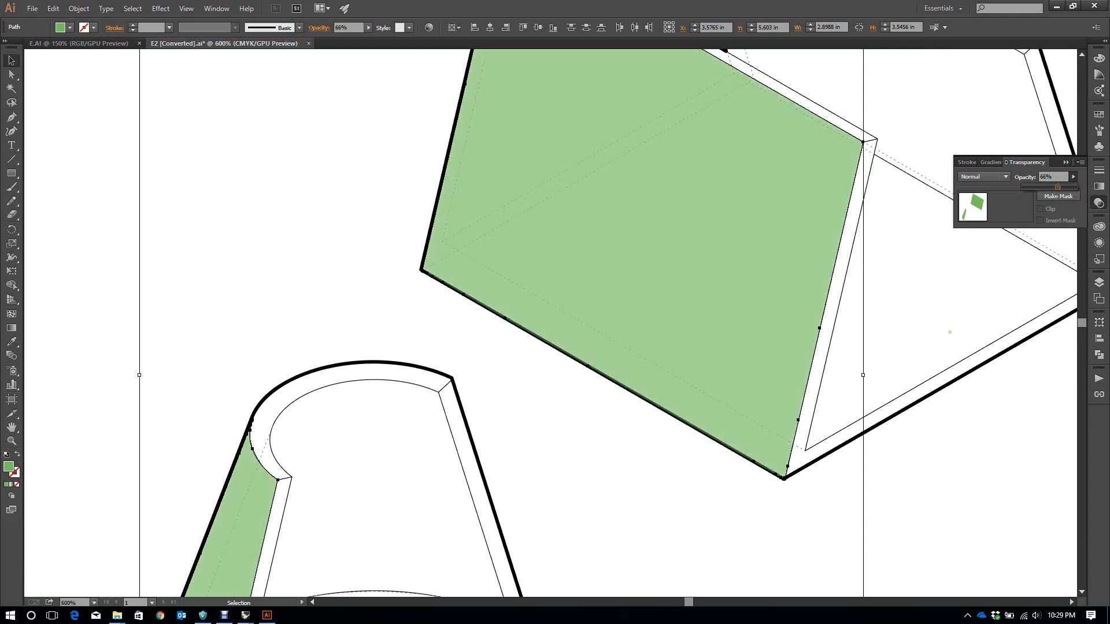
Set the blending mode of both hatches to Multiply so the linework shows through, and deselect them
{"action": "scroll", "coordinate": [760, 482], "scroll_direction": "up", "scroll_amount": 5, "text": "alt"}
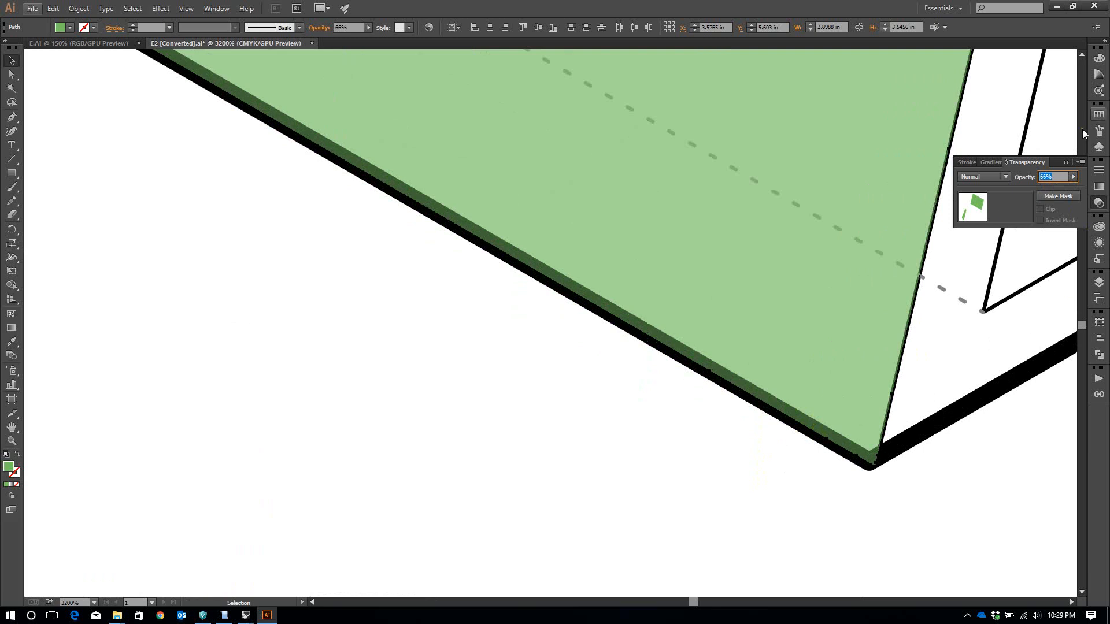
{"action": "left_click", "coordinate": [1006, 177]}
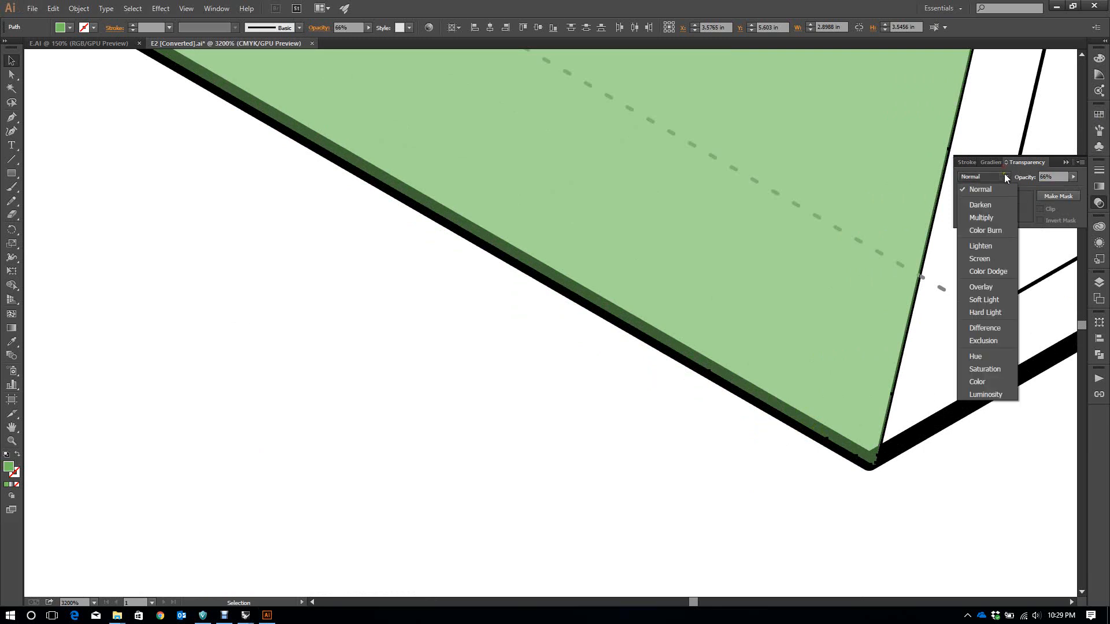
{"action": "left_click", "coordinate": [992, 220]}
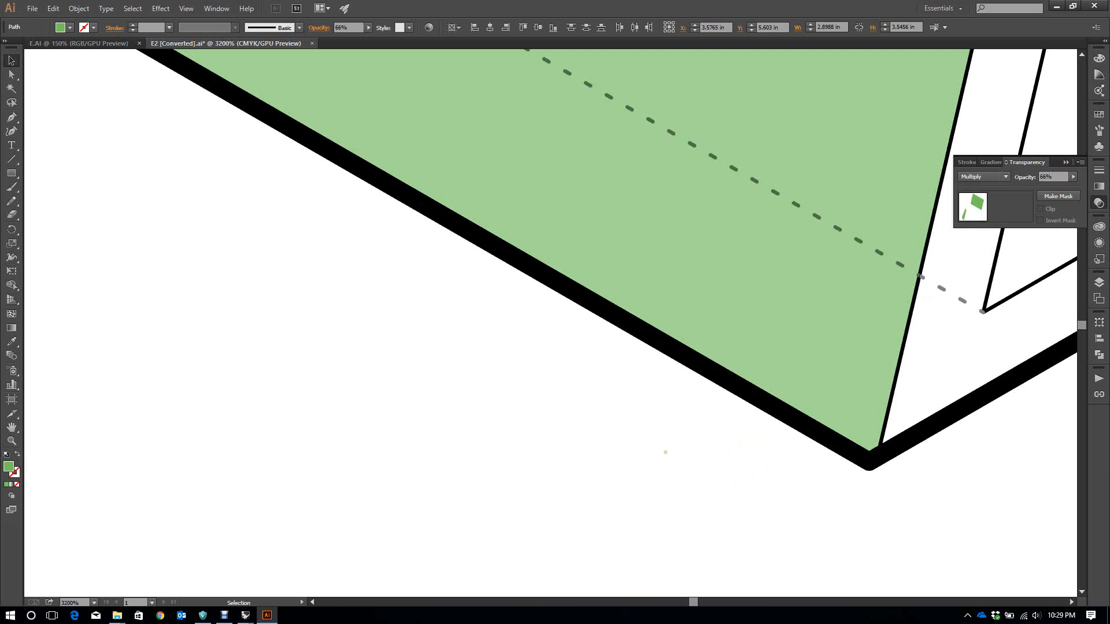
{"action": "scroll", "coordinate": [665, 452], "scroll_direction": "down", "scroll_amount": 6, "text": "alt"}
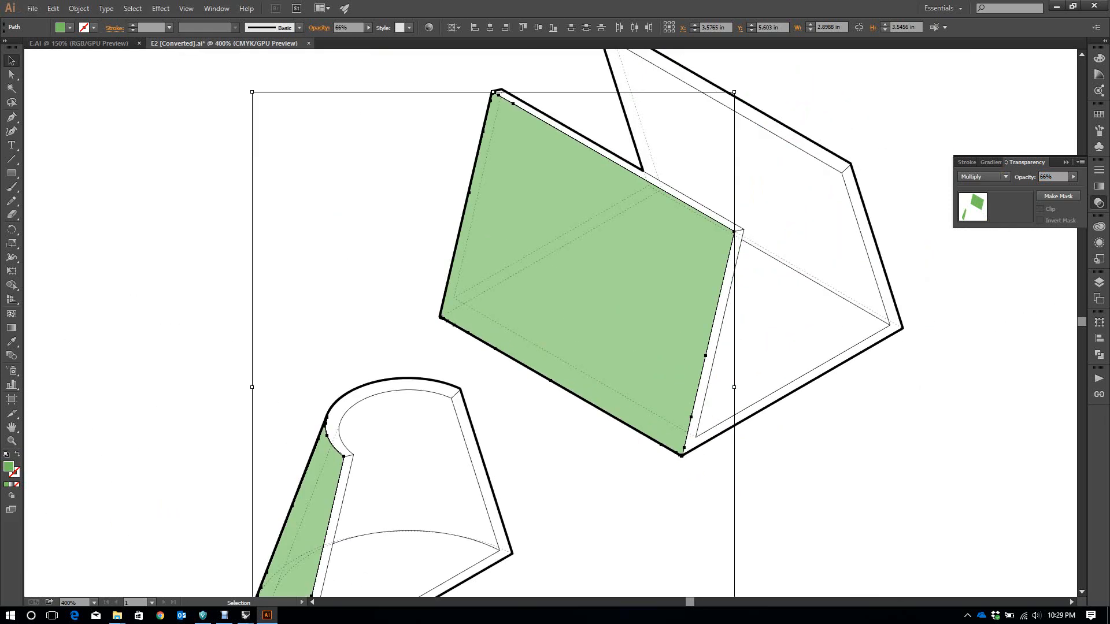
{"action": "left_click", "coordinate": [630, 468]}
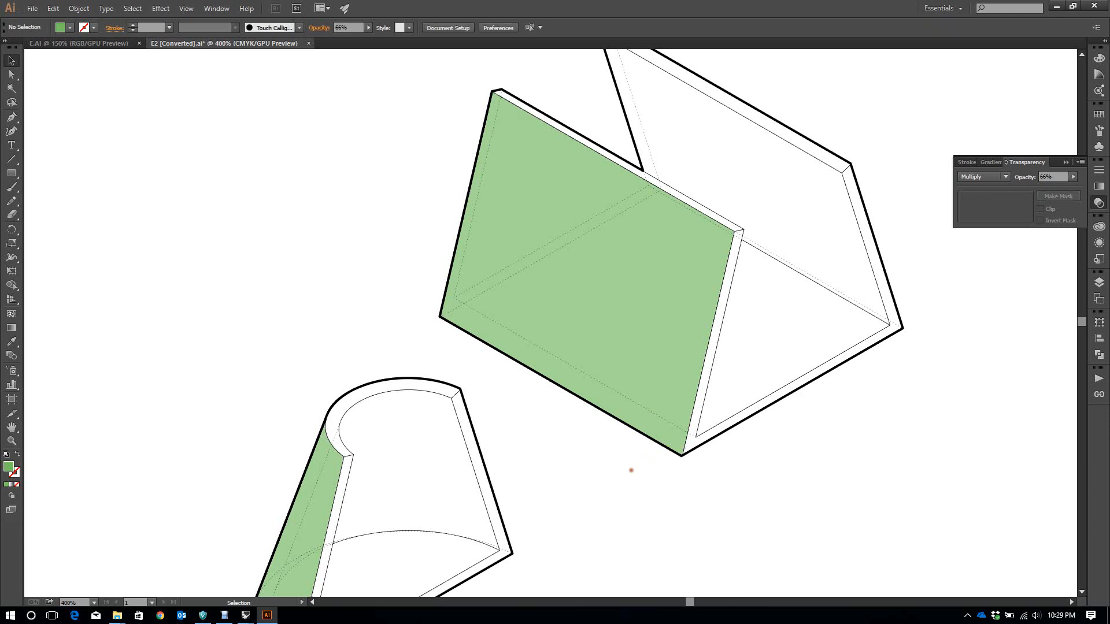
{"action": "scroll", "coordinate": [694, 405], "scroll_direction": "down", "scroll_amount": 3}
{"action": "scroll", "coordinate": [698, 363], "scroll_direction": "down", "scroll_amount": 1, "text": "alt"}
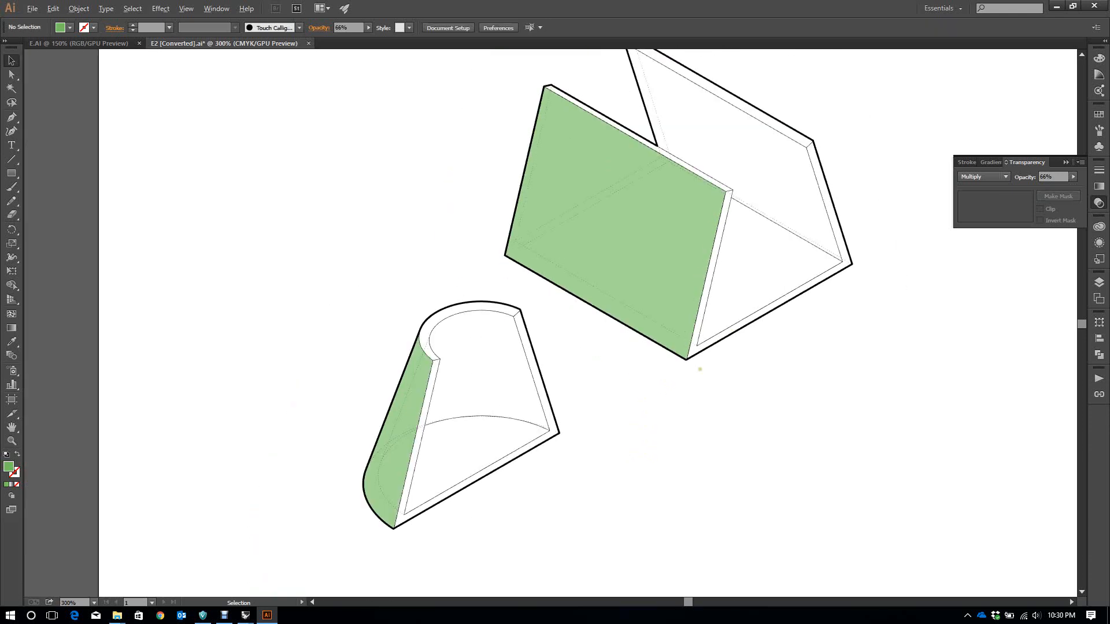
{"action": "scroll", "coordinate": [656, 193], "scroll_direction": "up", "scroll_amount": 2}
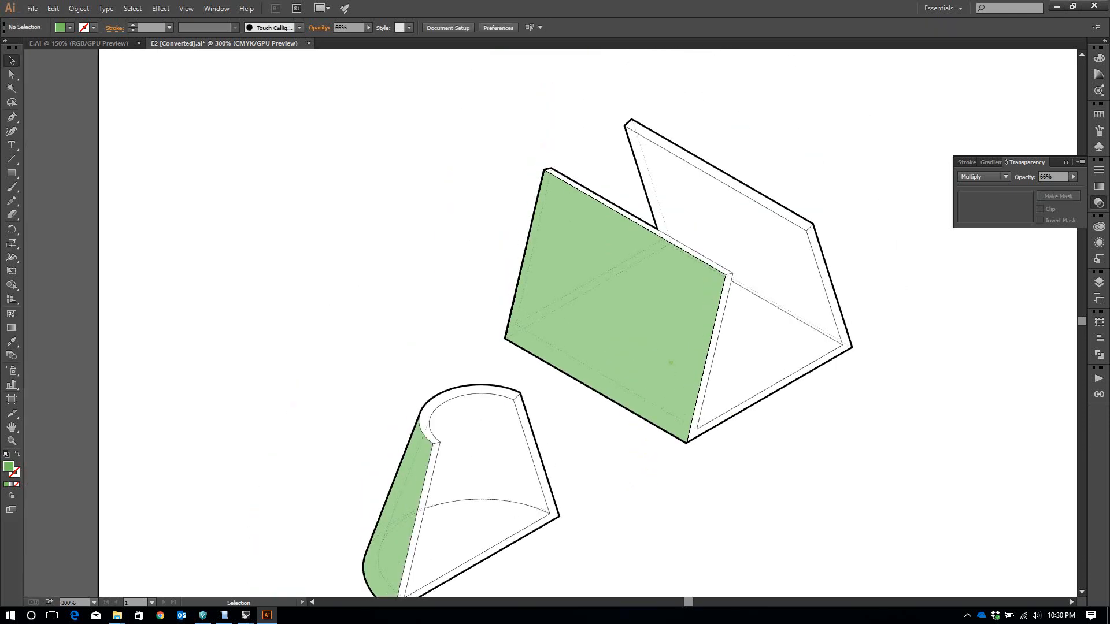
{"action": "scroll", "coordinate": [656, 194], "scroll_direction": "down", "scroll_amount": 1, "text": "alt"}
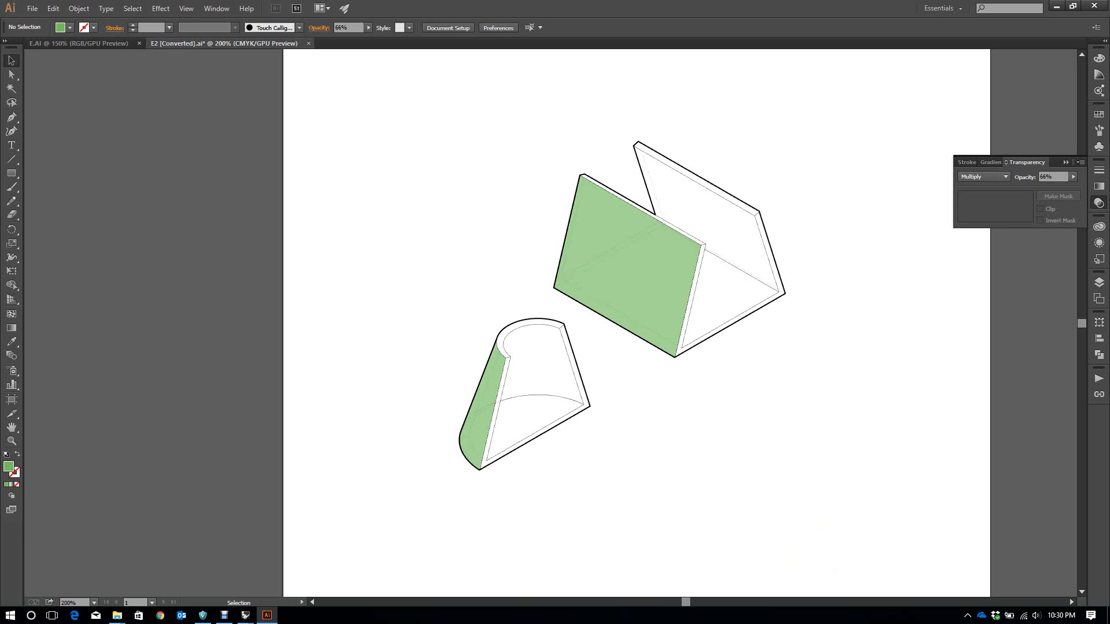
{"action": "left_click", "coordinate": [225, 617]}
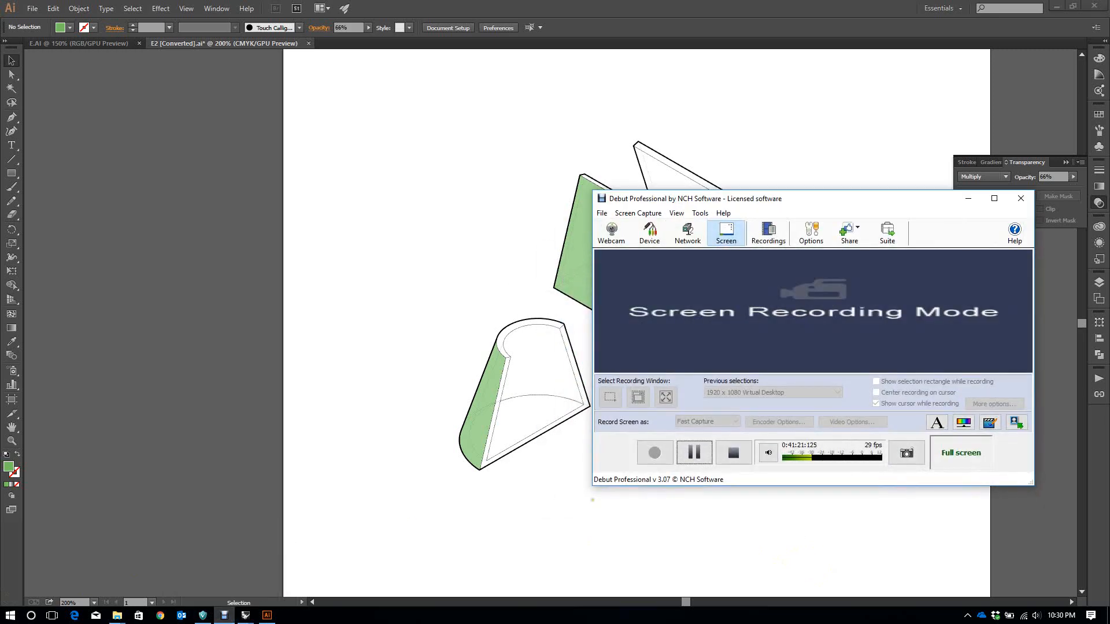